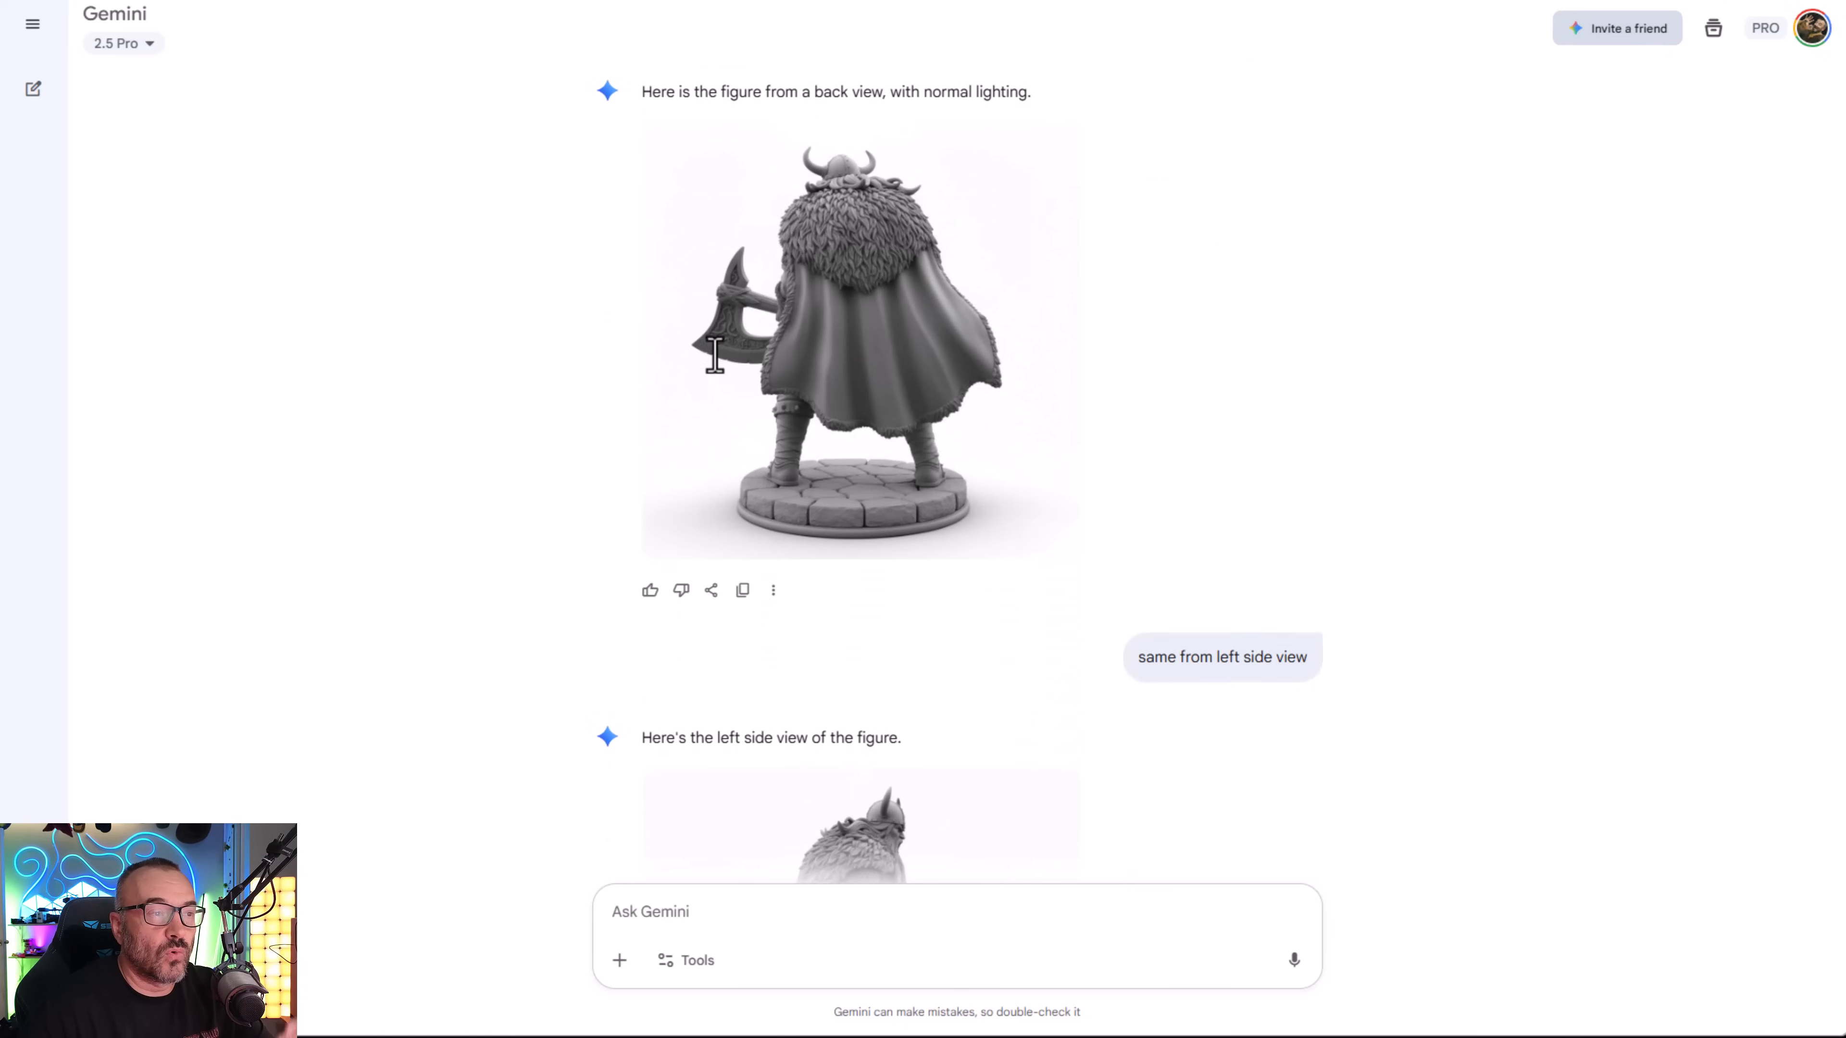
# - Examine the Viking figure's reference views and 3D models, plus the textured blue monster model, from several angles
pyautogui.scroll(-1, 720, 374)
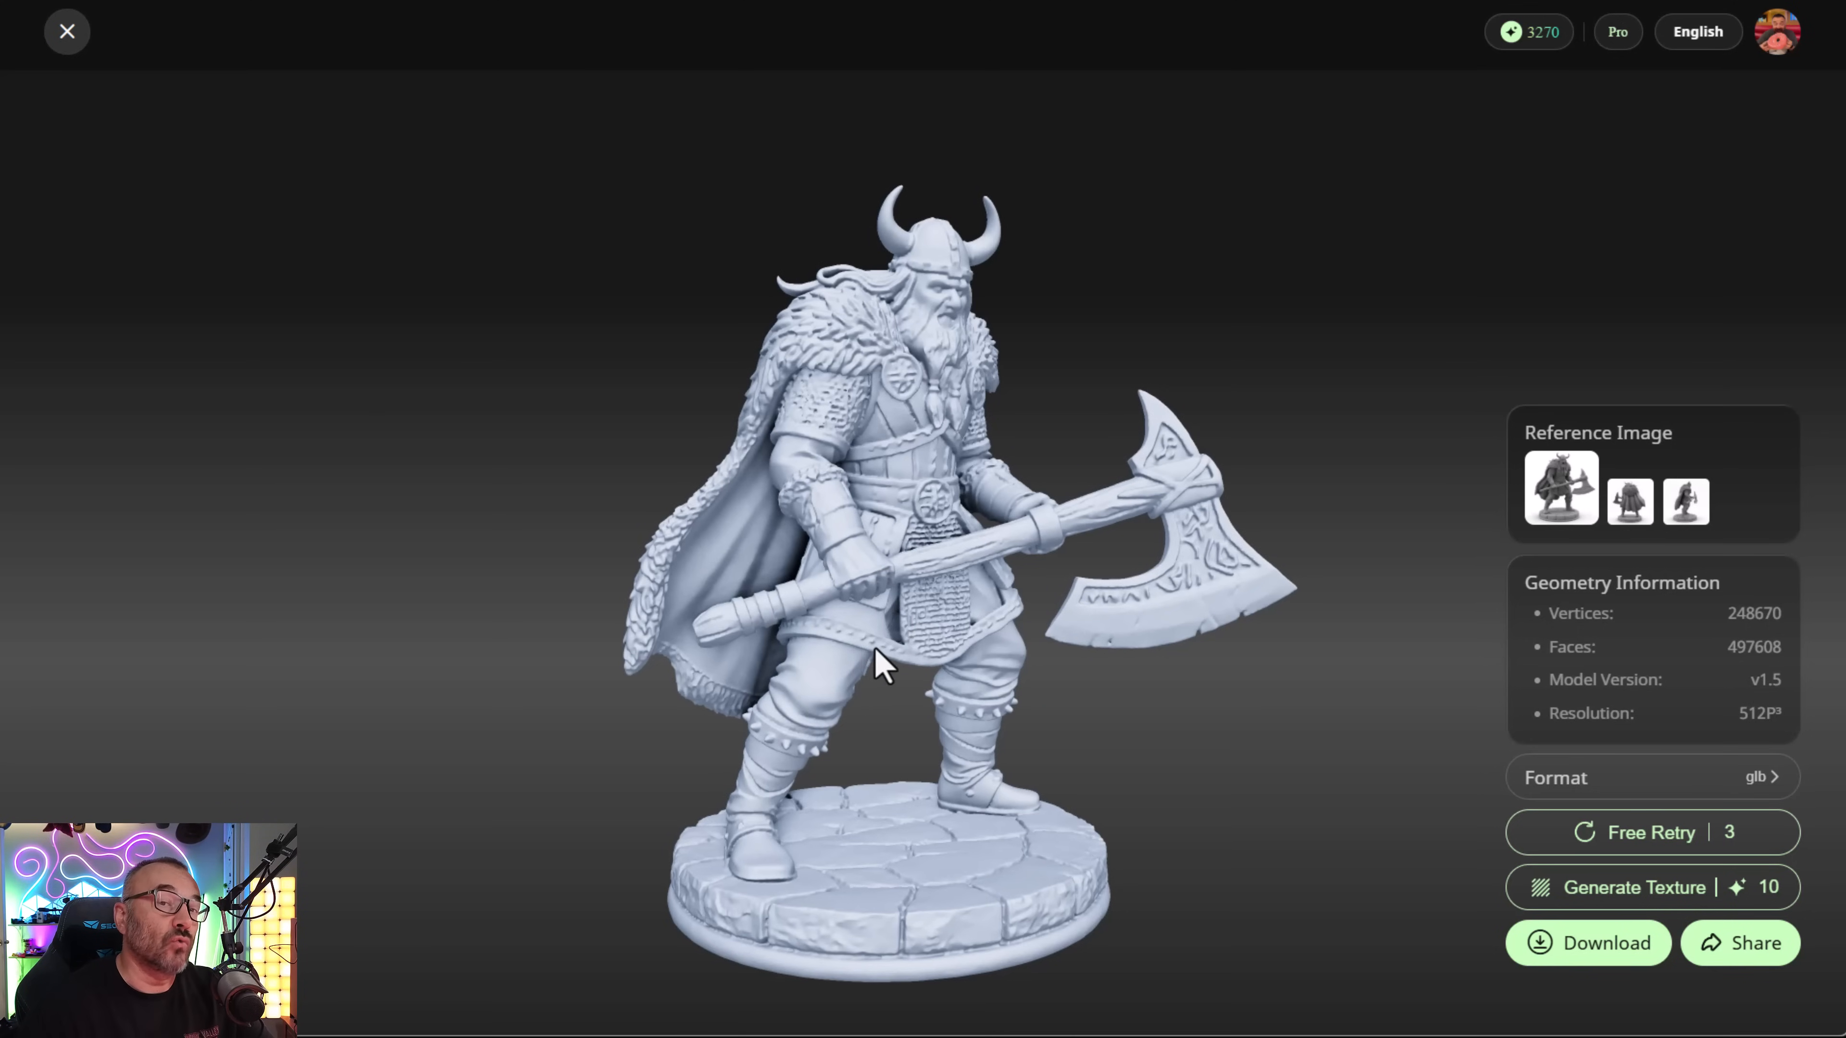
pyautogui.moveTo(1082, 615); pyautogui.dragTo(996, 644)
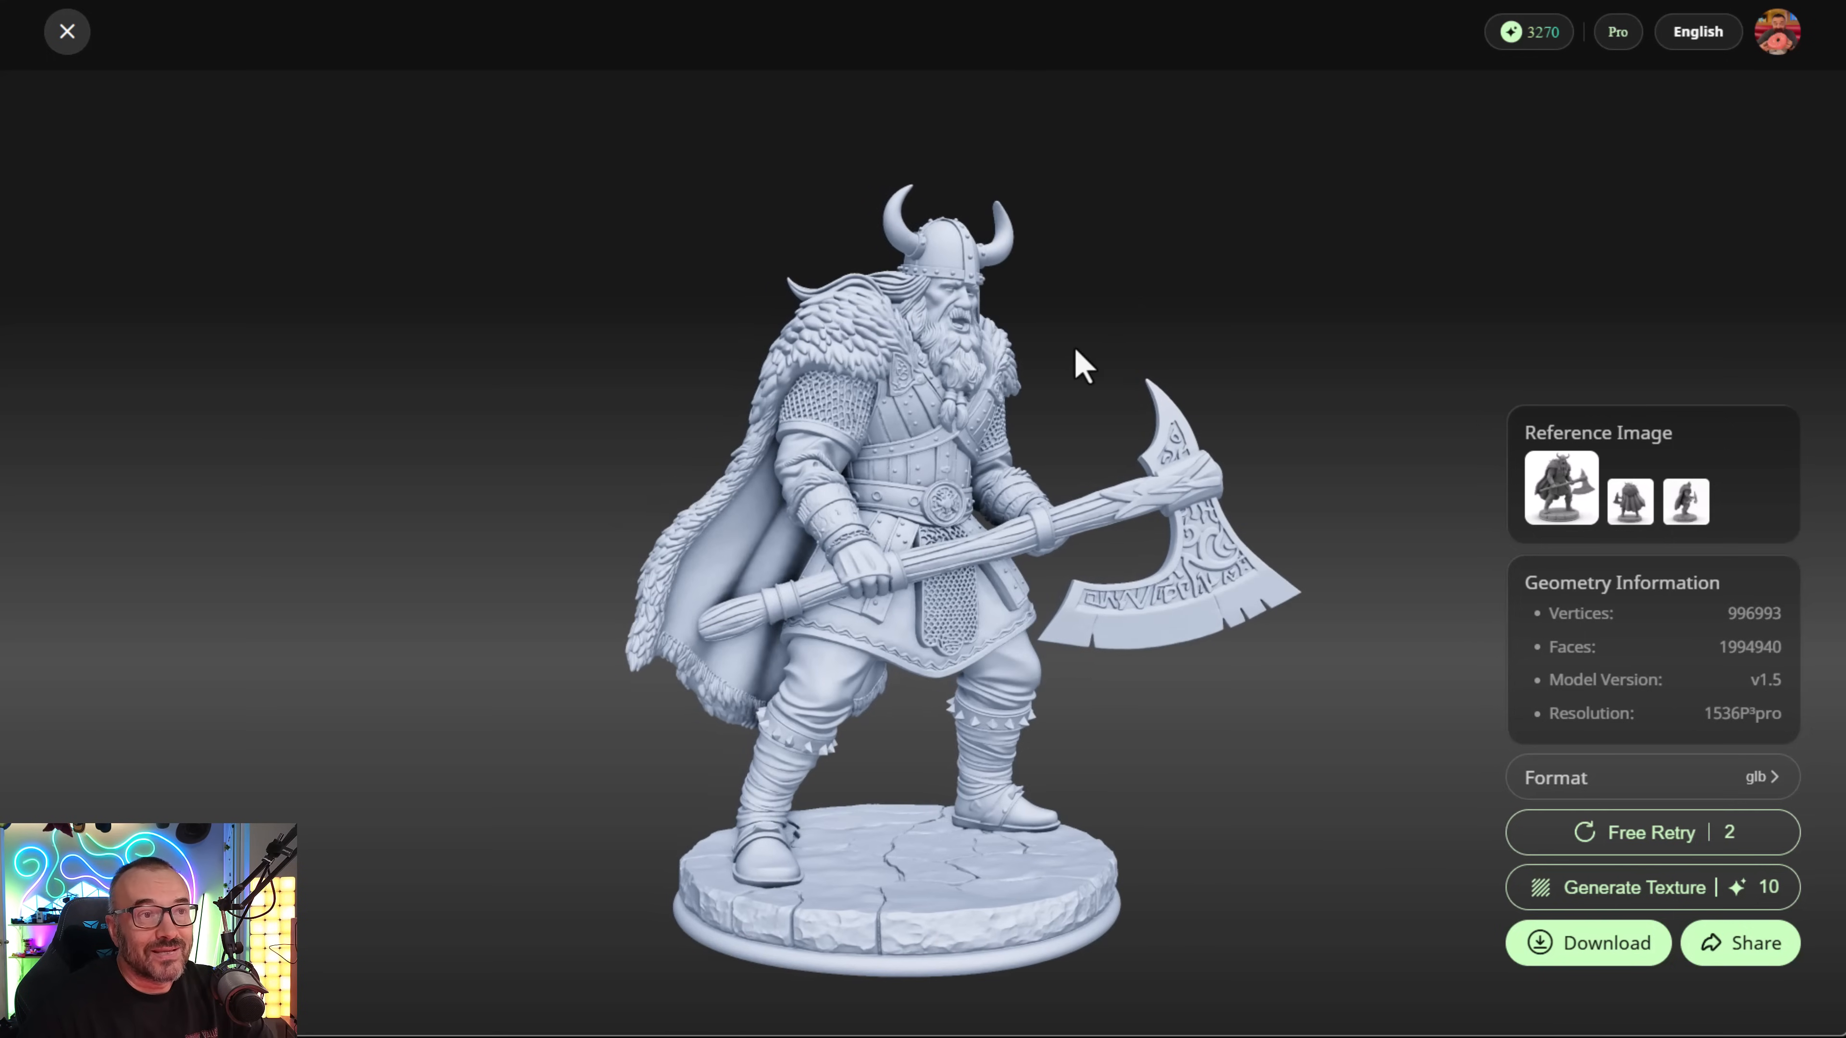
pyautogui.moveTo(1178, 447); pyautogui.dragTo(994, 443)
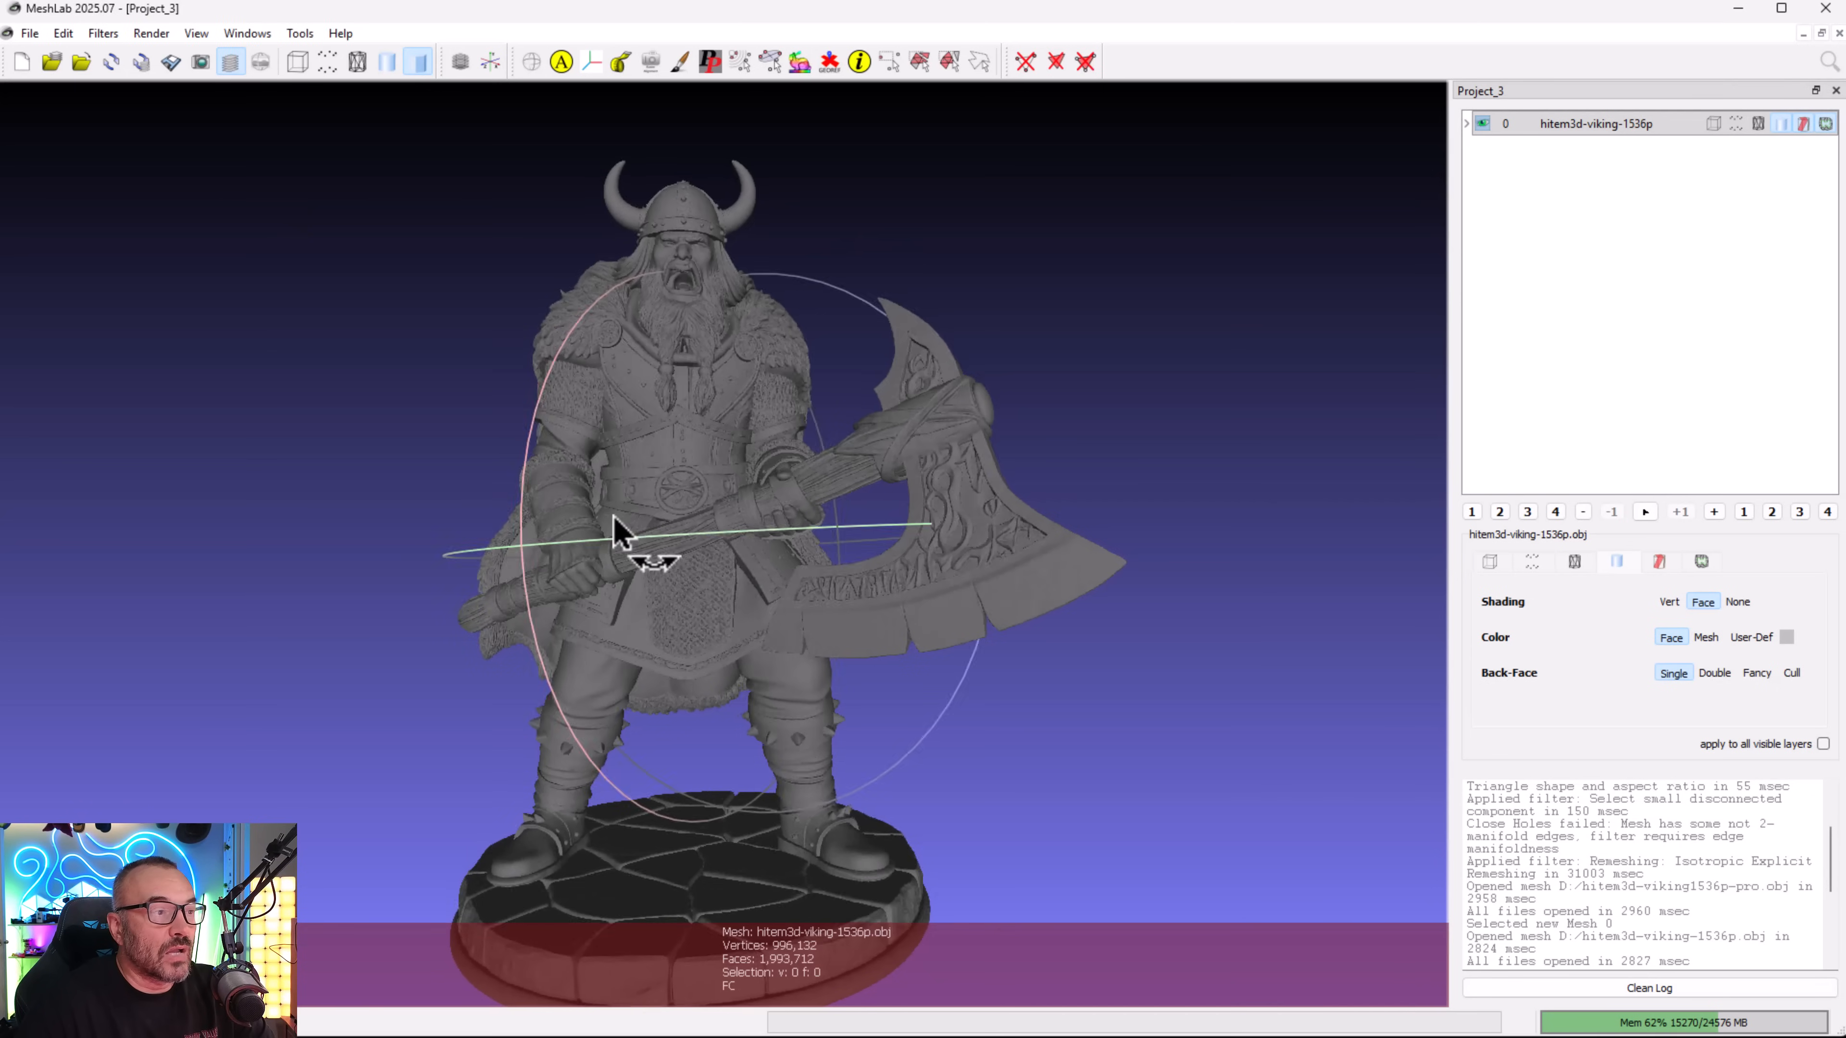
pyautogui.moveTo(612, 535)
pyautogui.mouseDown()
pyautogui.moveTo(783, 515)
pyautogui.moveTo(680, 462)
pyautogui.moveTo(433, 504)
pyautogui.moveTo(745, 504)
pyautogui.moveTo(616, 499)
pyautogui.mouseUp()
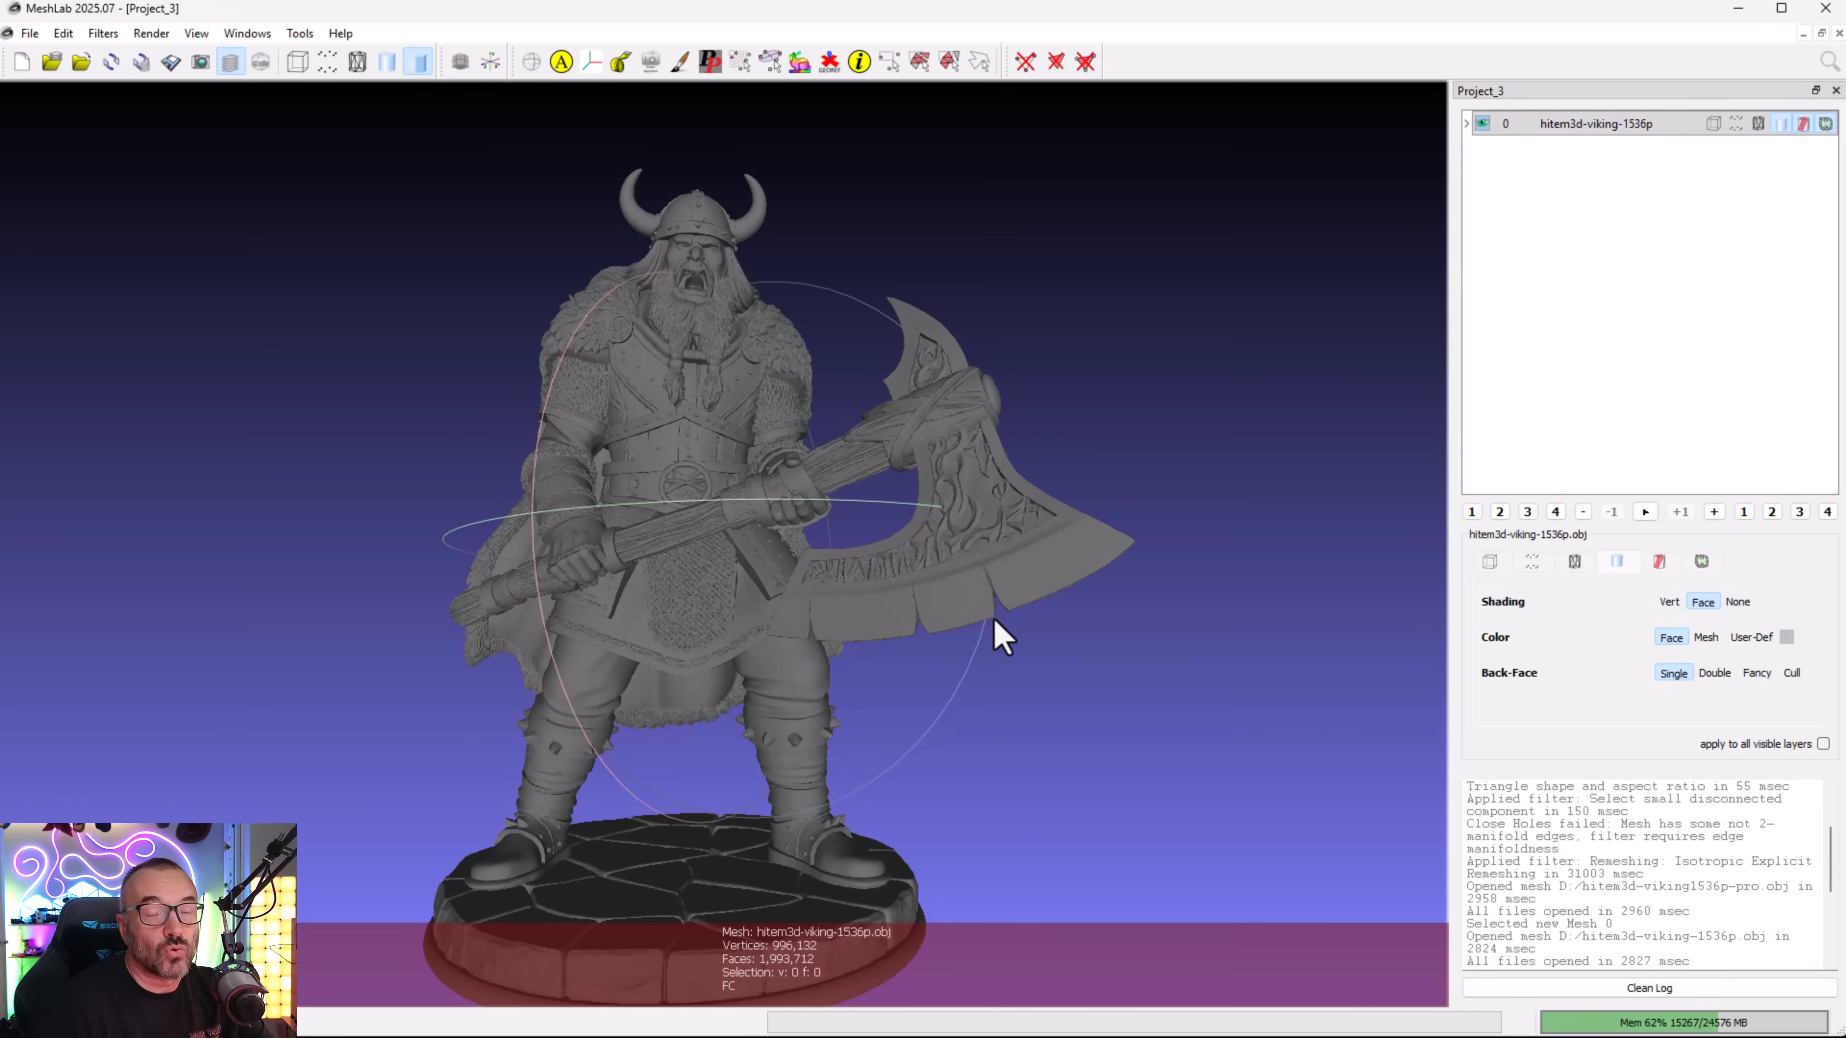
pyautogui.moveTo(984, 588)
pyautogui.mouseDown()
pyautogui.moveTo(945, 575)
pyautogui.moveTo(973, 586)
pyautogui.mouseUp()
pyautogui.moveTo(720, 735)
pyautogui.mouseDown()
pyautogui.moveTo(708, 746)
pyautogui.moveTo(812, 746)
pyautogui.moveTo(708, 734)
pyautogui.moveTo(696, 715)
pyautogui.mouseUp()
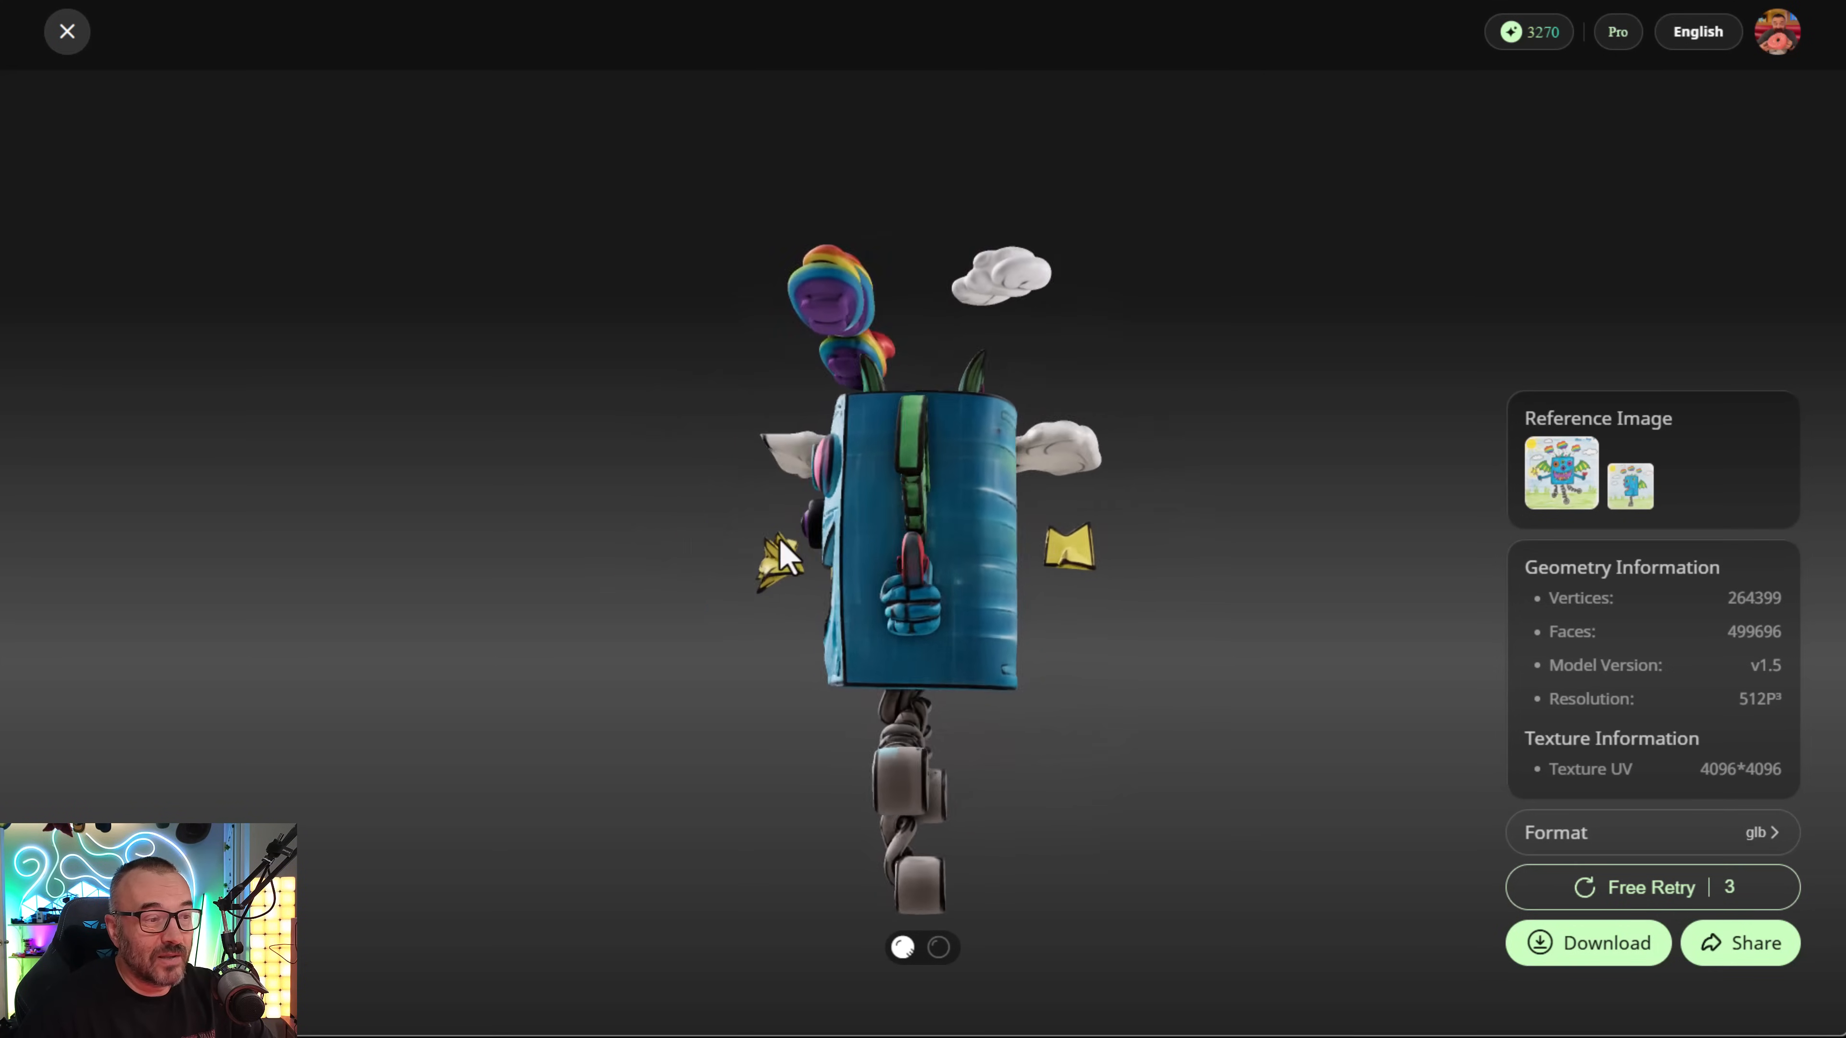
pyautogui.moveTo(780, 539); pyautogui.dragTo(1079, 561)
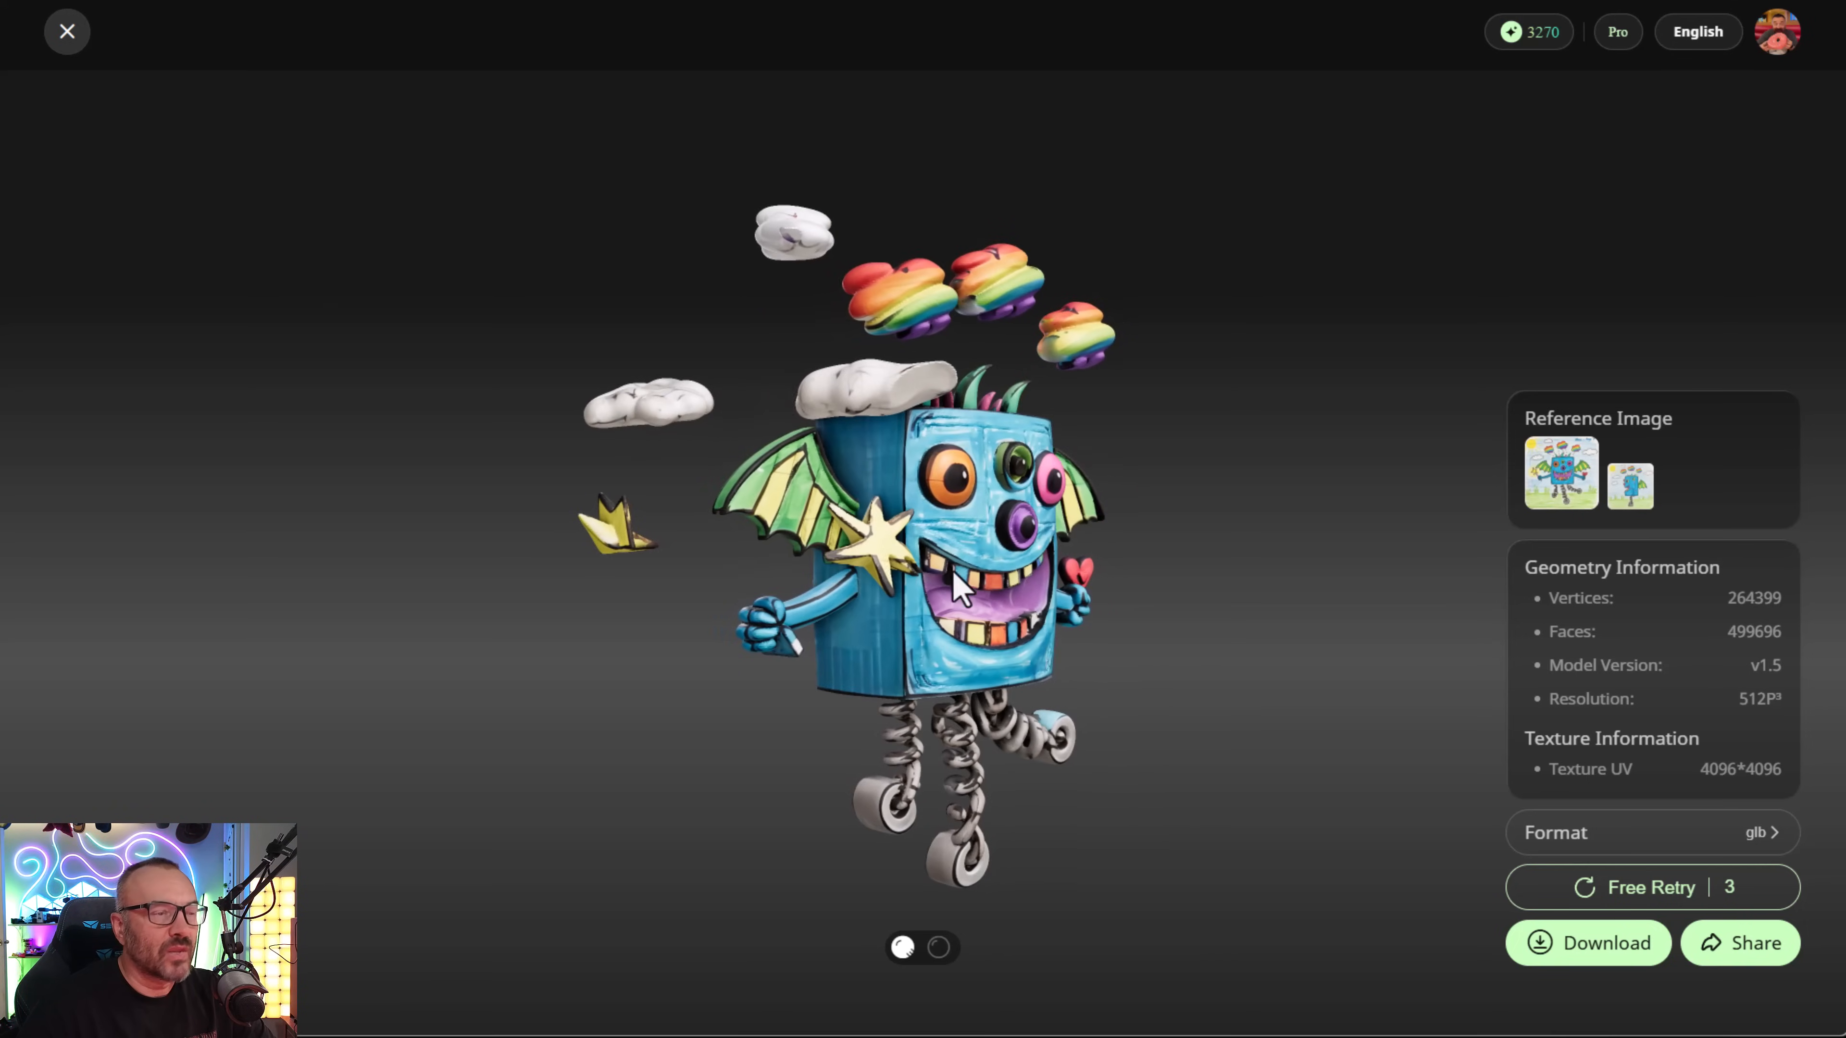
pyautogui.moveTo(1071, 647); pyautogui.dragTo(894, 640)
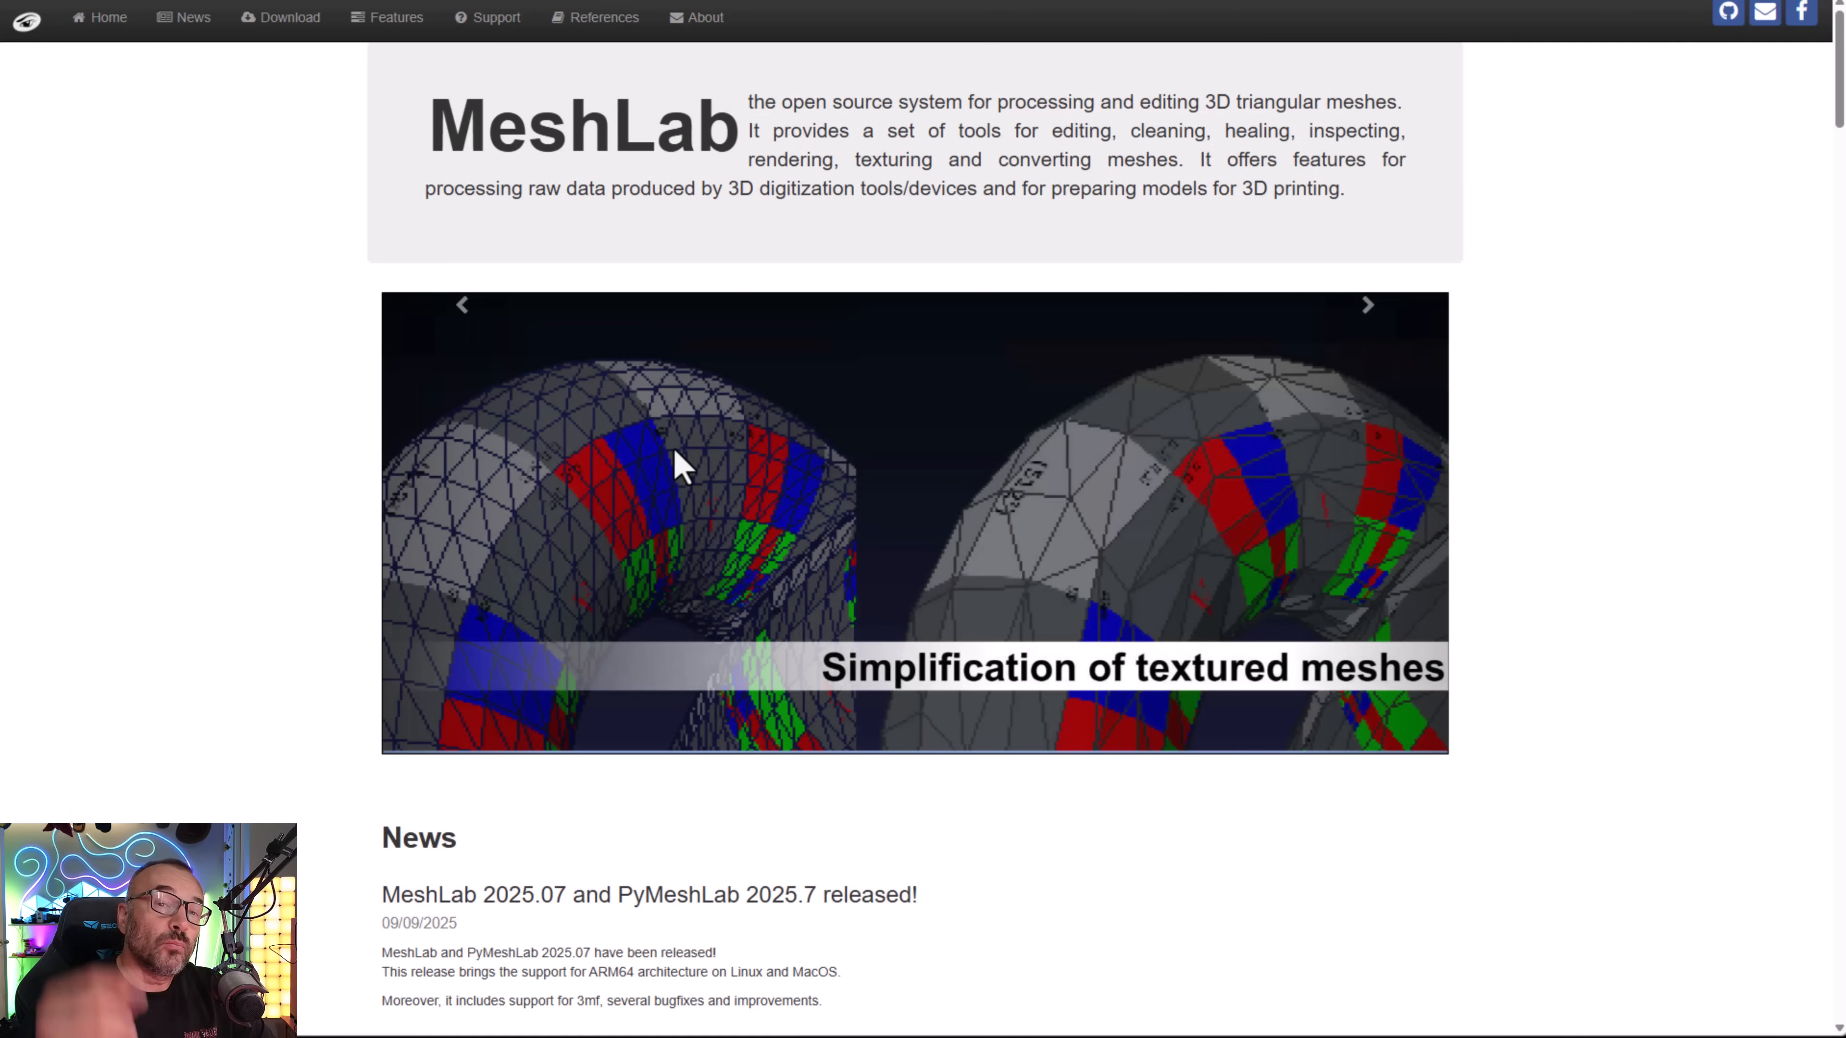
# - Read the news on the MeshLab website and inspect the hitem3d-viking-1536p mesh in MeshLab from another angle
pyautogui.scroll(-8, 723, 658)
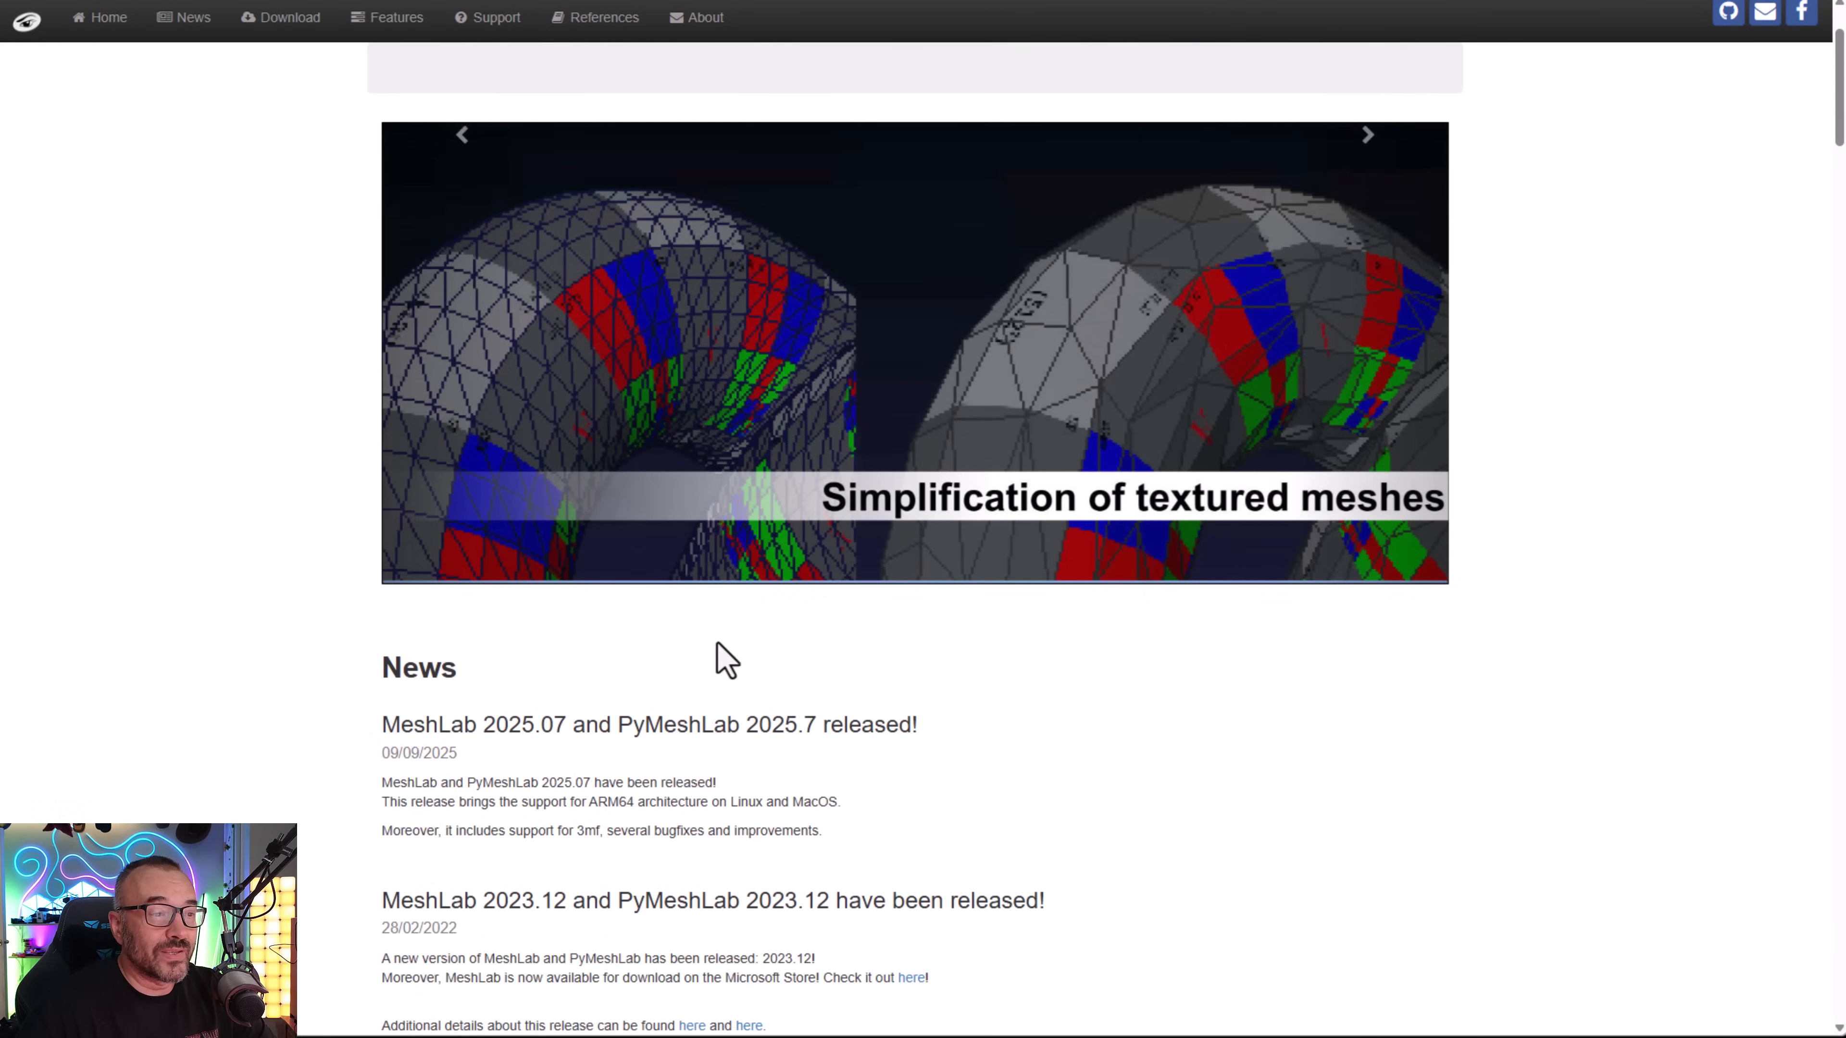
pyautogui.scroll(-2, 741, 635)
pyautogui.scroll(10, 737, 631)
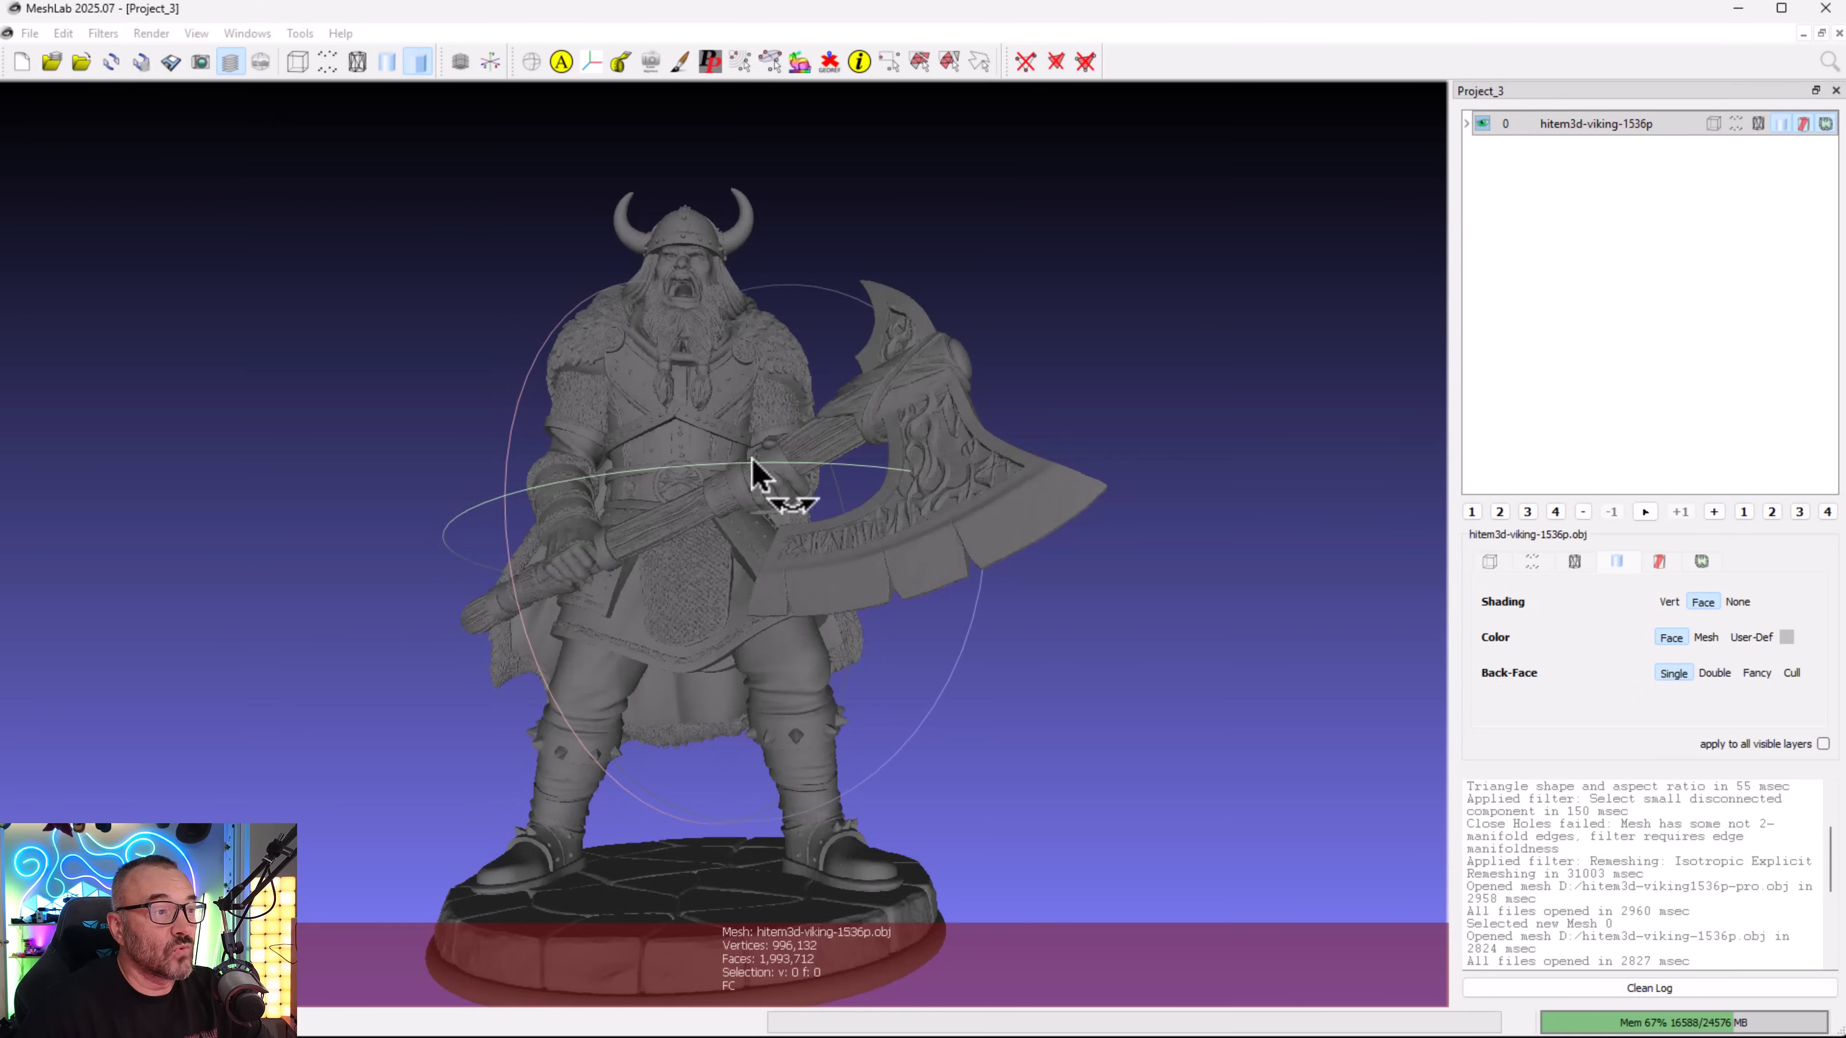
pyautogui.moveTo(770, 482); pyautogui.dragTo(967, 495)
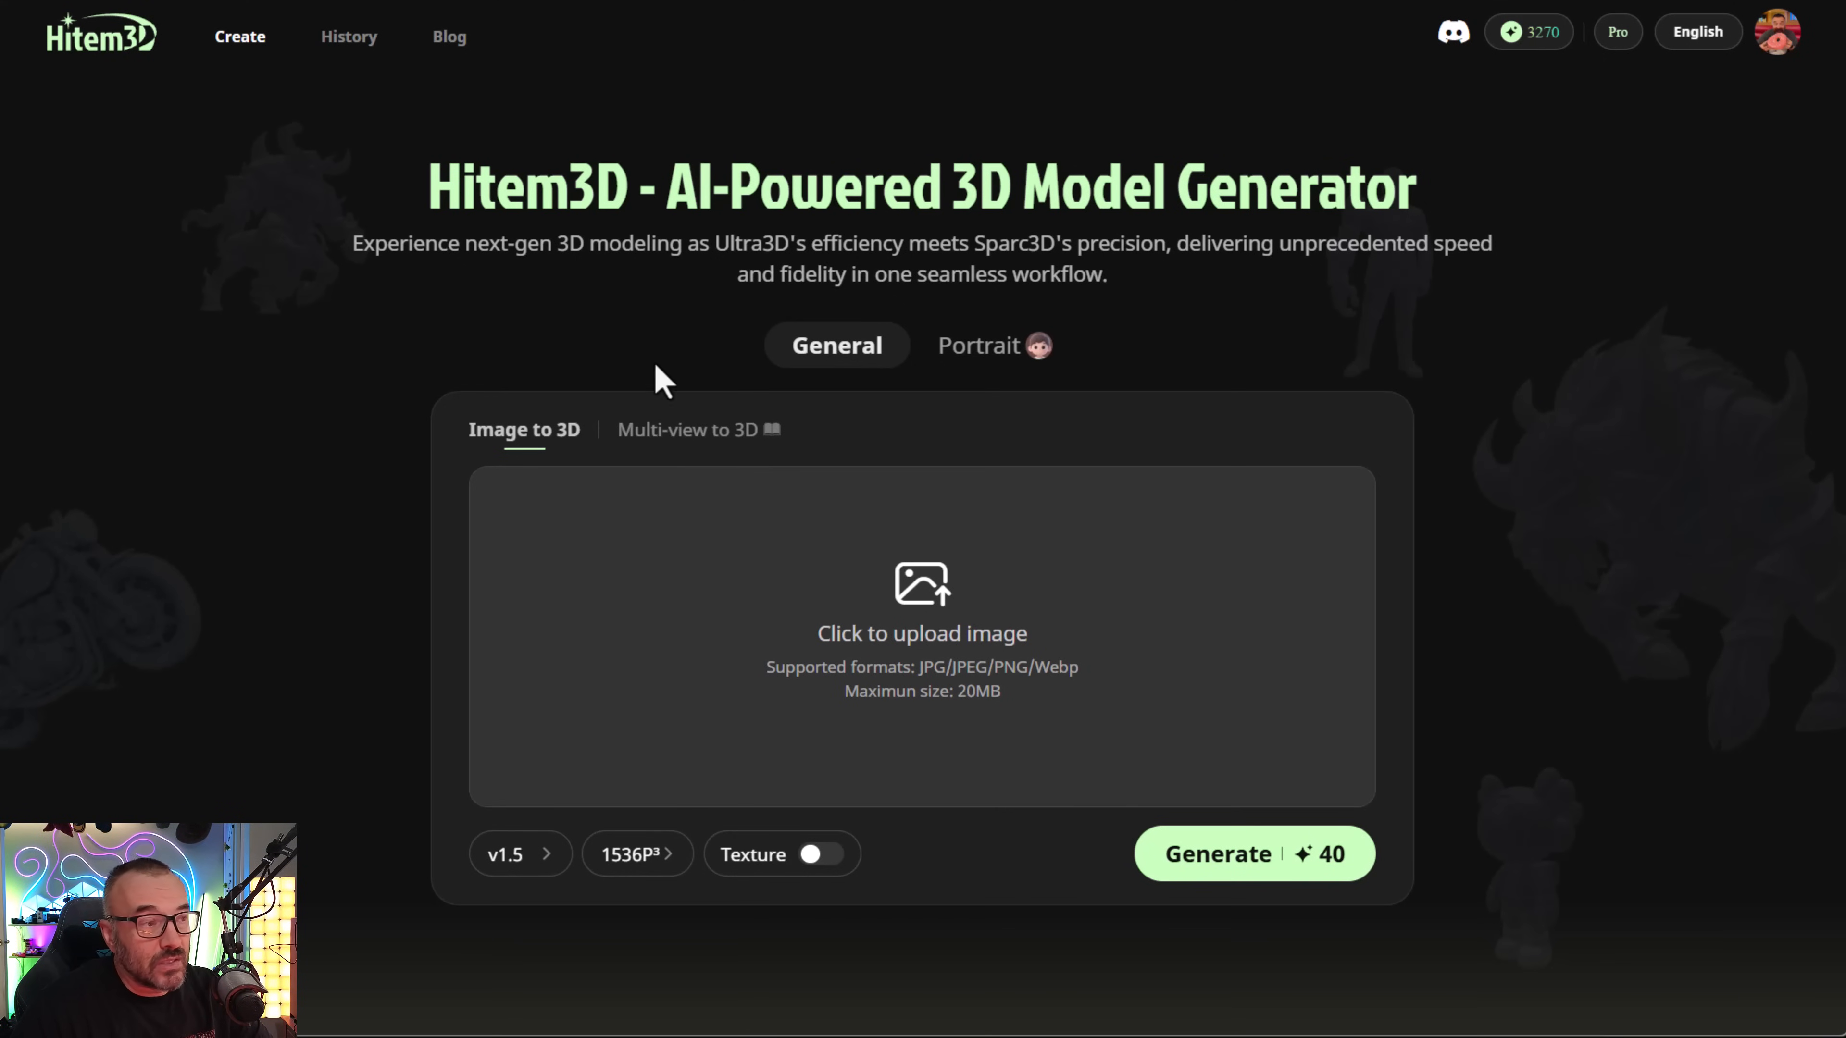
# - Check the available resolution options in Hitem3D and switch the generator to Multi-view to 3D mode
pyautogui.click(659, 873)
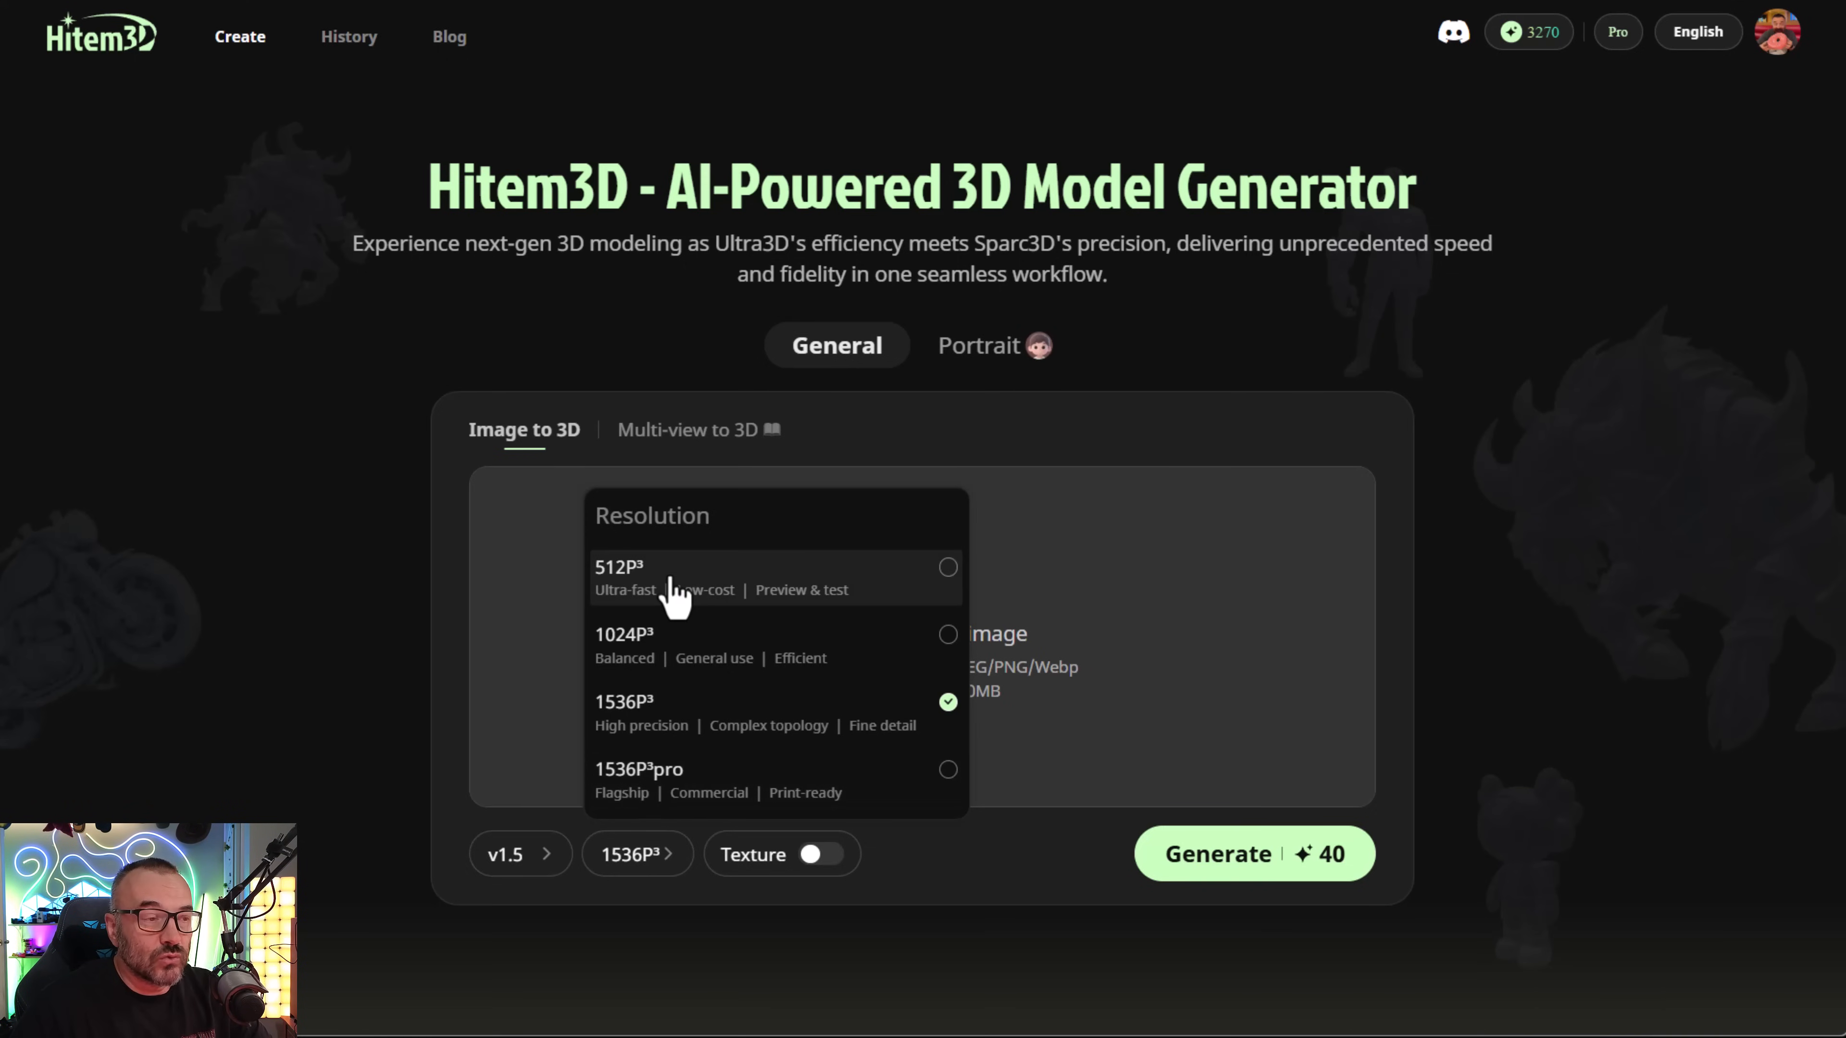
pyautogui.click(398, 574)
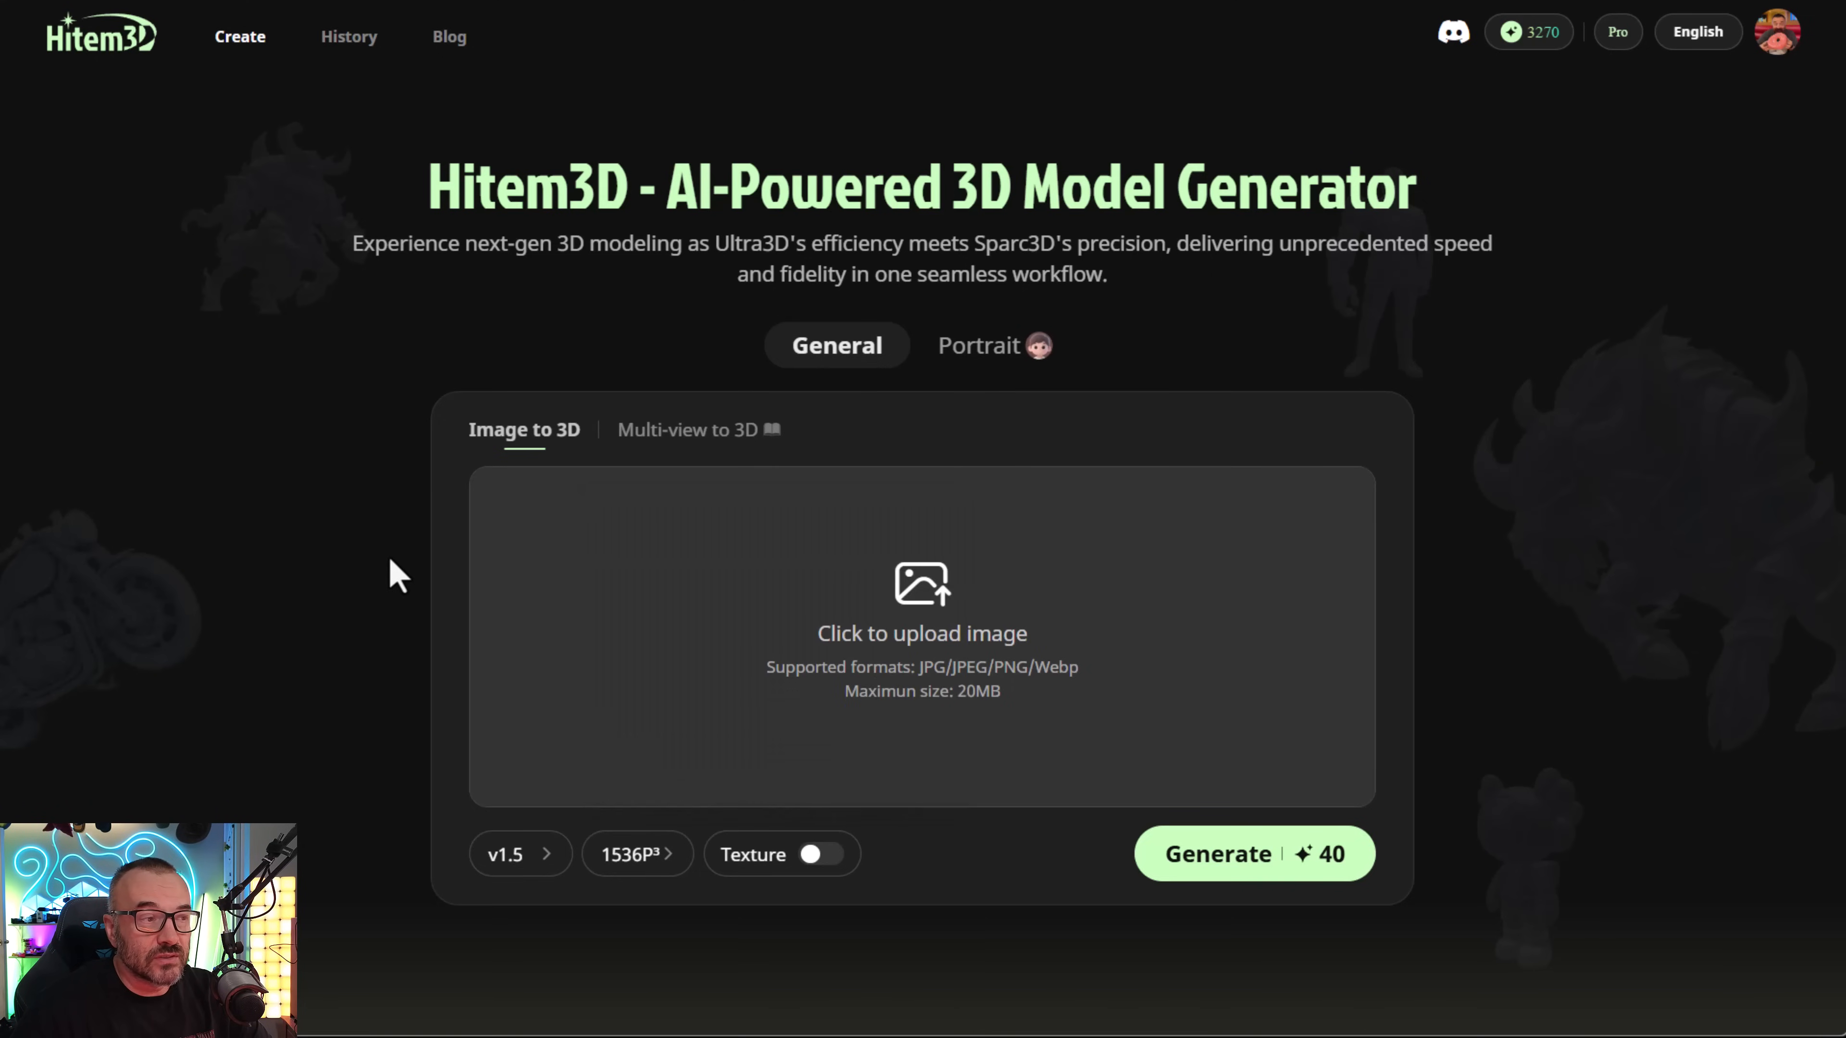
pyautogui.click(723, 436)
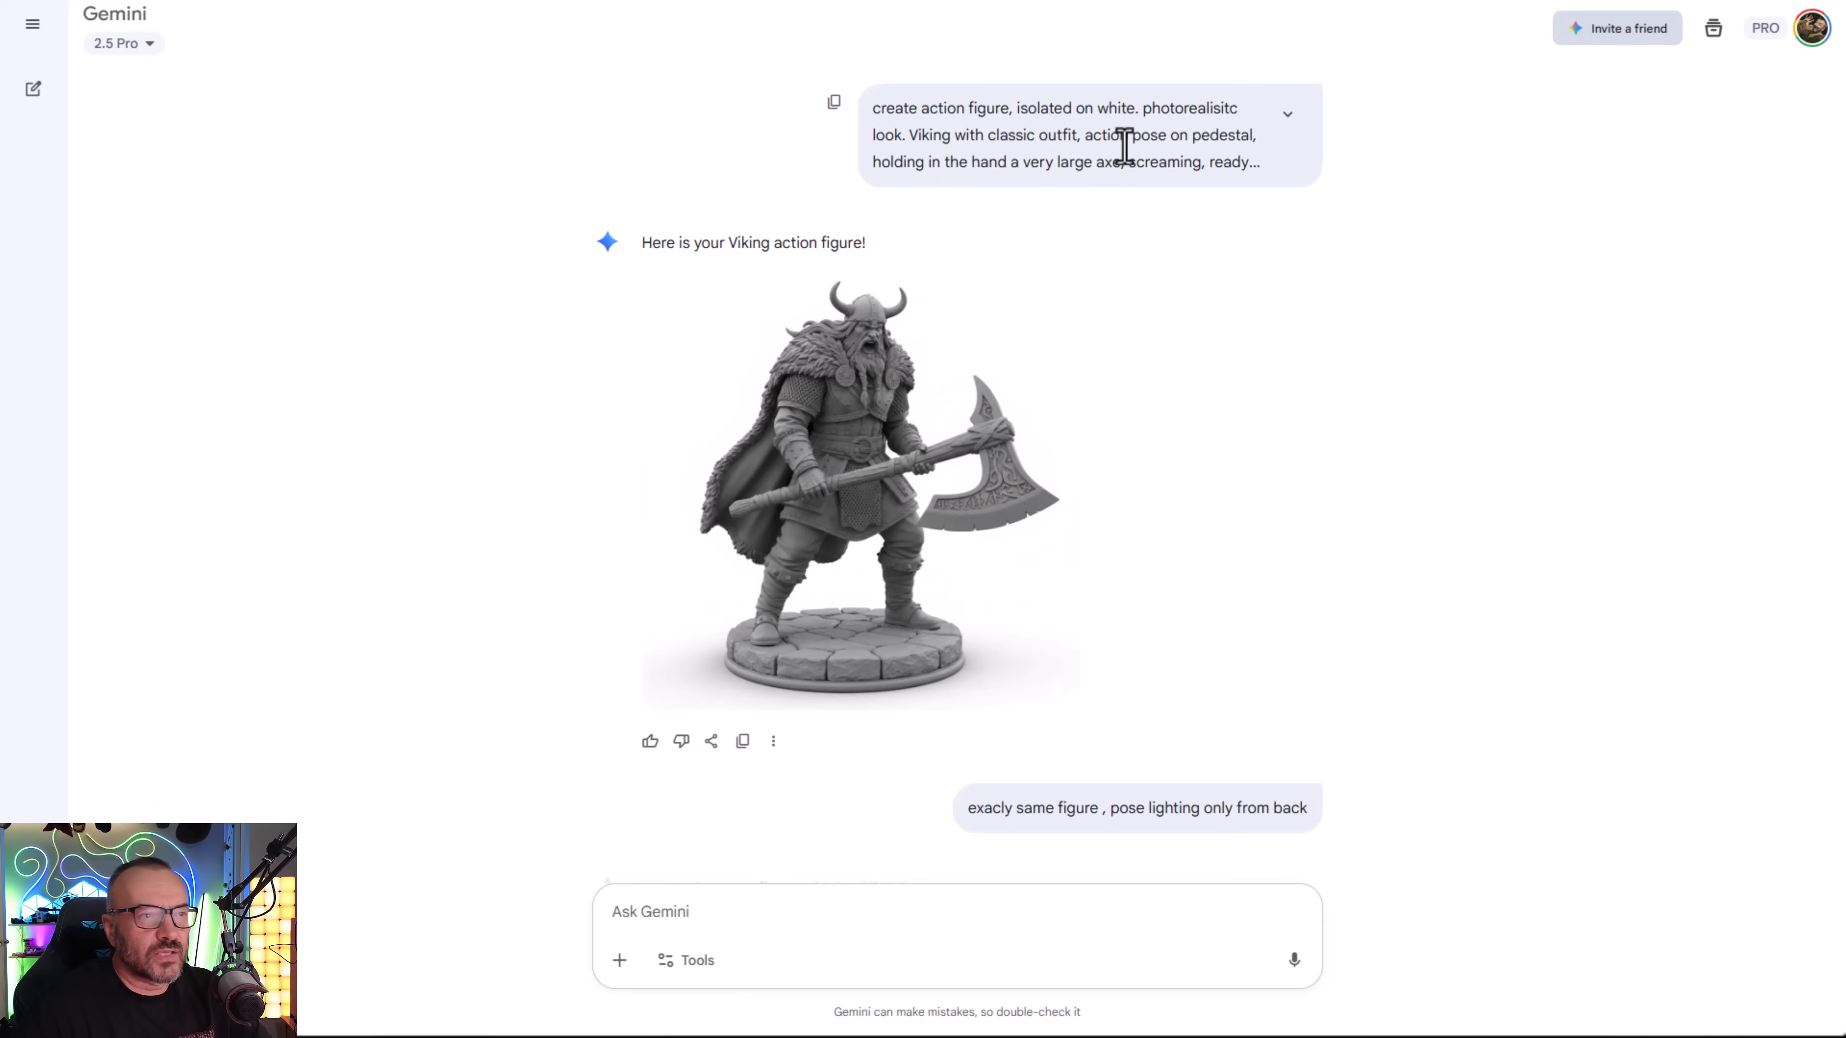
# - Expand the full Viking action figure prompt in Gemini and highlight "ready for 3d print no flying or separated part"
pyautogui.moveTo(1086, 136); pyautogui.dragTo(1210, 133)
pyautogui.click(1207, 160)
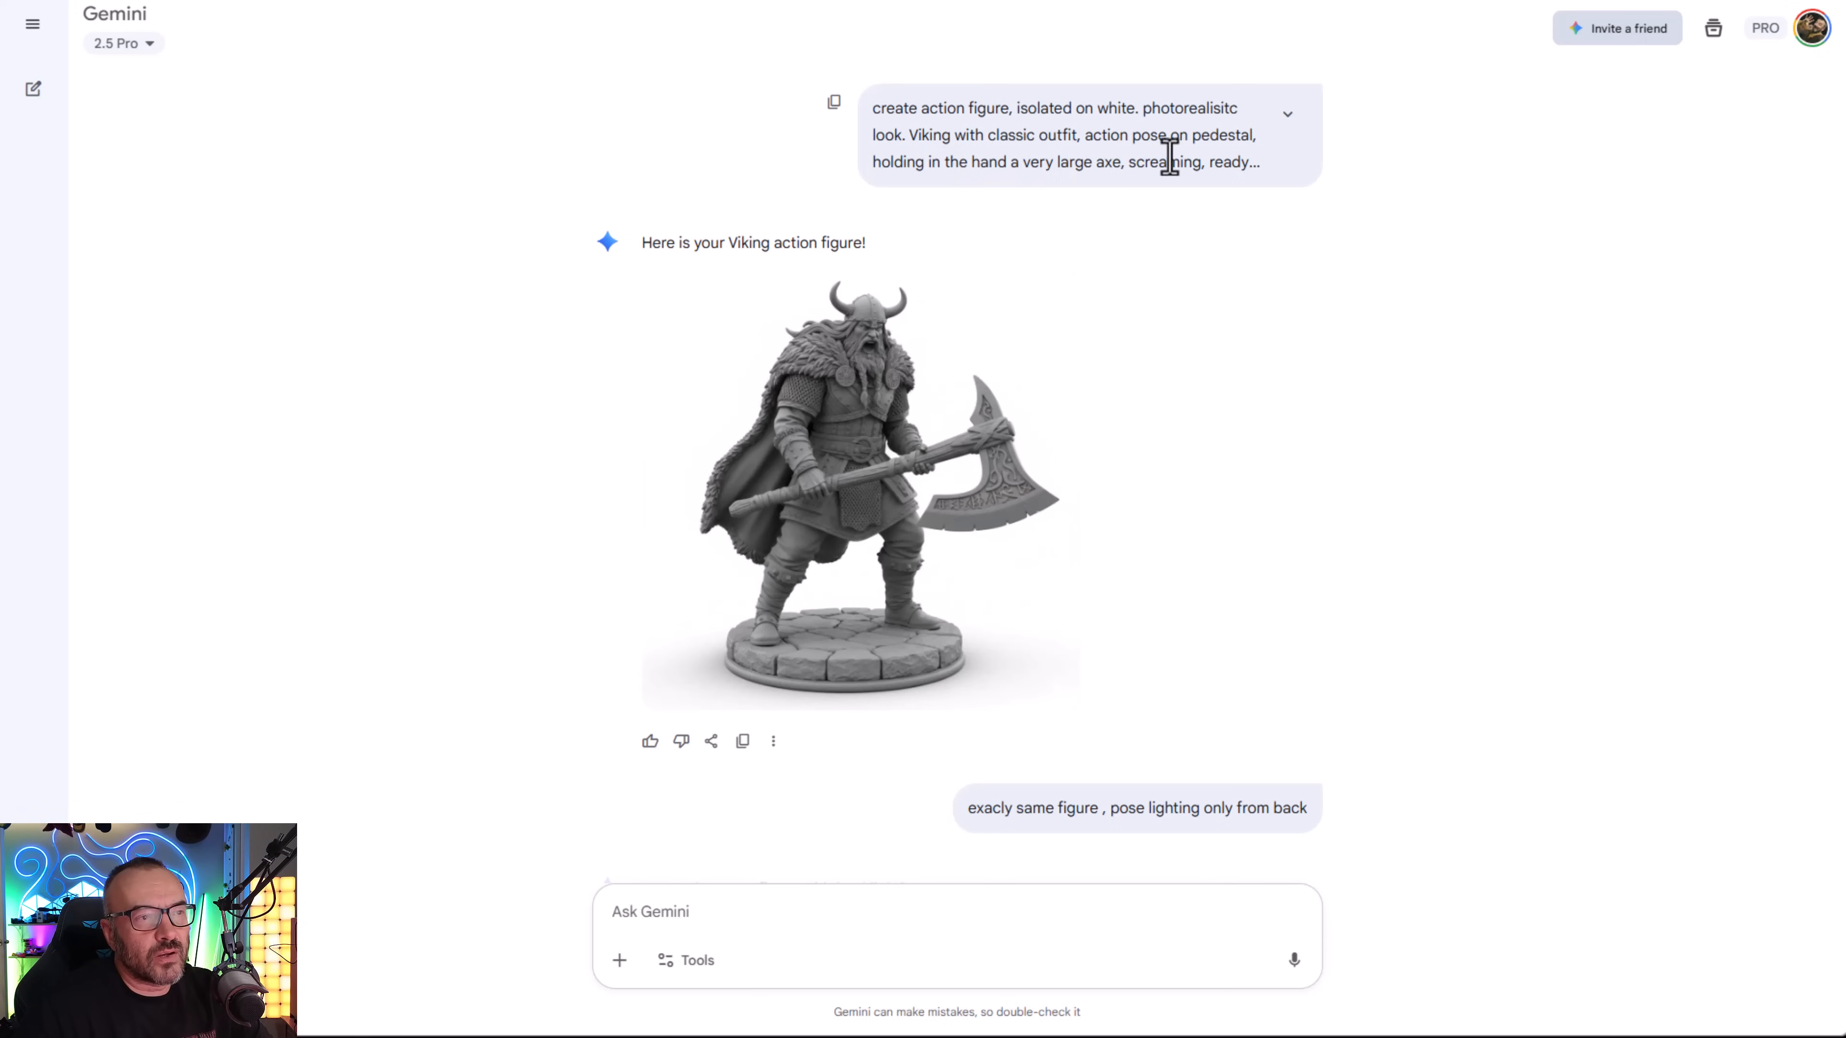
pyautogui.click(1288, 116)
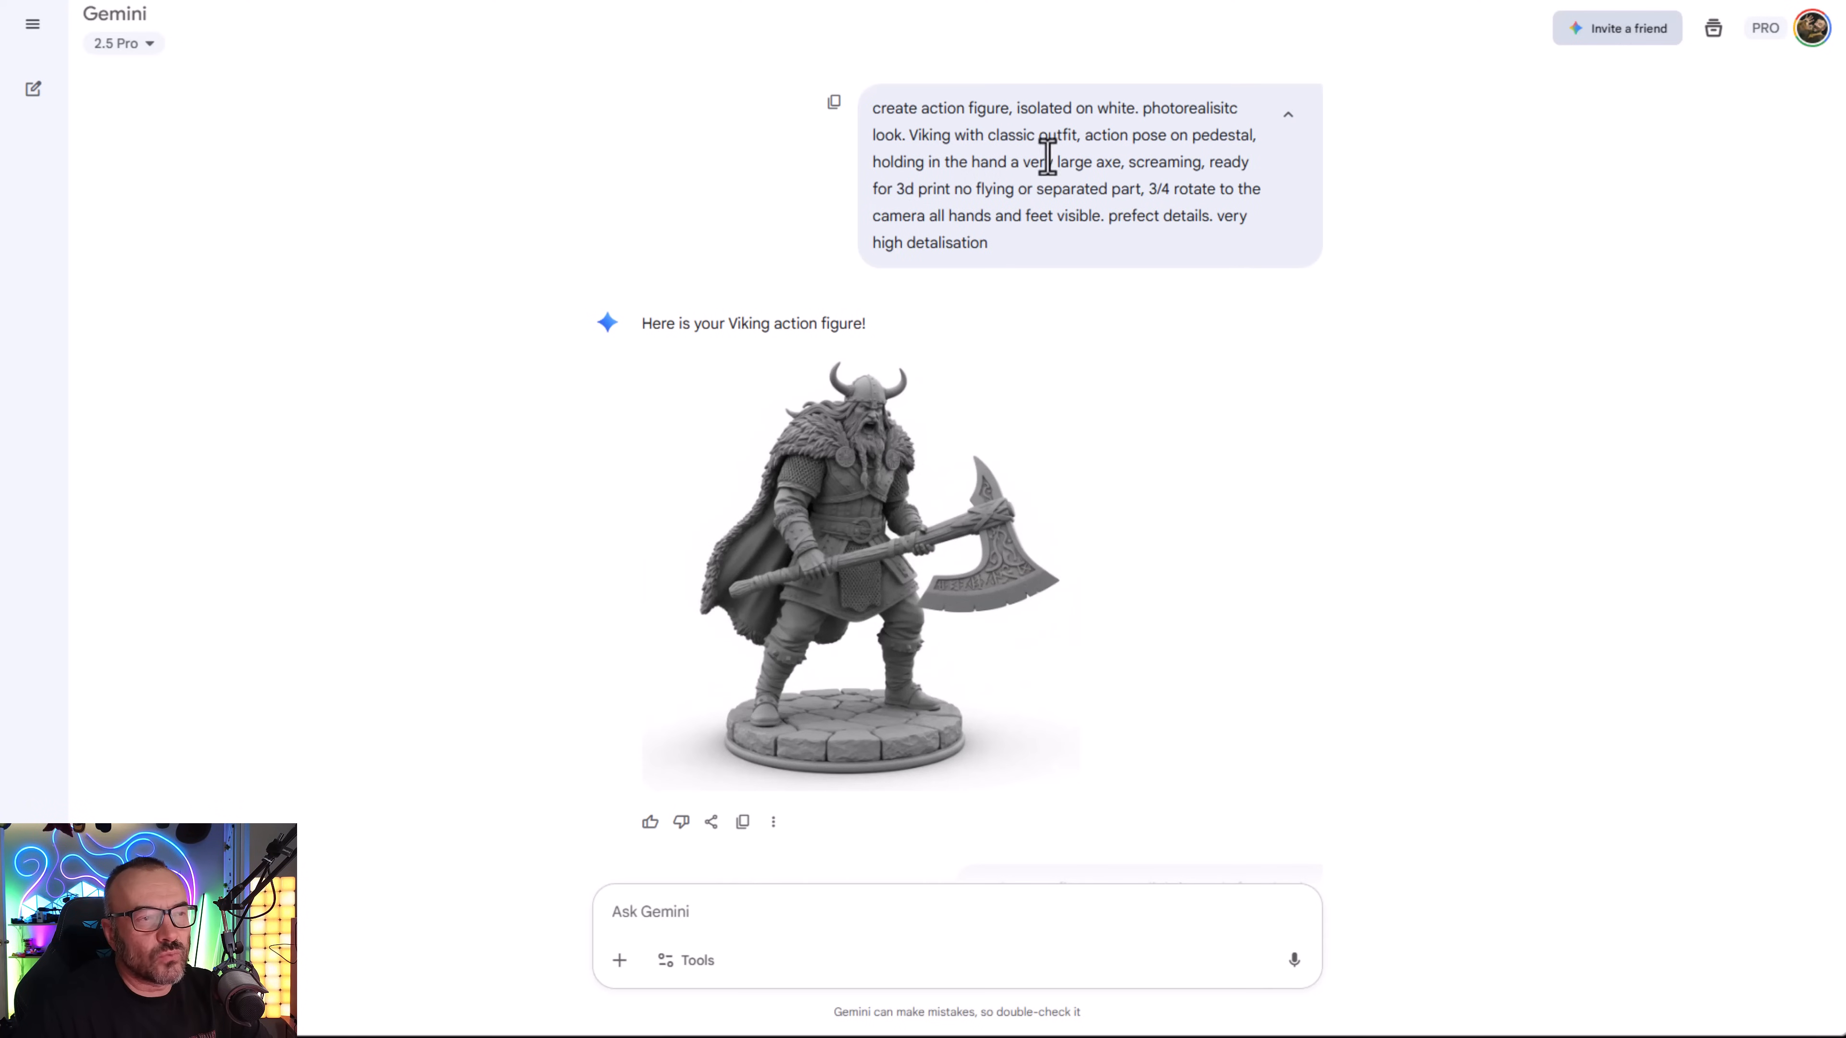
pyautogui.moveTo(1208, 163); pyautogui.dragTo(1126, 200)
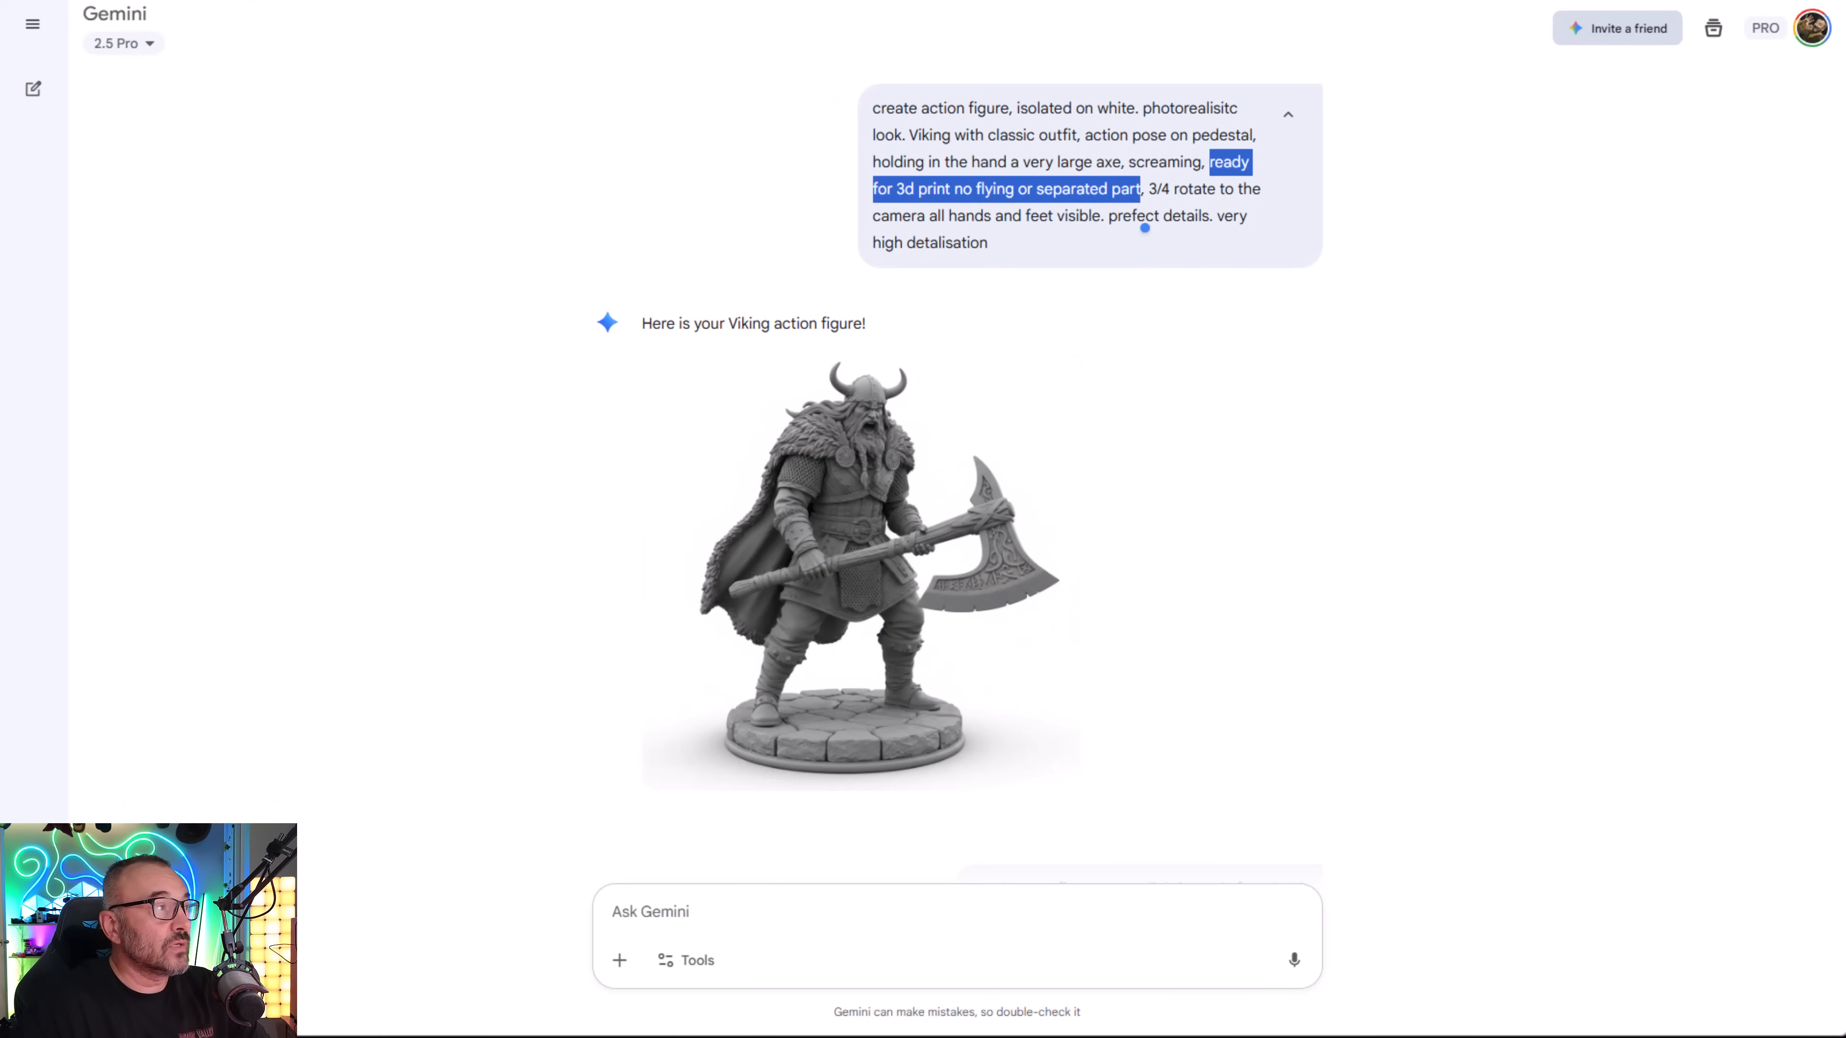
# - Switch to Hitem3D and browse the generation history back to the models from 2025-10-09
pyautogui.hotkey('alt', 'Tab')
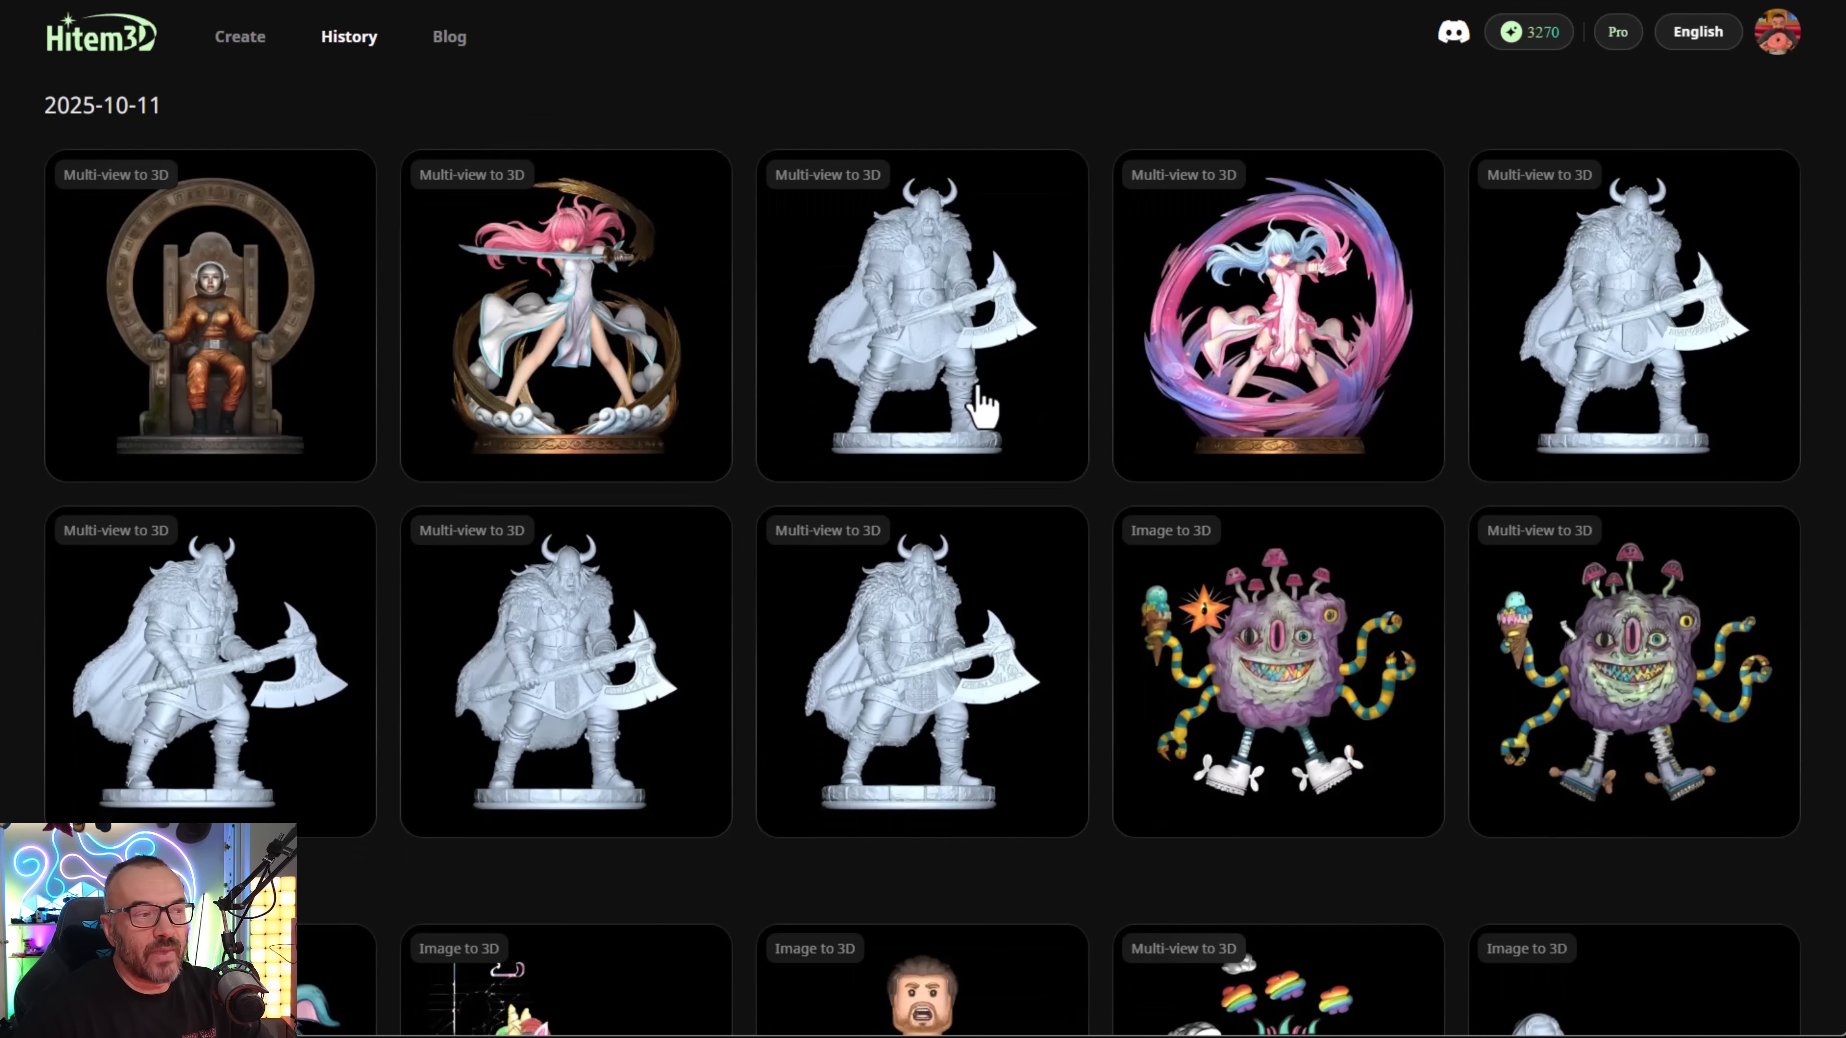
pyautogui.scroll(-8, 955, 425)
pyautogui.scroll(-4, 746, 631)
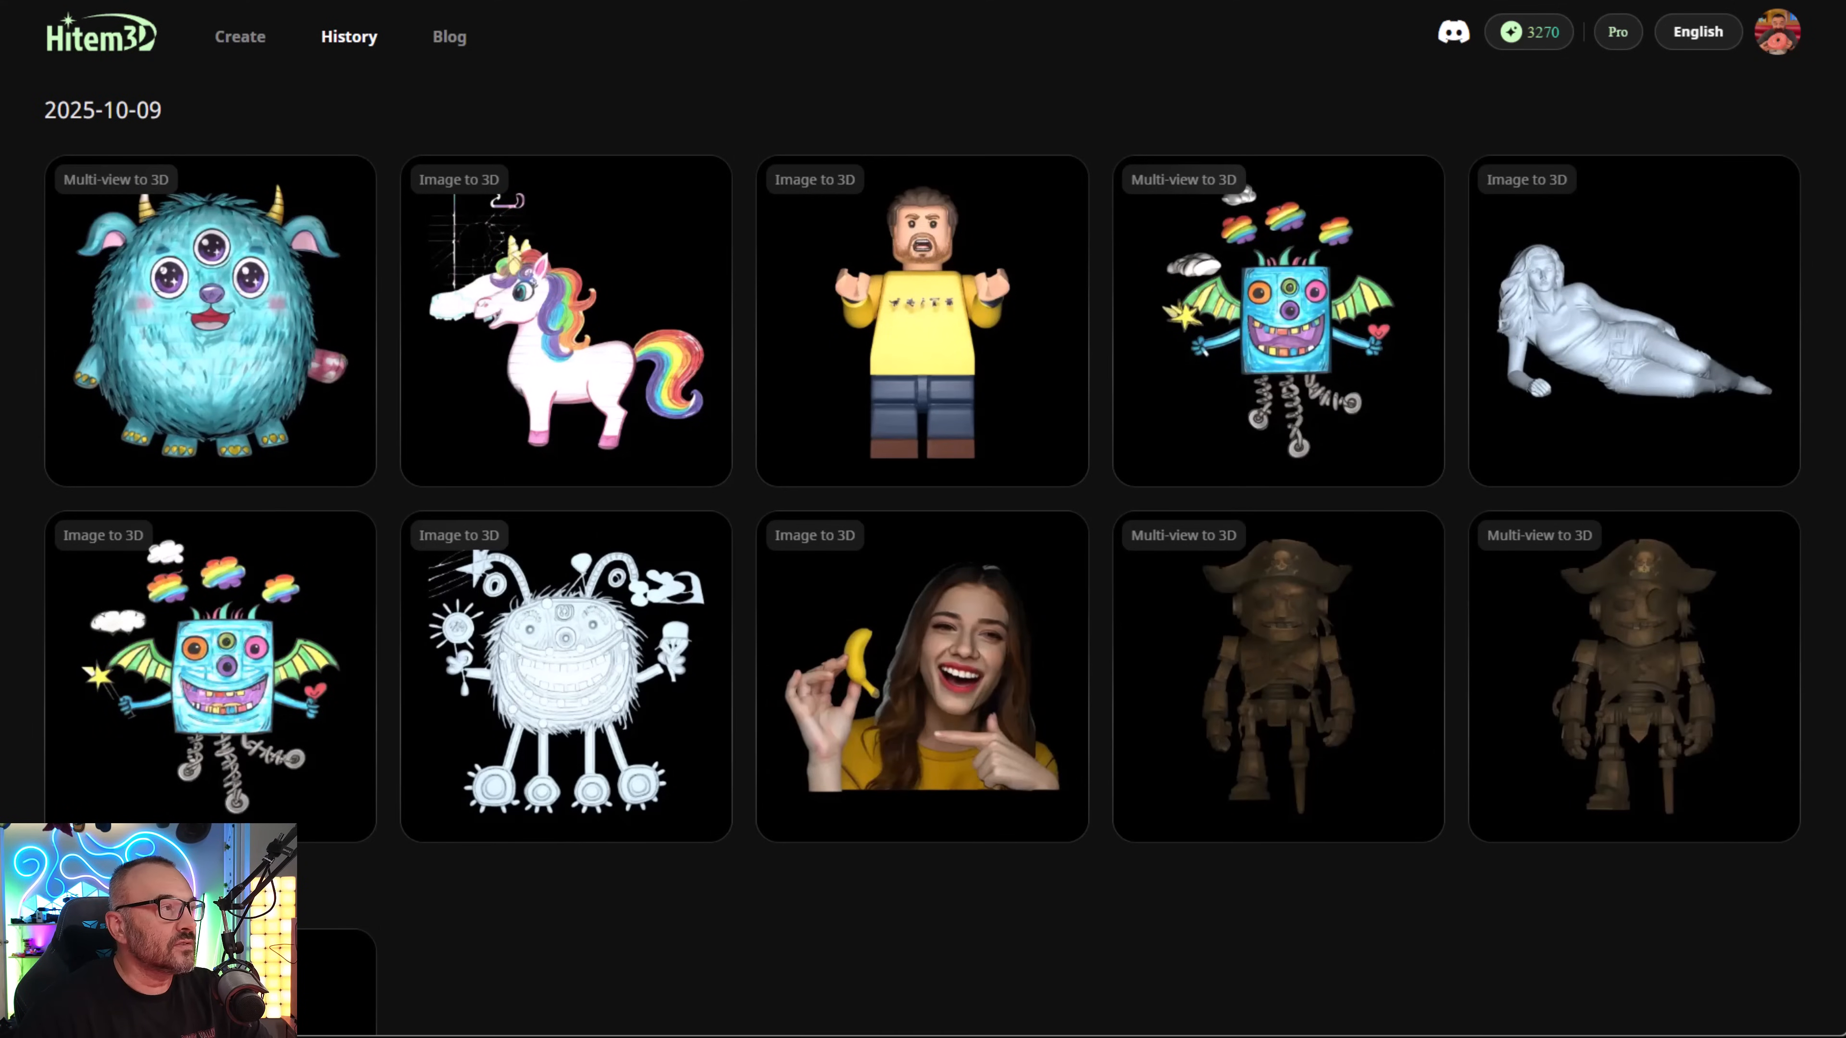
# - Return to Gemini and highlight the prompt phrases about no flying or separated parts and the 3/4 rotation to the camera
pyautogui.hotkey('alt', 'Tab')
pyautogui.moveTo(872, 189); pyautogui.dragTo(1138, 190)
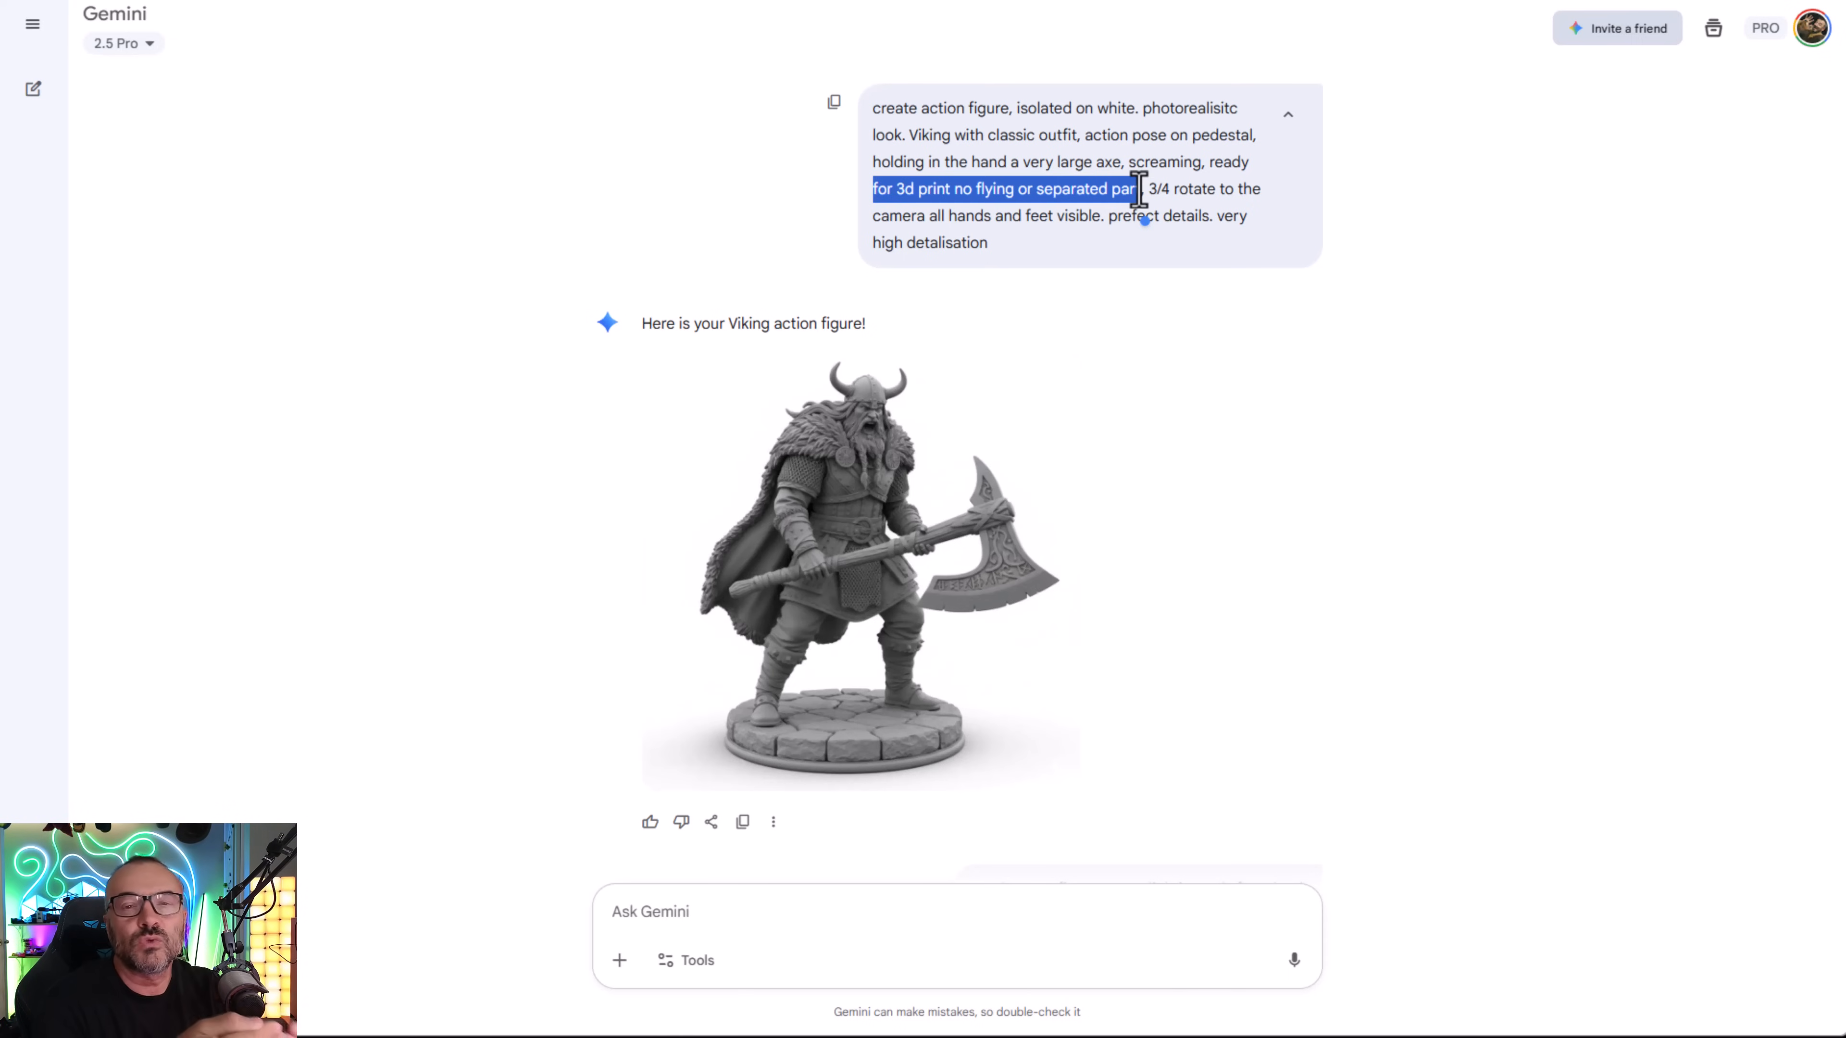
pyautogui.click(1153, 183)
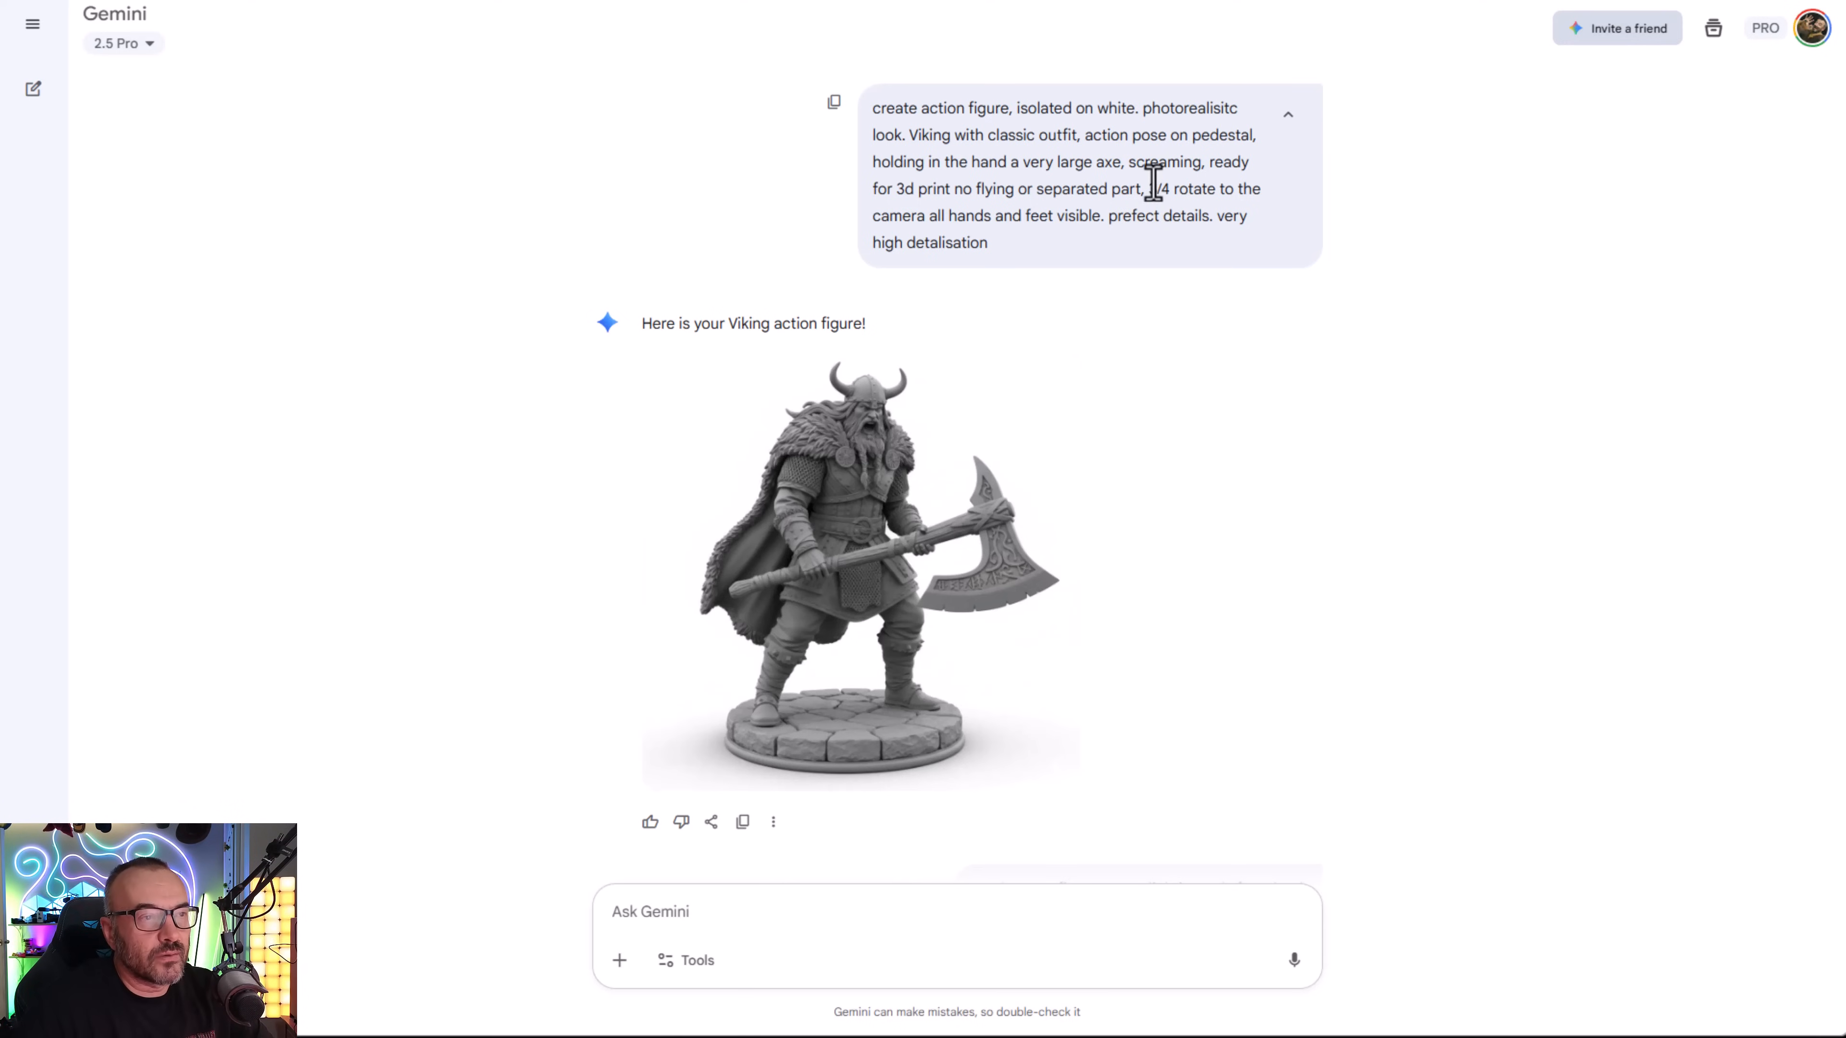
pyautogui.moveTo(1146, 189); pyautogui.dragTo(1255, 191)
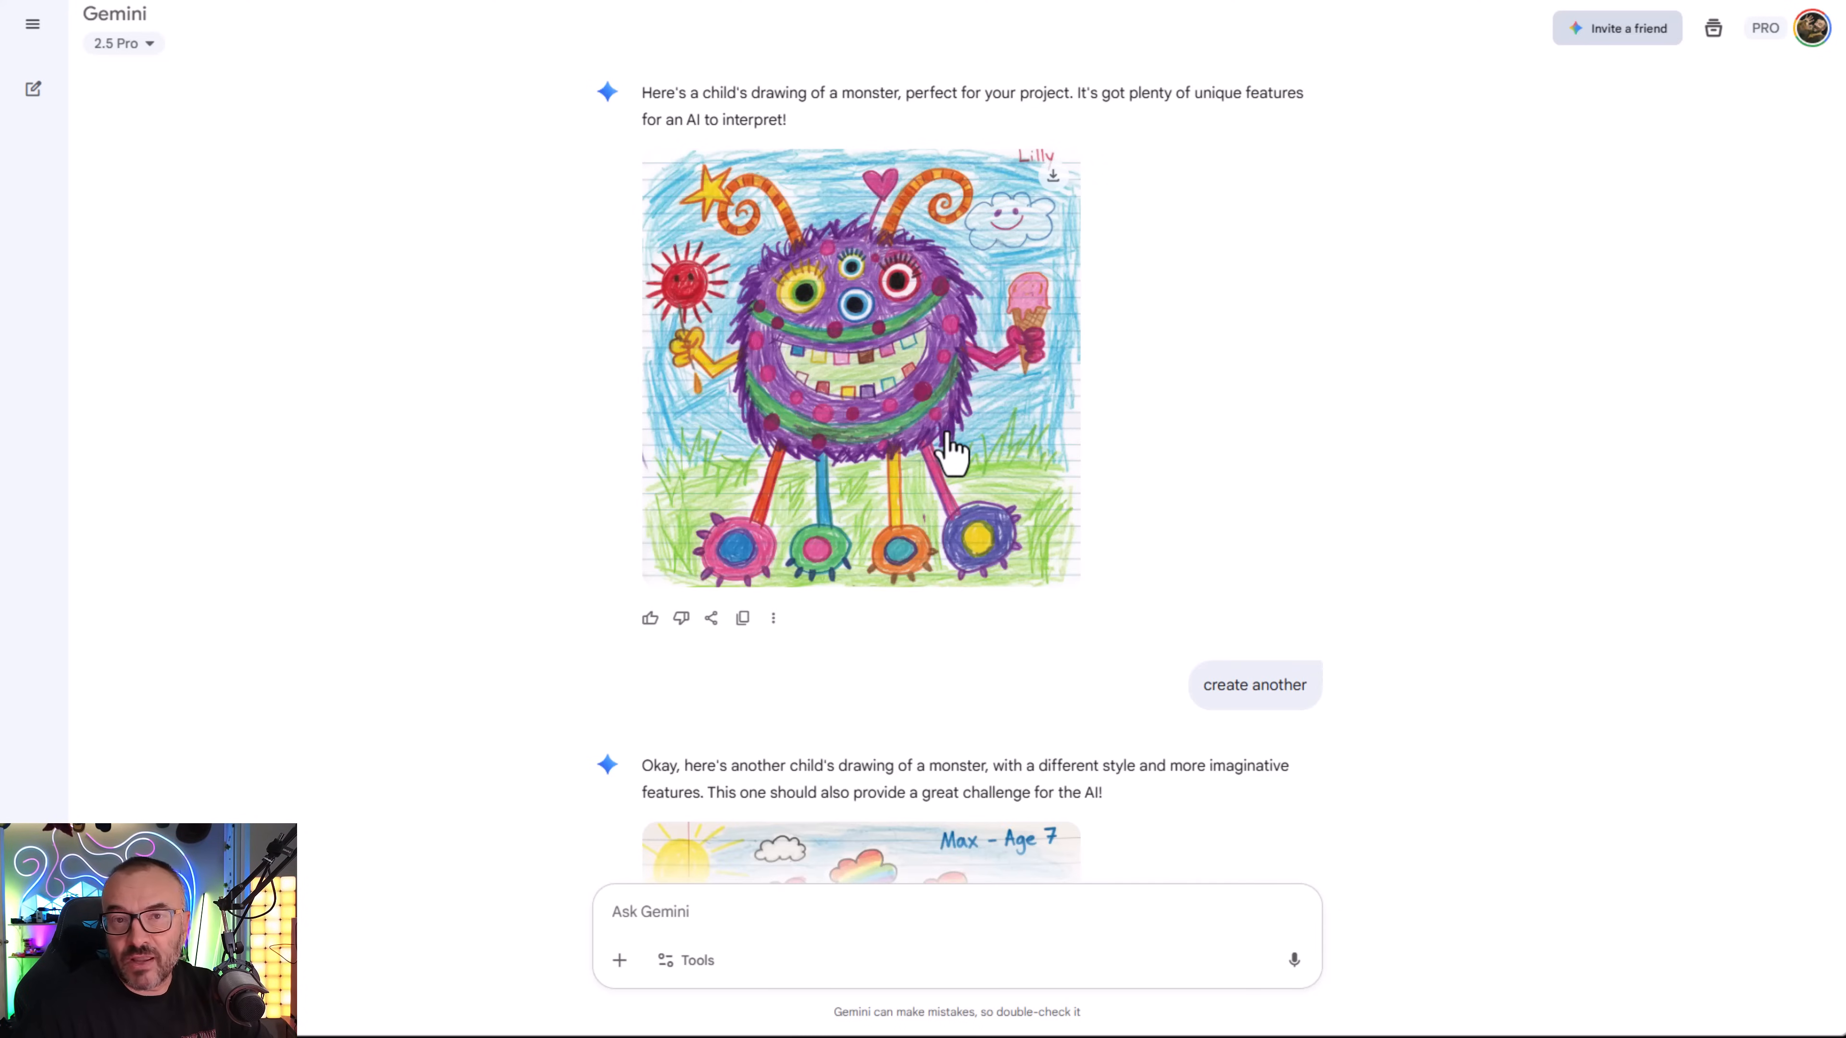
# - Examine the child's monster drawing and the Viking figure's front, back and left side views in Gemini, along with their prompts
pyautogui.click(930, 398)
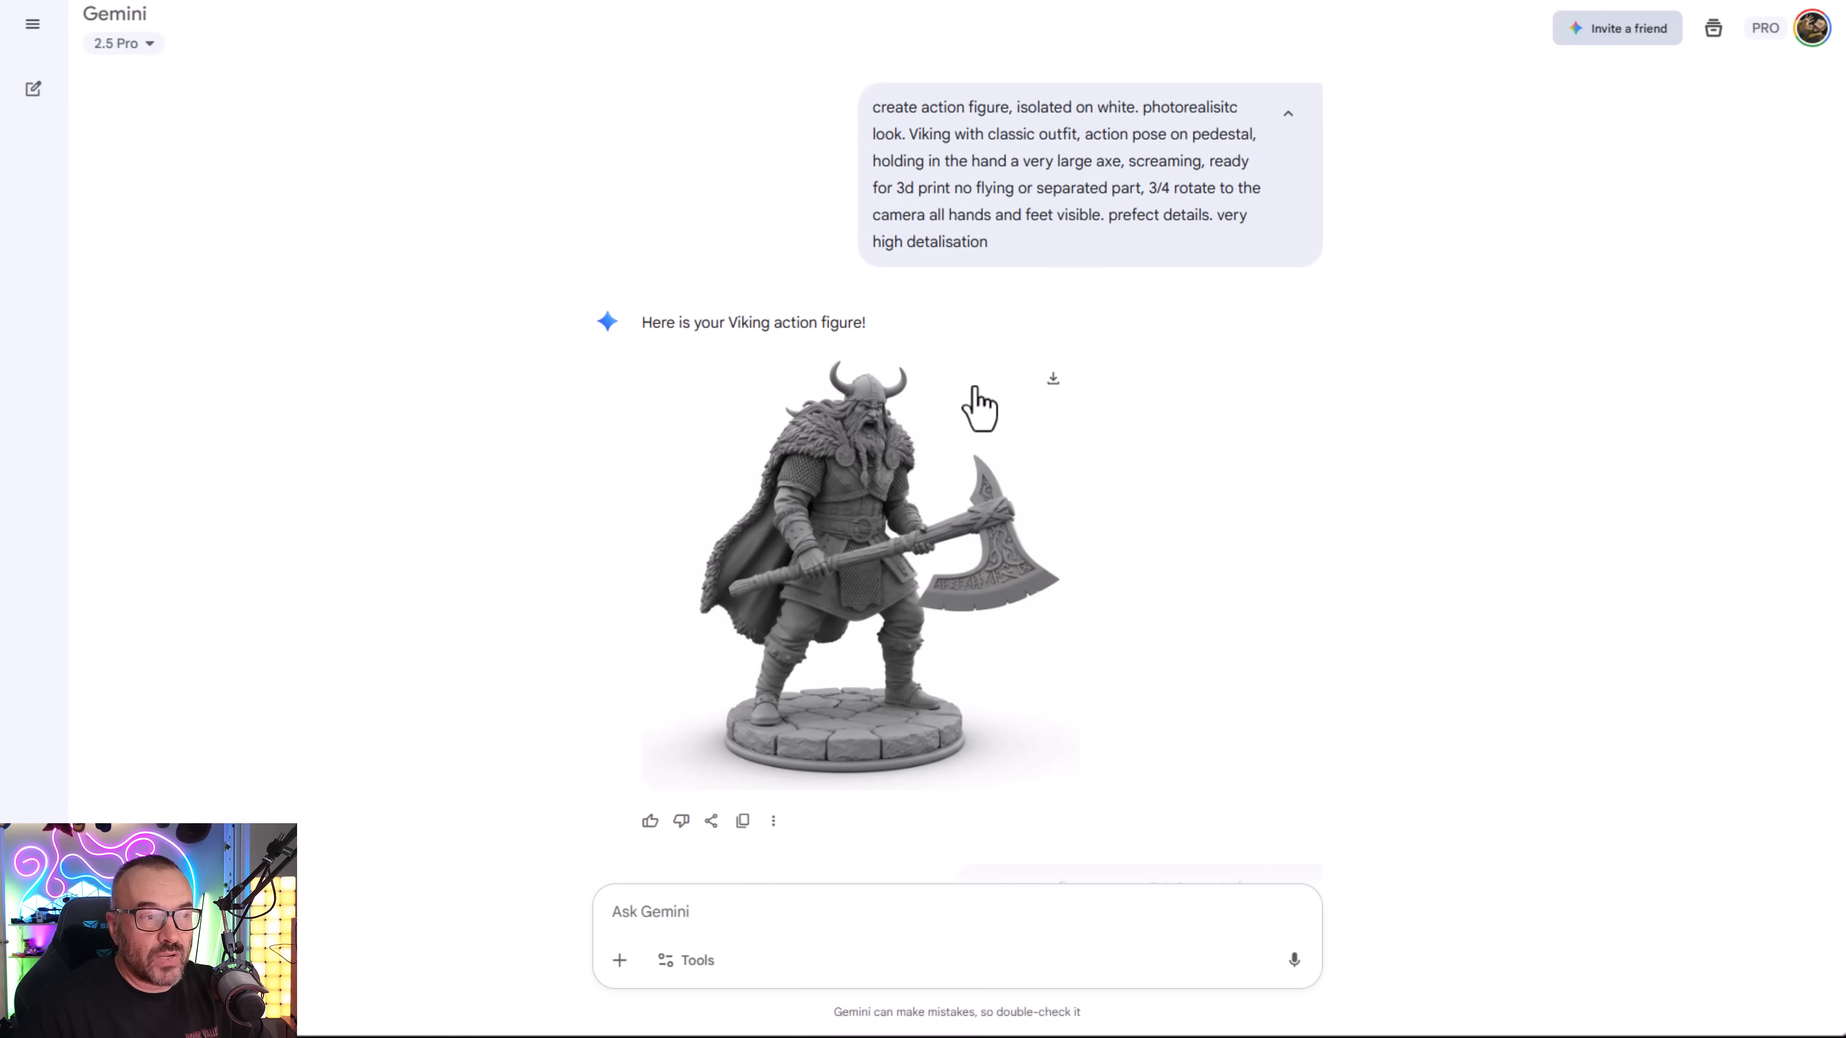
pyautogui.scroll(-5, 978, 407)
pyautogui.scroll(-10, 977, 407)
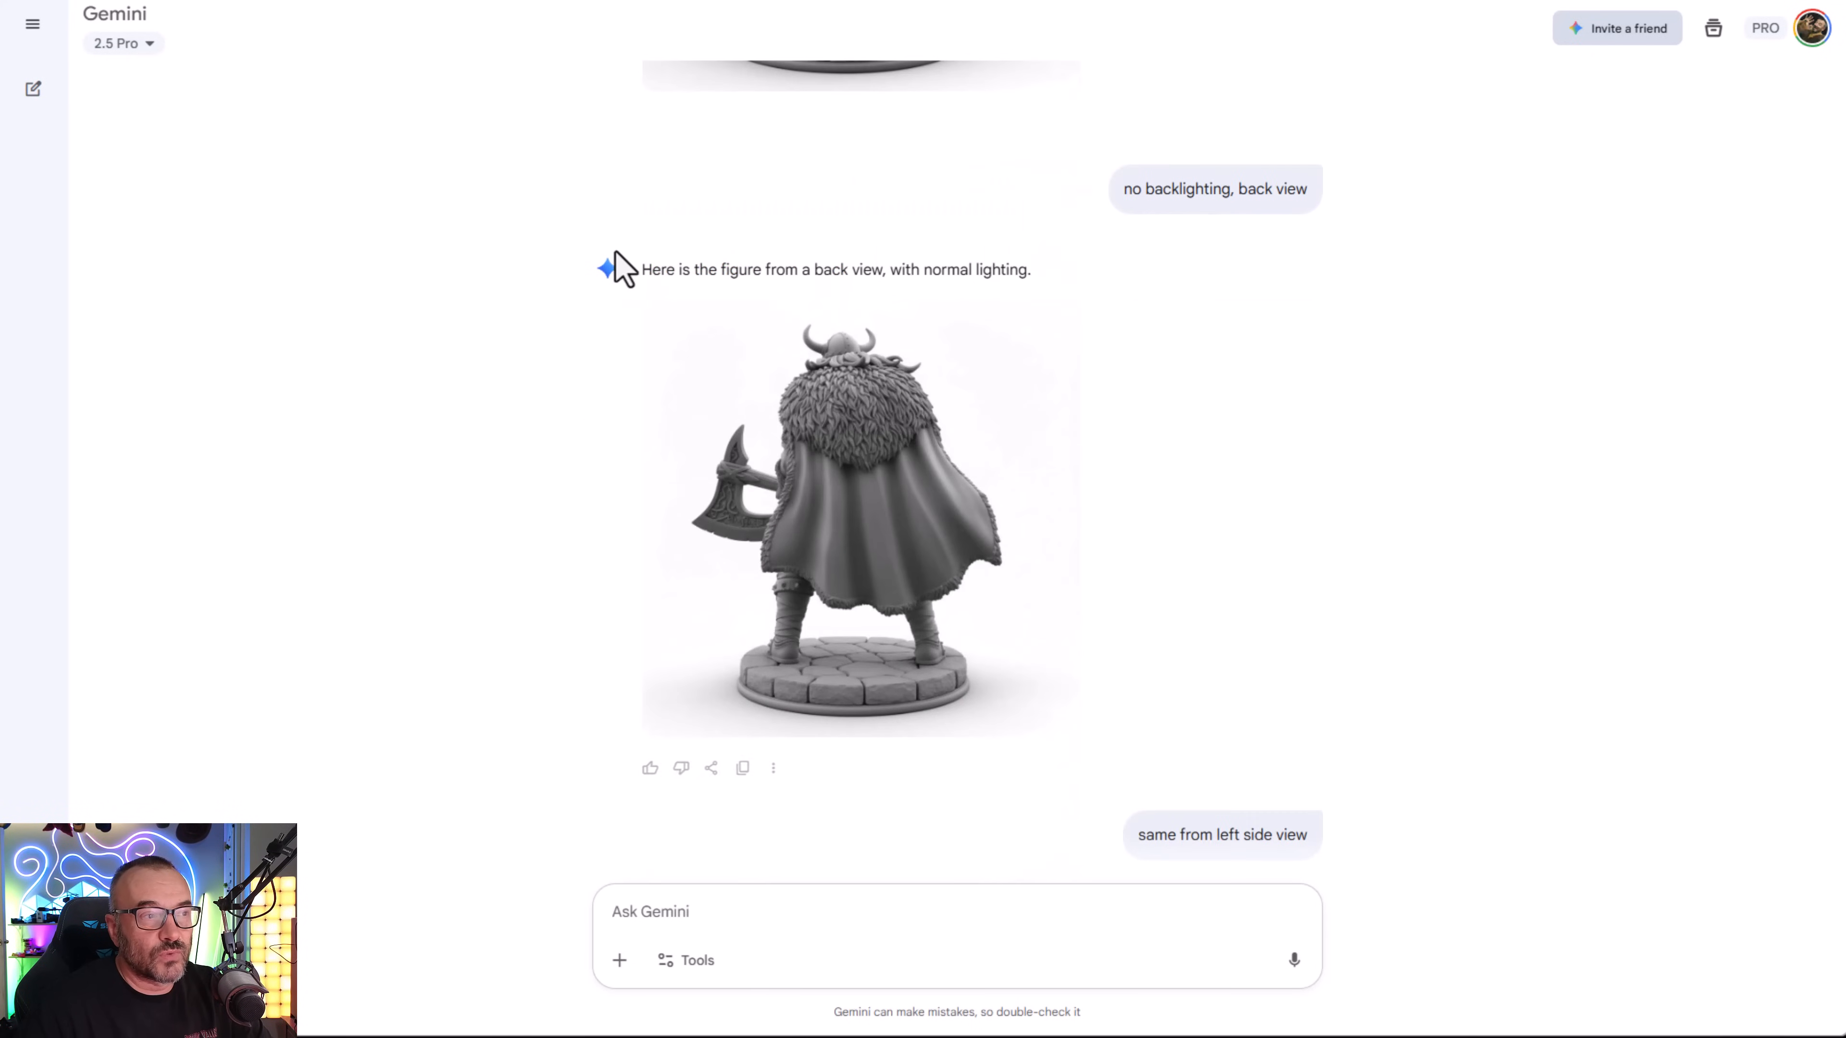
pyautogui.moveTo(1076, 291); pyautogui.dragTo(647, 278)
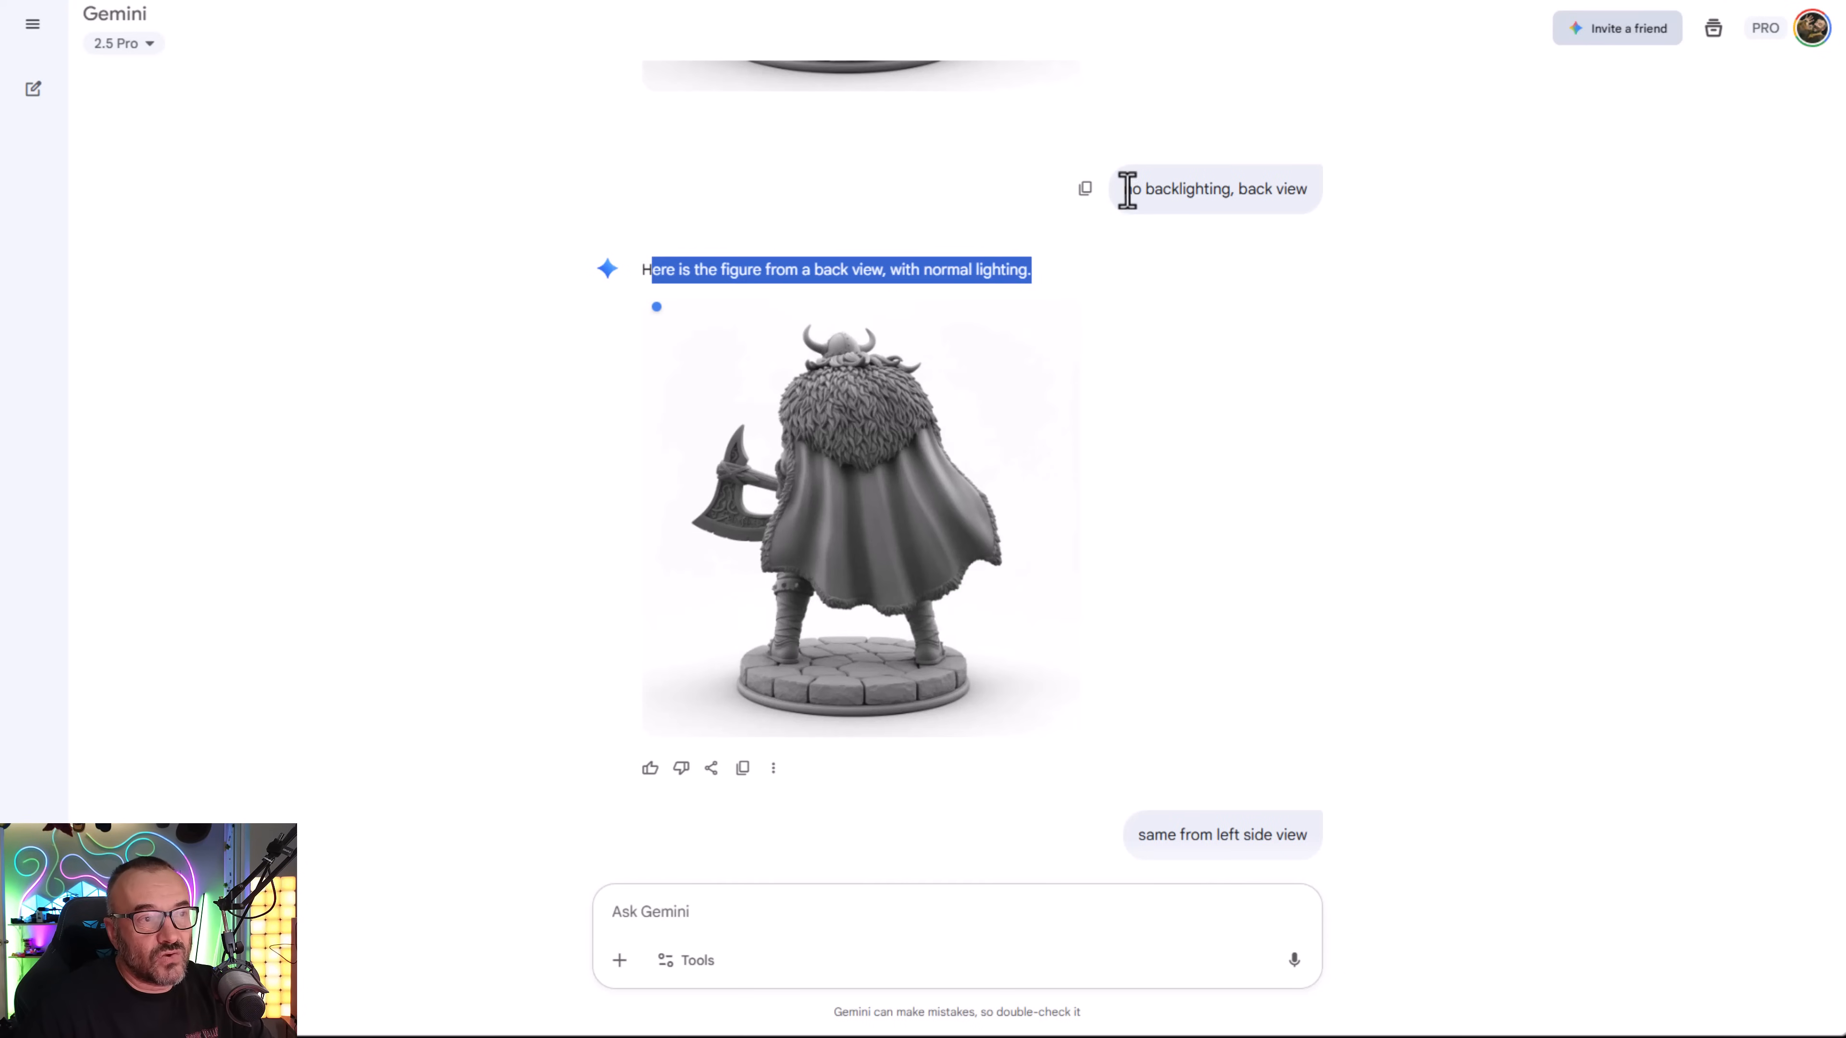
pyautogui.scroll(-2, 1244, 437)
pyautogui.click(1175, 453)
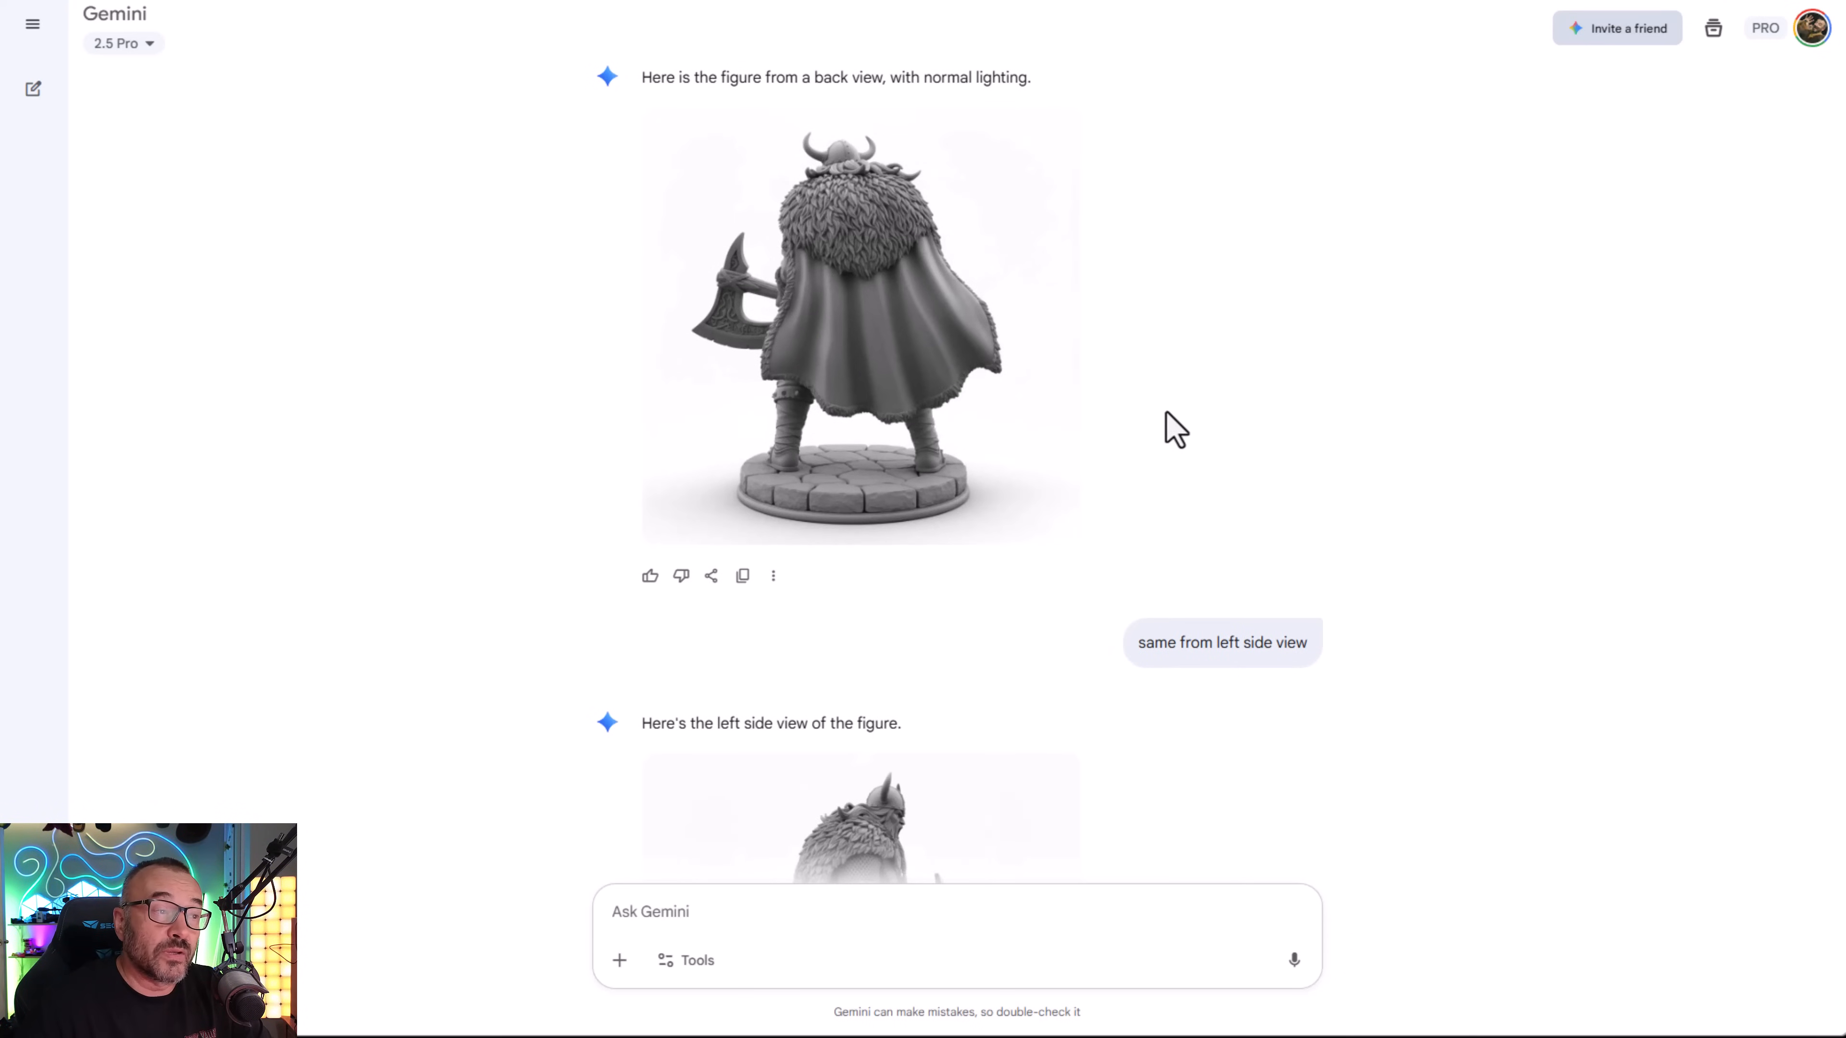
pyautogui.scroll(-10, 1163, 430)
pyautogui.scroll(5, 1163, 408)
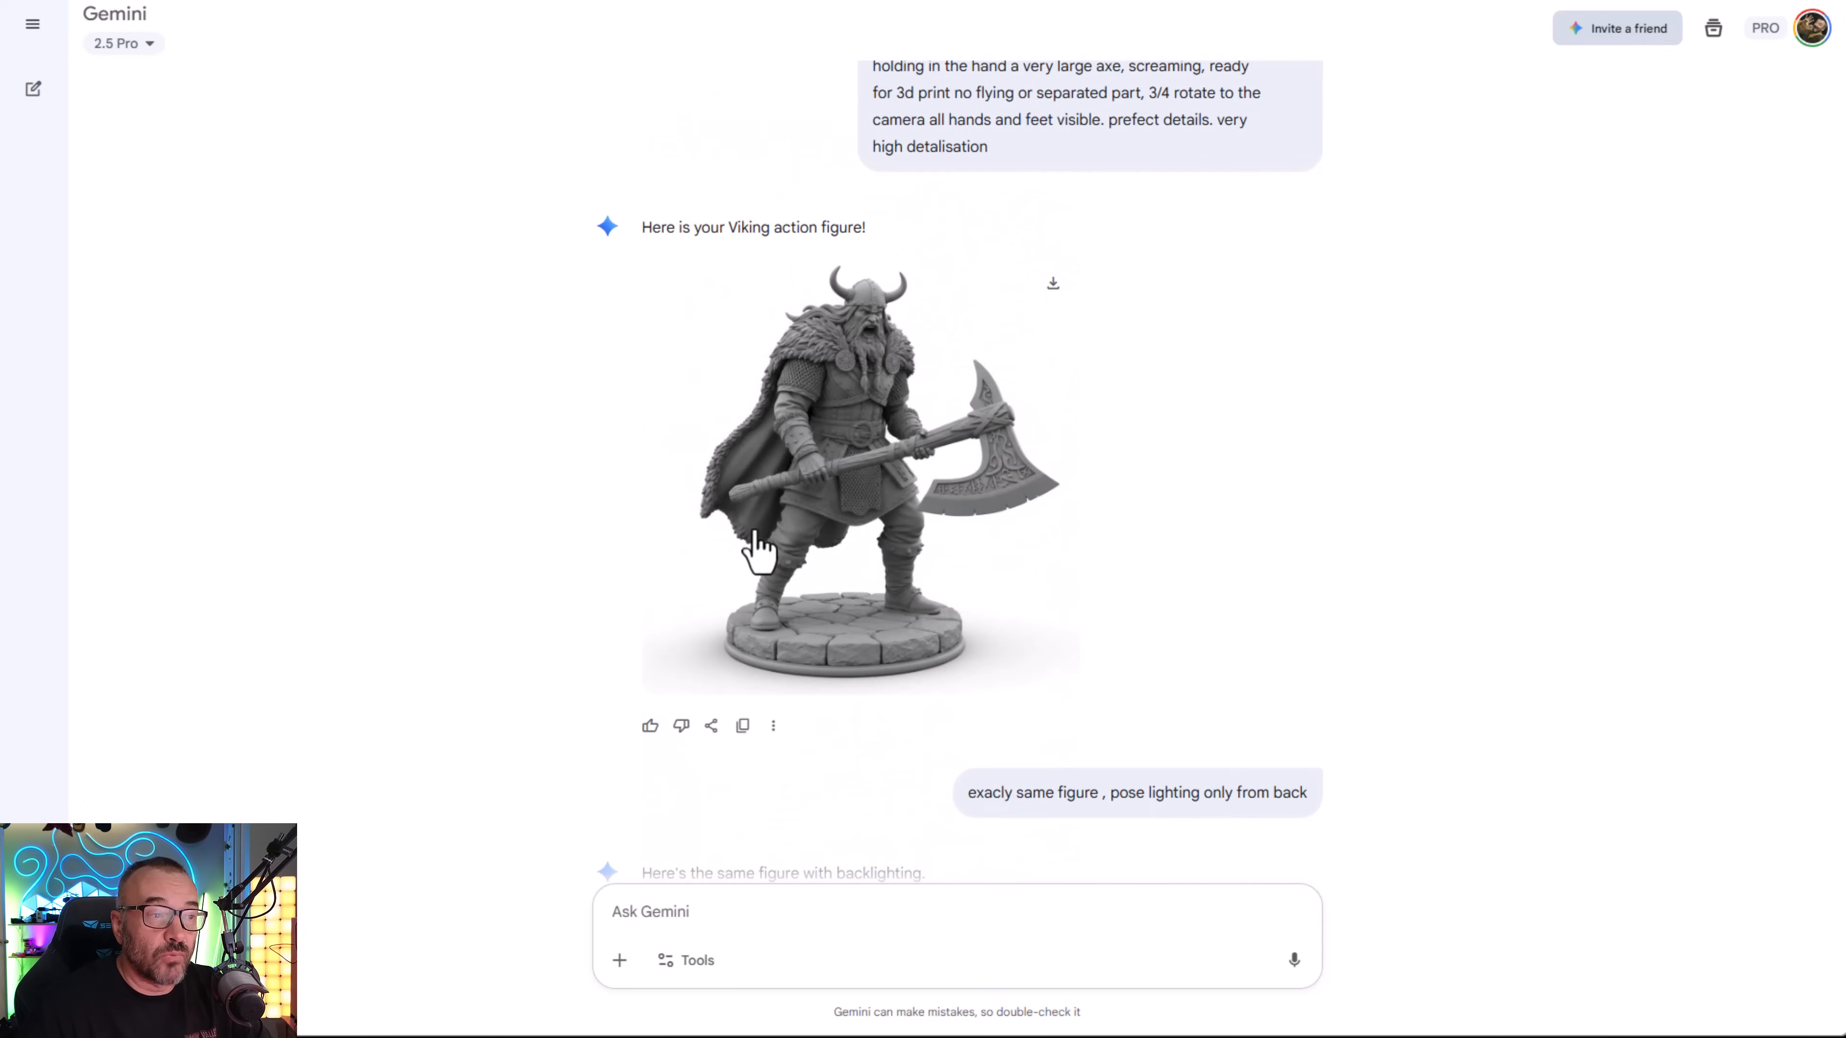
pyautogui.scroll(-15, 1265, 600)
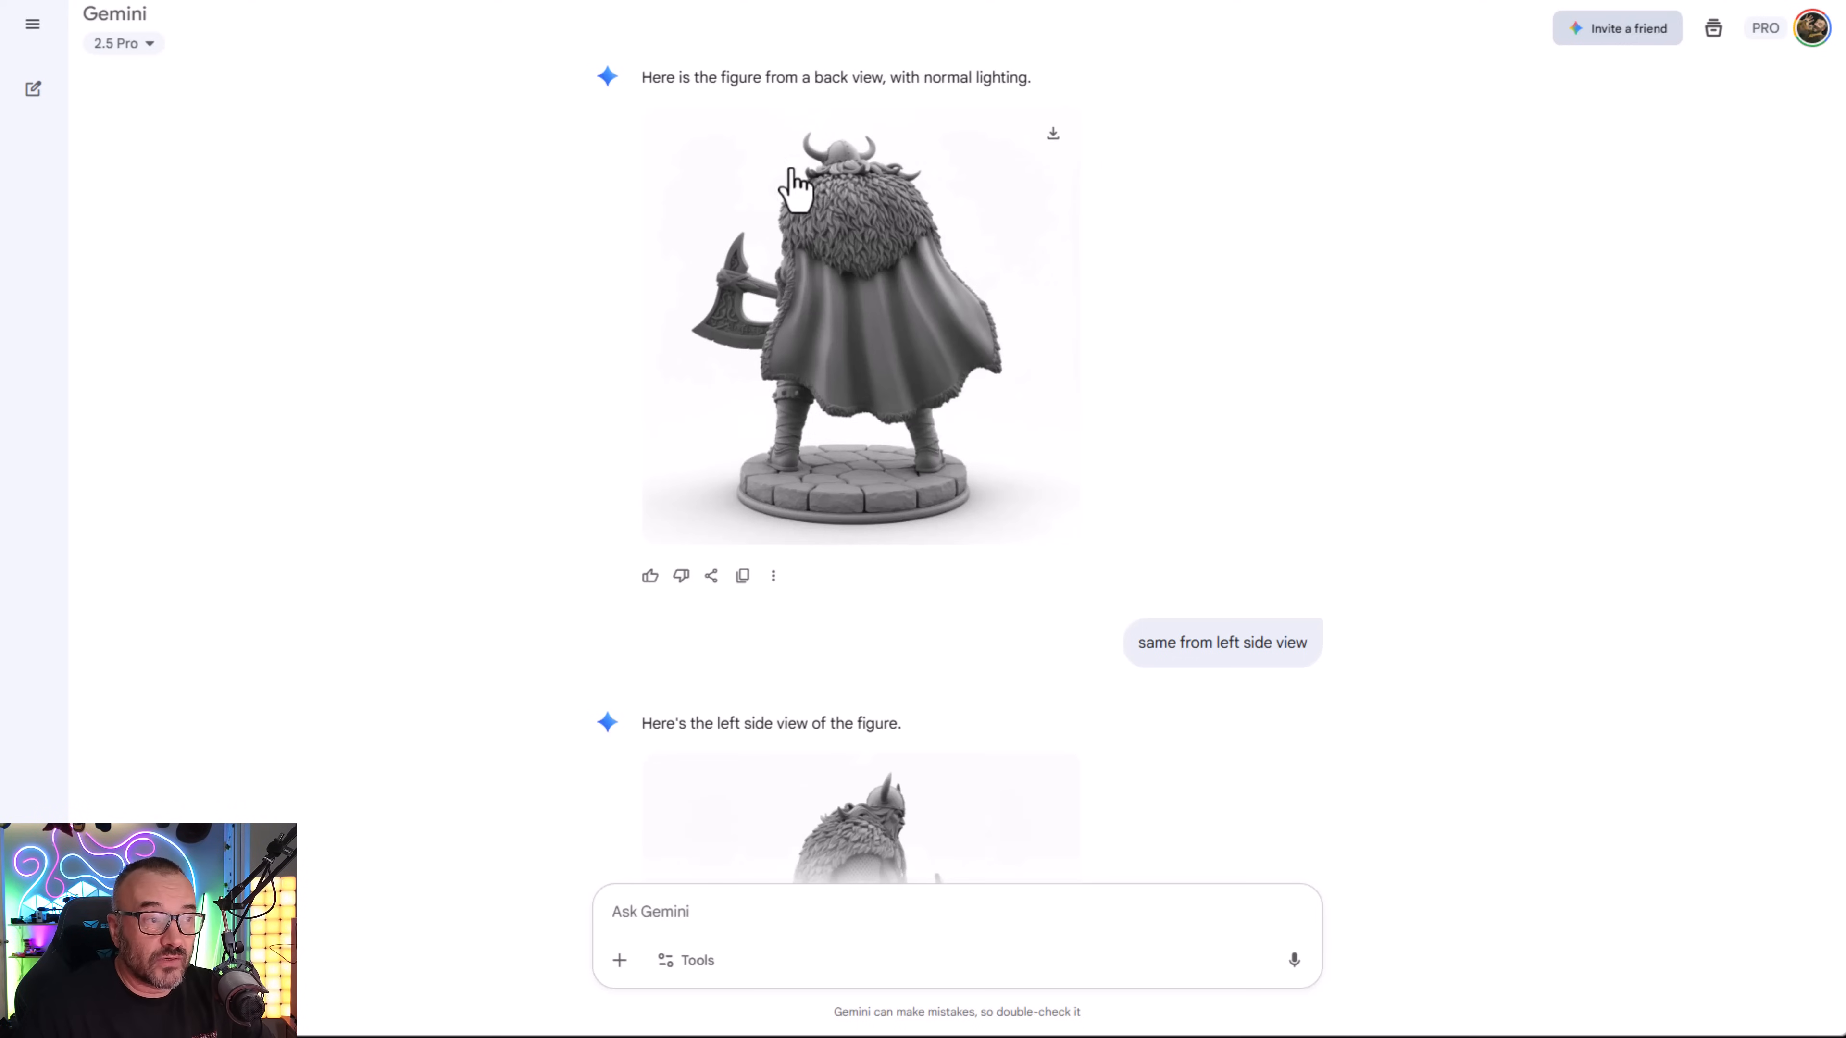
pyautogui.scroll(-5, 1219, 367)
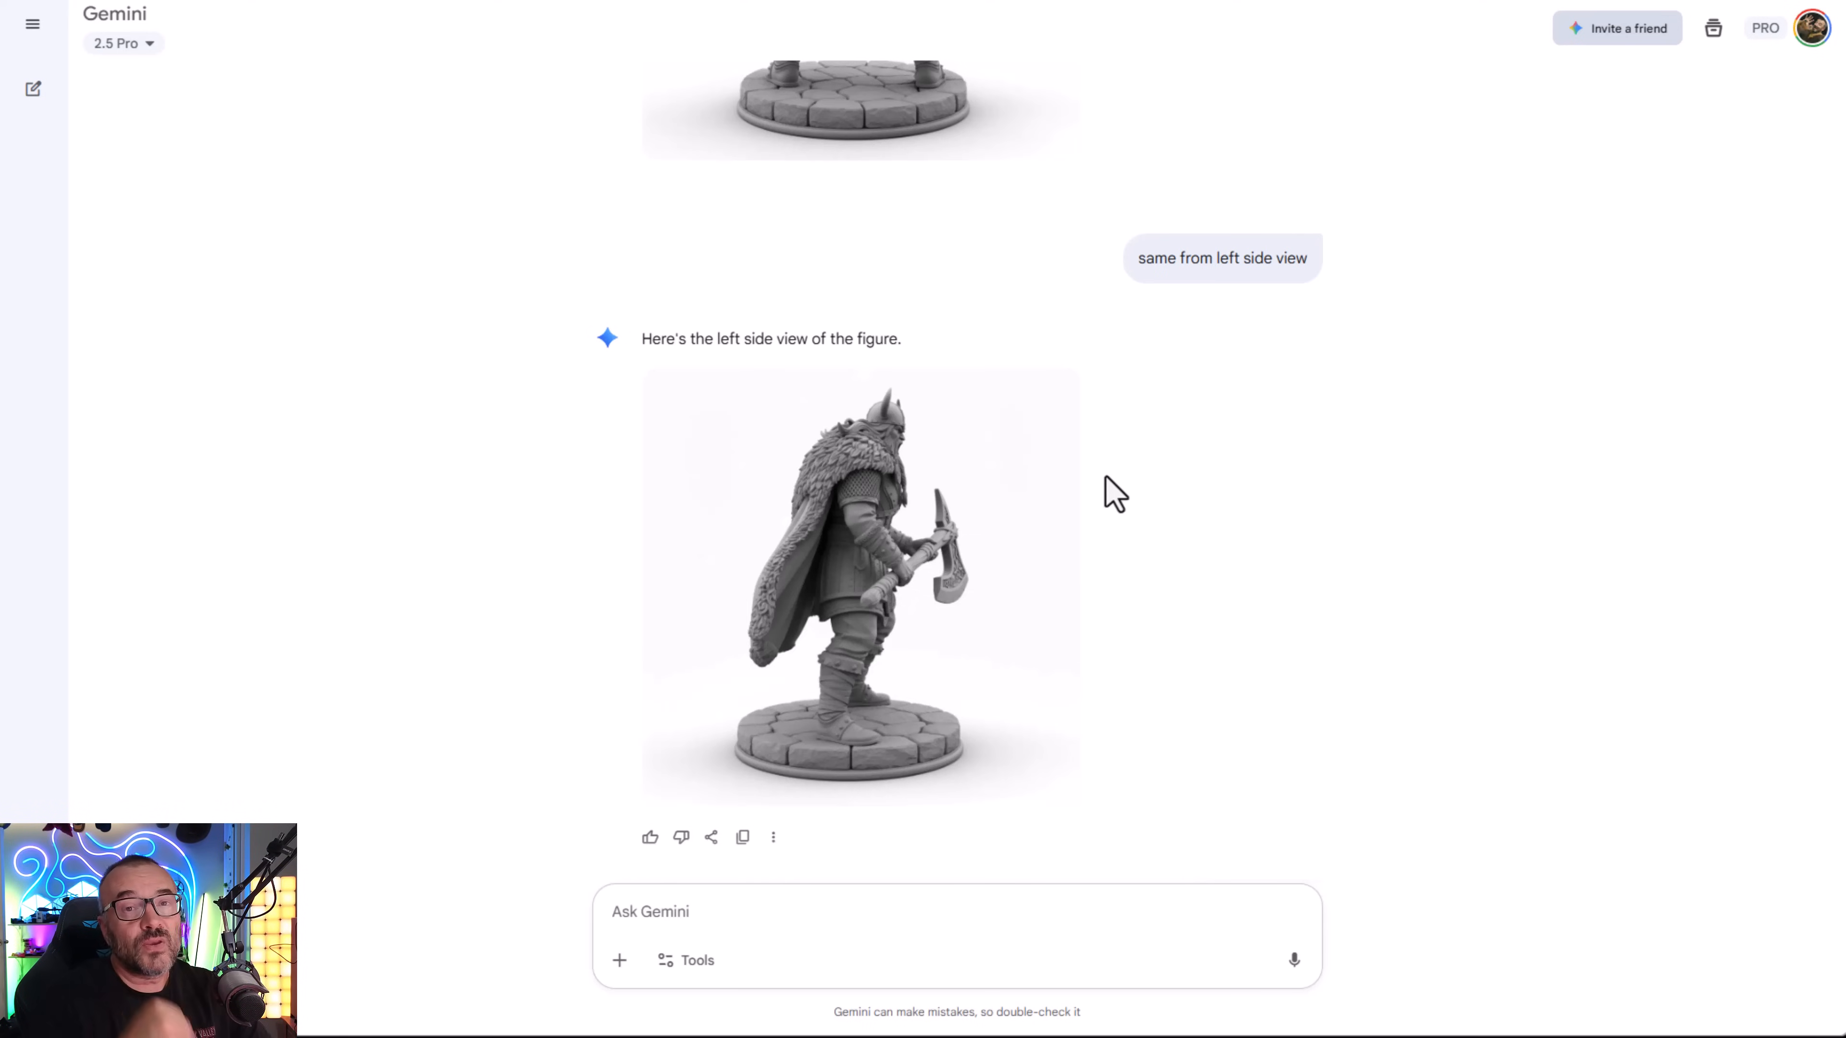
pyautogui.scroll(10, 1156, 561)
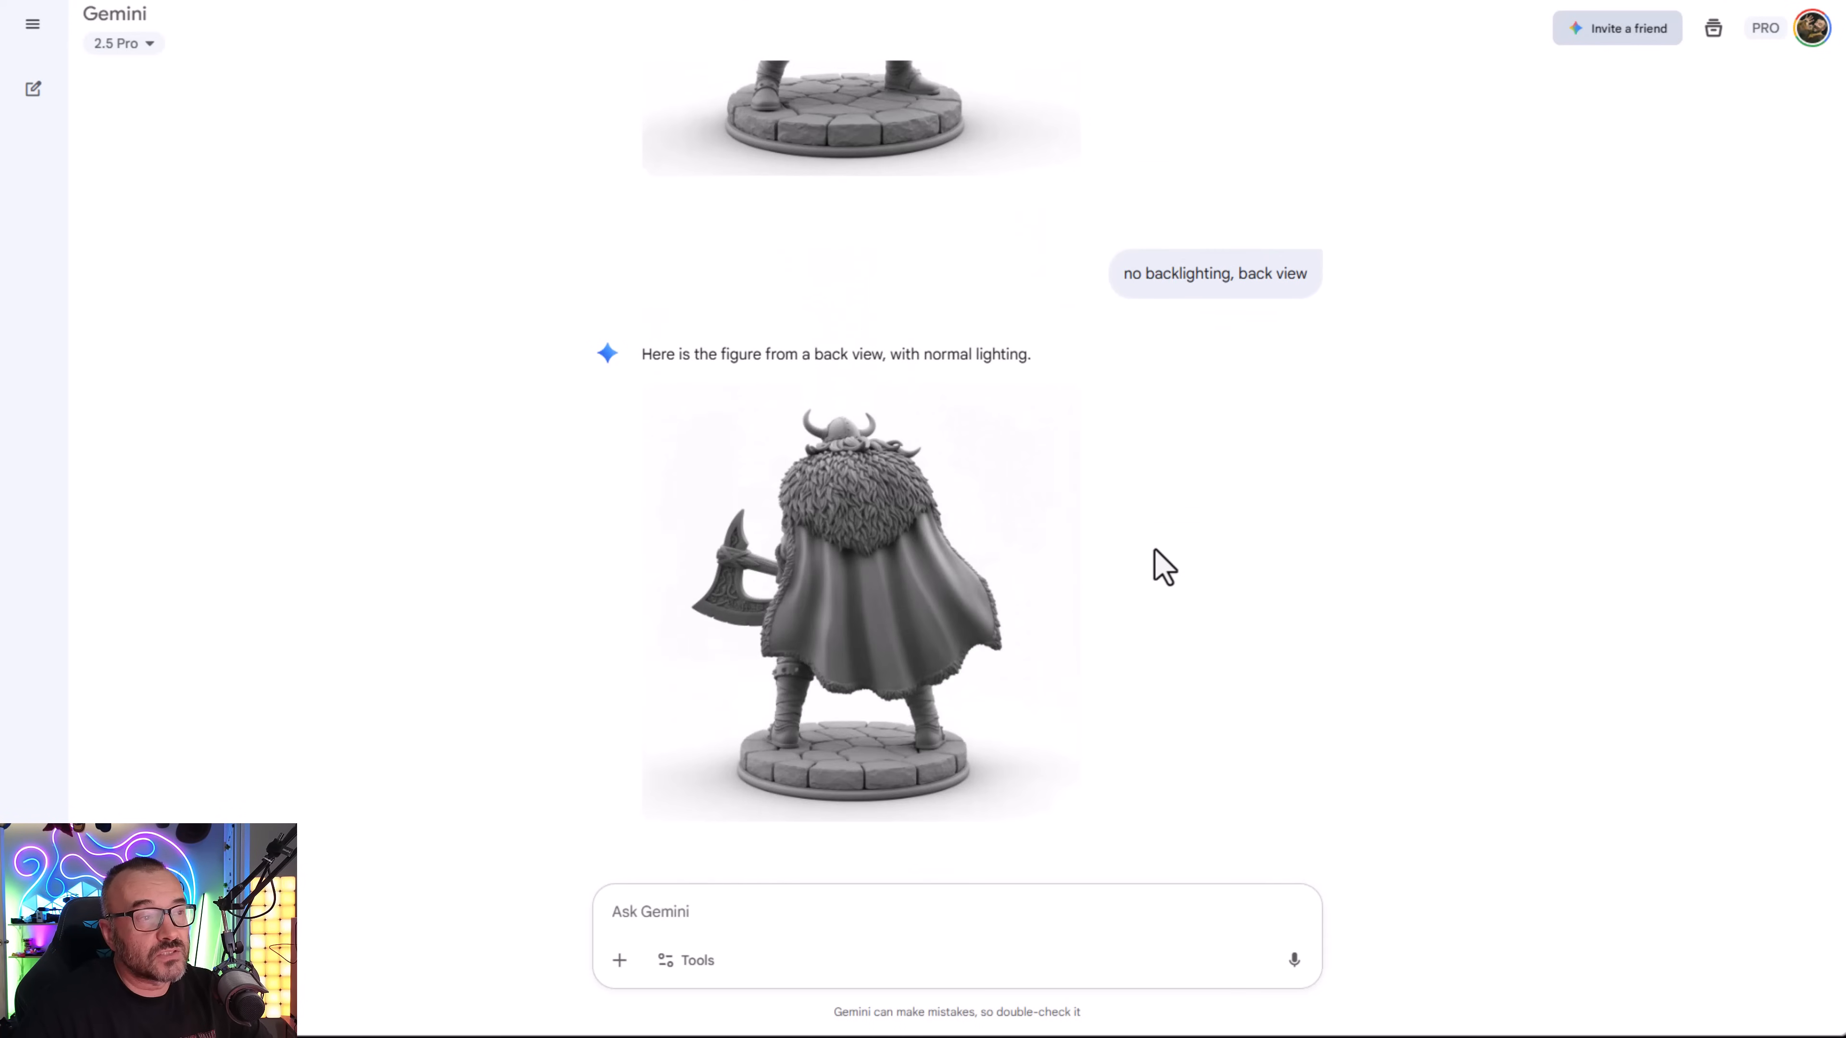
pyautogui.scroll(-10, 1050, 404)
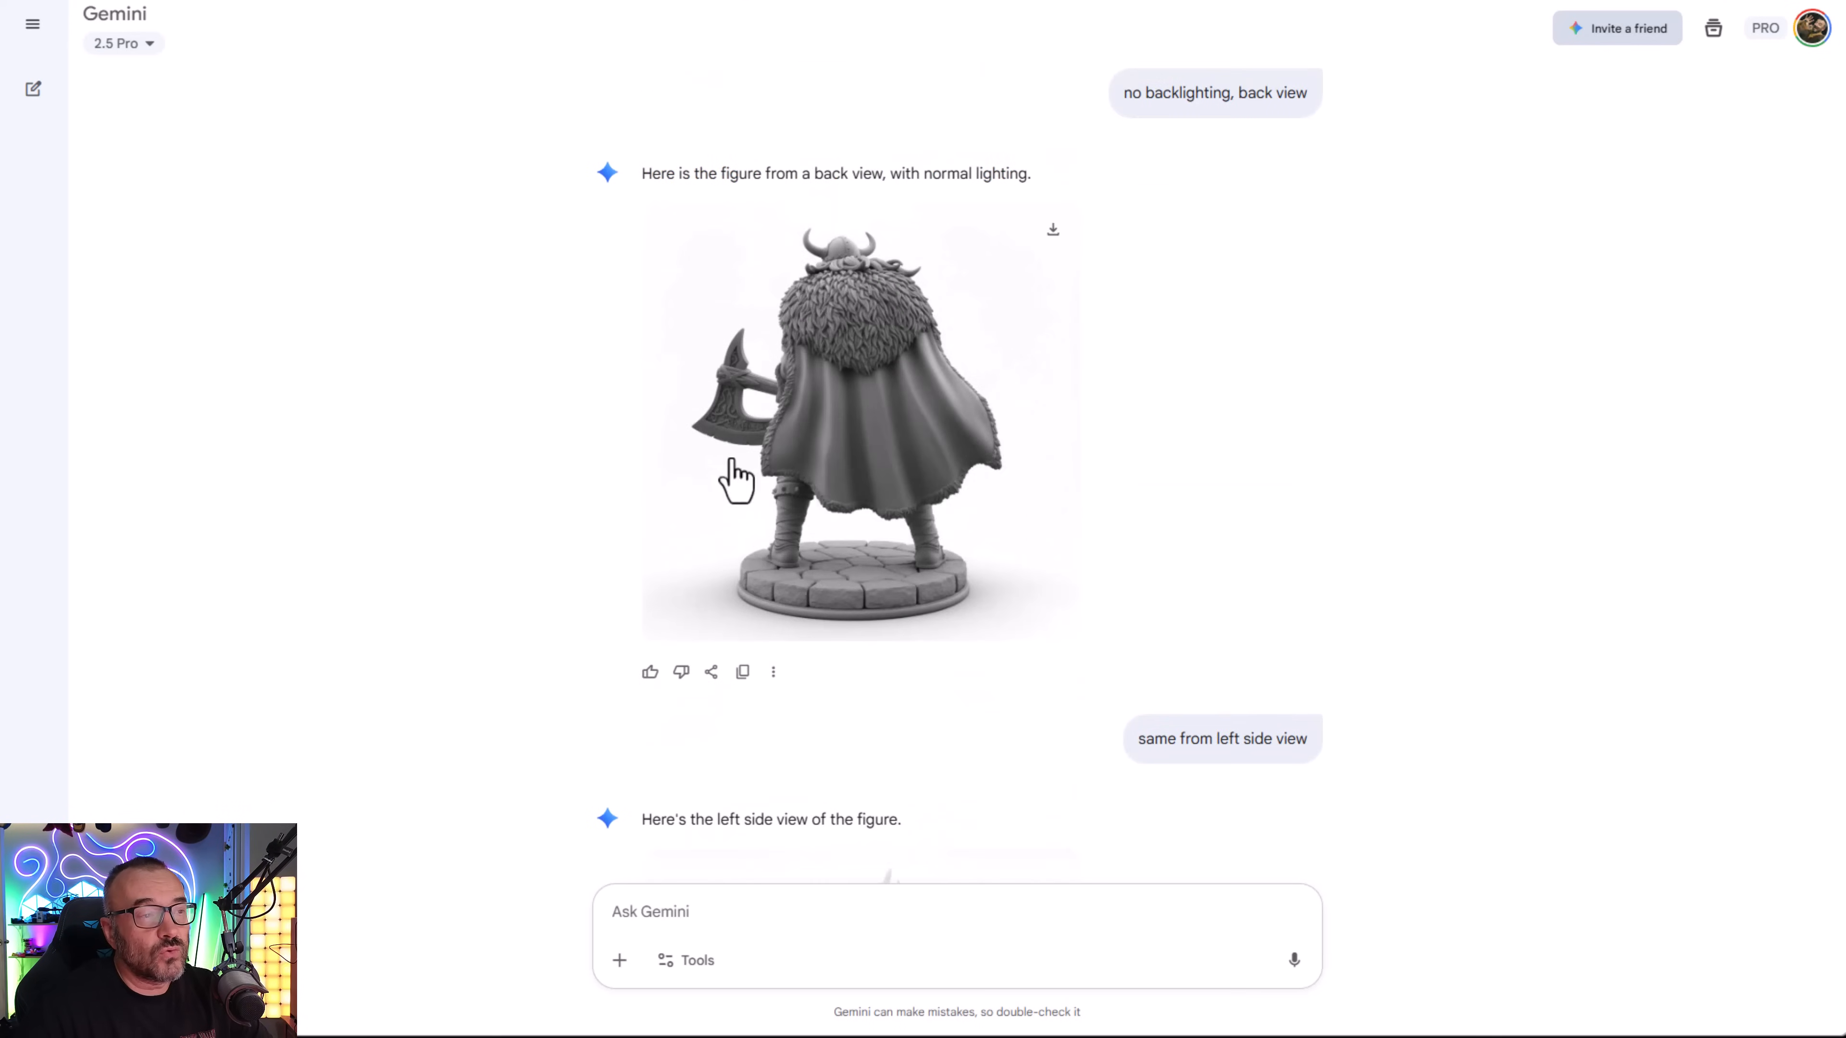
pyautogui.scroll(-7, 1080, 477)
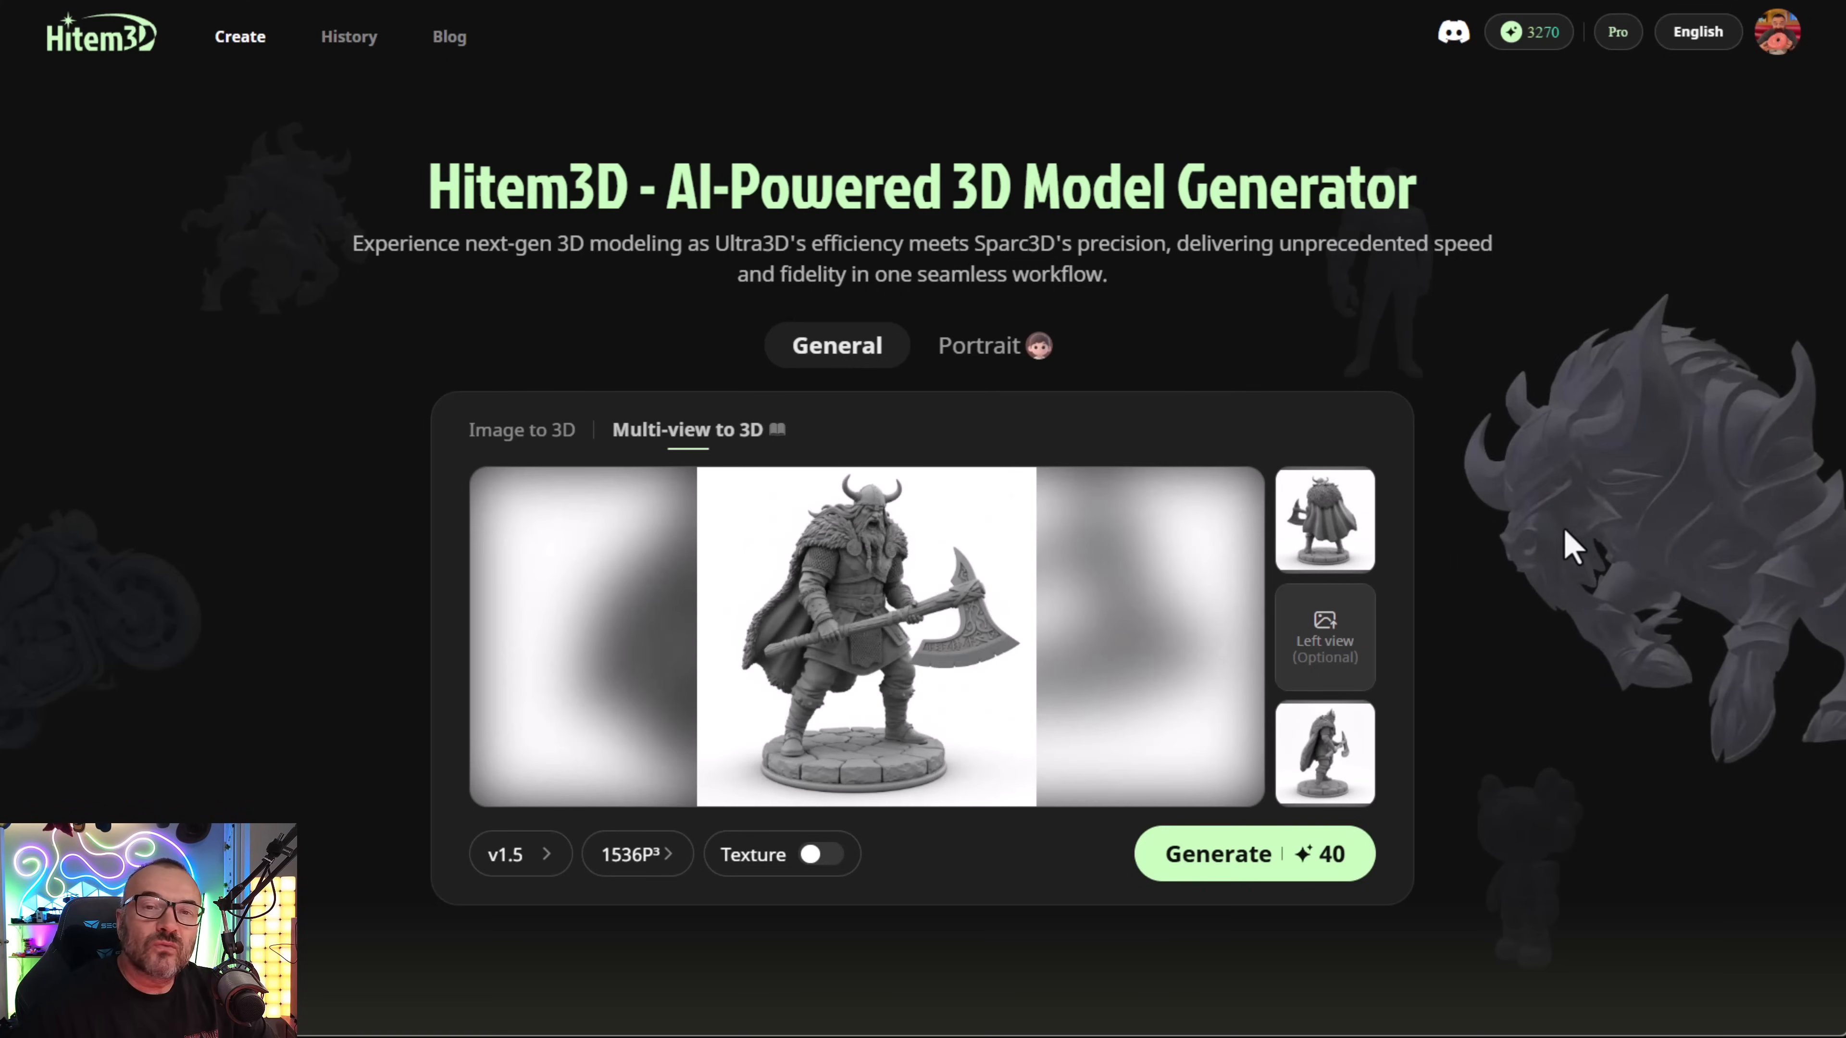
# - Review the Viking's multi-view images in Hitem3D and the available model version and resolution options
pyautogui.moveTo(844, 641)
pyautogui.moveTo(1323, 803)
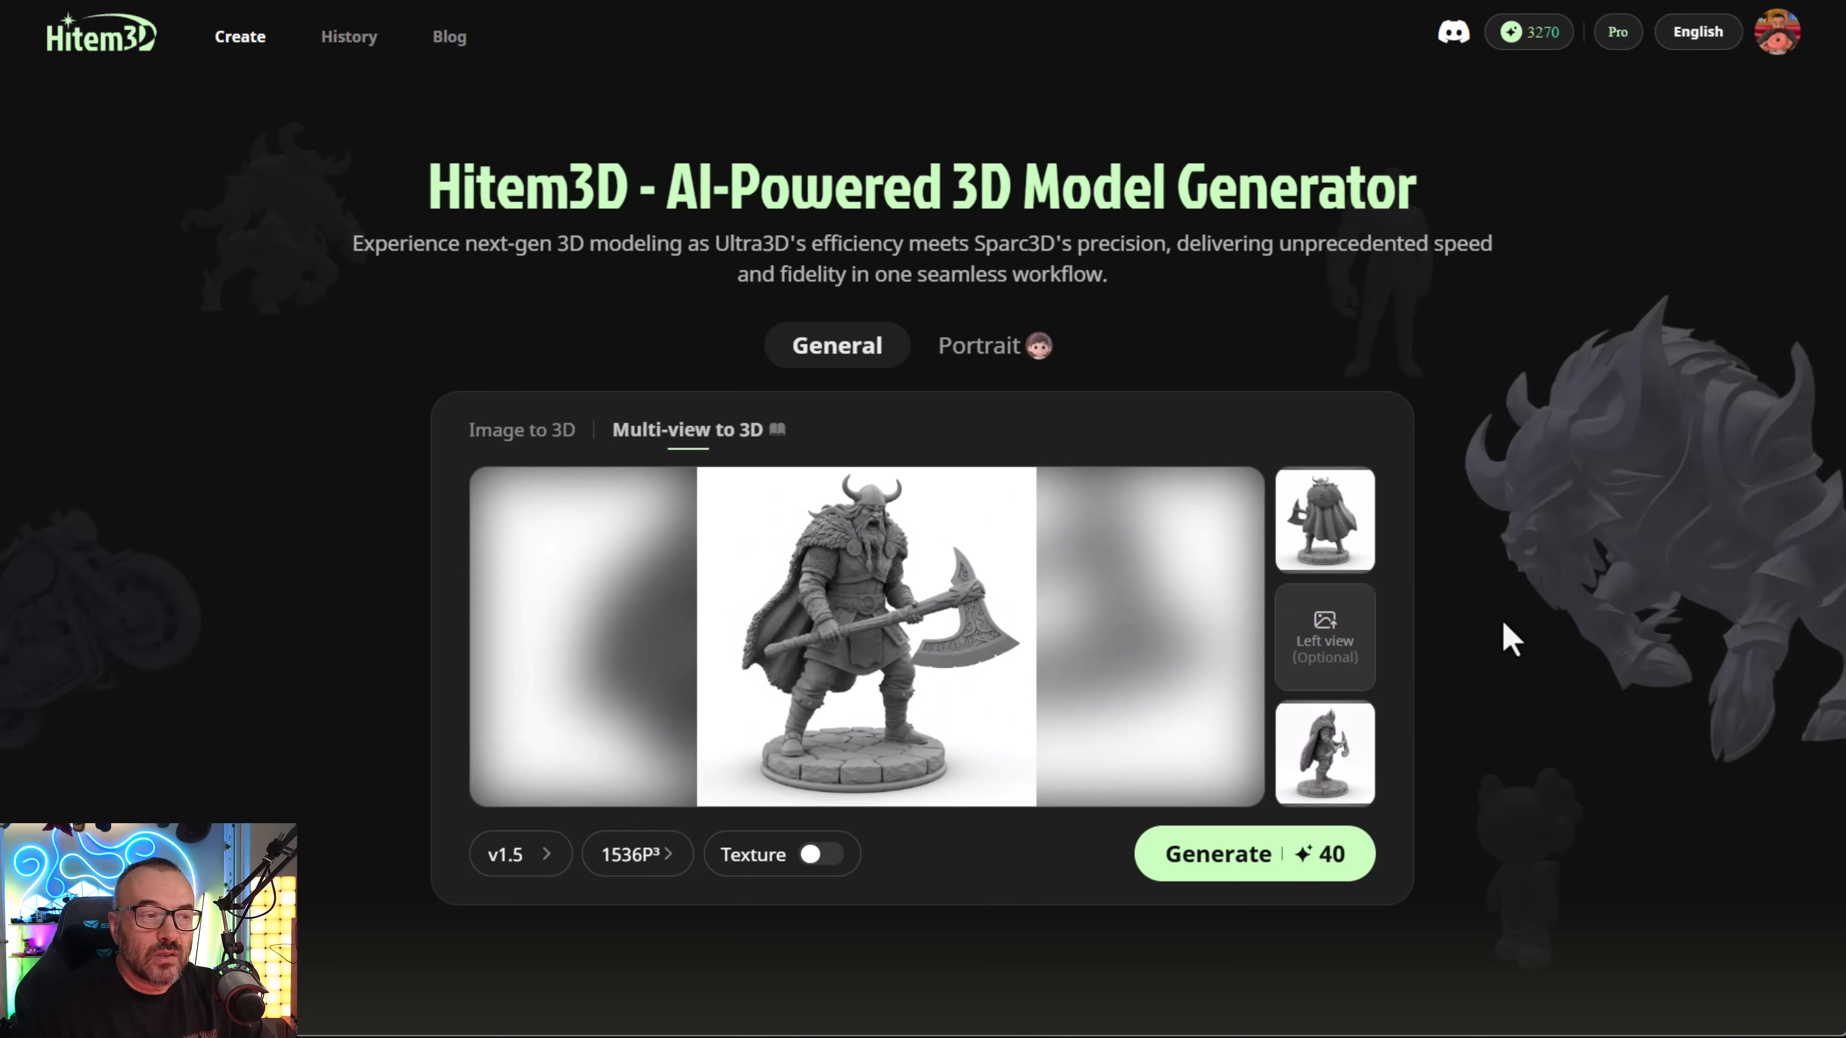
pyautogui.moveTo(1359, 500)
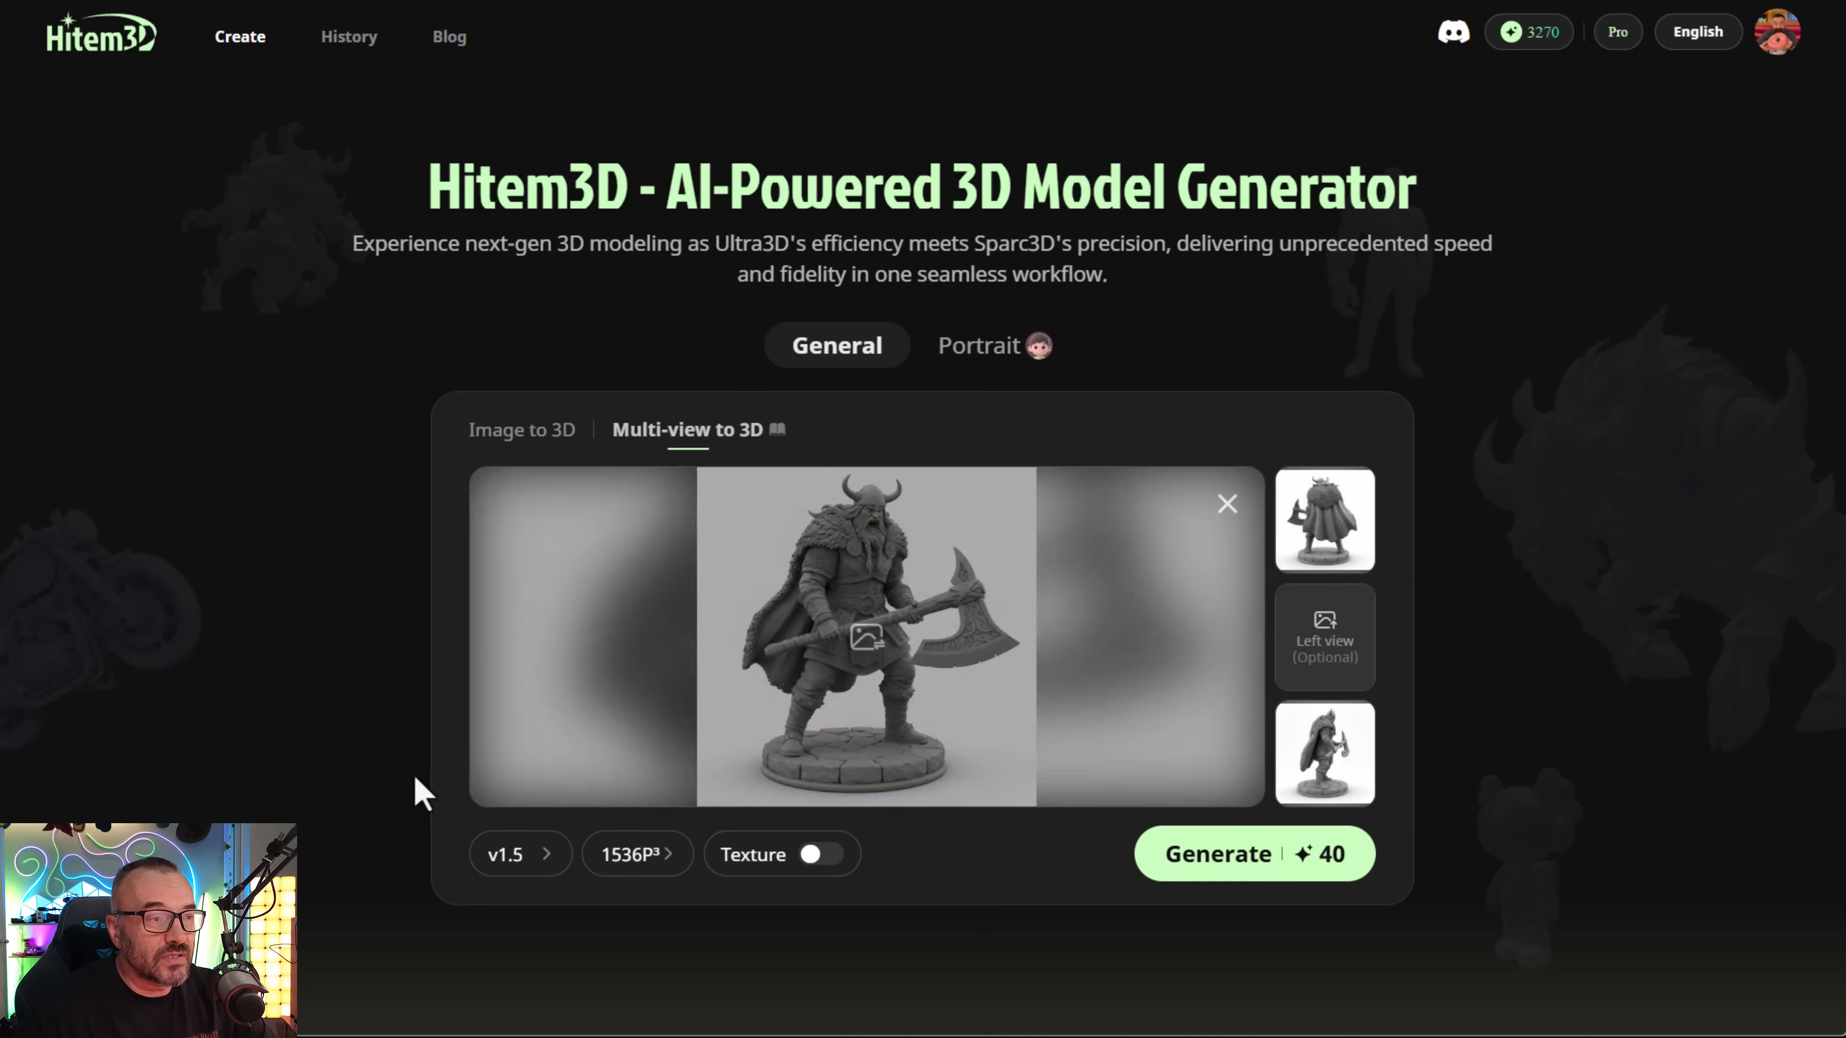
pyautogui.click(534, 871)
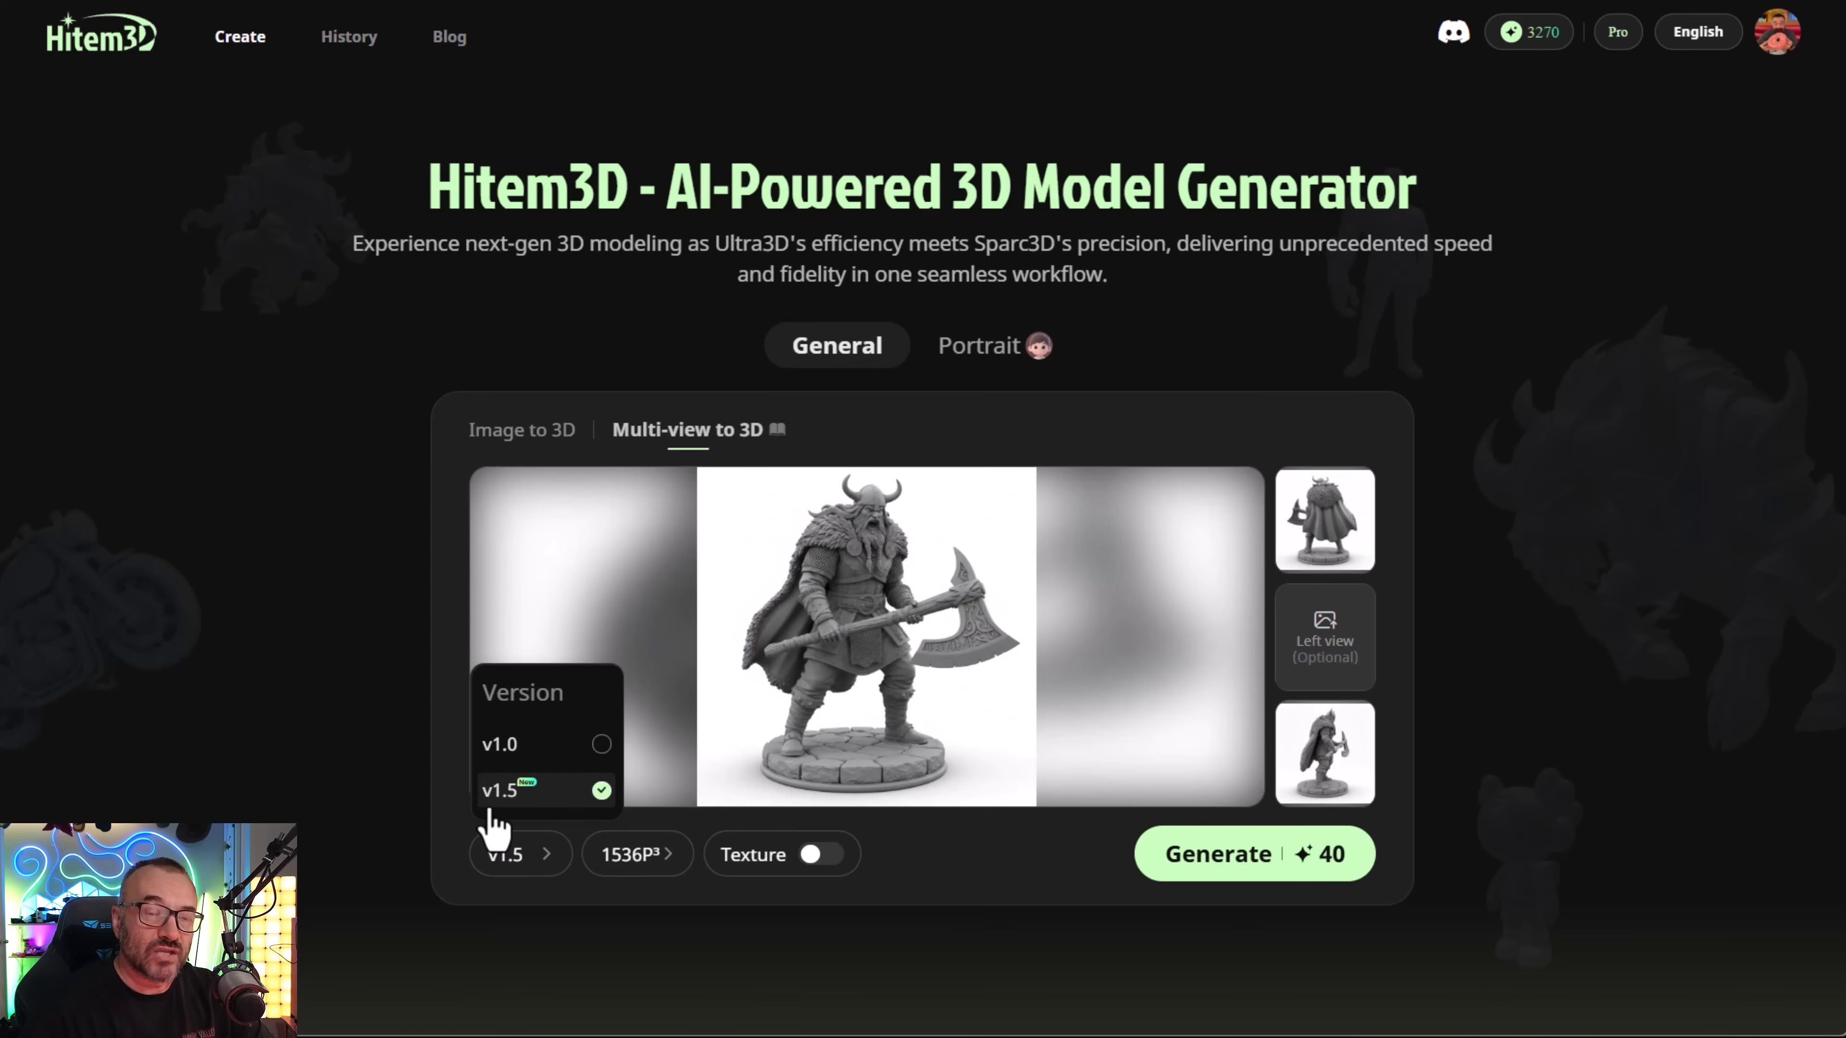
pyautogui.click(672, 866)
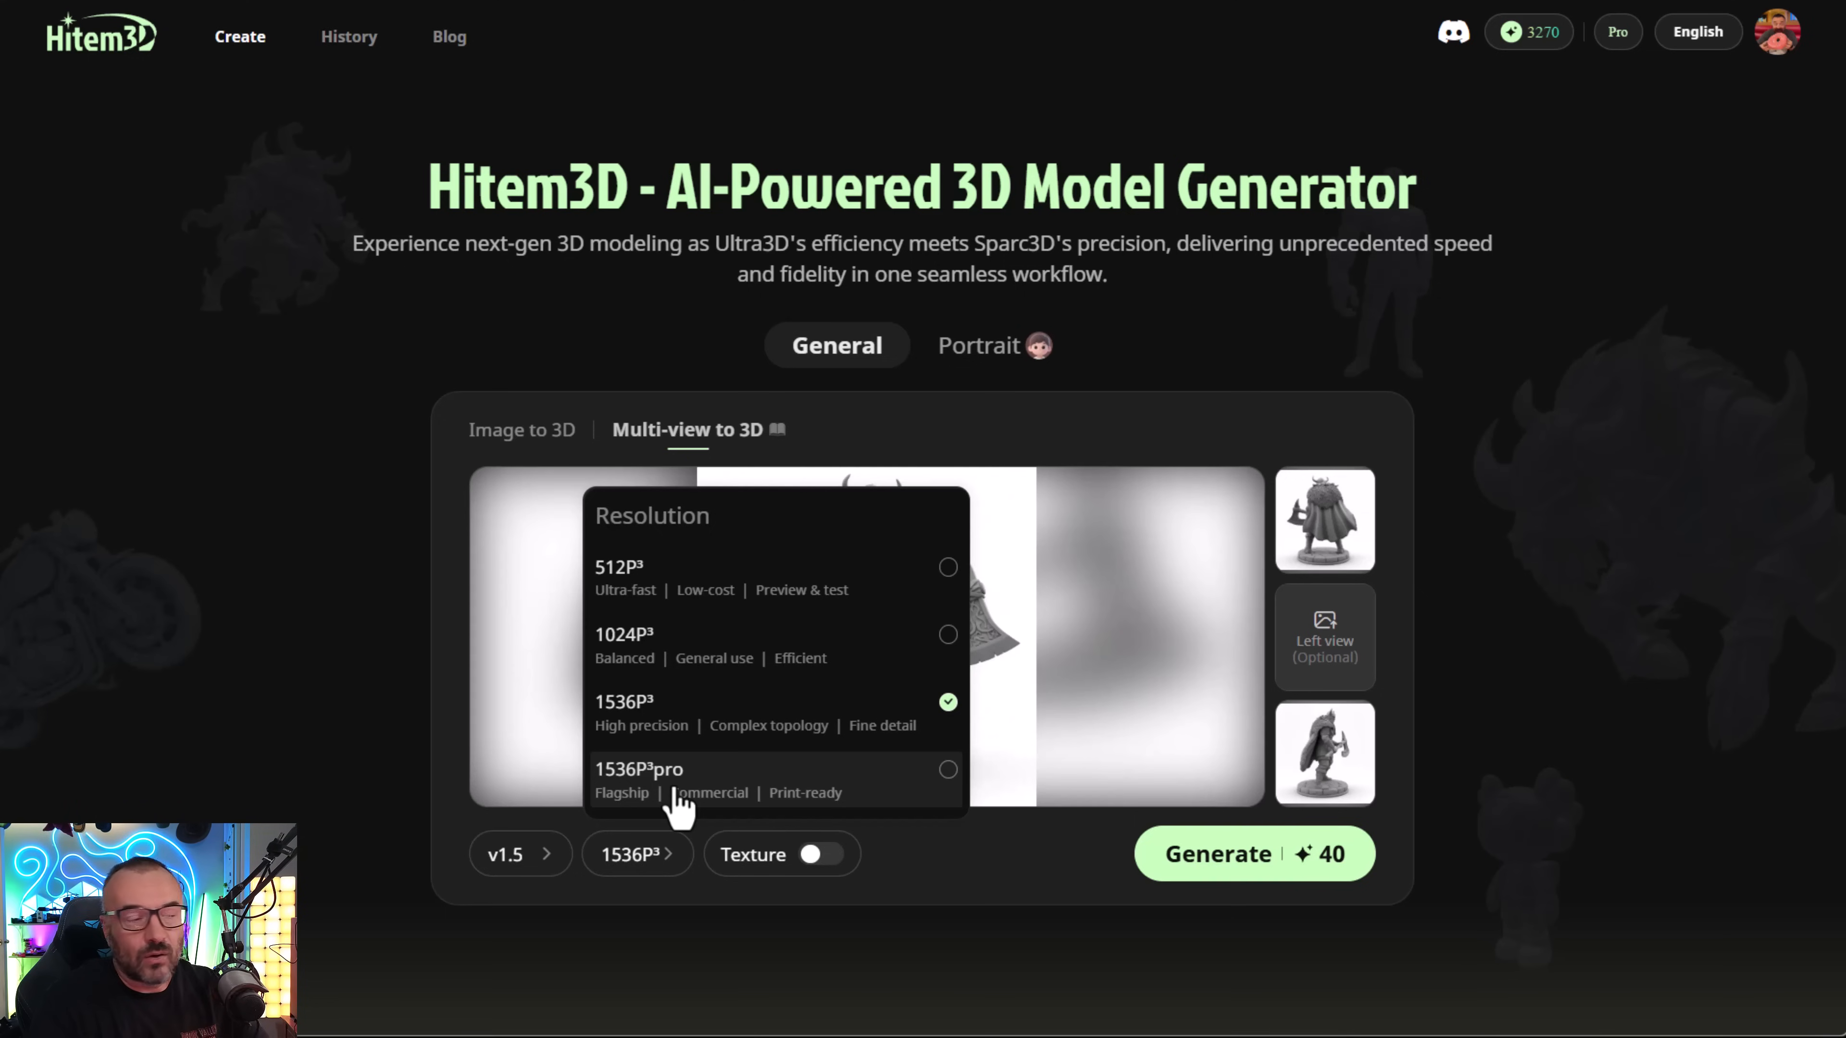
pyautogui.click(985, 898)
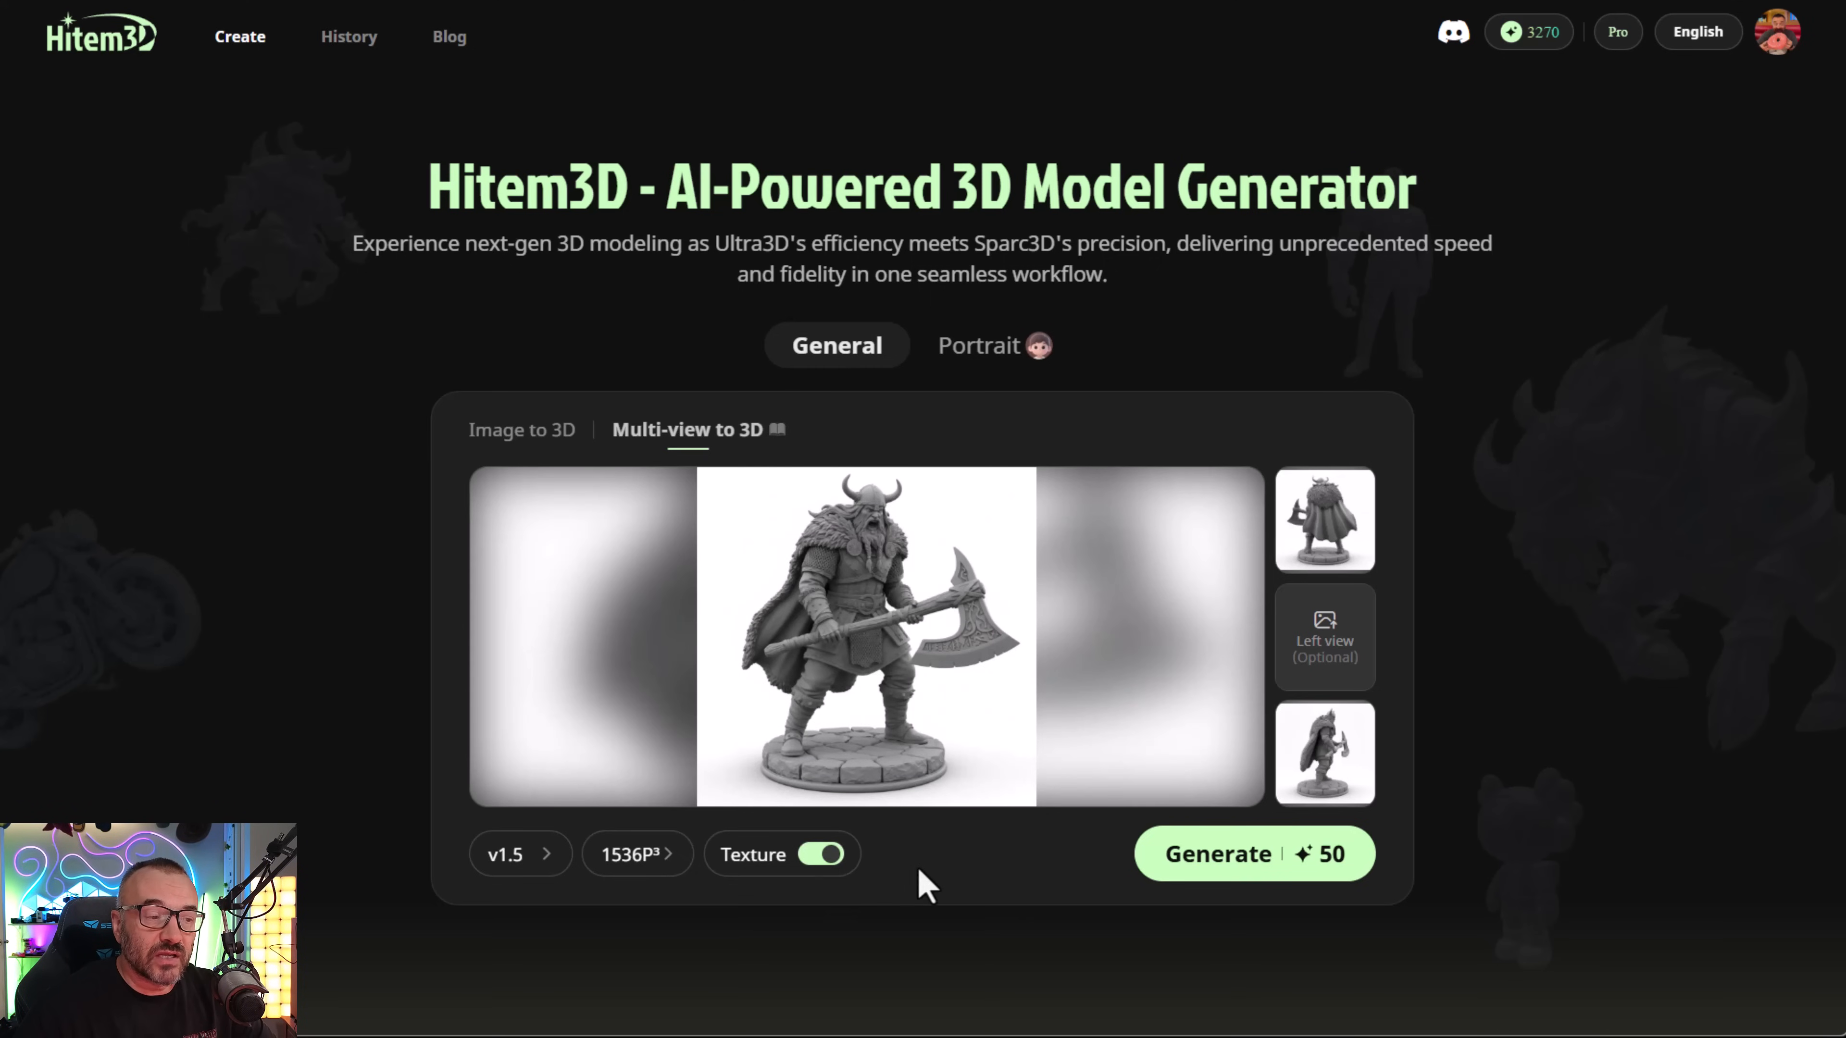
# - Set the generation resolution to 1536P³ pro and leave texture generation off
pyautogui.click(825, 855)
pyautogui.click(638, 858)
pyautogui.click(696, 793)
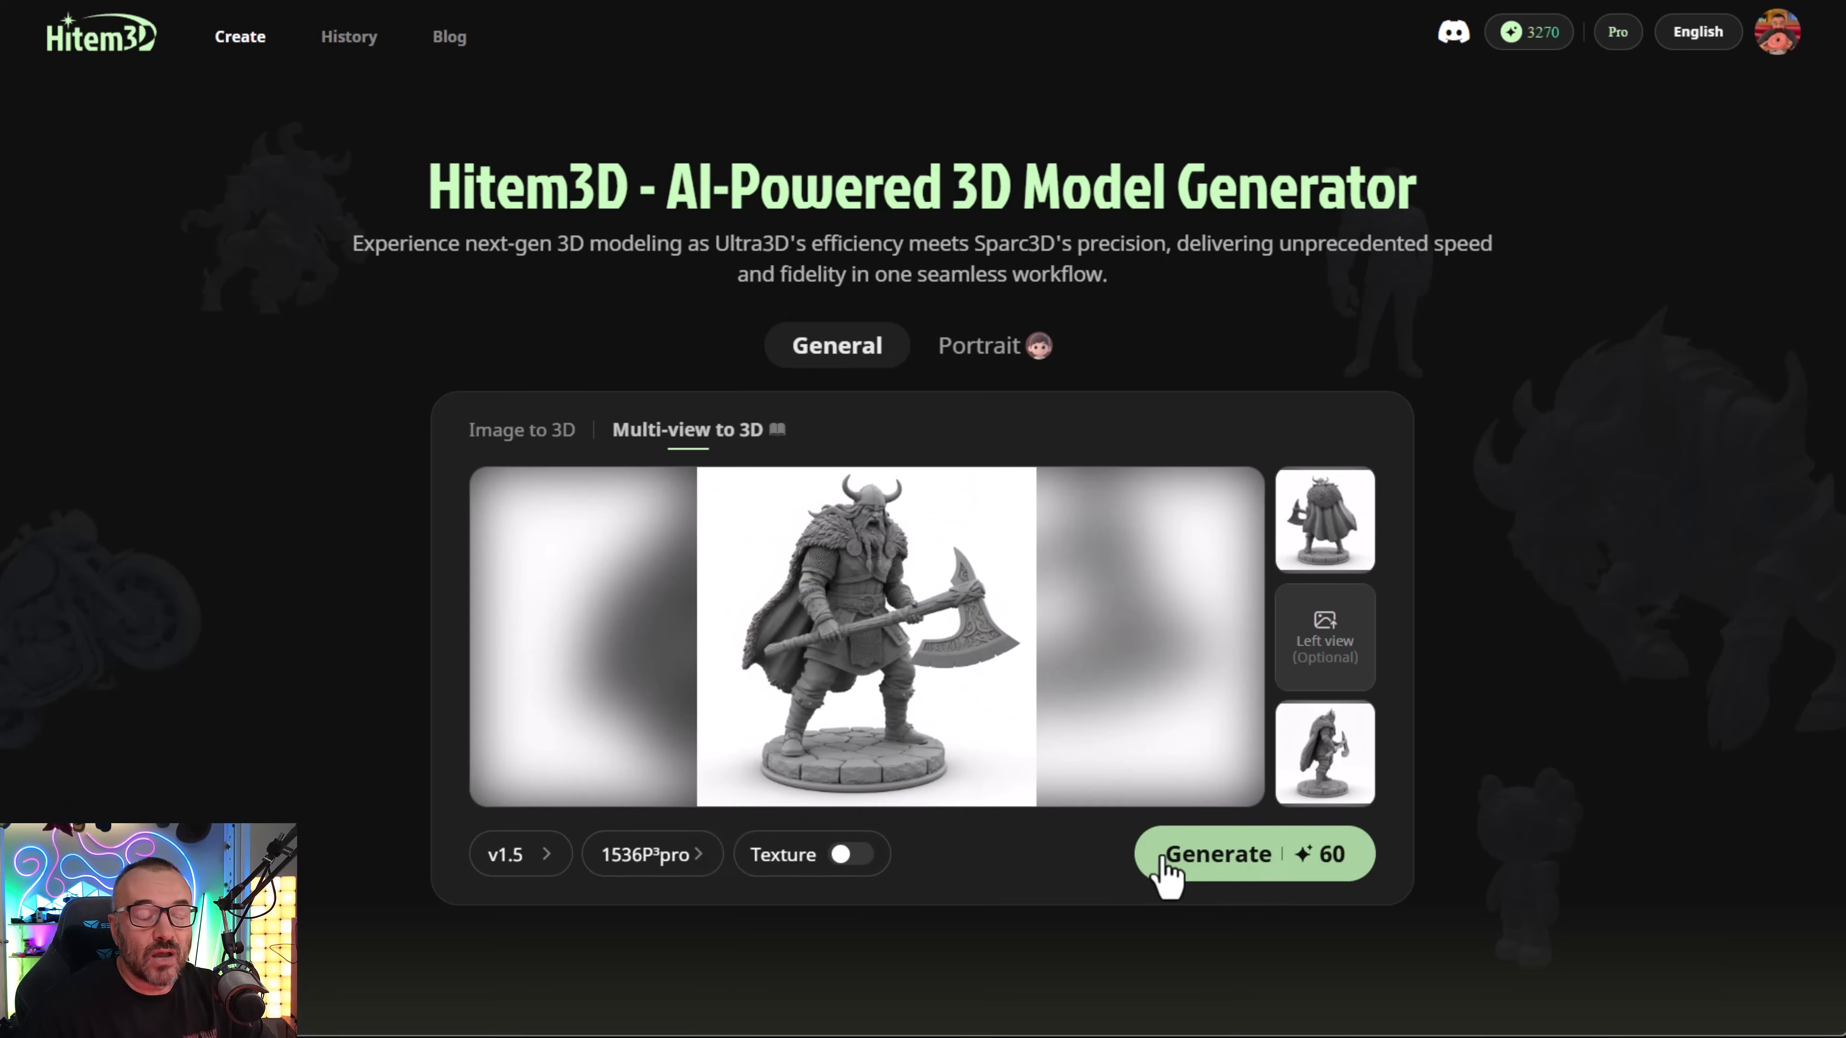
pyautogui.click(852, 858)
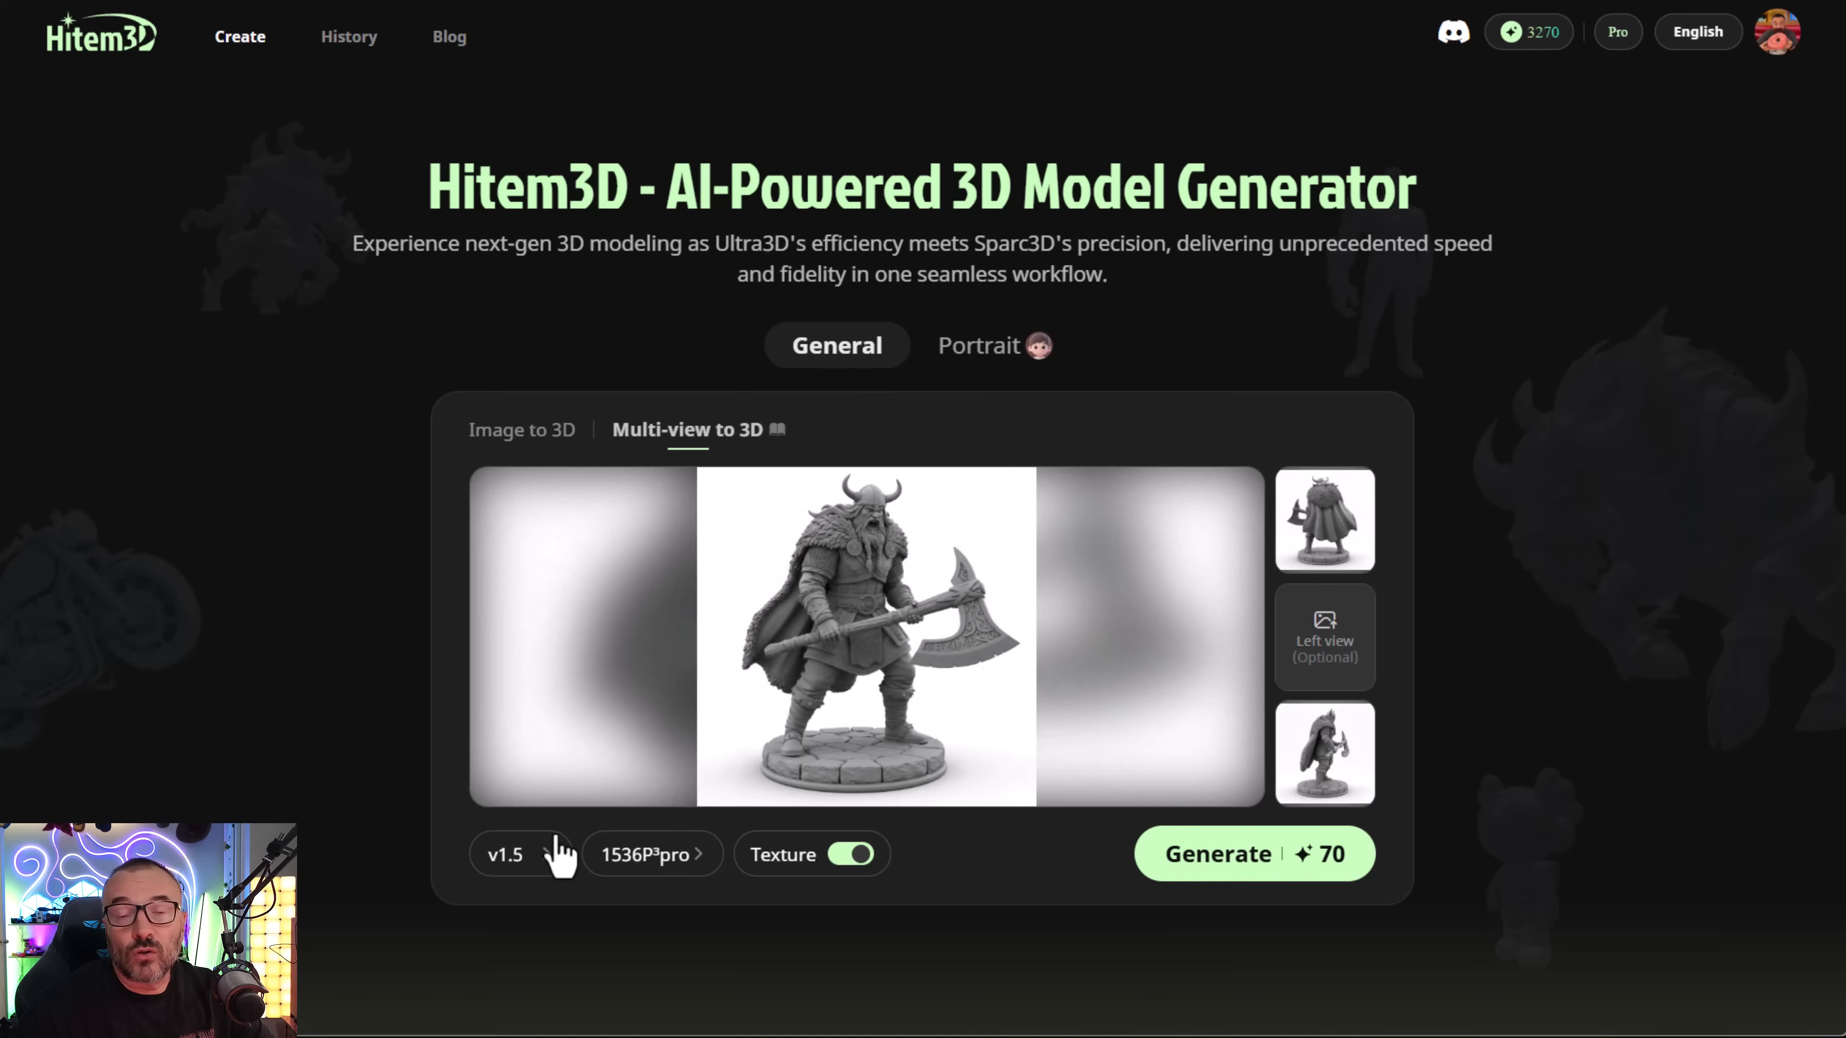
pyautogui.click(858, 857)
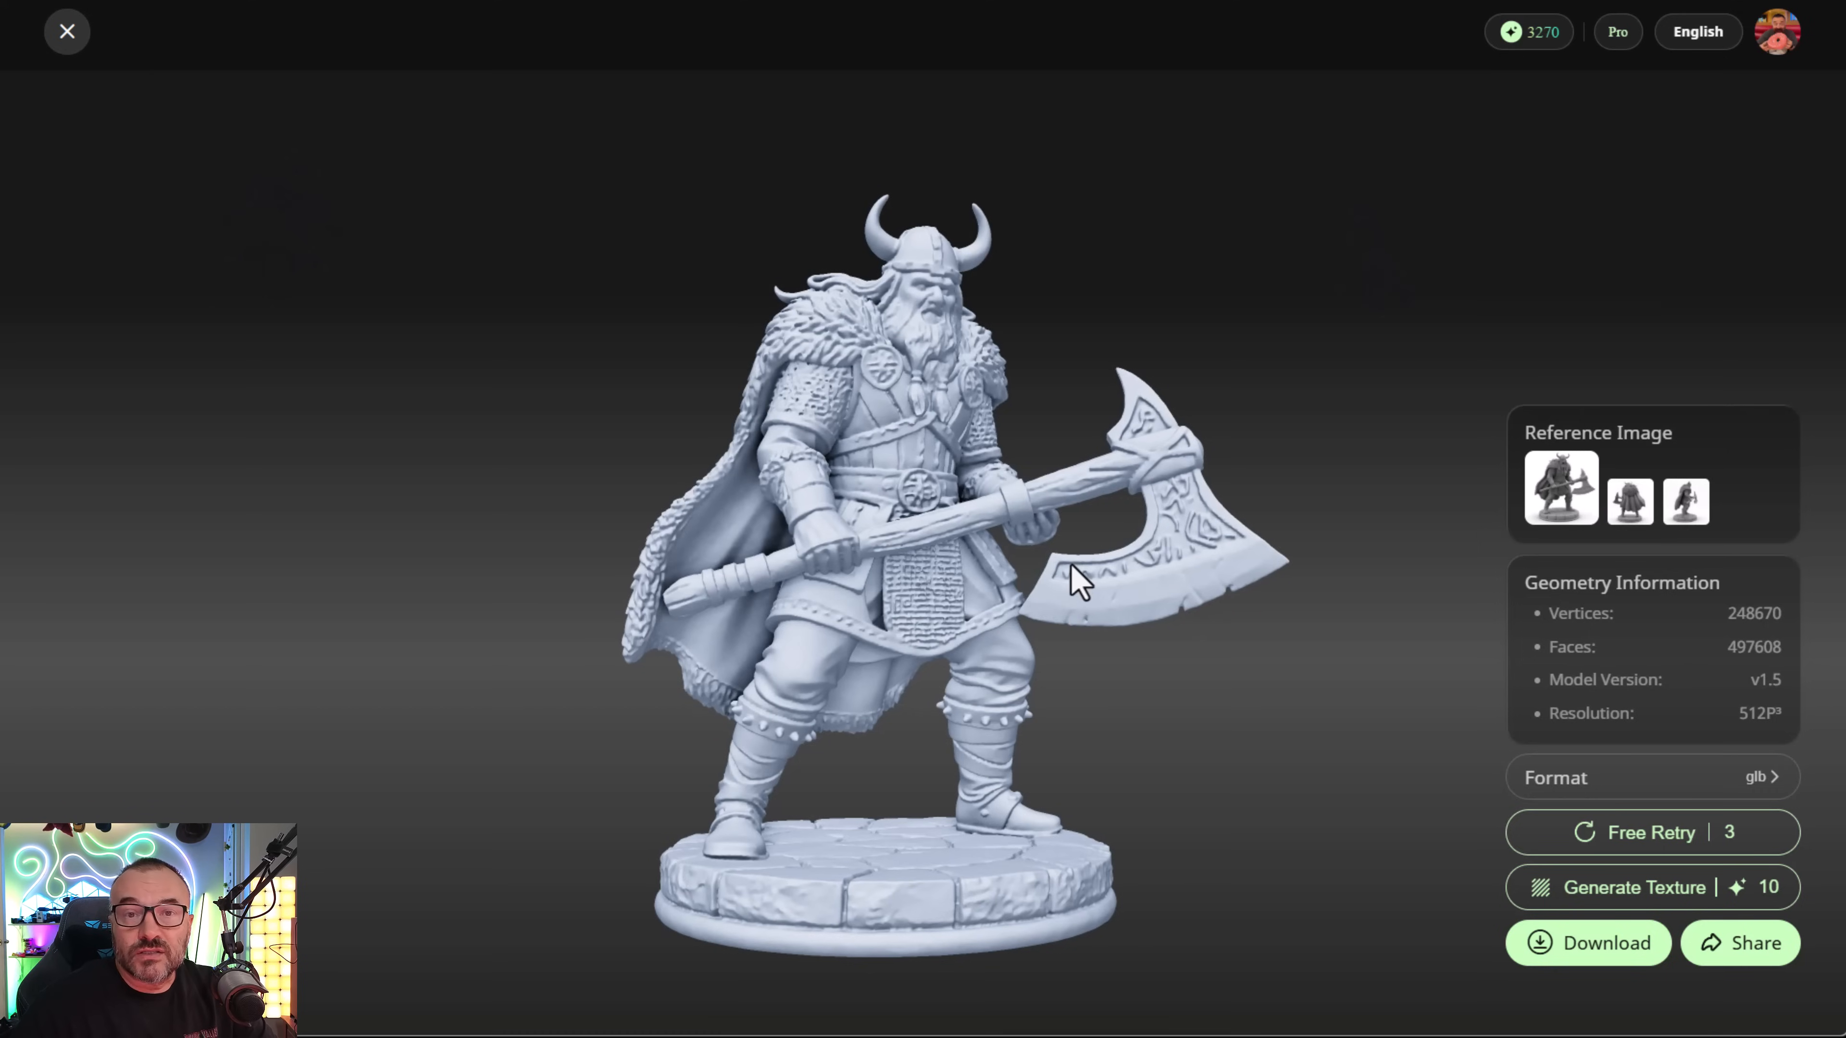
# - Examine the 512P³ Viking model's torso, beard and axe up close from several angles and highlight its resolution value
pyautogui.moveTo(898, 482); pyautogui.dragTo(936, 482)
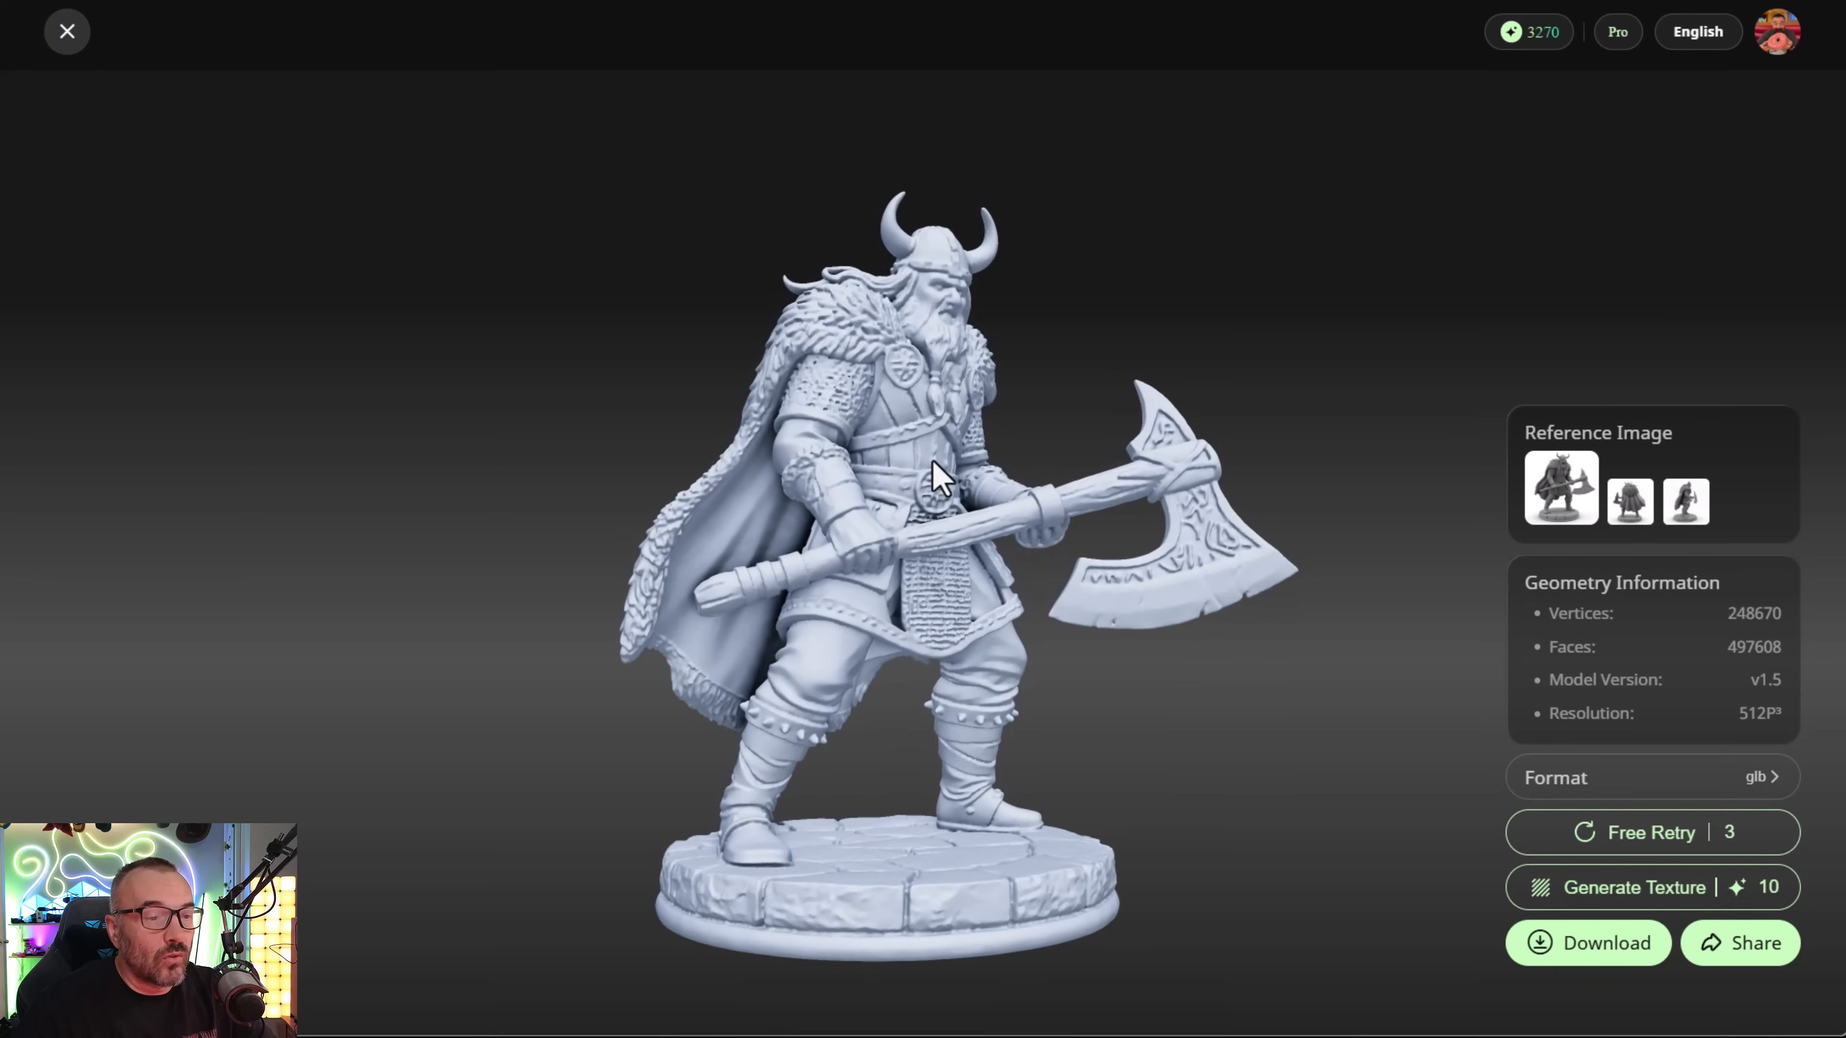
pyautogui.moveTo(1741, 719); pyautogui.dragTo(1774, 720)
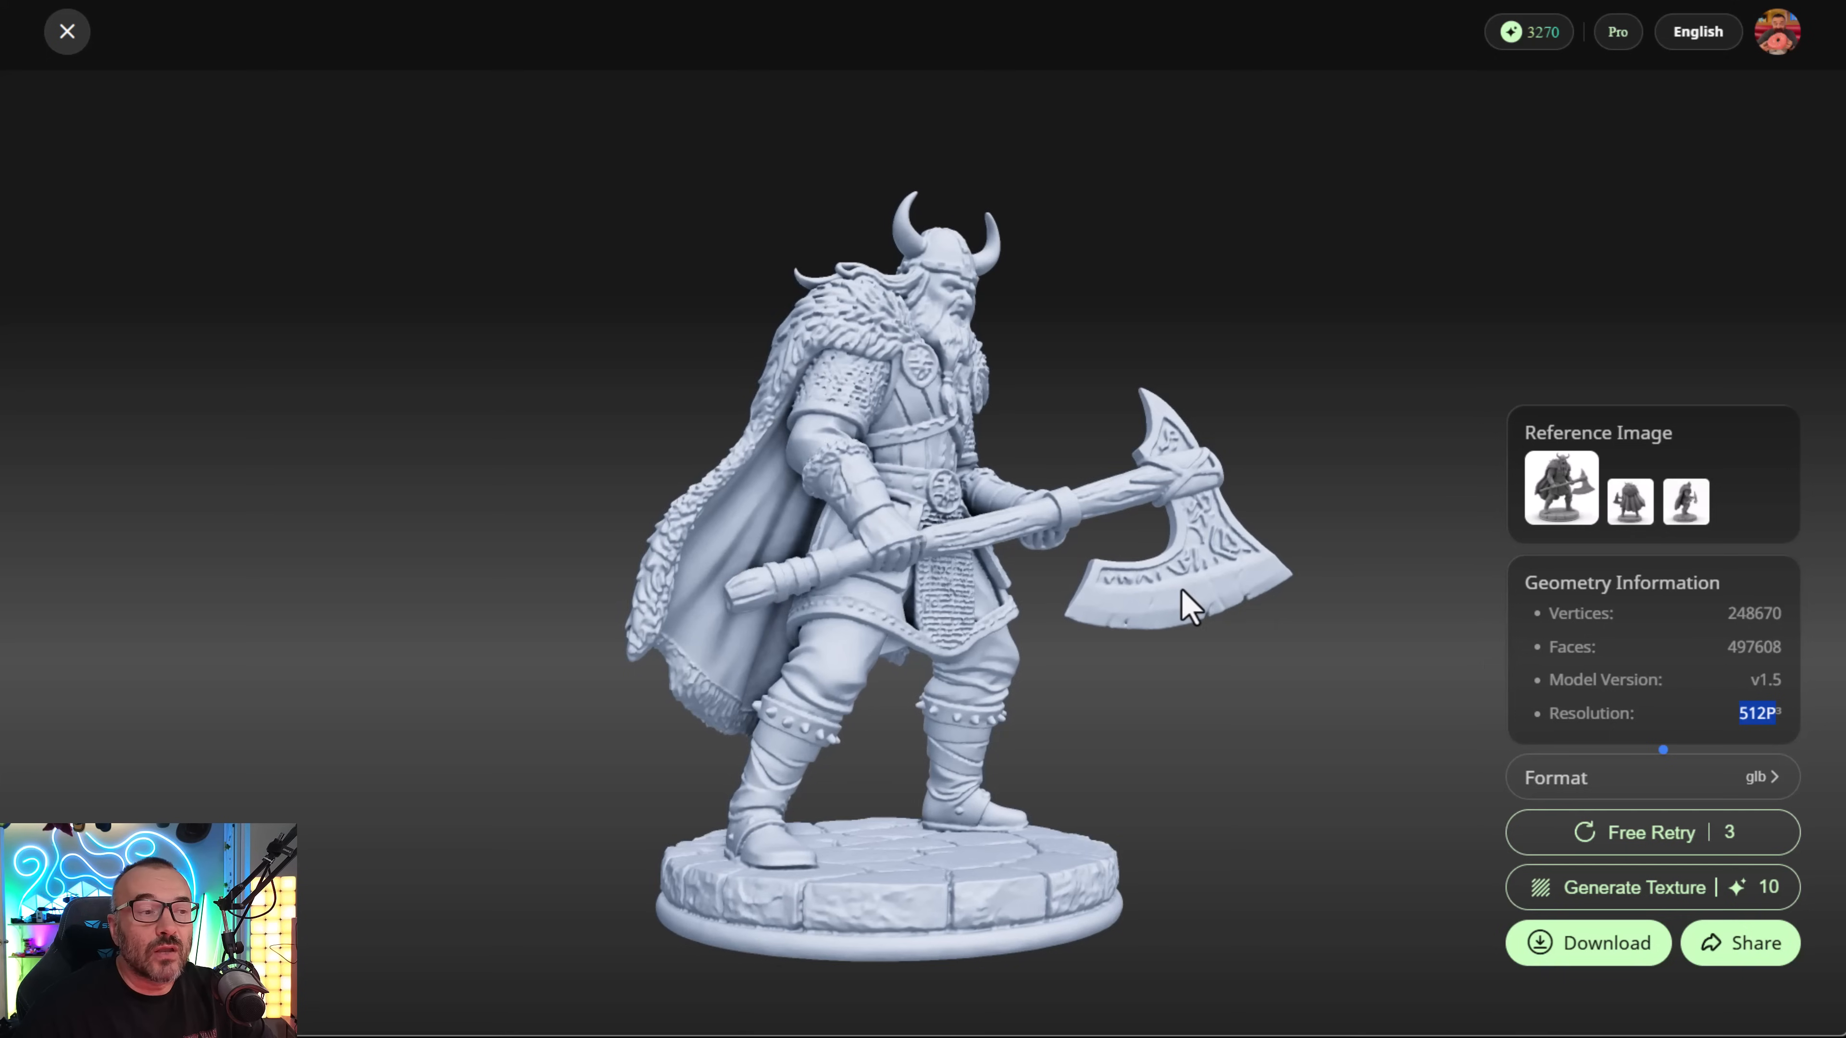
pyautogui.moveTo(1187, 606); pyautogui.dragTo(1043, 602)
pyautogui.scroll(5, 837, 400)
pyautogui.moveTo(837, 400); pyautogui.dragTo(1164, 514)
pyautogui.moveTo(1028, 273); pyautogui.dragTo(905, 356)
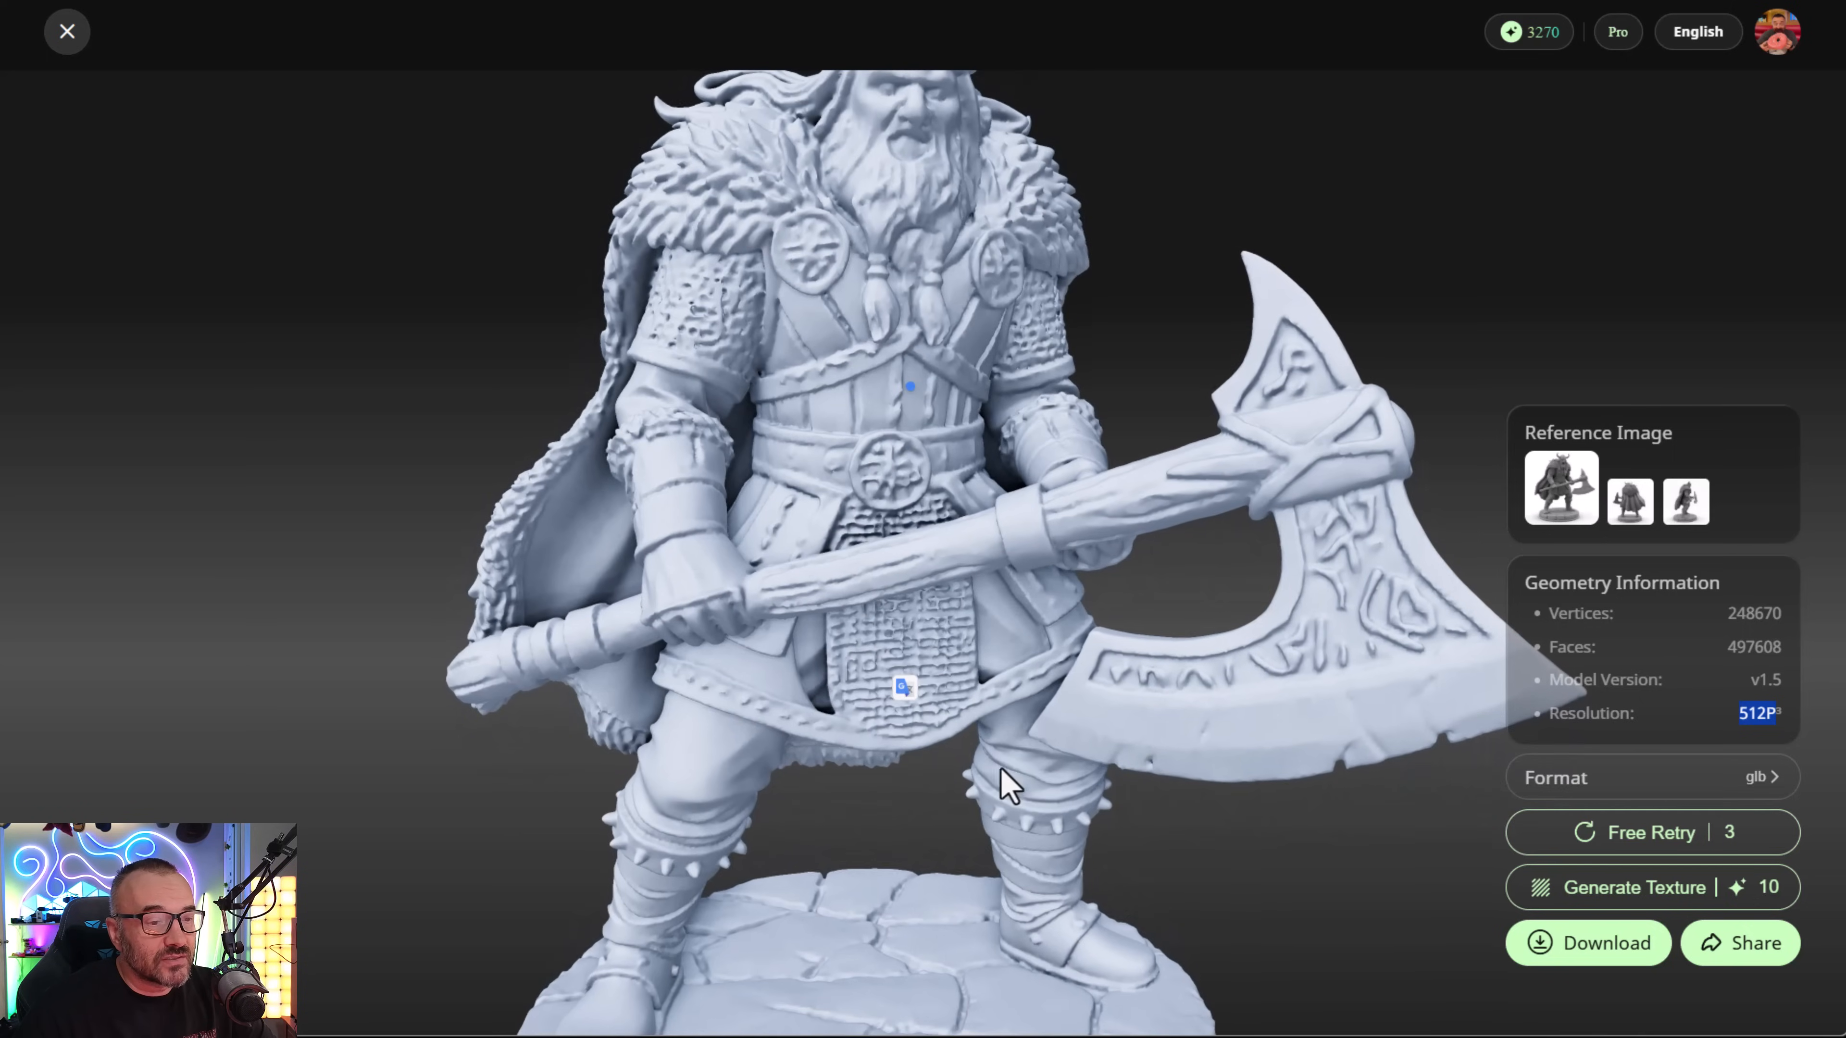
pyautogui.scroll(-3, 1017, 727)
pyautogui.moveTo(1011, 717); pyautogui.dragTo(901, 734)
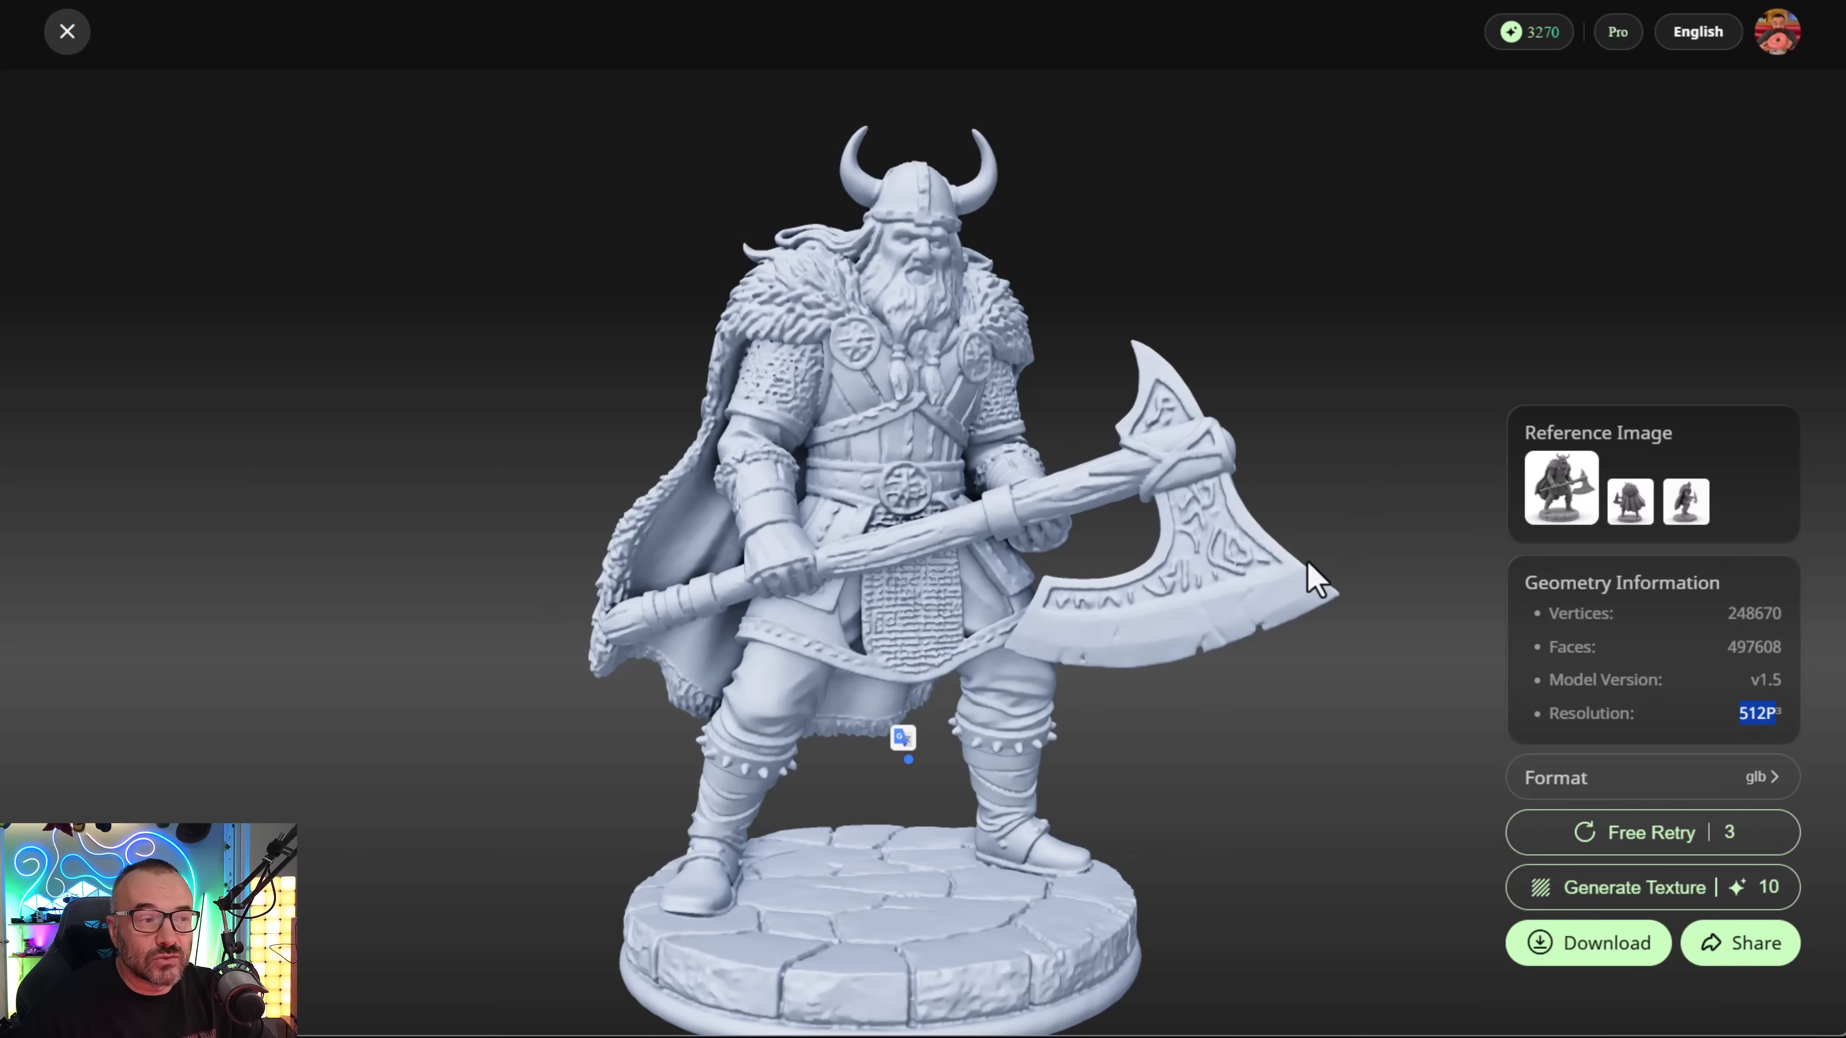
pyautogui.click(1310, 660)
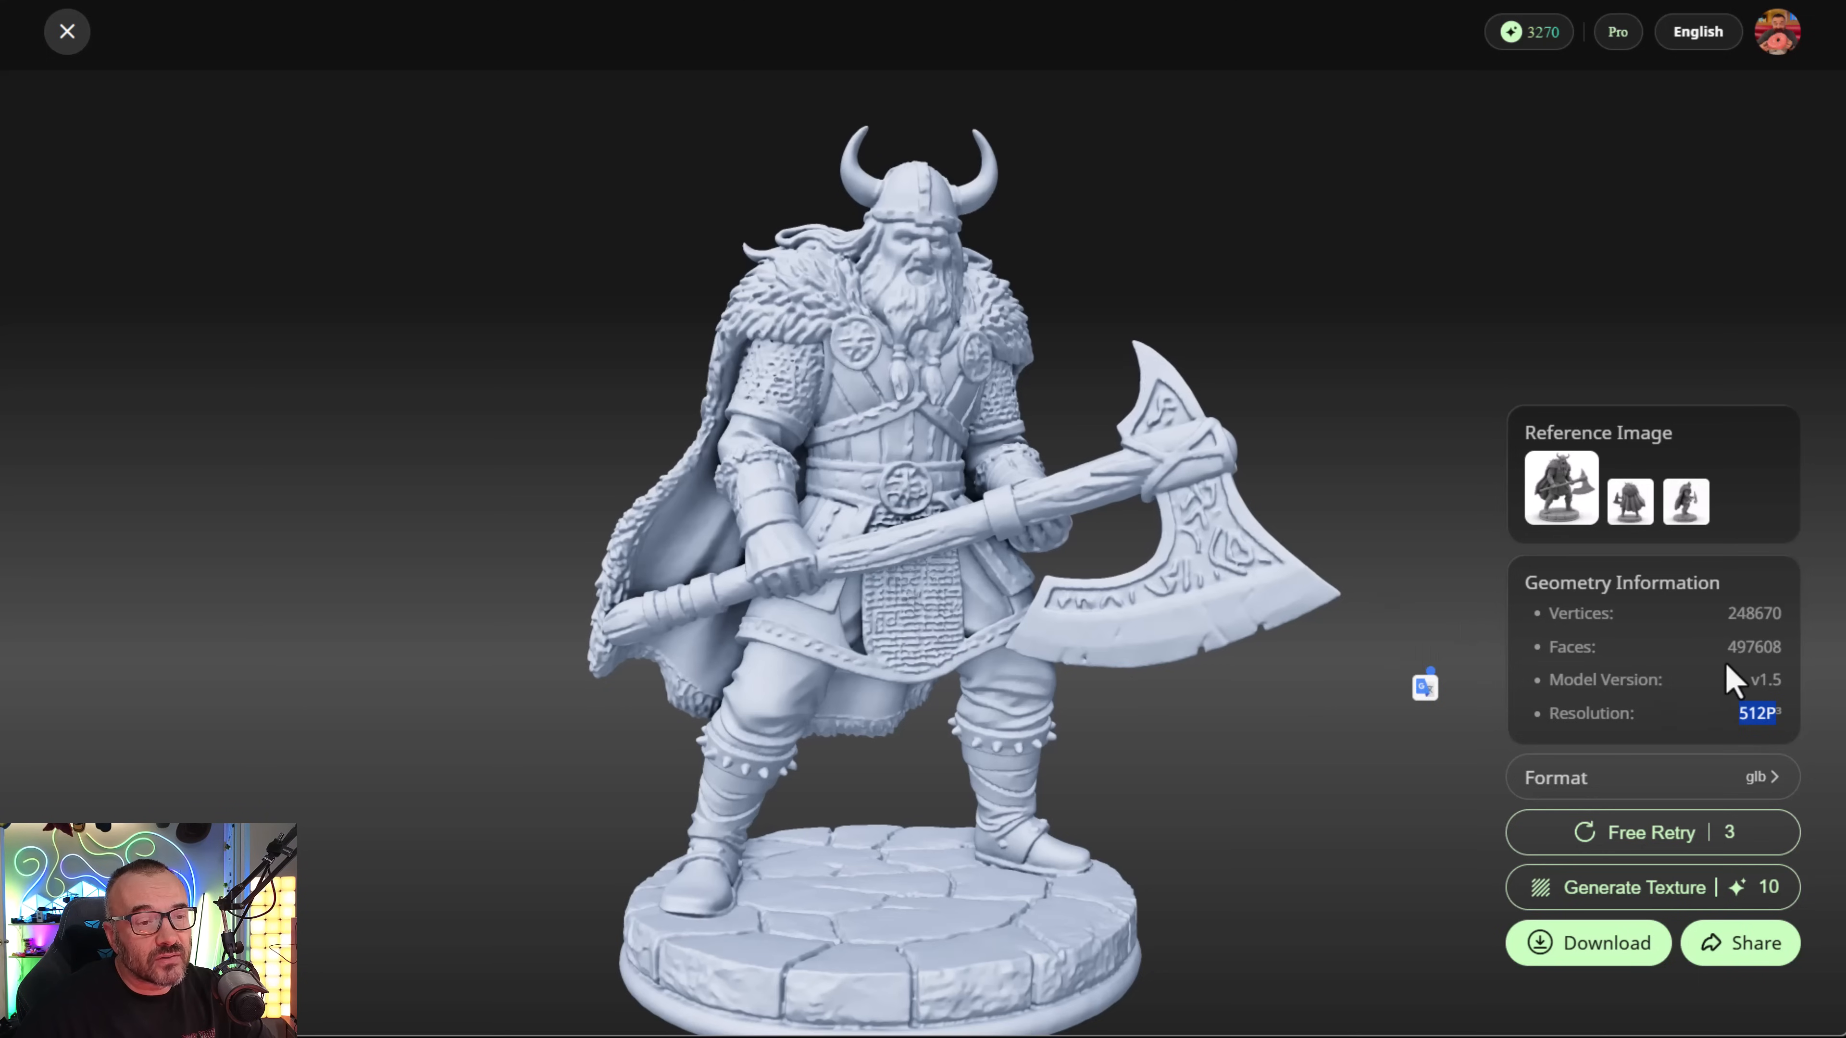
pyautogui.click(1782, 673)
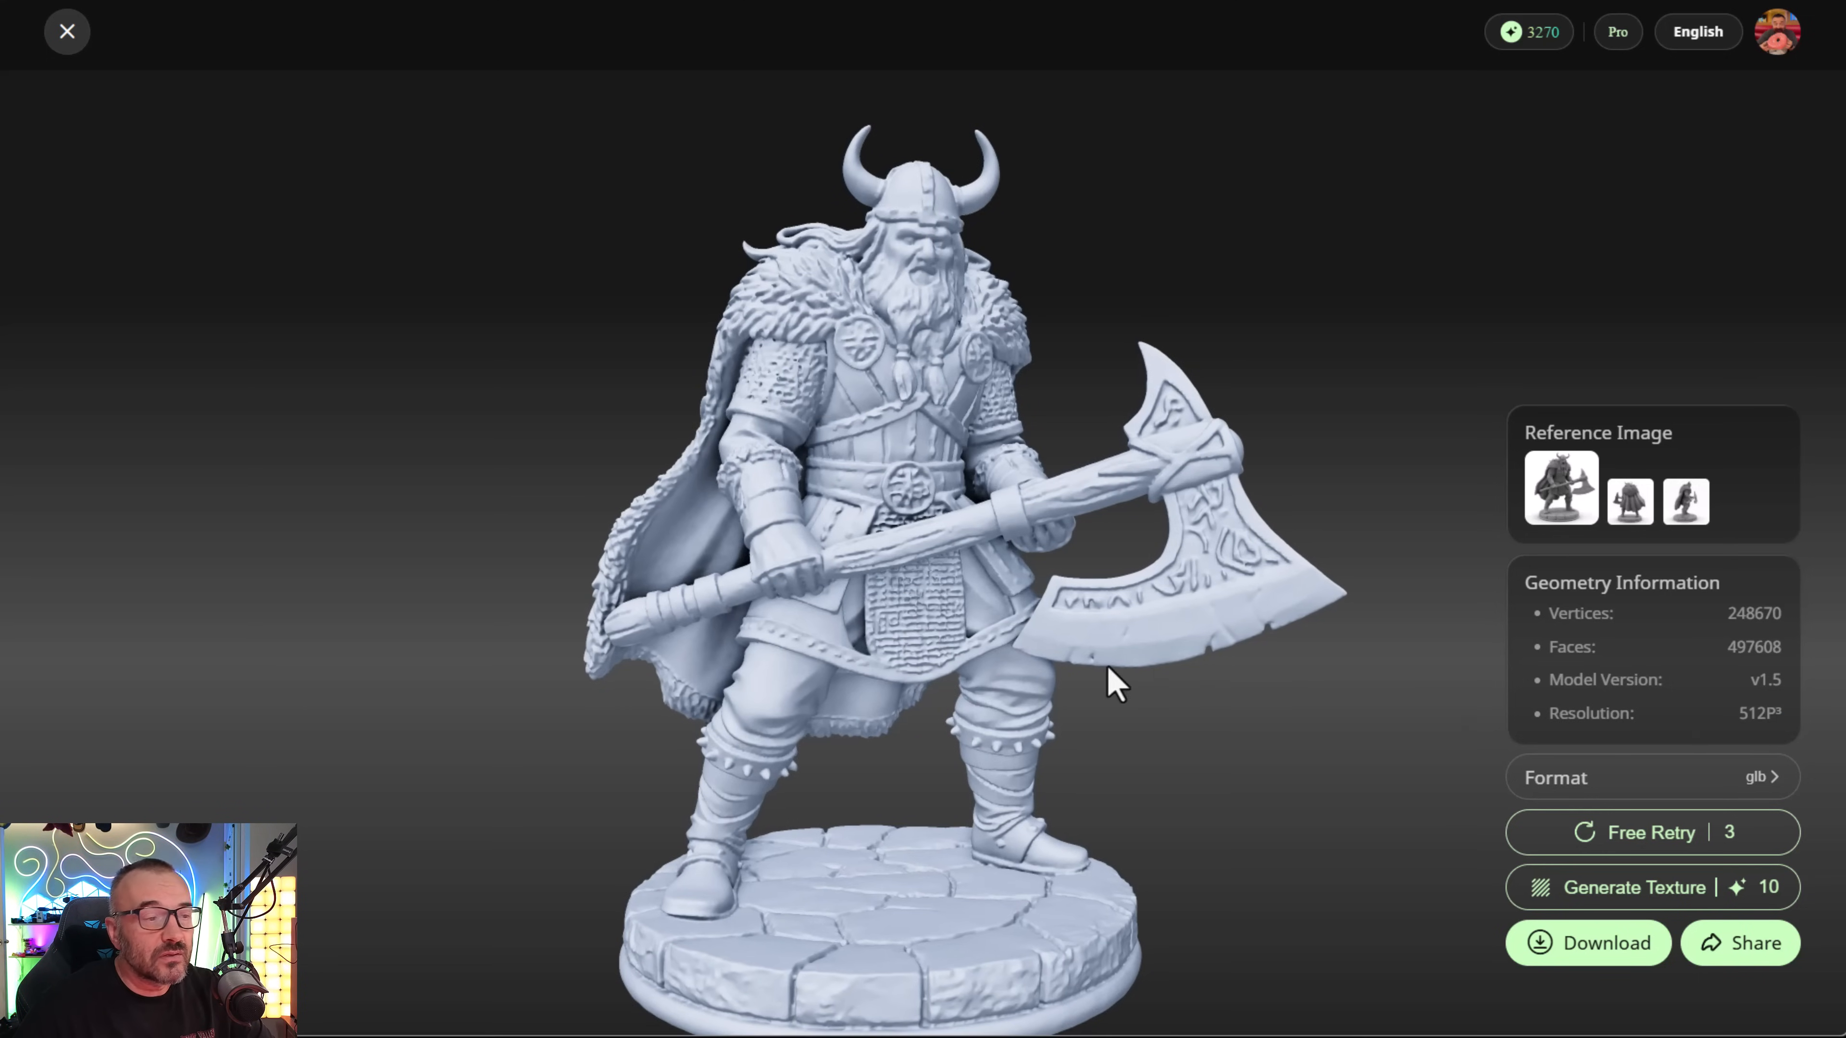
# - Inspect the 512P³ Viking from above, up close on the hands and axe handle, and from the axe-blade side
pyautogui.moveTo(912, 452); pyautogui.dragTo(1120, 593)
pyautogui.scroll(3, 1008, 638)
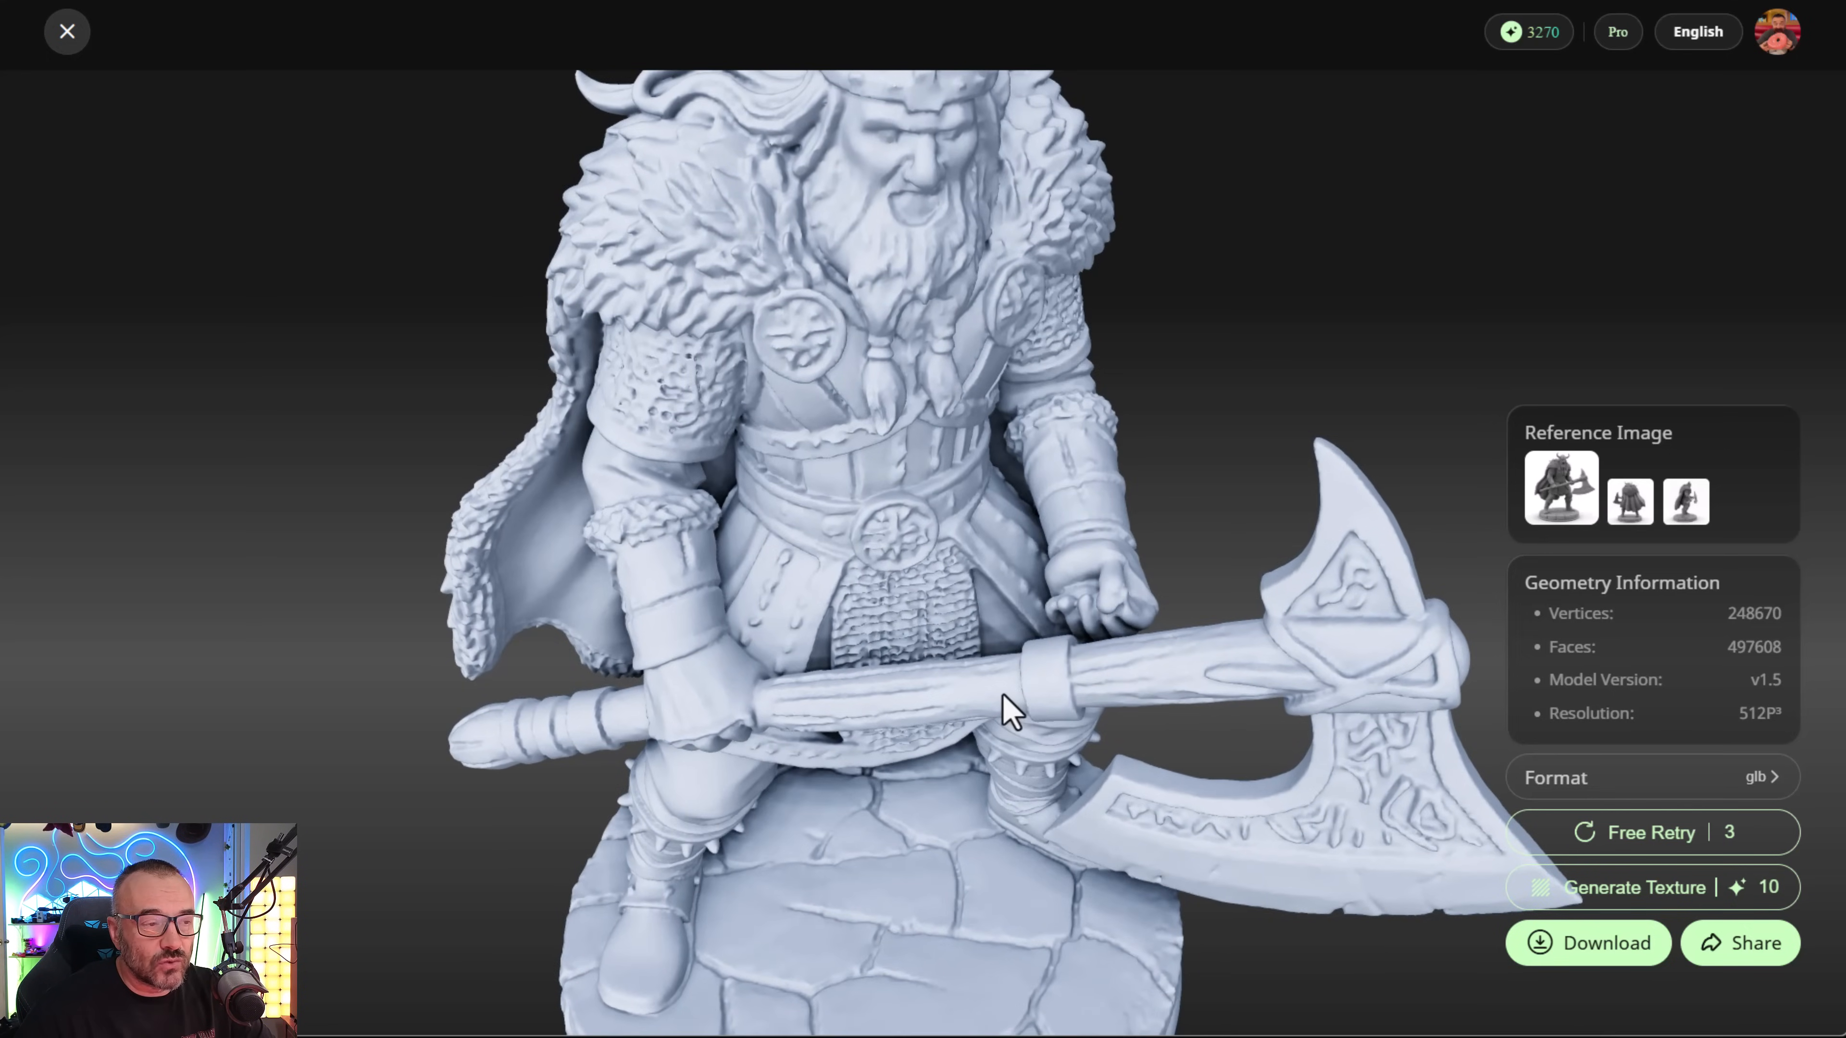
pyautogui.scroll(-3, 1005, 709)
pyautogui.moveTo(1010, 709); pyautogui.dragTo(993, 639)
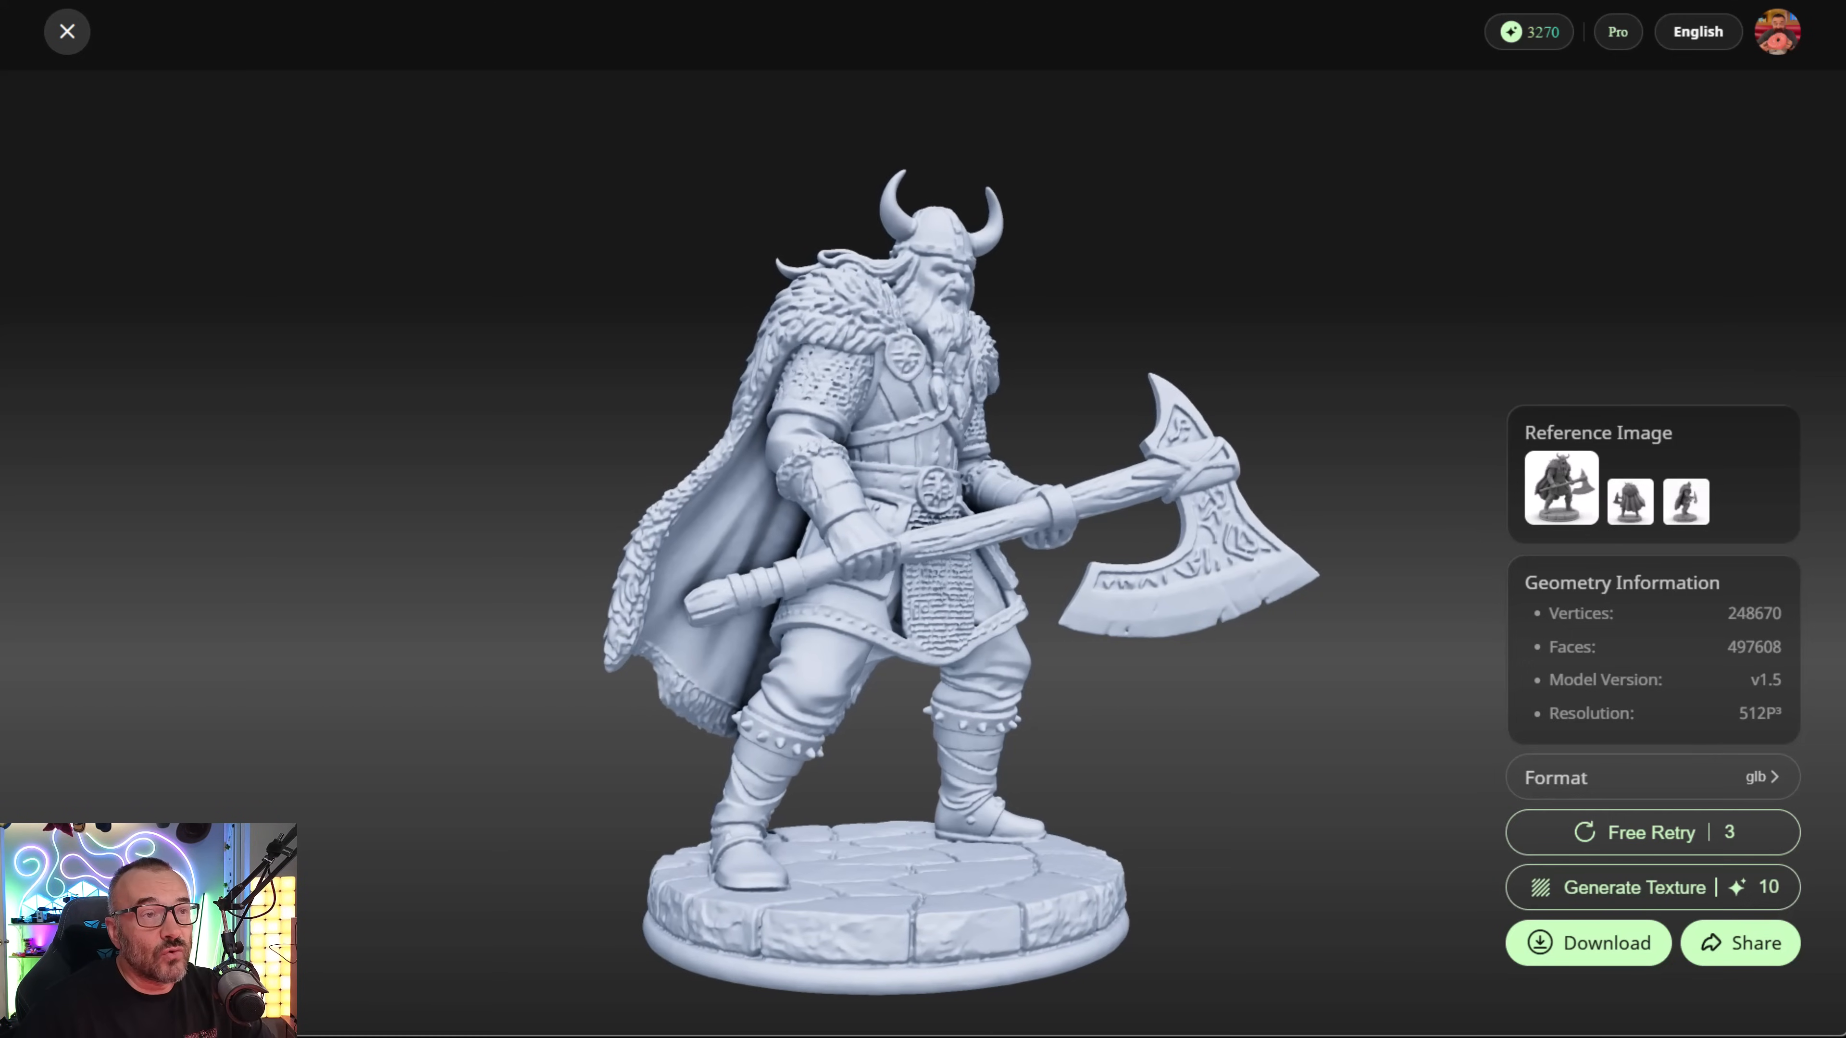
pyautogui.click(1293, 1)
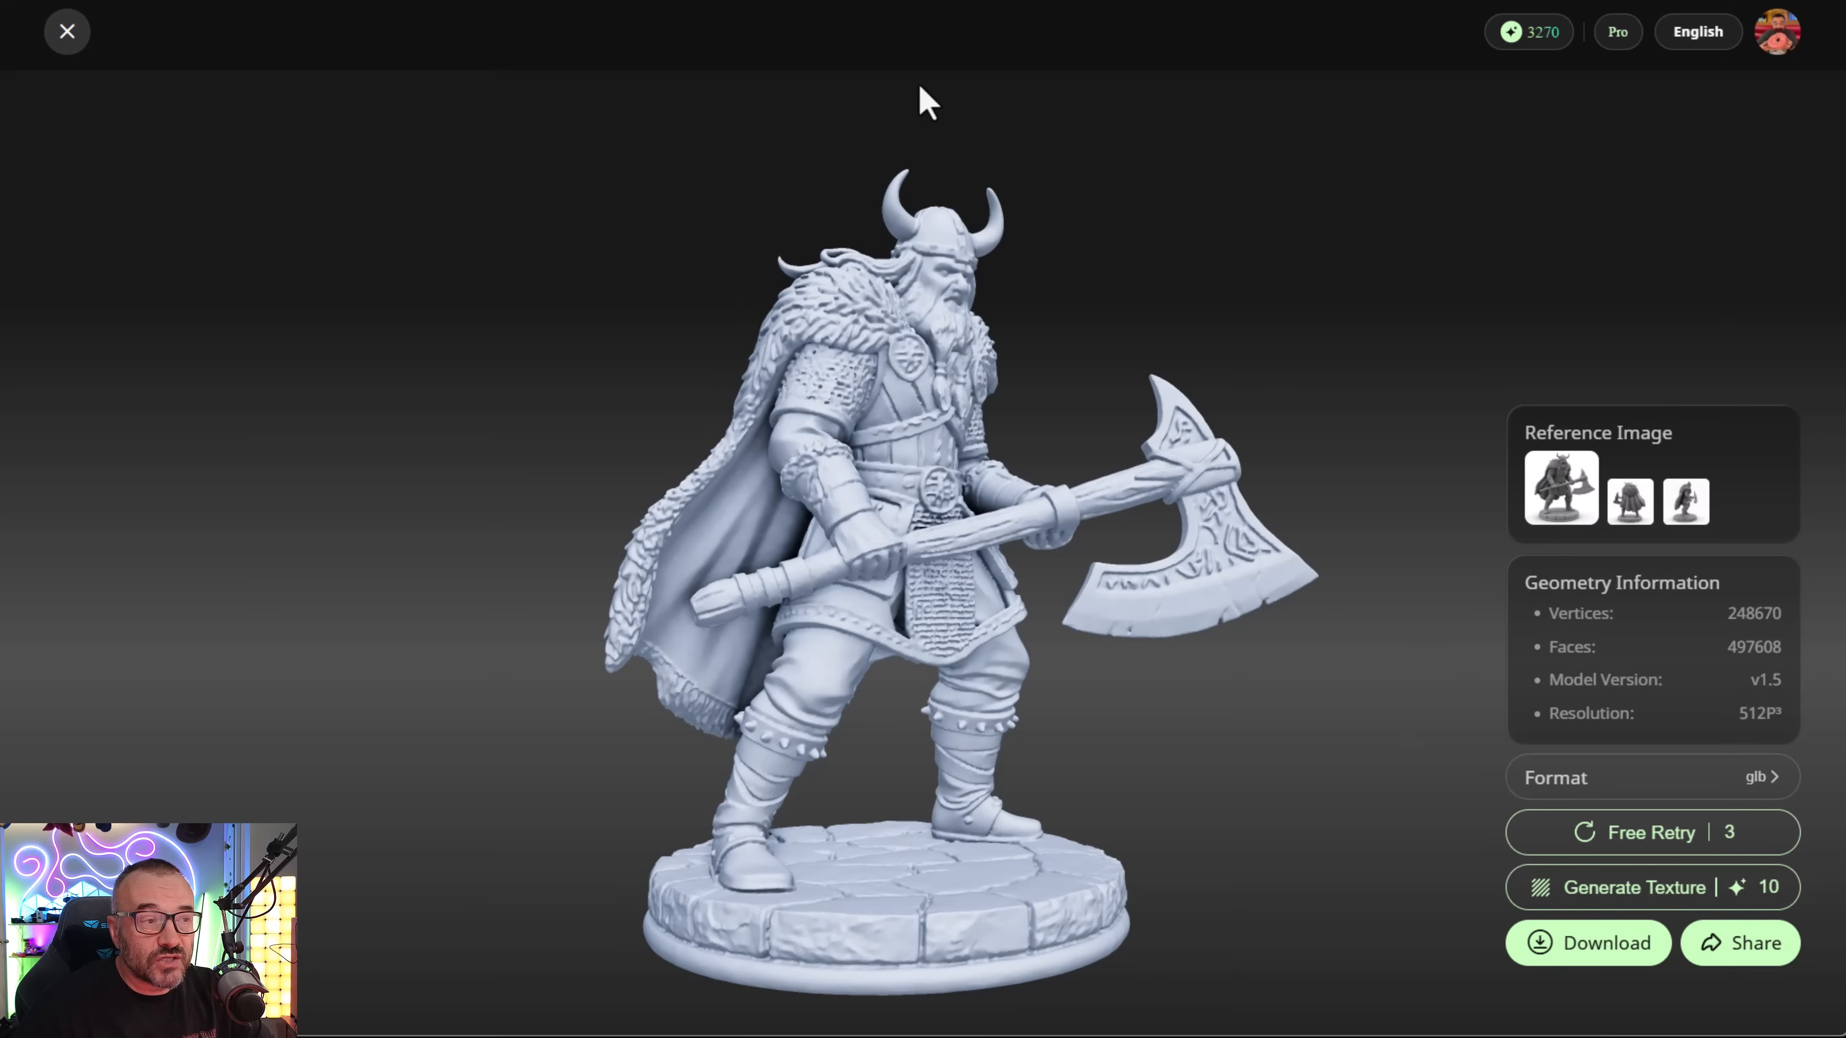
pyautogui.scroll(2, 974, 473)
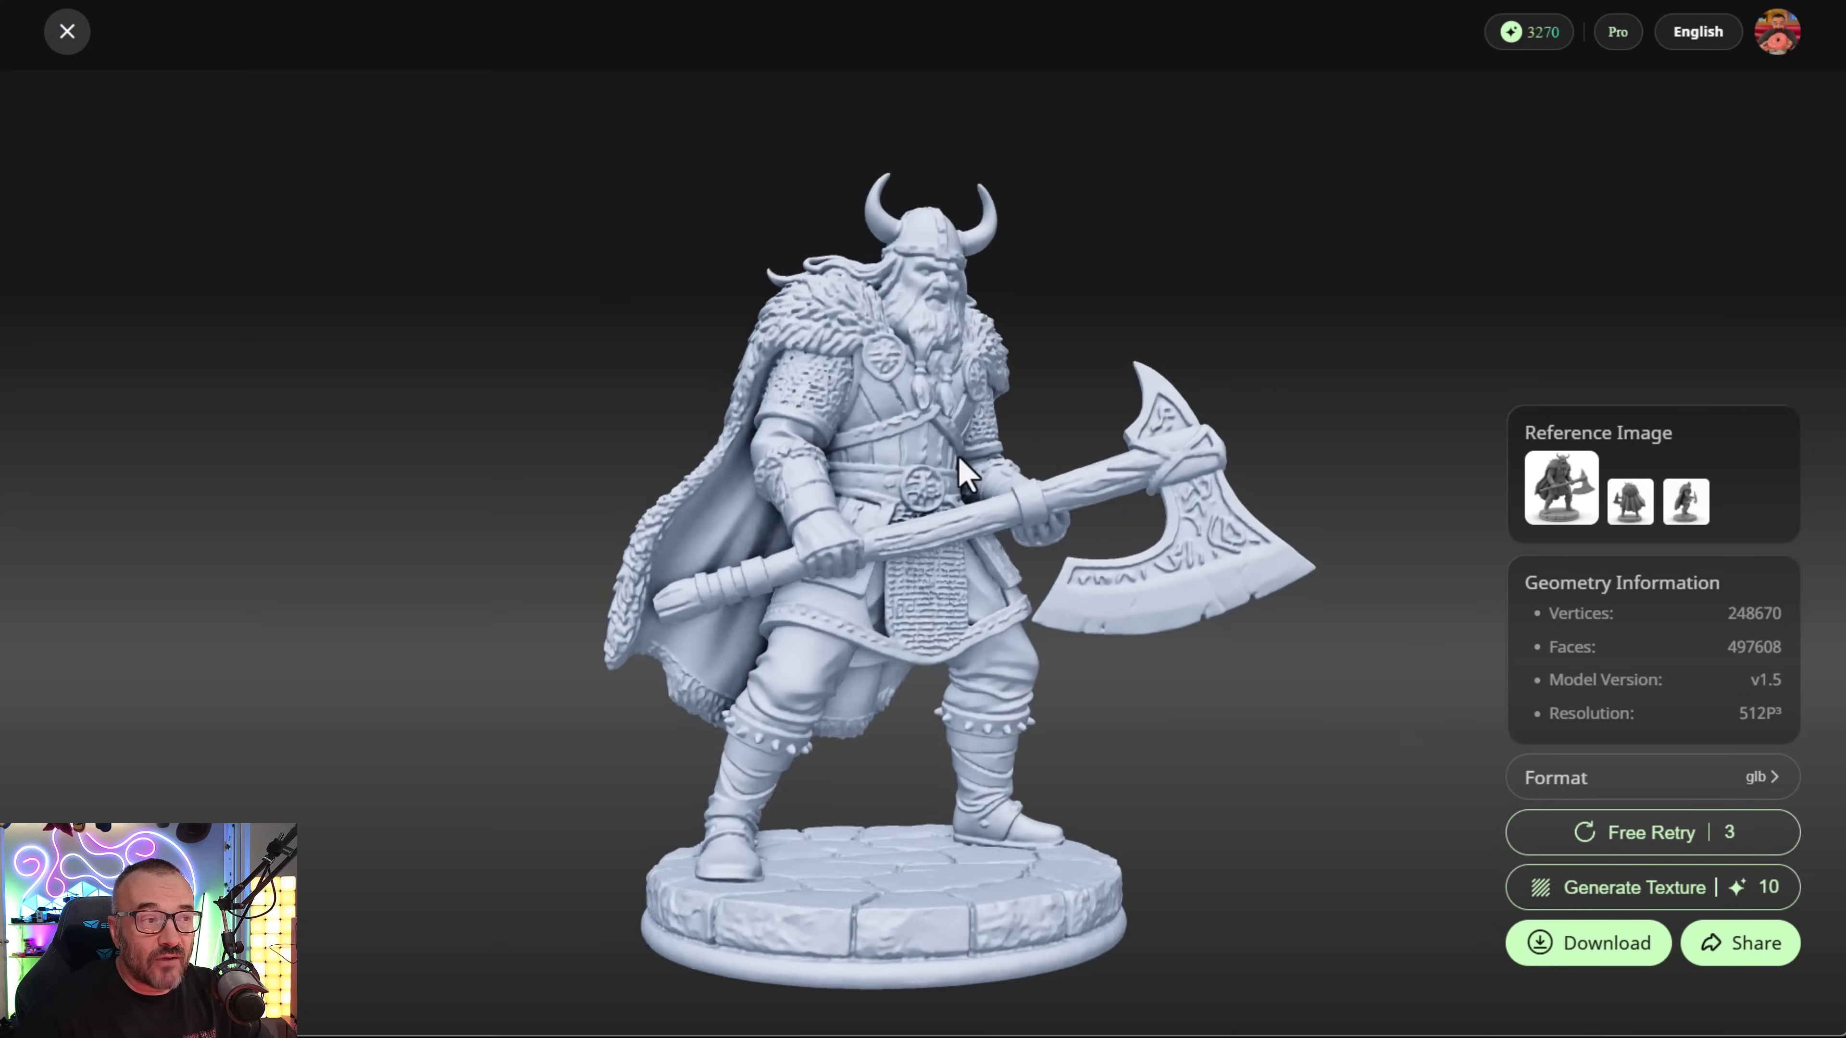
pyautogui.moveTo(974, 473); pyautogui.dragTo(870, 468)
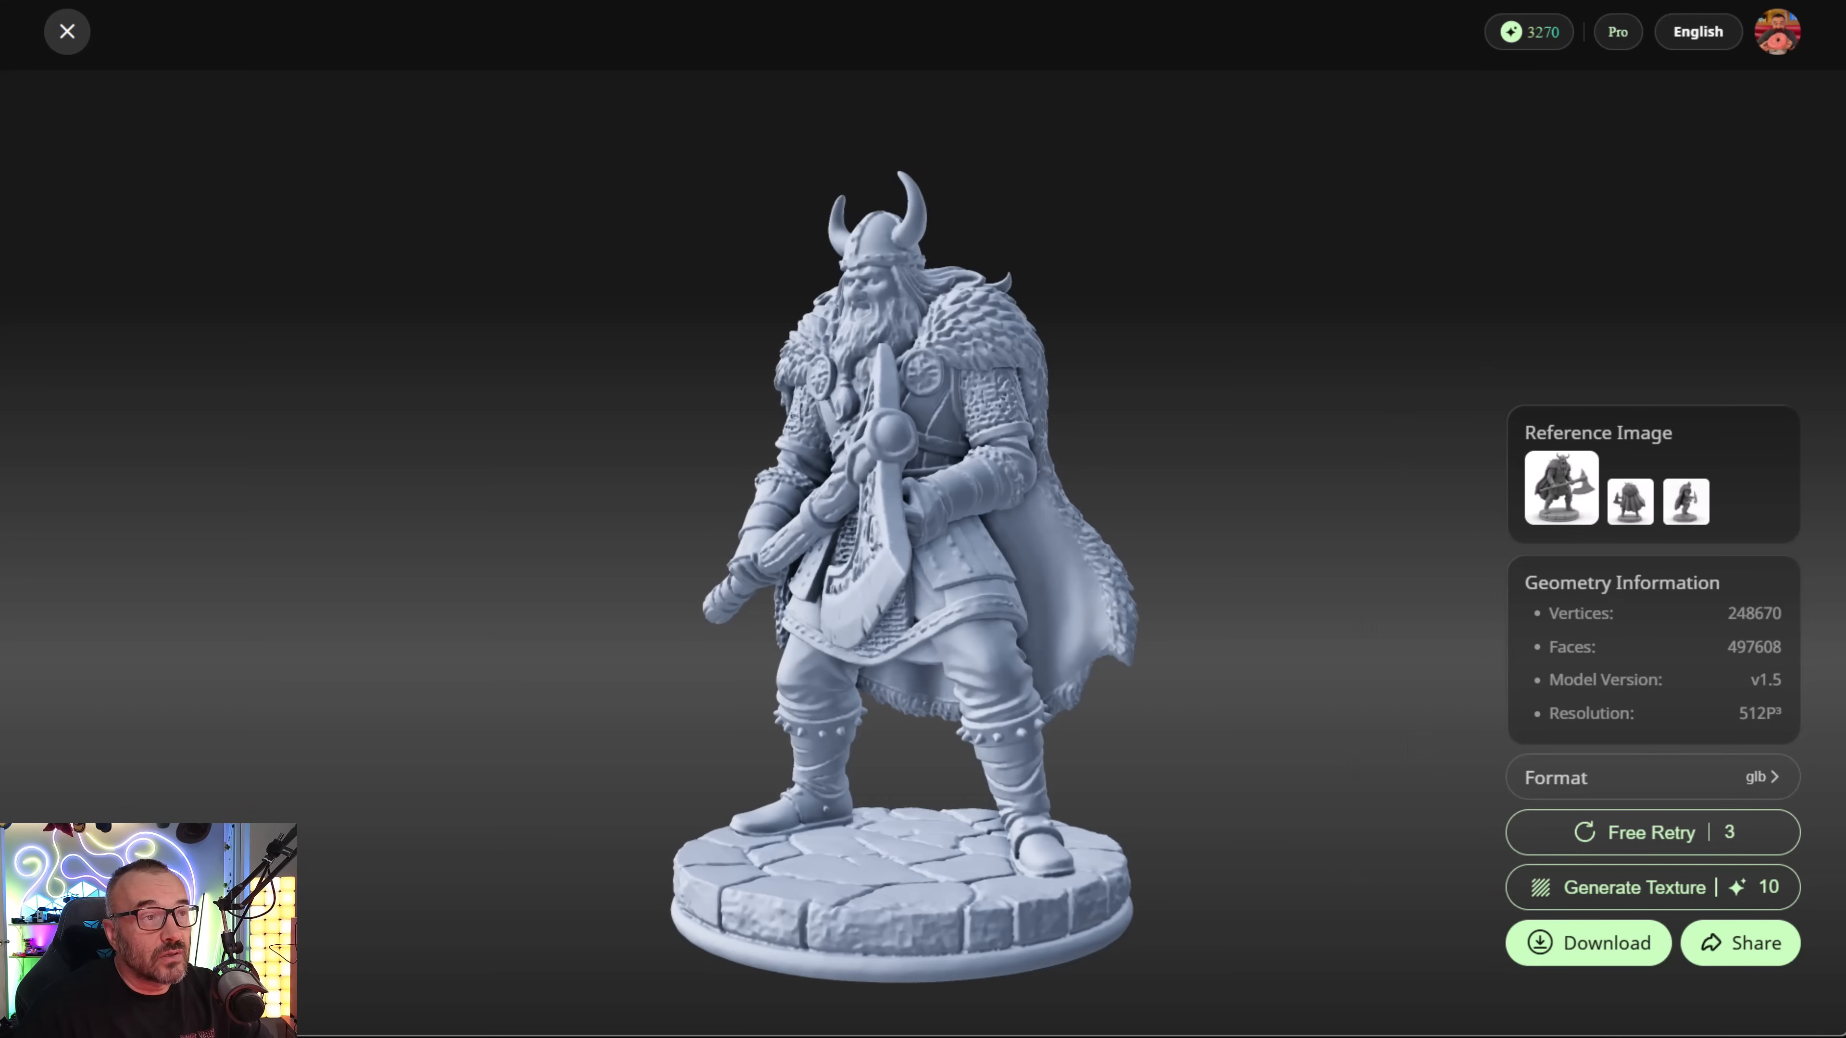
pyautogui.click(1044, 0)
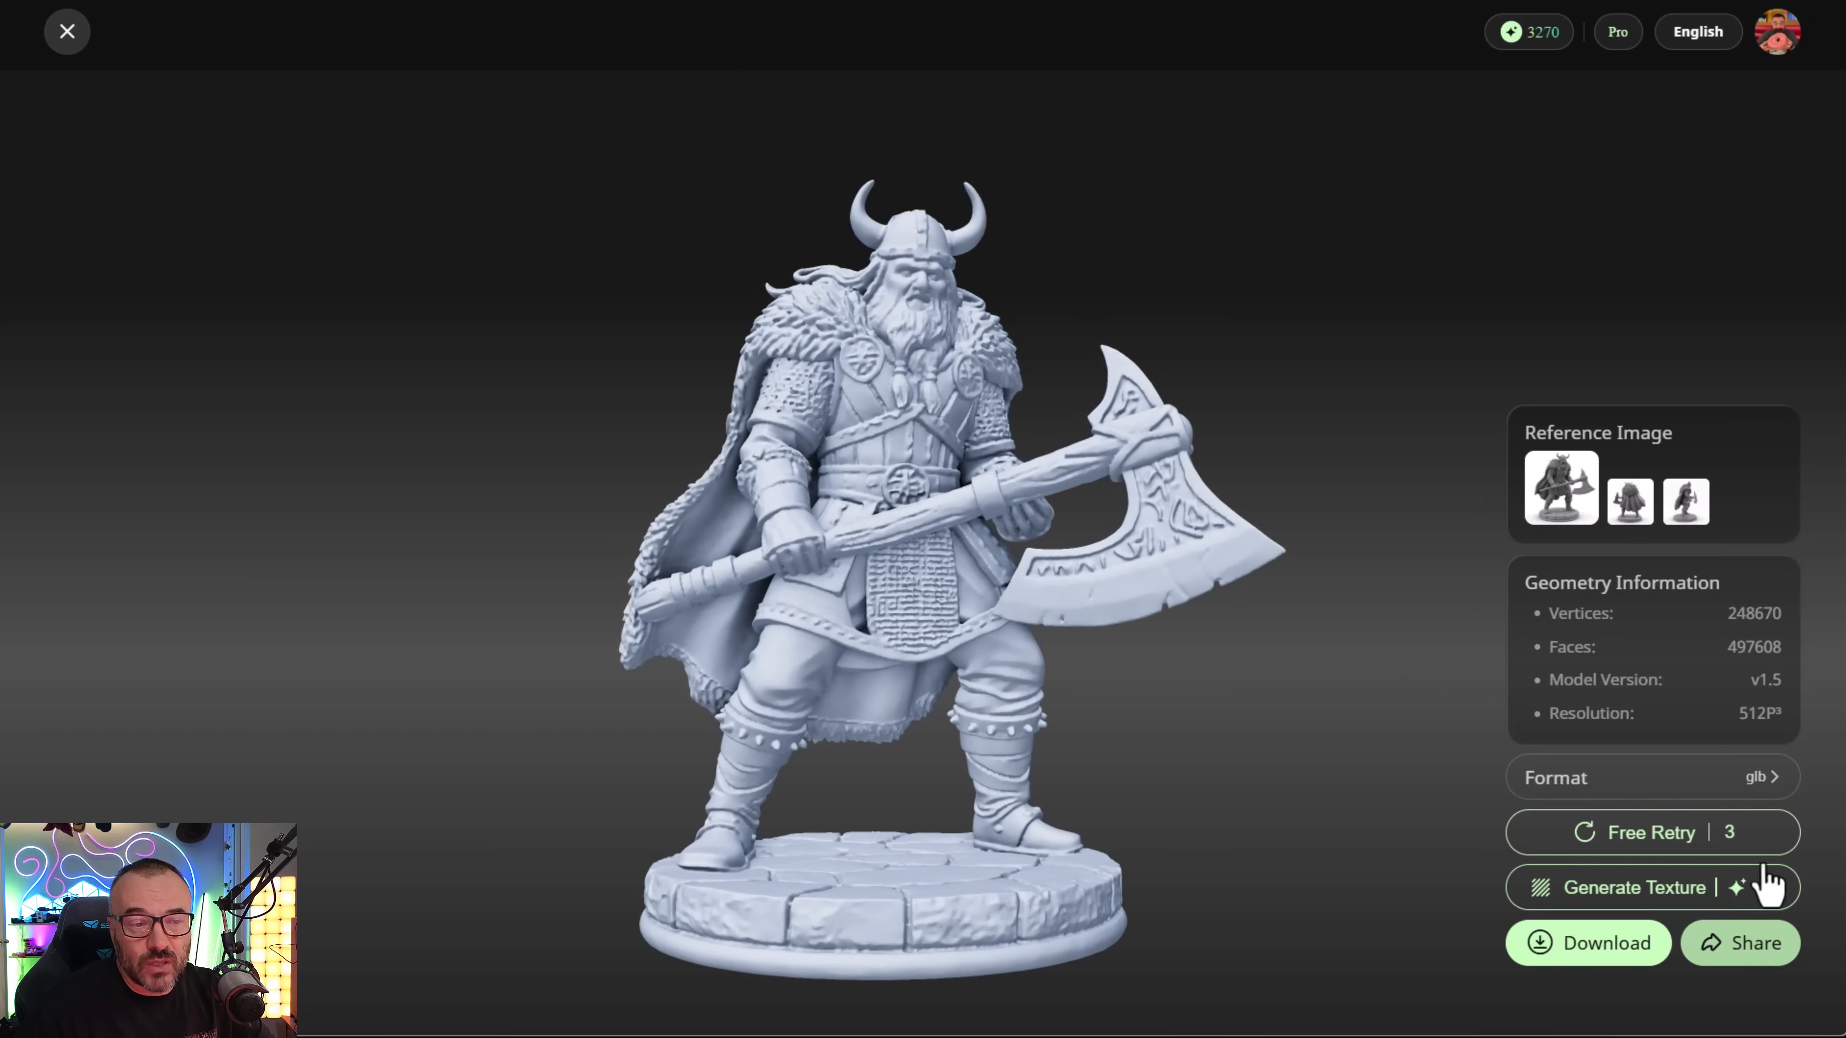
# - Set the 512P³ Viking model's export format to stl and turn the figure back toward its front view
pyautogui.click(1772, 778)
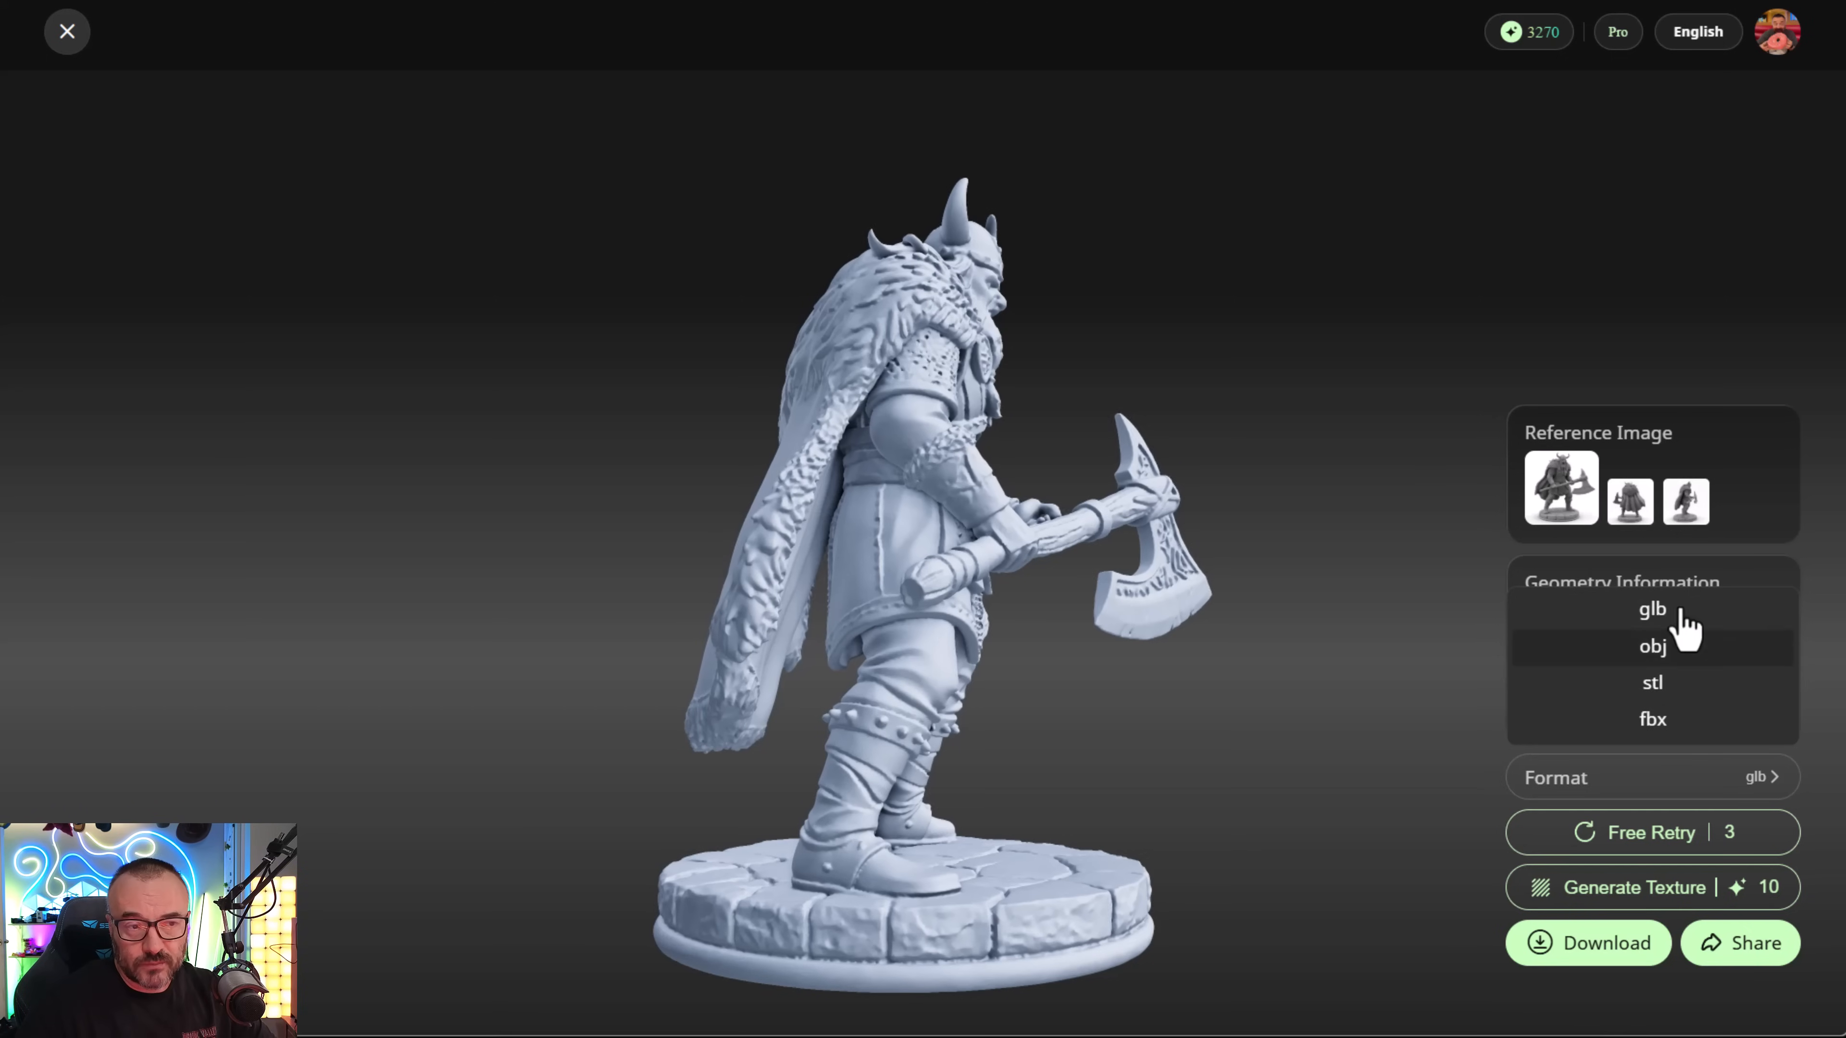
pyautogui.click(1672, 686)
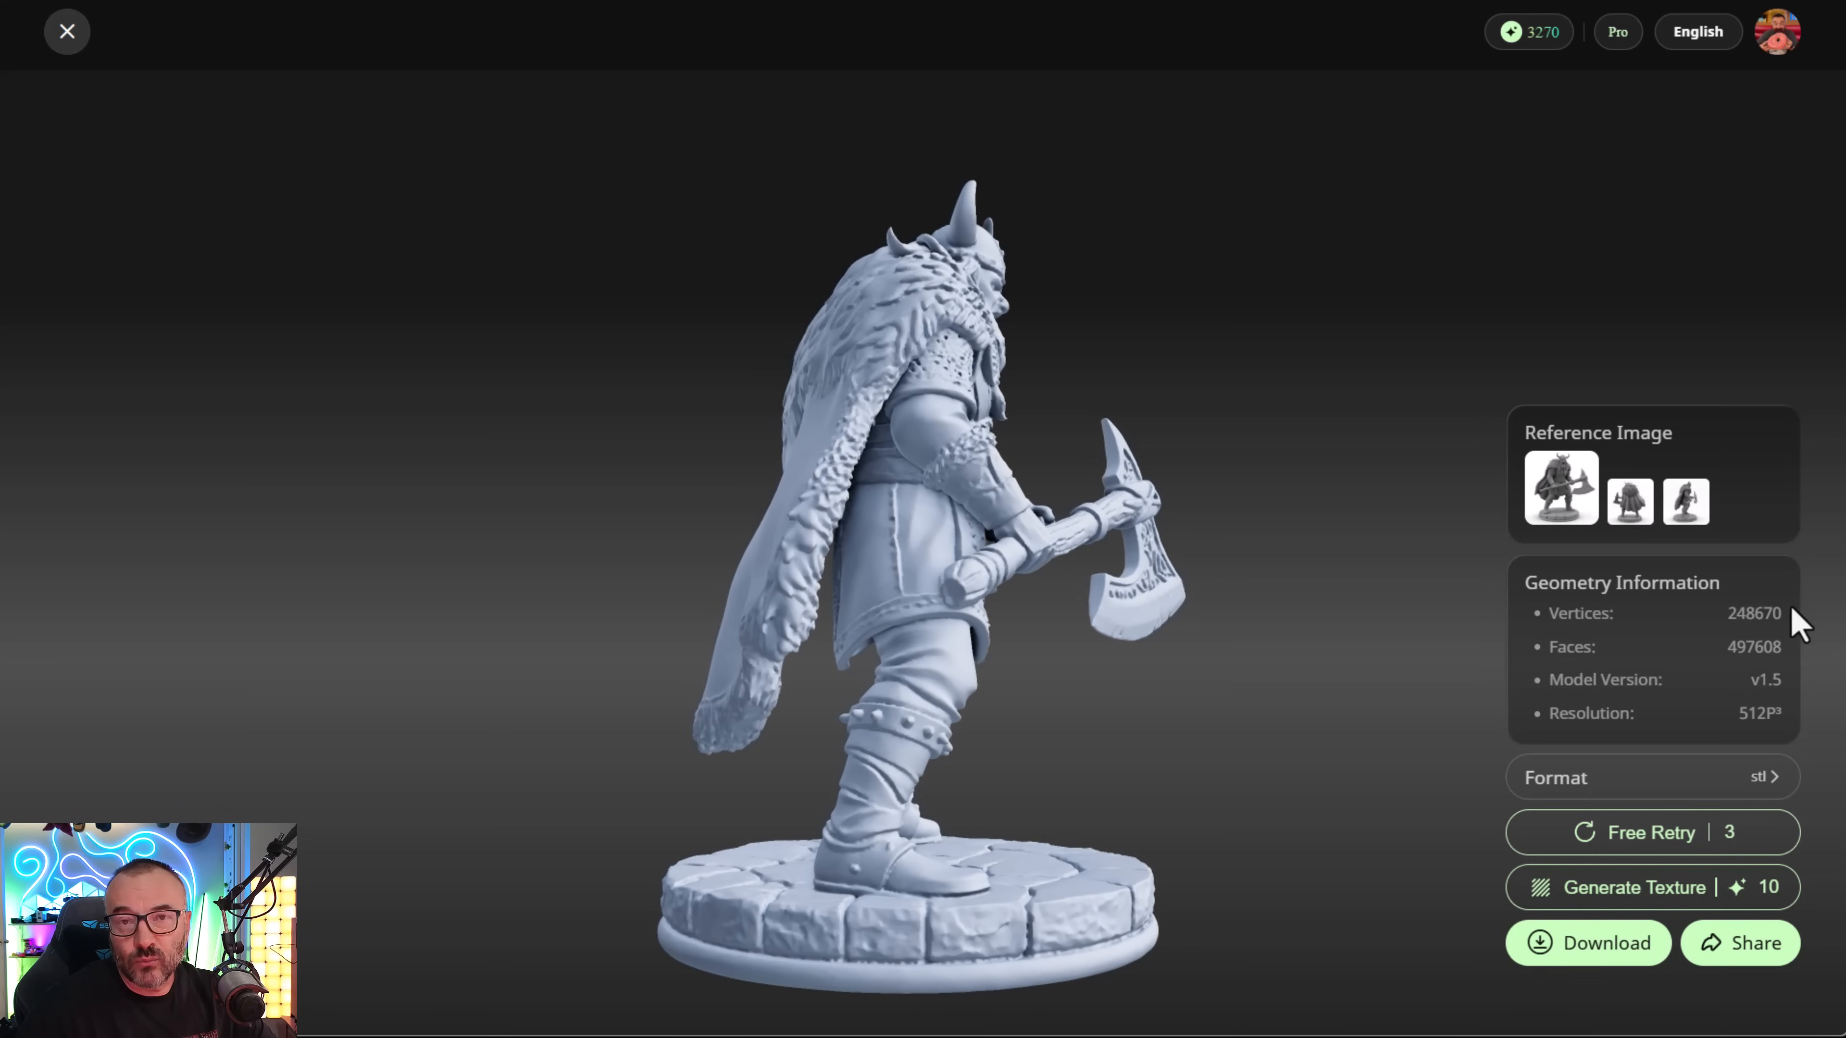
pyautogui.moveTo(1228, 684); pyautogui.dragTo(996, 681)
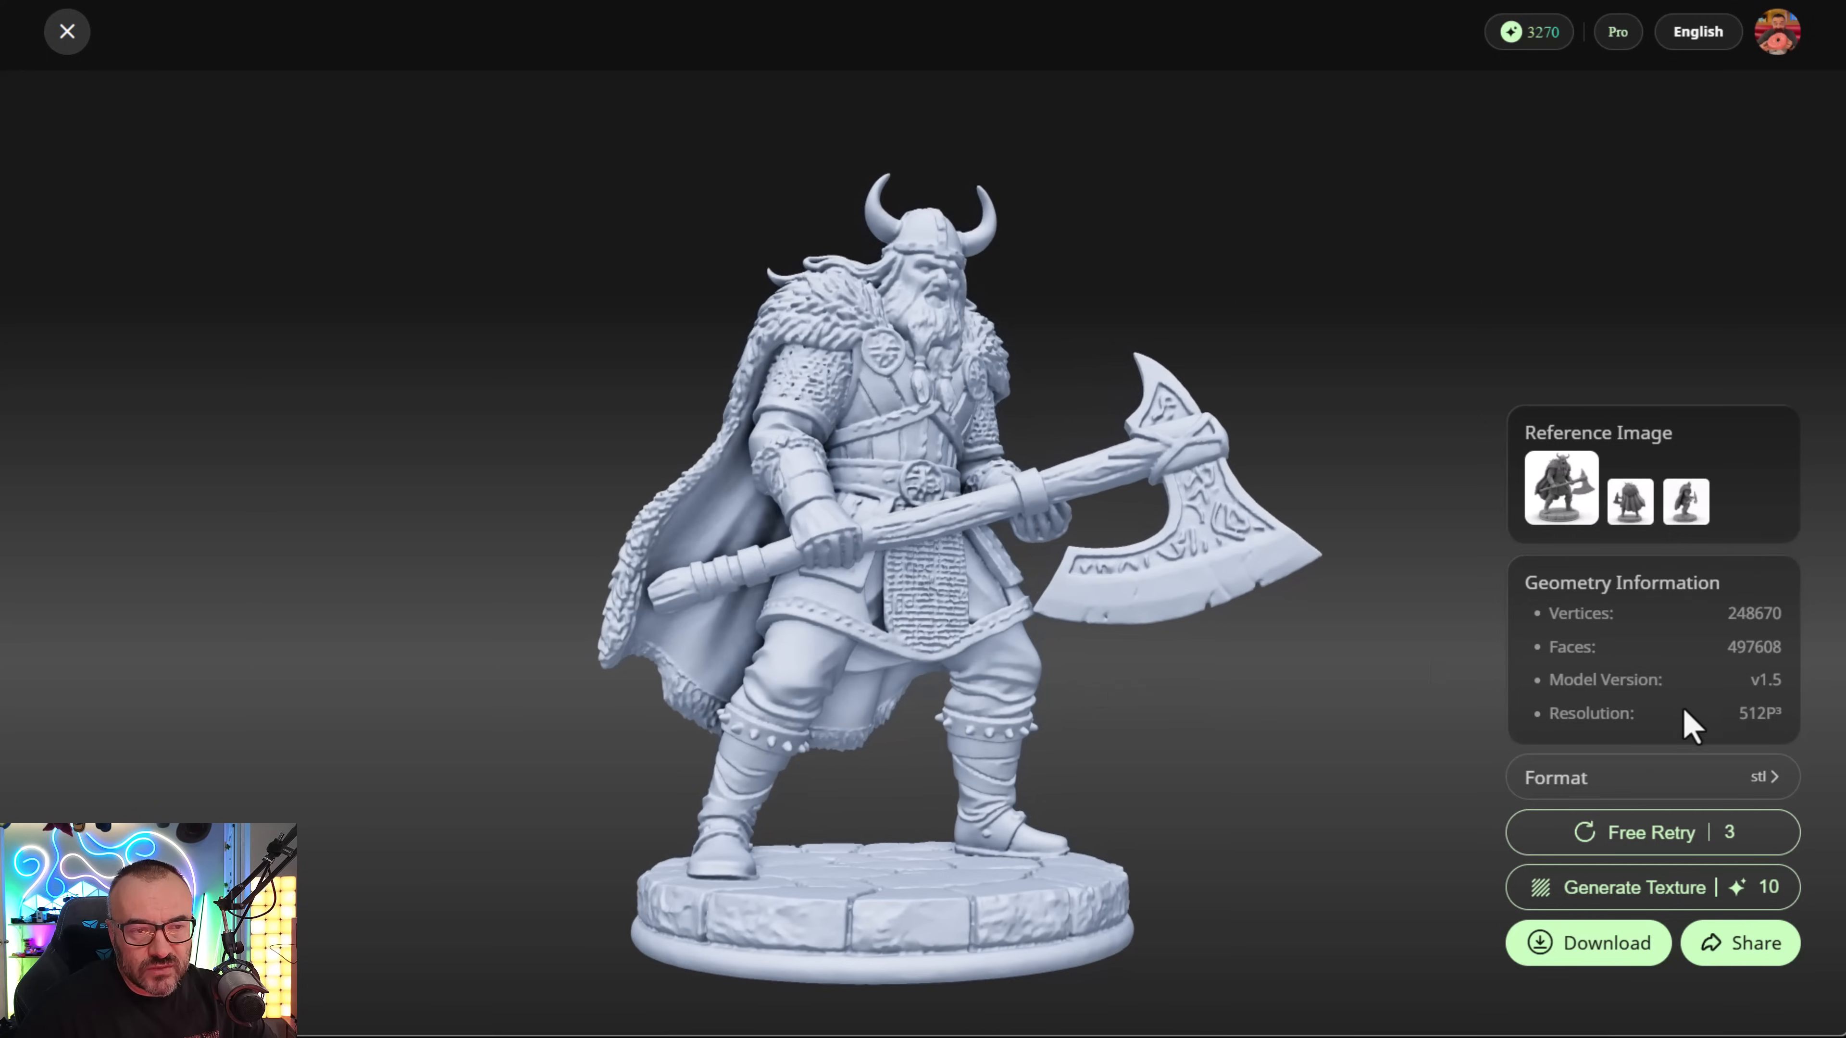
pyautogui.moveTo(1784, 714); pyautogui.dragTo(1702, 693)
pyautogui.click(1811, 698)
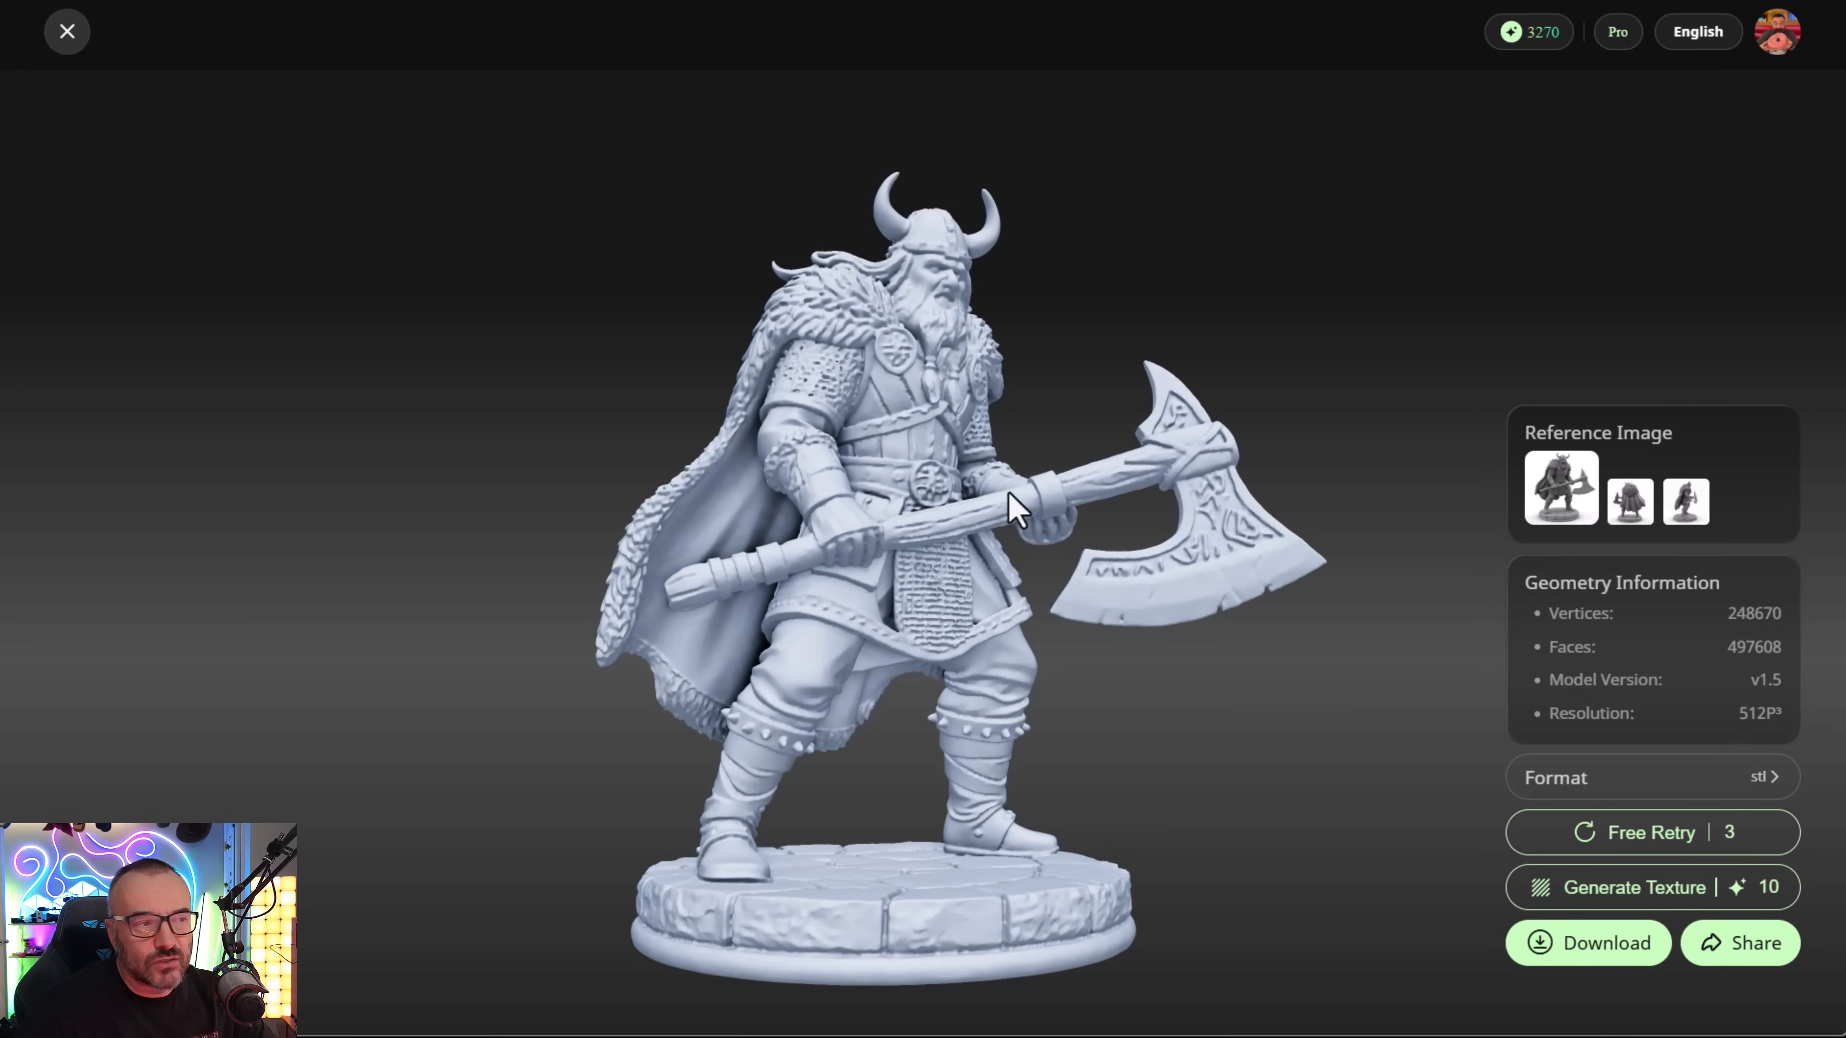
# - Examine the armor, belt, gripping hands and rune-carved axe of the 512P³ Viking model up close
pyautogui.scroll(3, 904, 291)
pyautogui.moveTo(898, 292); pyautogui.dragTo(885, 426)
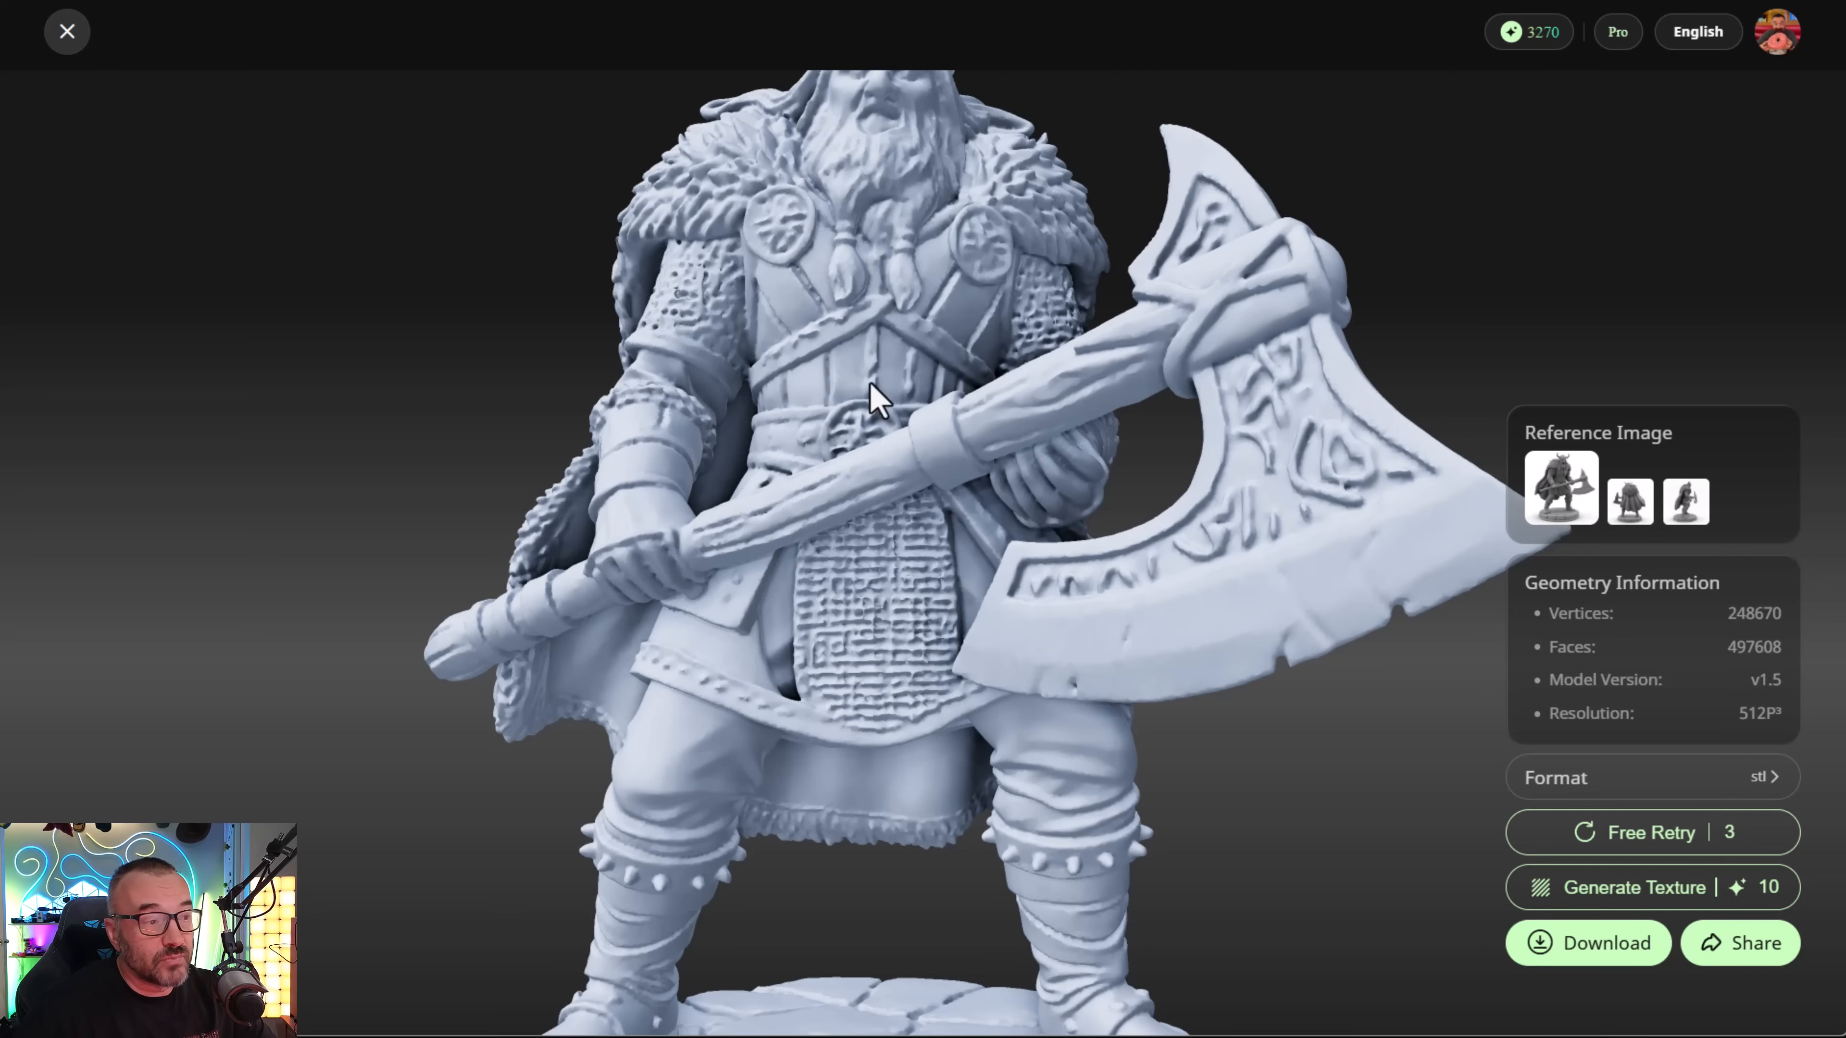
pyautogui.moveTo(754, 490); pyautogui.dragTo(849, 501)
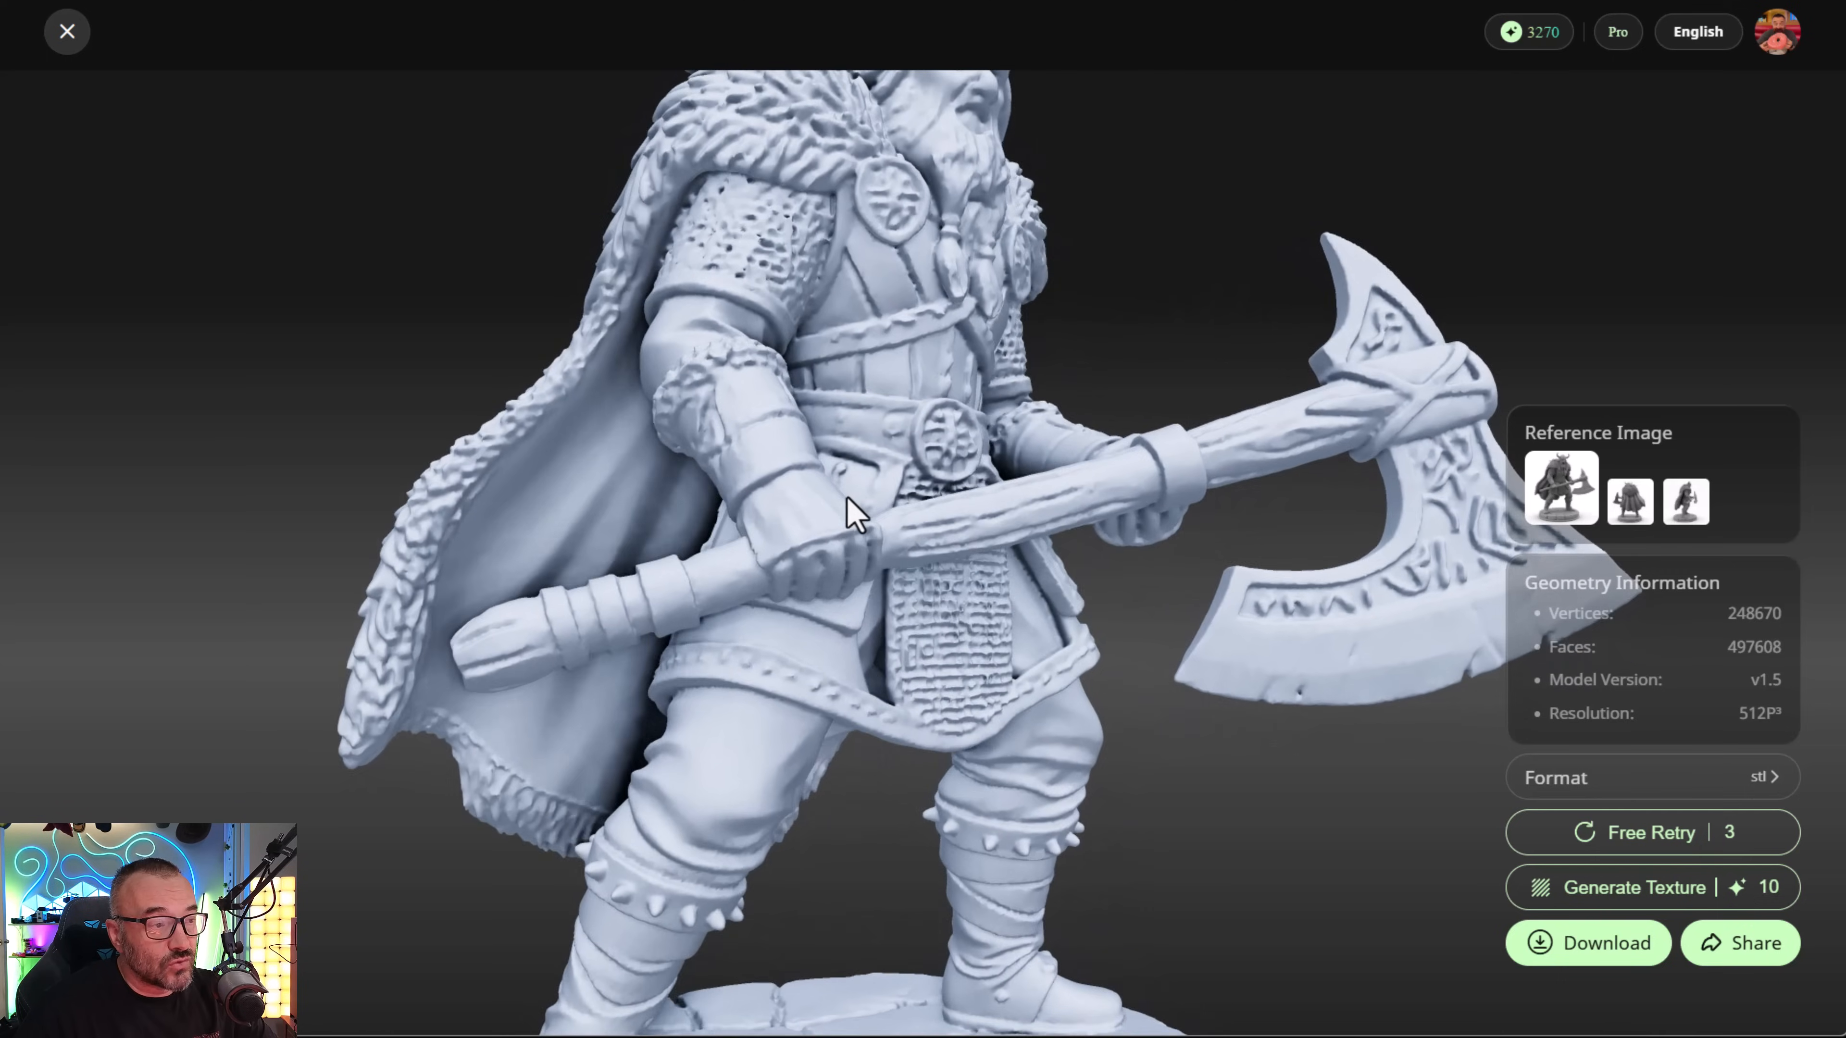
pyautogui.moveTo(1154, 560); pyautogui.dragTo(857, 652)
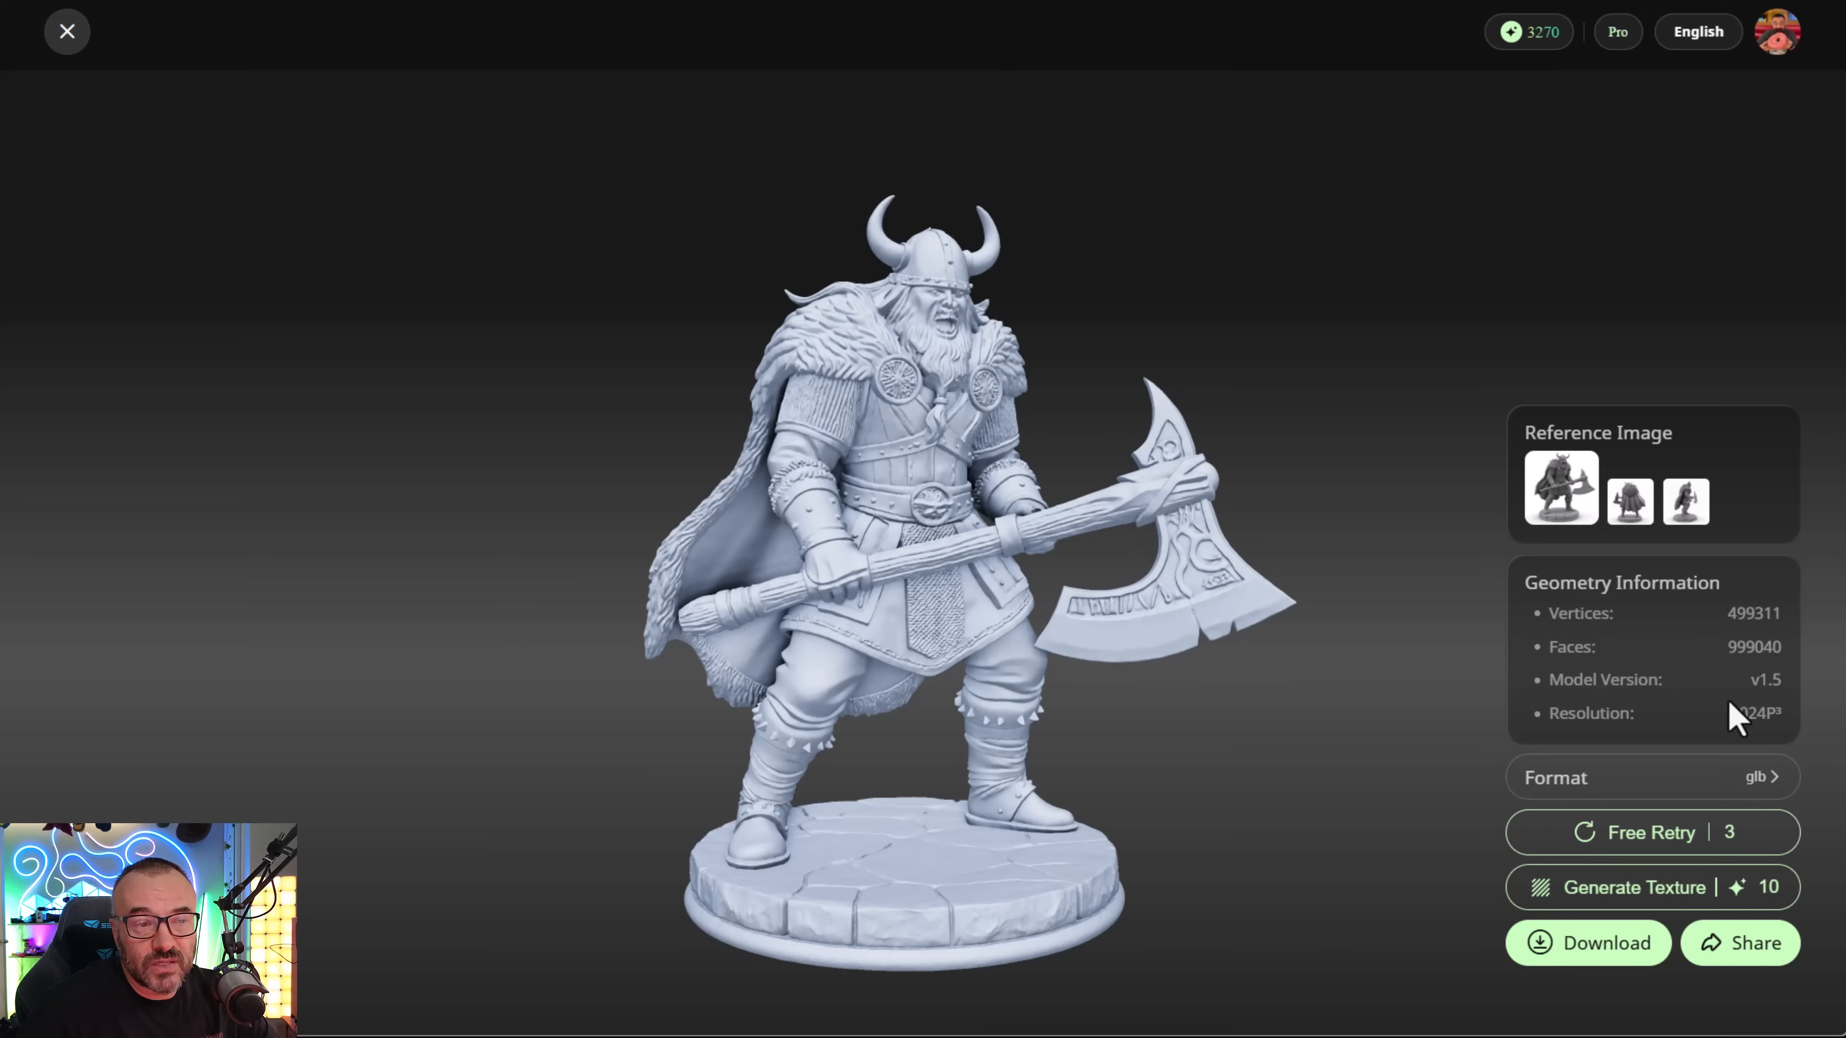
# - Examine the 1024P³ Viking model's face, helmet, fur cloak and axe from the front, above and a three-quarter angle
pyautogui.moveTo(1006, 474); pyautogui.dragTo(949, 487)
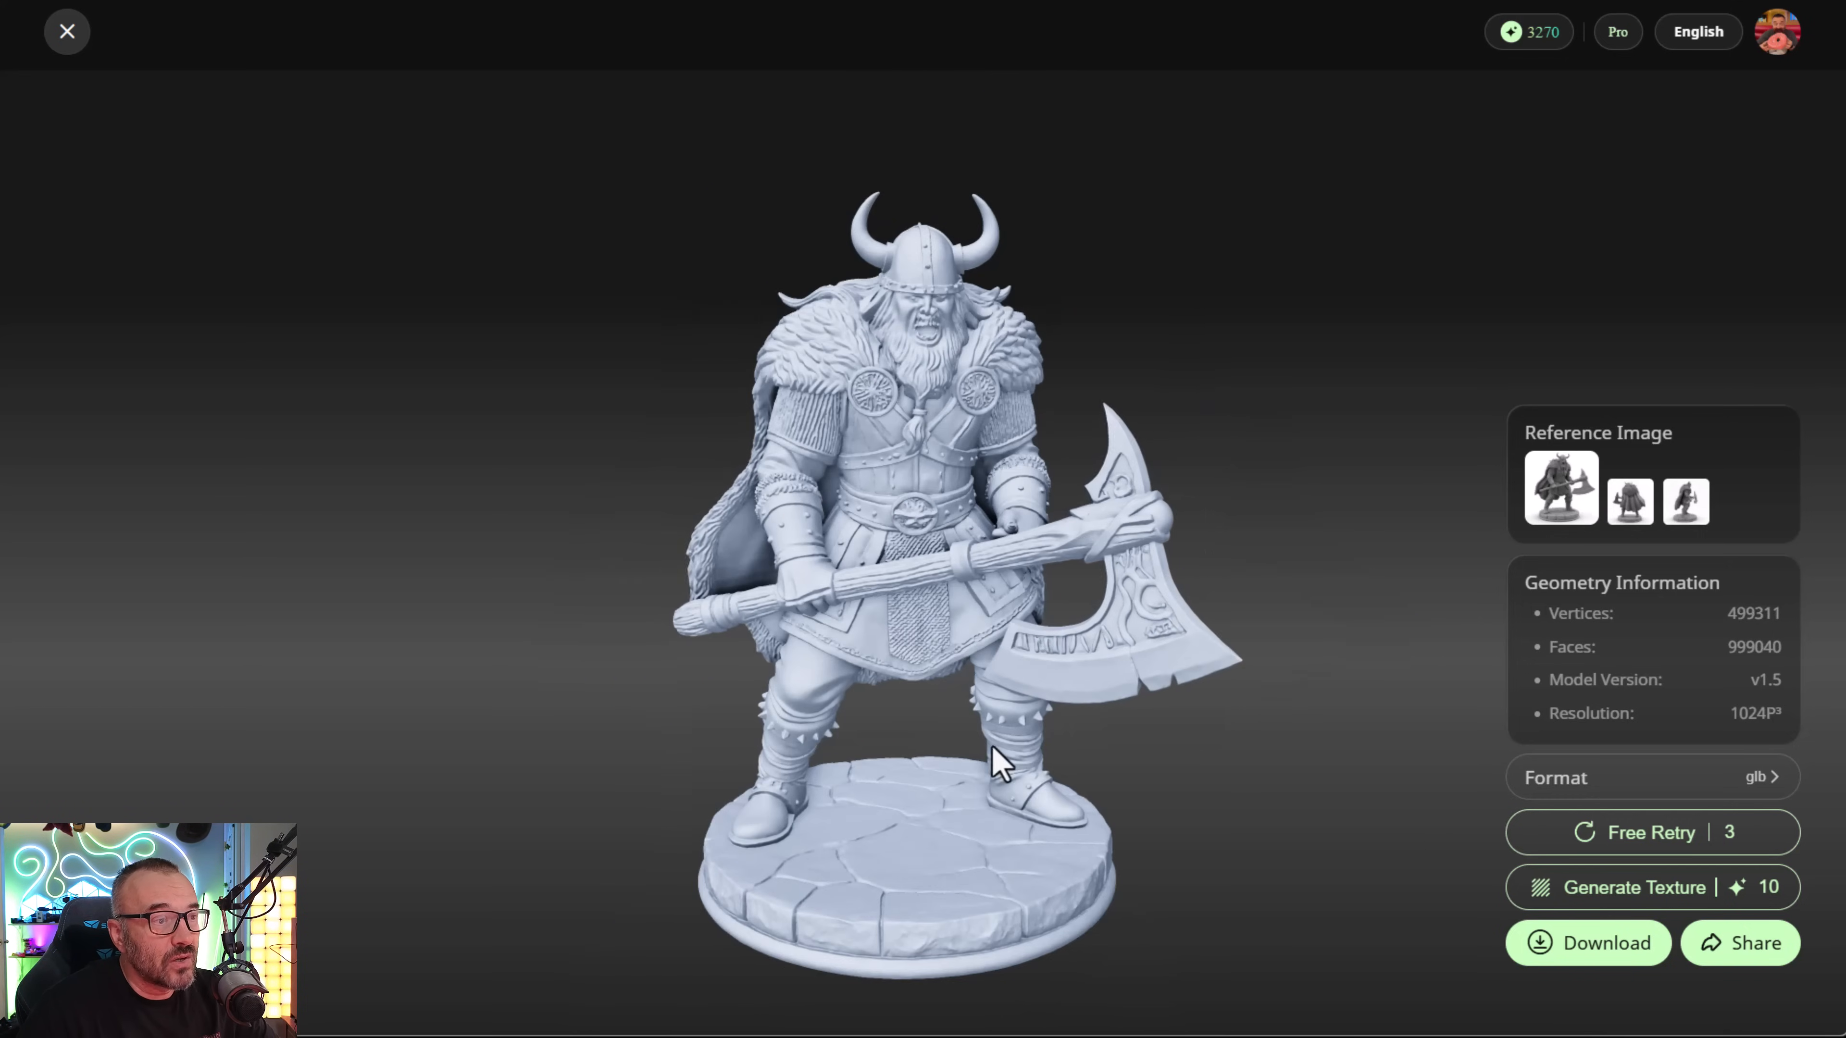
pyautogui.scroll(3, 990, 763)
pyautogui.moveTo(902, 590); pyautogui.dragTo(1047, 658)
pyautogui.scroll(3, 1055, 619)
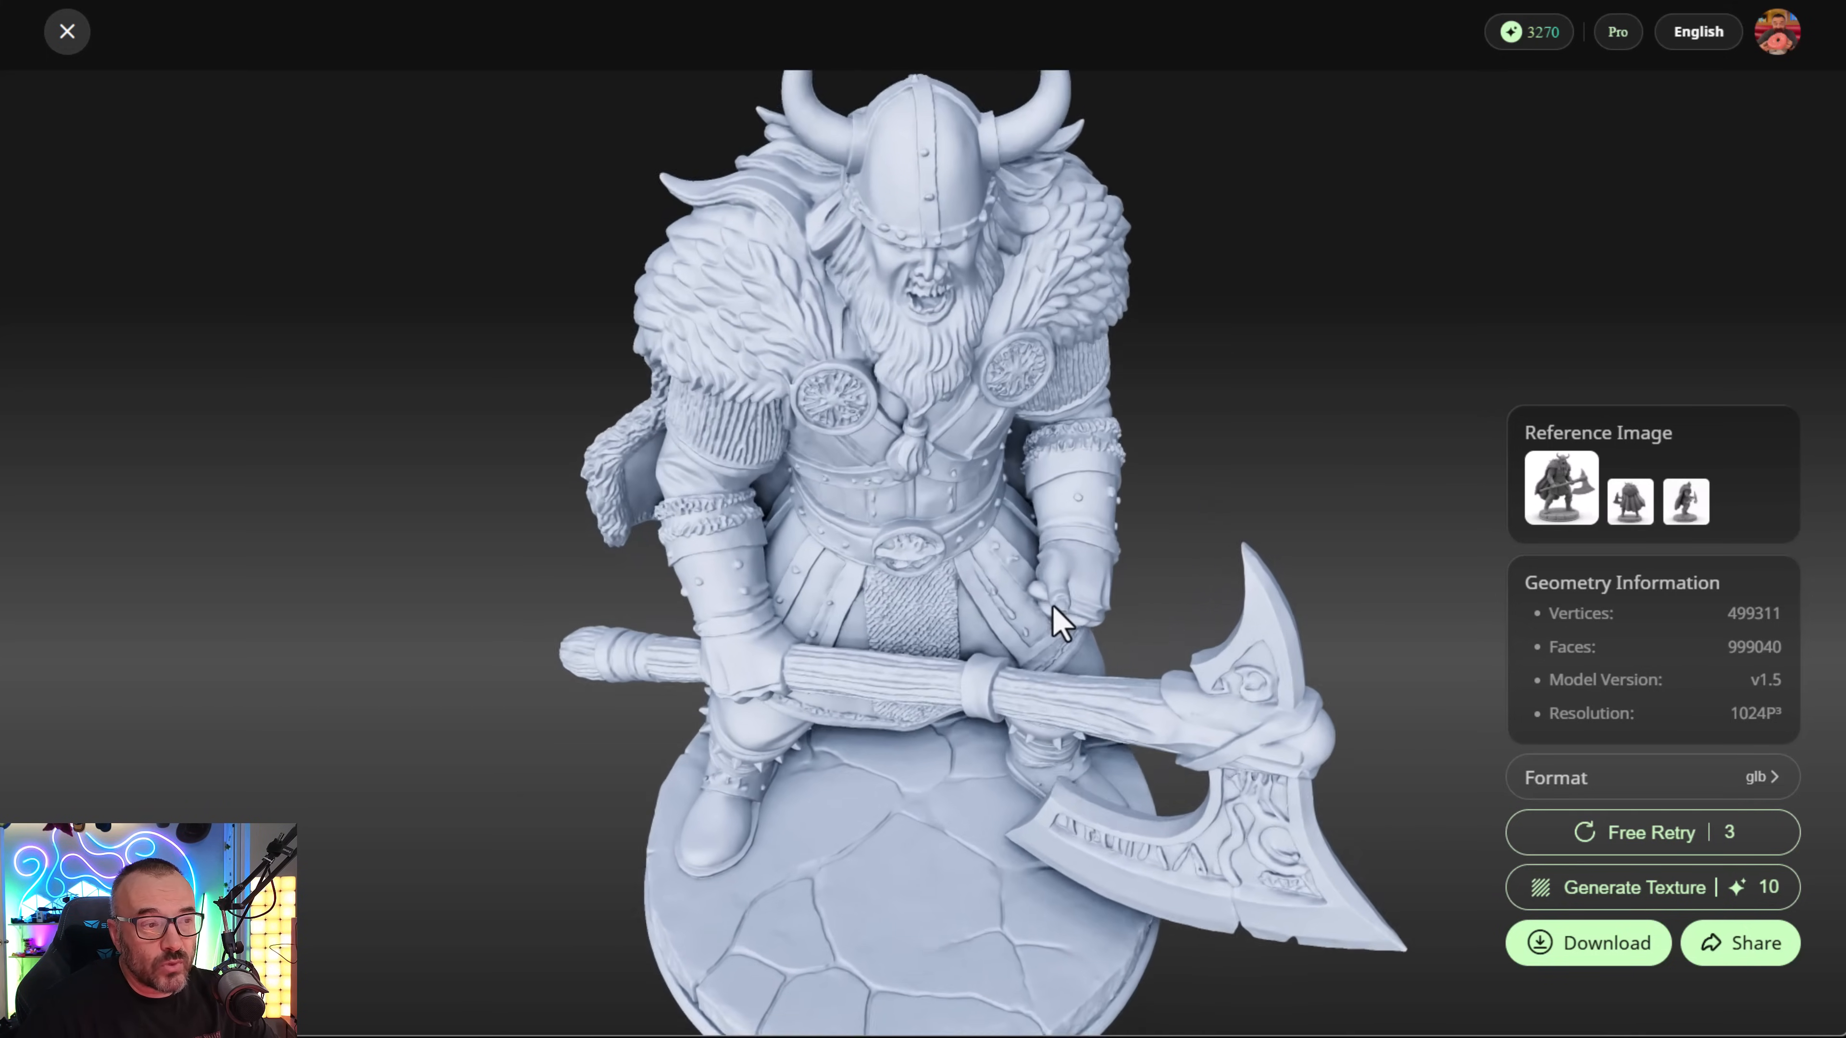
pyautogui.scroll(-4, 1134, 619)
pyautogui.moveTo(1121, 660); pyautogui.dragTo(1200, 518)
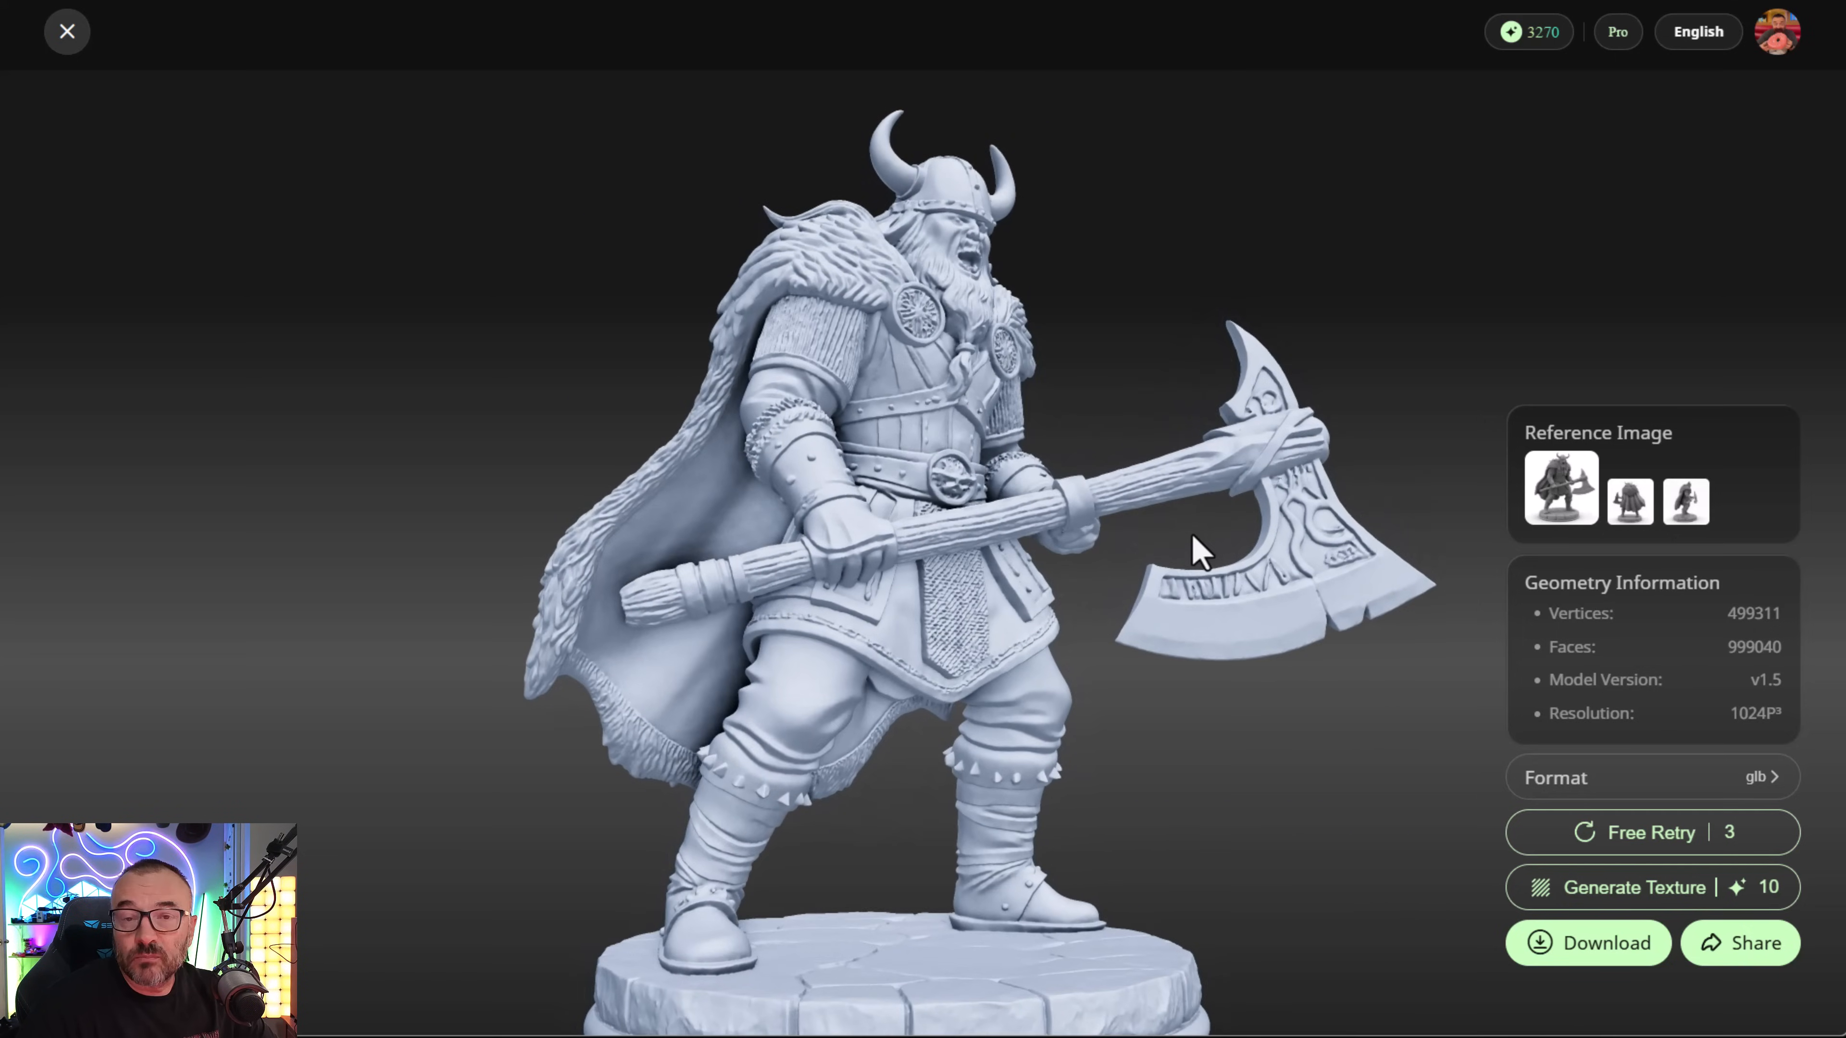
pyautogui.moveTo(1189, 625); pyautogui.dragTo(1140, 635)
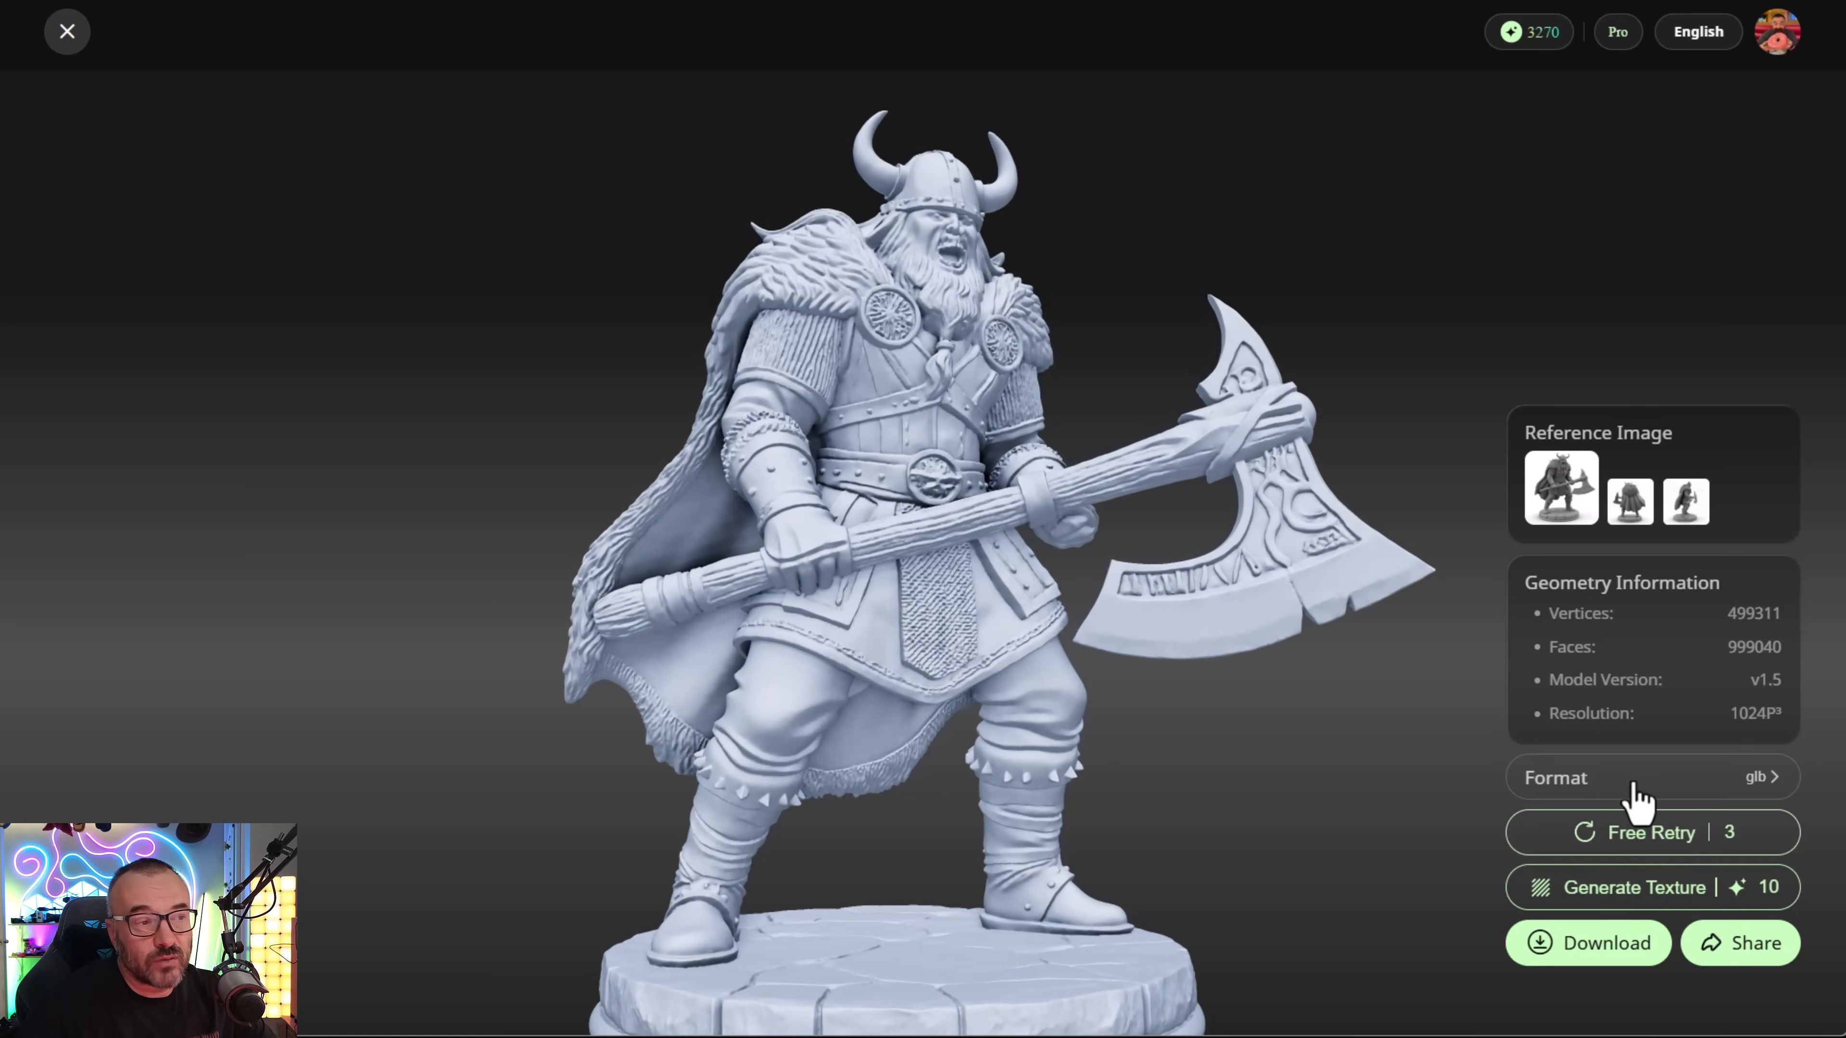
# - Compare the 1024P³ Viking model's side profile with its side-view reference image and check the opposite side and front
pyautogui.moveTo(1343, 692); pyautogui.dragTo(1243, 696)
pyautogui.moveTo(1128, 733); pyautogui.dragTo(1541, 716)
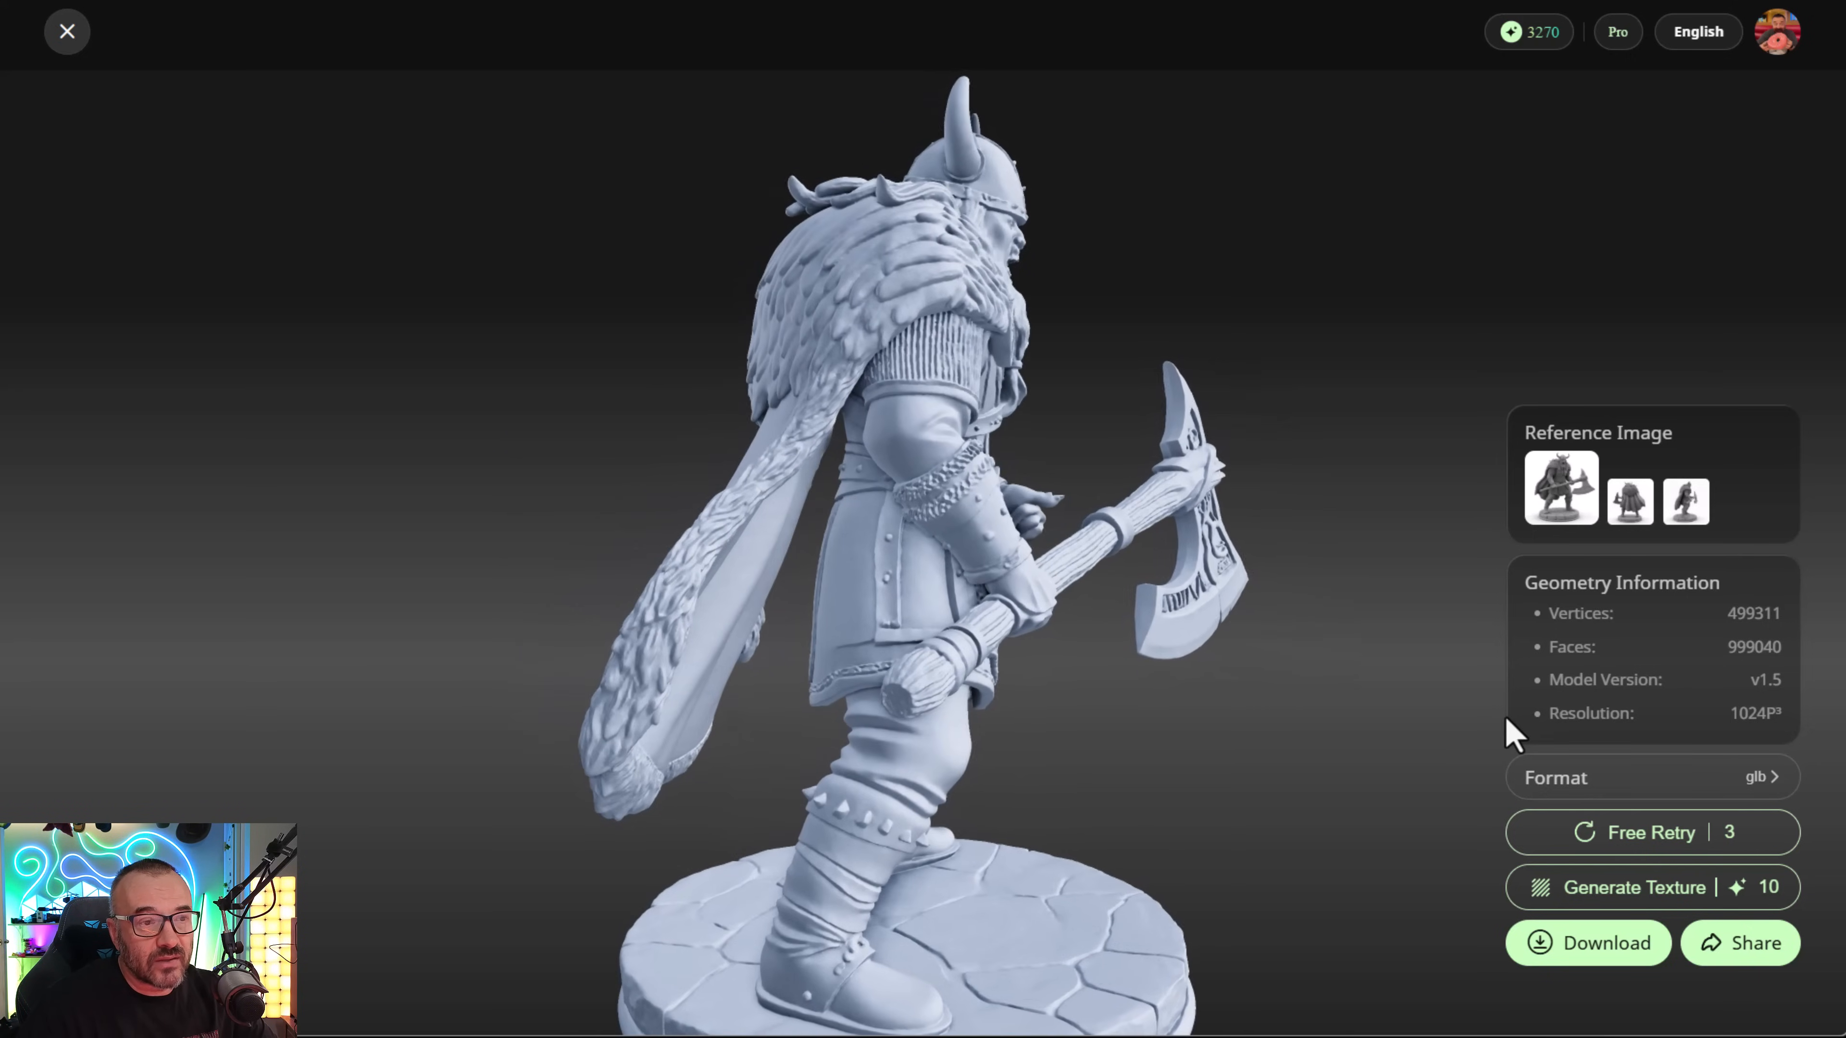
pyautogui.click(1687, 501)
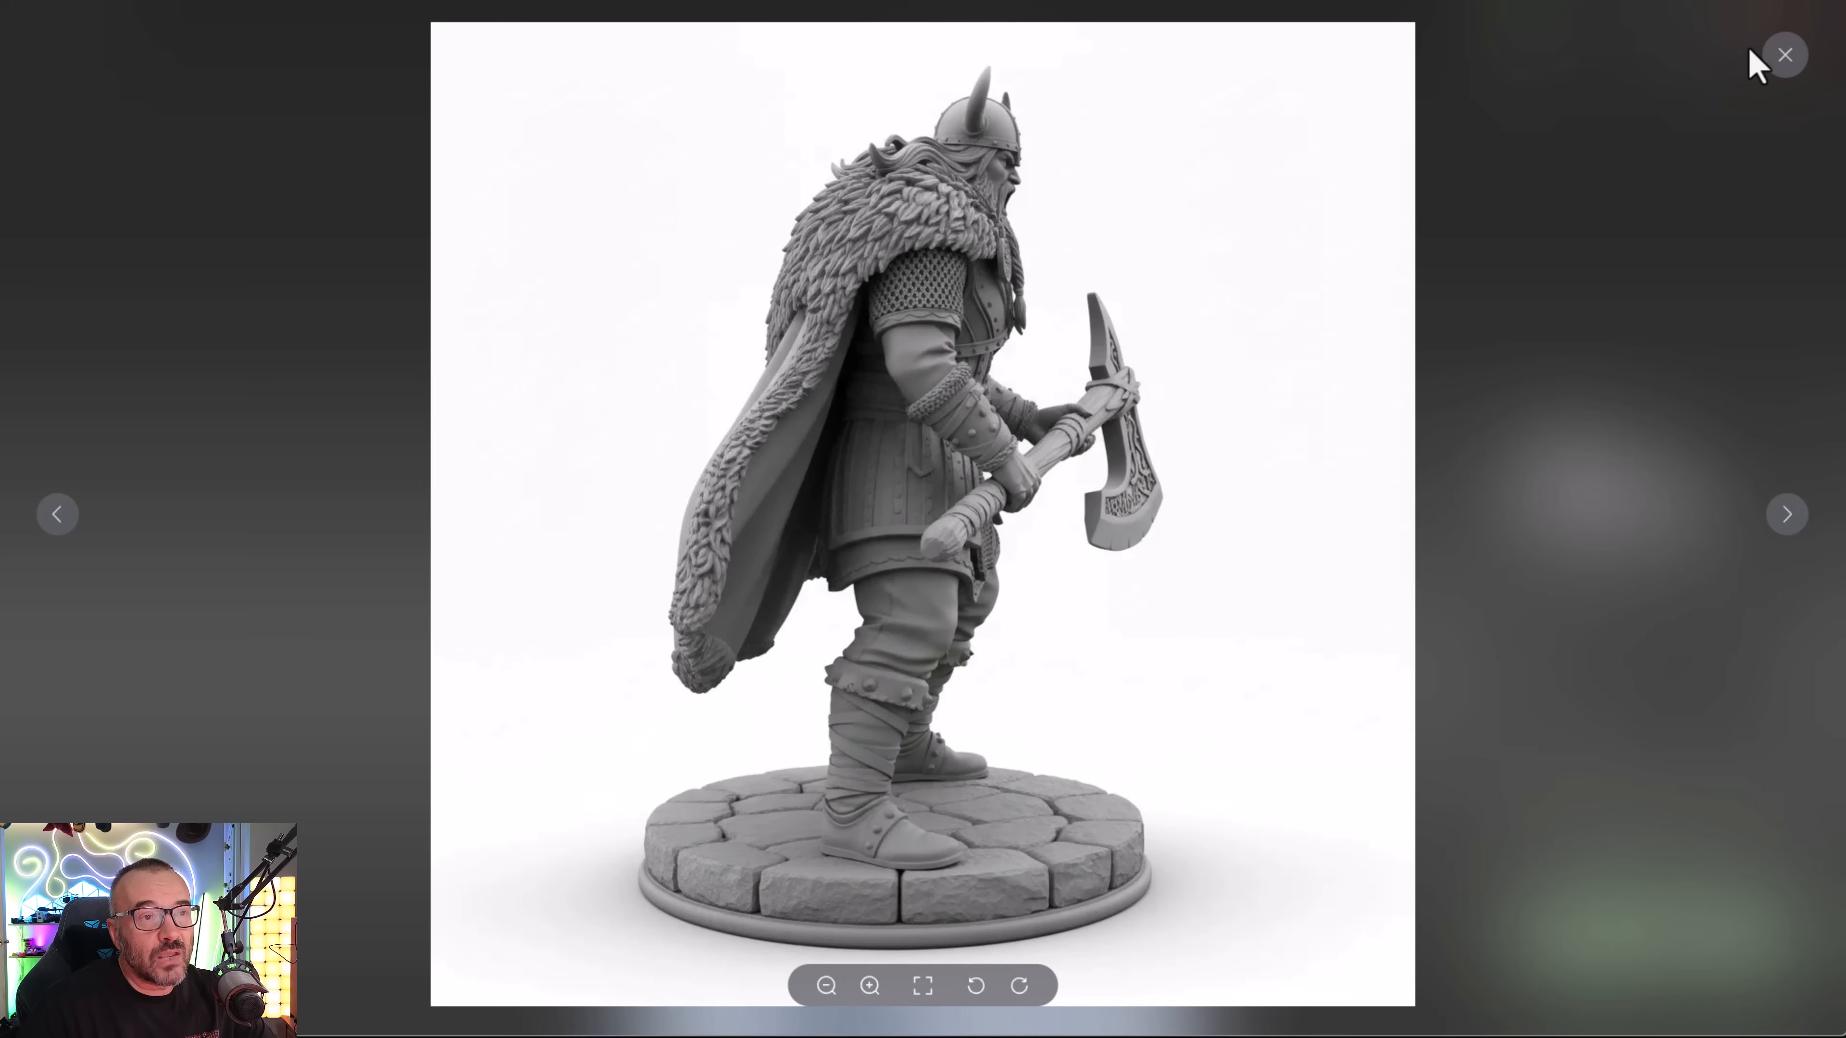
pyautogui.click(1767, 57)
pyautogui.moveTo(1318, 482); pyautogui.dragTo(836, 538)
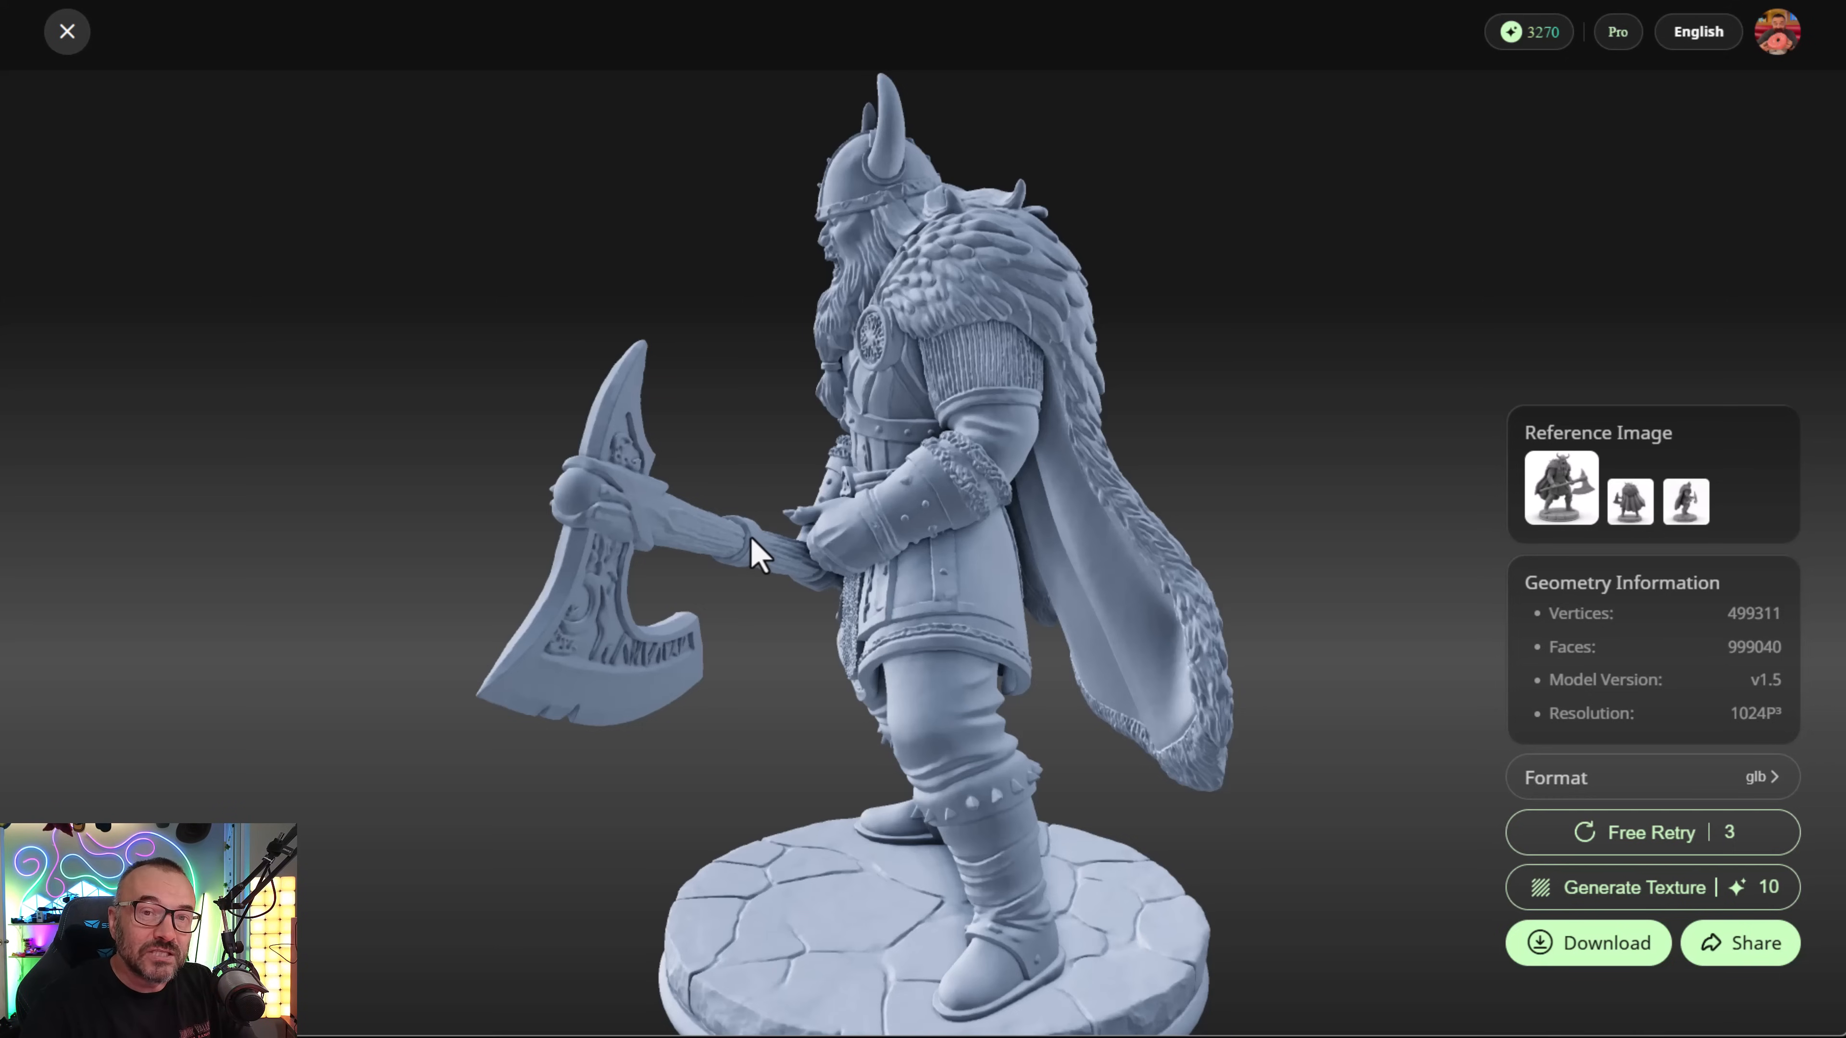
pyautogui.moveTo(826, 558); pyautogui.dragTo(1139, 502)
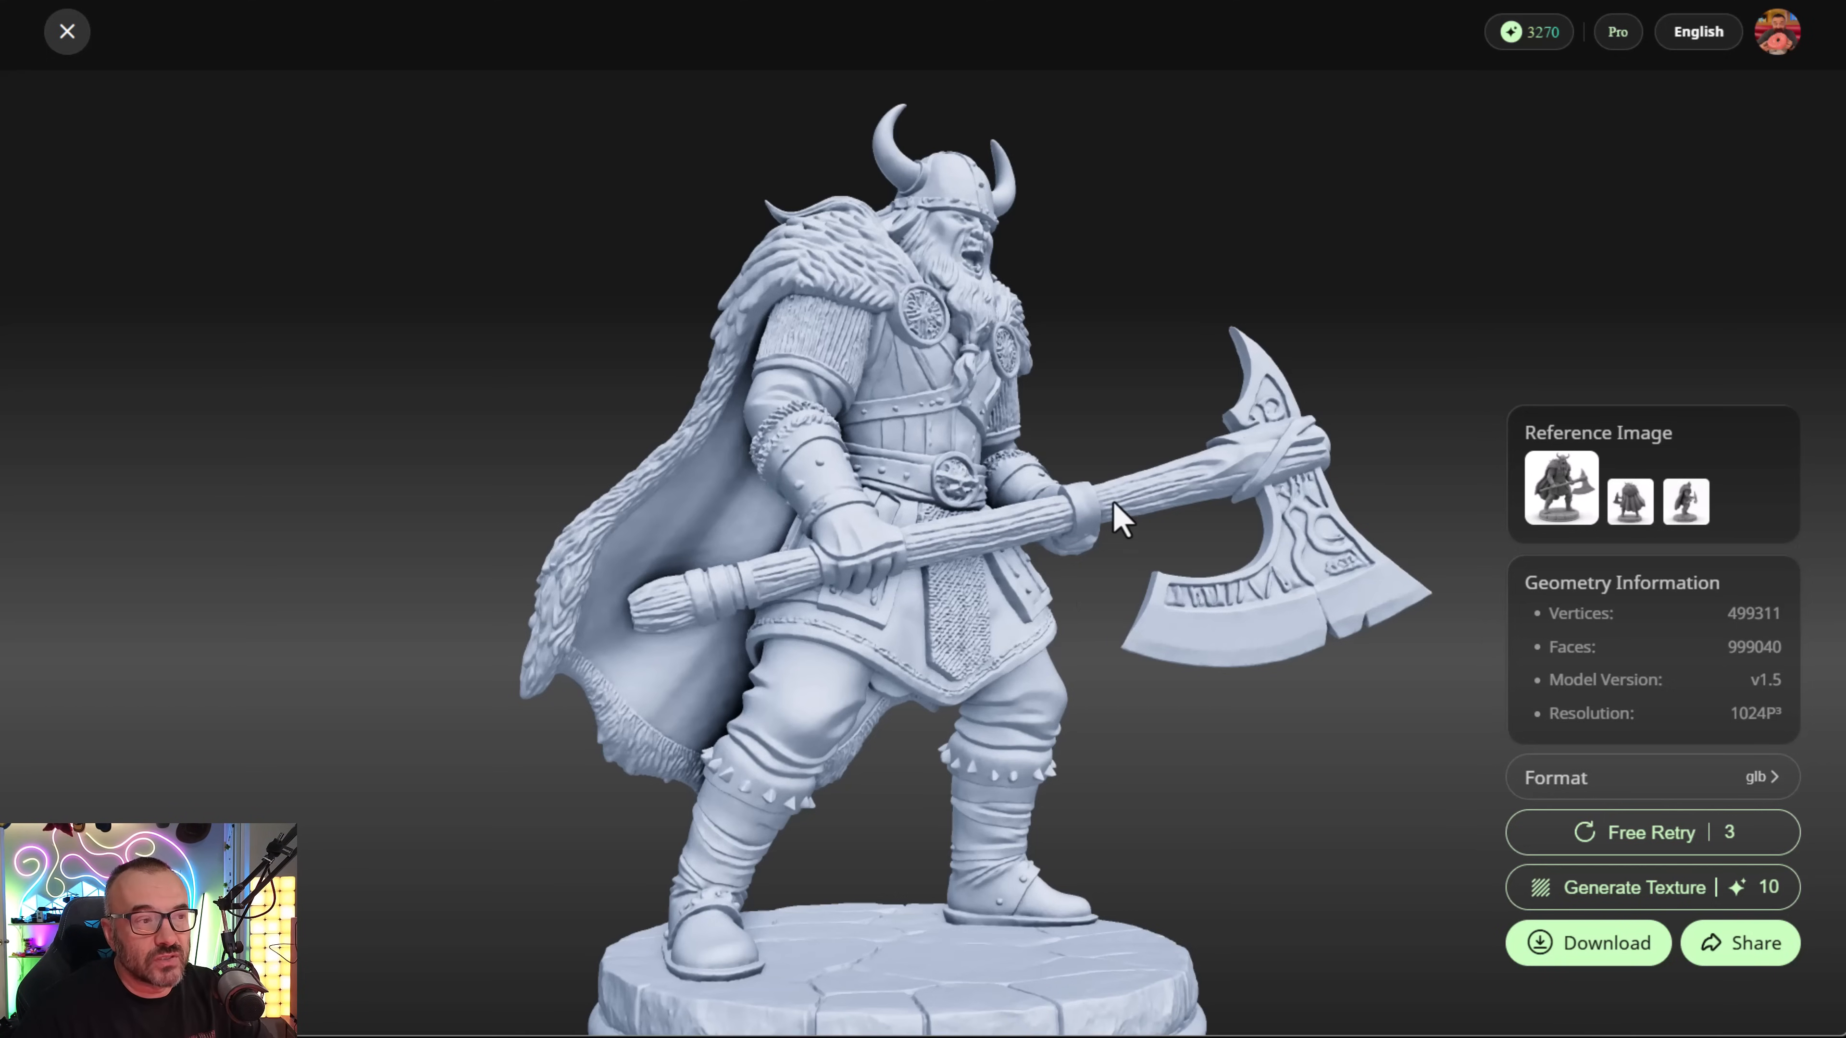
# - Examine the 1024P³ Viking model's full figure and base, and take a closer look at its cloak and armor
pyautogui.moveTo(987, 472); pyautogui.dragTo(963, 553)
pyautogui.scroll(-3, 968, 503)
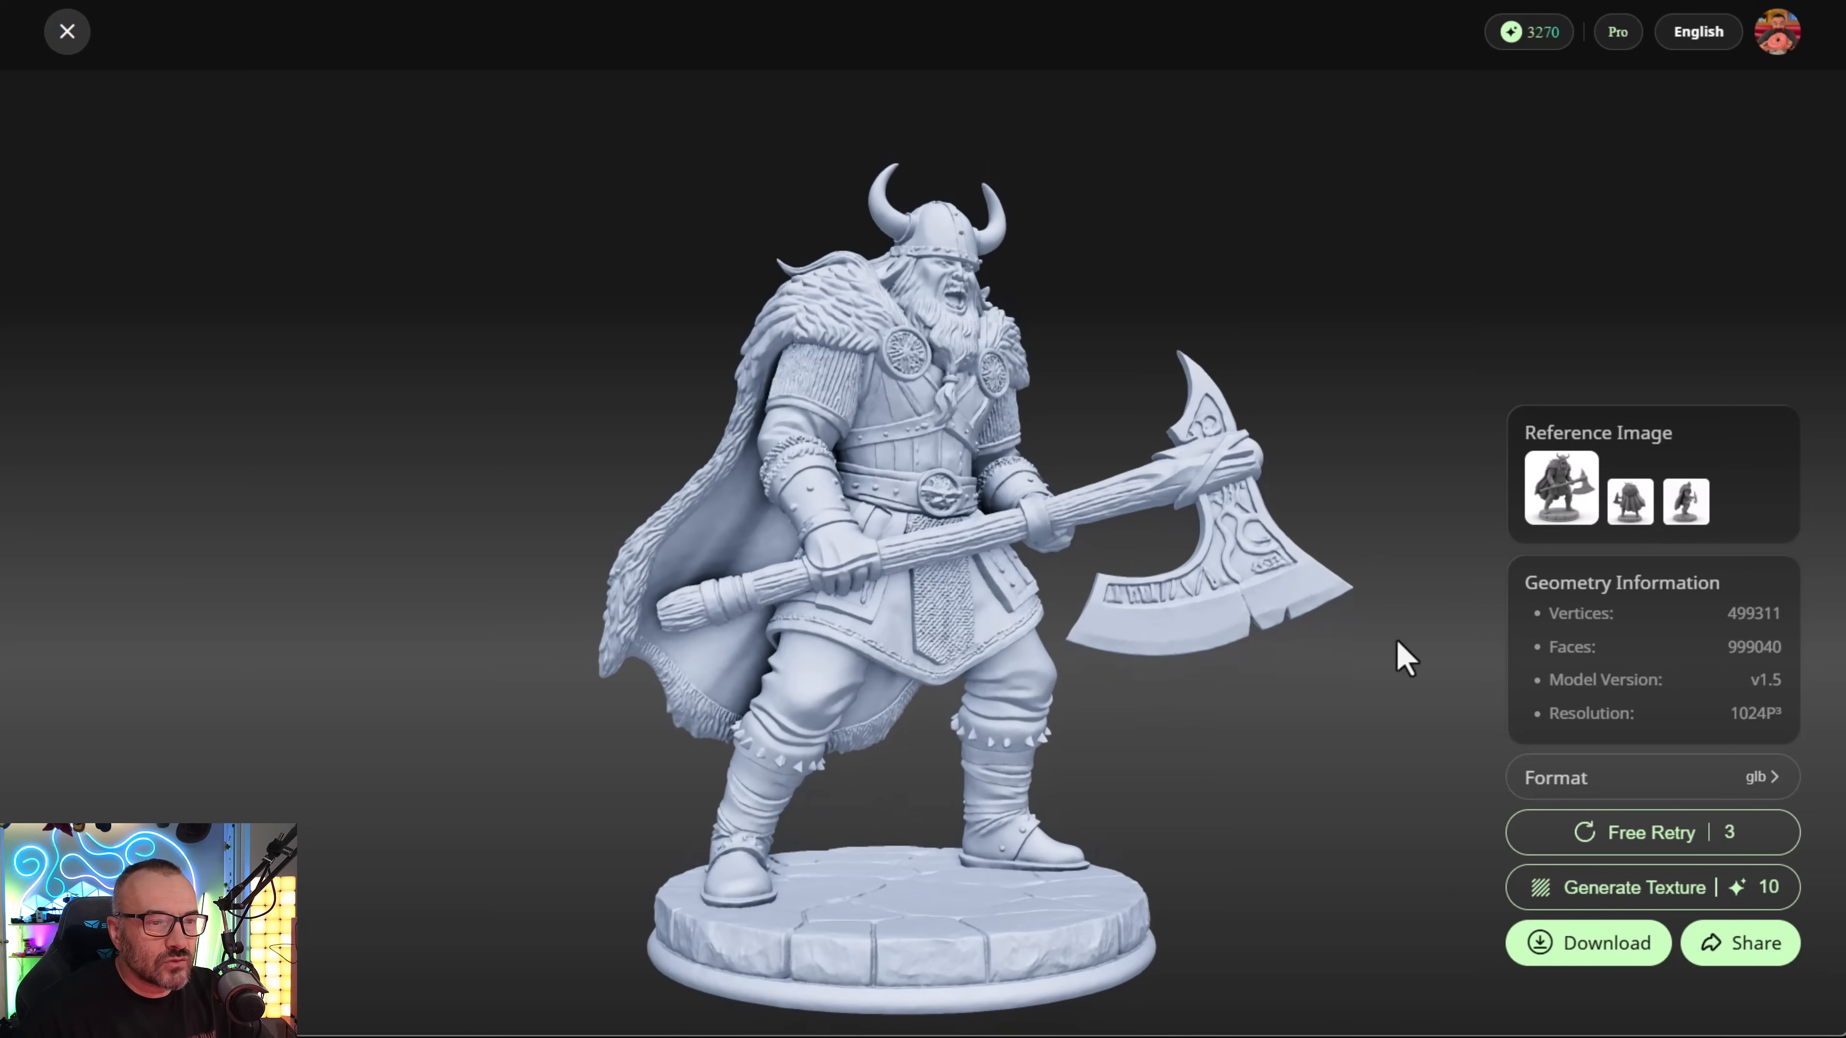
pyautogui.scroll(2, 905, 356)
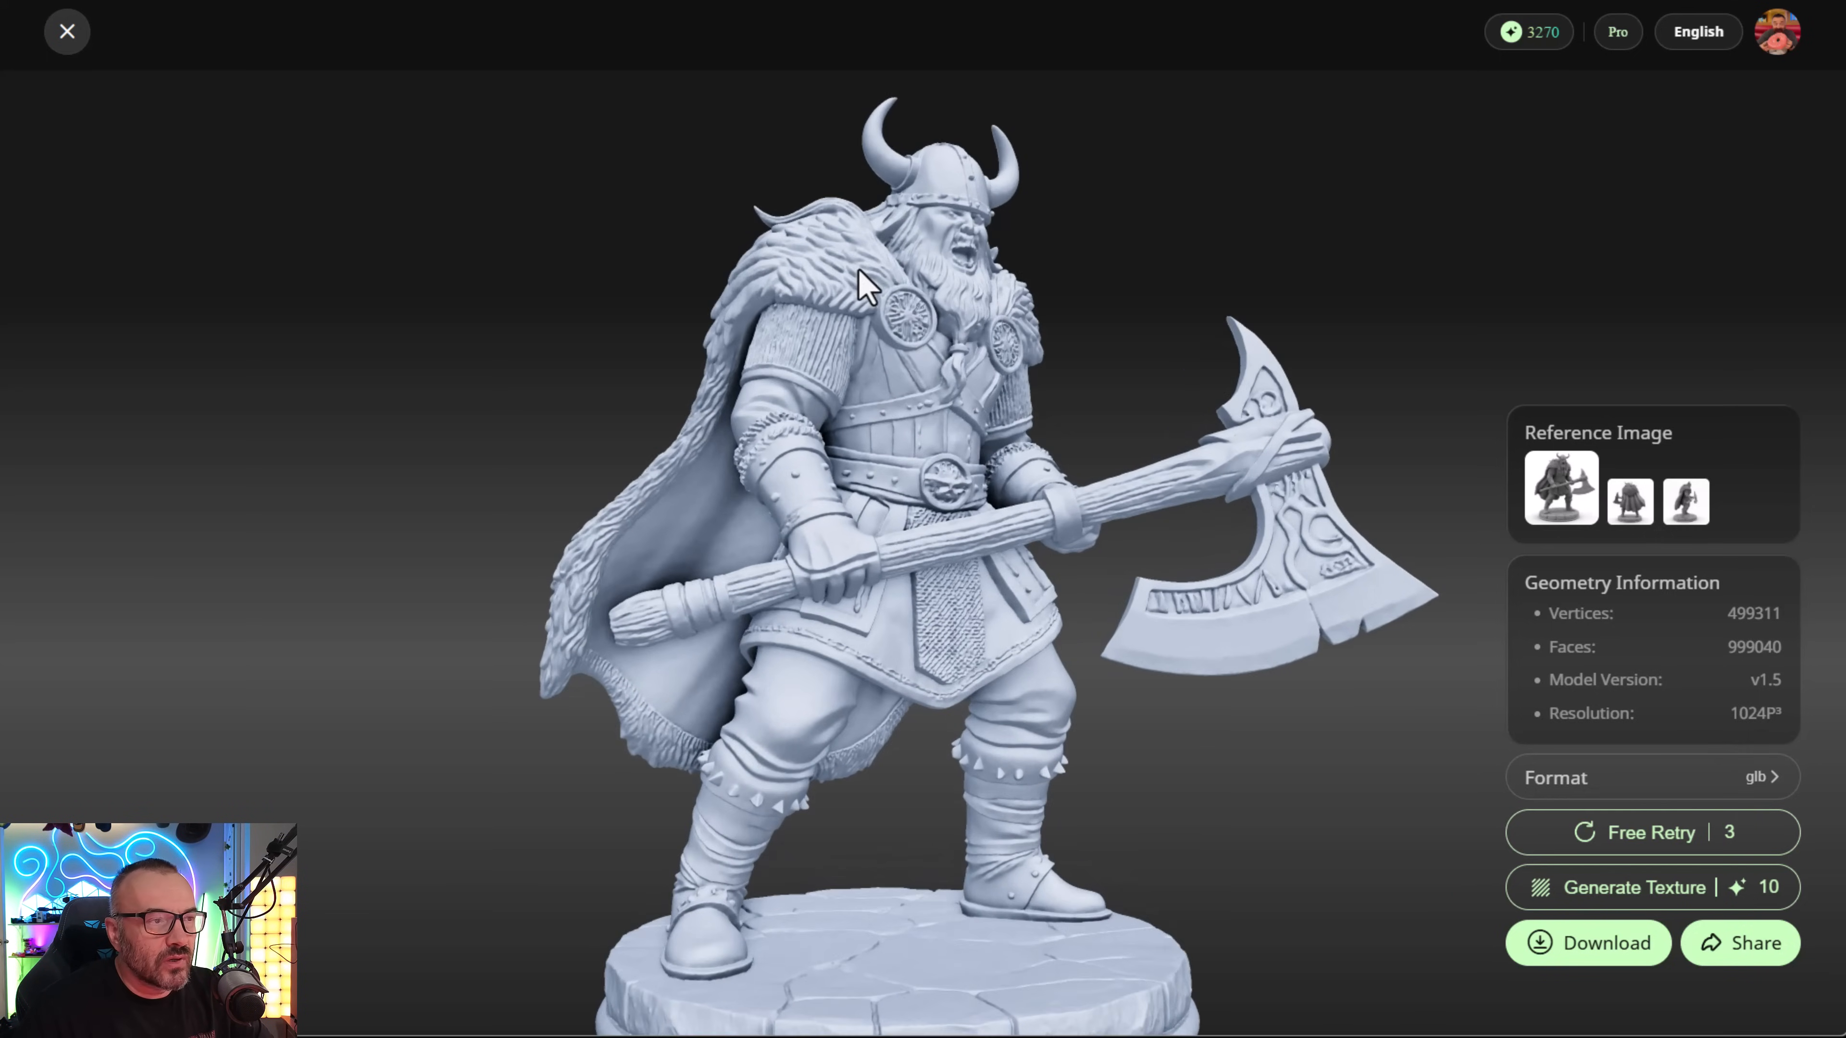
pyautogui.moveTo(905, 356); pyautogui.dragTo(956, 371)
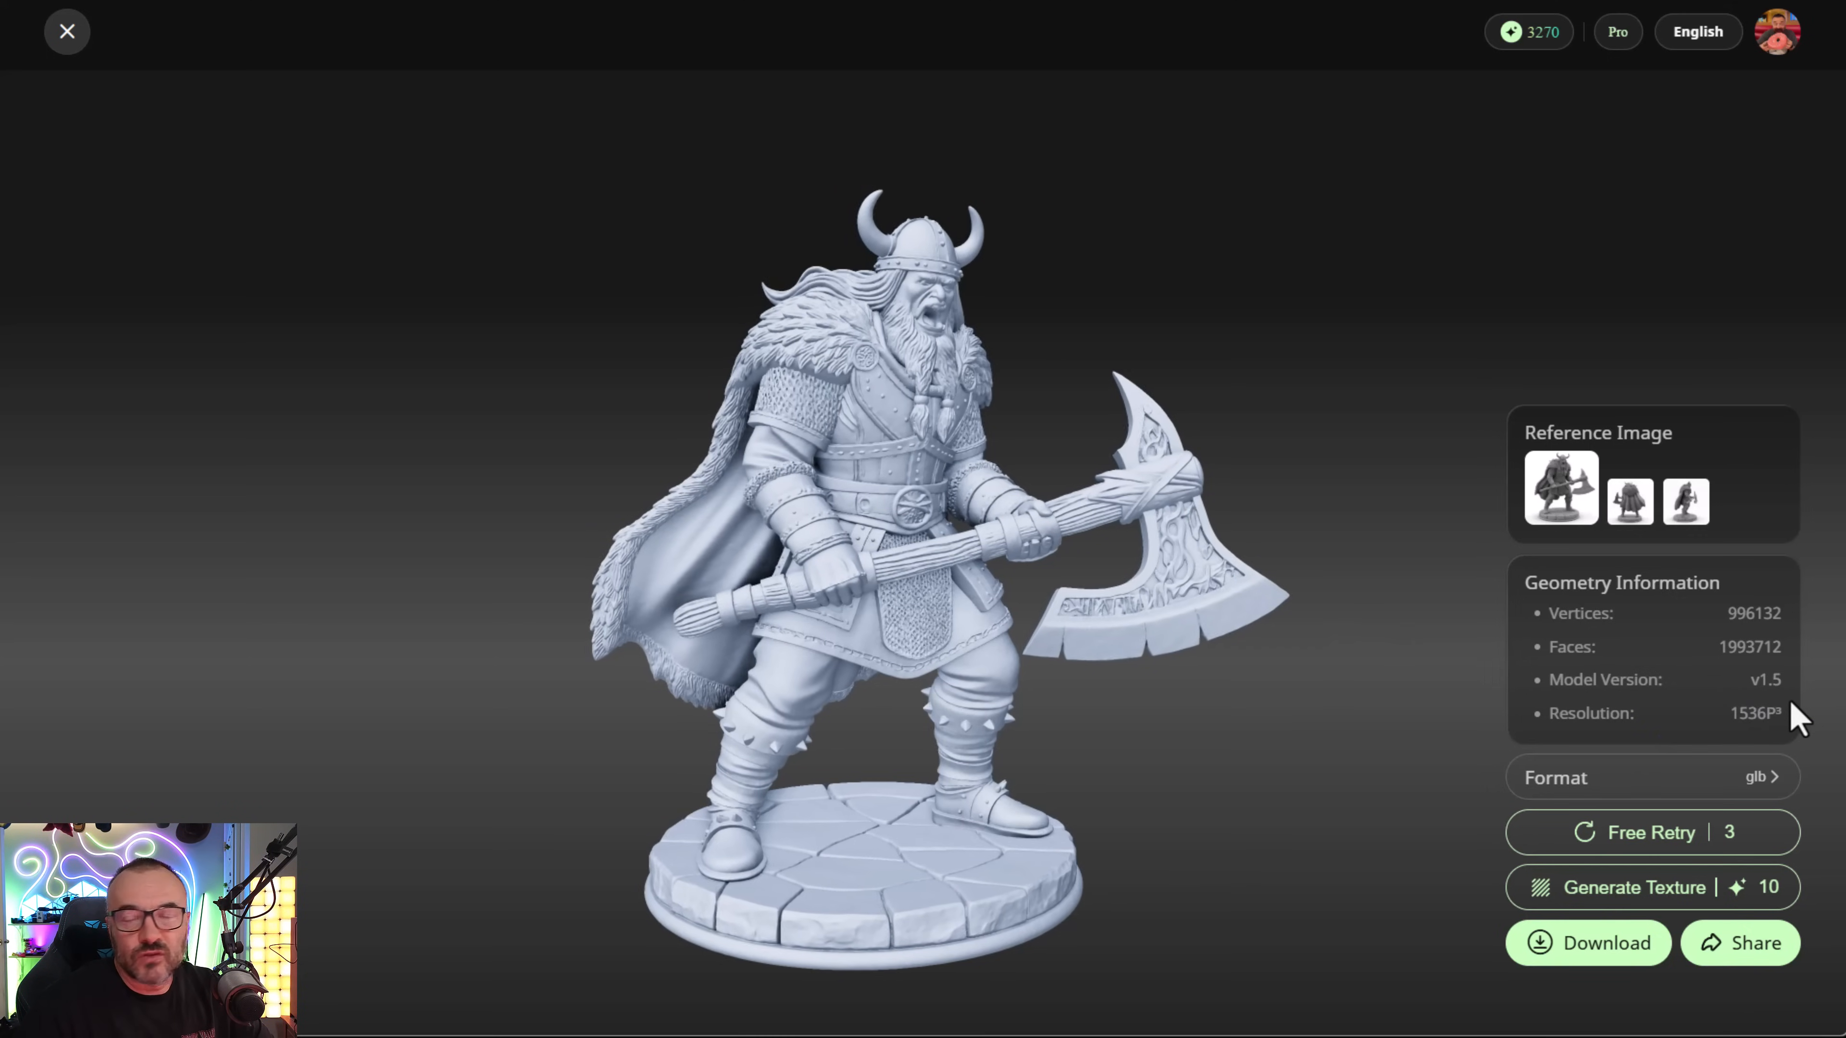
# - Examine the 1536P³ Viking model from the front and from behind
pyautogui.moveTo(925, 572); pyautogui.dragTo(710, 630)
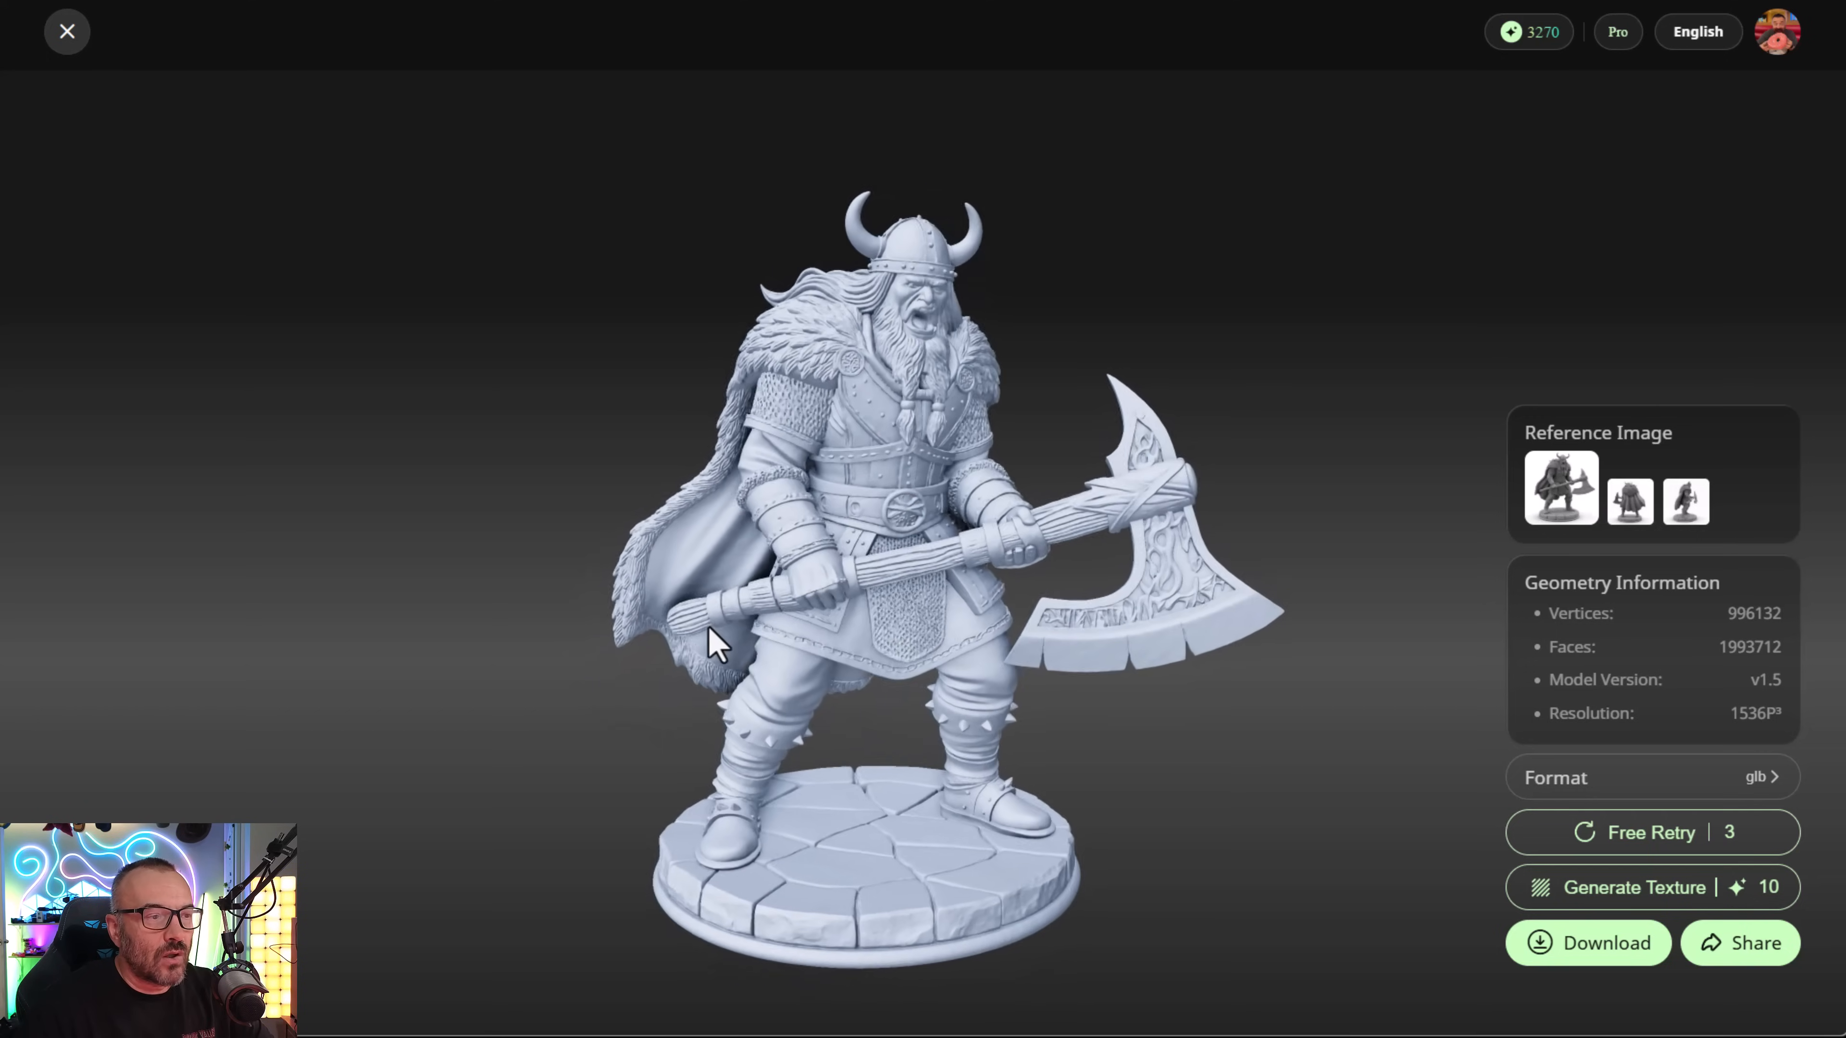
pyautogui.scroll(3, 872, 331)
pyautogui.moveTo(1126, 570); pyautogui.dragTo(808, 647)
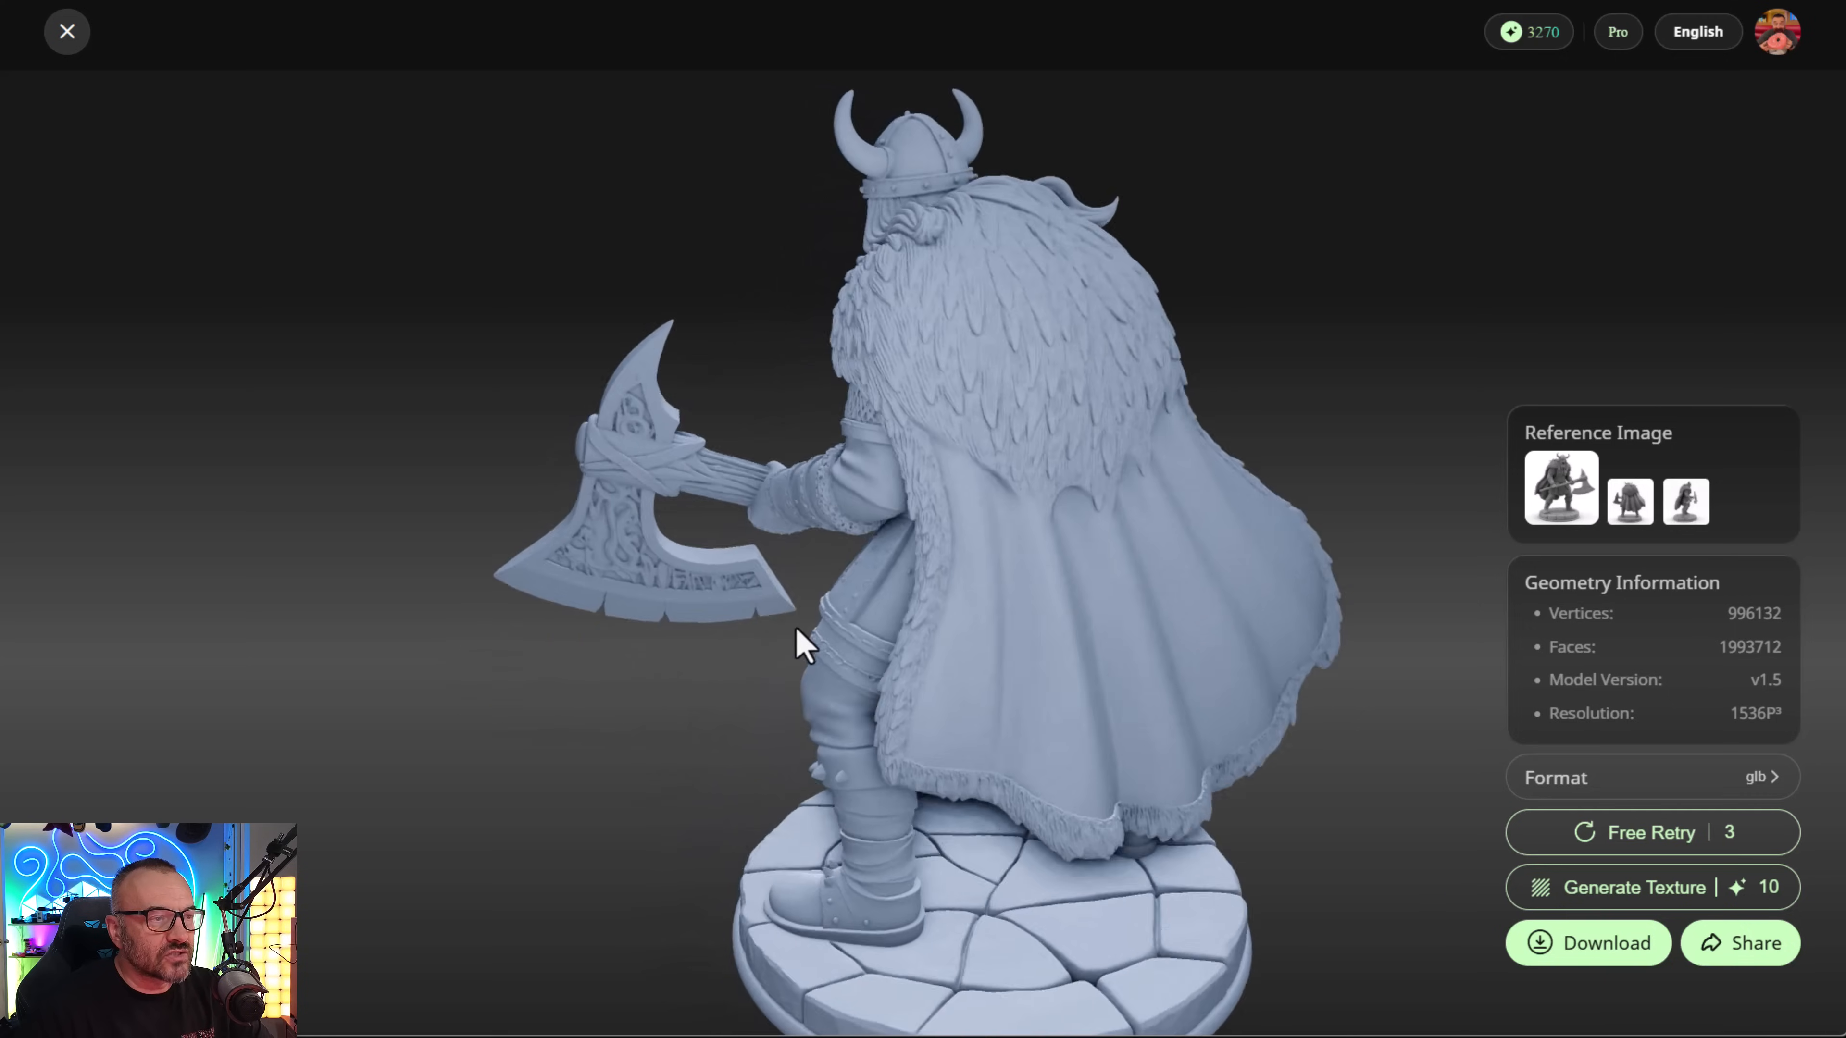
pyautogui.scroll(3, 981, 189)
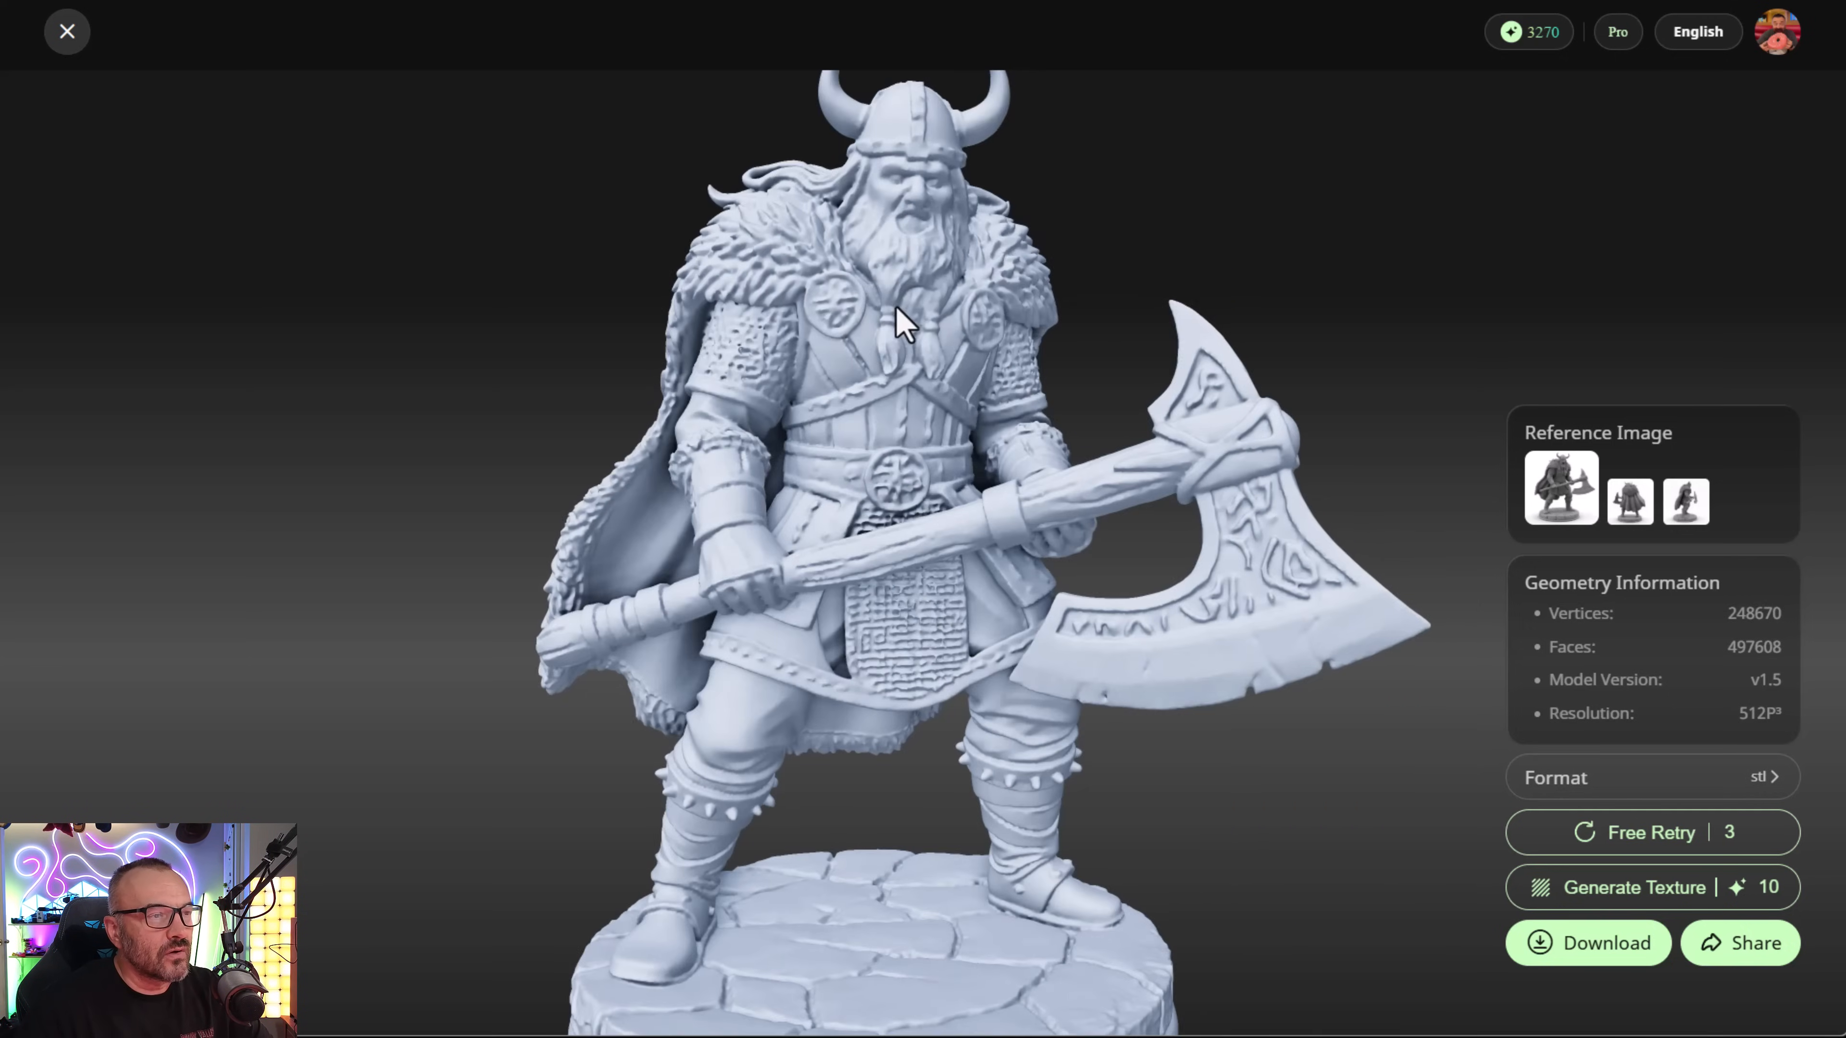
# - Compare the fur cloak's back on the 512P³ and 1536P³ Viking models, ending on the 1536P³ front view
pyautogui.moveTo(898, 309); pyautogui.dragTo(1150, 420)
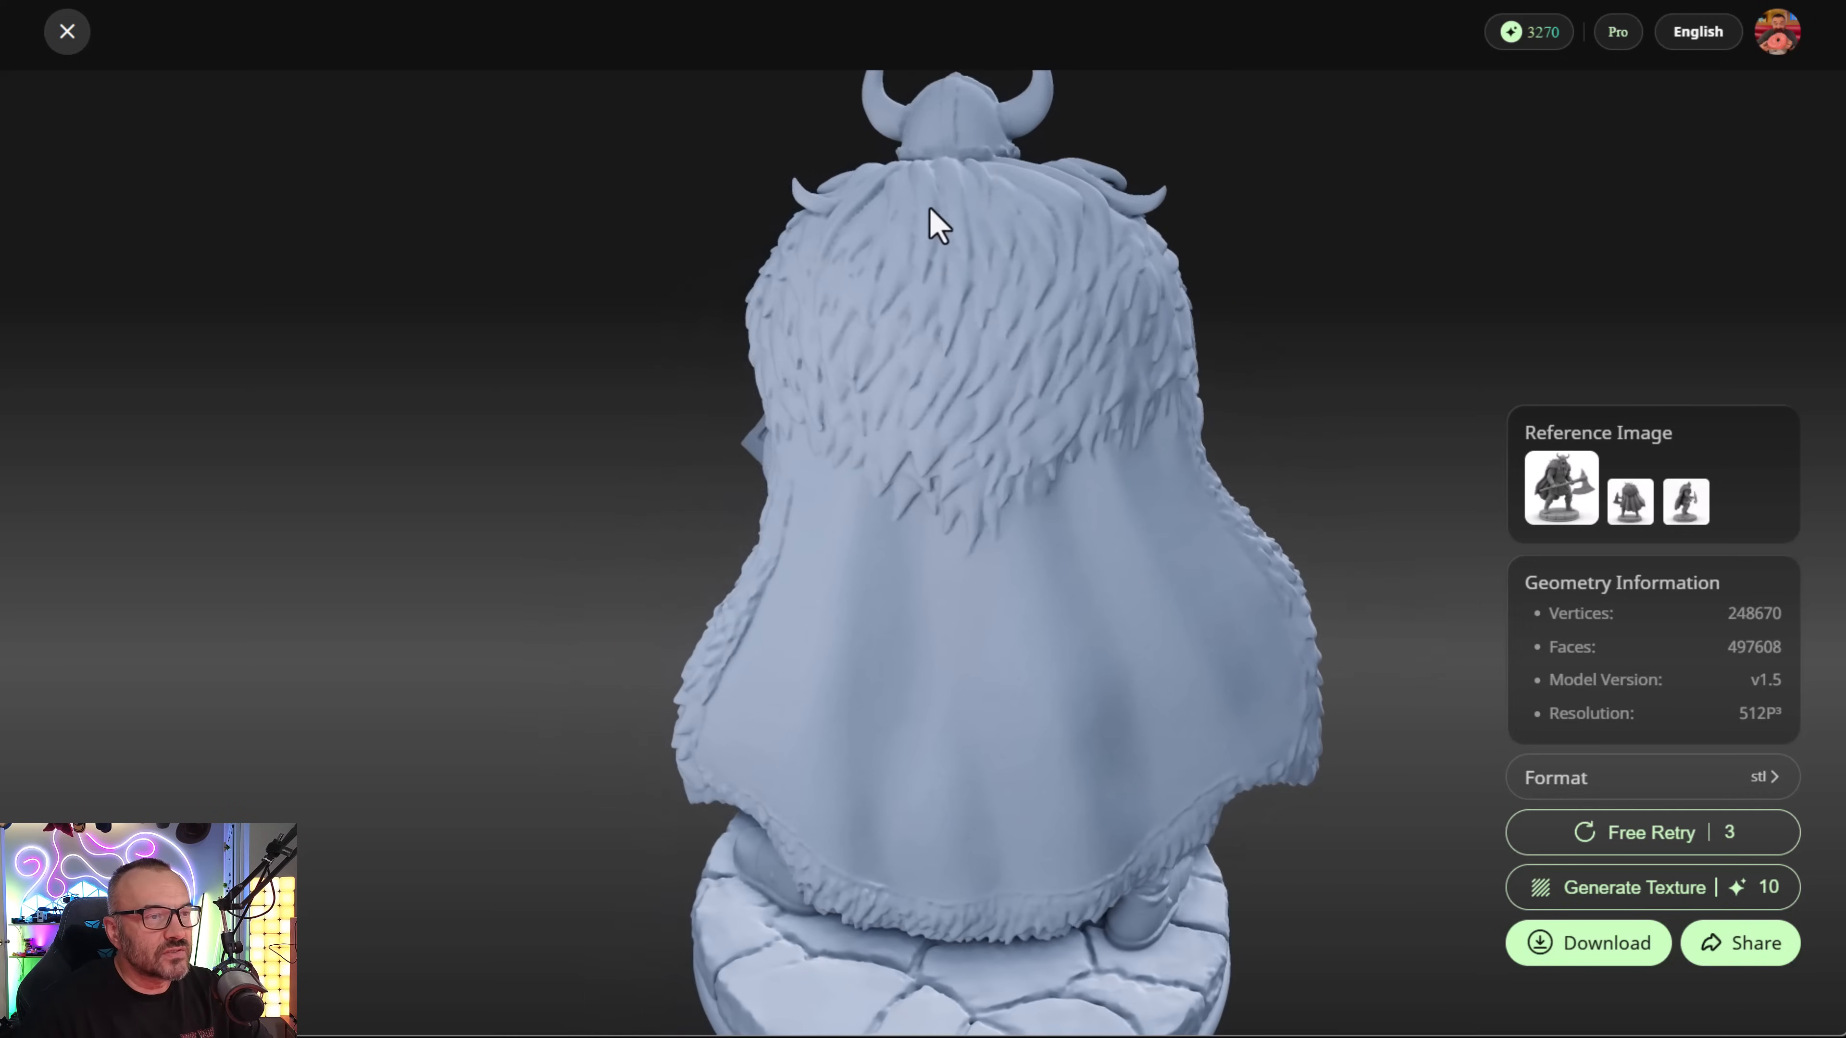
pyautogui.scroll(2, 937, 275)
pyautogui.moveTo(930, 284); pyautogui.dragTo(948, 330)
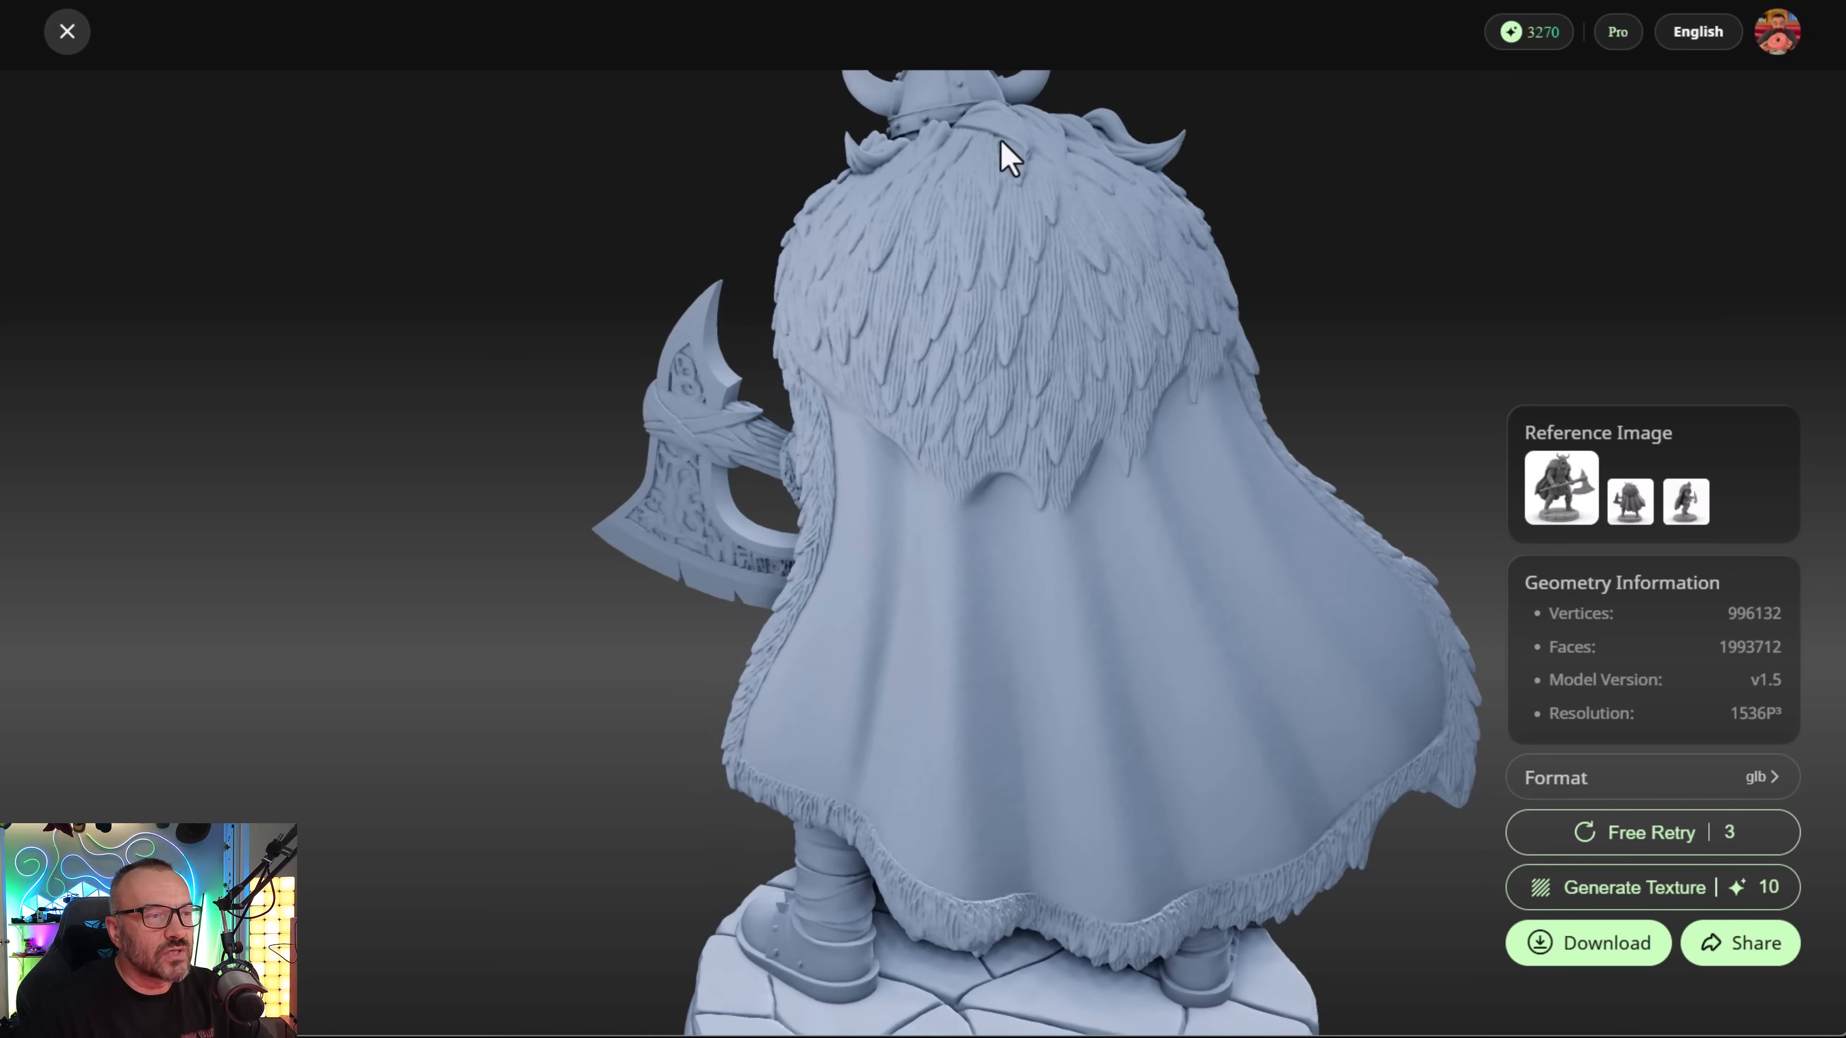
pyautogui.moveTo(1218, 451); pyautogui.dragTo(960, 392)
pyautogui.moveTo(938, 163); pyautogui.dragTo(1080, 446)
pyautogui.moveTo(815, 627); pyautogui.dragTo(947, 710)
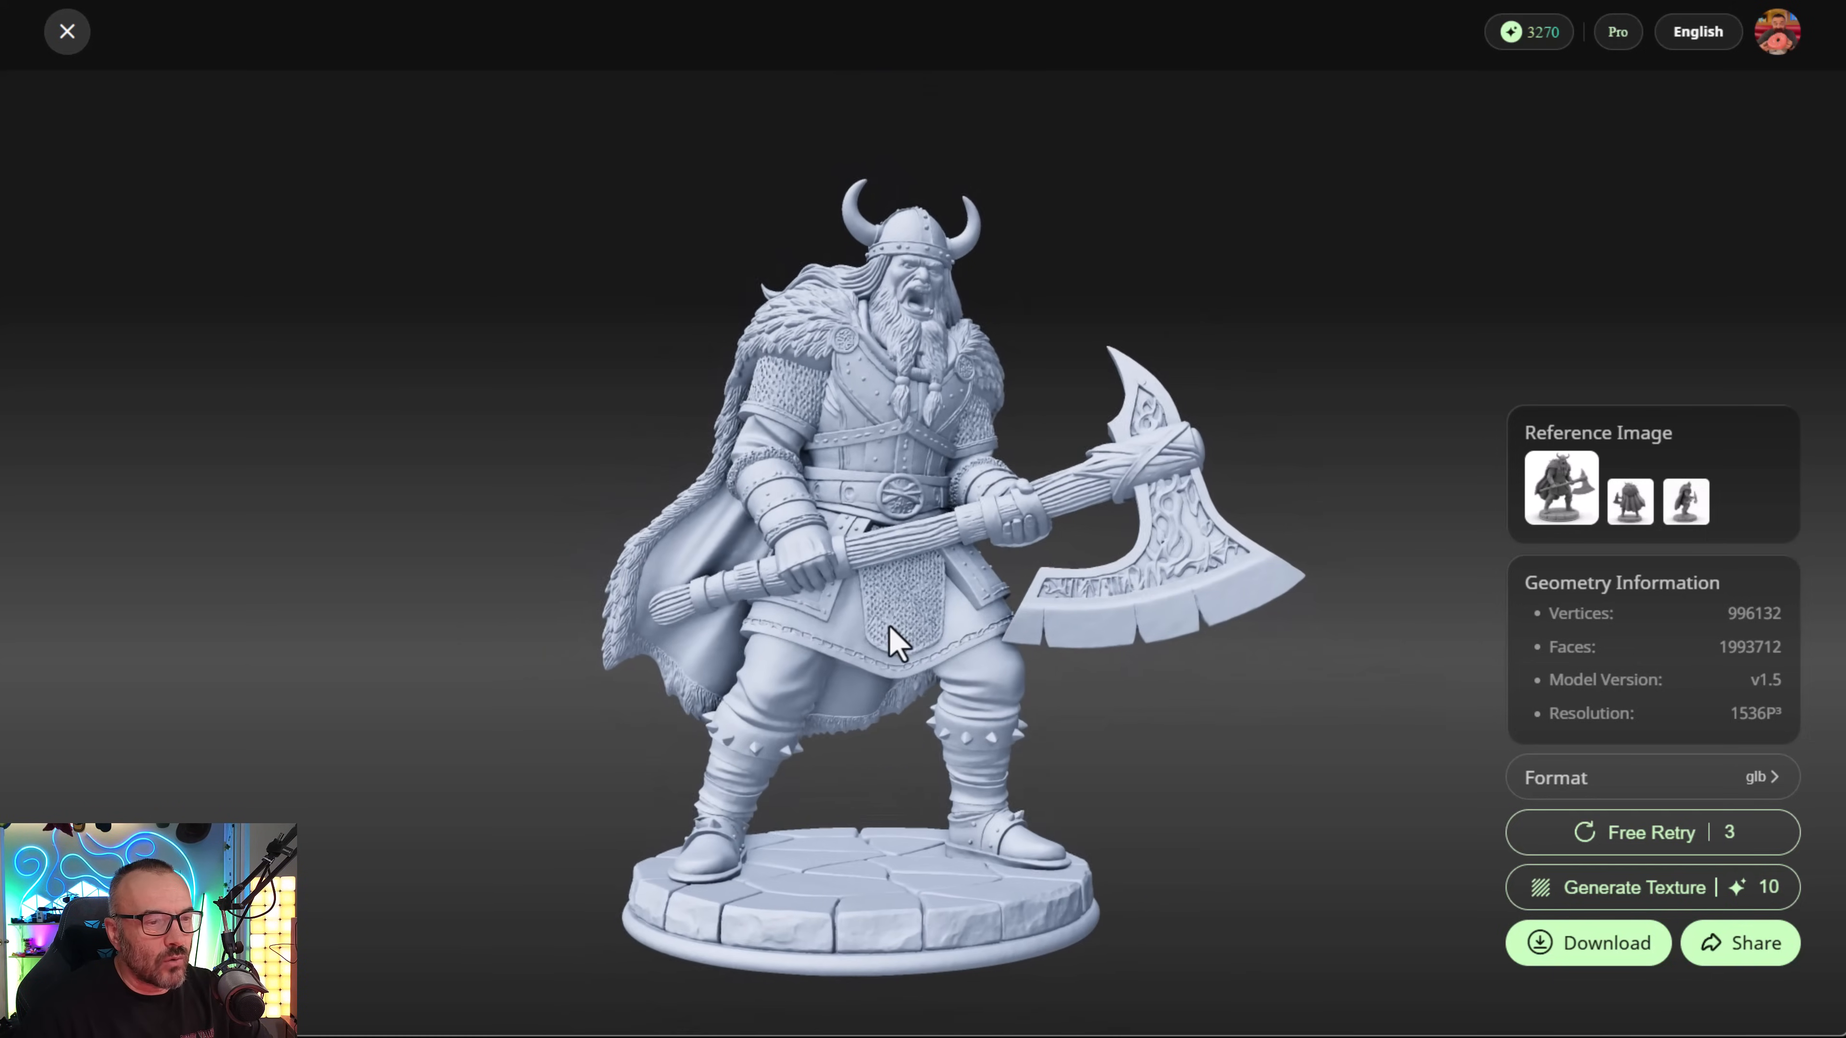
pyautogui.moveTo(878, 627); pyautogui.dragTo(872, 598)
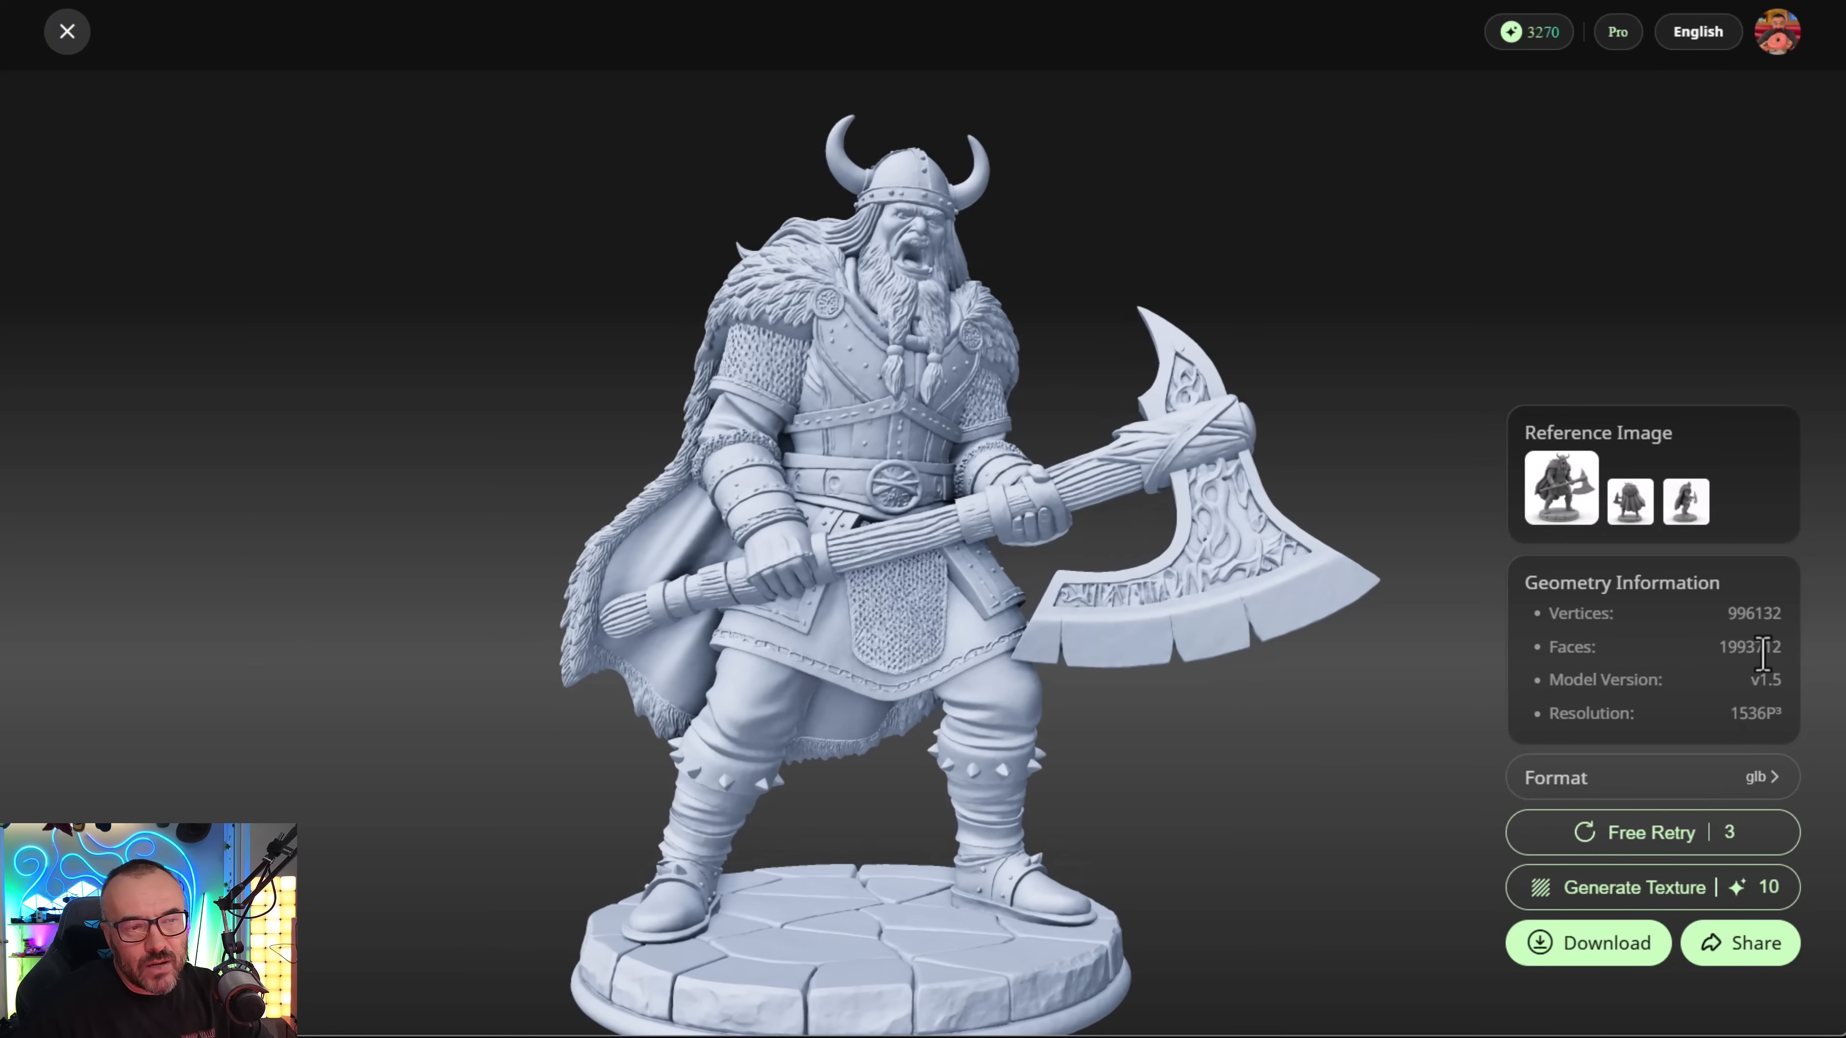
# - Compare the face counts of the 1536P³ and 512P³ Viking models in their geometry information
pyautogui.moveTo(1773, 650); pyautogui.dragTo(1682, 646)
pyautogui.click(1758, 647)
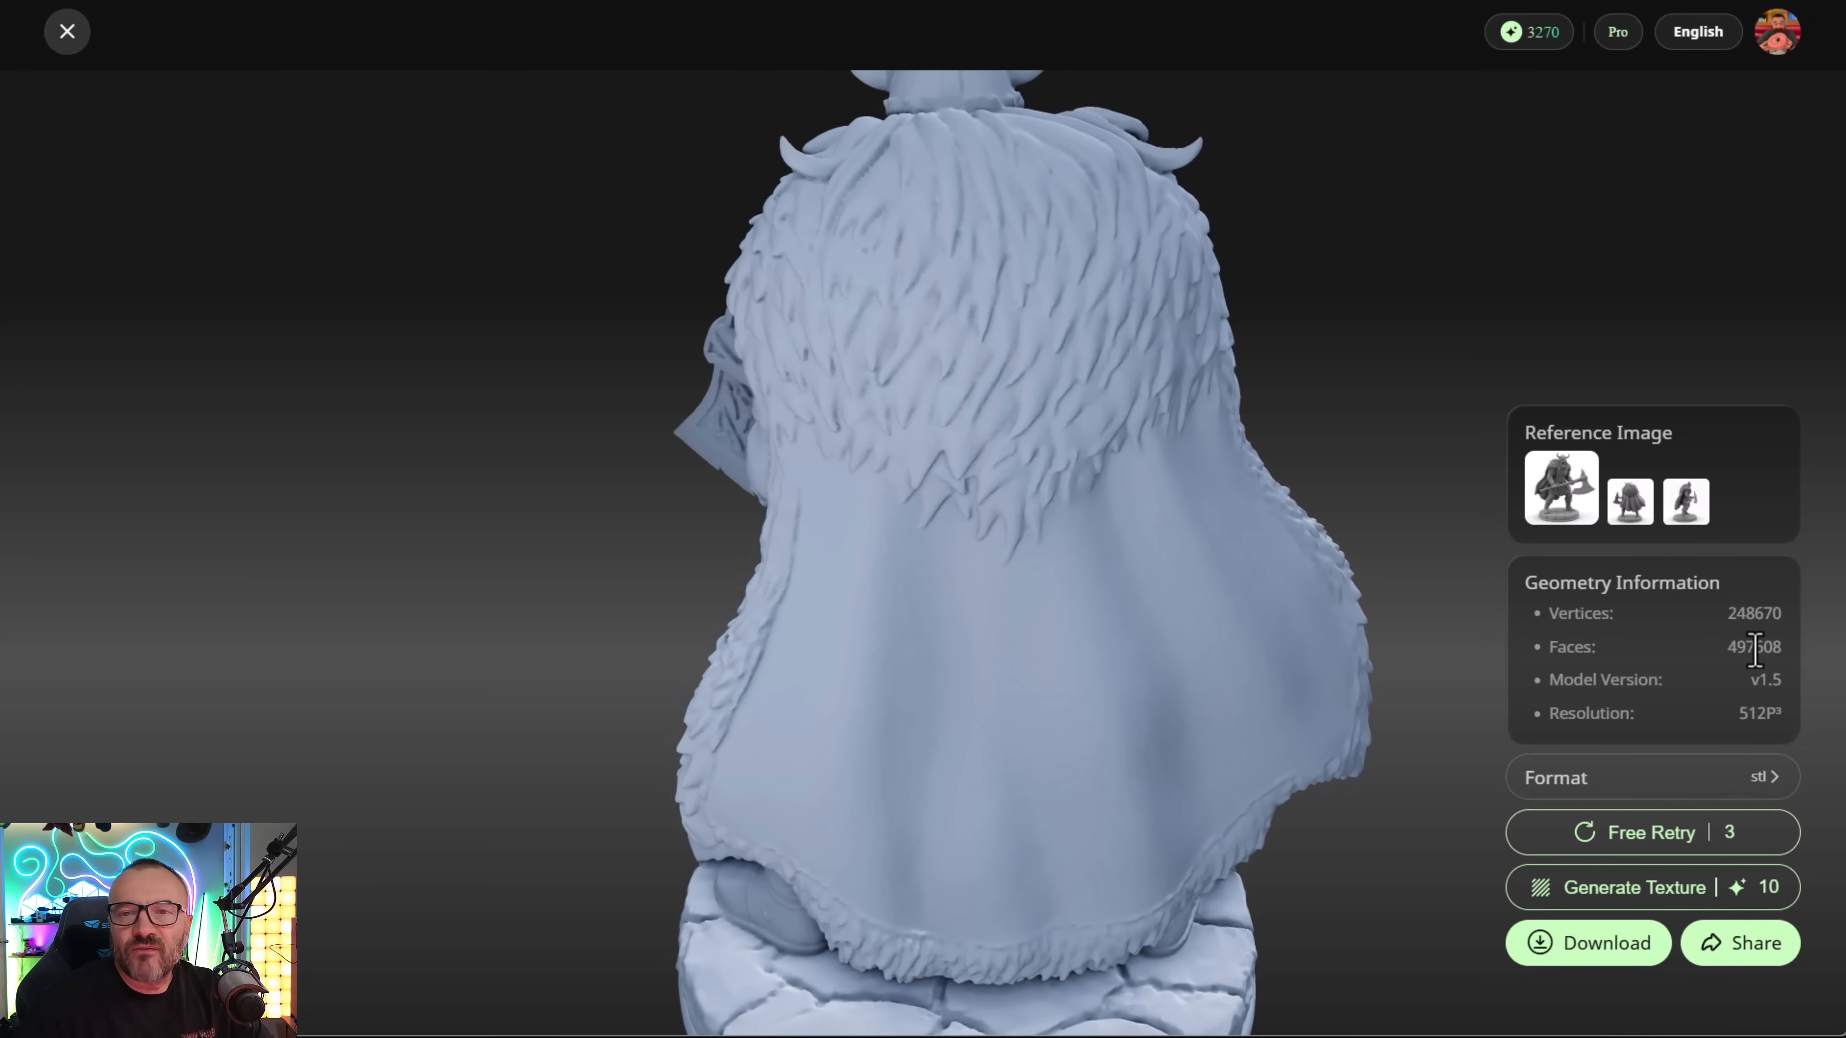
pyautogui.doubleClick(1755, 649)
pyautogui.click(1622, 626)
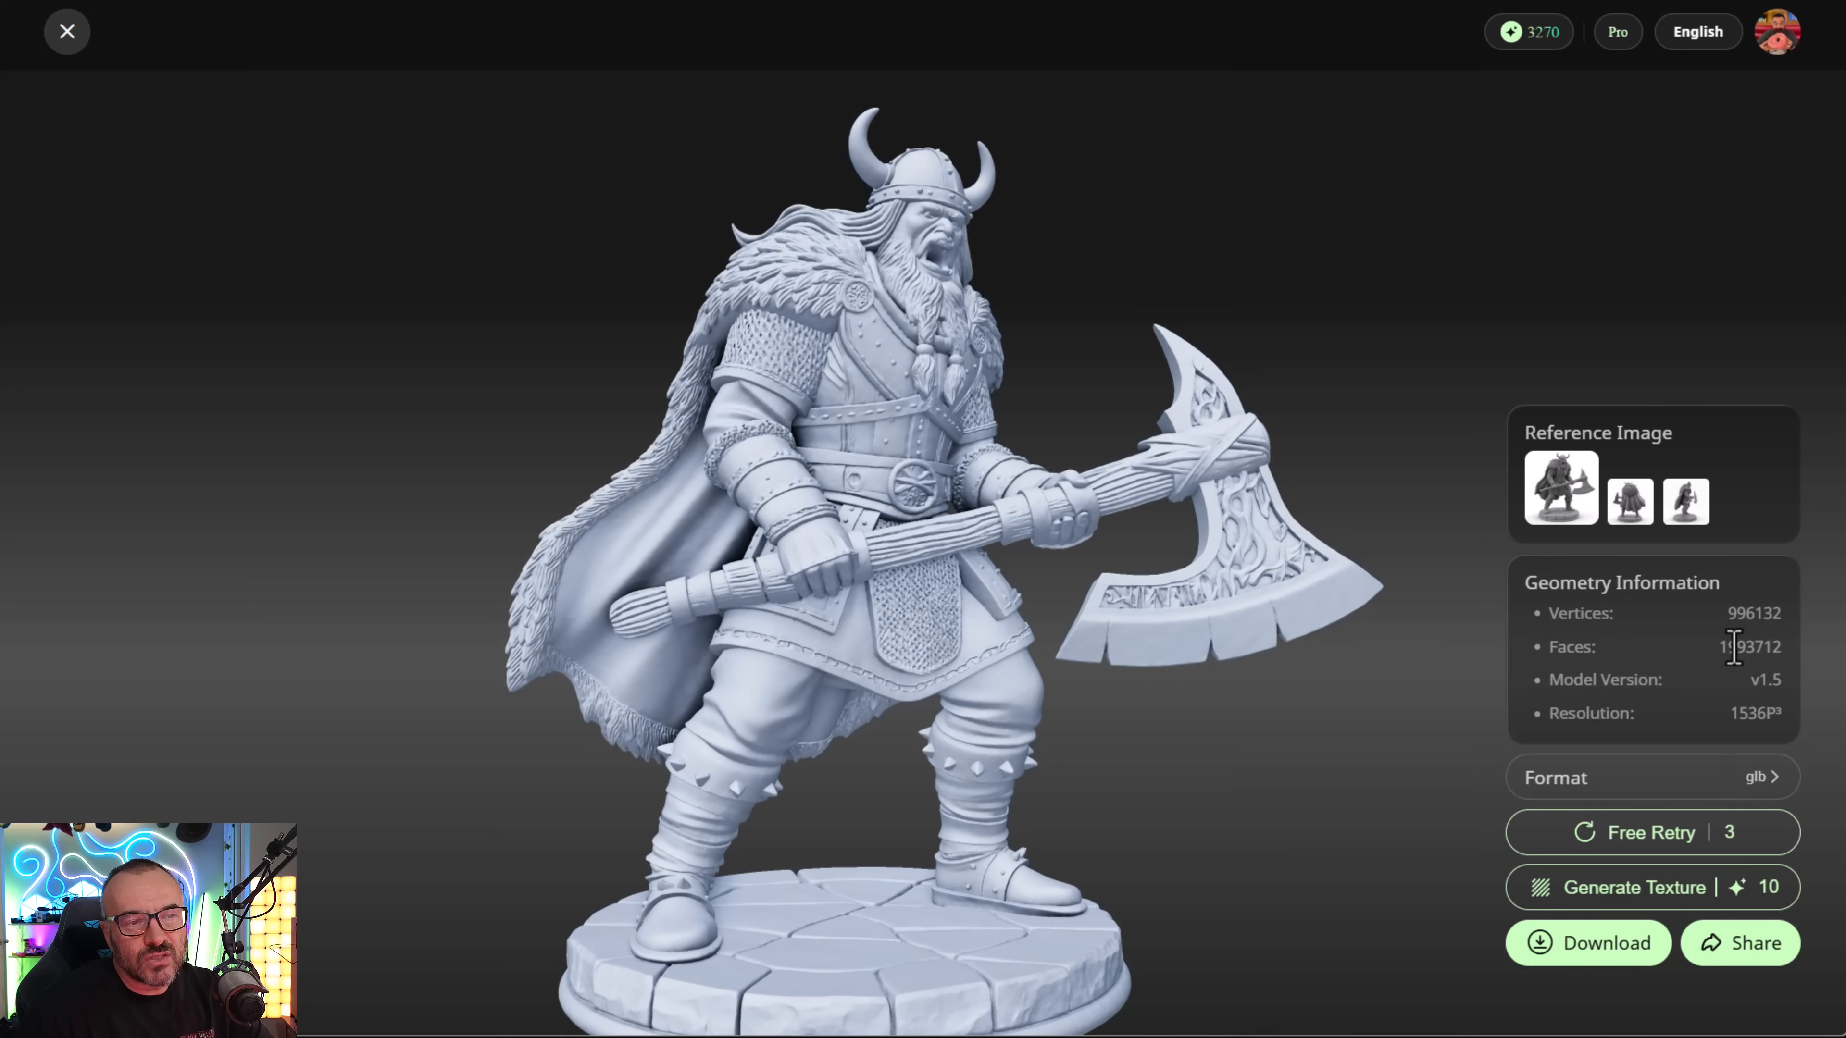
pyautogui.moveTo(1725, 647); pyautogui.dragTo(1748, 649)
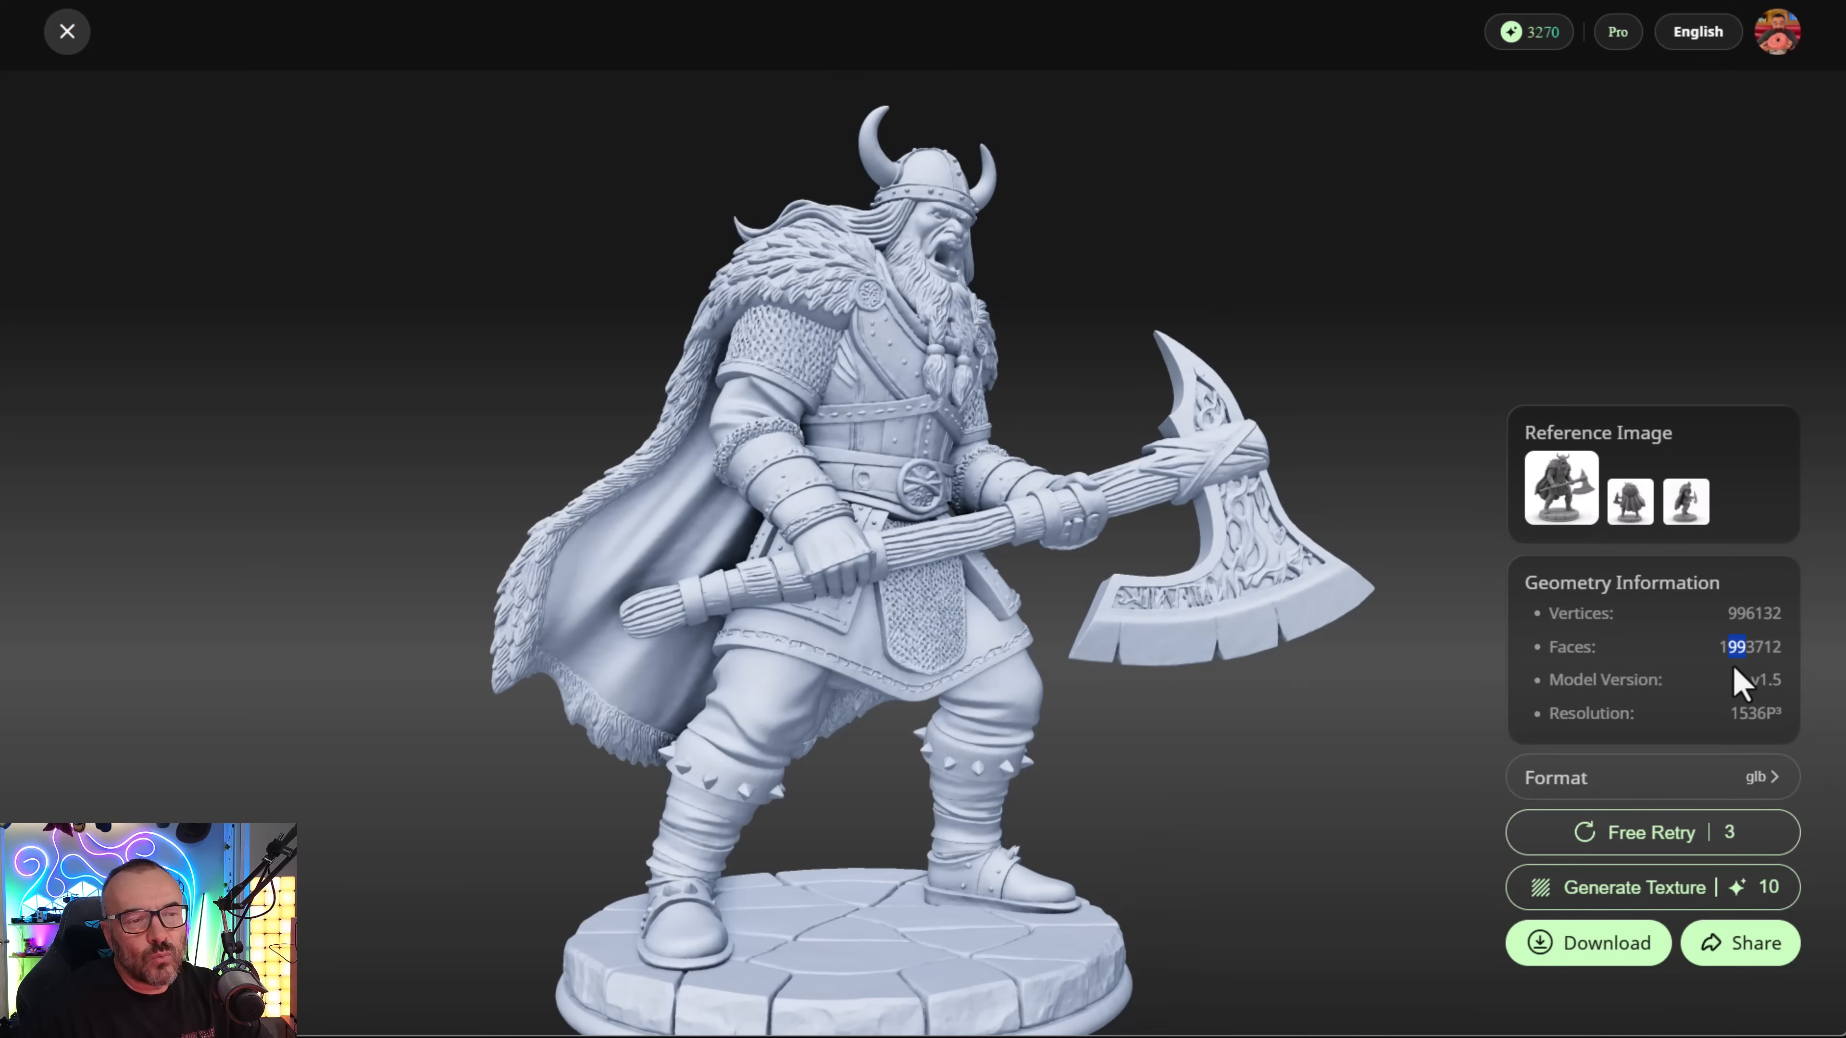
pyautogui.click(1814, 662)
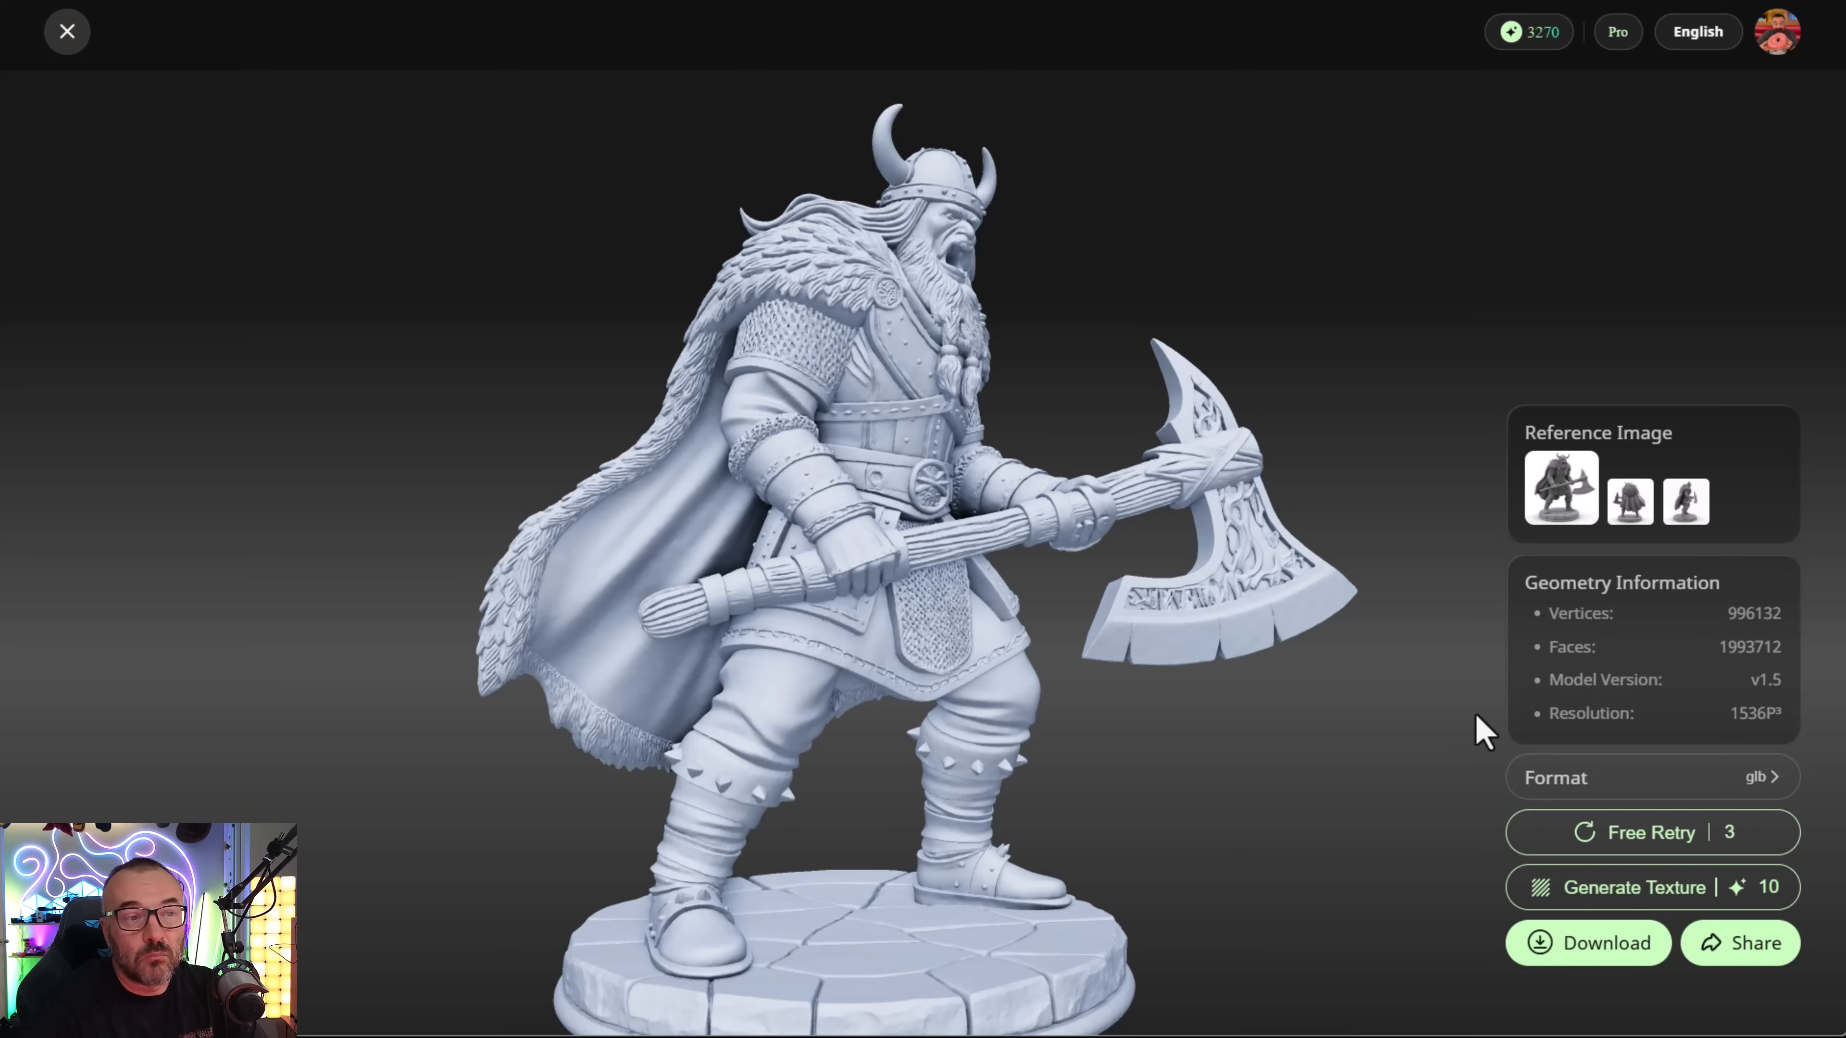
# - Inspect the 1536P³ Viking model's chainmail, belt buckle, gripping hands and carved axe up close
pyautogui.moveTo(990, 432); pyautogui.dragTo(792, 291)
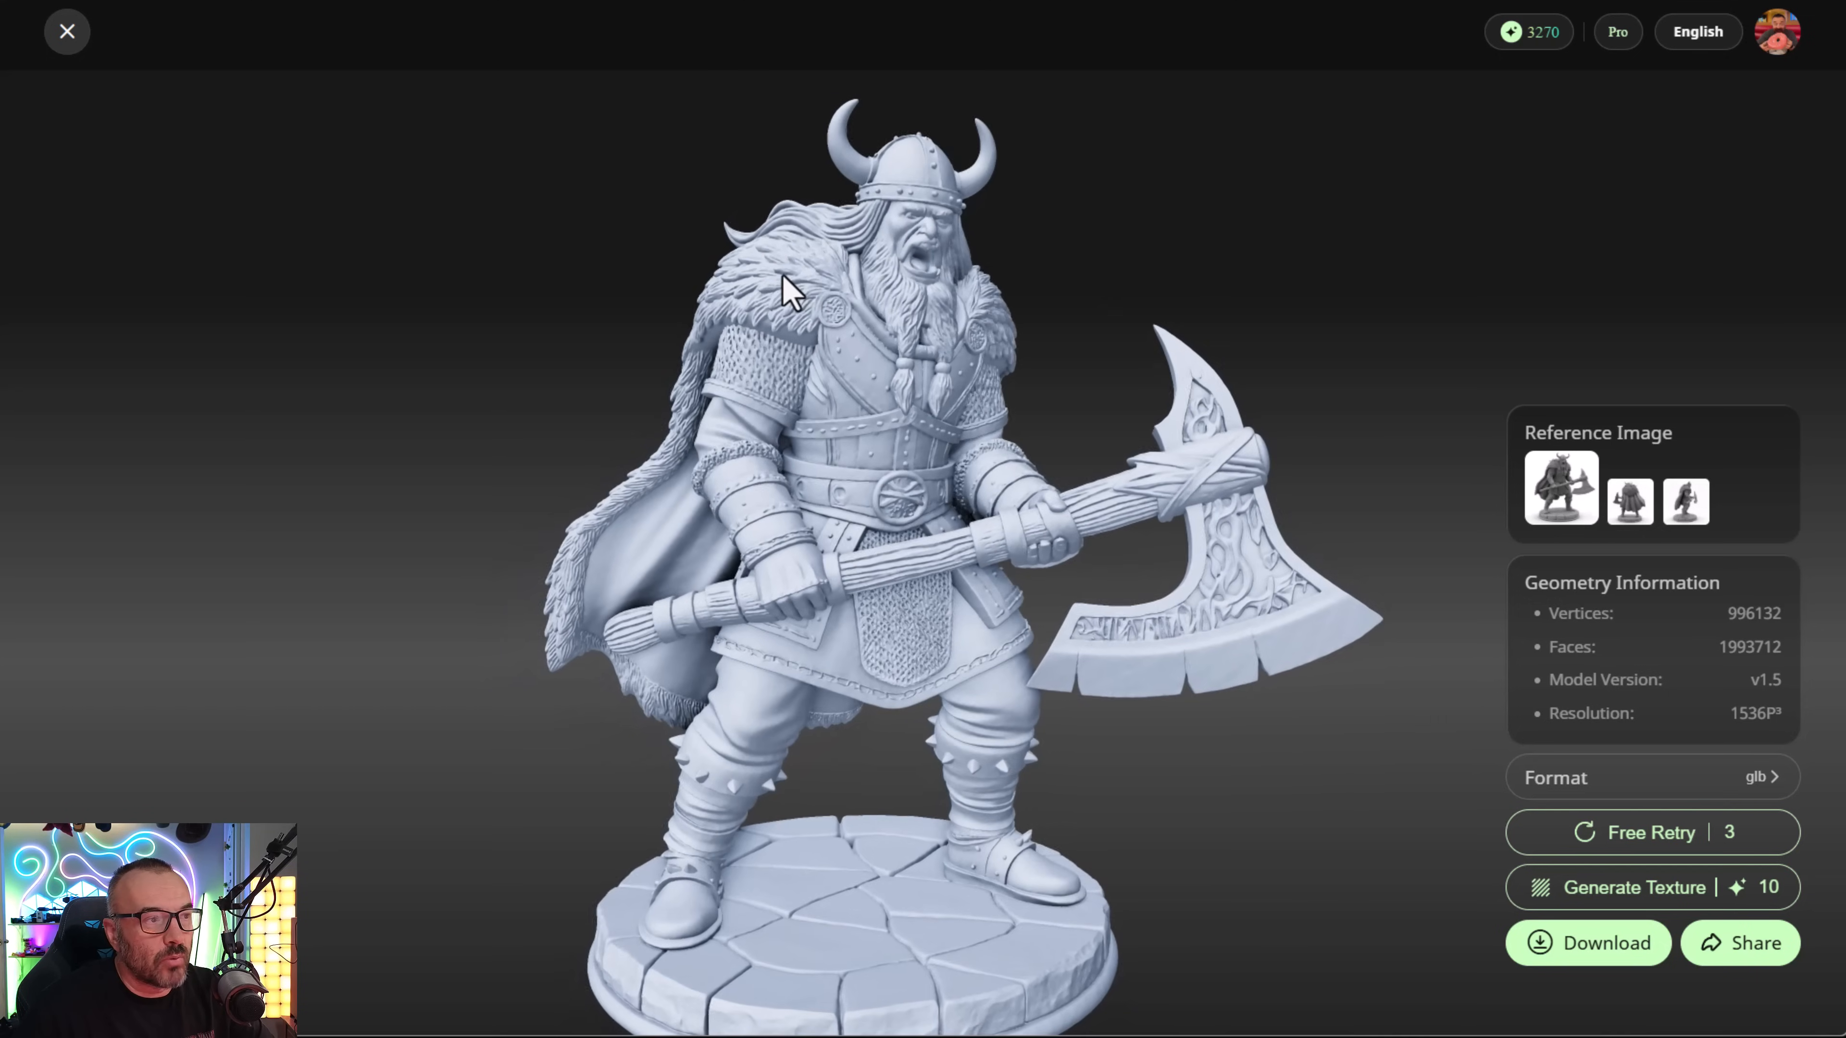
pyautogui.scroll(2, 792, 291)
pyautogui.scroll(2, 807, 428)
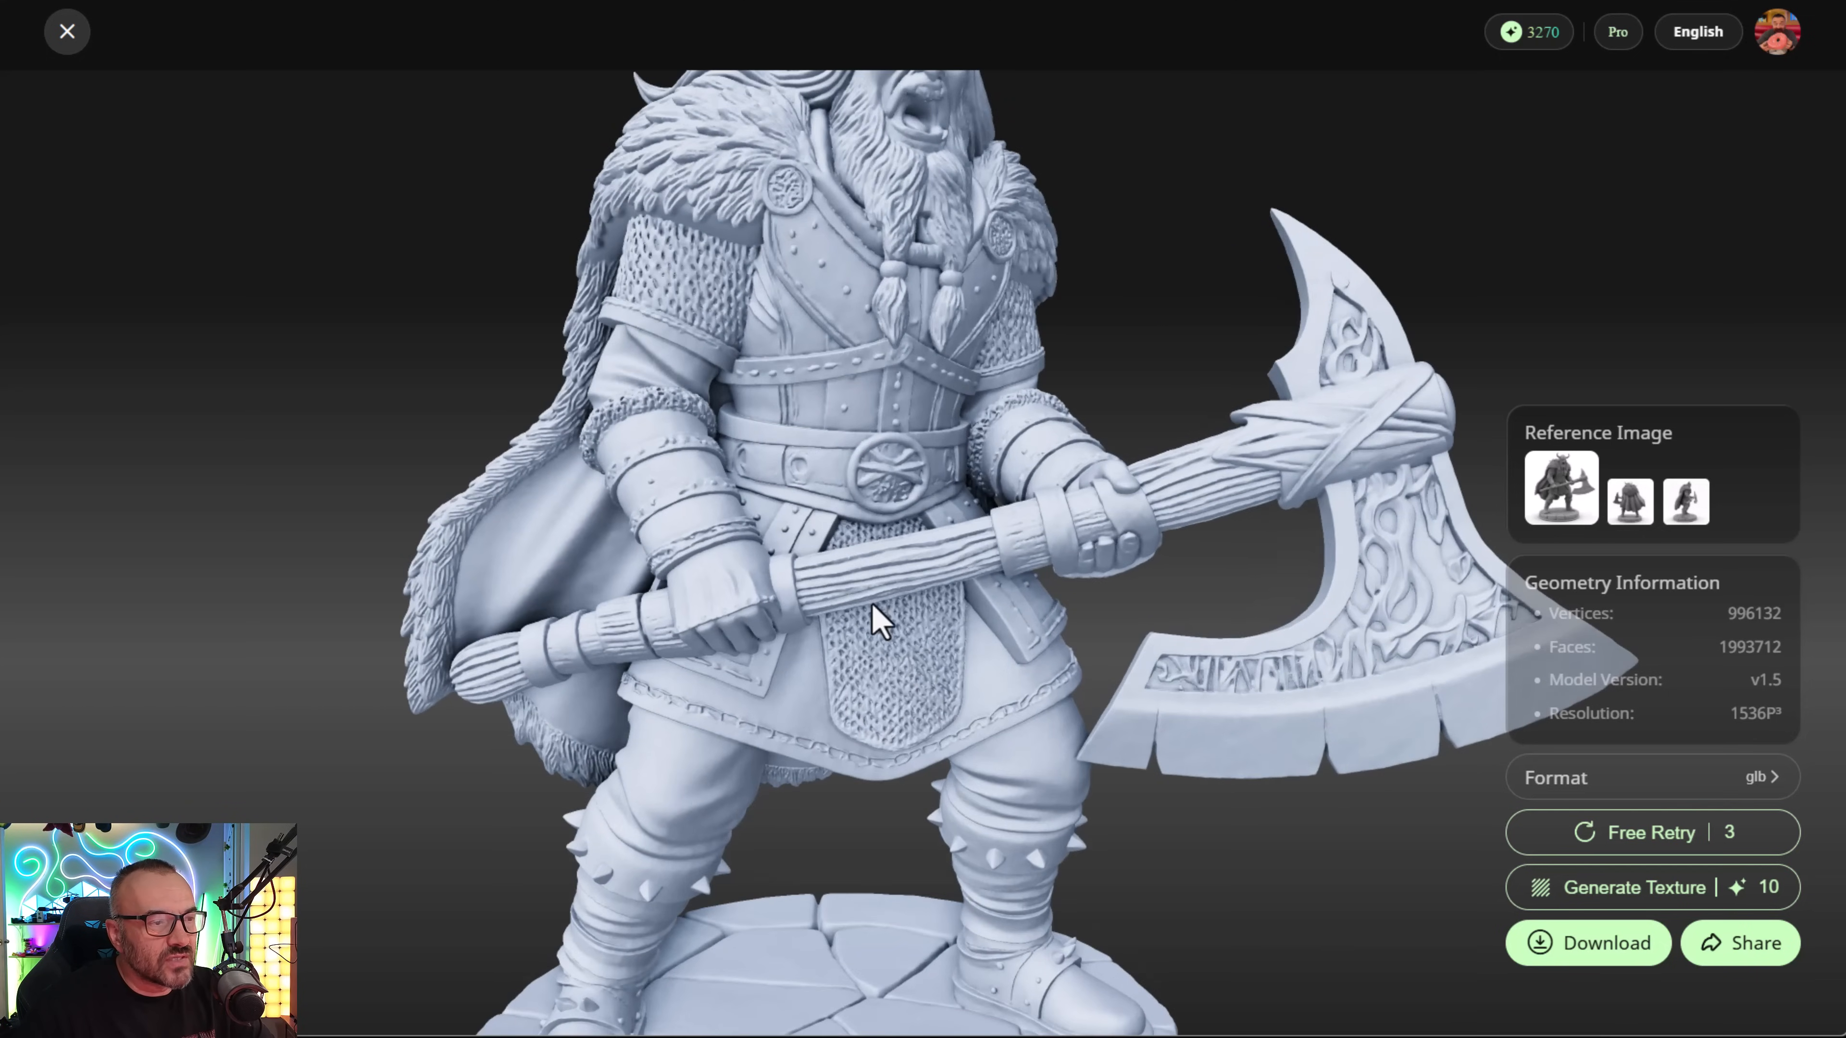
pyautogui.moveTo(771, 338); pyautogui.dragTo(878, 470)
pyautogui.scroll(3, 876, 466)
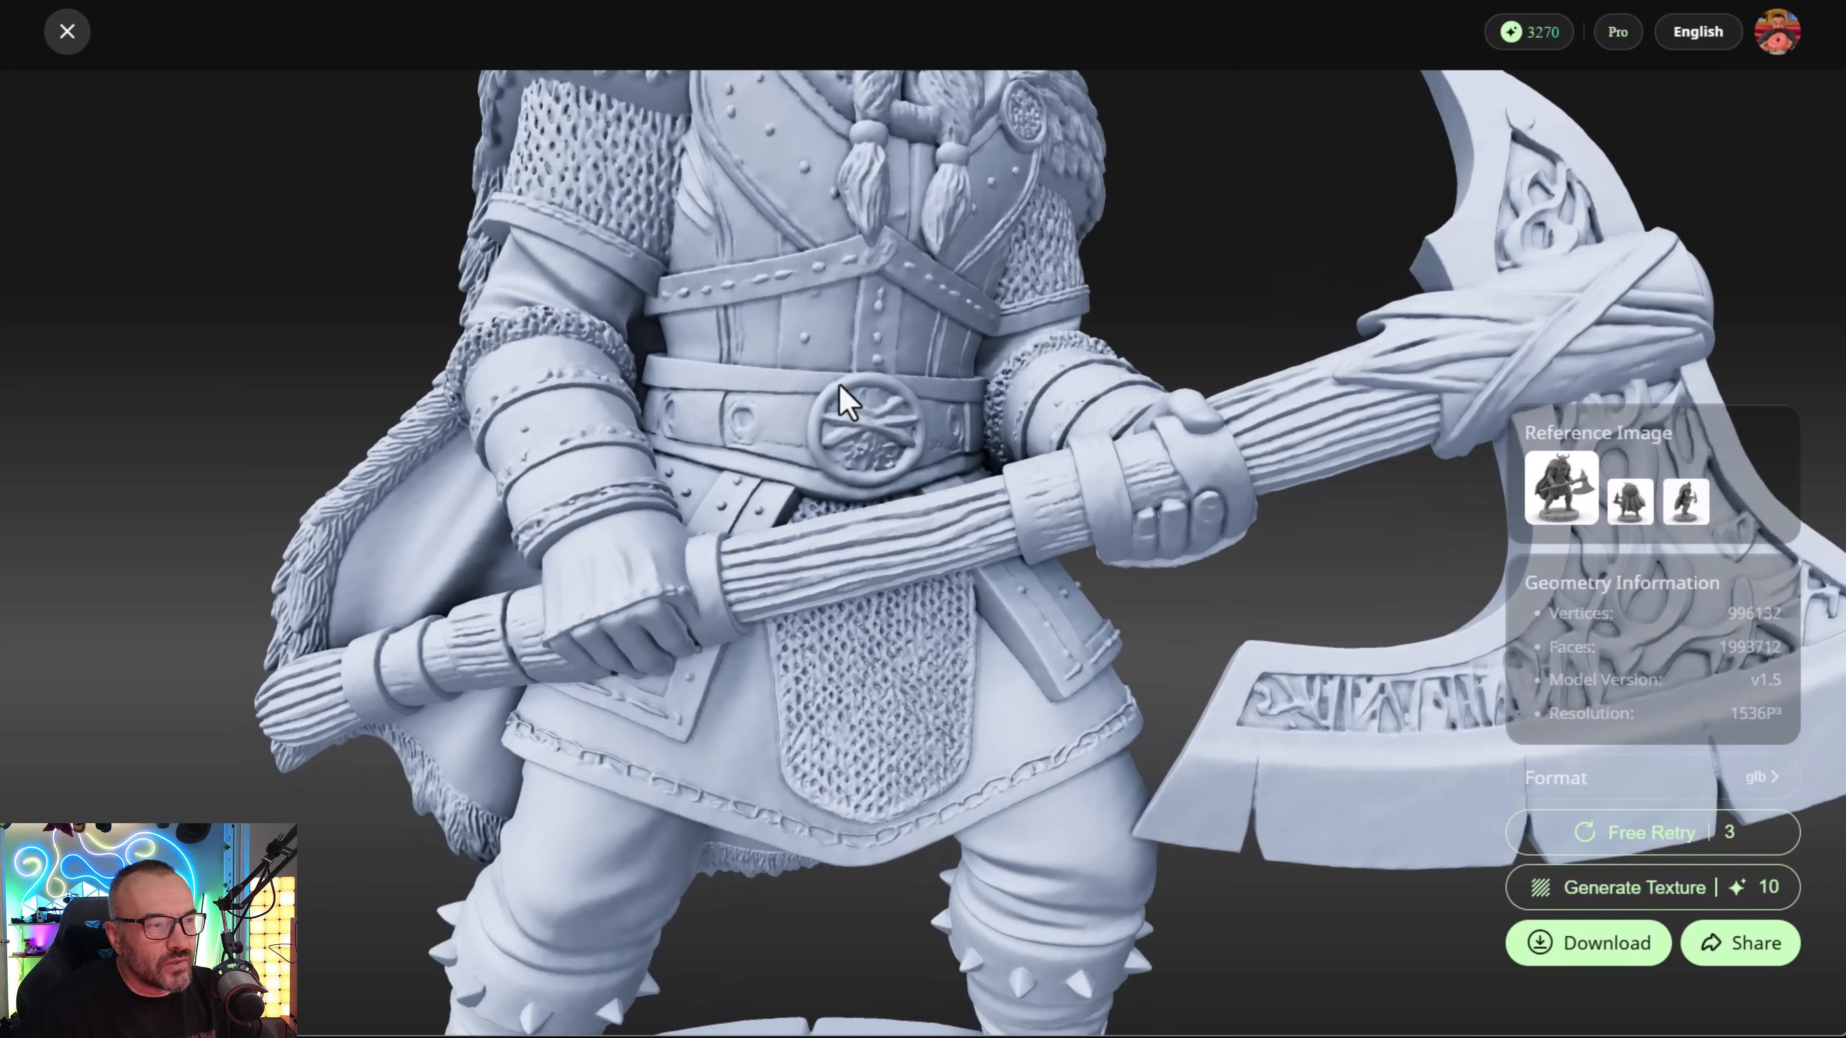
pyautogui.scroll(-5, 876, 555)
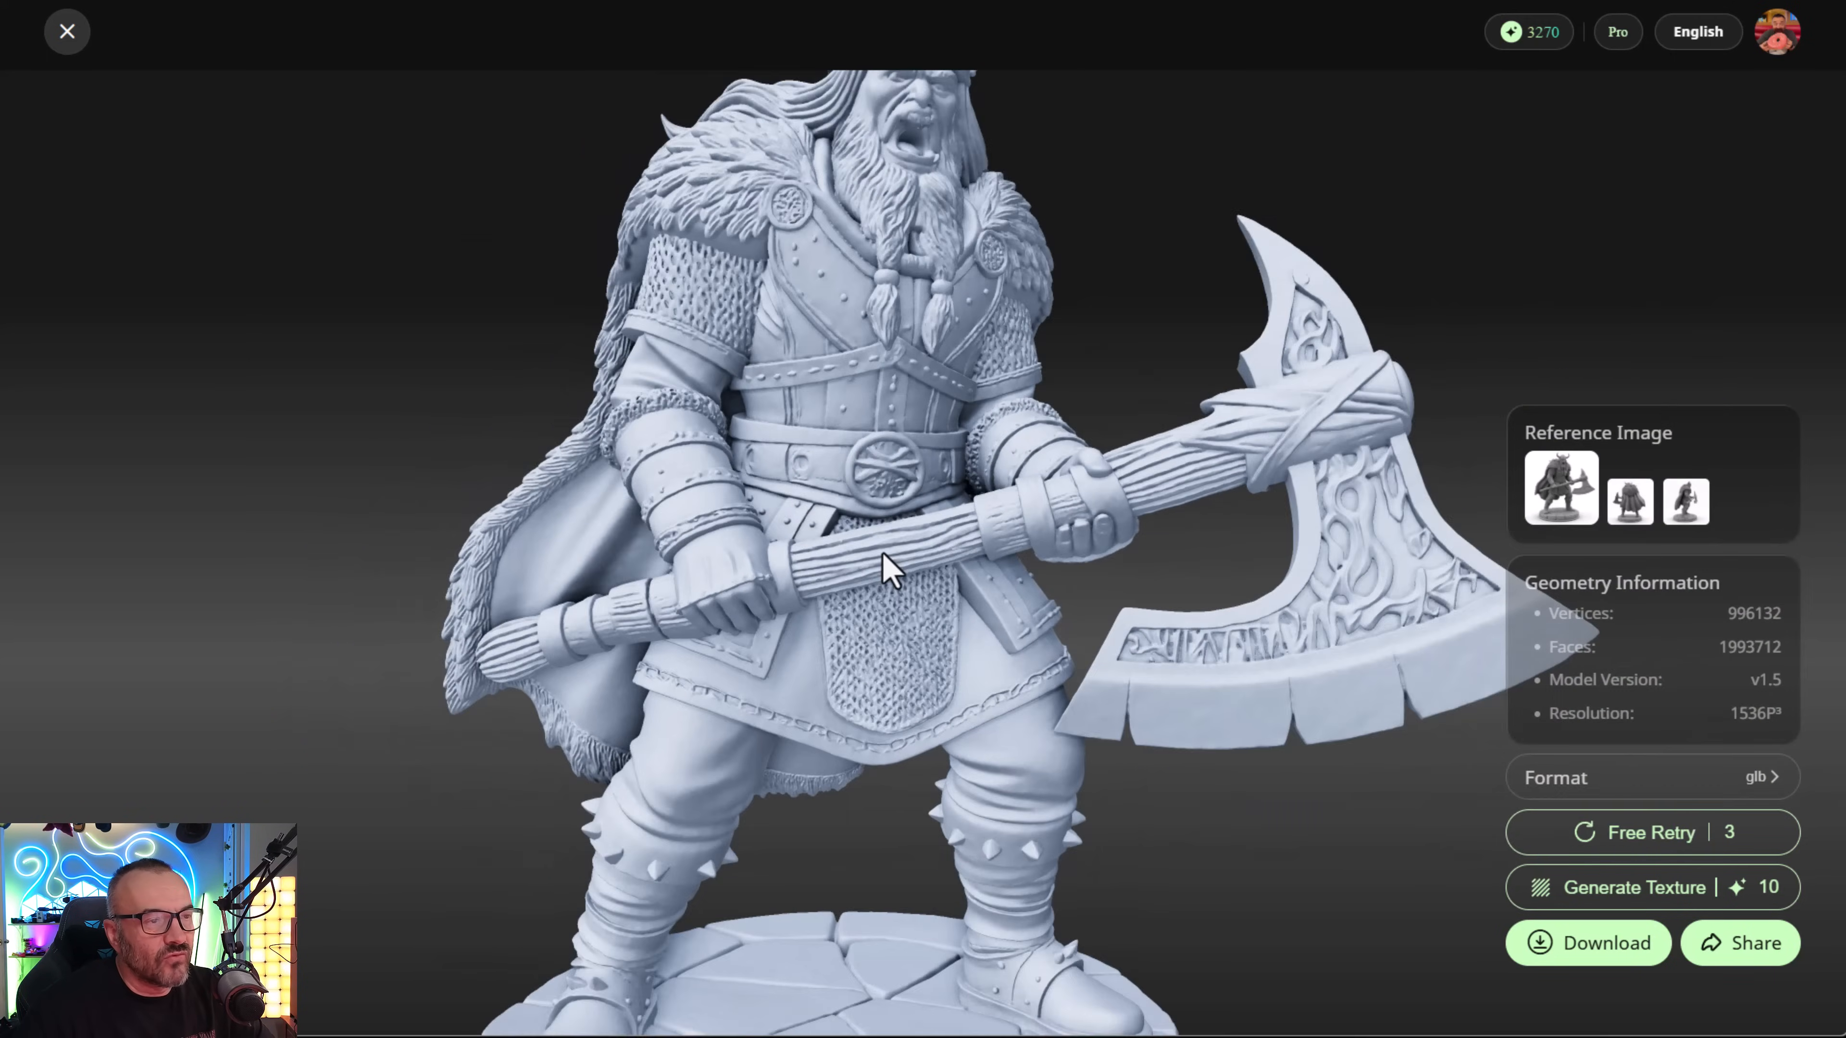
pyautogui.moveTo(882, 581); pyautogui.dragTo(906, 573)
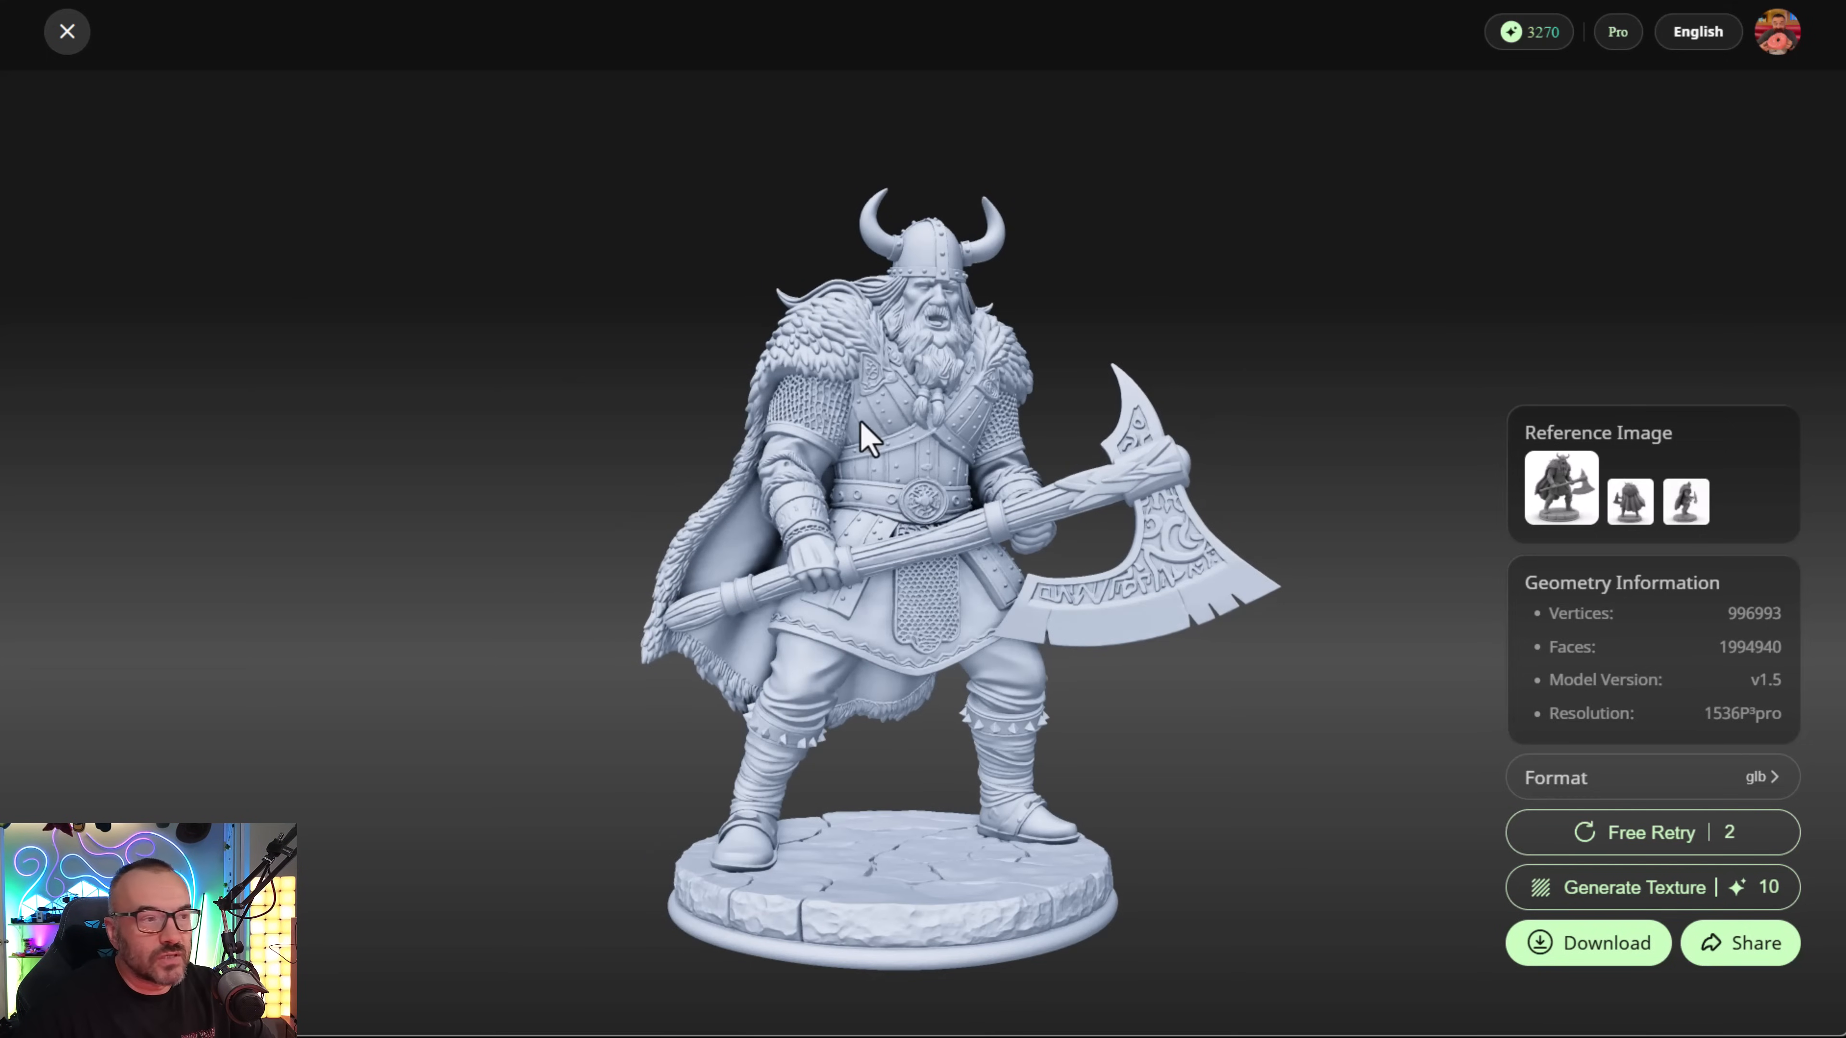
# - Examine the 1536P³pro Viking model from above, the front and the side
pyautogui.moveTo(911, 370); pyautogui.dragTo(934, 469)
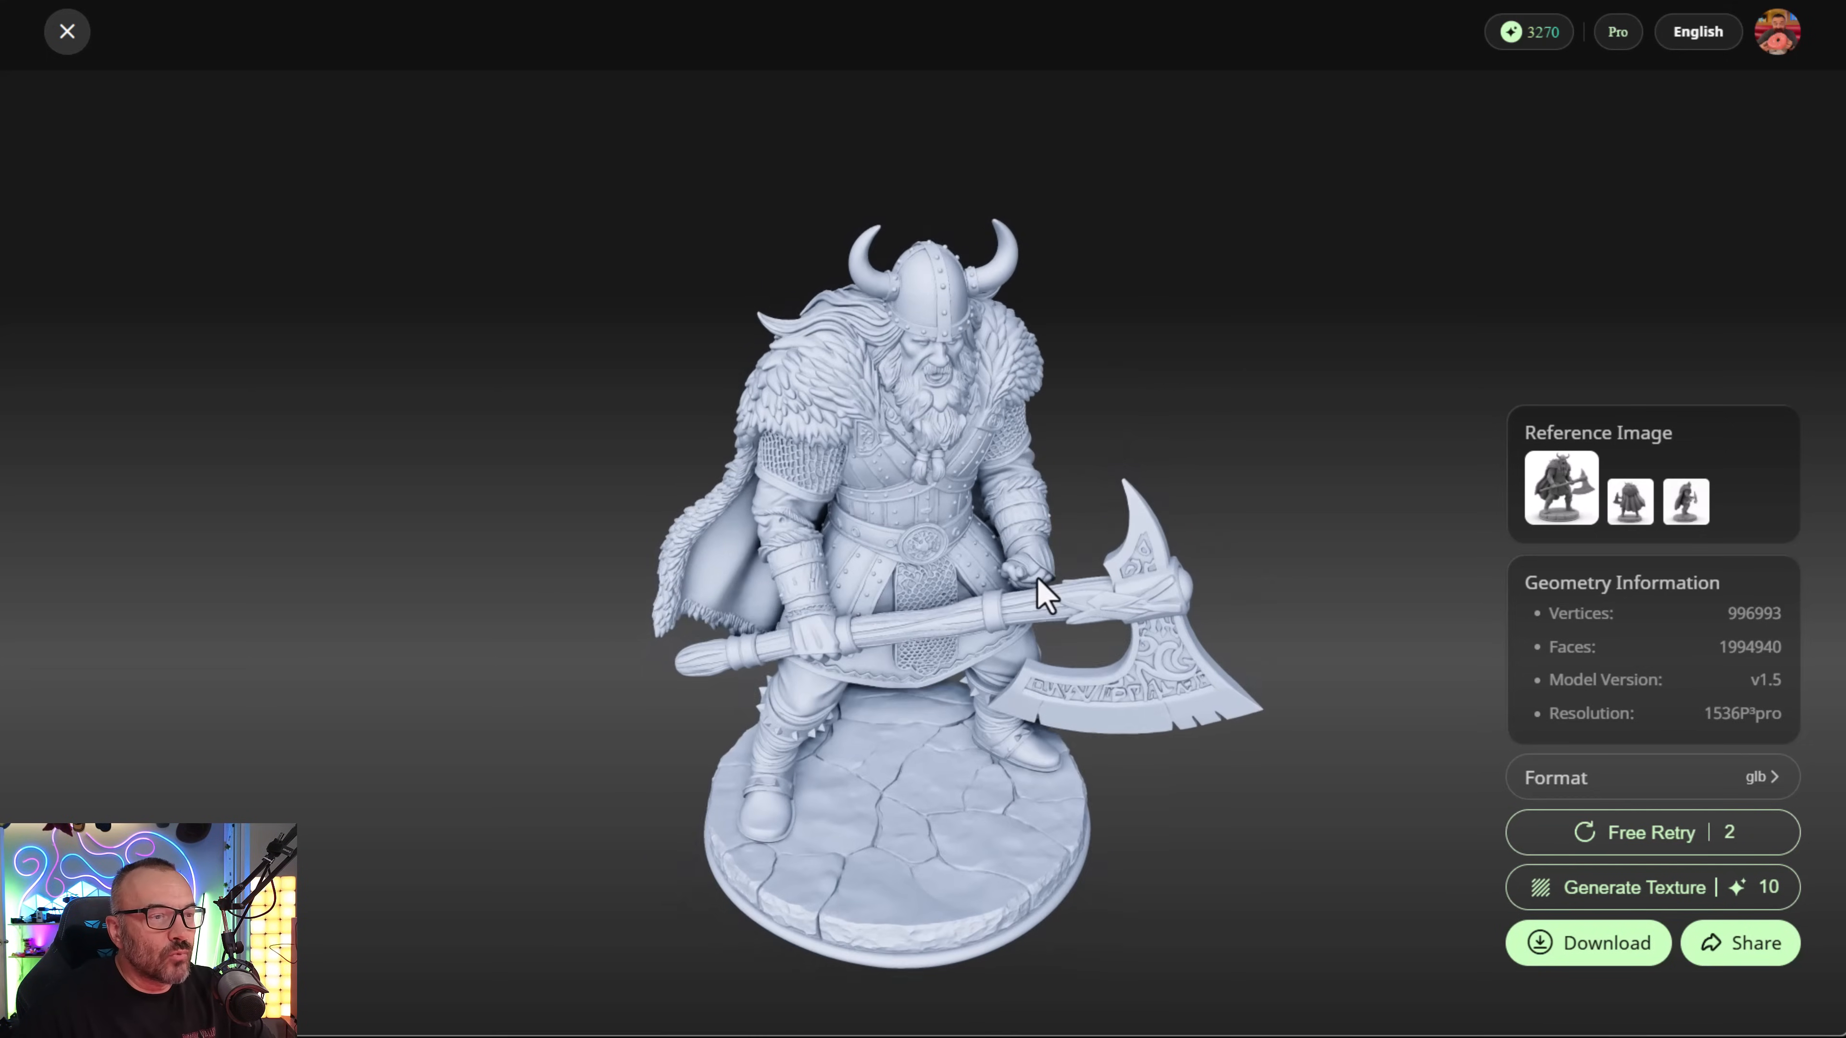
pyautogui.scroll(3, 1036, 578)
pyautogui.moveTo(1002, 610); pyautogui.dragTo(1046, 509)
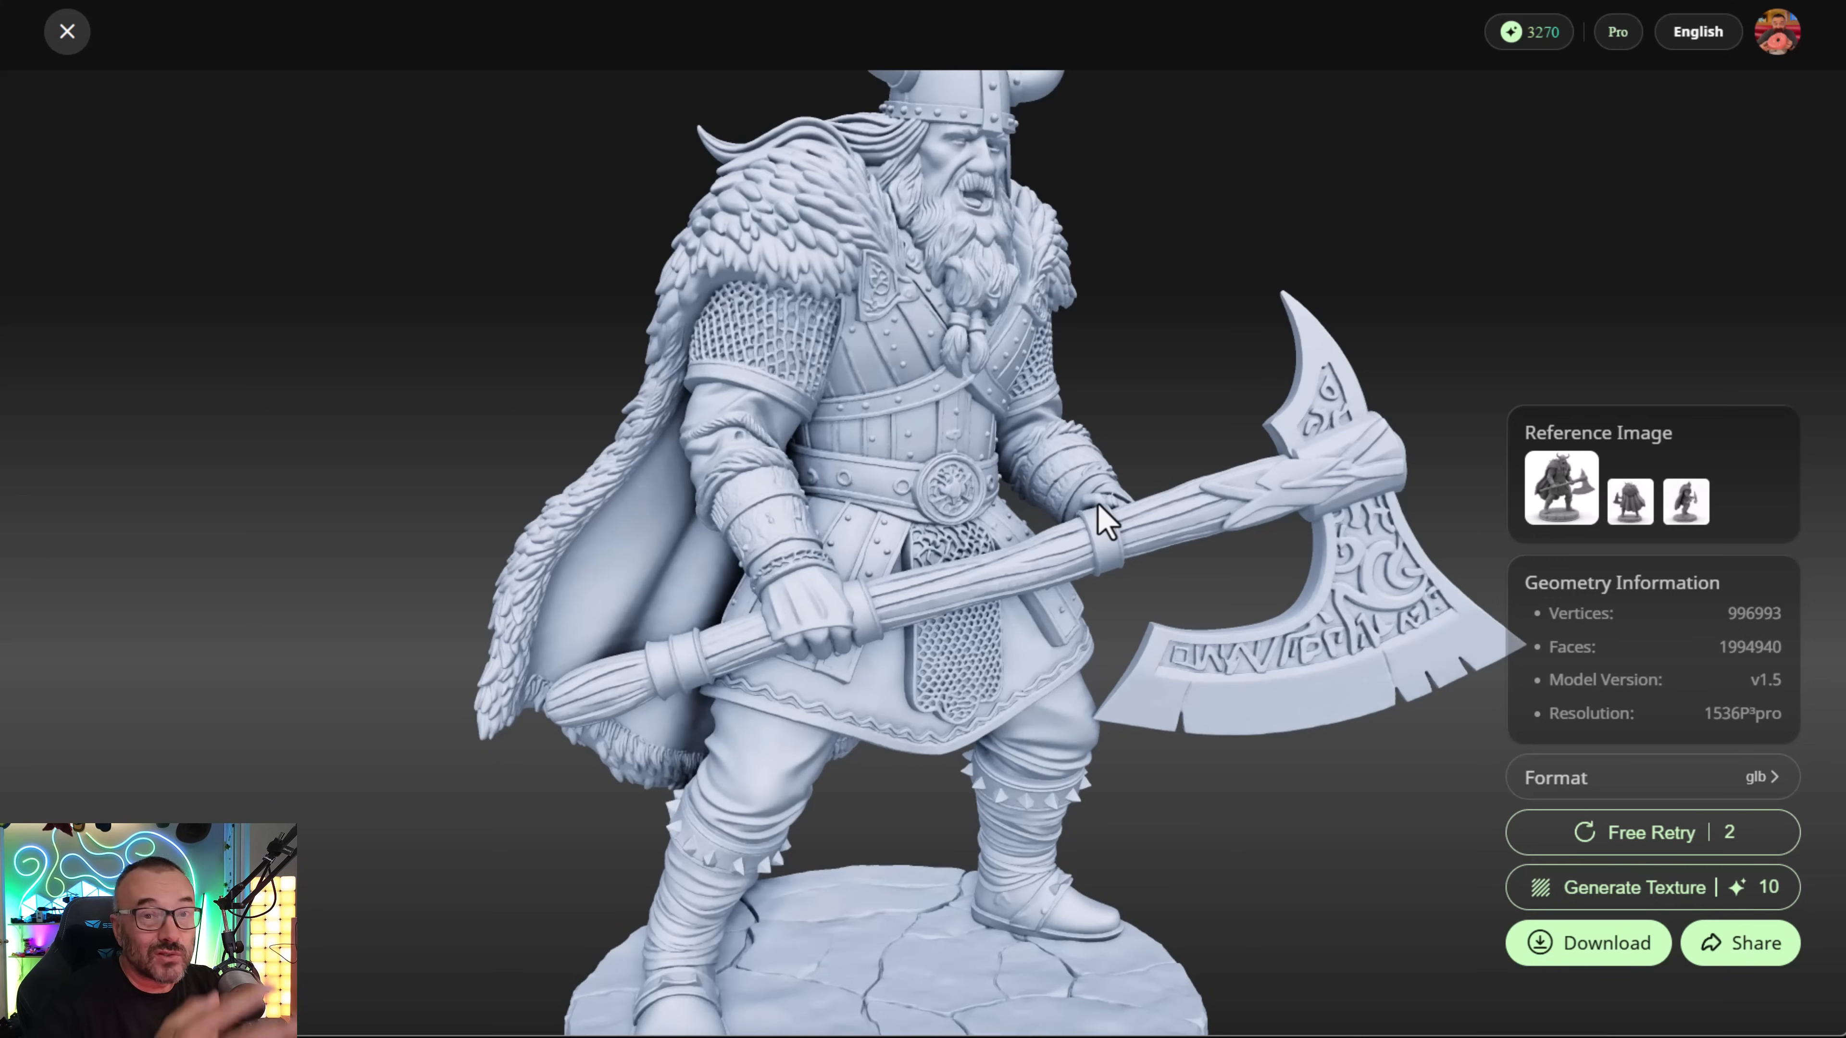
pyautogui.moveTo(803, 382); pyautogui.dragTo(1249, 763)
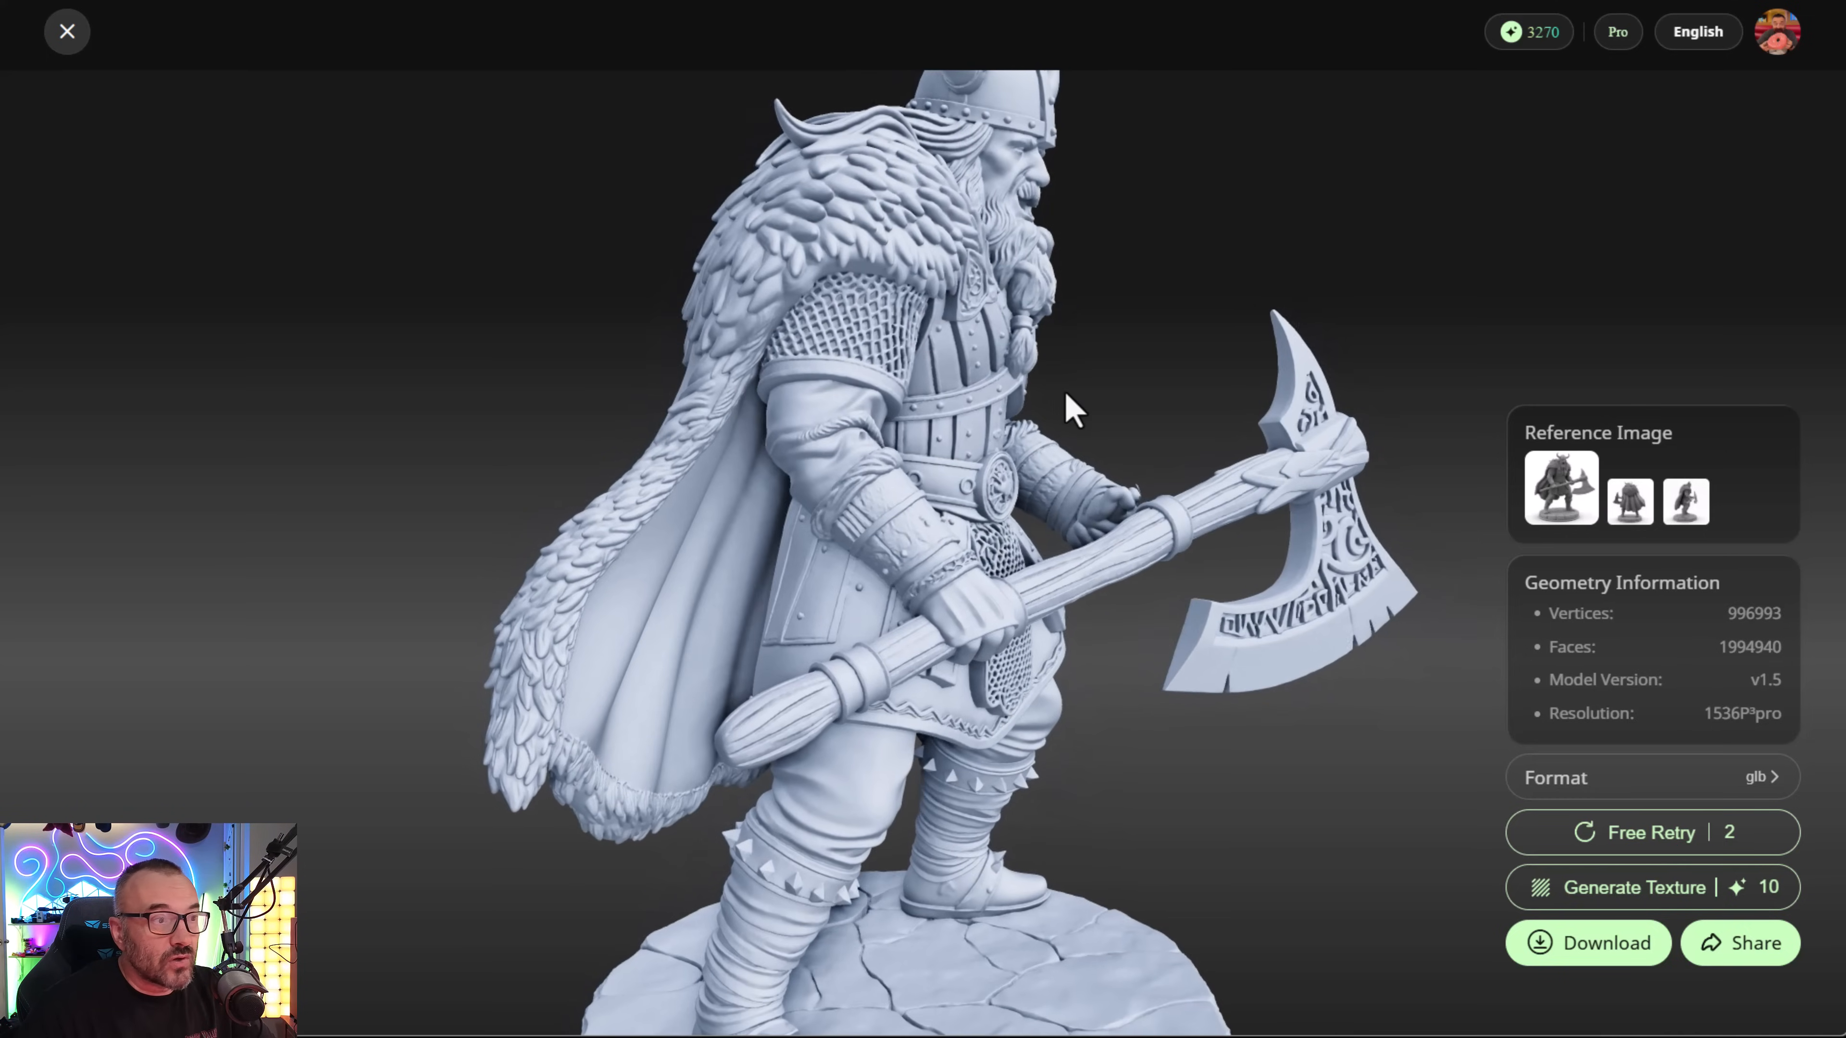
# - Inspect the 1536P³pro Viking model's chainmail, belt, hands and rune-carved axe blade up close from several angles
pyautogui.scroll(3, 783, 247)
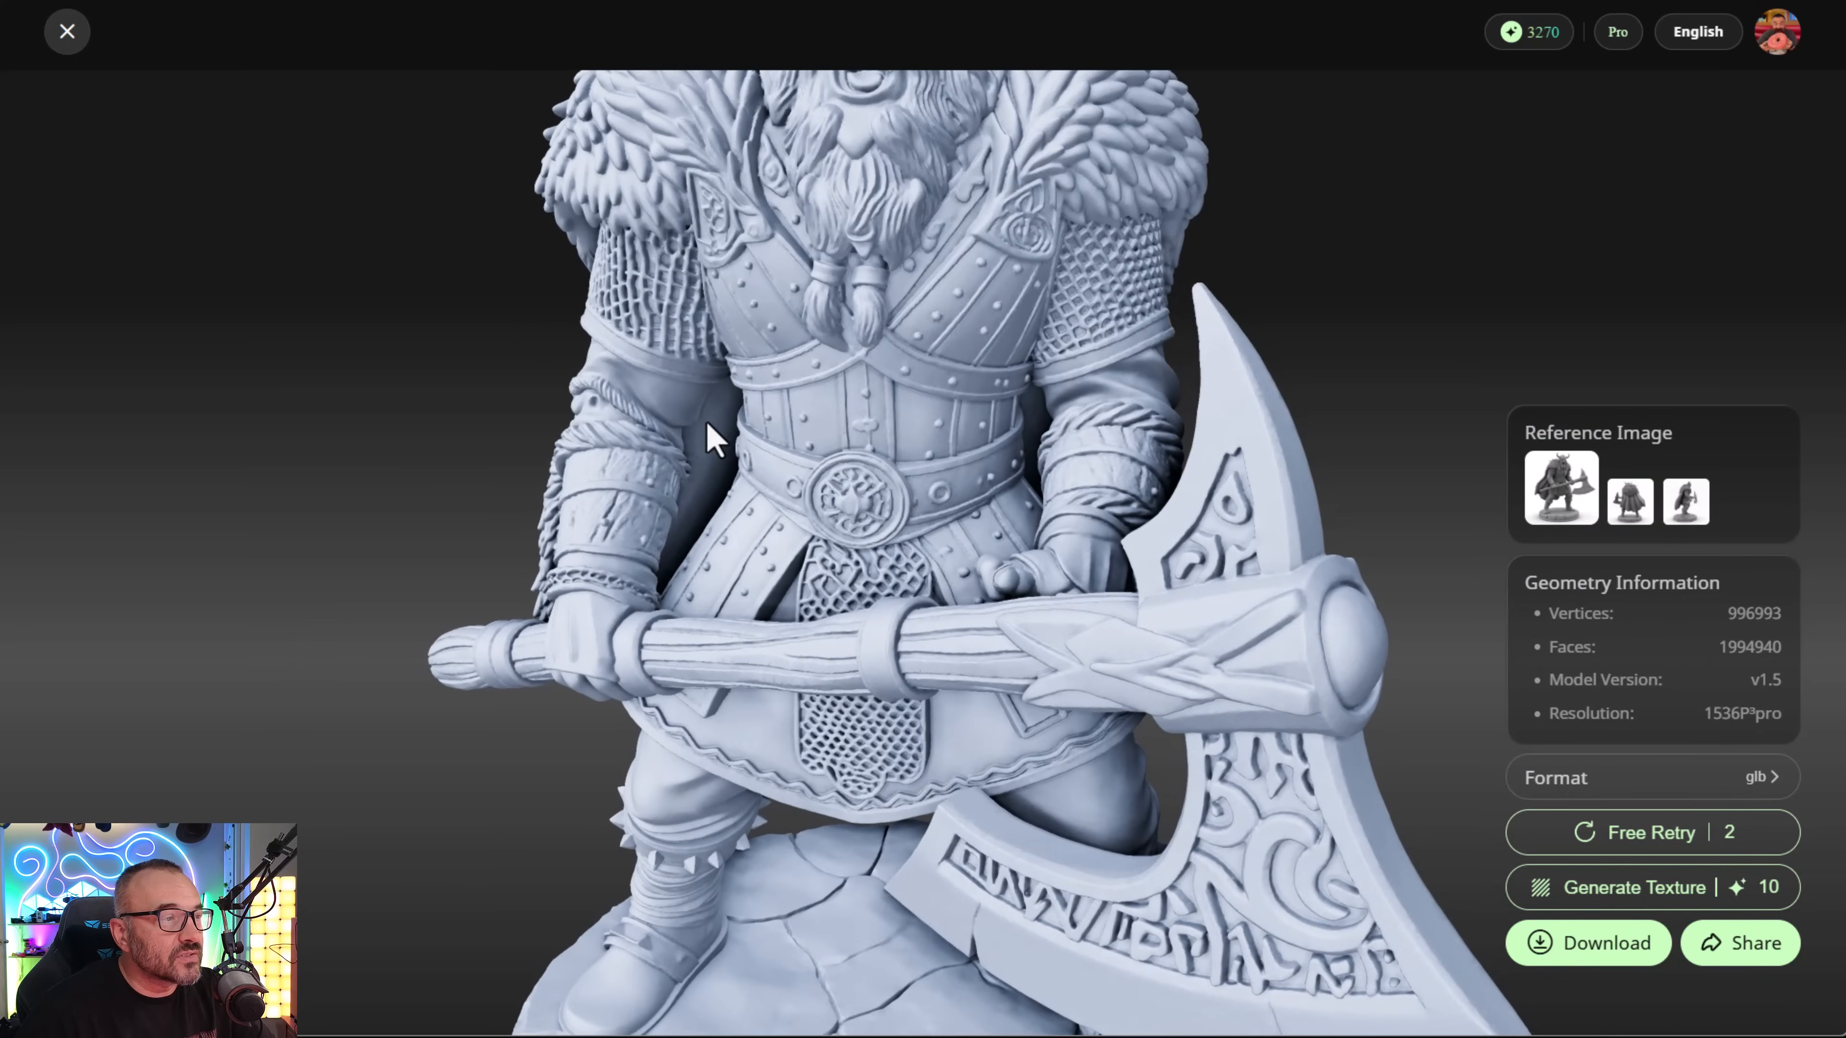
pyautogui.moveTo(865, 549); pyautogui.dragTo(934, 457)
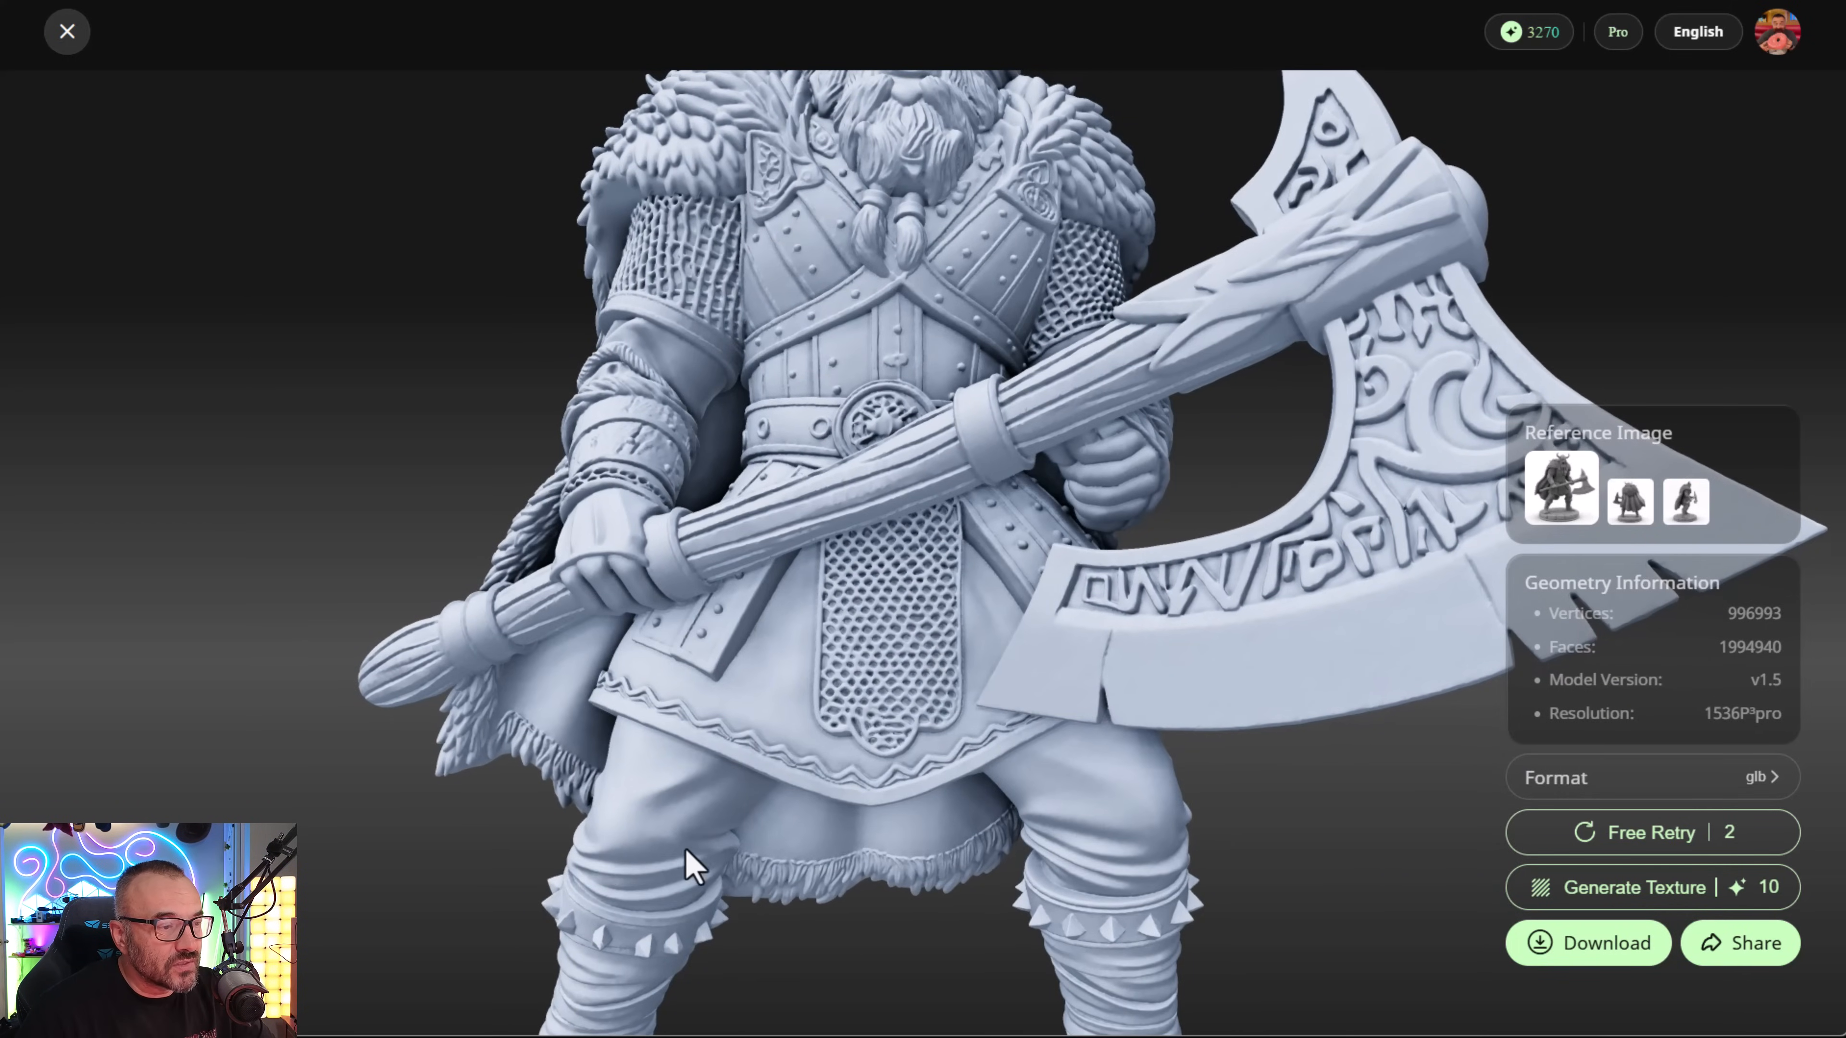
pyautogui.scroll(-5, 880, 822)
pyautogui.moveTo(691, 466); pyautogui.dragTo(1165, 603)
pyautogui.moveTo(1216, 487); pyautogui.dragTo(789, 342)
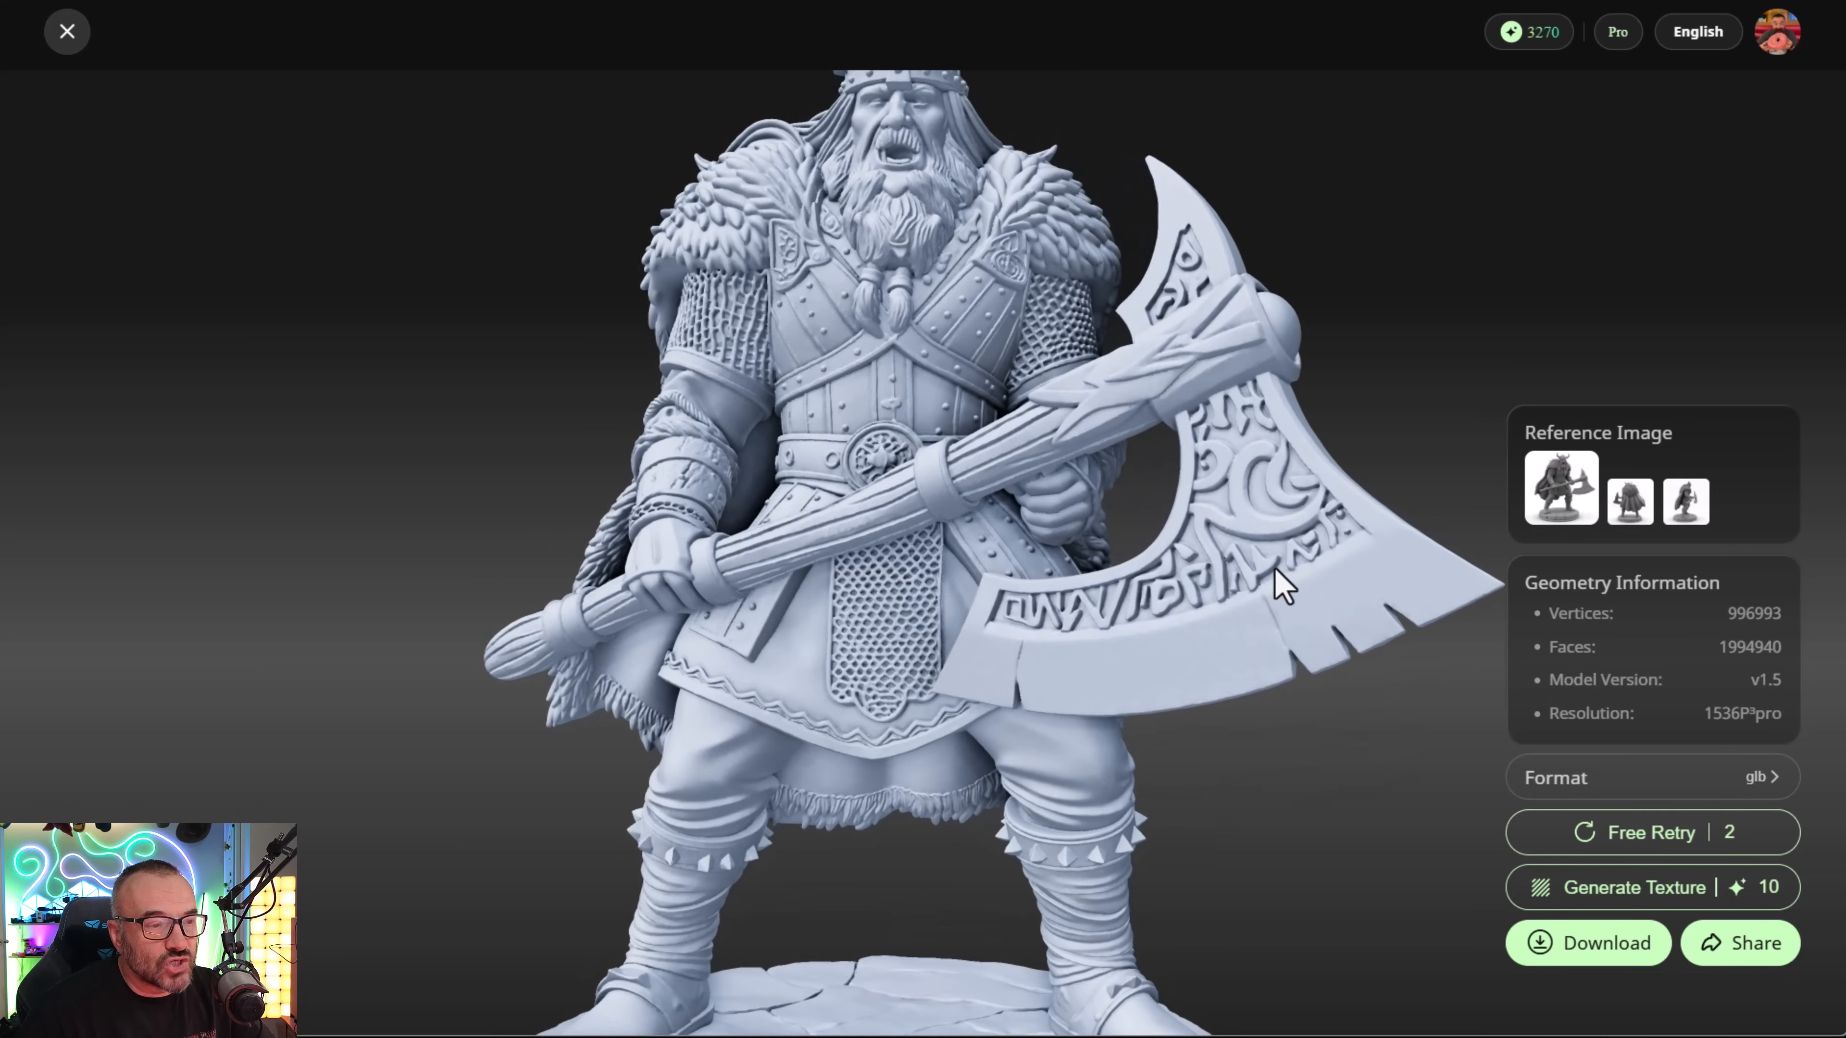
pyautogui.scroll(3, 1340, 556)
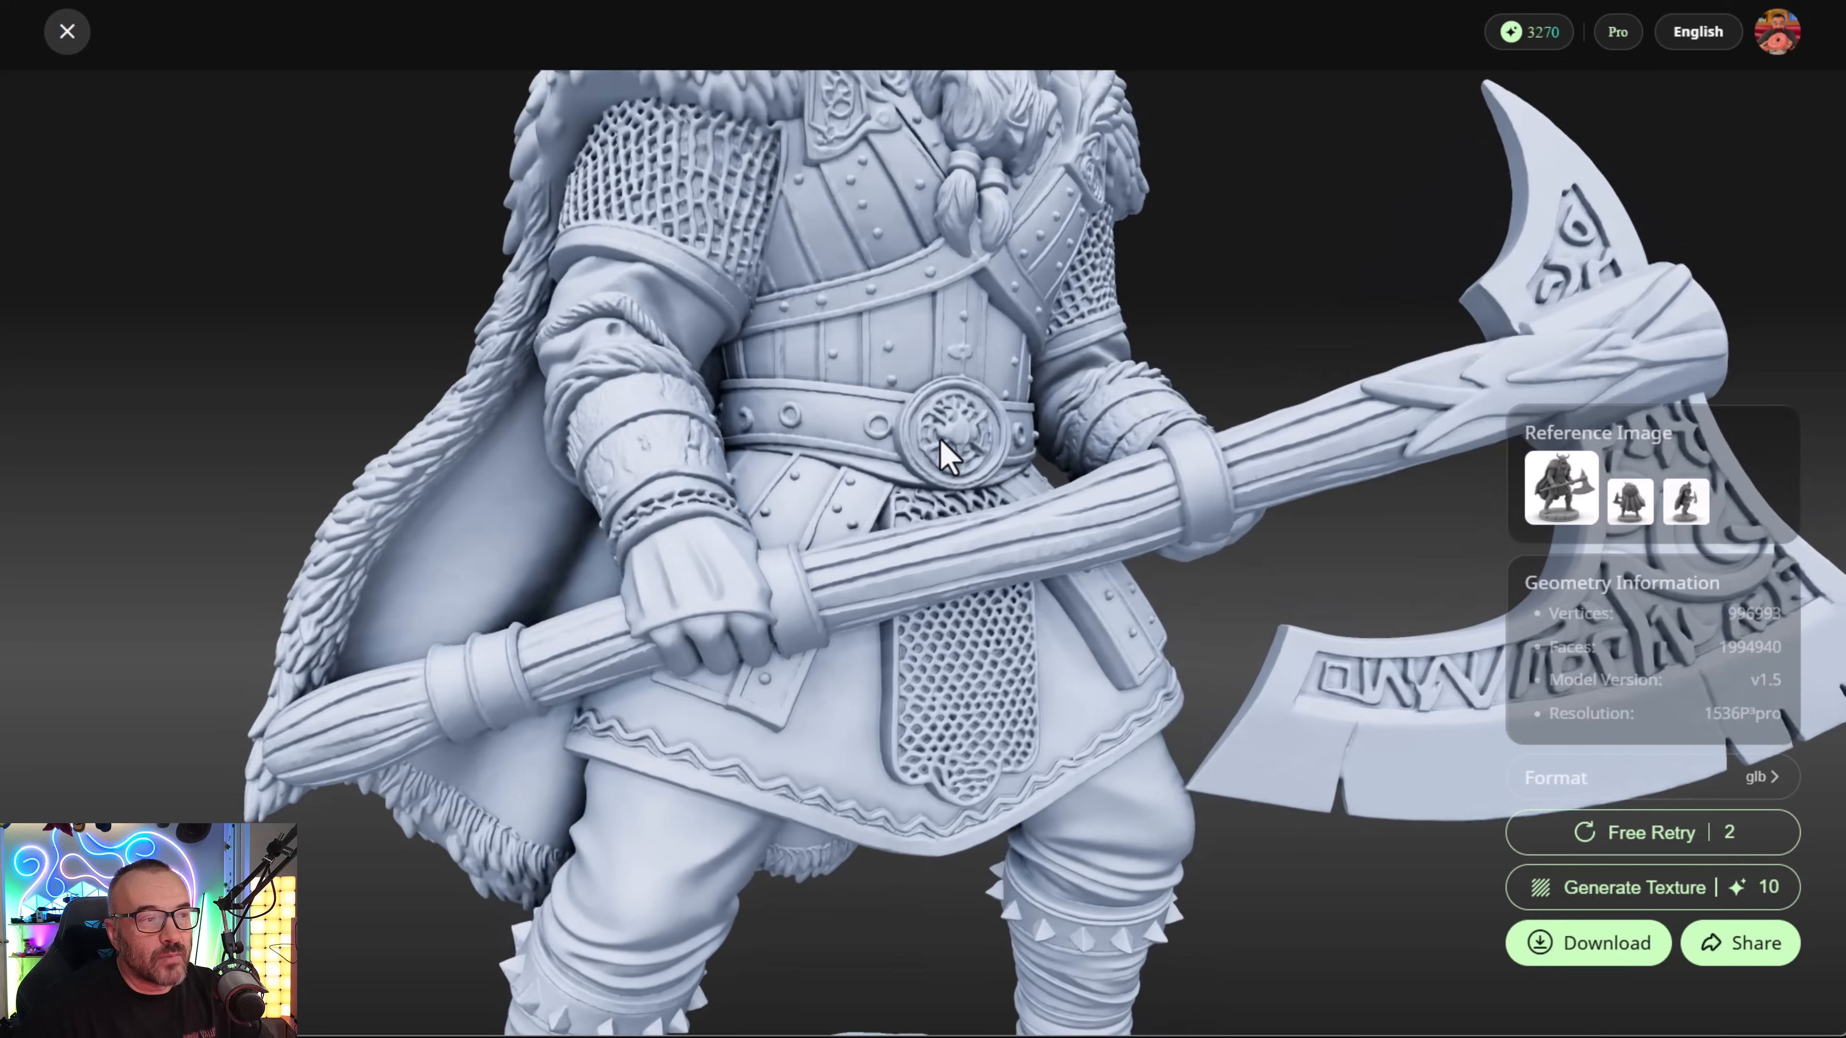
pyautogui.scroll(-5, 949, 476)
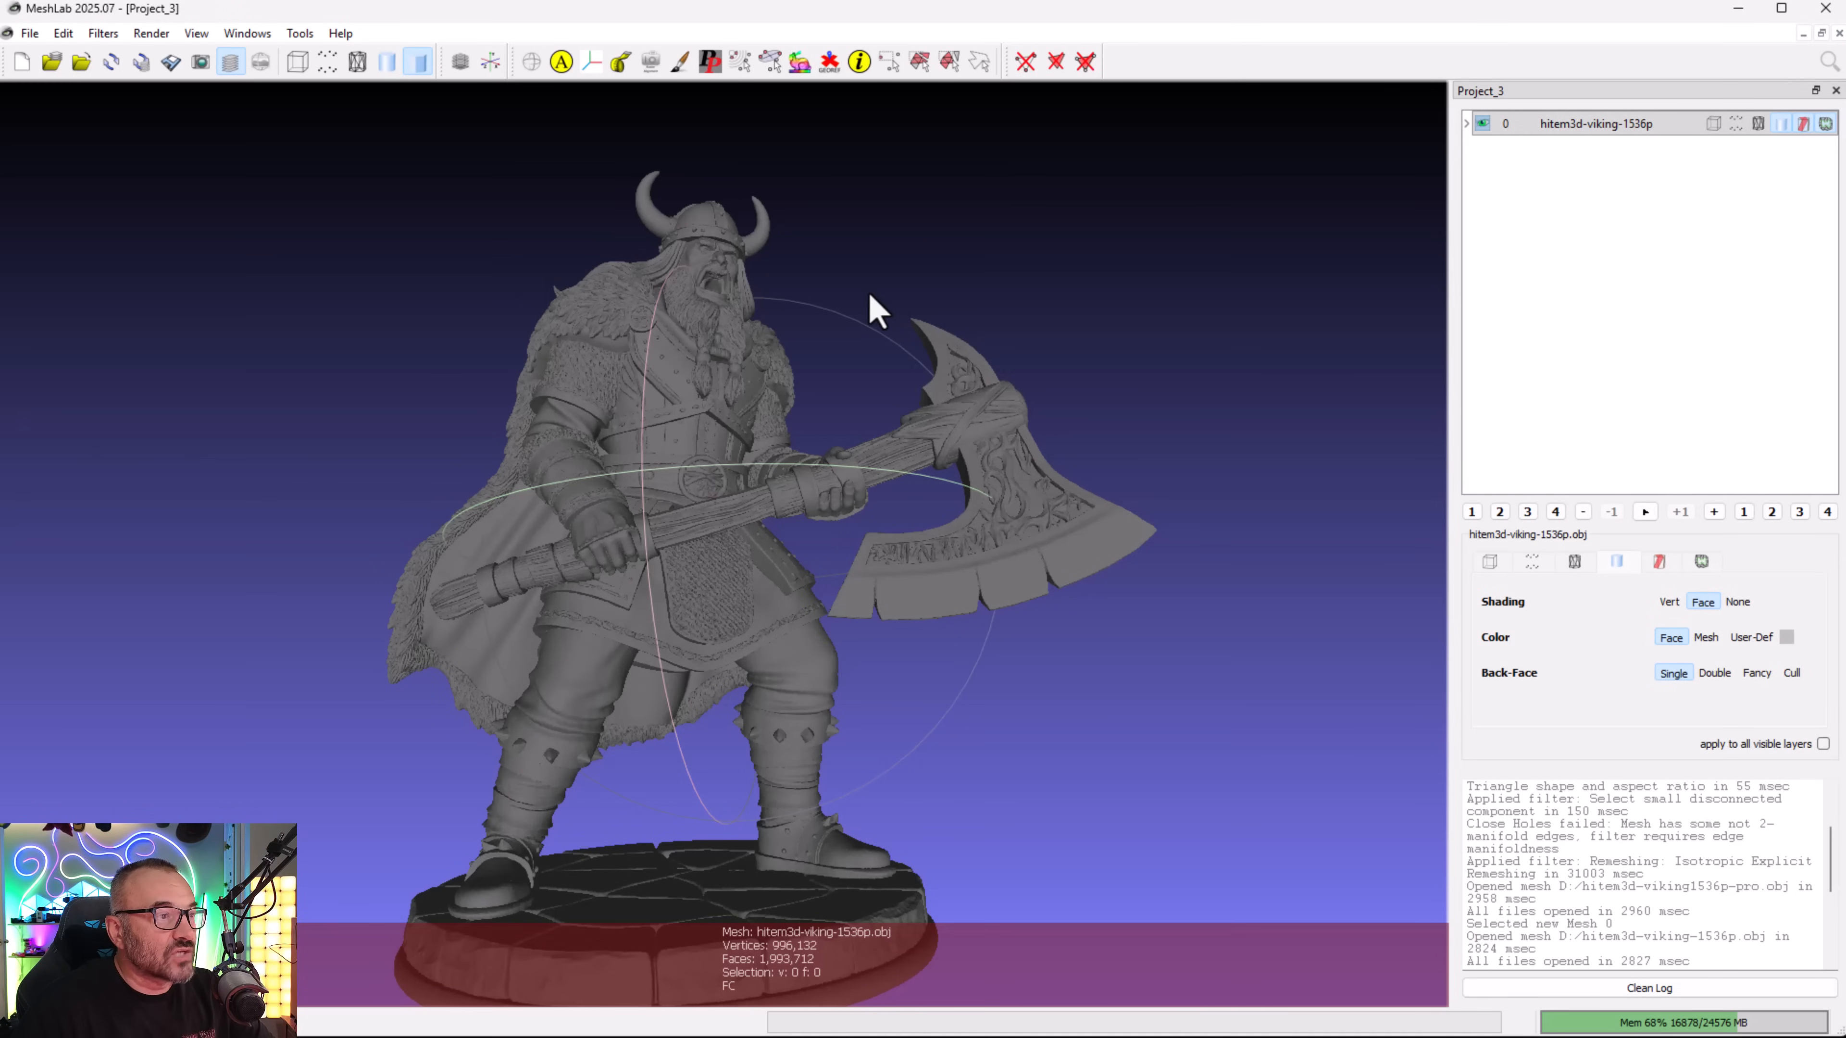
# - In MeshLab, turn the hitem3d-viking-1536p mesh and look through the Remeshing, Simplification and Reconstruction filters
pyautogui.moveTo(618, 463); pyautogui.dragTo(896, 496)
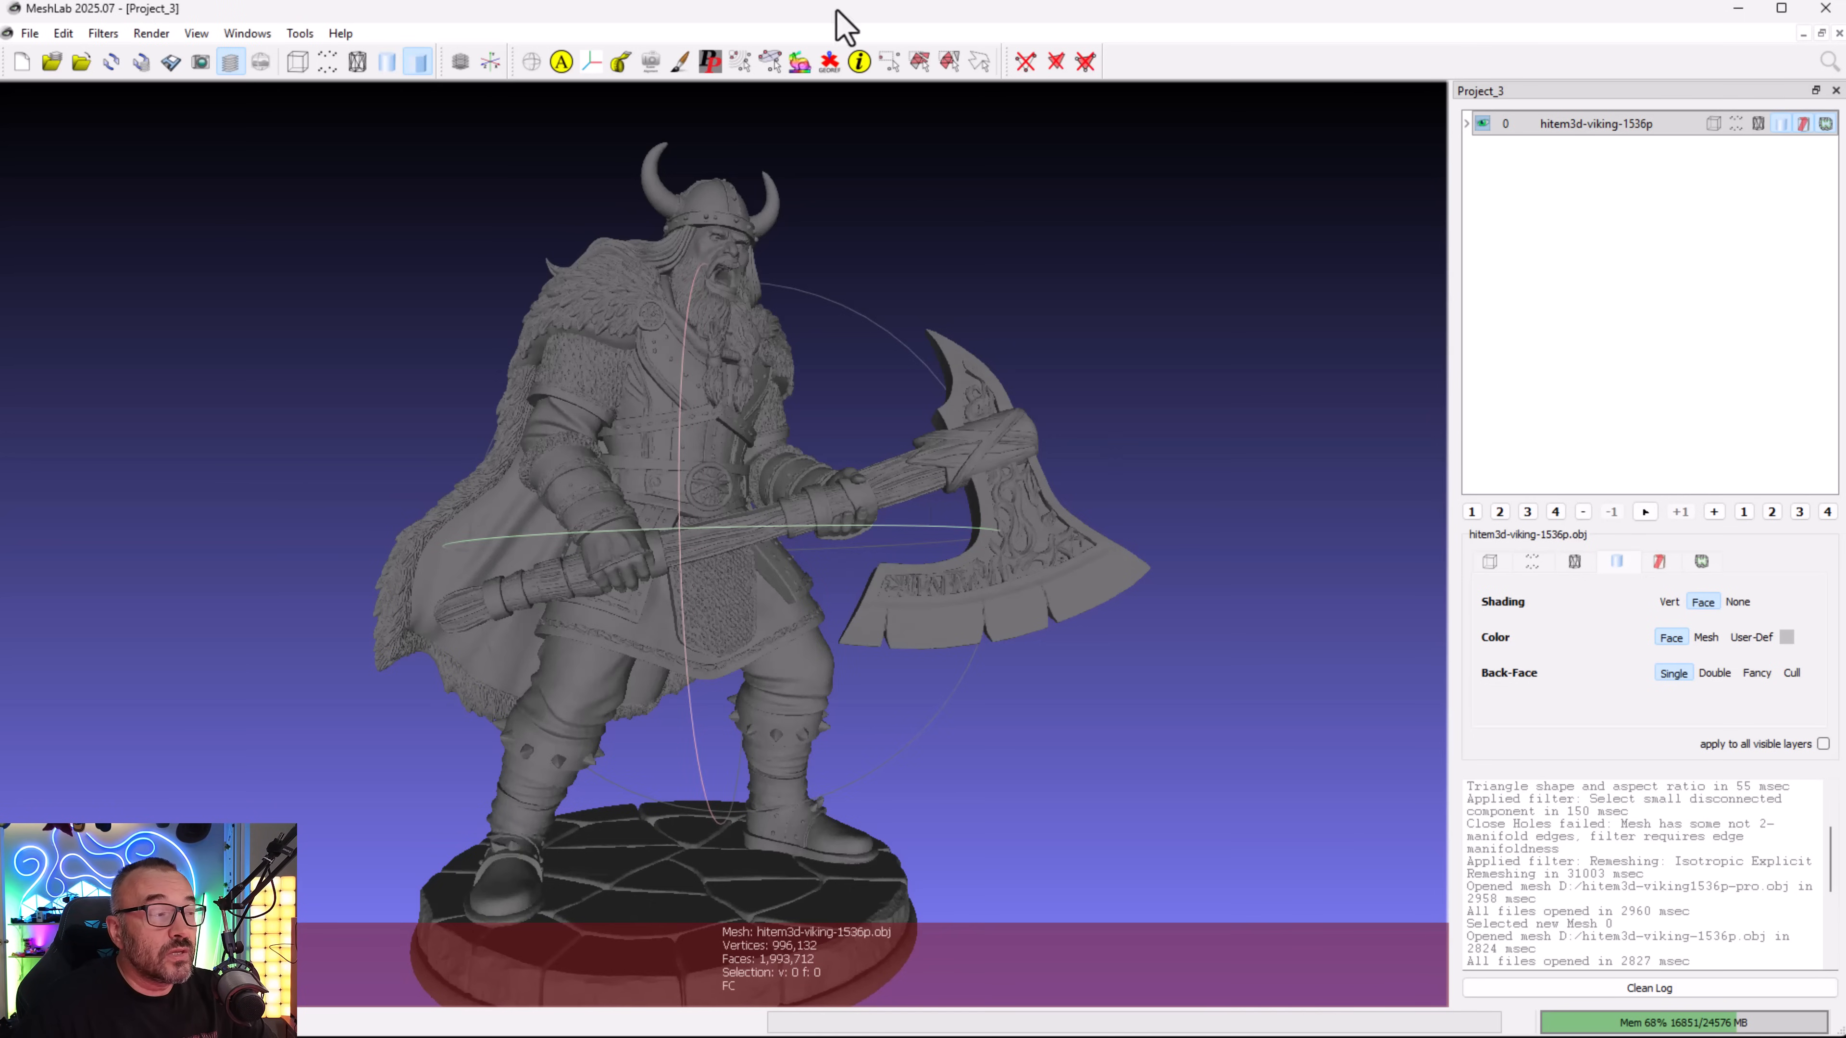
pyautogui.click(103, 33)
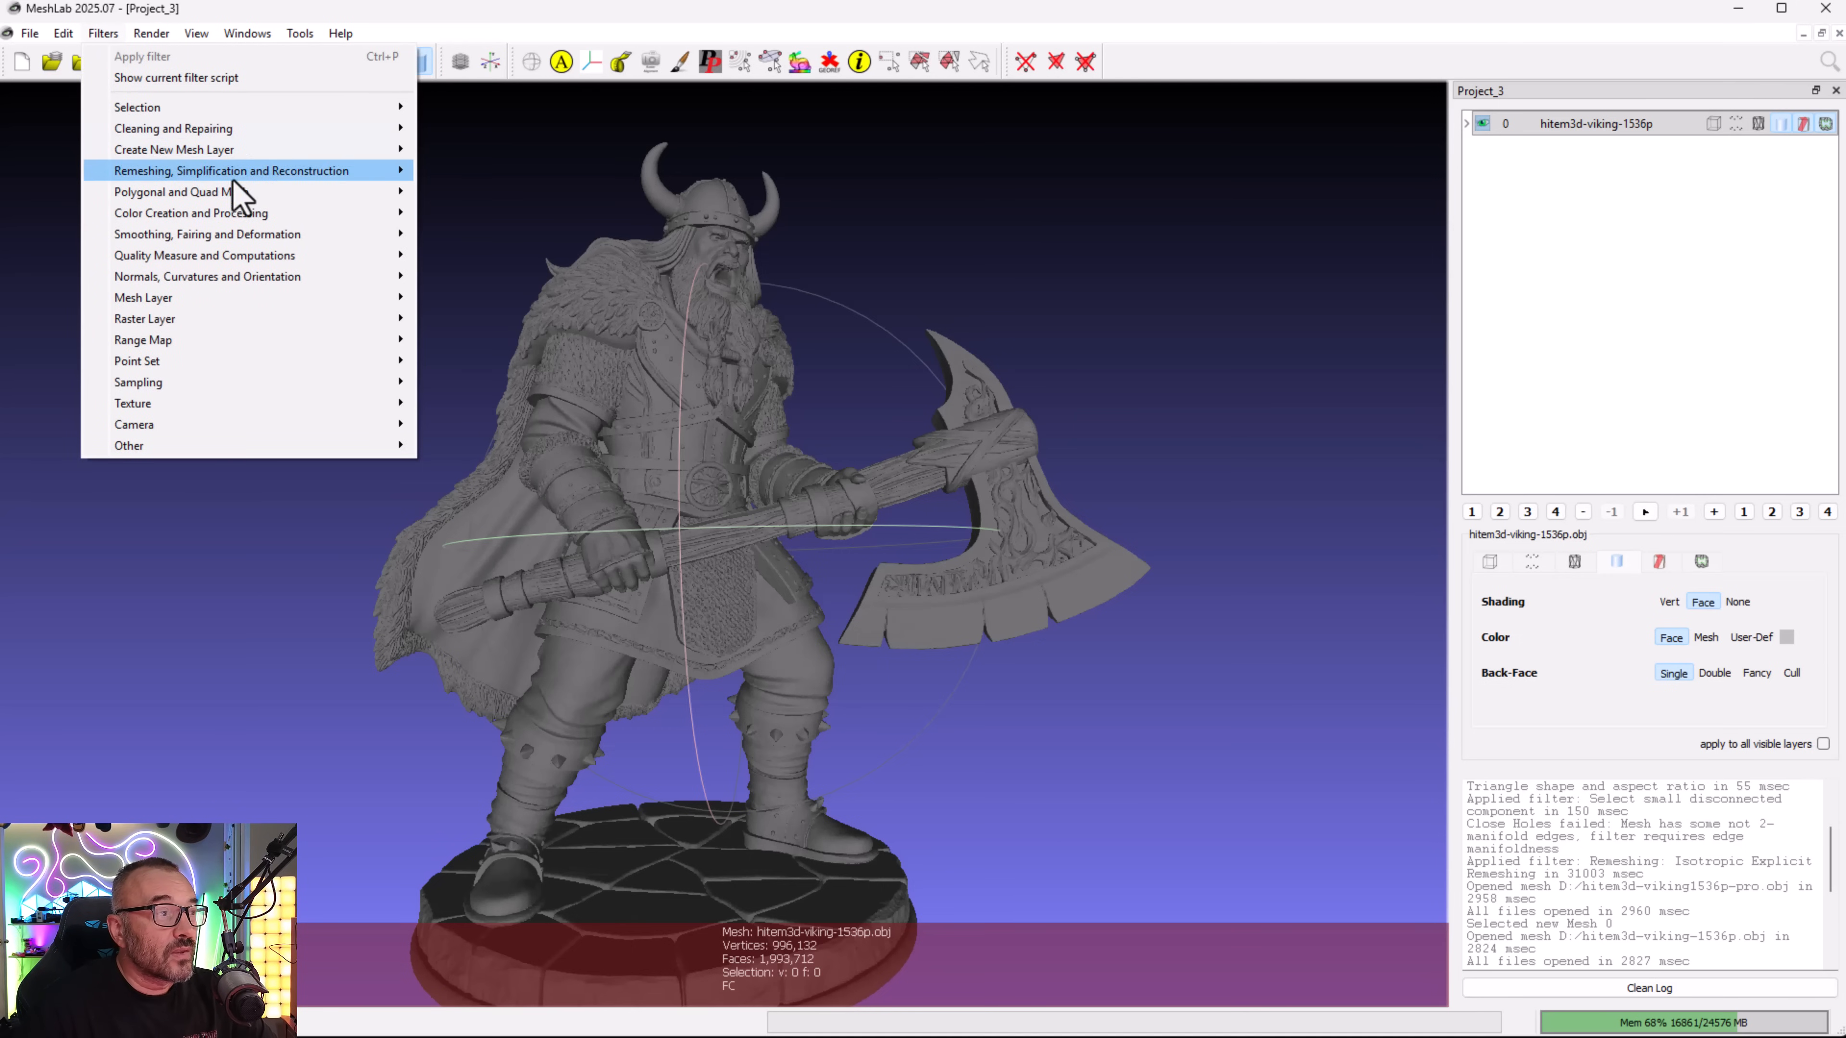
pyautogui.moveTo(230, 131)
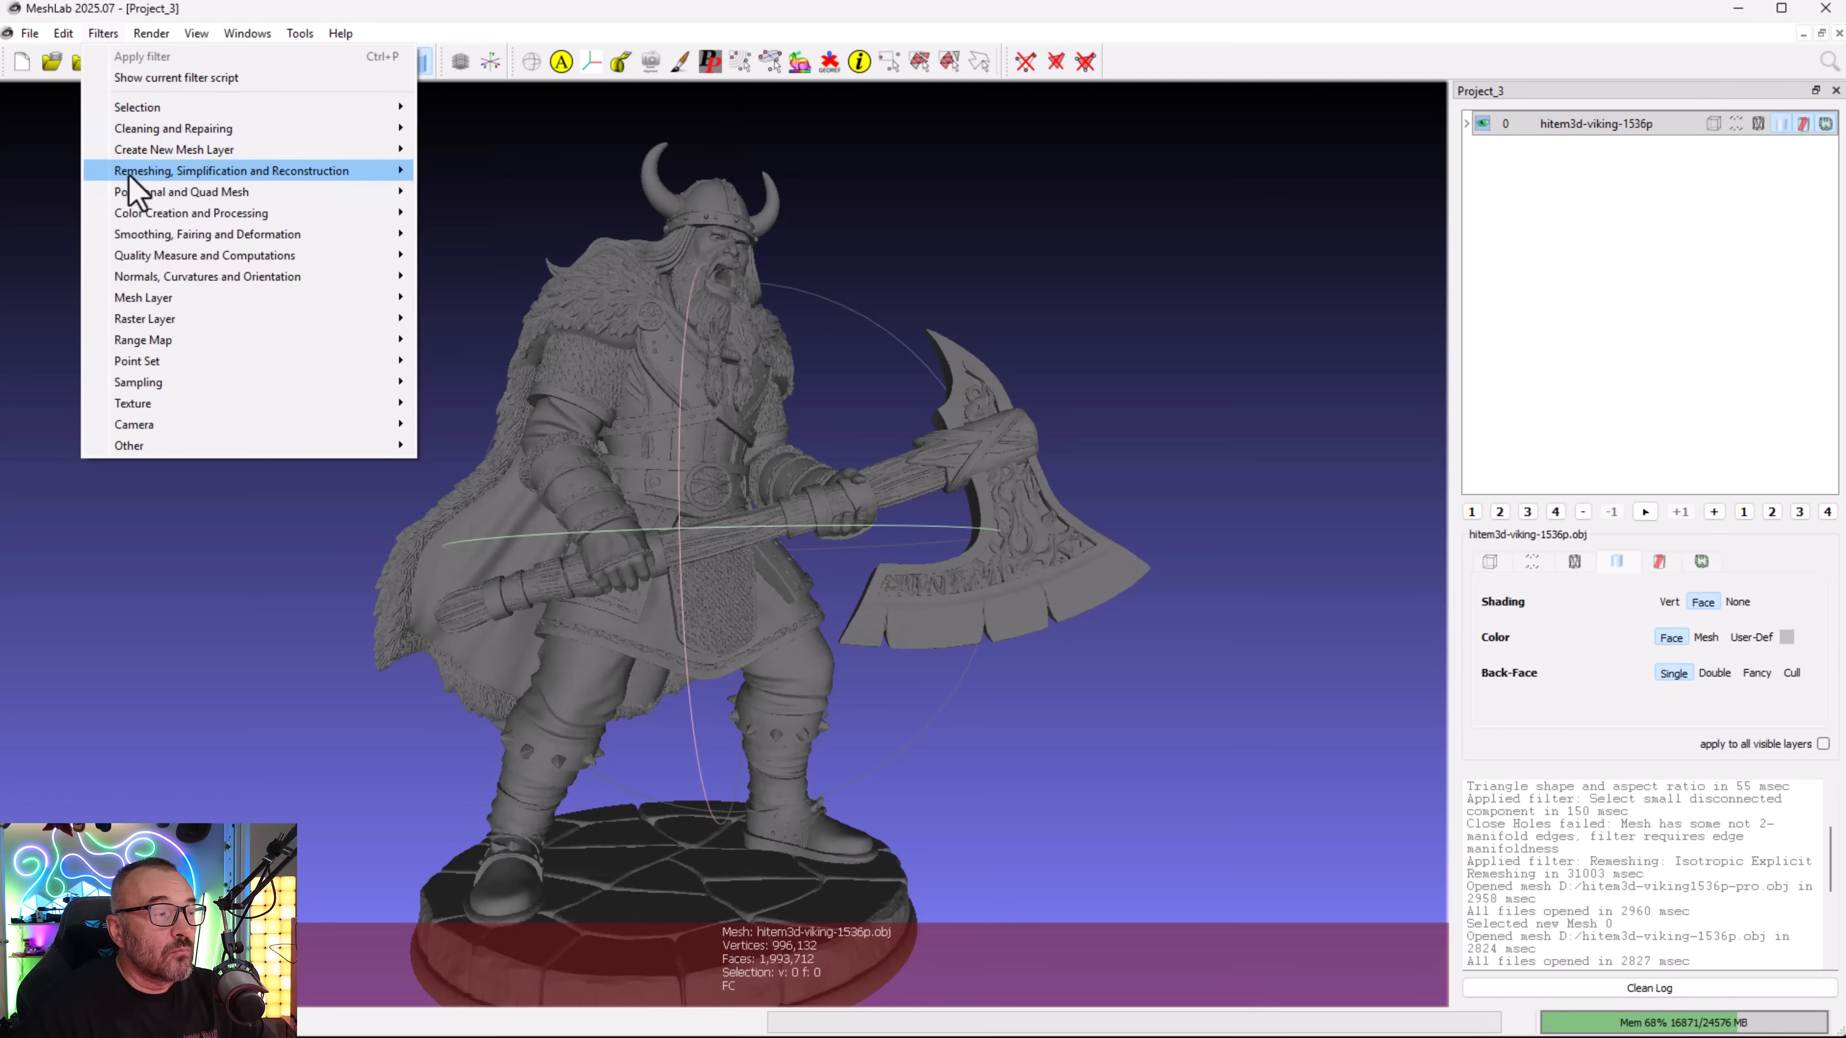
pyautogui.moveTo(98, 175)
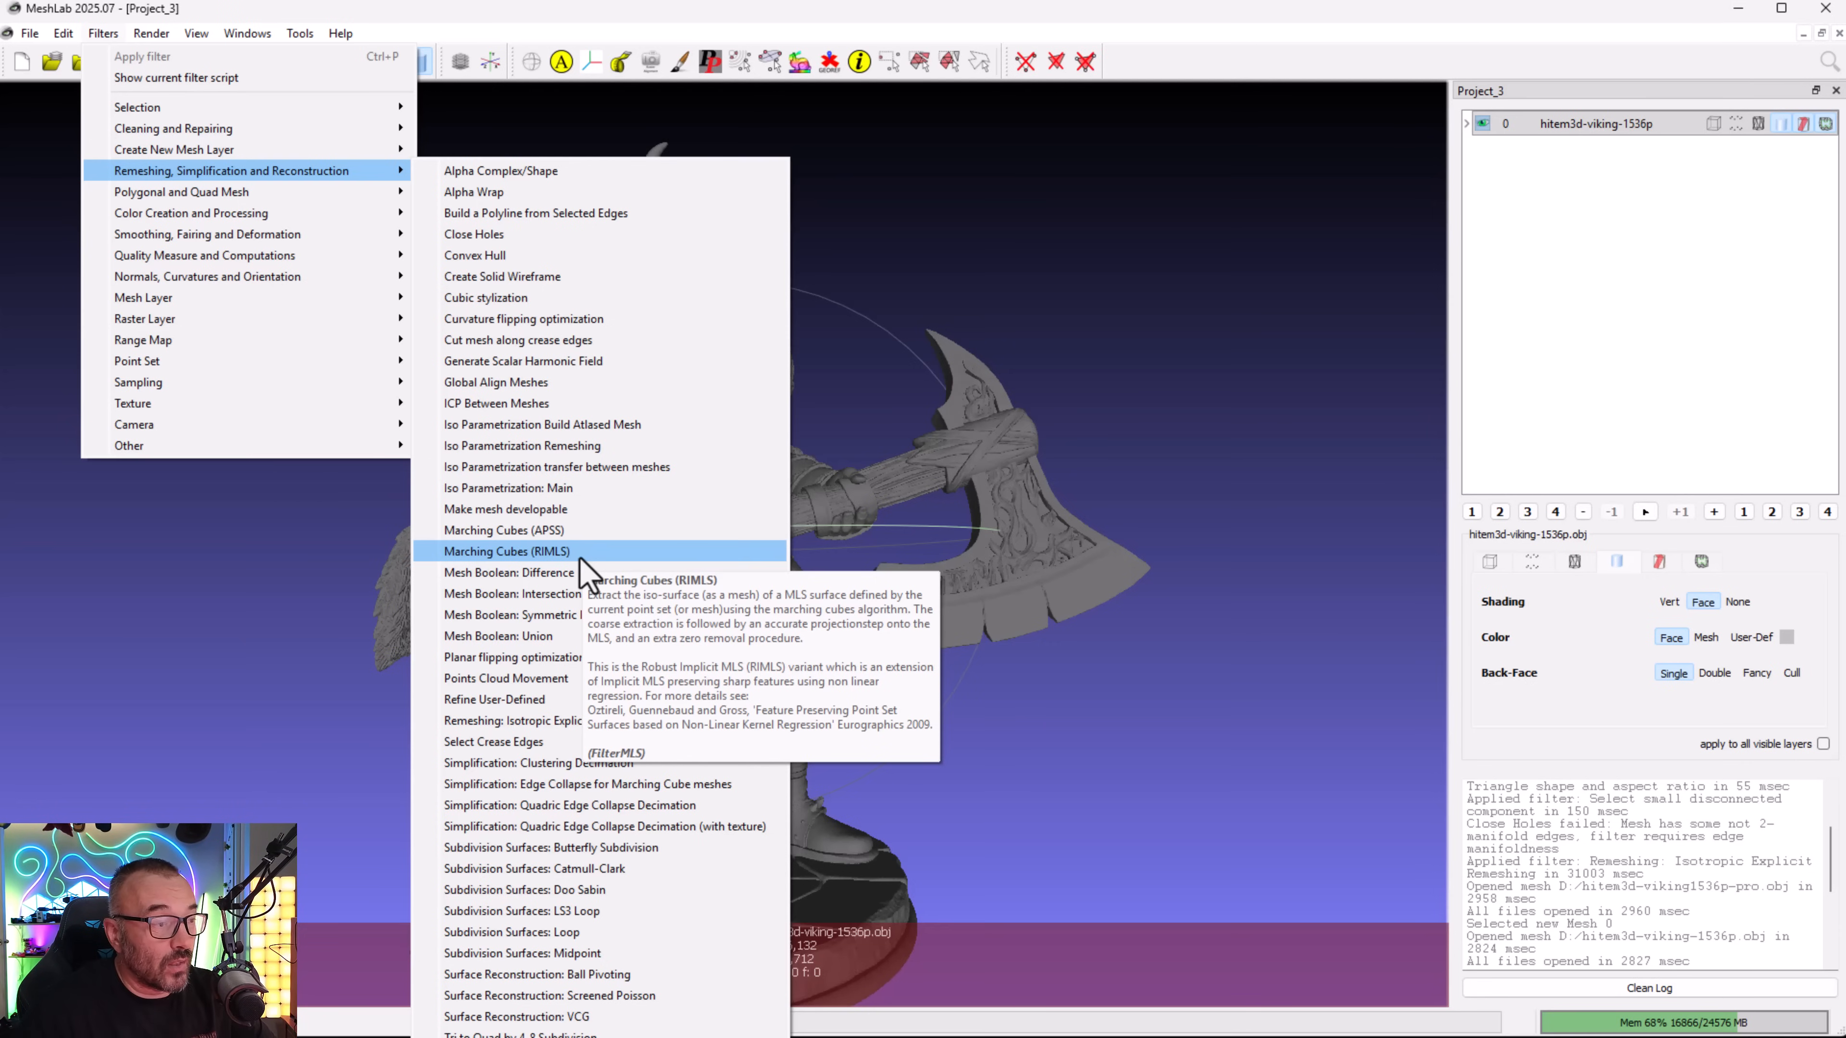
pyautogui.moveTo(300, 34)
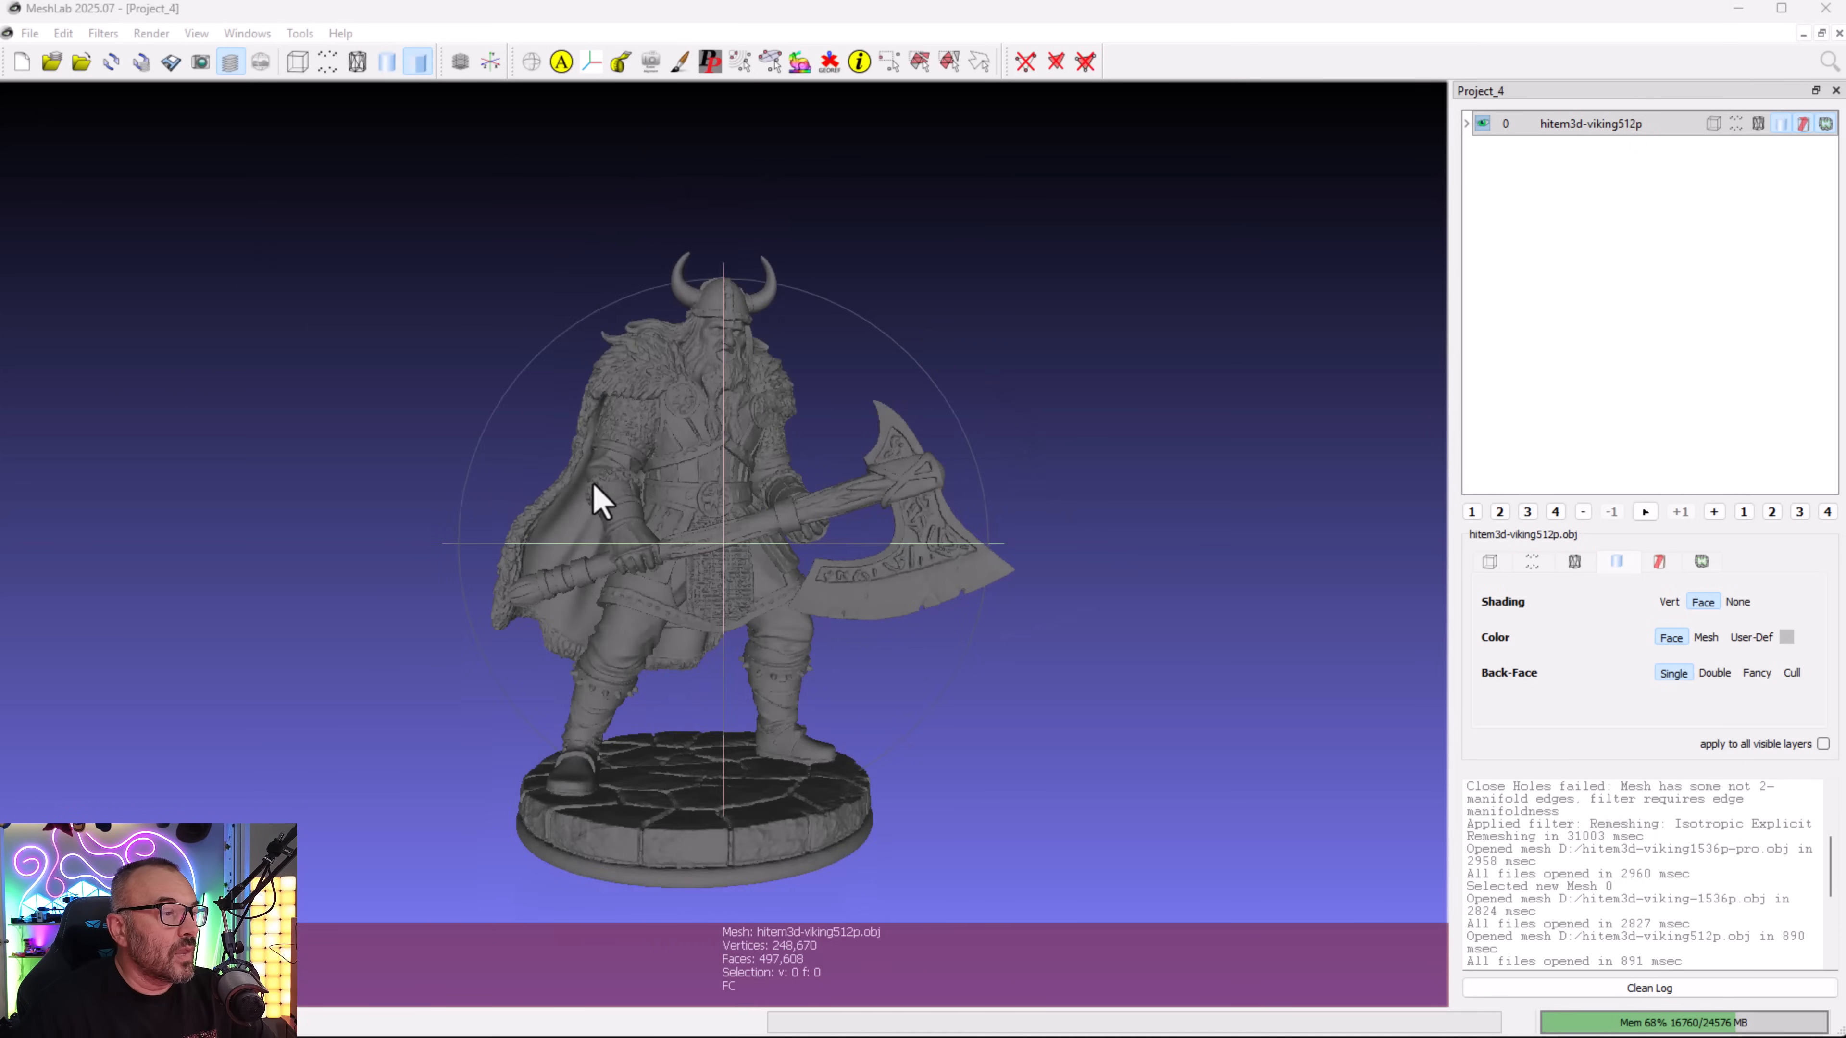
# - Examine the hitem3d-viking512p mesh in MeshLab at several distances, from the full figure to the torso and axe
pyautogui.moveTo(593, 484); pyautogui.dragTo(755, 622)
pyautogui.scroll(-5, 1764, 872)
pyautogui.scroll(3, 1764, 873)
pyautogui.scroll(-1, 1759, 872)
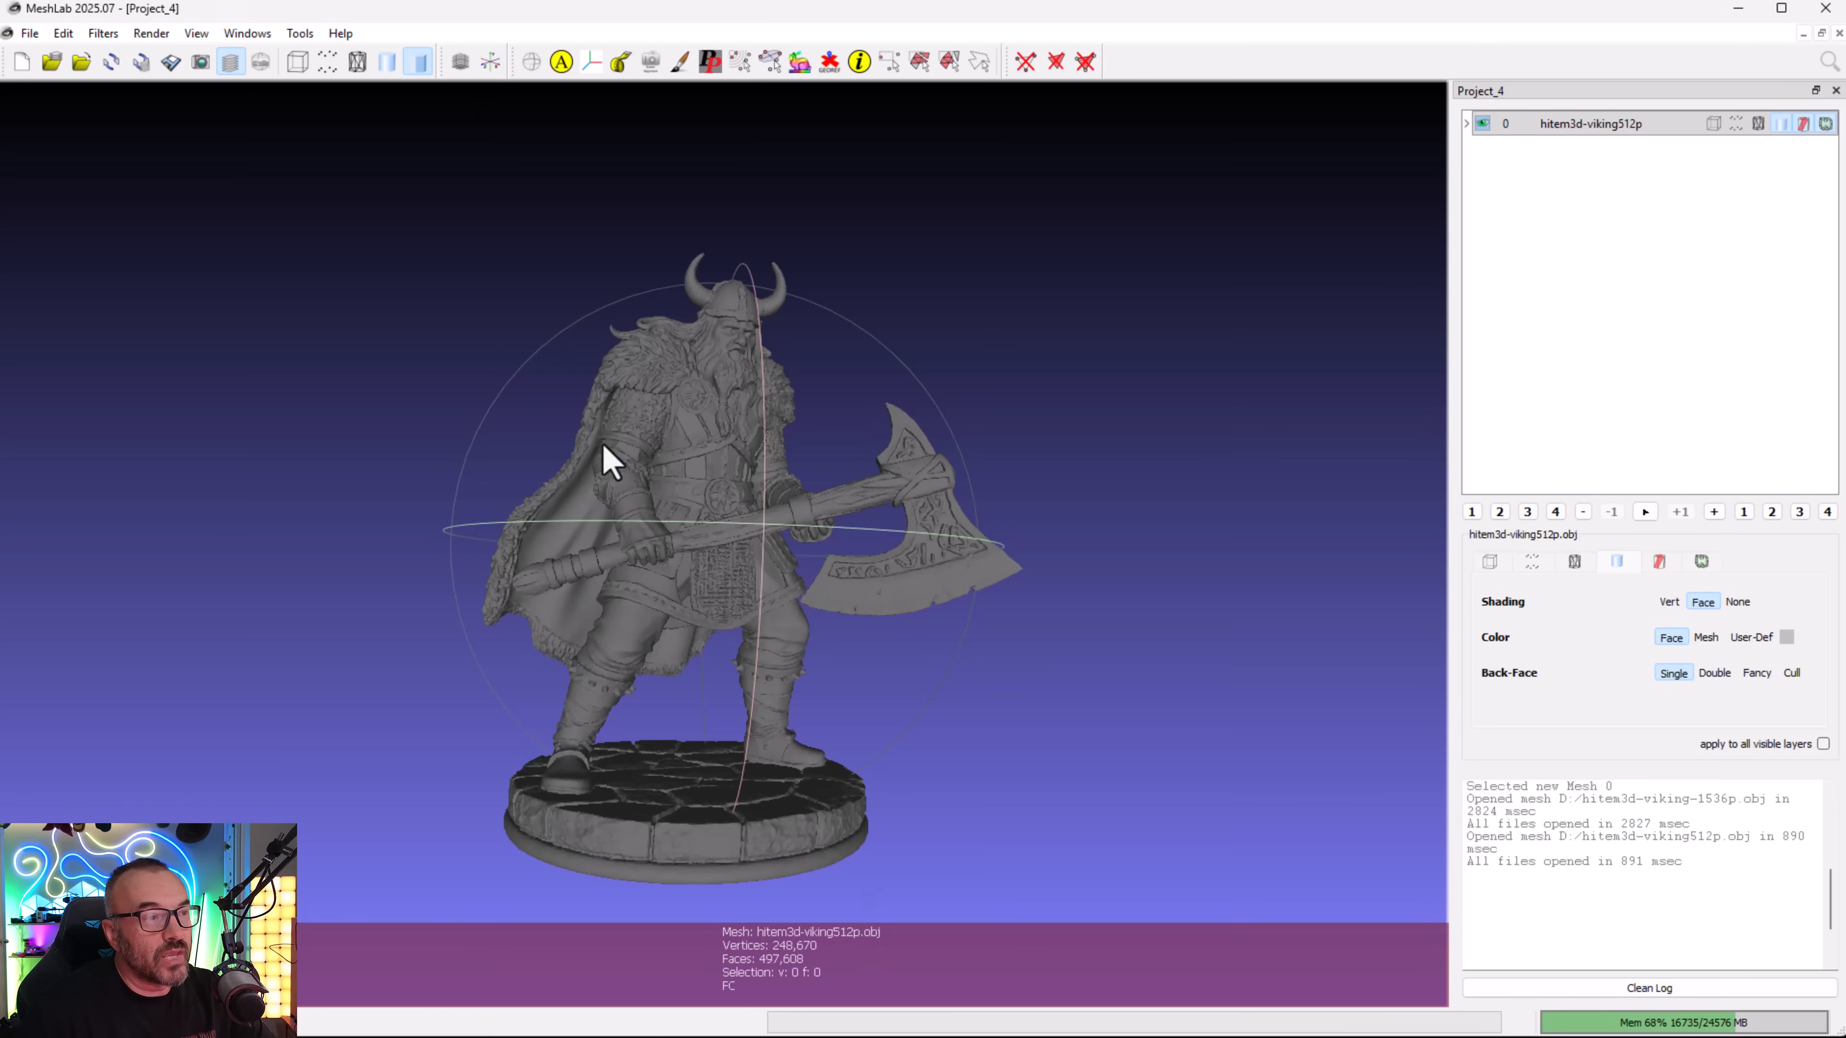
pyautogui.scroll(-4, 668, 627)
pyautogui.scroll(6, 672, 632)
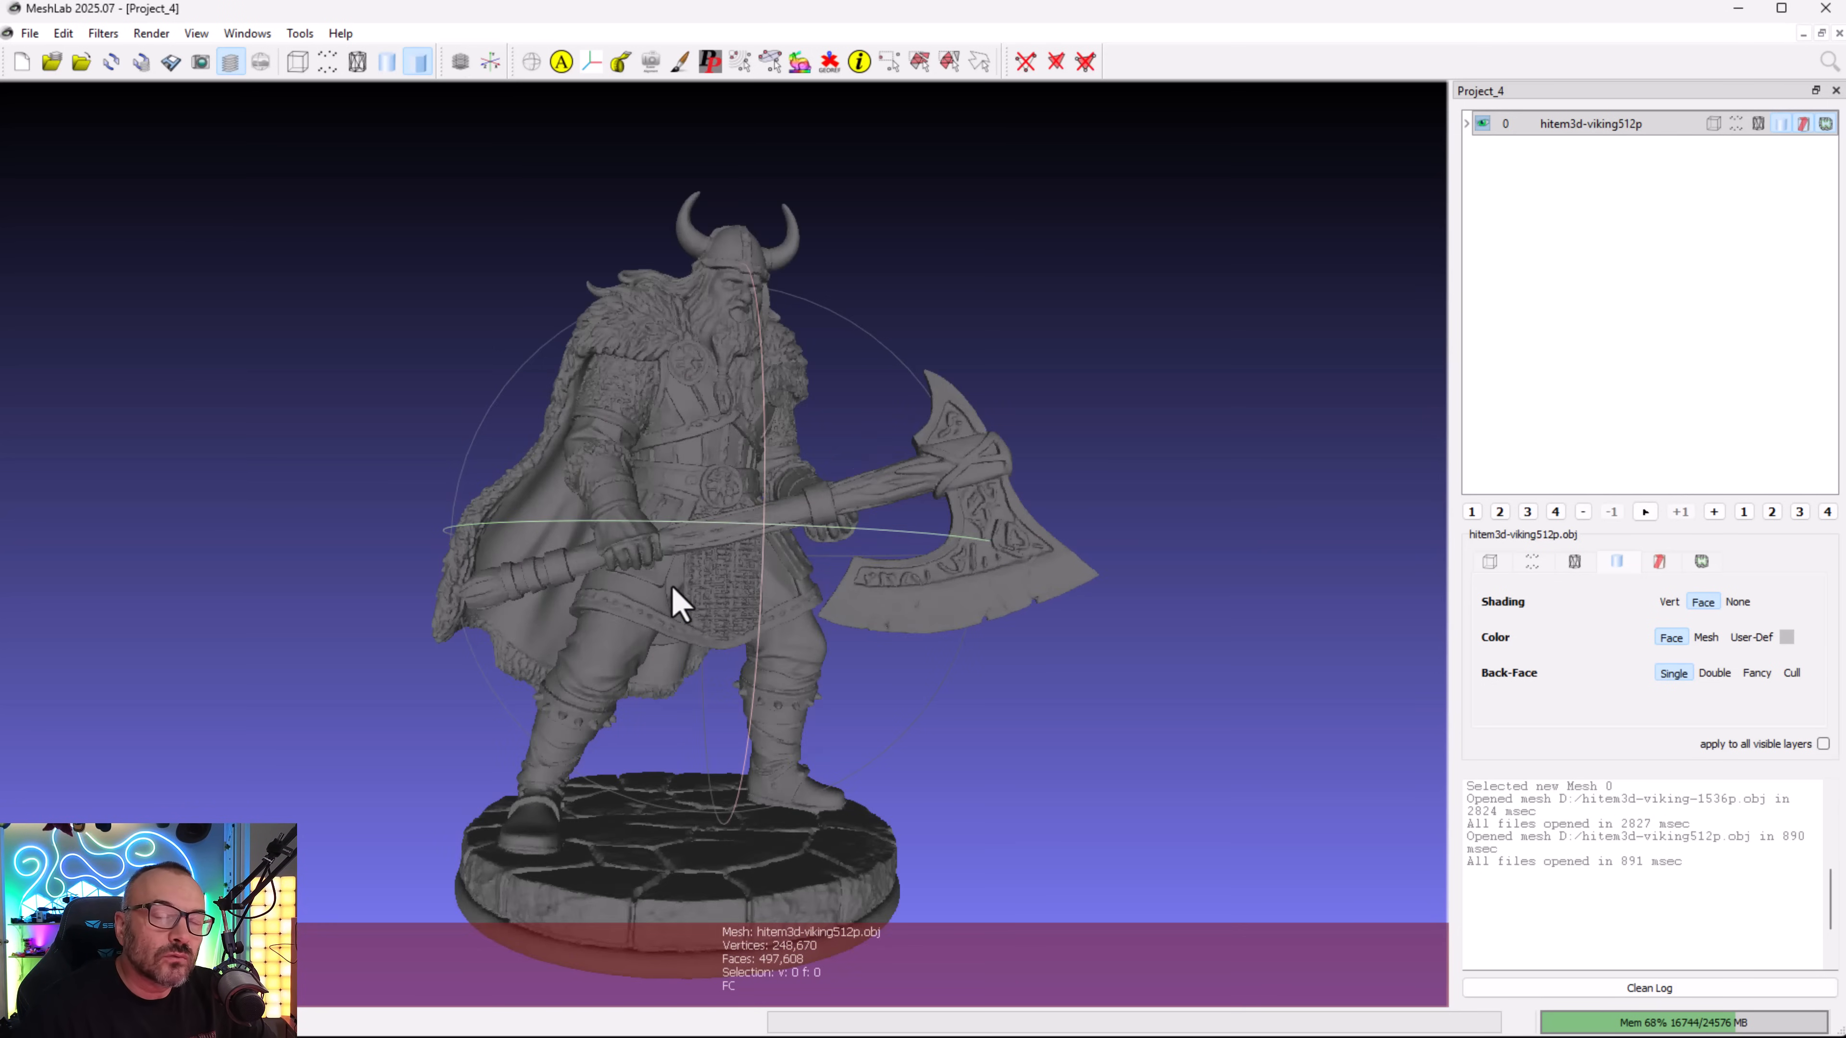
pyautogui.scroll(4, 687, 509)
pyautogui.moveTo(611, 451); pyautogui.dragTo(559, 470)
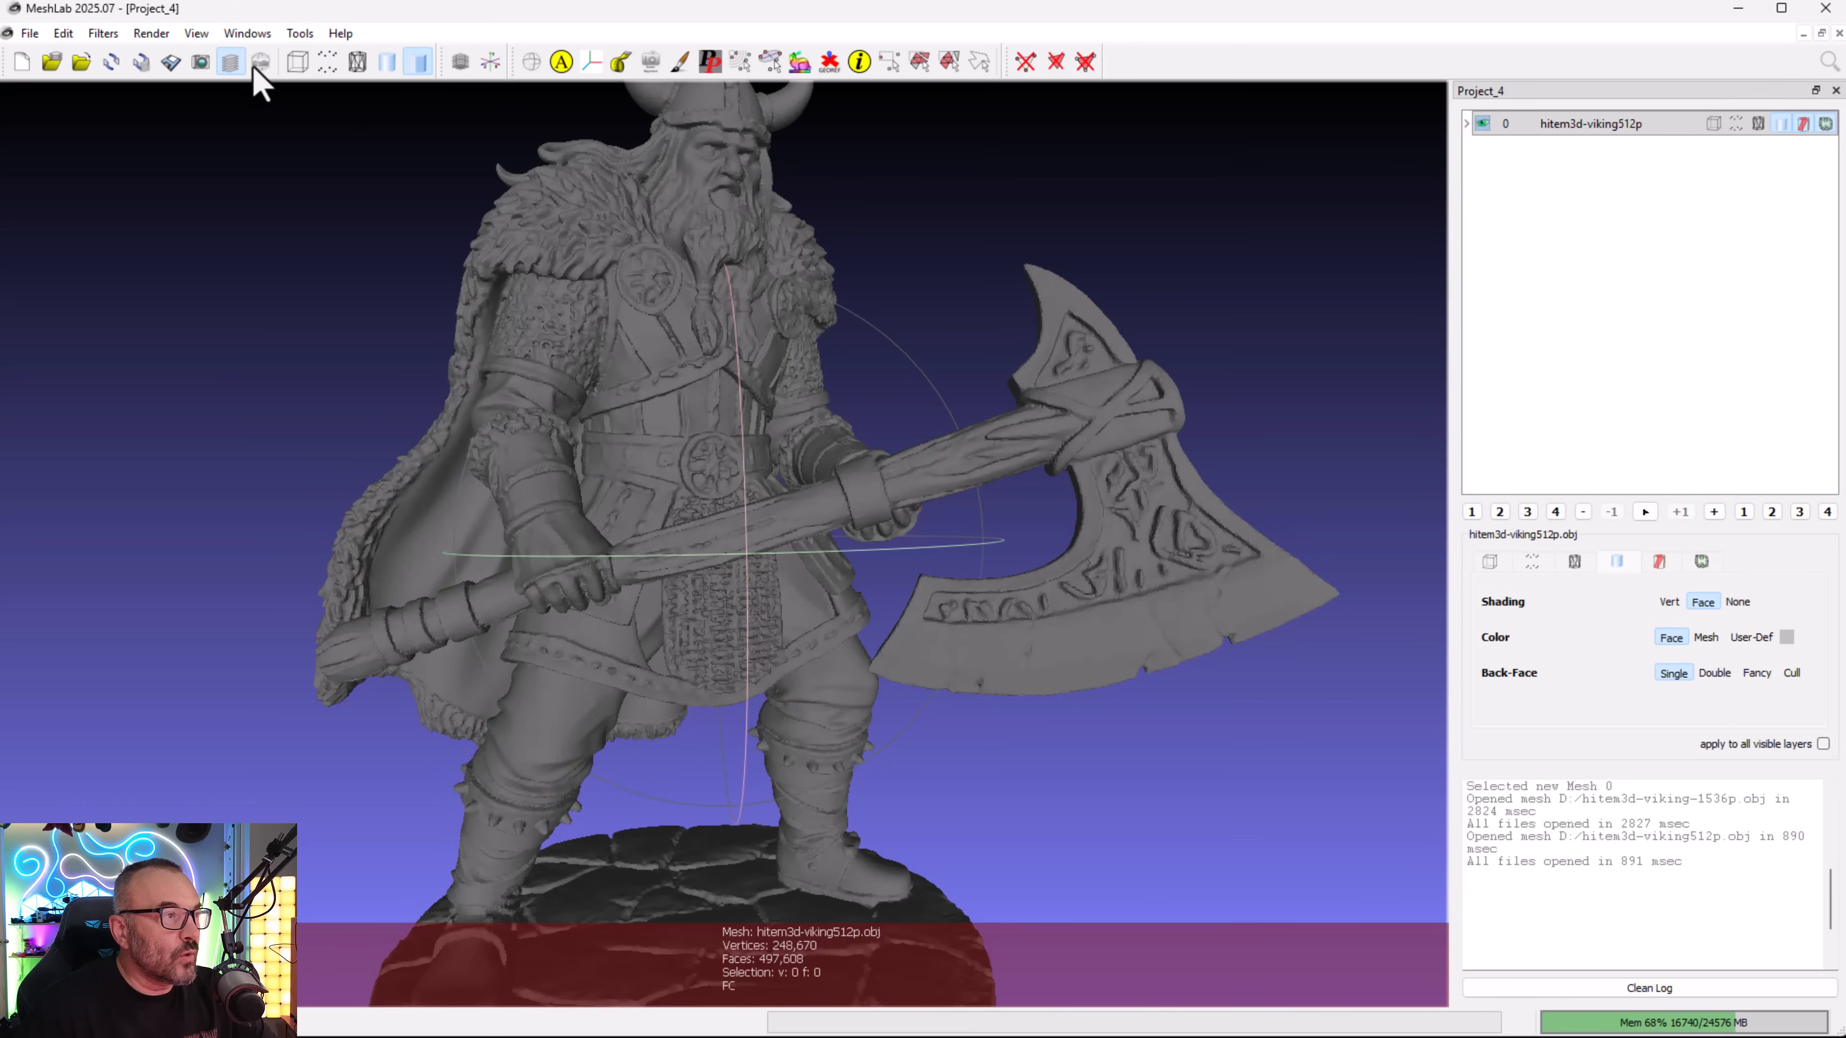
# - Overlay the wireframe on the hitem3d-viking512p mesh and display it with smooth vertex shading
pyautogui.click(358, 62)
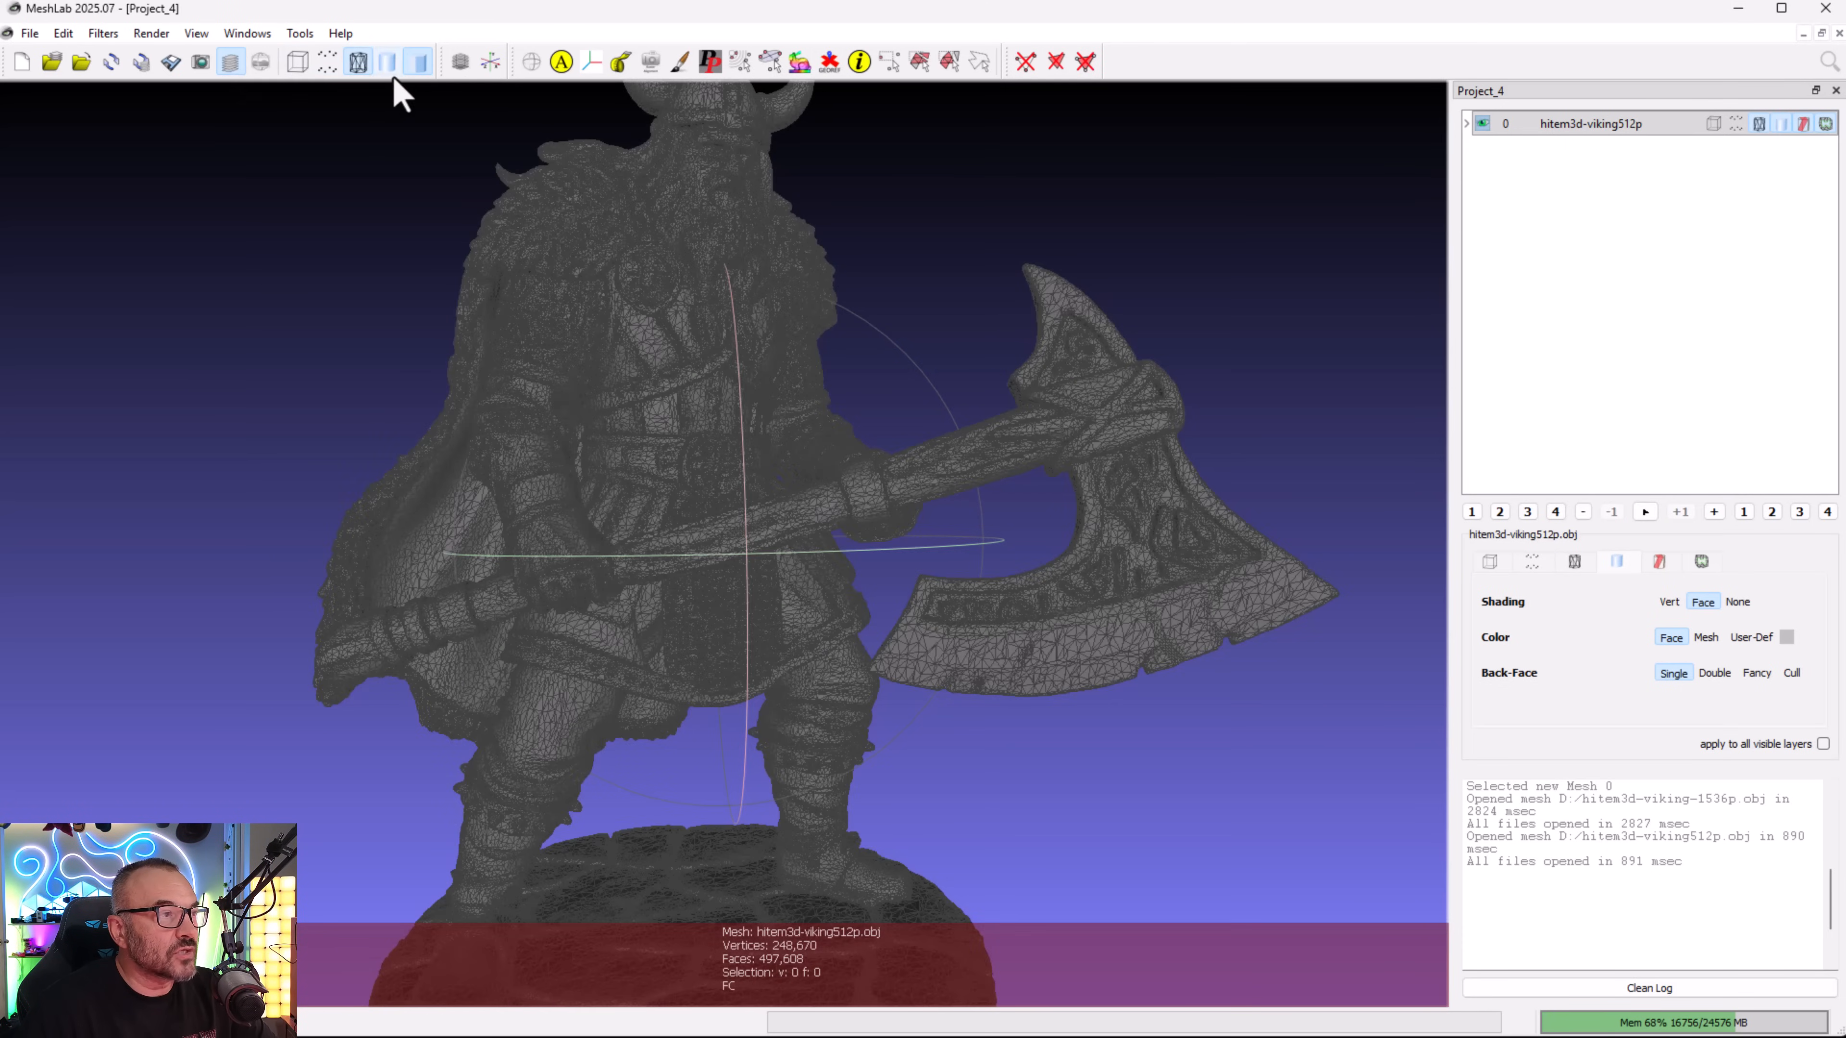
pyautogui.click(419, 62)
pyautogui.scroll(-3, 679, 264)
pyautogui.scroll(6, 717, 355)
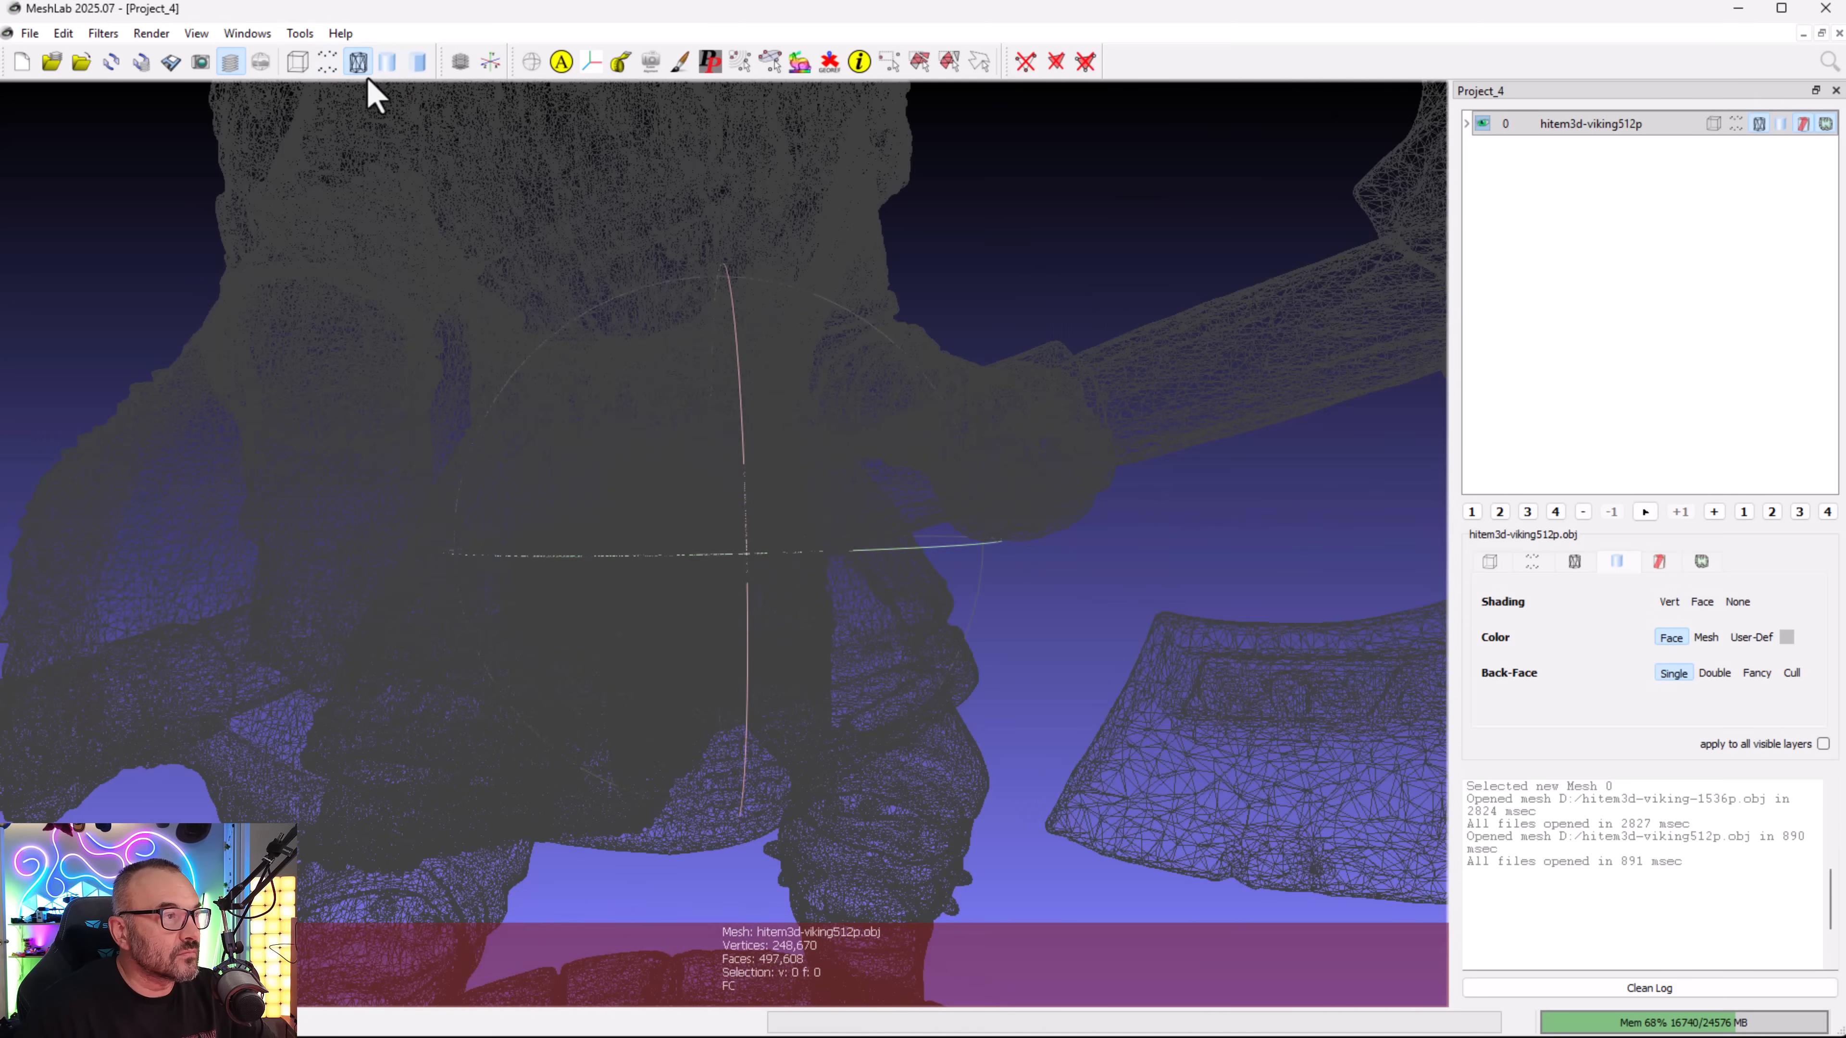
pyautogui.click(386, 65)
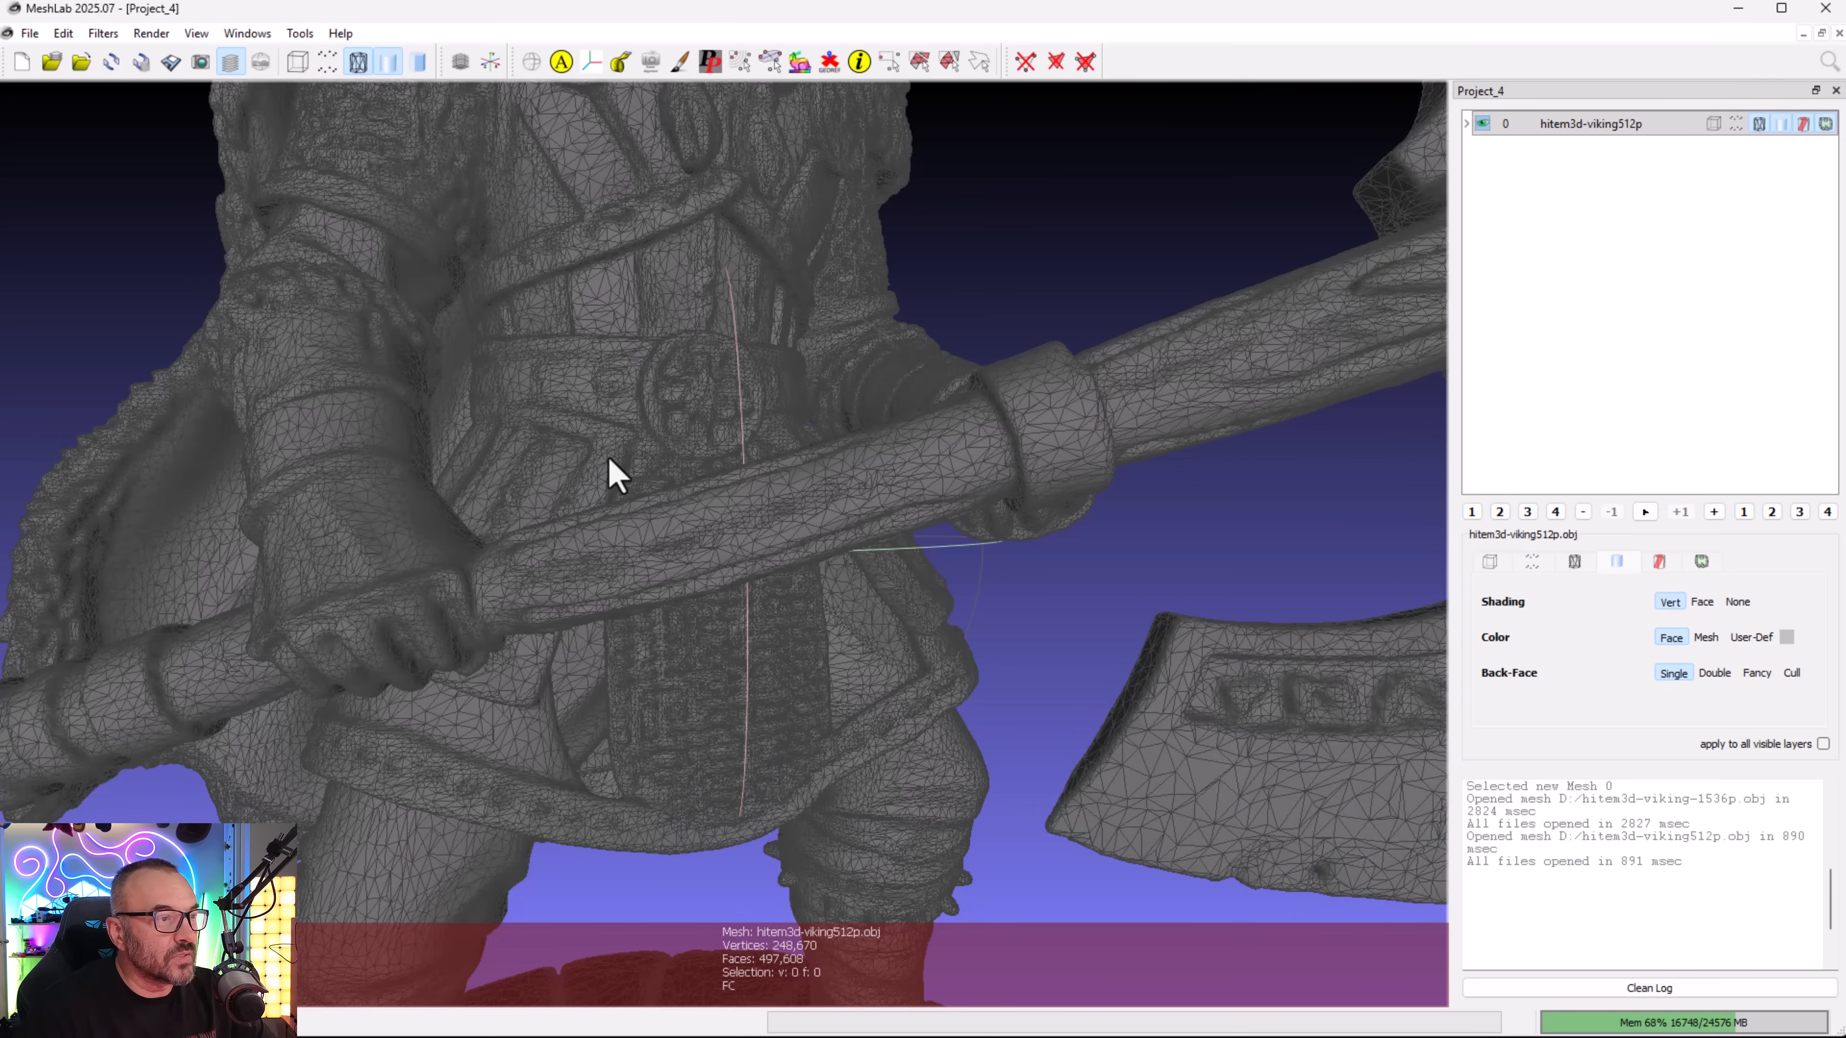
# - Examine the triangle layout around the axe handle, belt buckle and chainmail at close range
pyautogui.scroll(3, 652, 522)
pyautogui.scroll(-3, 650, 521)
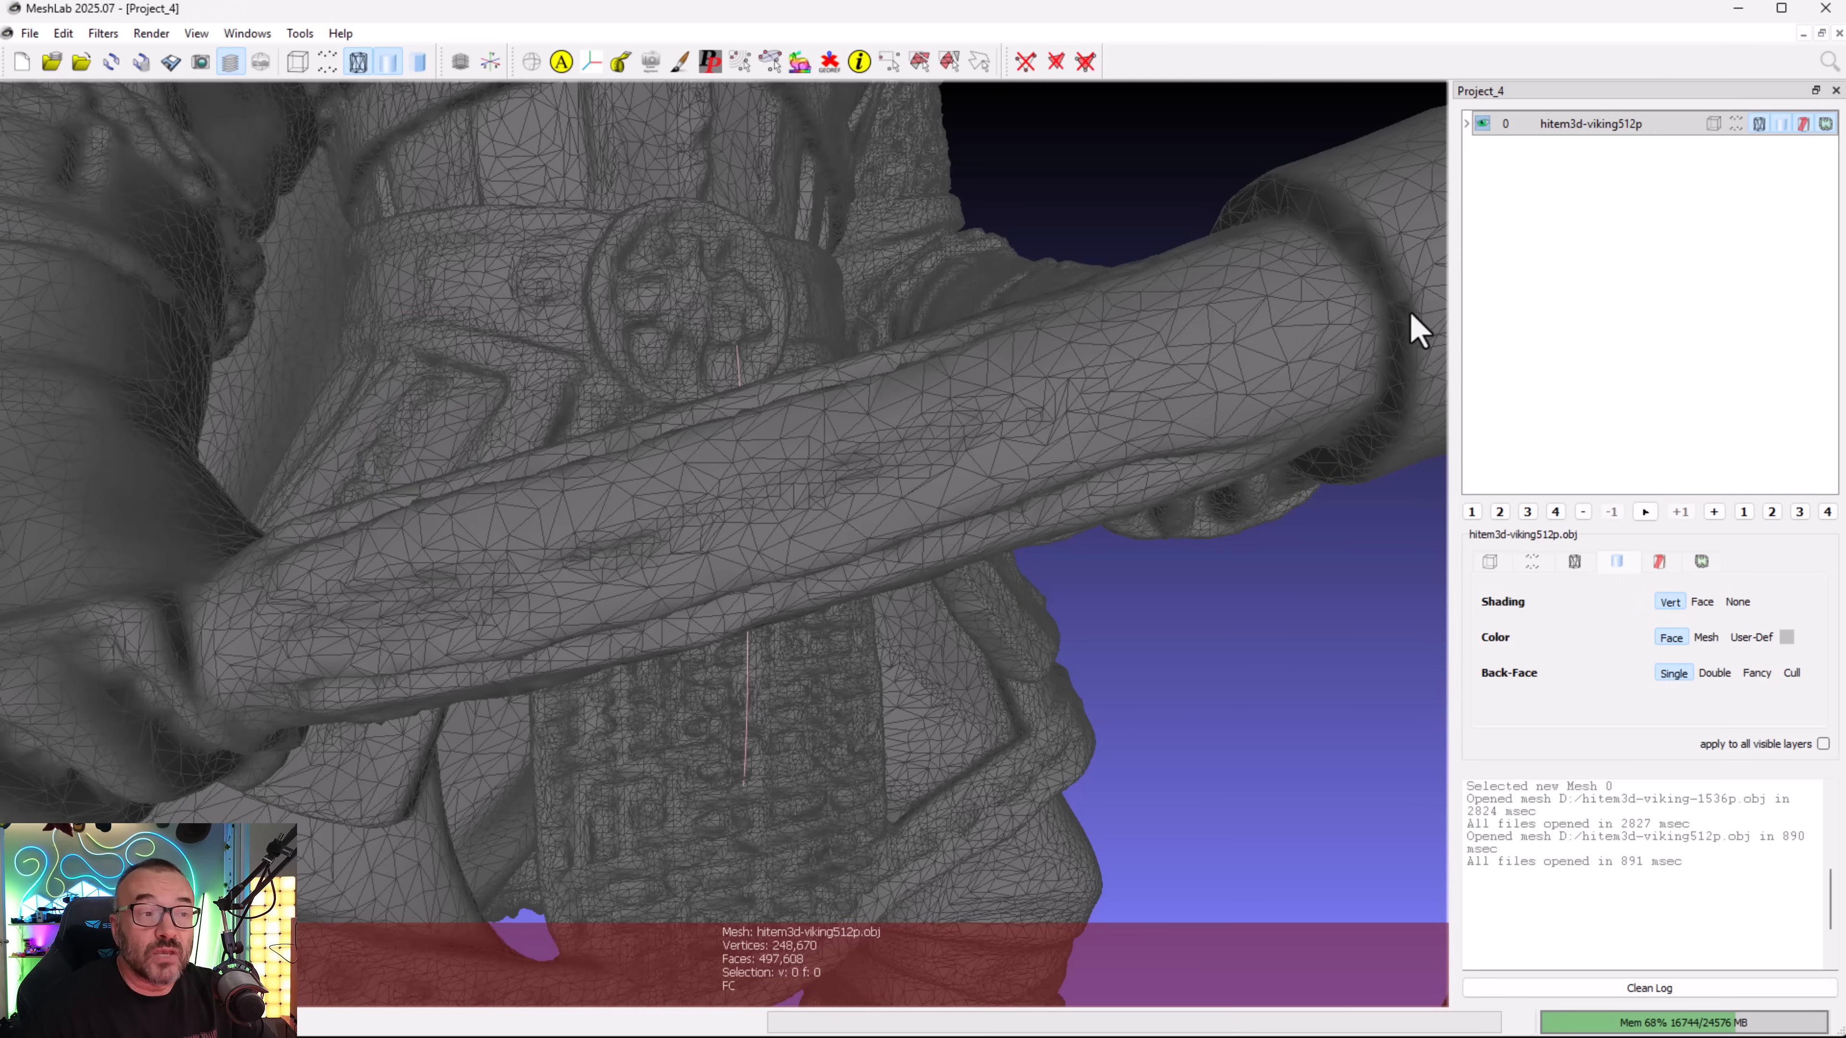
pyautogui.scroll(3, 1410, 314)
pyautogui.scroll(-6, 1377, 333)
pyautogui.scroll(3, 1376, 333)
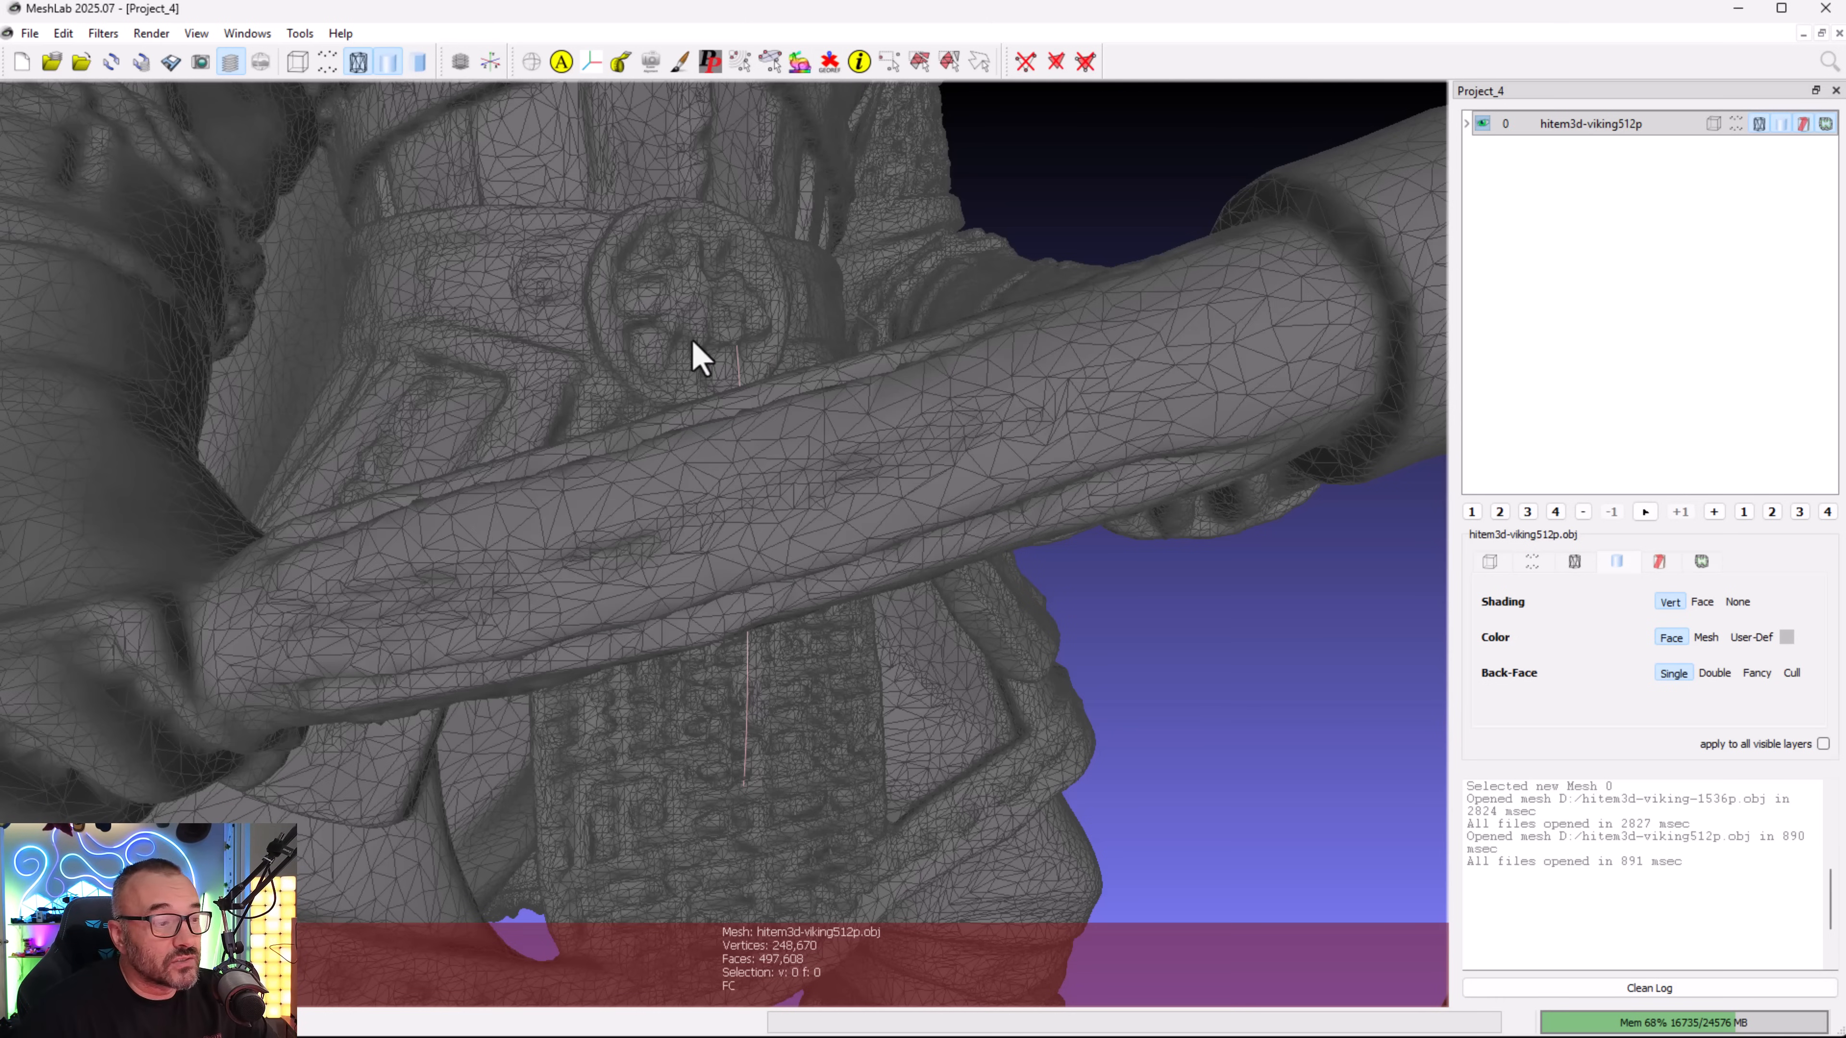
pyautogui.moveTo(481, 341); pyautogui.dragTo(434, 327)
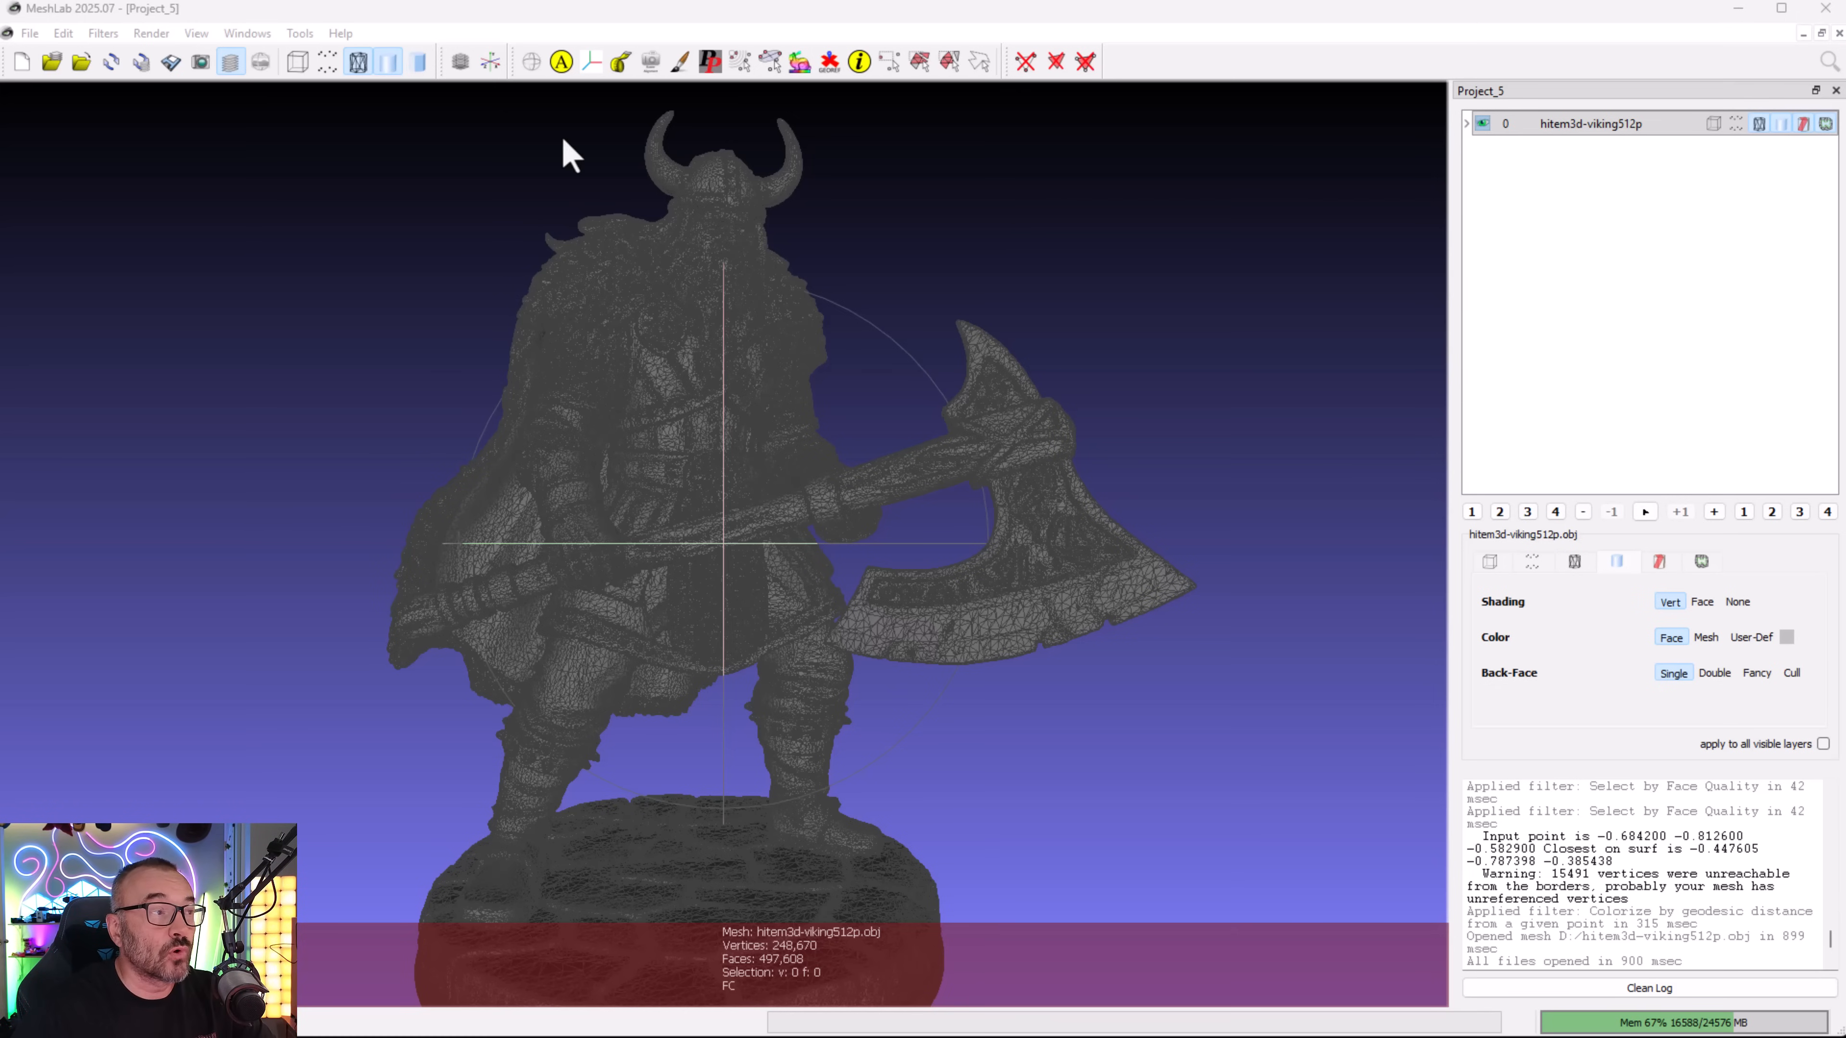
pyautogui.click(342, 32)
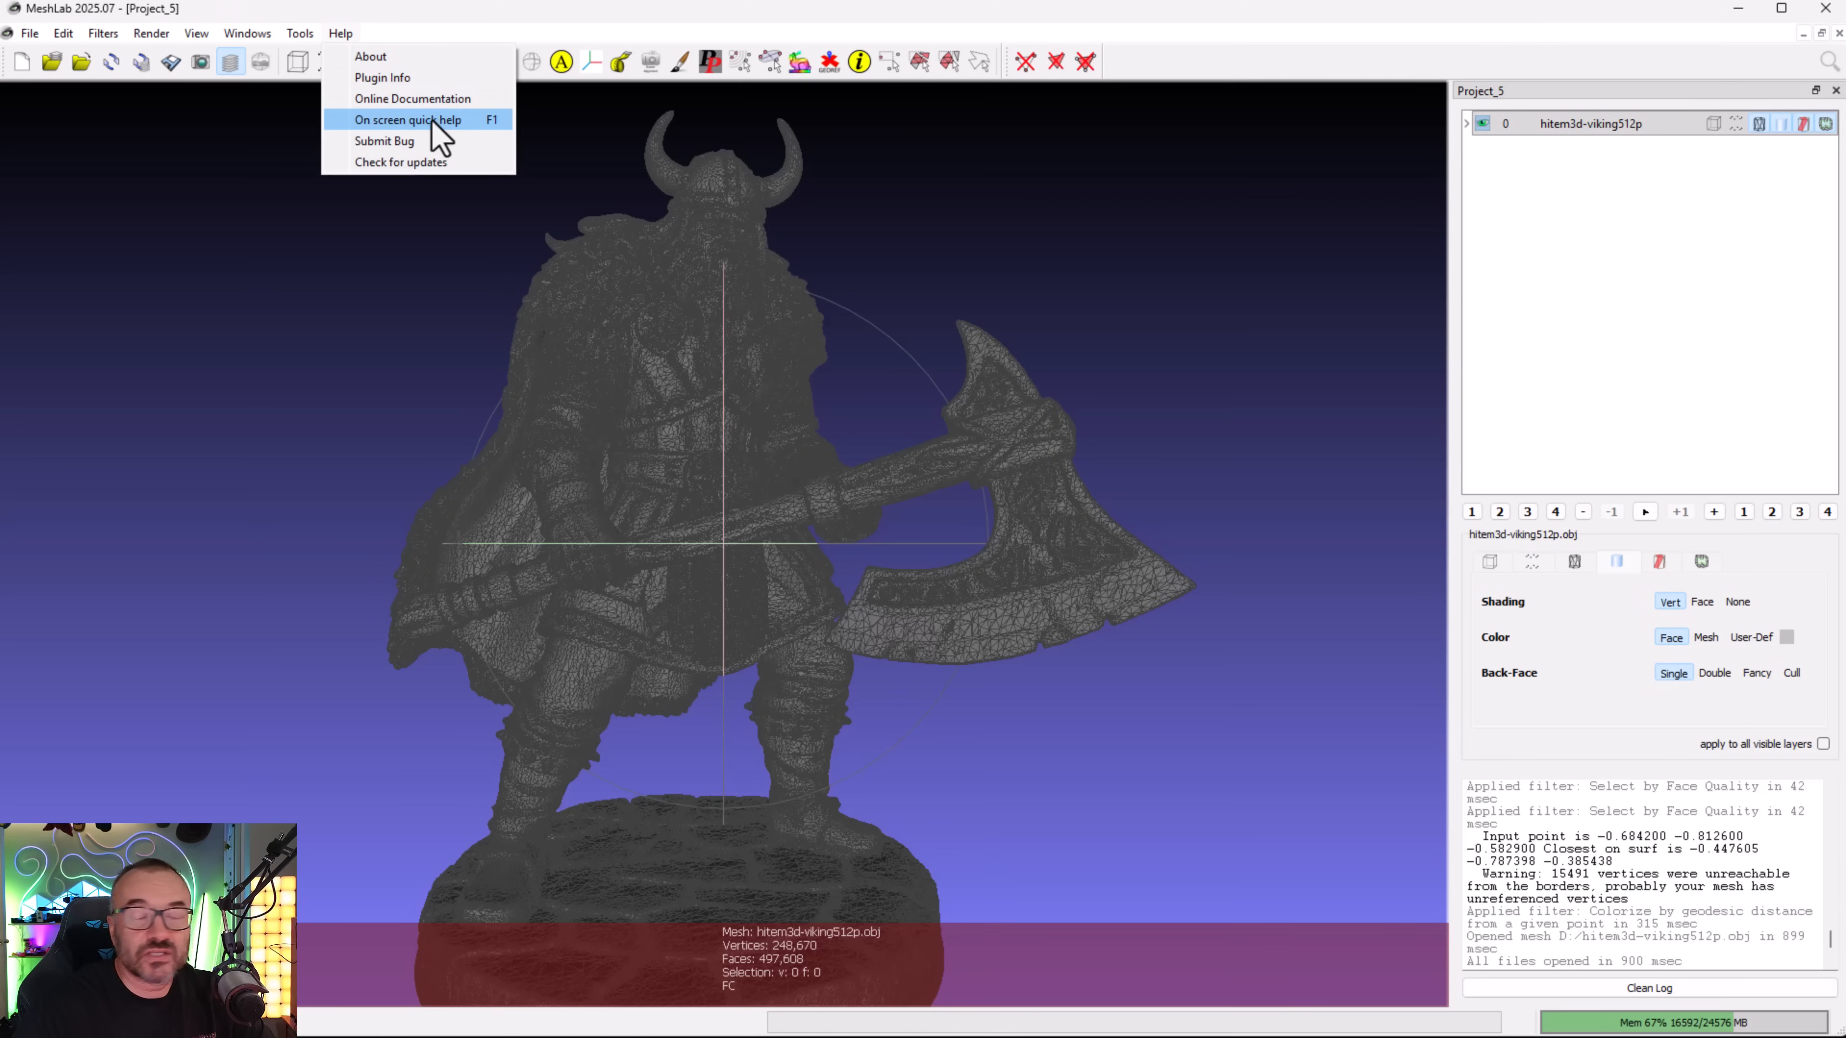
pyautogui.click(193, 285)
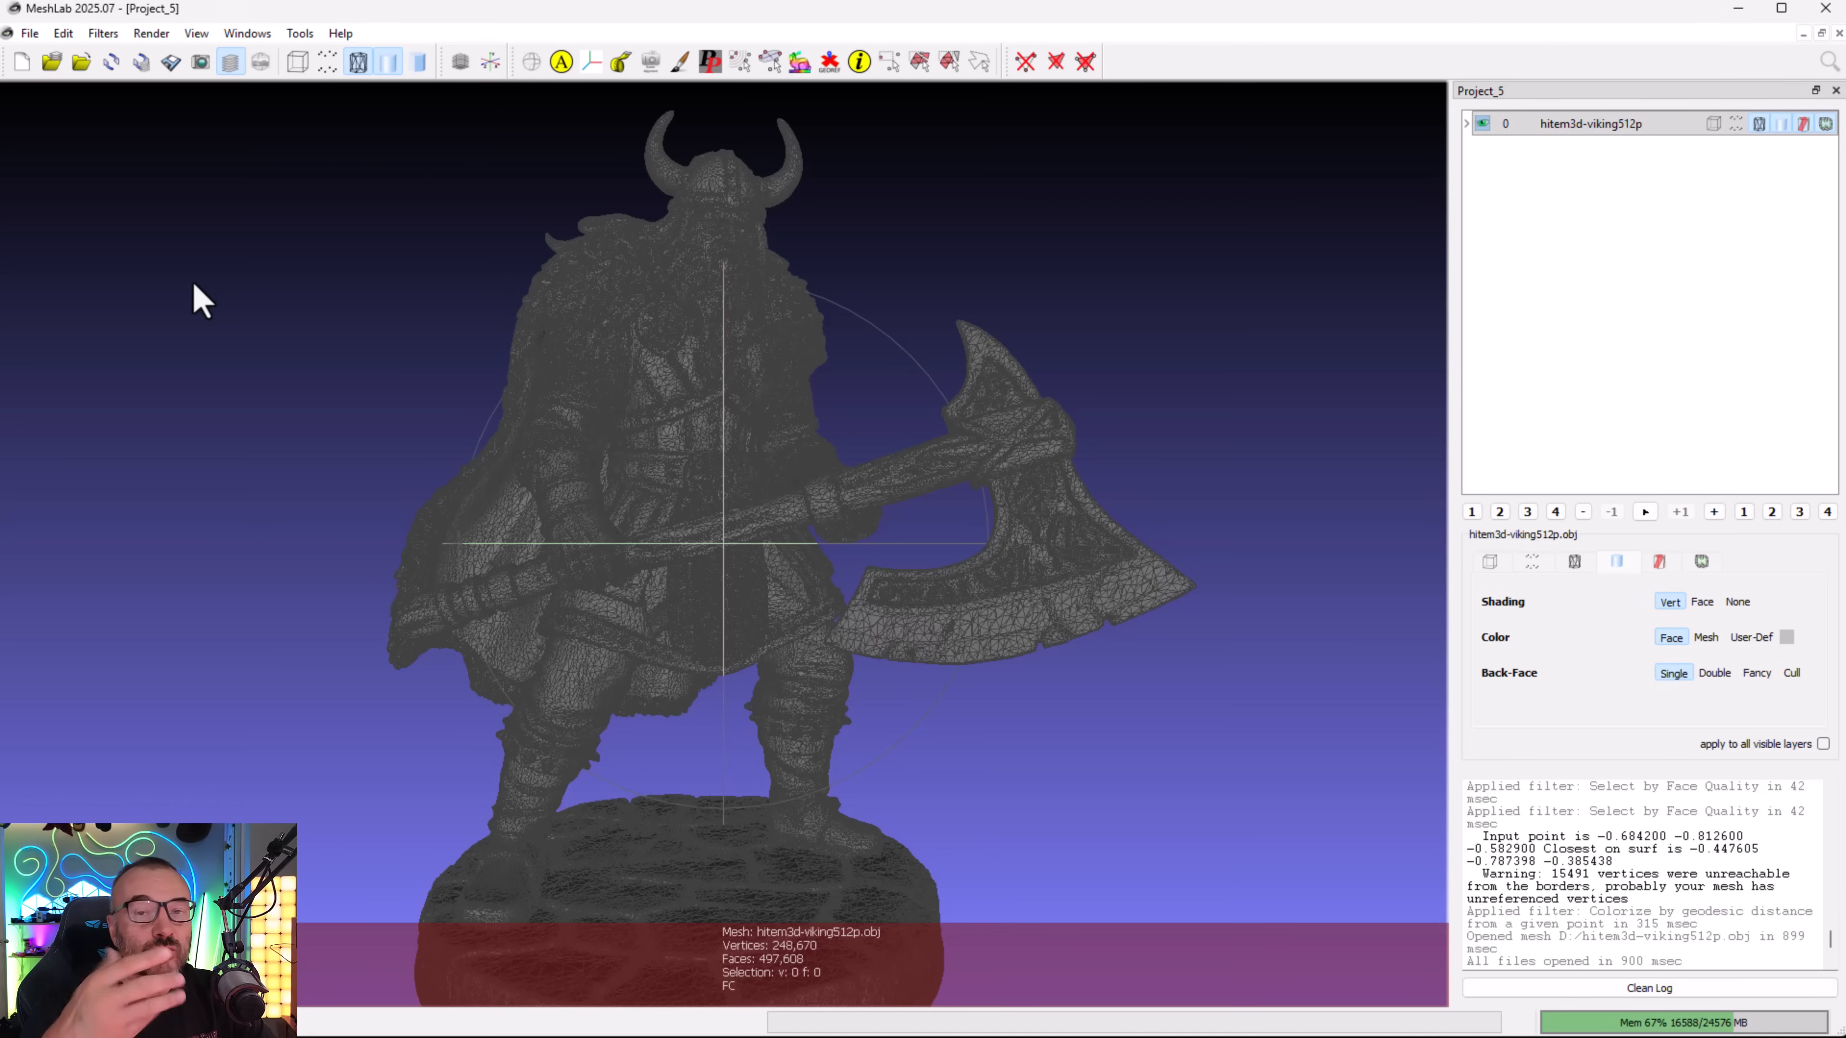
# - Select faces by quality with Select by Face Quality, using a minimum of 0.1077, a maximum of 1.41965 and the preview enabled
pyautogui.click(102, 34)
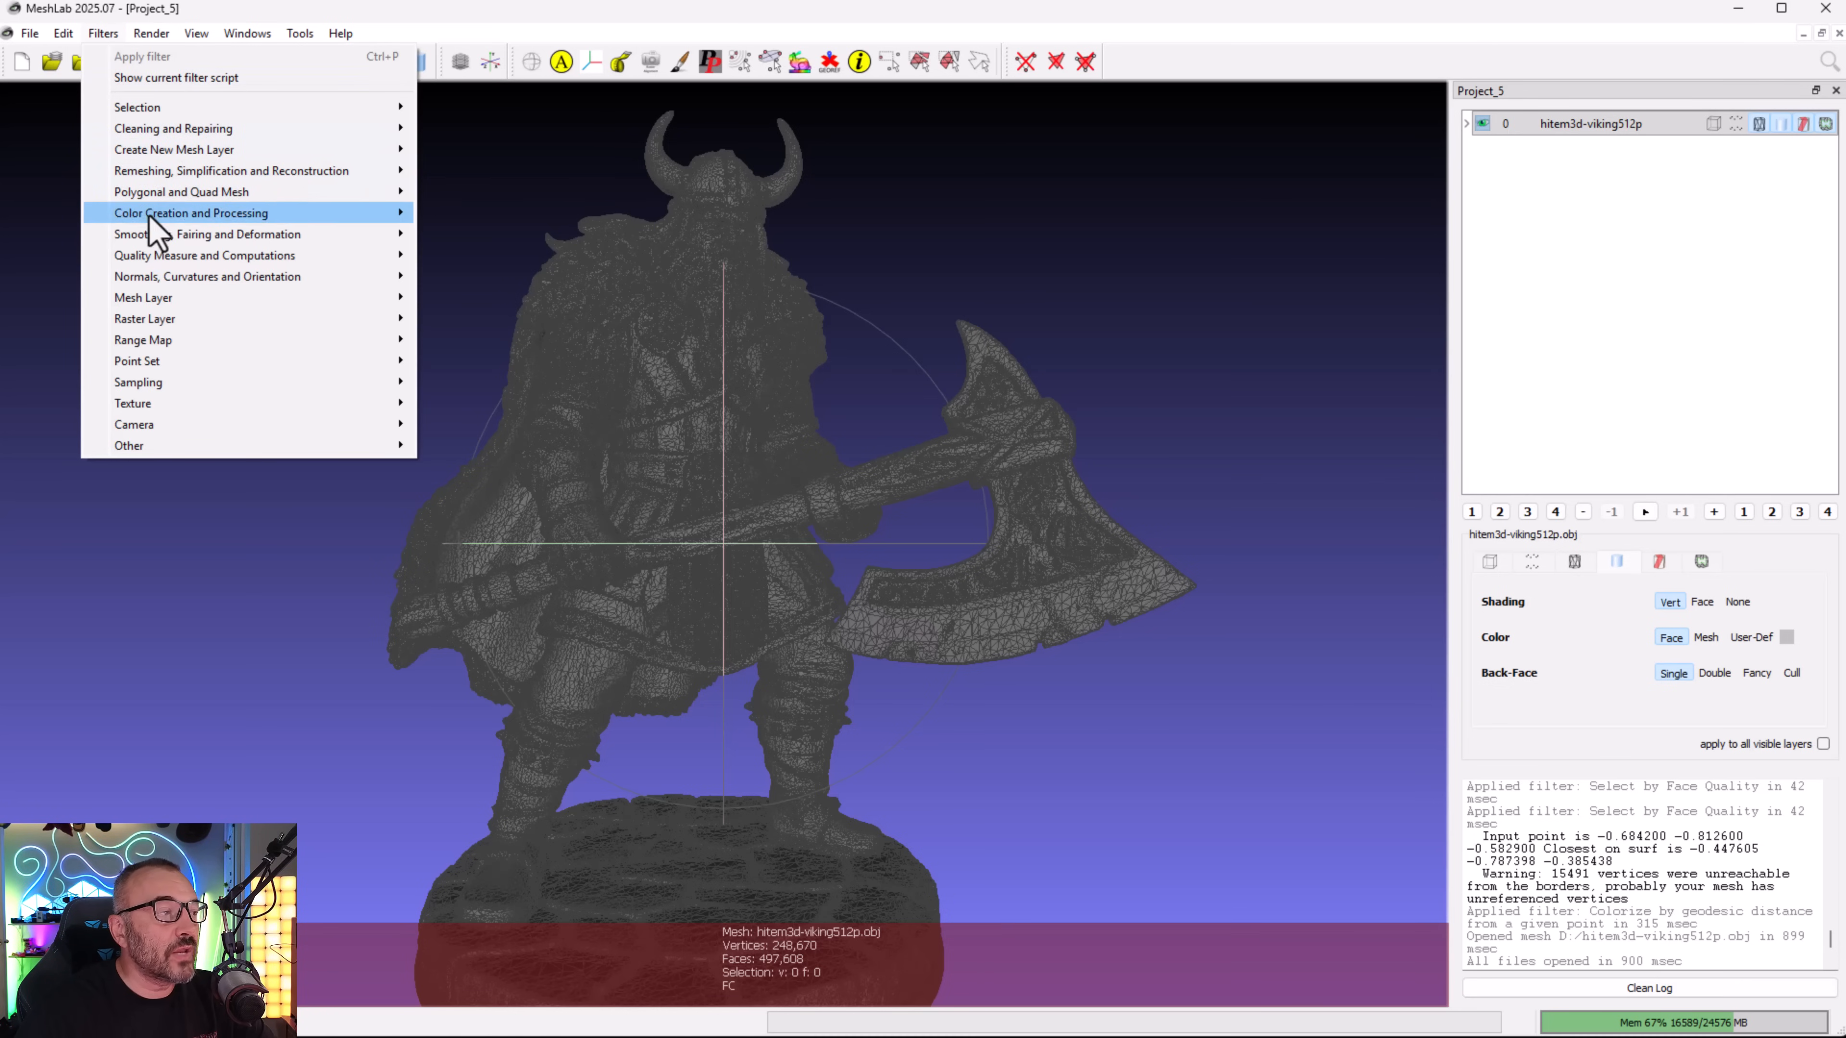
pyautogui.moveTo(172, 256)
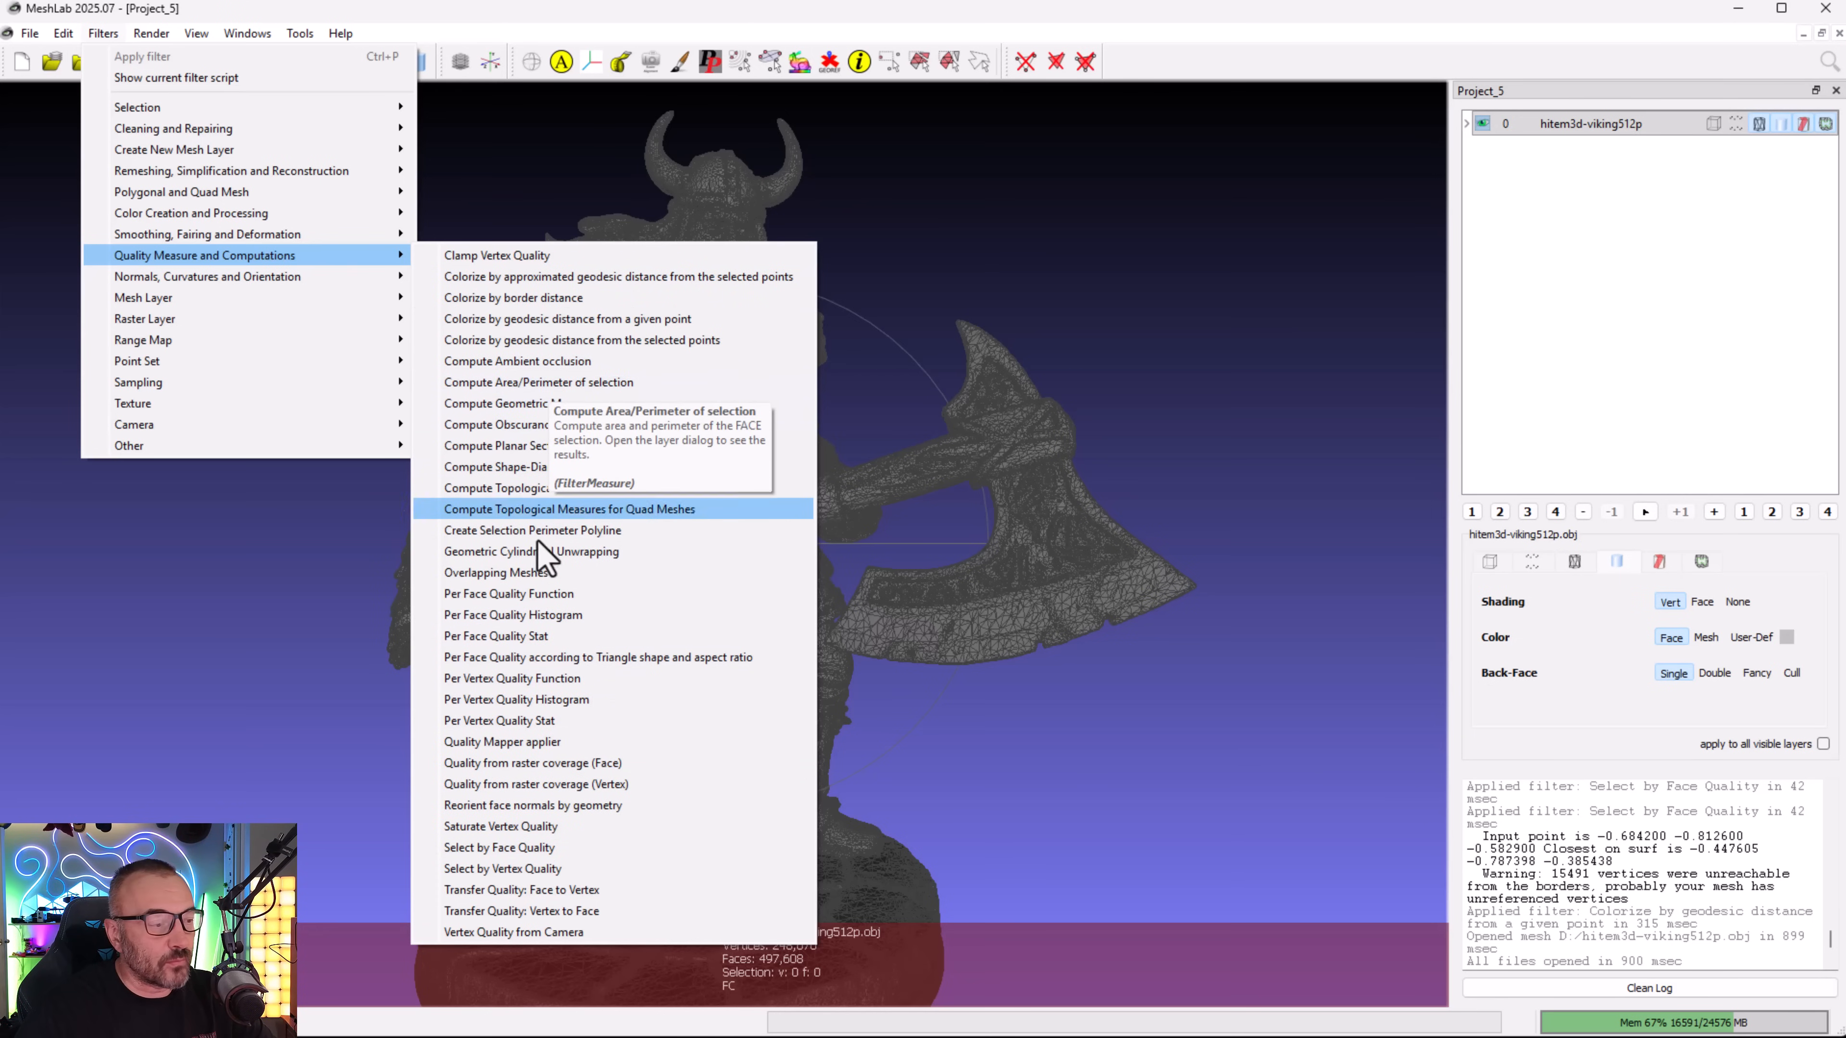
pyautogui.click(556, 850)
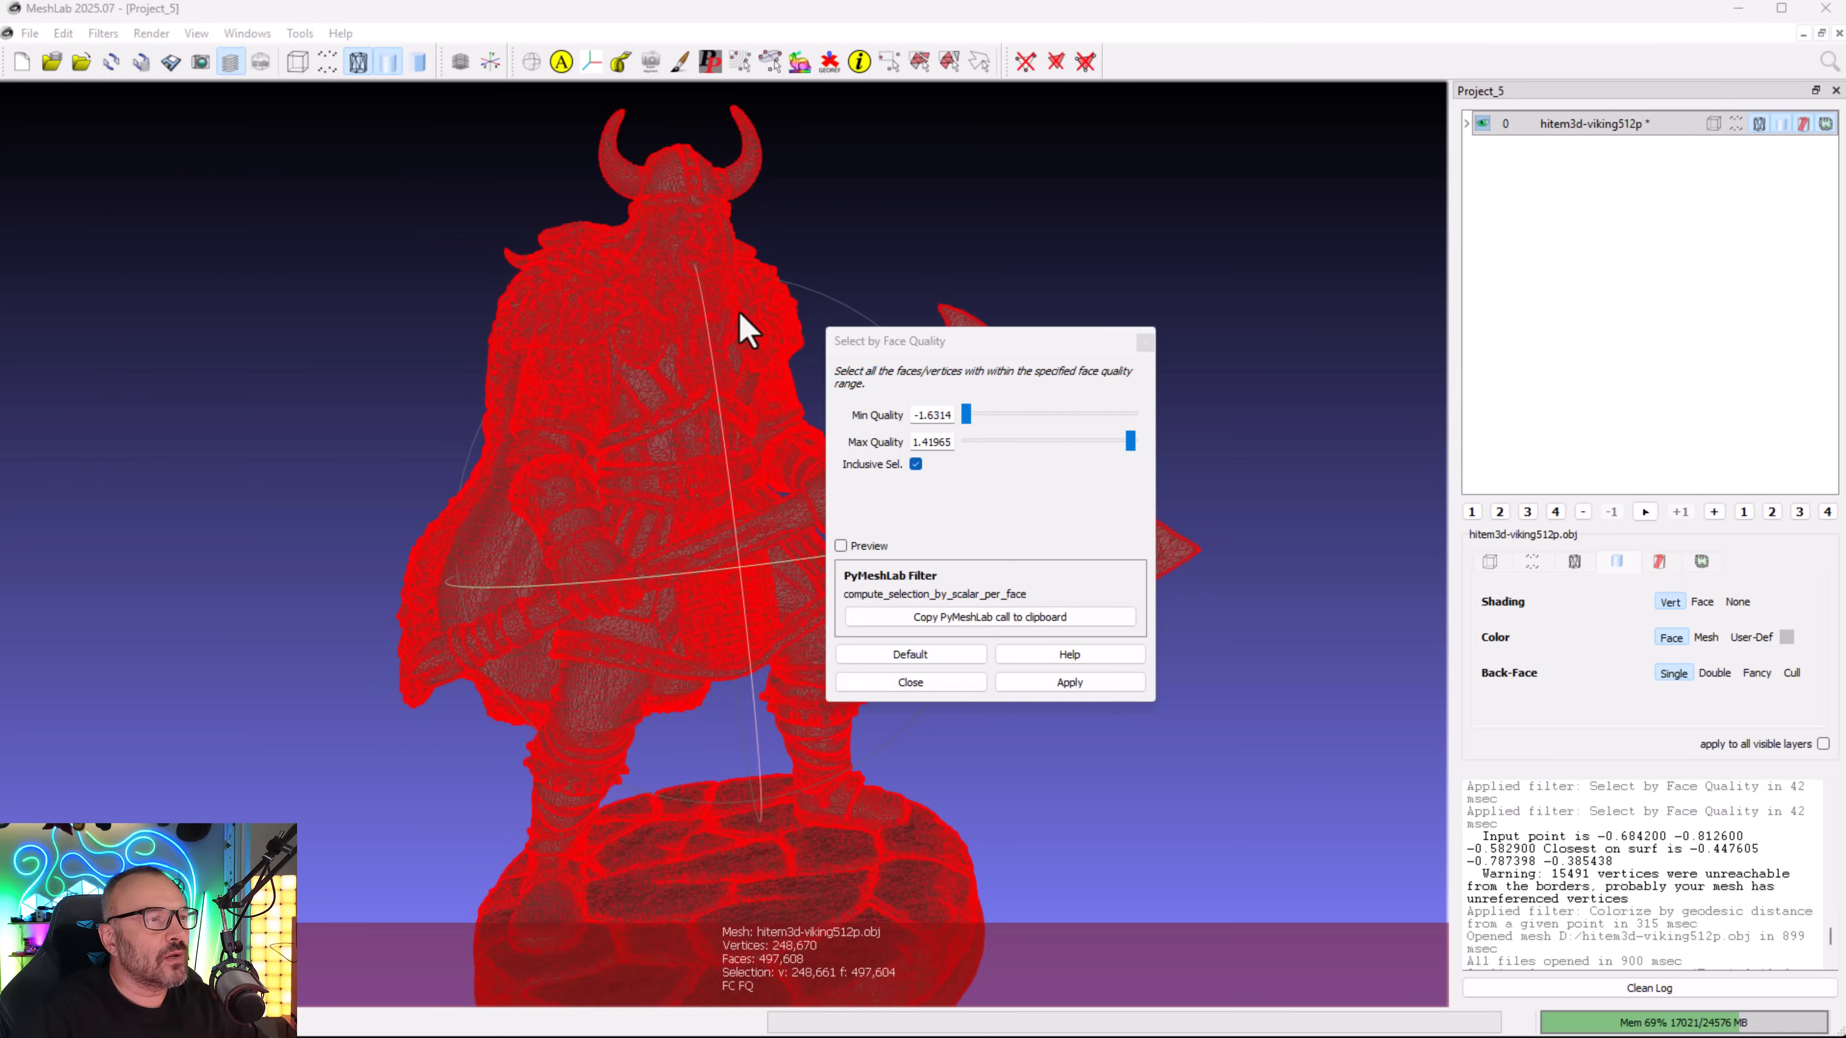
pyautogui.moveTo(971, 342); pyautogui.dragTo(1042, 298)
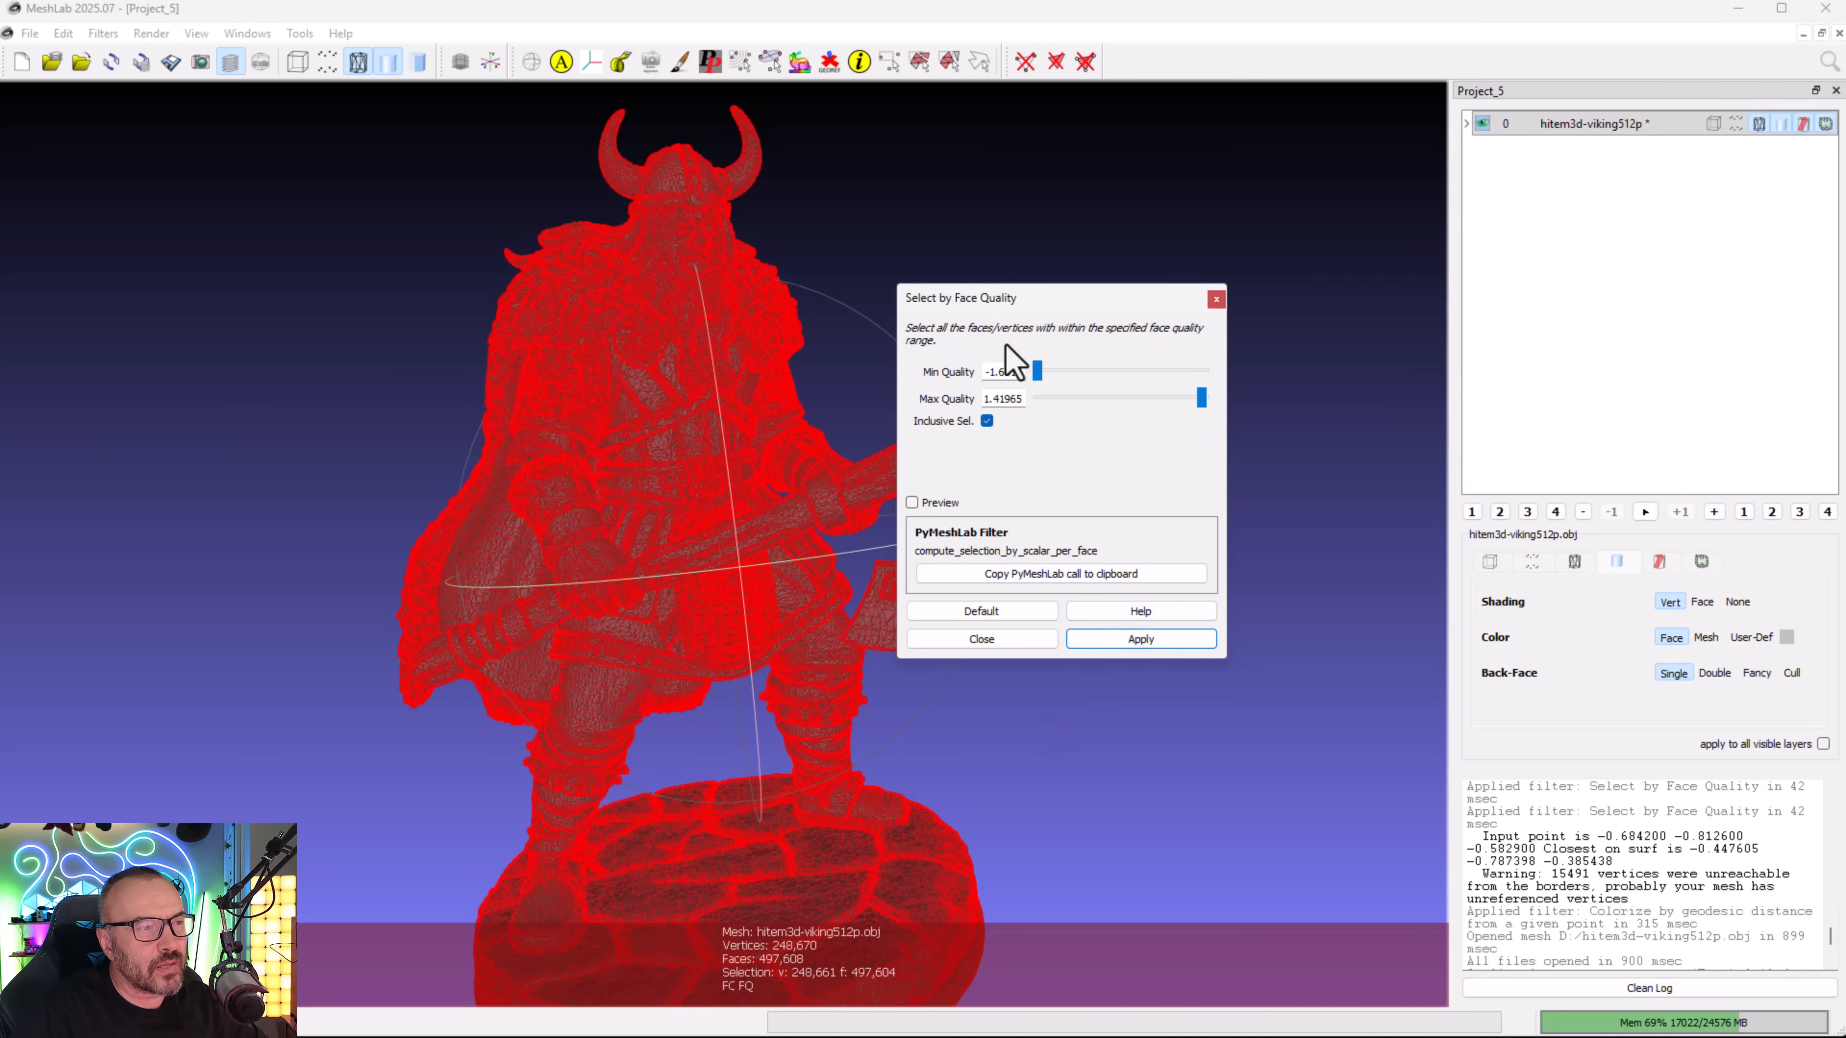
pyautogui.scroll(-3, 667, 445)
pyautogui.scroll(5, 672, 446)
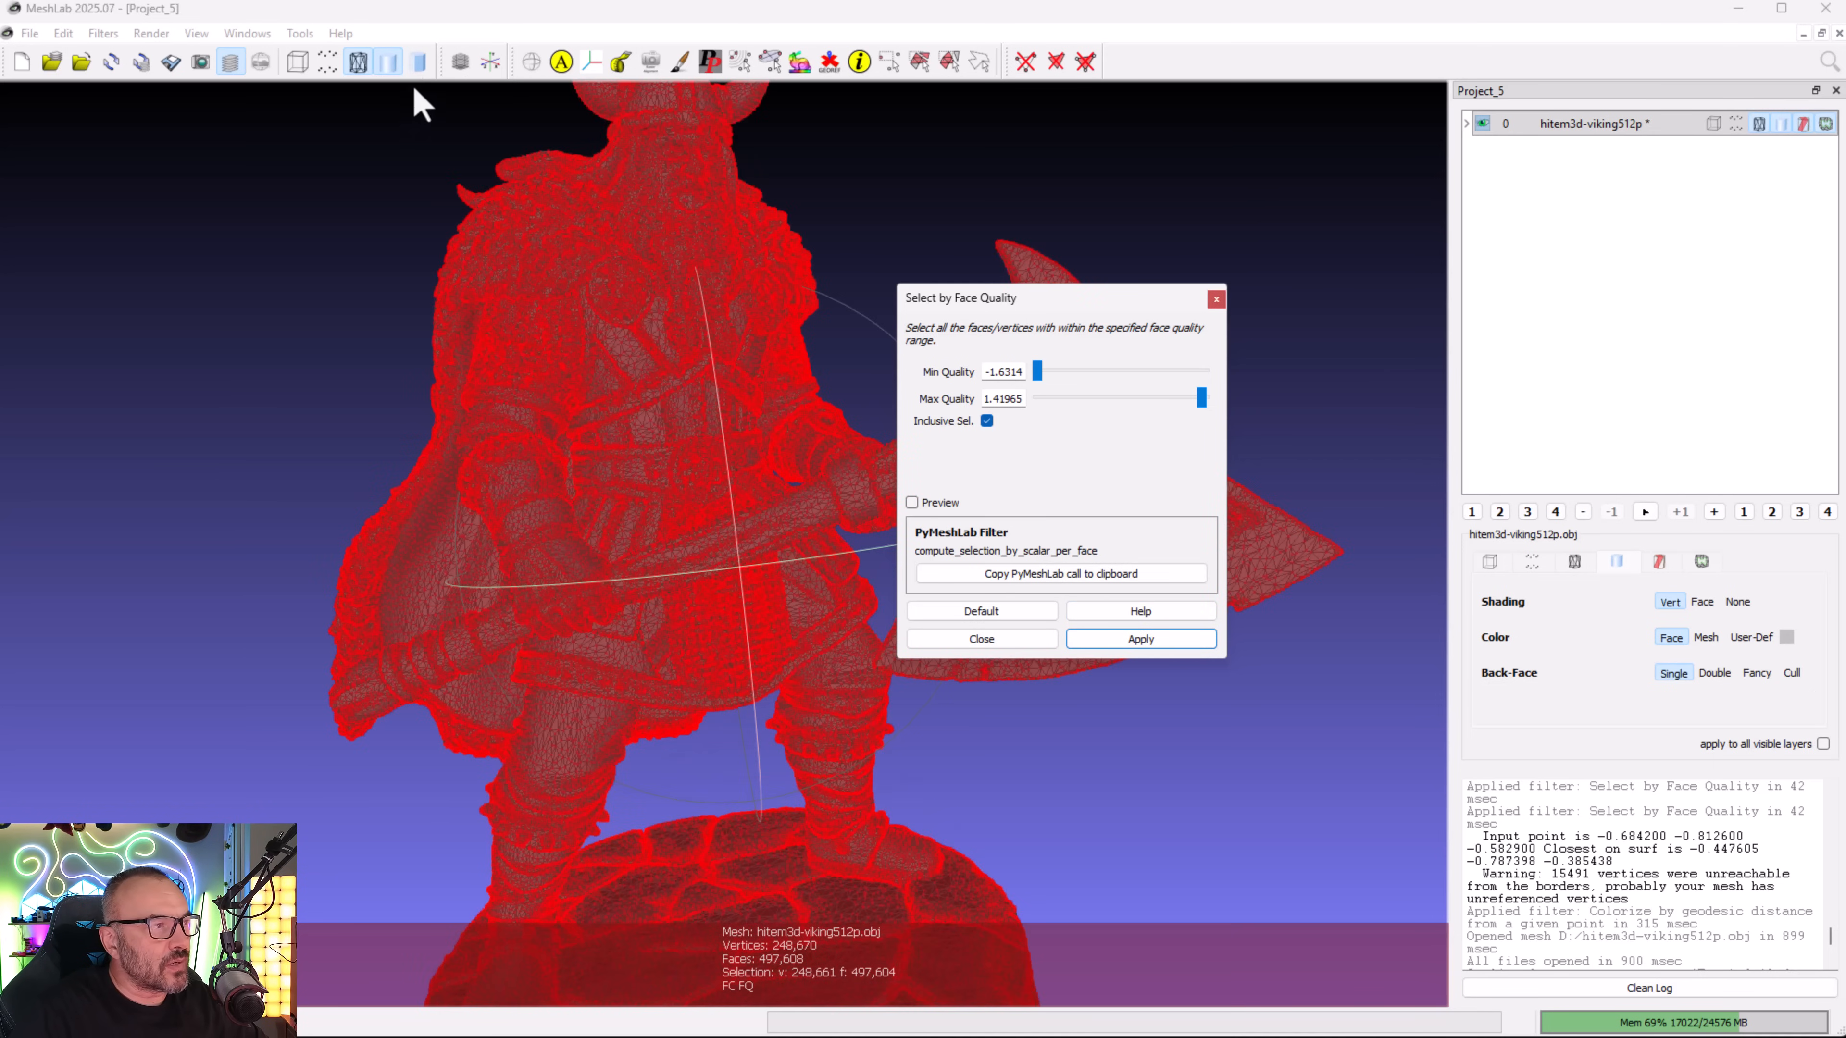
pyautogui.moveTo(1035, 372); pyautogui.dragTo(1132, 361)
pyautogui.click(911, 502)
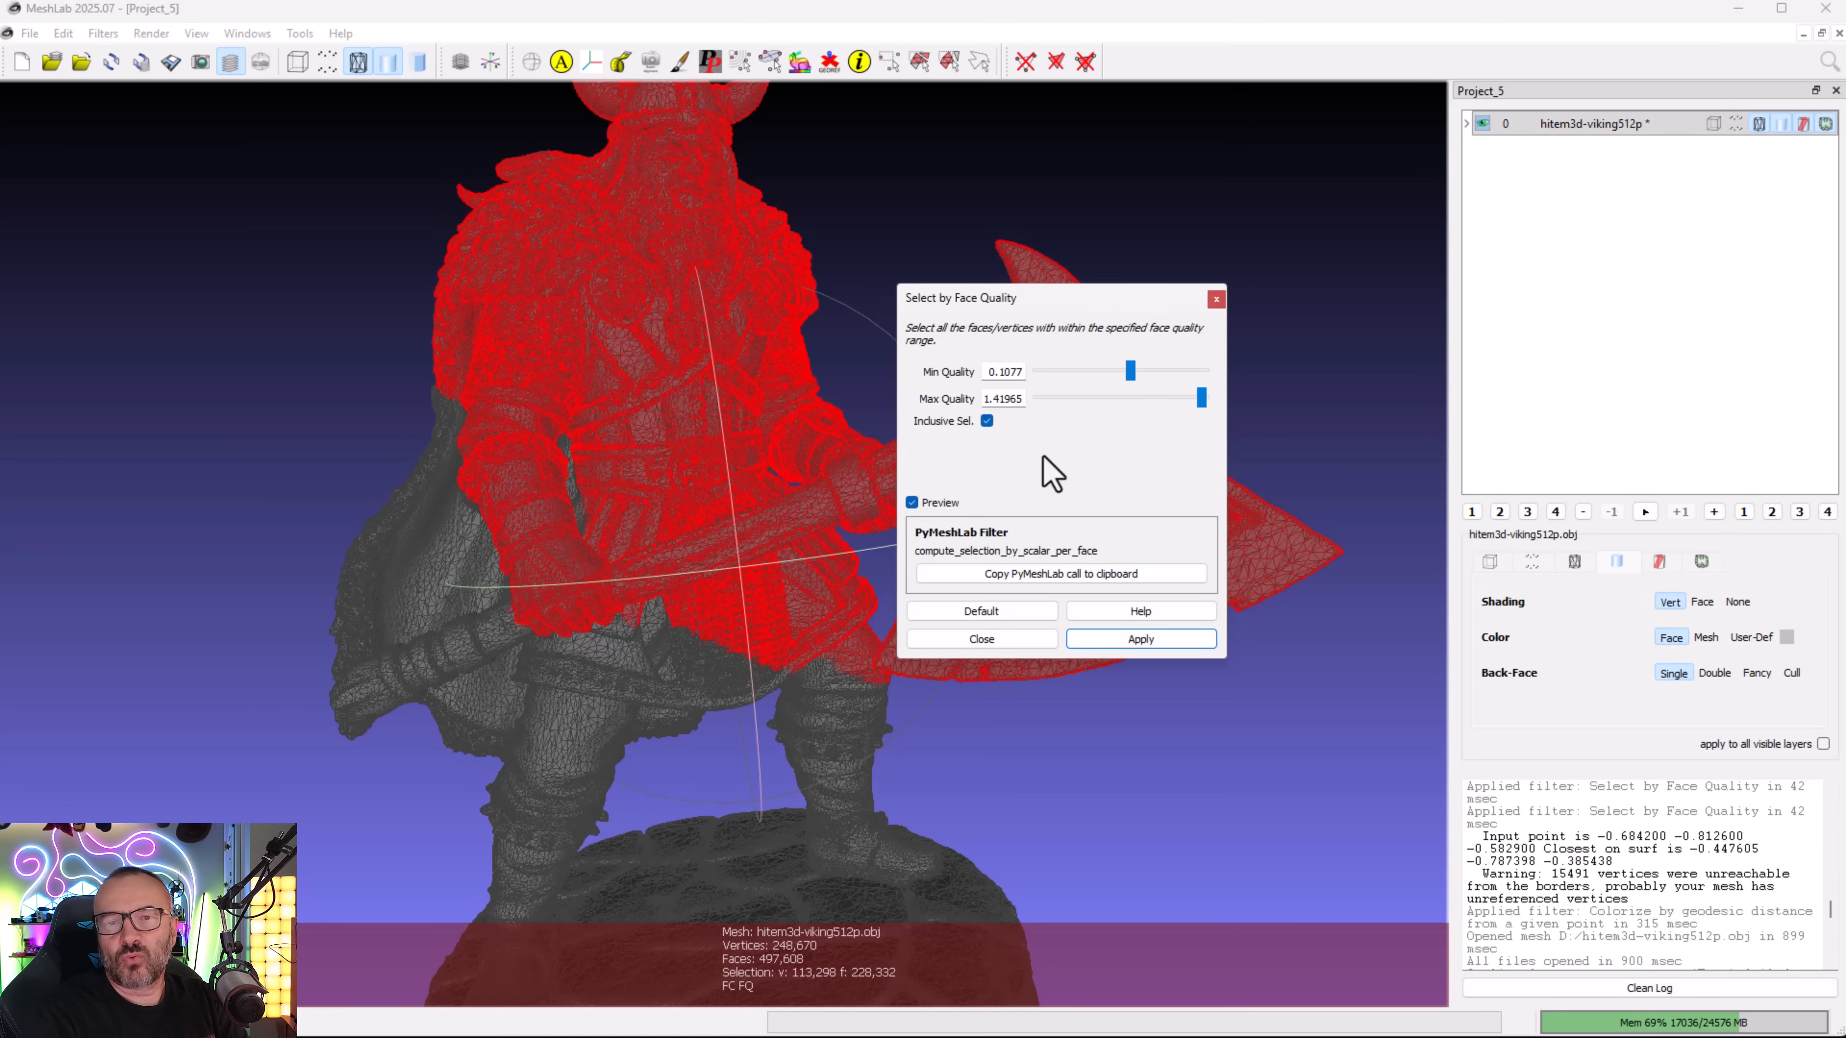
pyautogui.click(991, 639)
# - Examine the selected faces on the Viking's torso, arms and axe from the front, both close up and at full-figure distance
pyautogui.moveTo(588, 685); pyautogui.dragTo(983, 649)
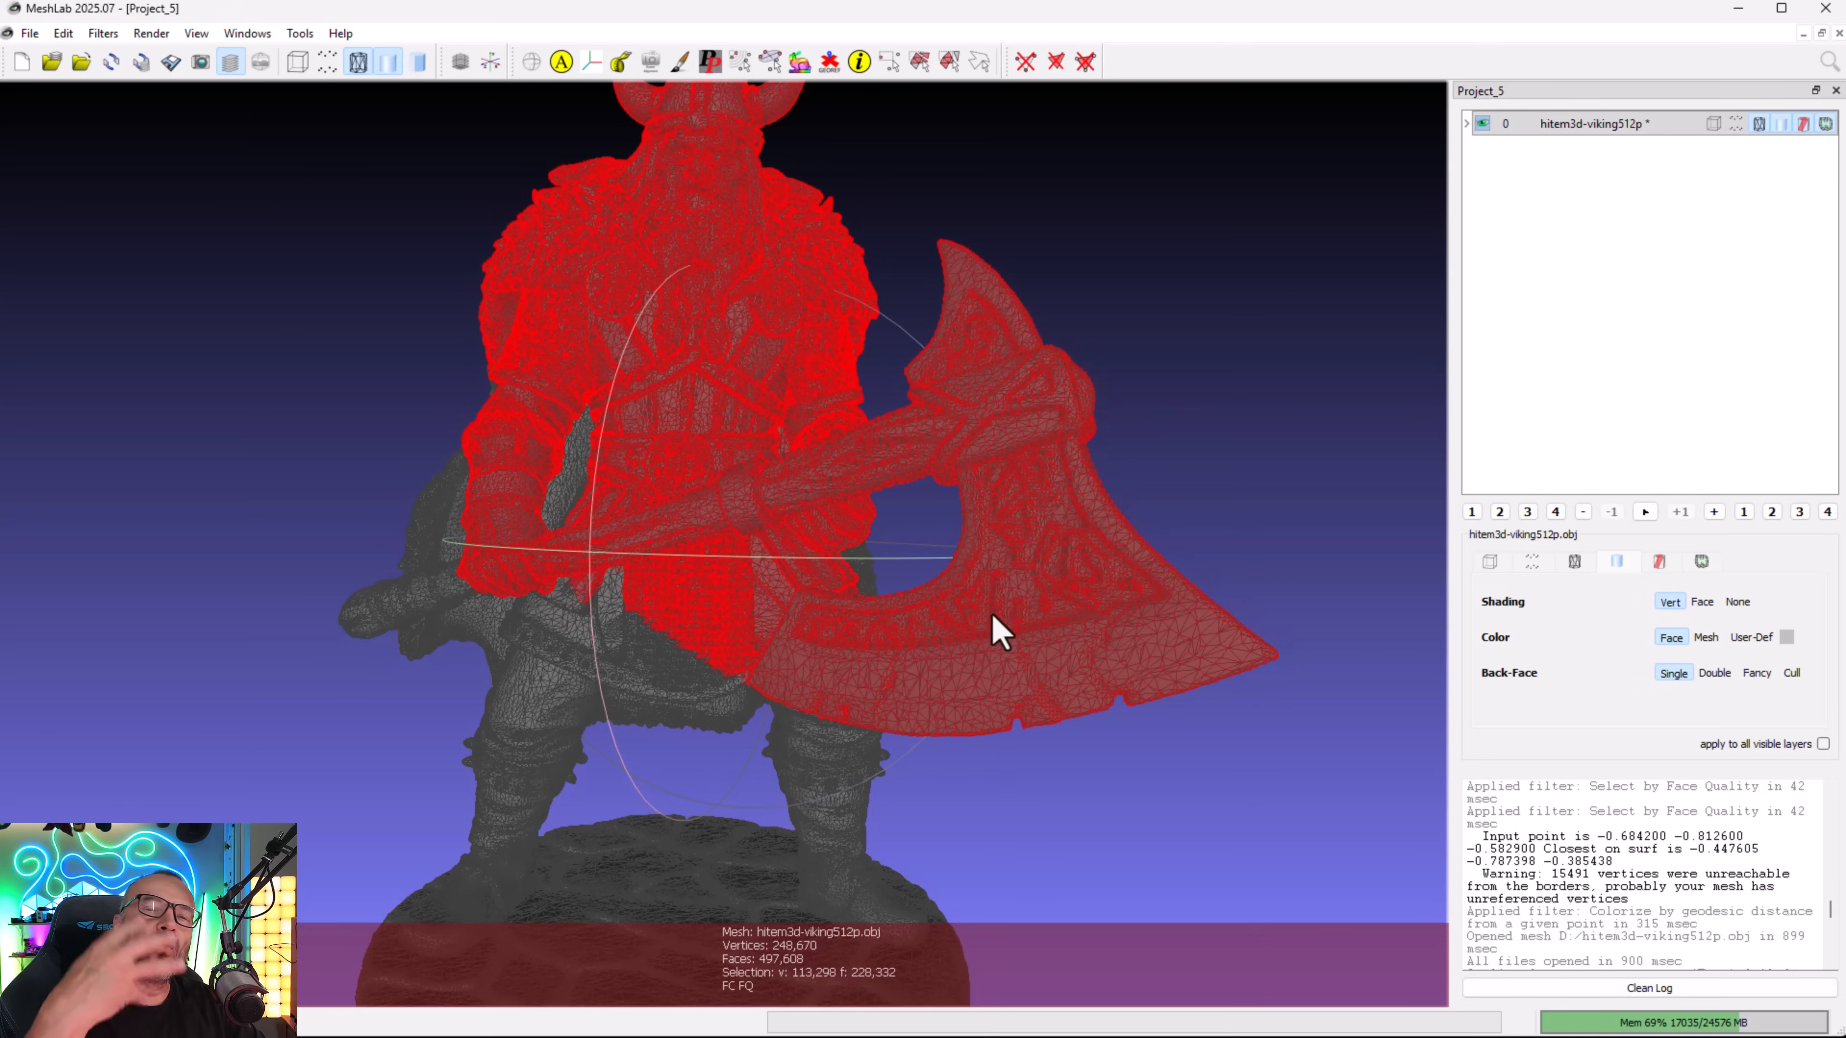
pyautogui.scroll(-3, 523, 647)
pyautogui.scroll(3, 523, 647)
pyautogui.scroll(4, 542, 631)
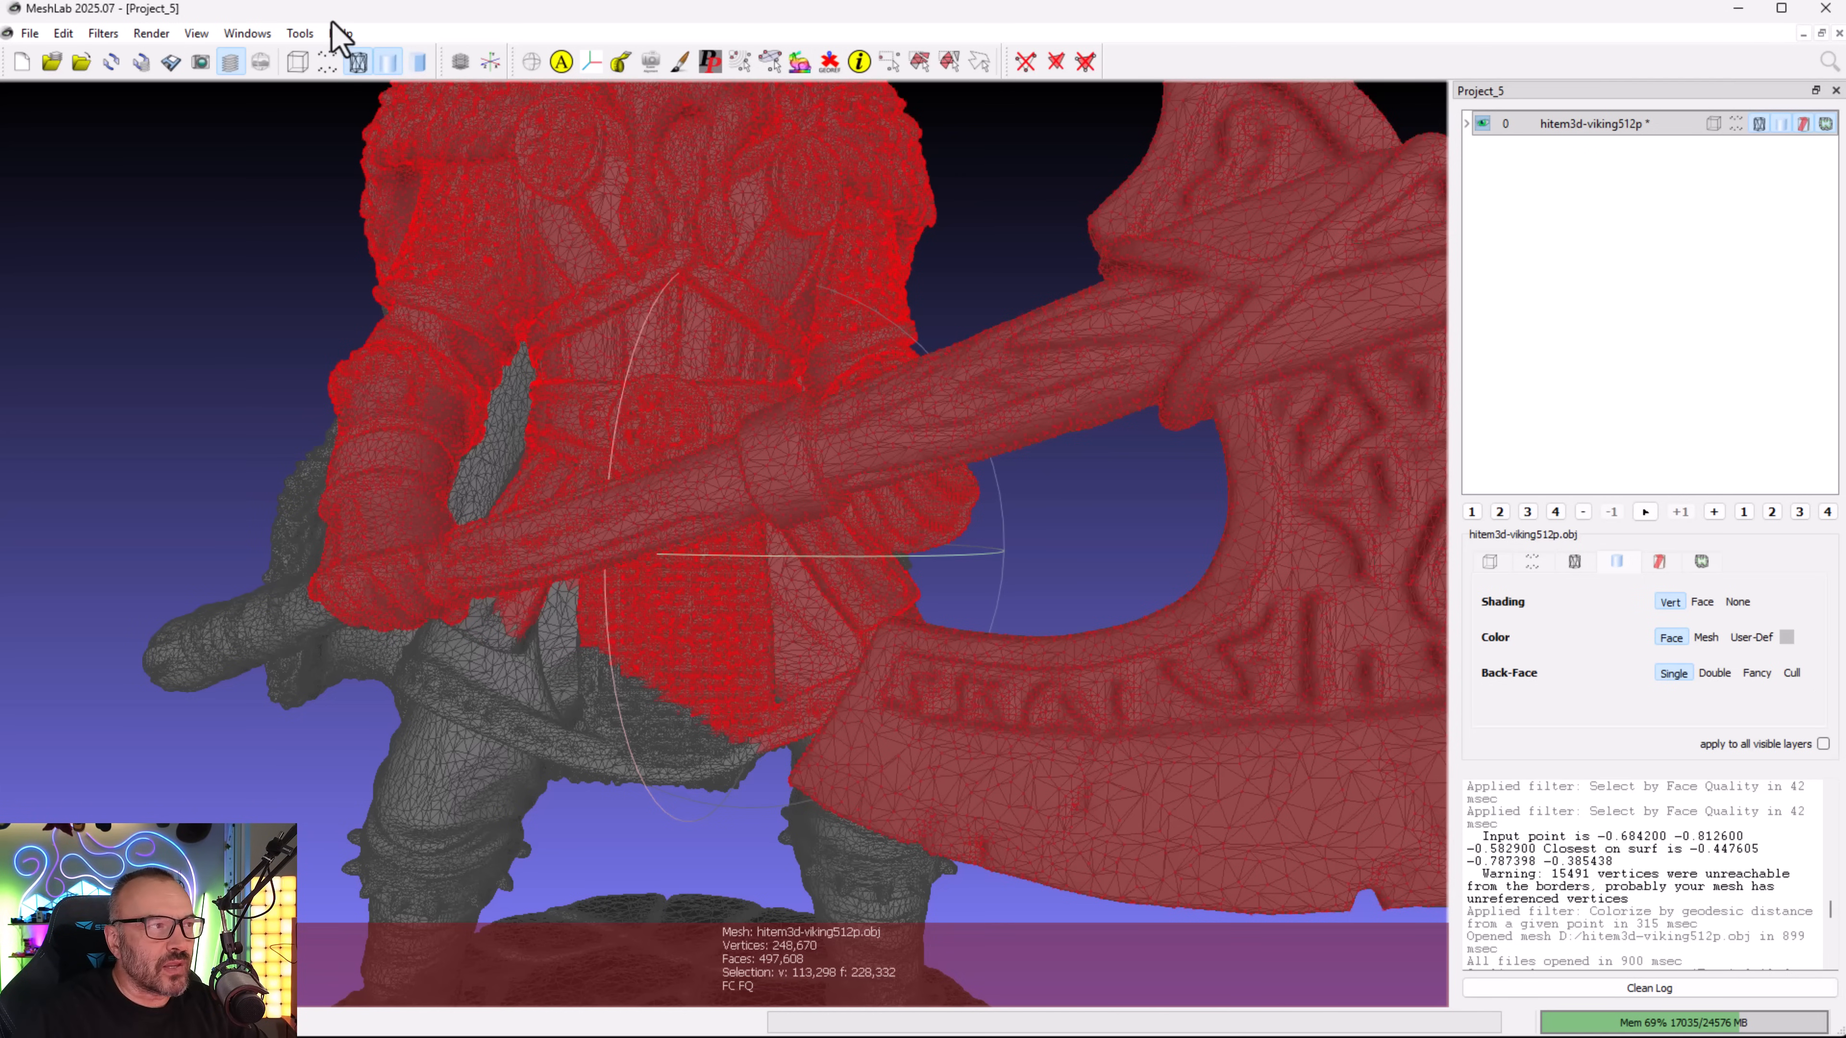
pyautogui.click(340, 33)
pyautogui.click(238, 356)
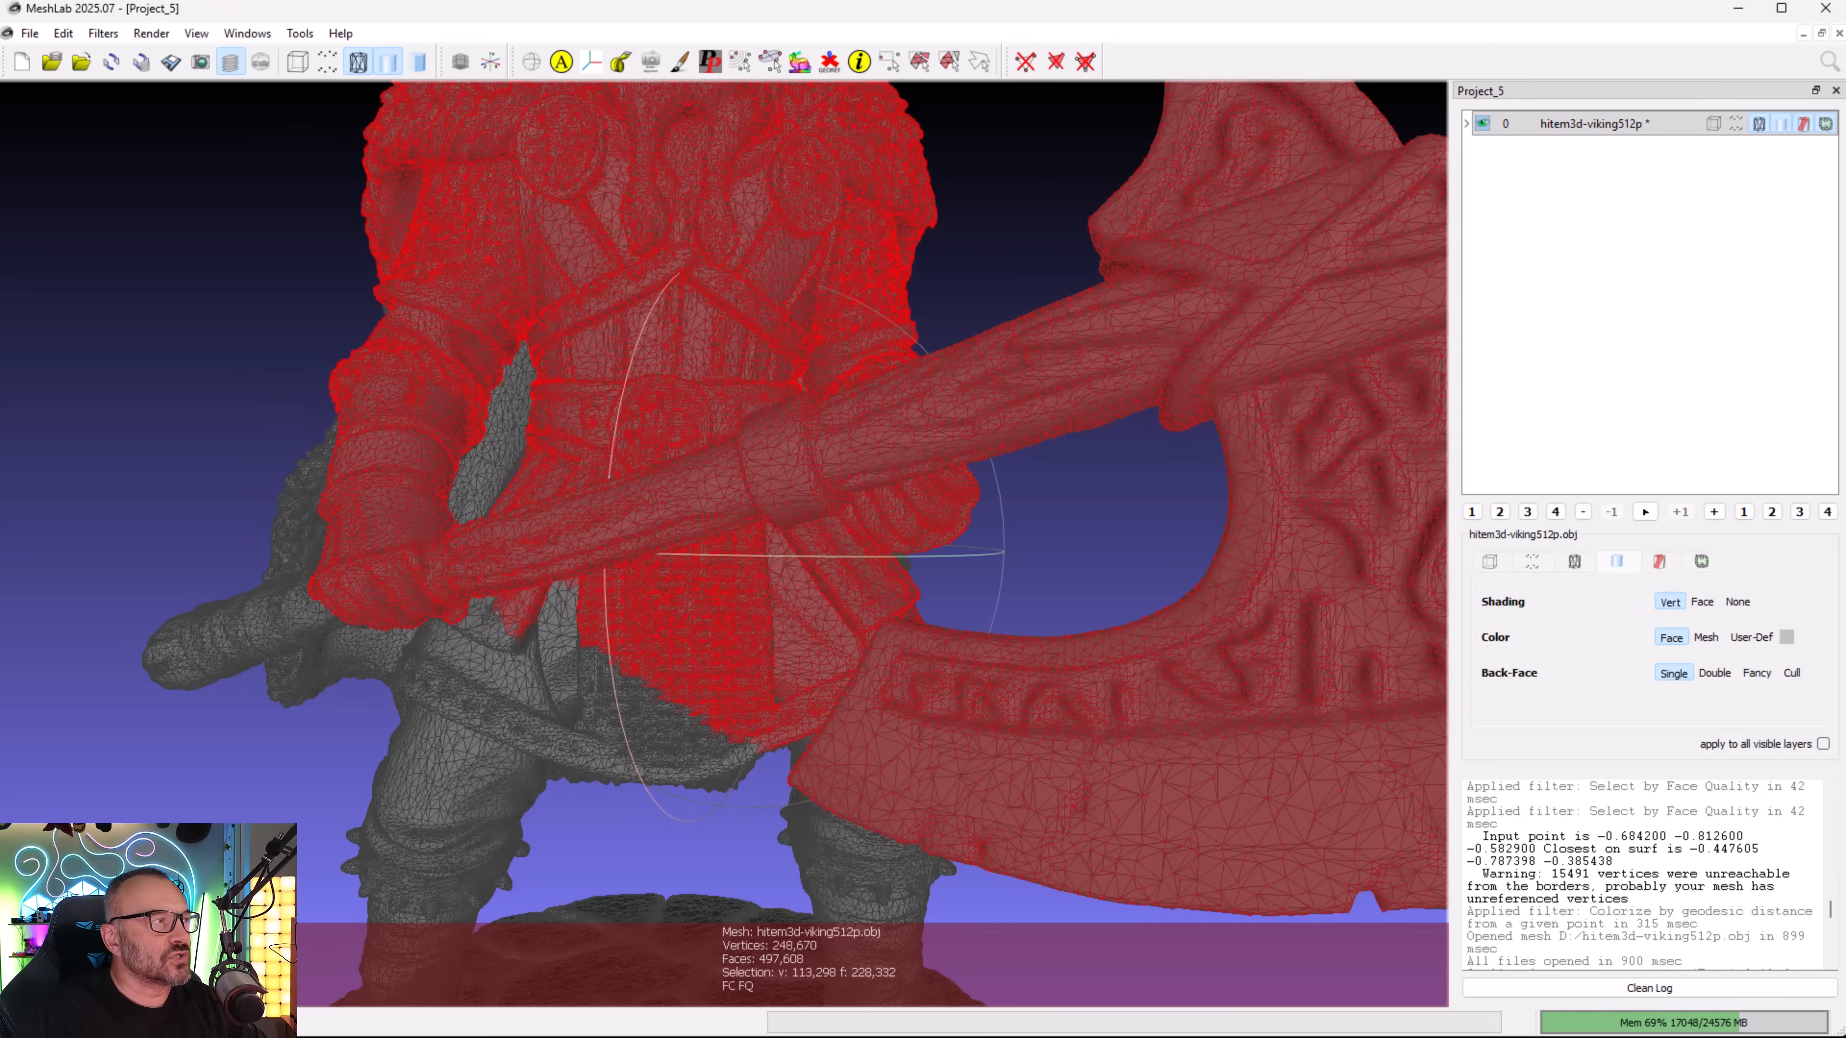
pyautogui.scroll(-5, 306, 403)
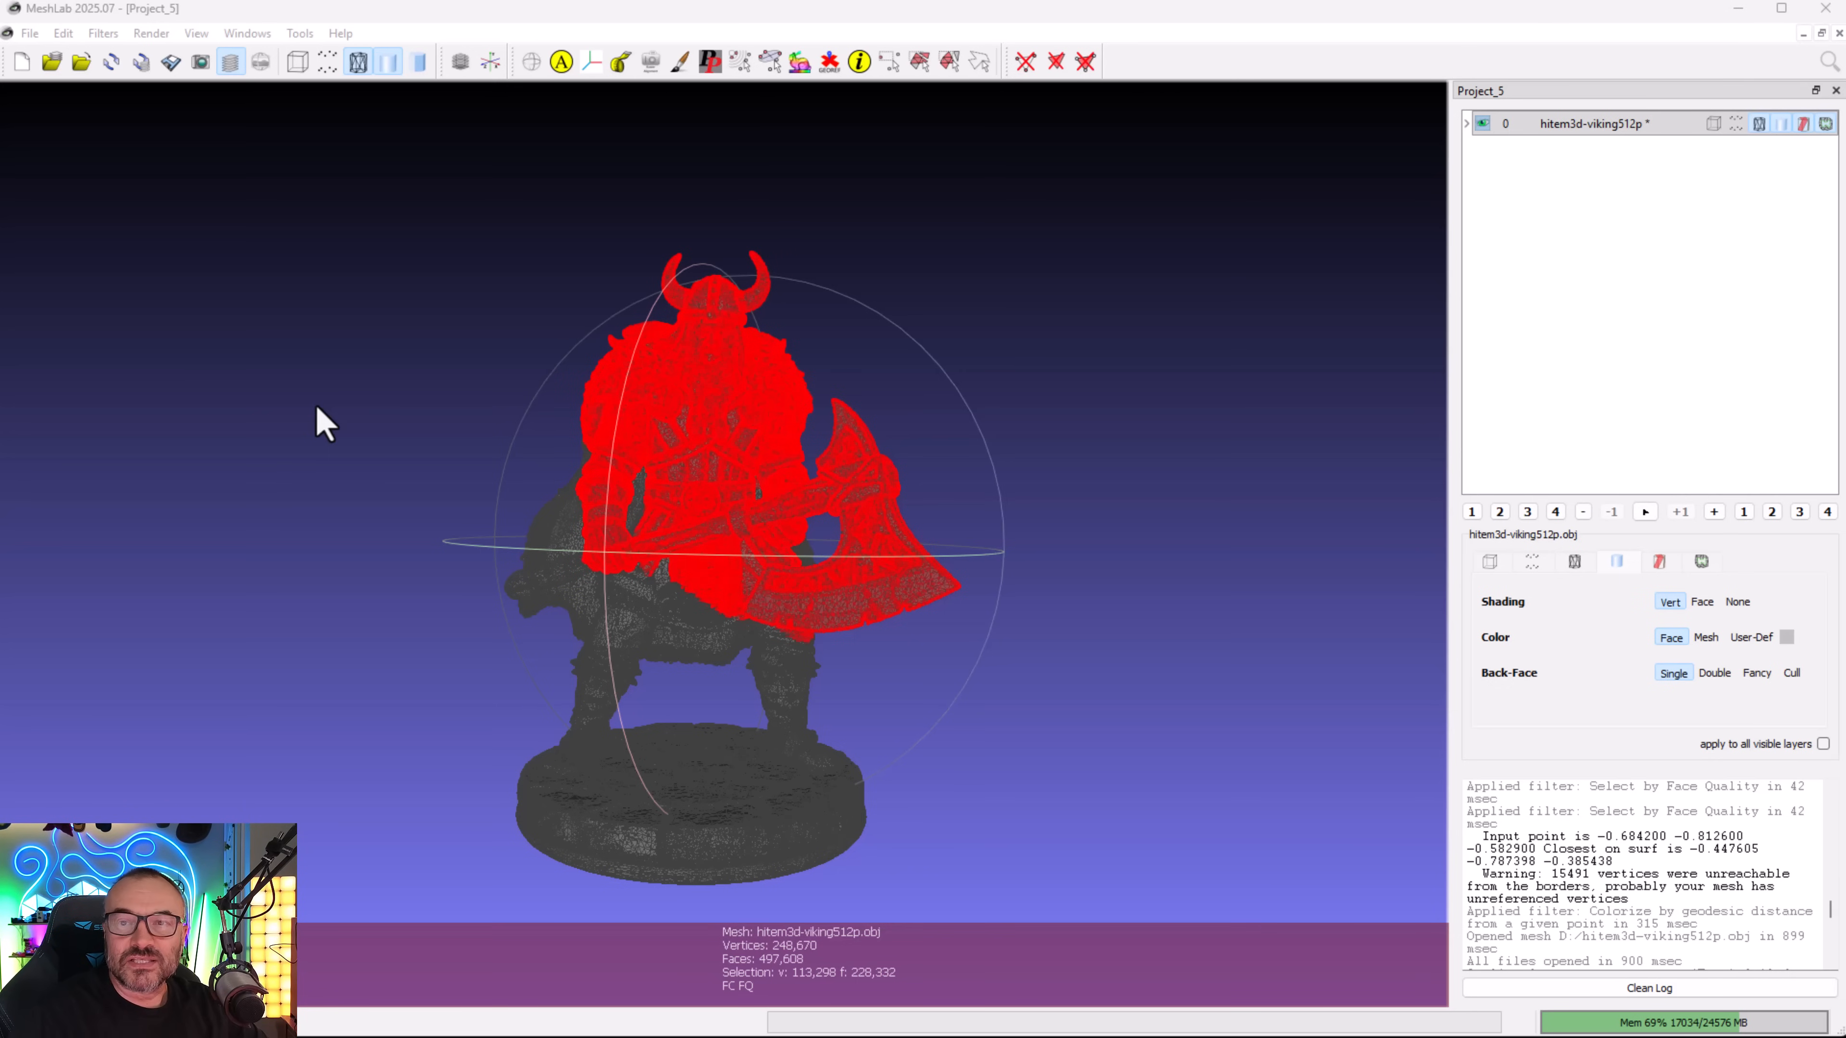
# - Open the Simplification: Quadric Edge Collapse Decimation filter and review its settings
pyautogui.click(104, 33)
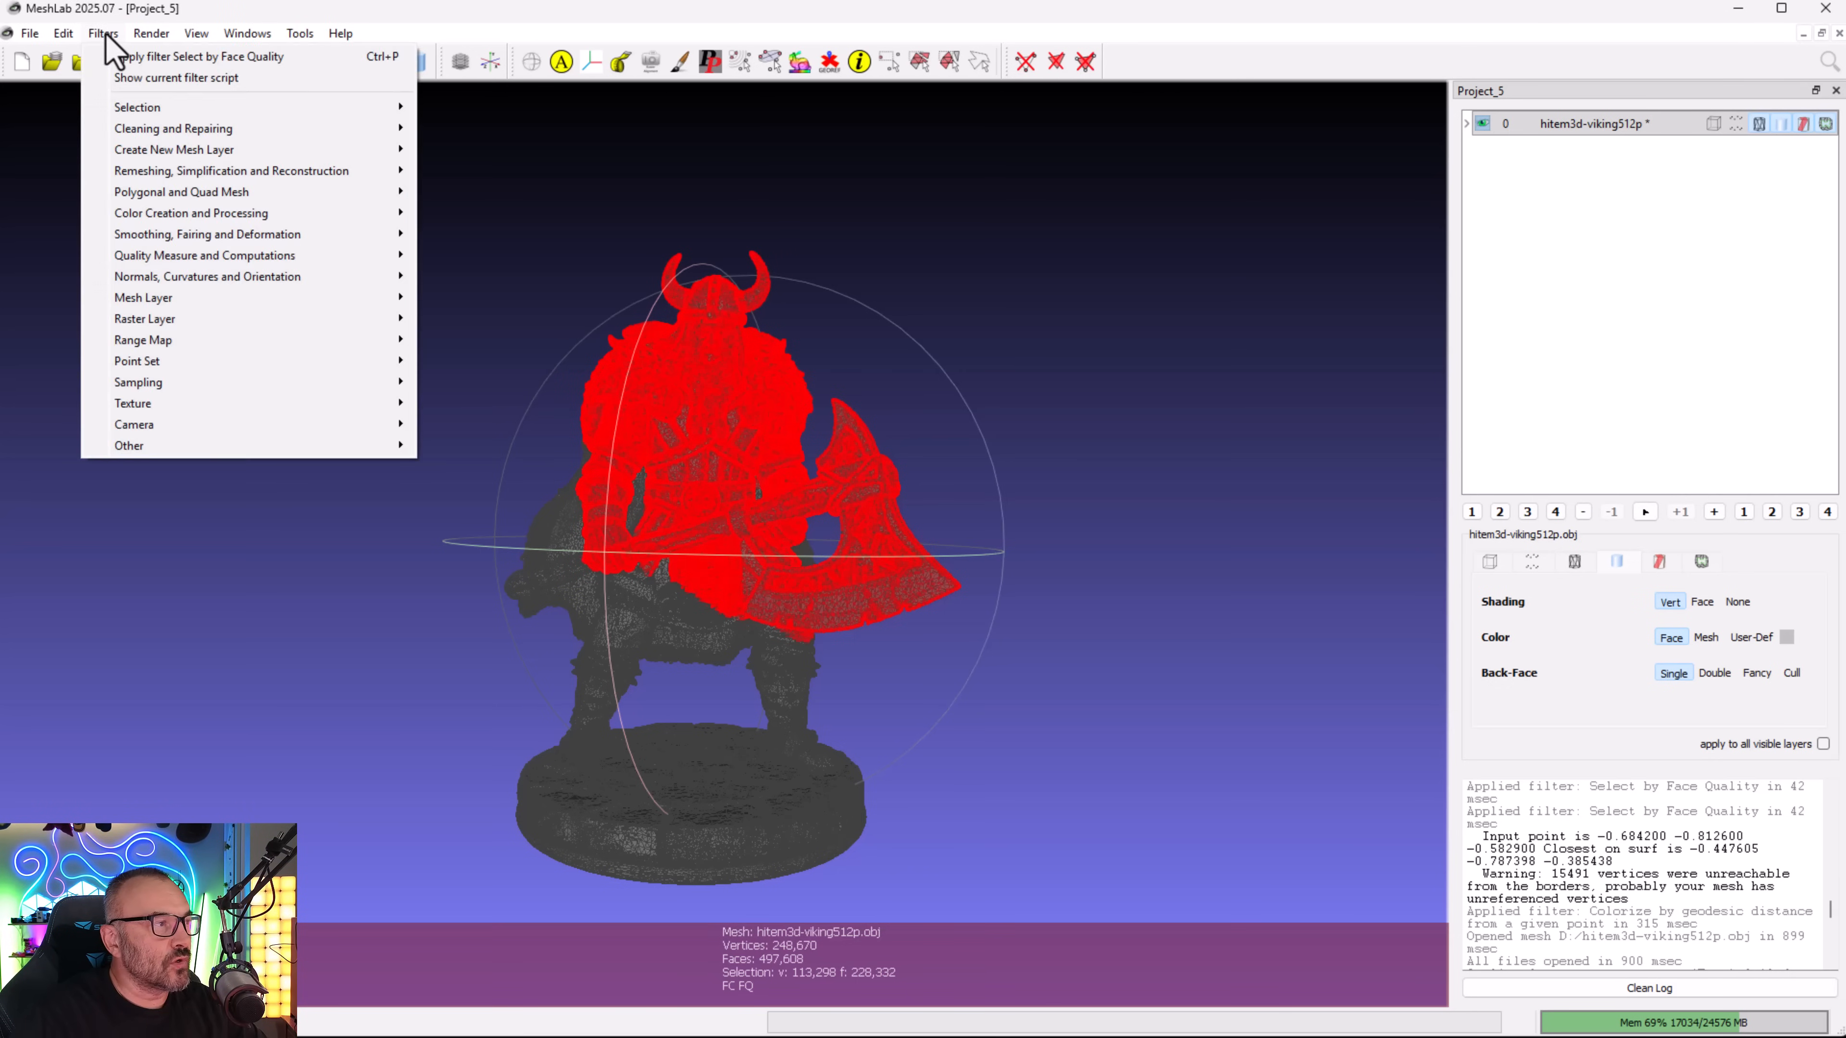
pyautogui.moveTo(307, 170)
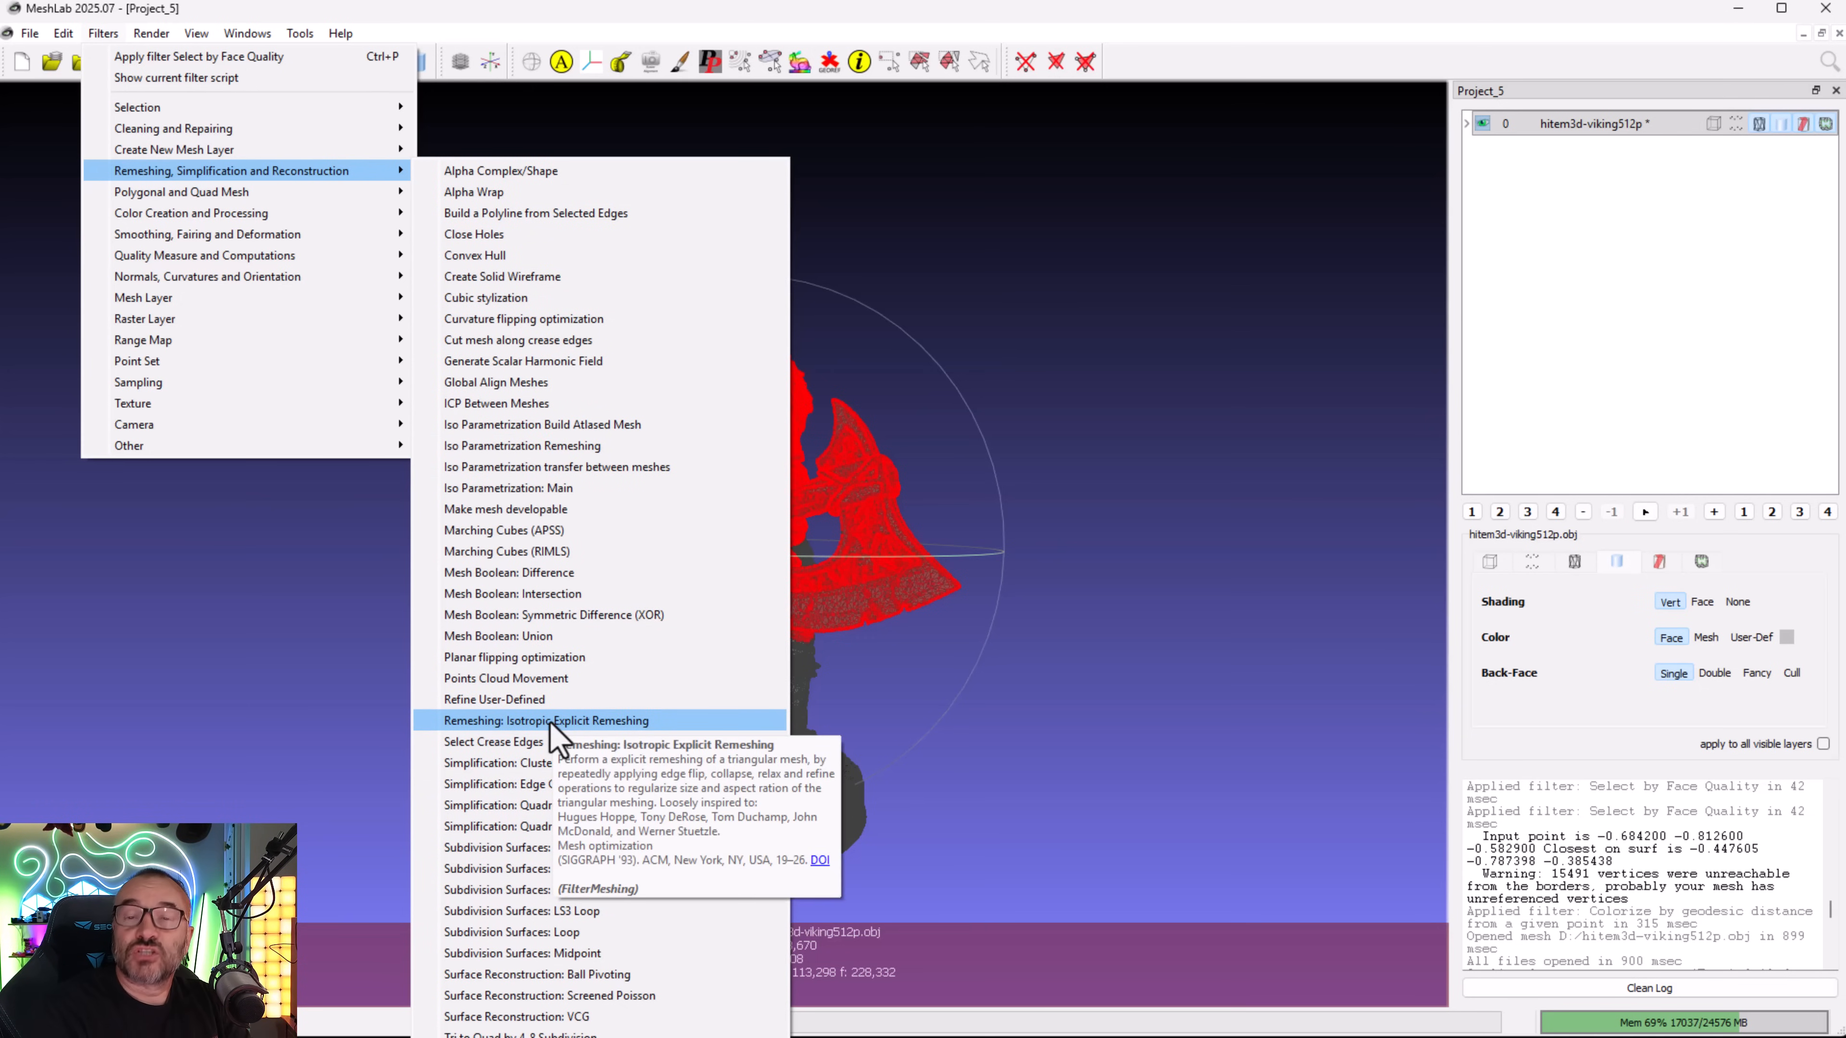
pyautogui.click(501, 805)
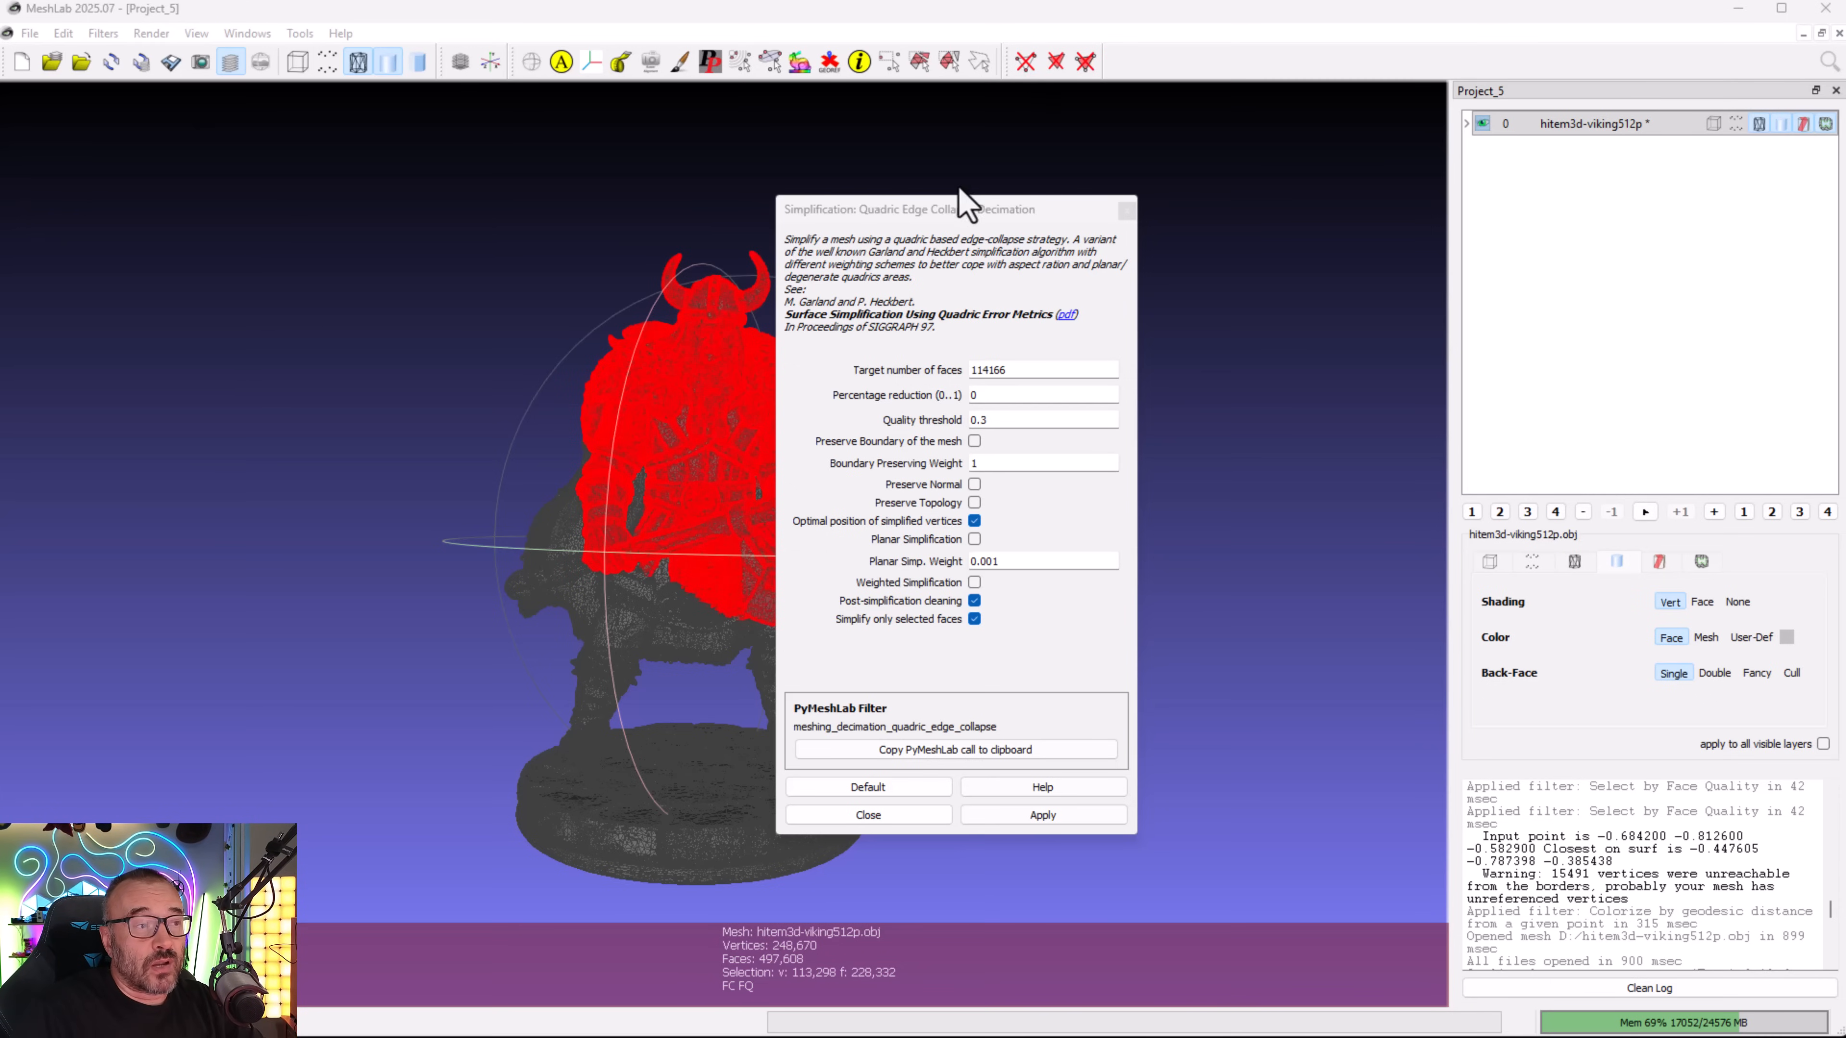
pyautogui.moveTo(1046, 208)
pyautogui.mouseDown()
pyautogui.moveTo(800, 189)
pyautogui.moveTo(1044, 213)
pyautogui.mouseUp()
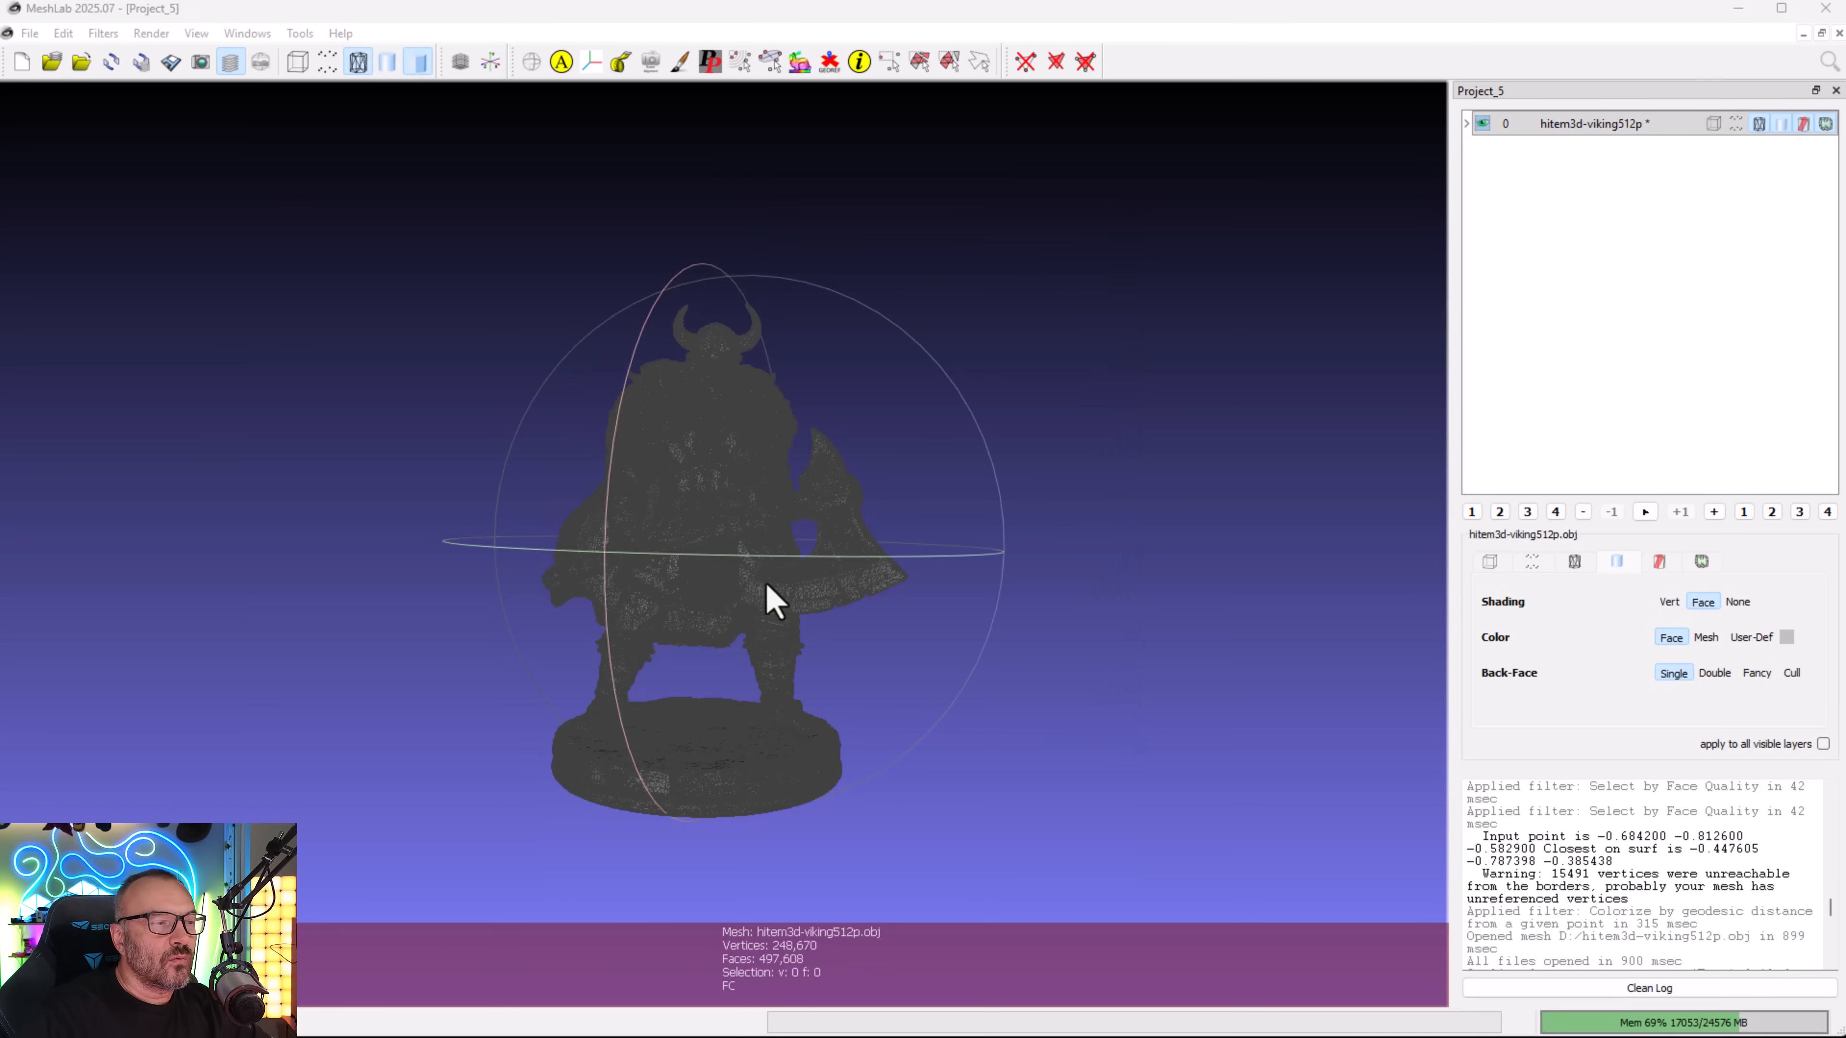
# - Examine the flat-shaded wireframe of the torso, axe handle and chainmail up close, then the whole figure
pyautogui.scroll(5, 755, 596)
pyautogui.scroll(10, 726, 541)
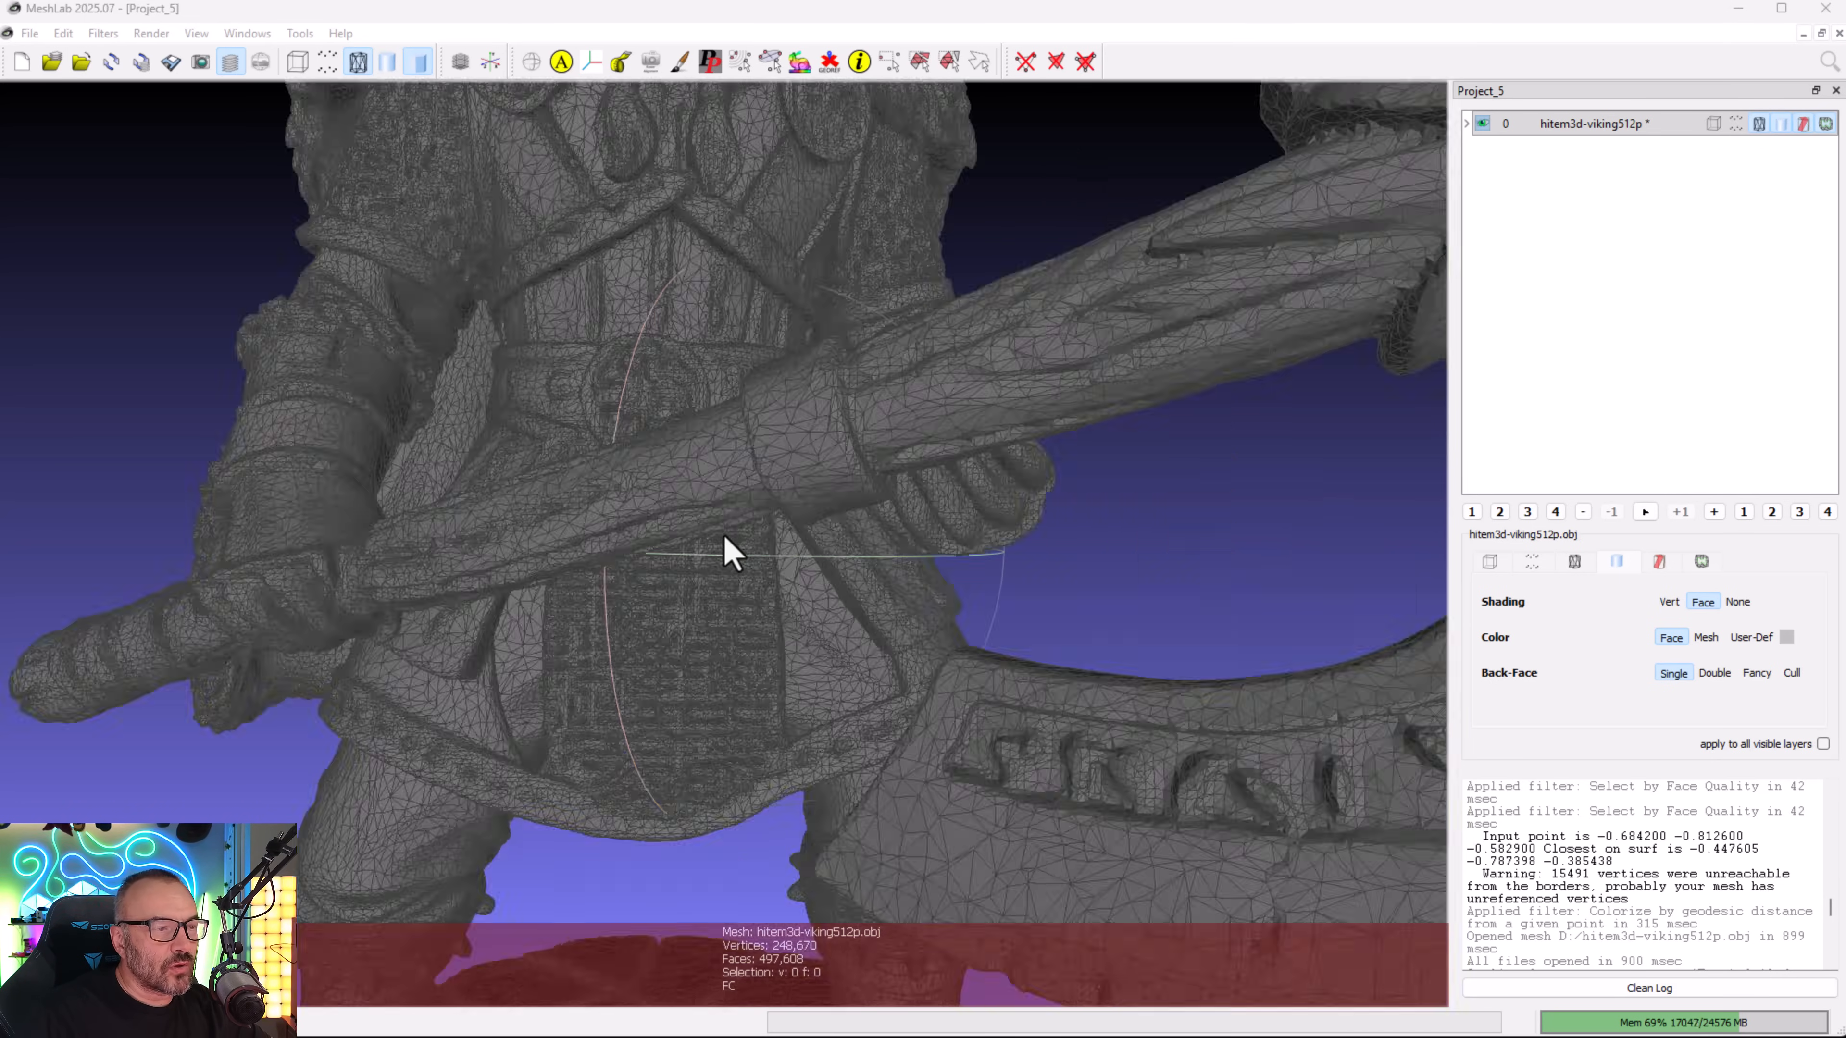
pyautogui.scroll(4, 791, 644)
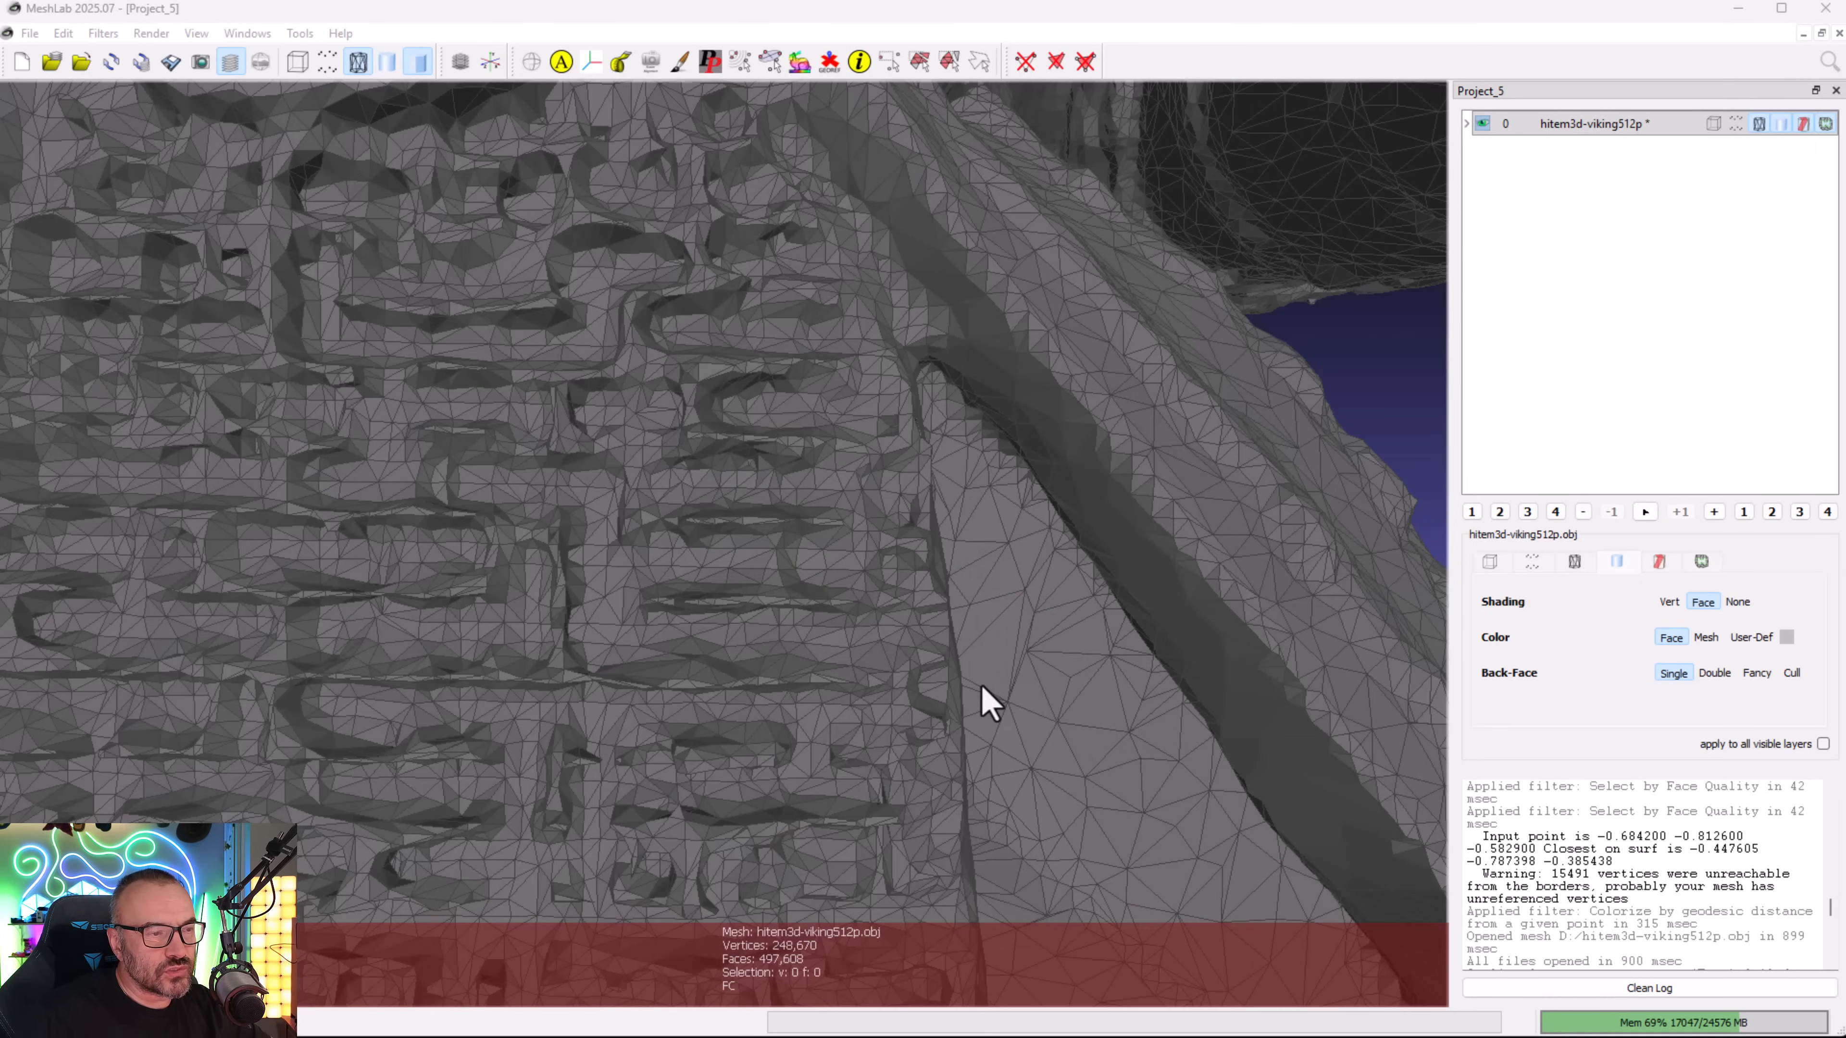
pyautogui.scroll(-15, 909, 657)
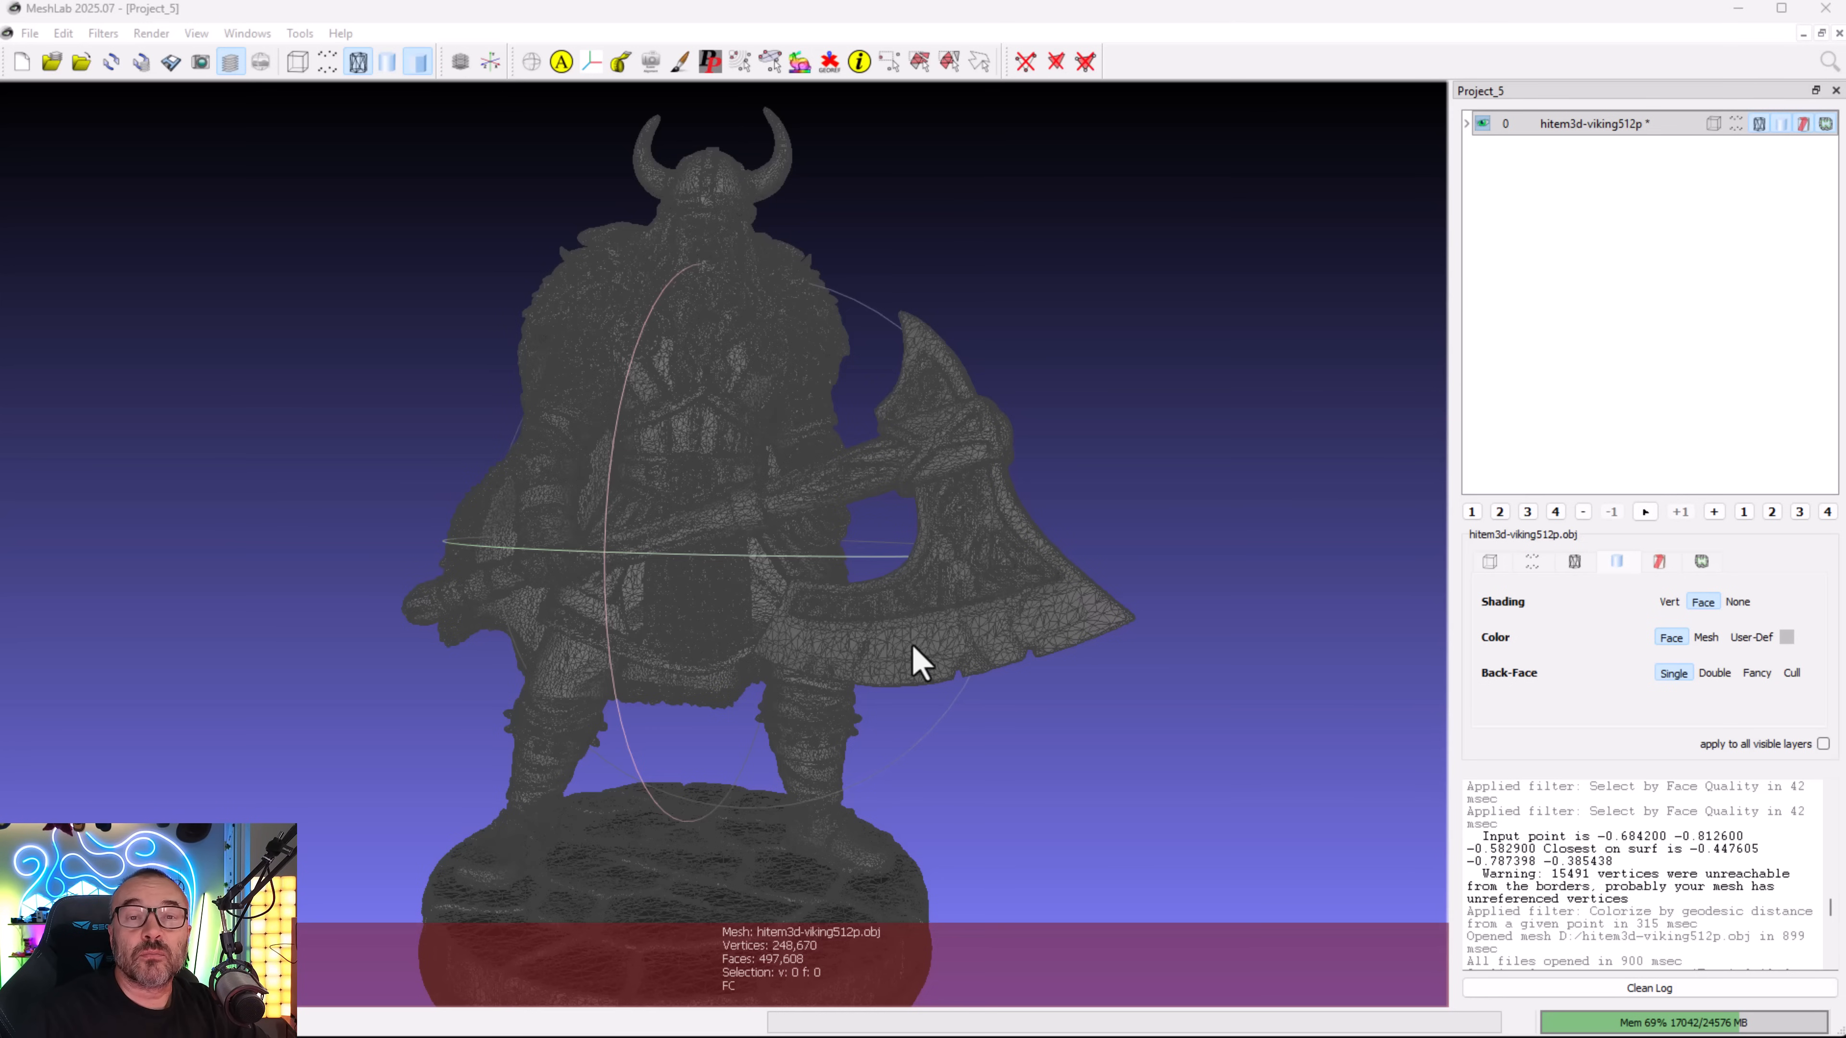
# - Remesh the Viking with Isotropic Explicit Remeshing, using 10 iterations, a 1% target length and a crease angle of 30
pyautogui.click(103, 33)
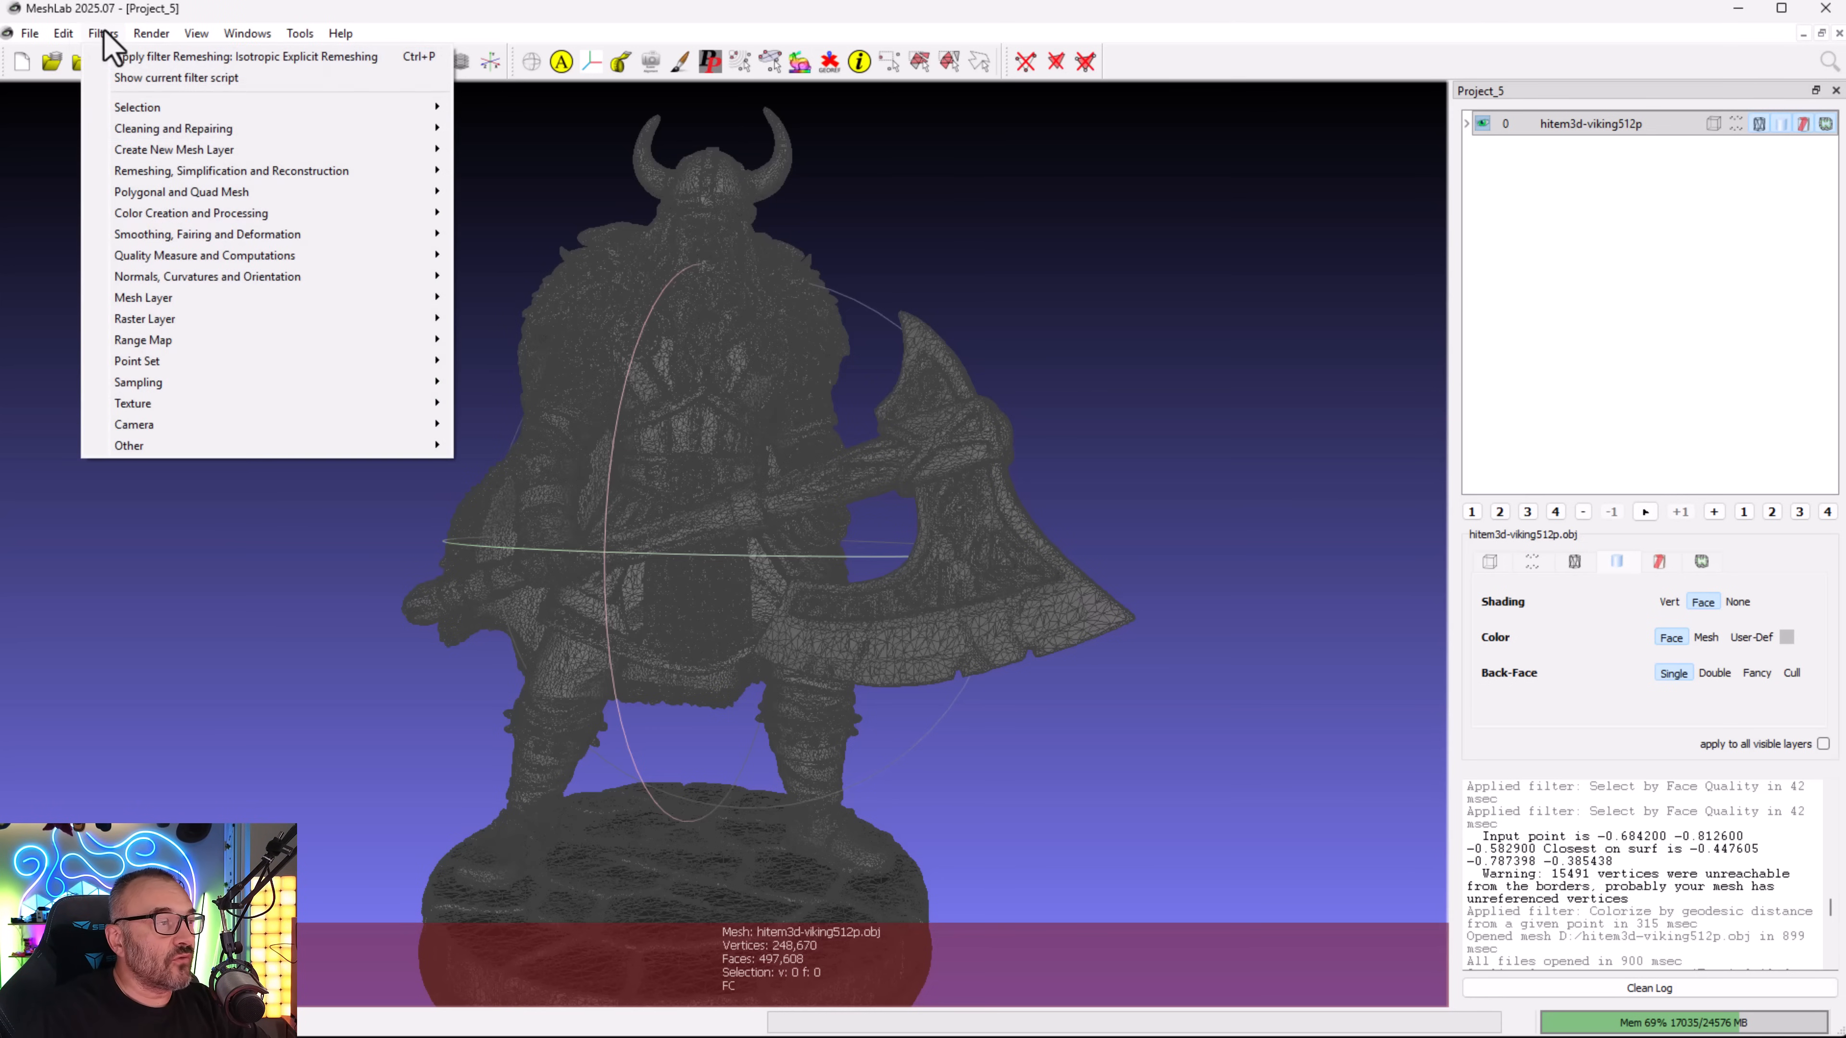
pyautogui.moveTo(291, 170)
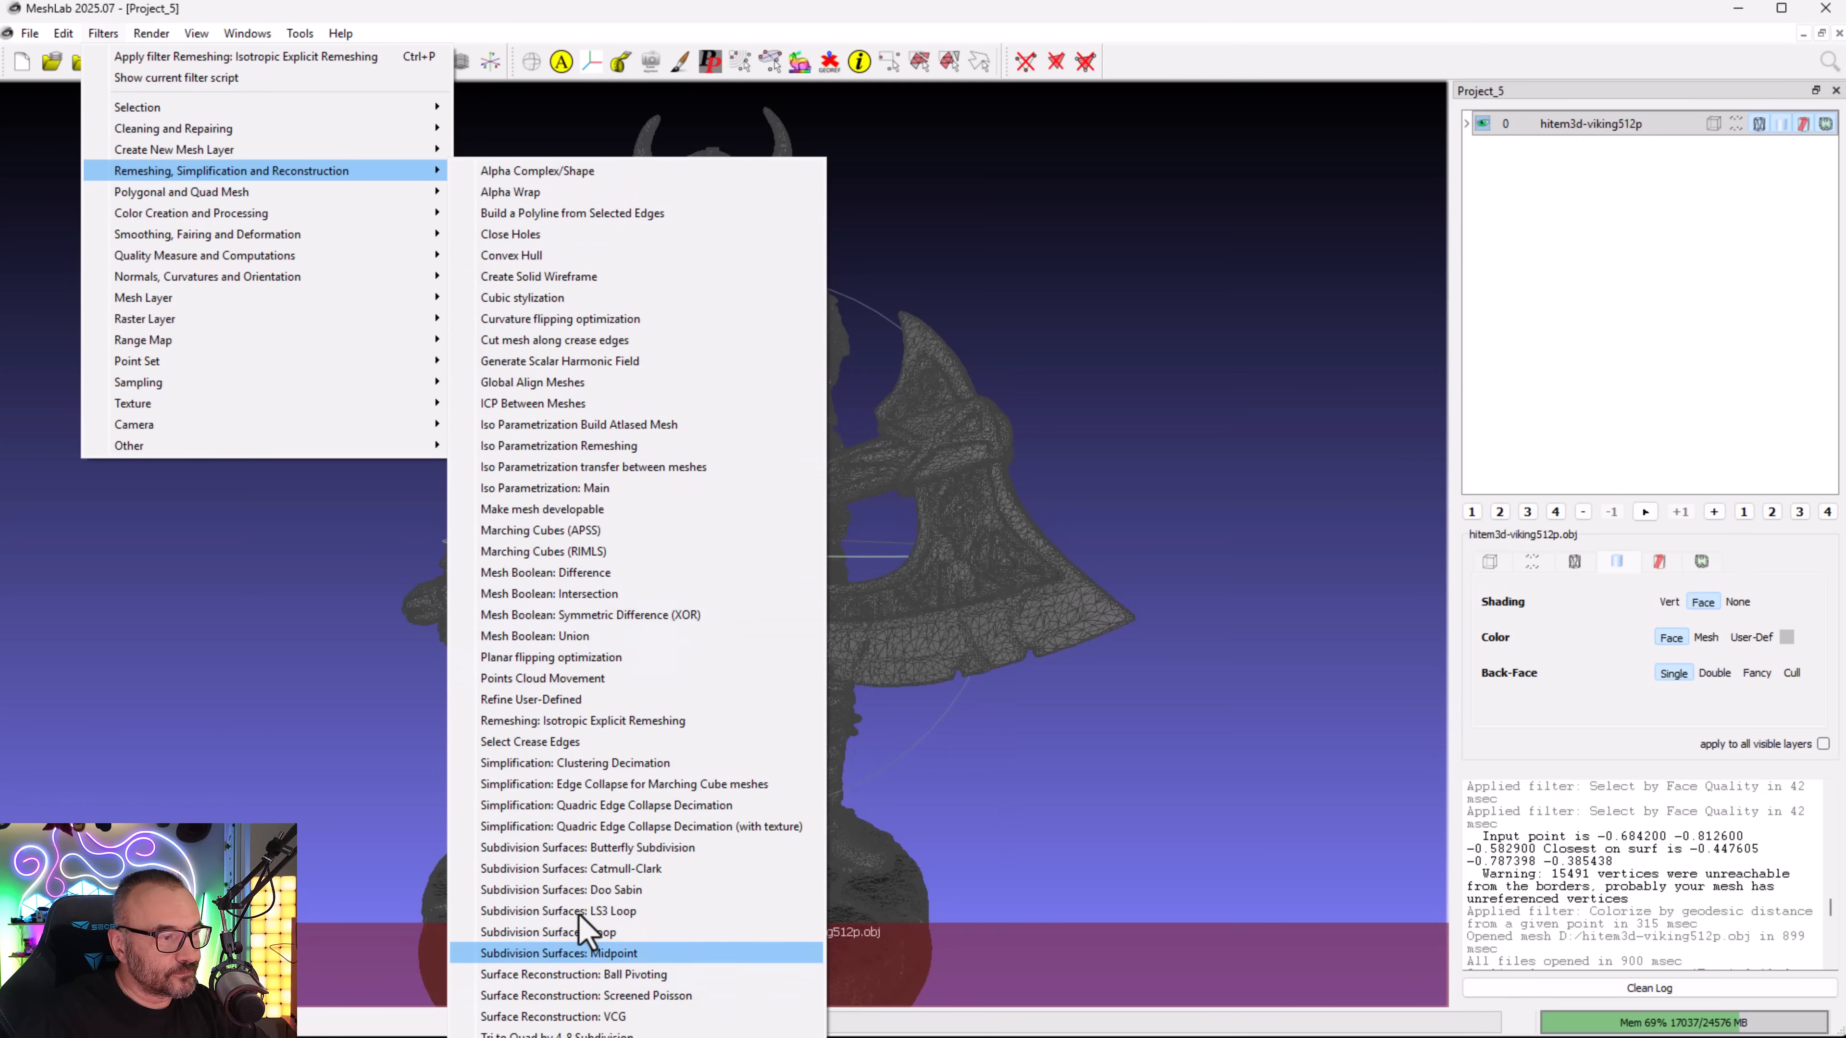
pyautogui.click(676, 722)
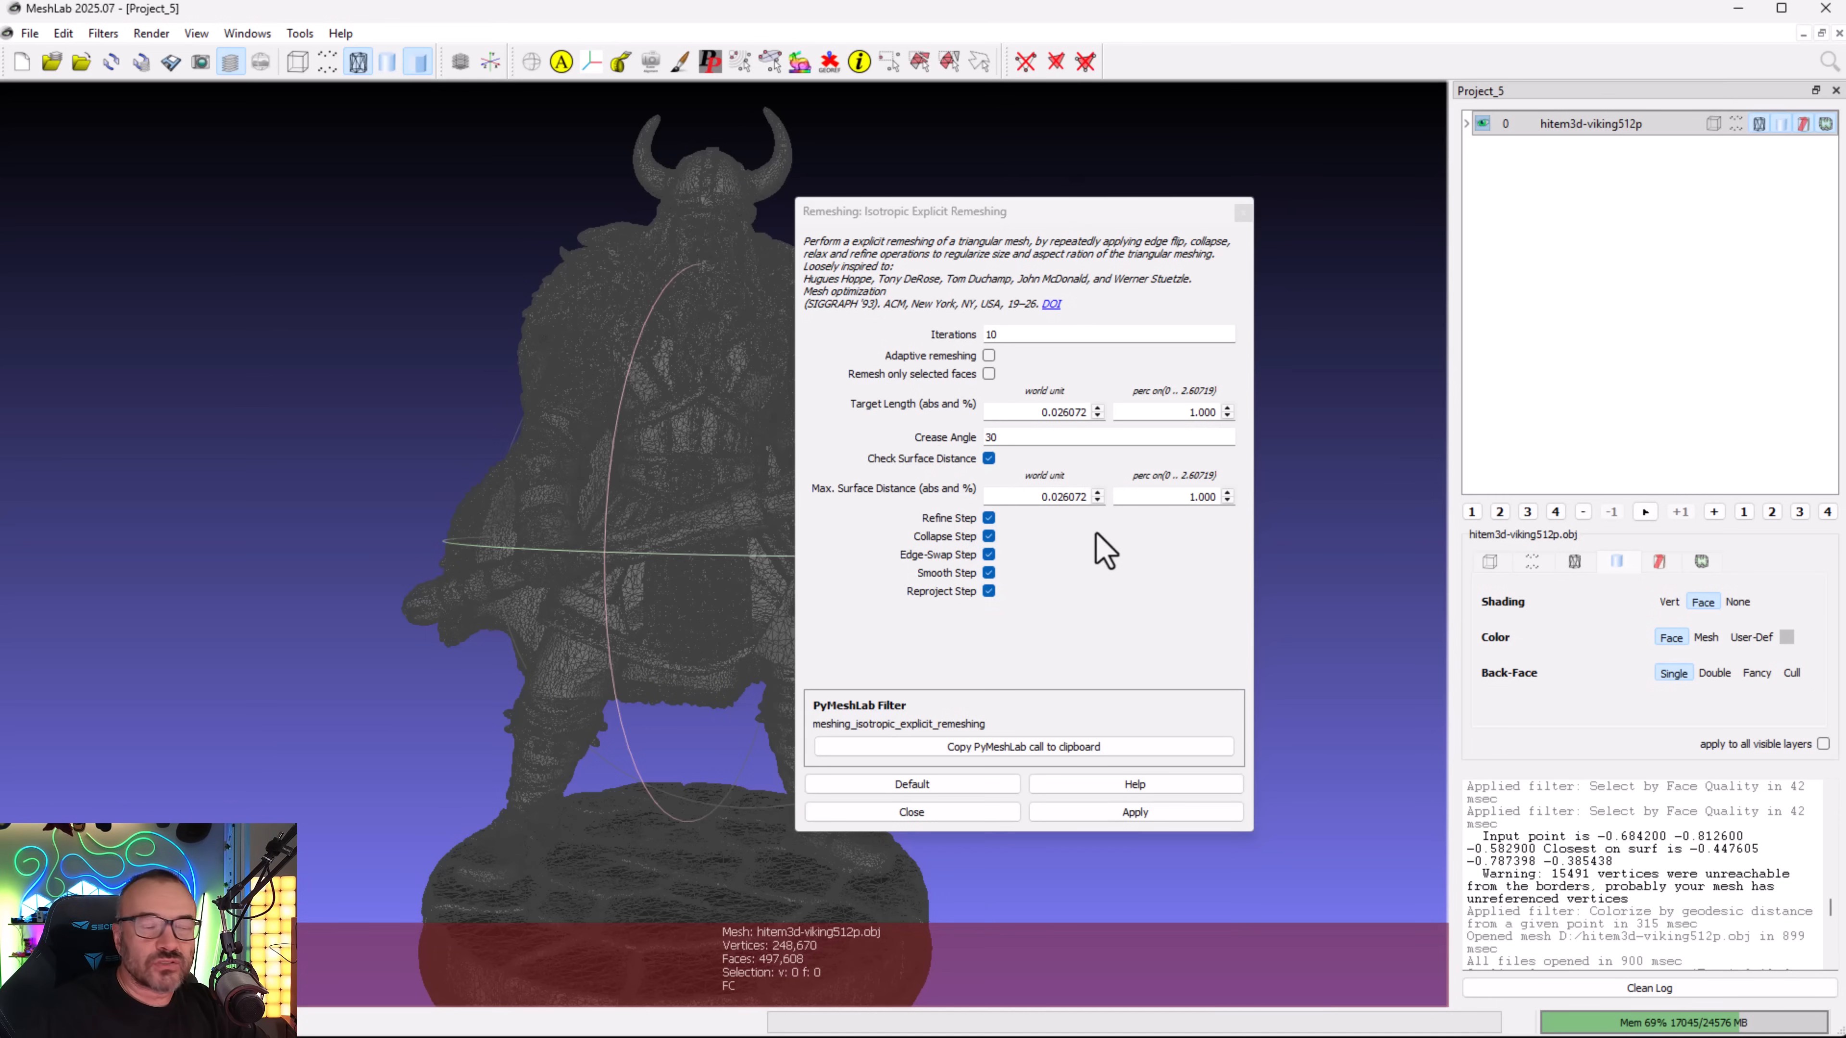
pyautogui.click(1181, 814)
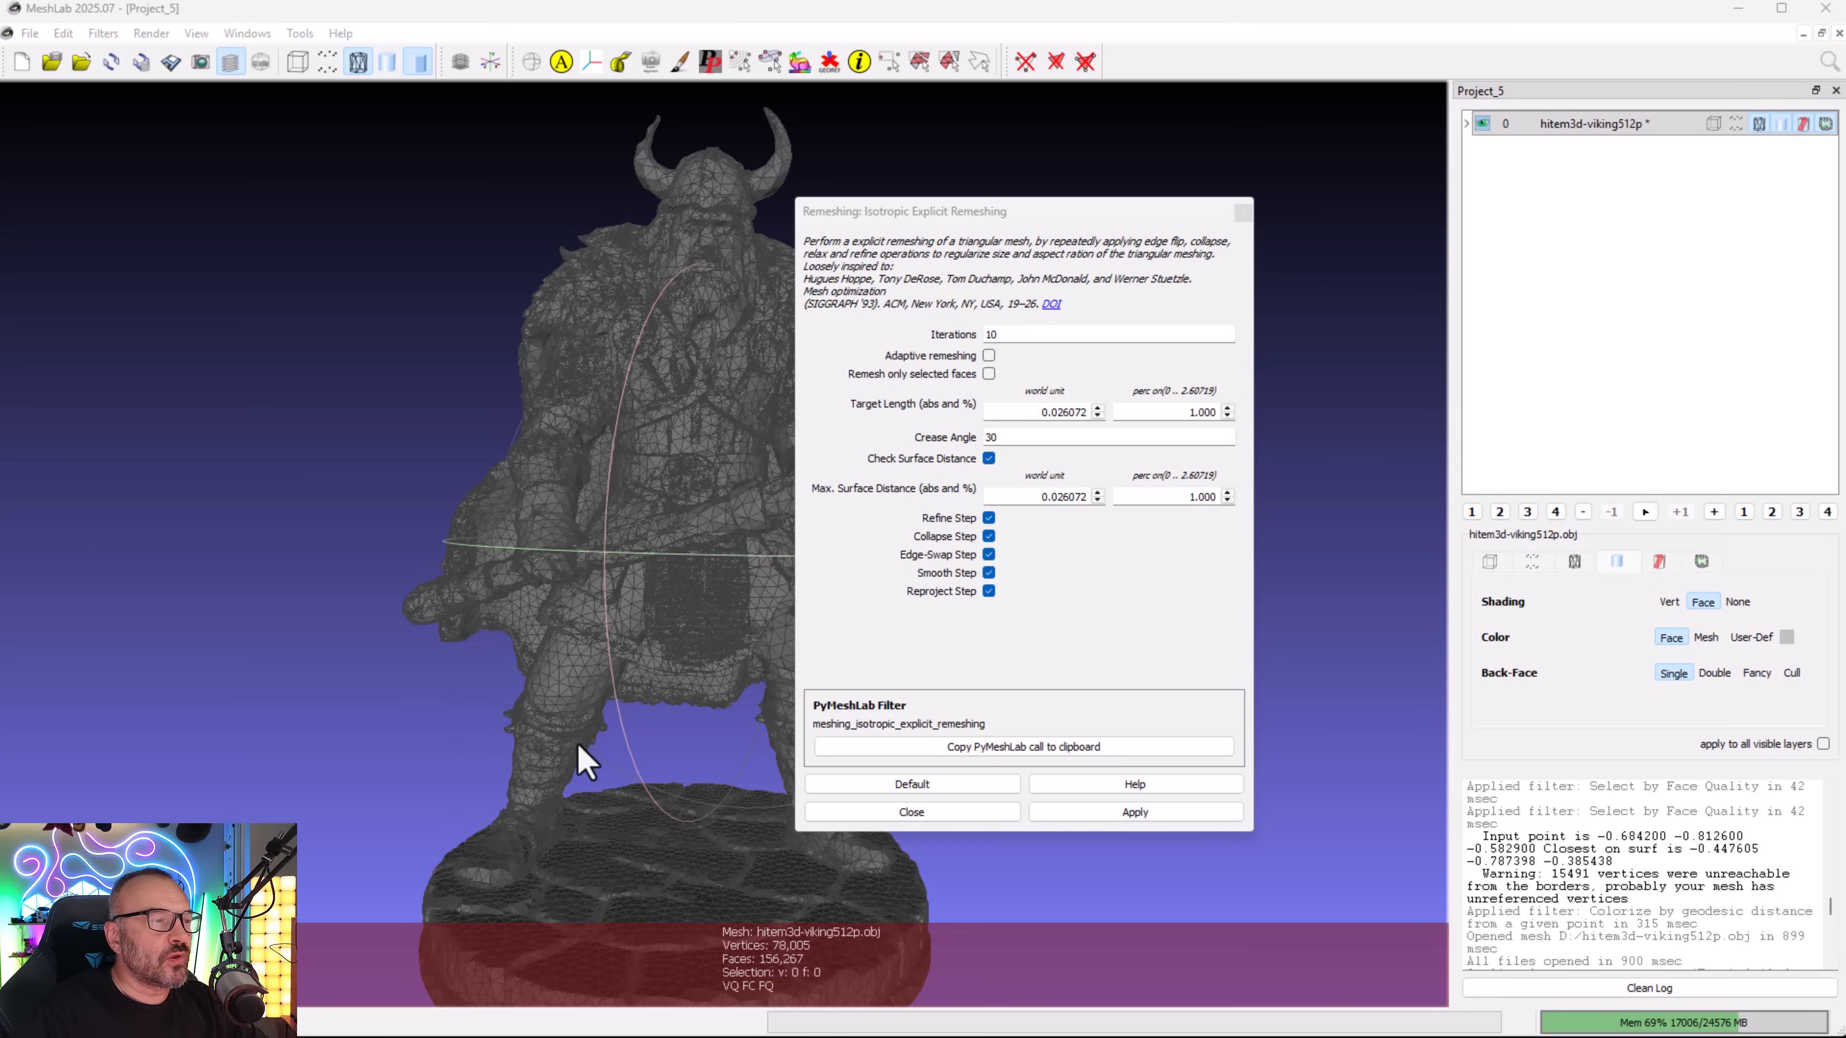
# - Inspect the remeshed chainmail and arms up close, then the full figure and its mesh statistics
pyautogui.scroll(10, 581, 743)
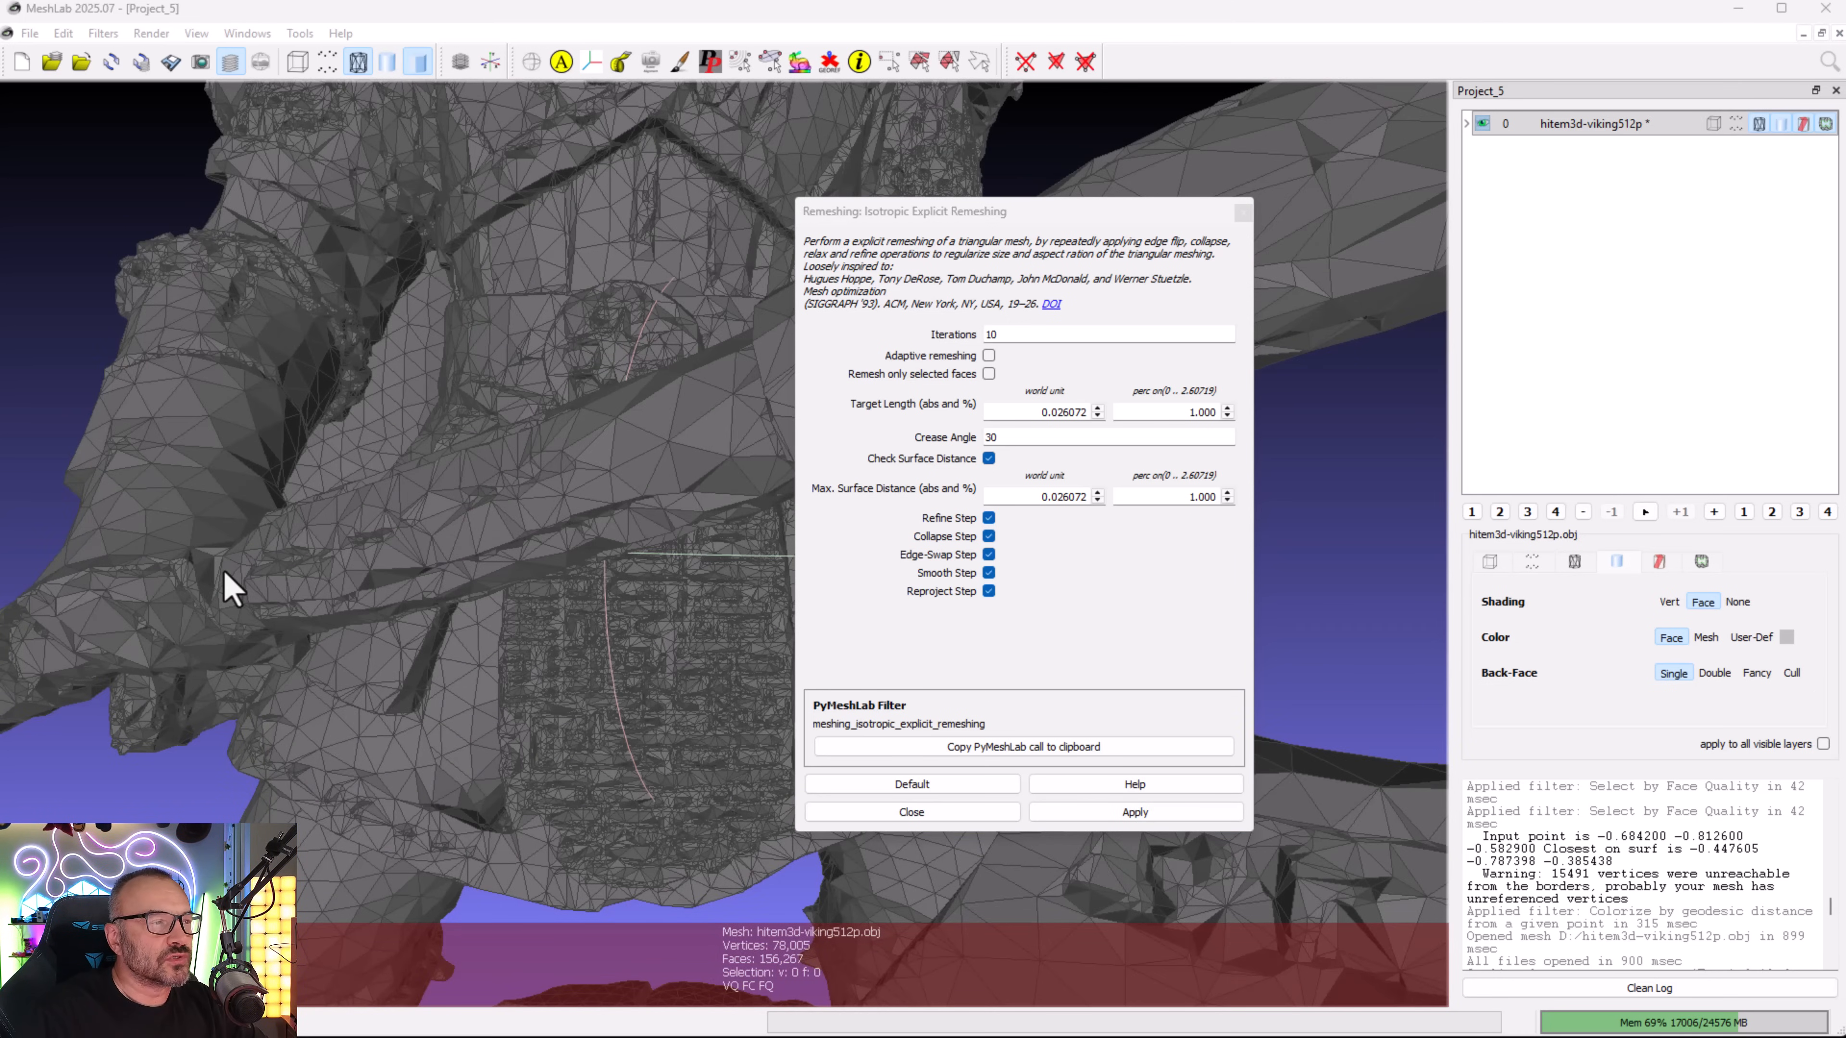
pyautogui.moveTo(542, 723); pyautogui.dragTo(626, 668)
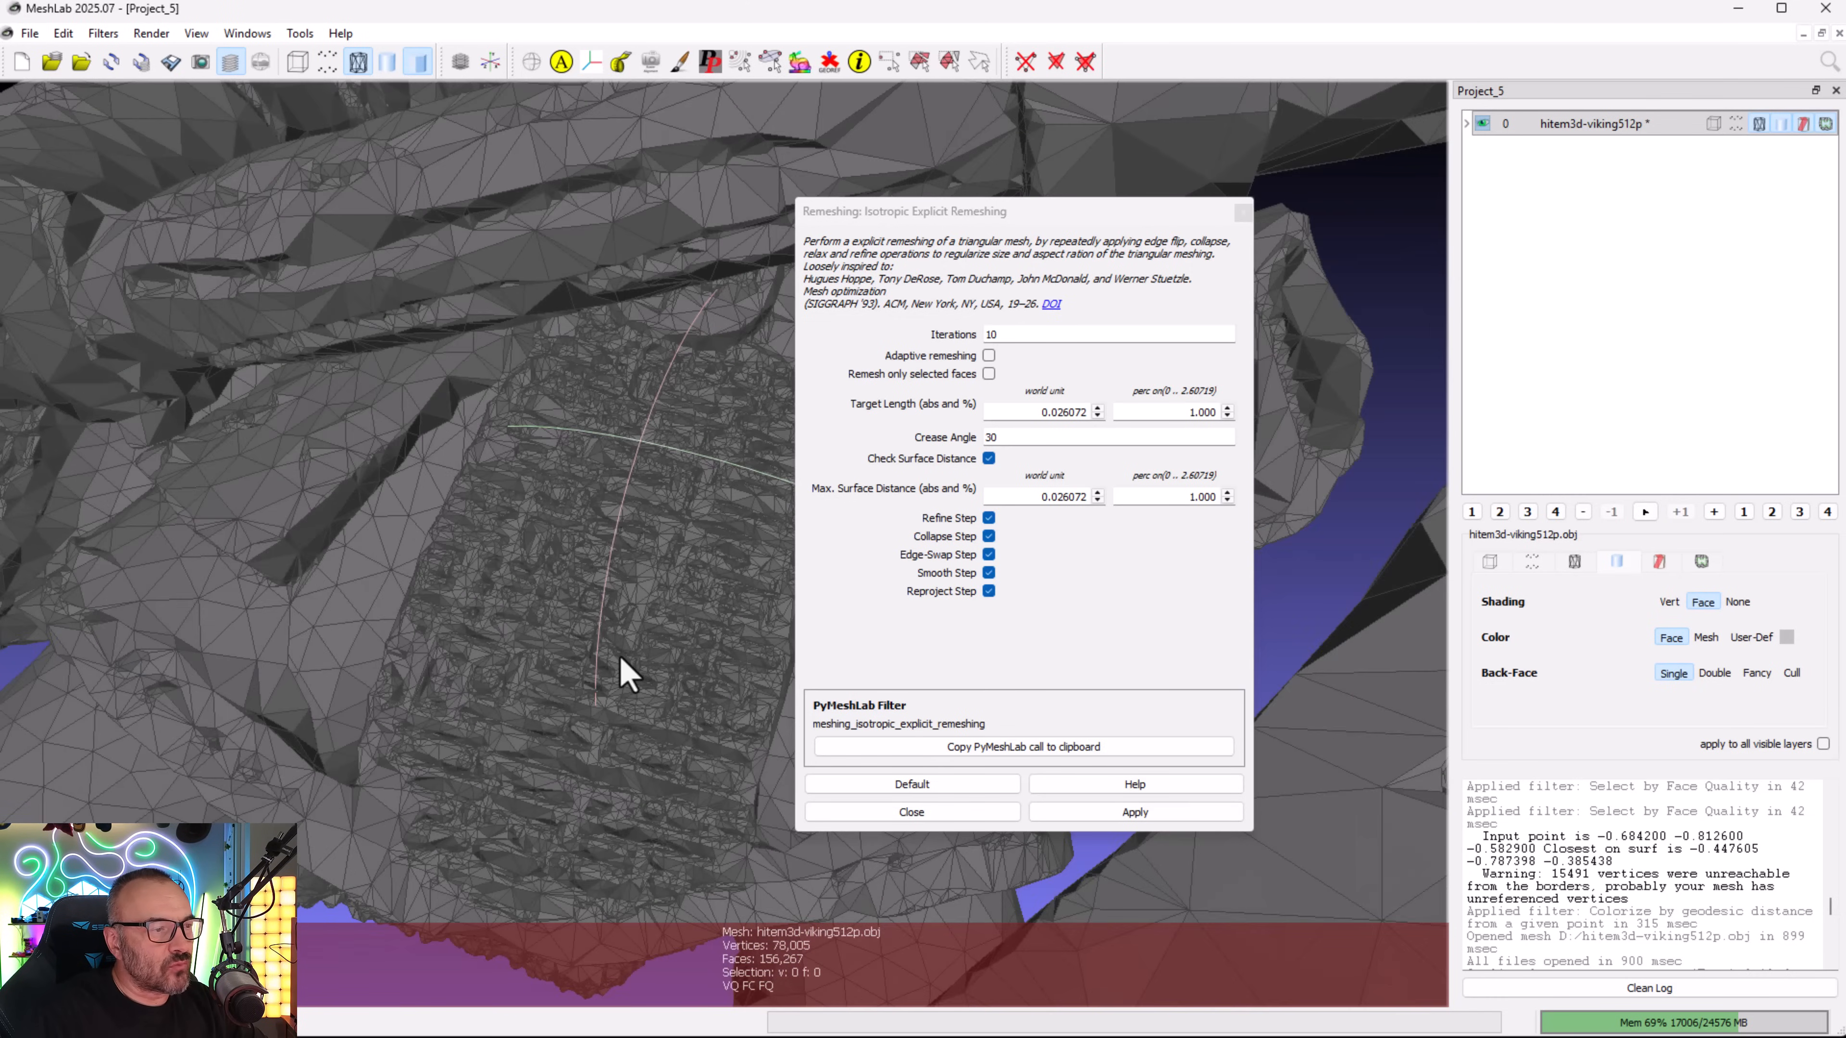
pyautogui.scroll(3, 628, 666)
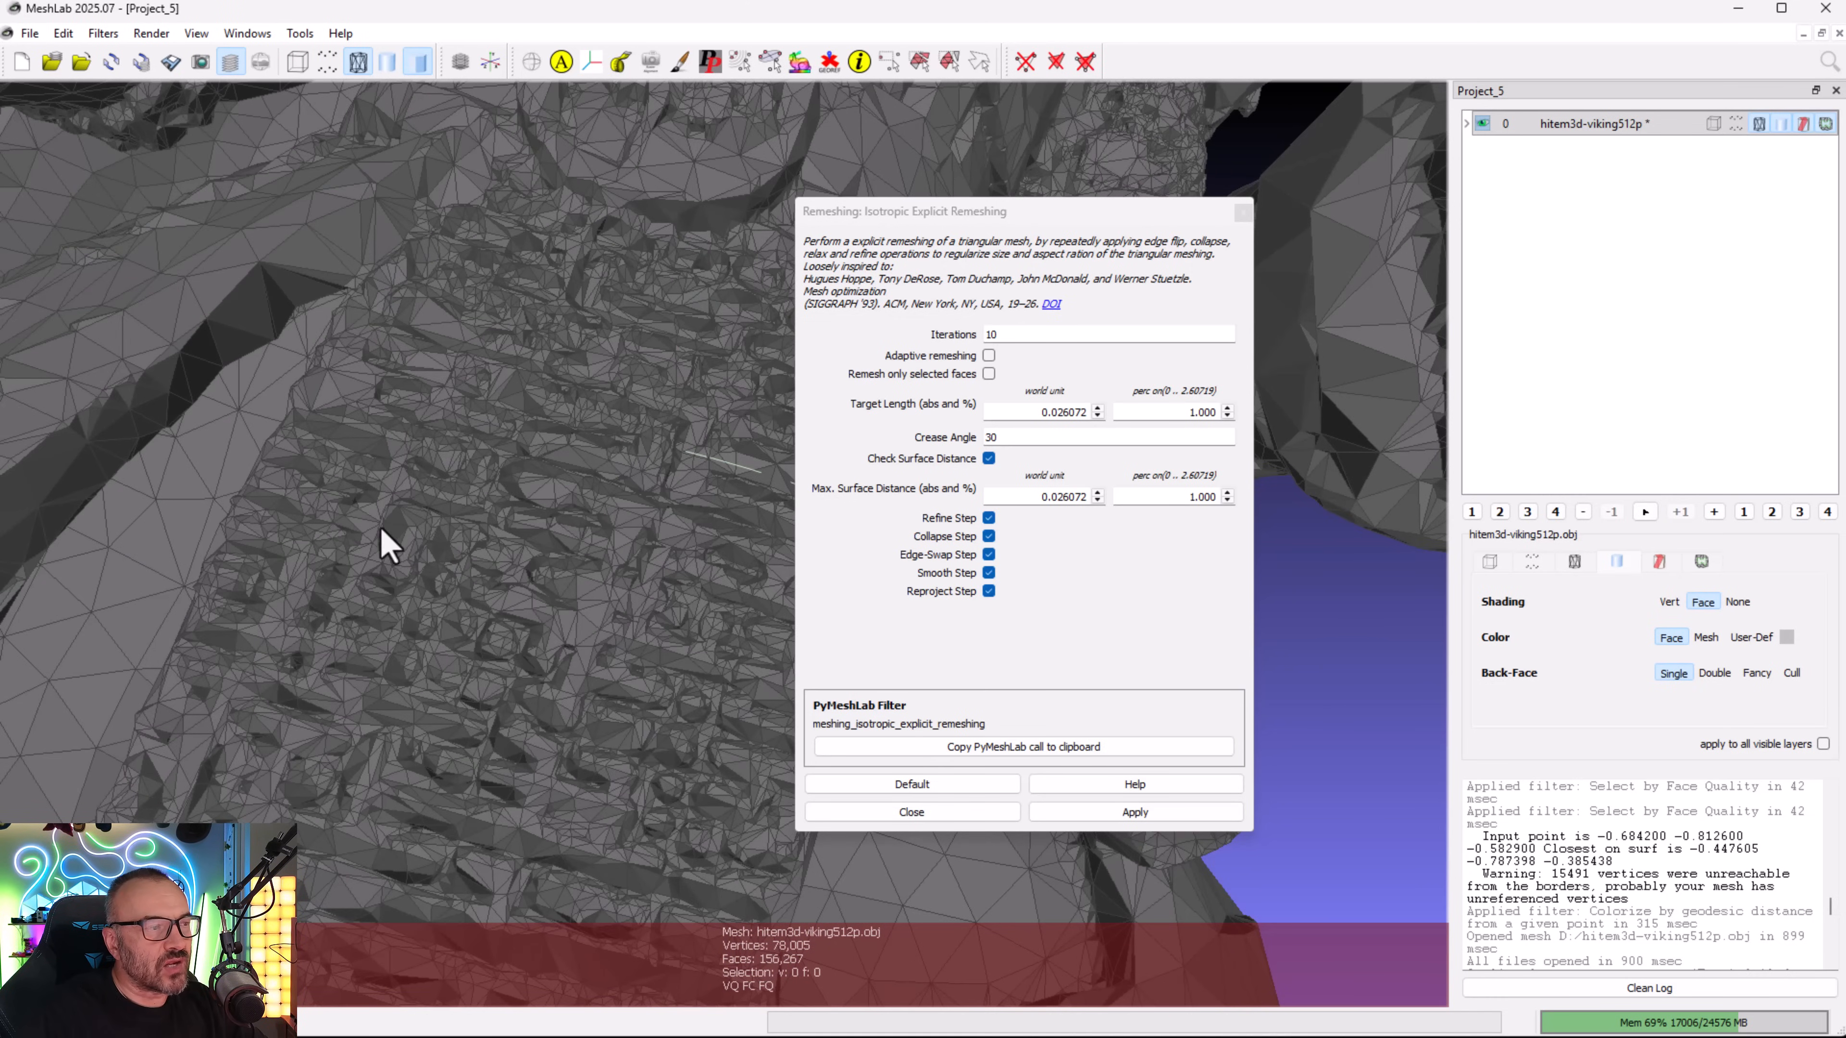
pyautogui.scroll(-5, 392, 530)
pyautogui.moveTo(392, 531); pyautogui.dragTo(466, 716)
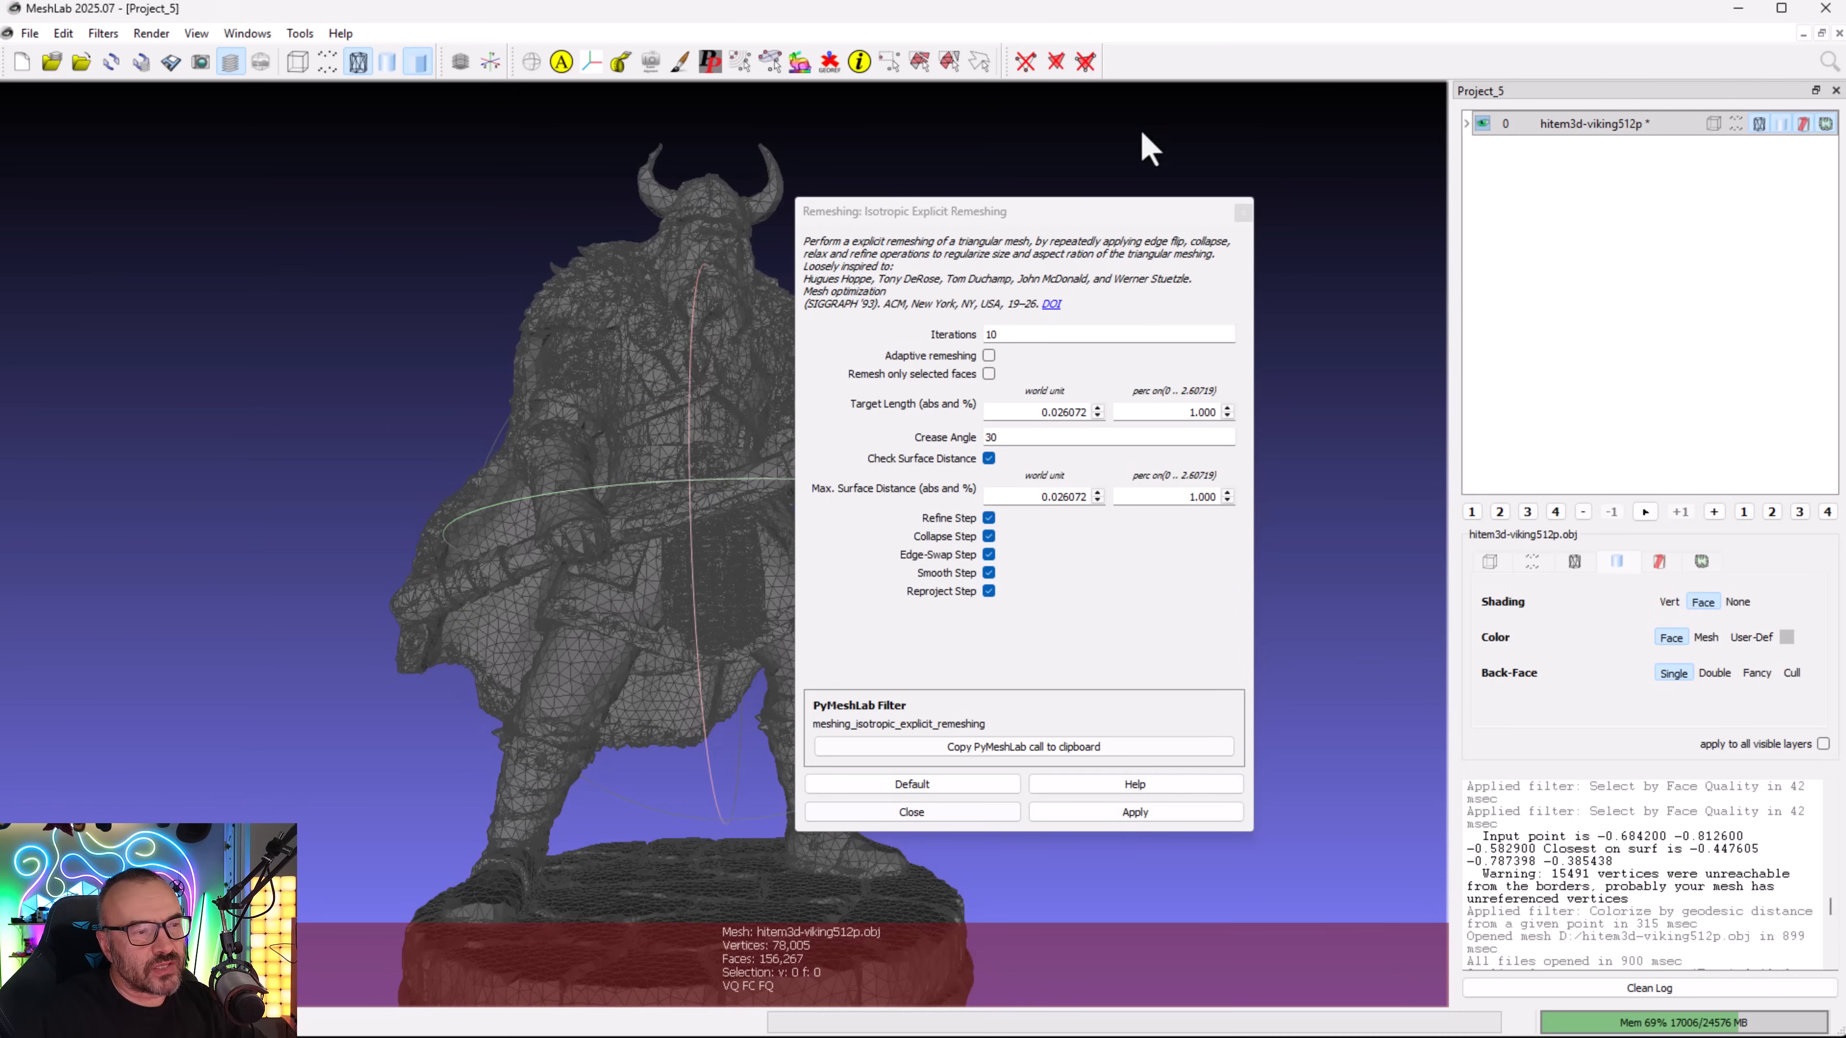
pyautogui.moveTo(1083, 218); pyautogui.dragTo(1308, 138)
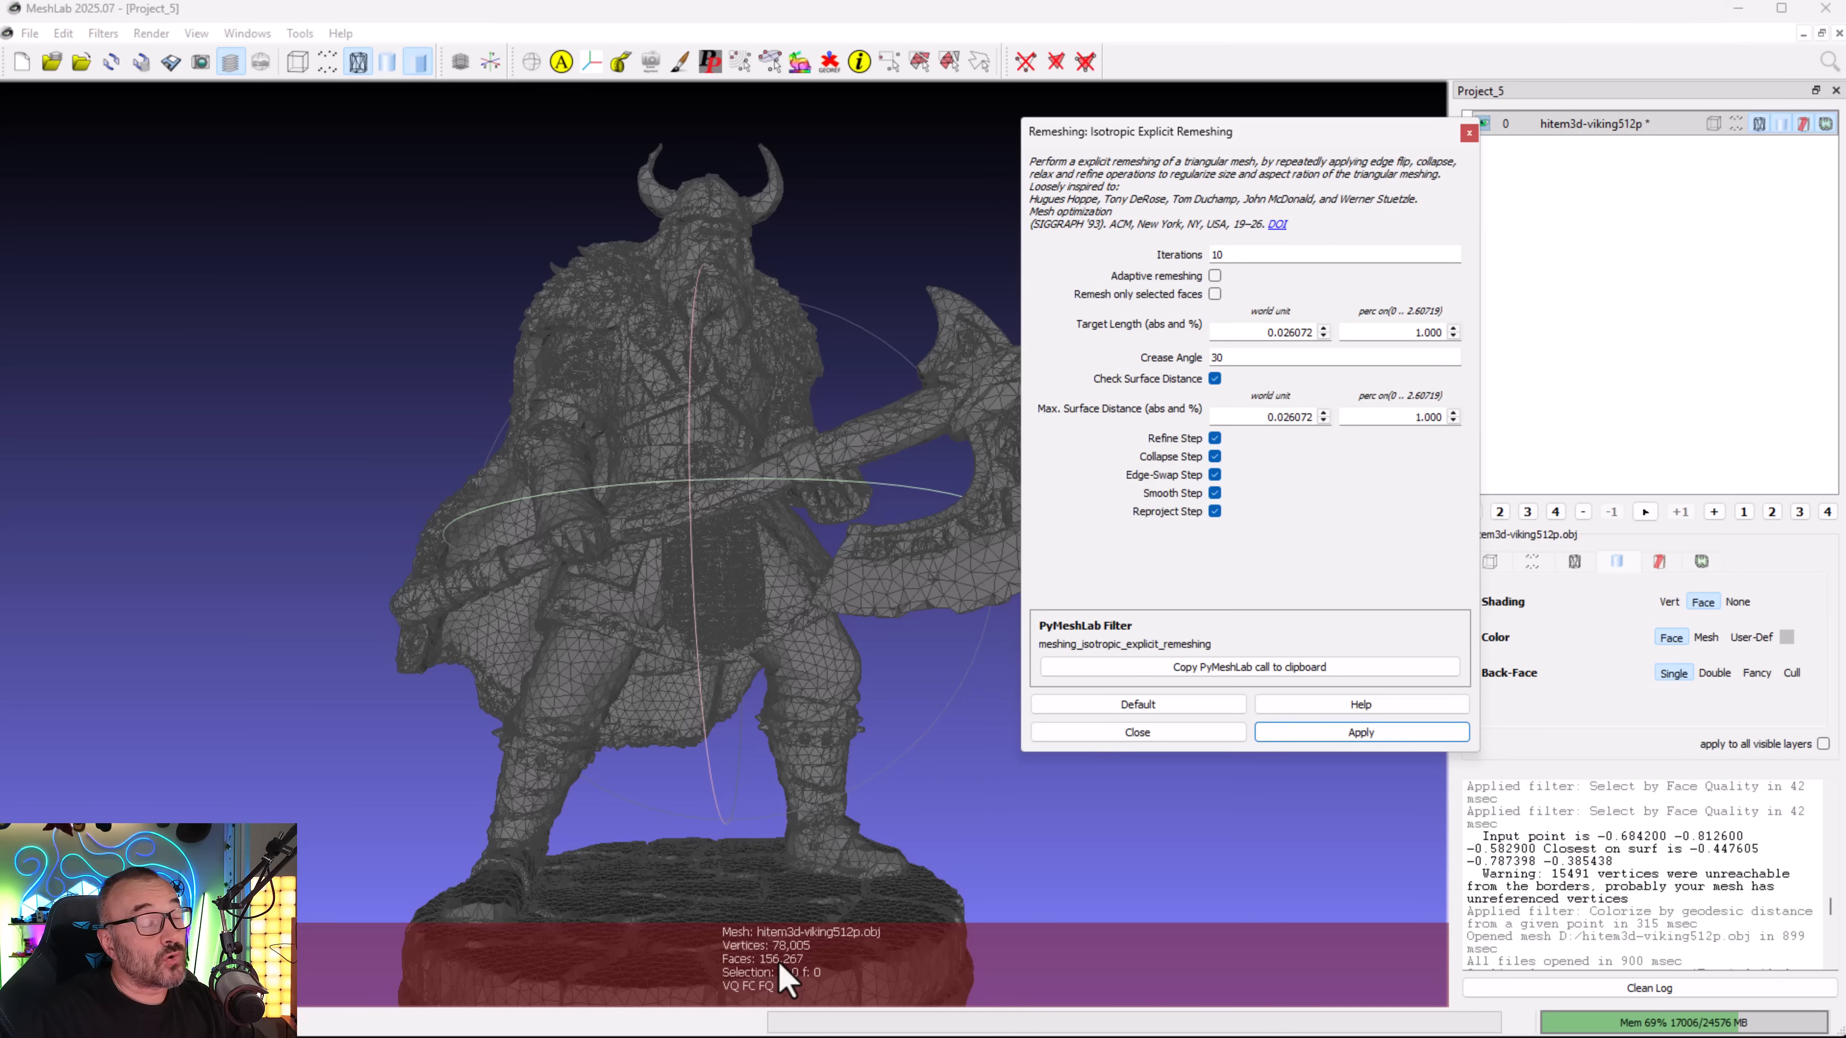
pyautogui.moveTo(1268, 134); pyautogui.dragTo(1151, 196)
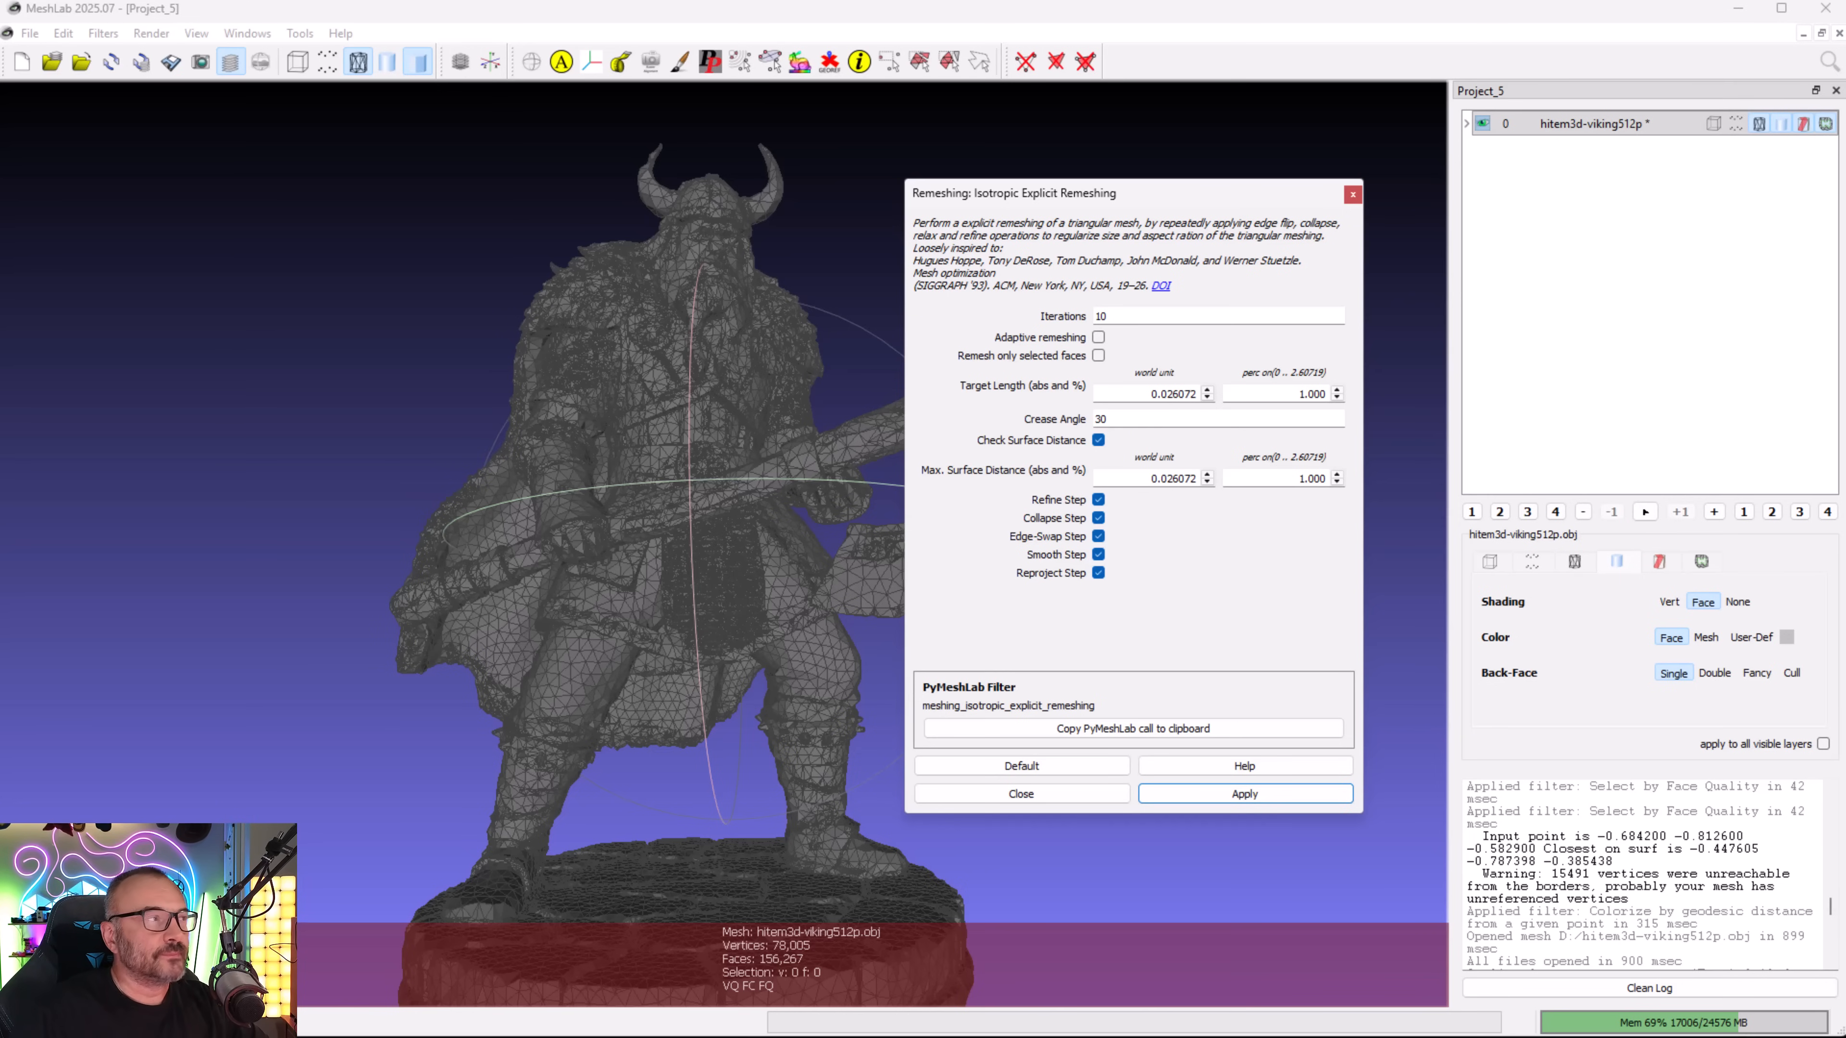
# - Apply Isotropic Explicit Remeshing with 10 iterations, a 1% target length and a crease angle of 30, and check the torso mesh
pyautogui.click(1245, 794)
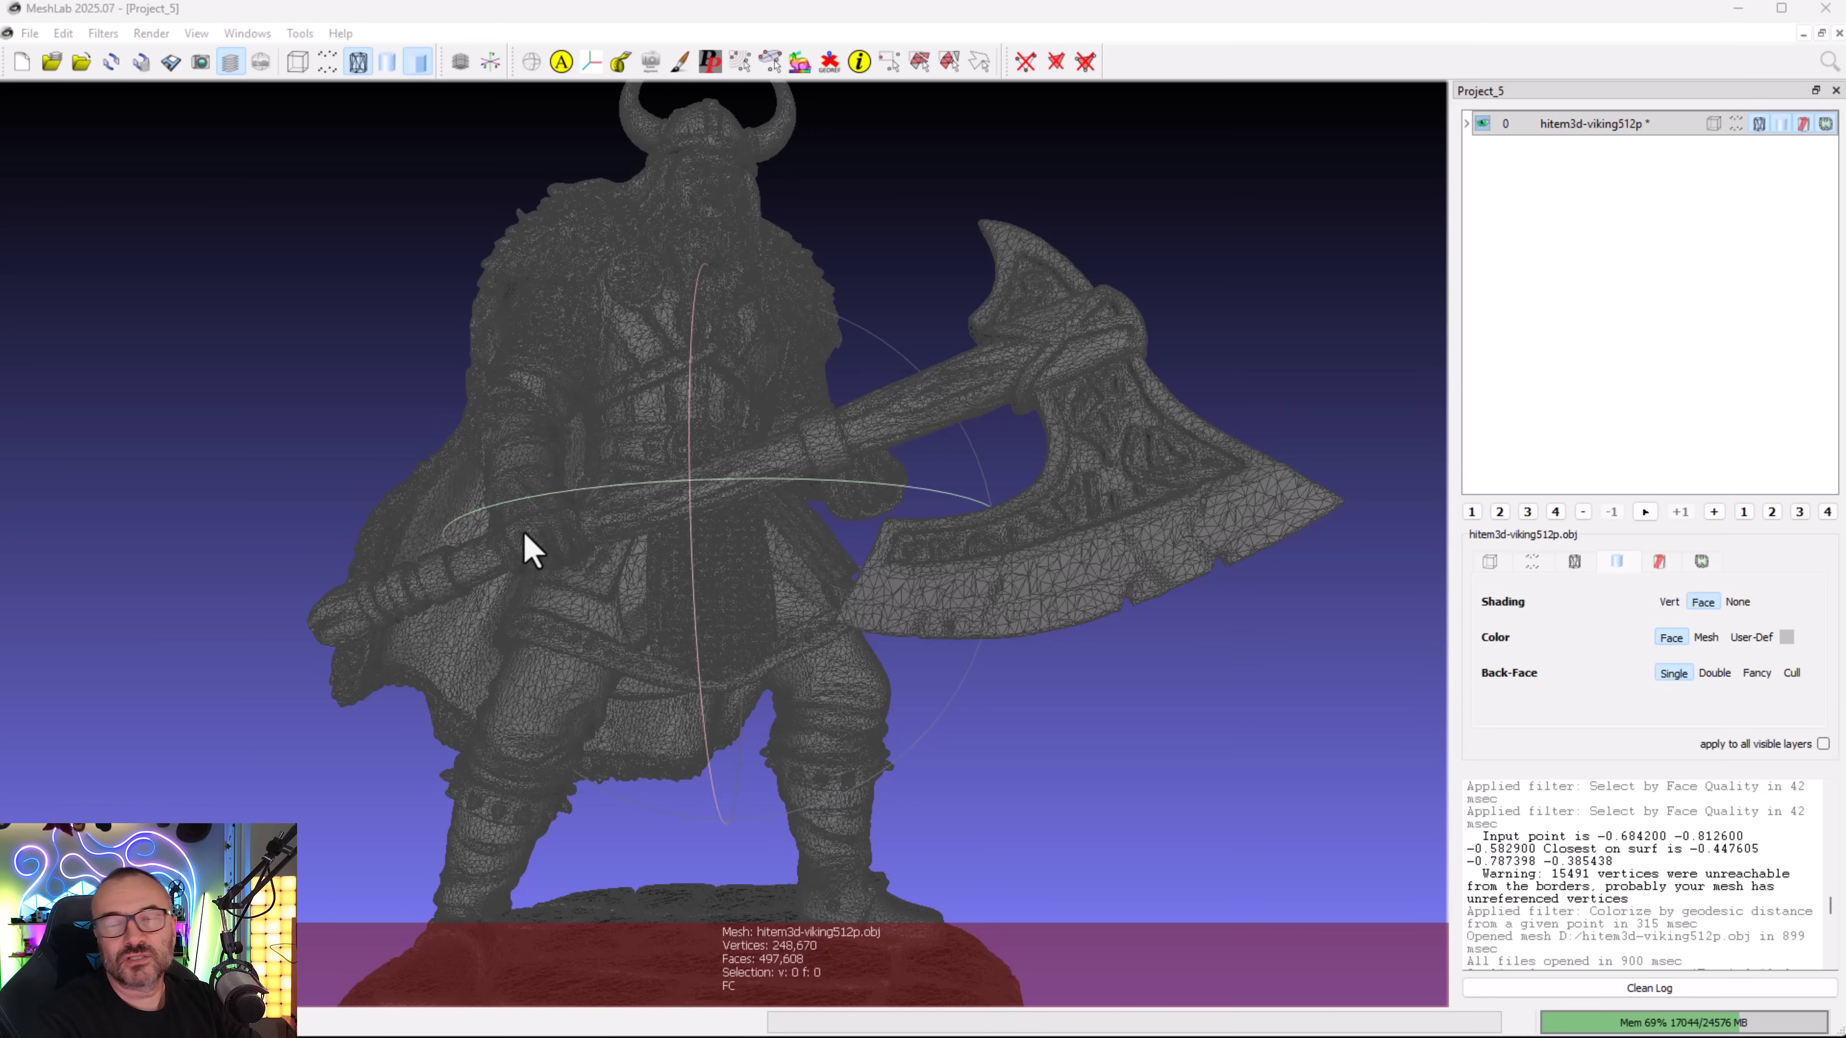
pyautogui.scroll(-2, 581, 425)
pyautogui.scroll(6, 578, 430)
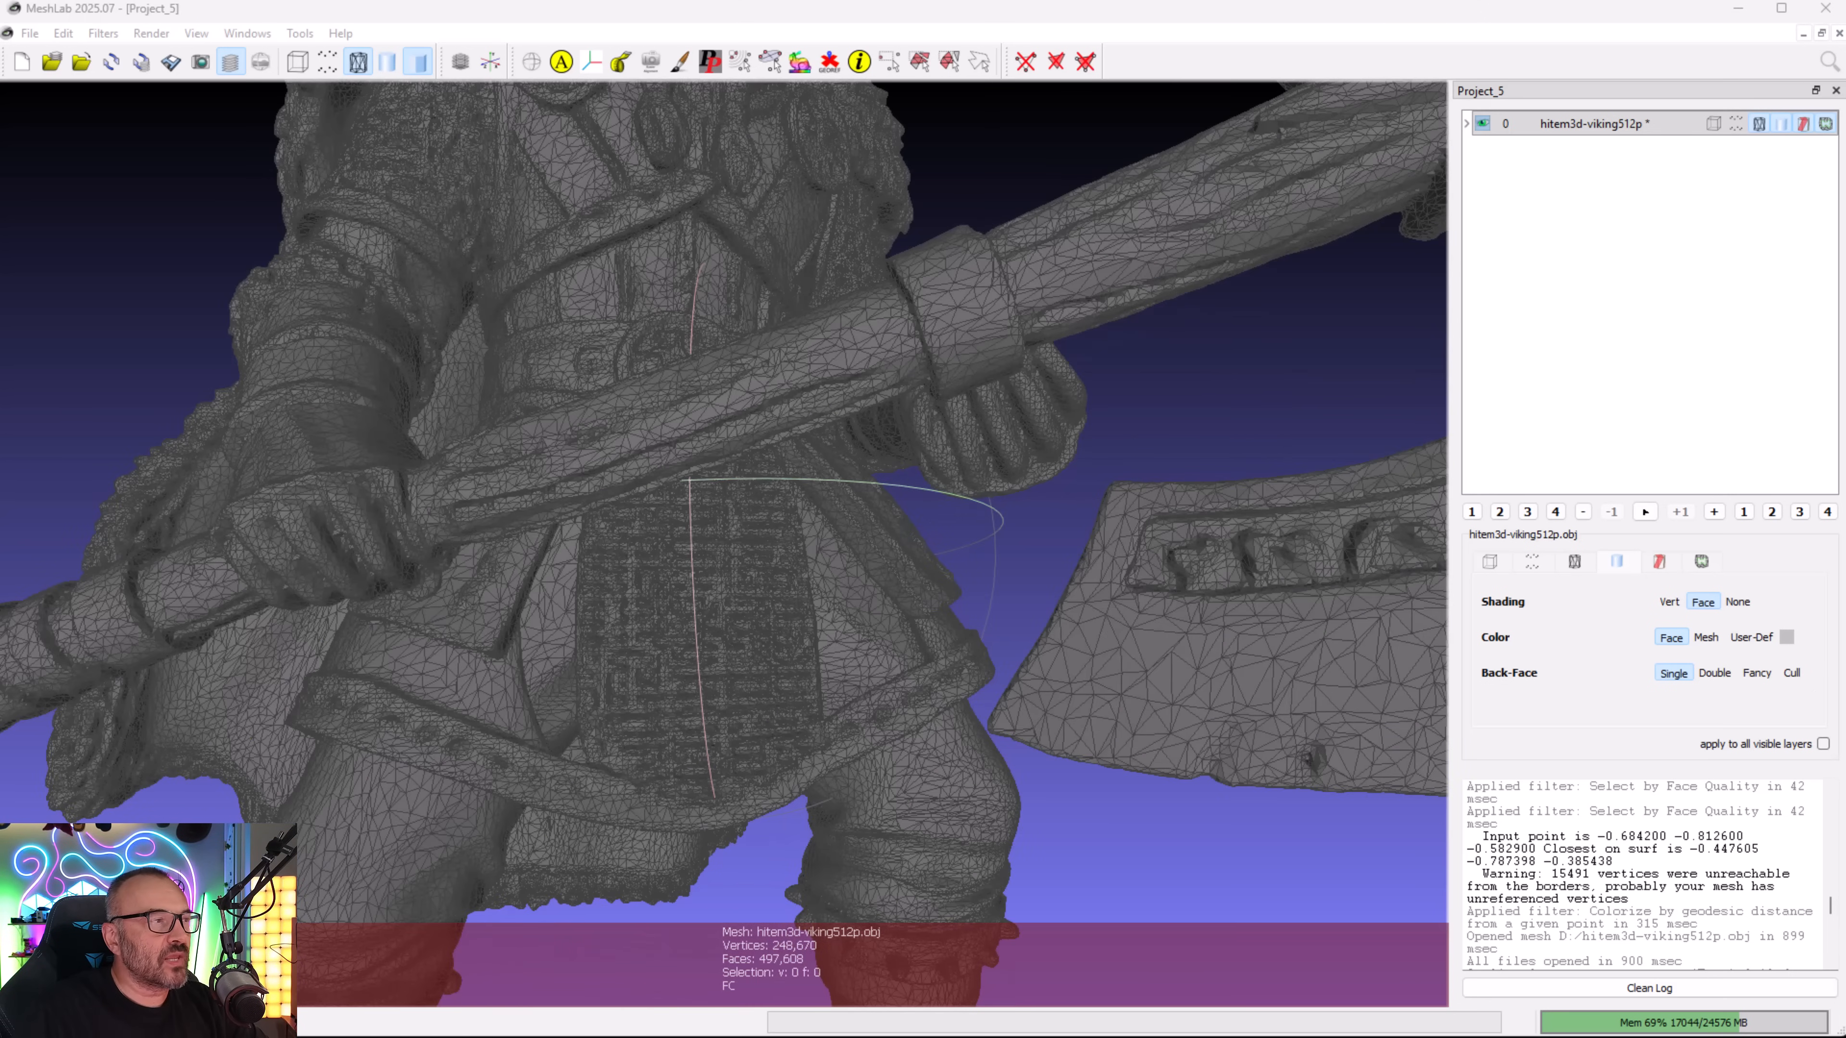
# - Smooth the 512p Viking mesh with Taubin Smooth, using lambda 0.5, mu -0.53 and 10 smoothing steps
pyautogui.click(103, 32)
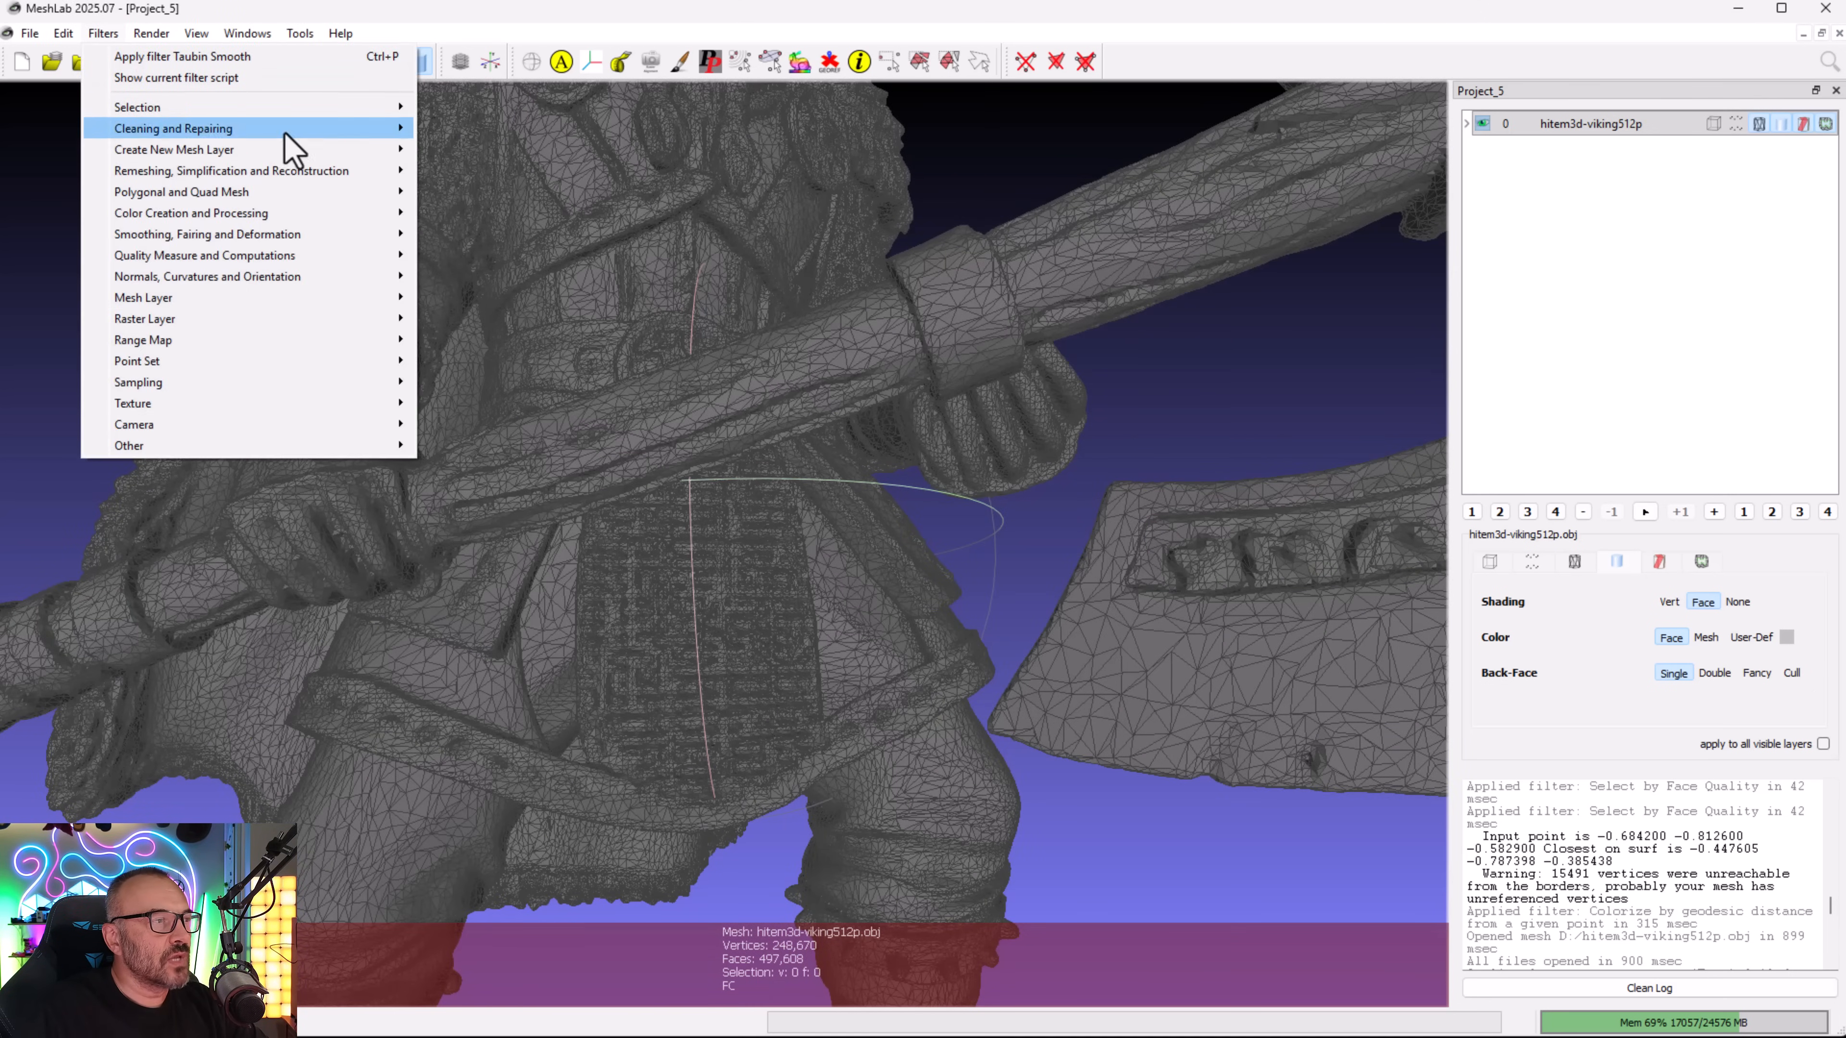
pyautogui.moveTo(175, 236)
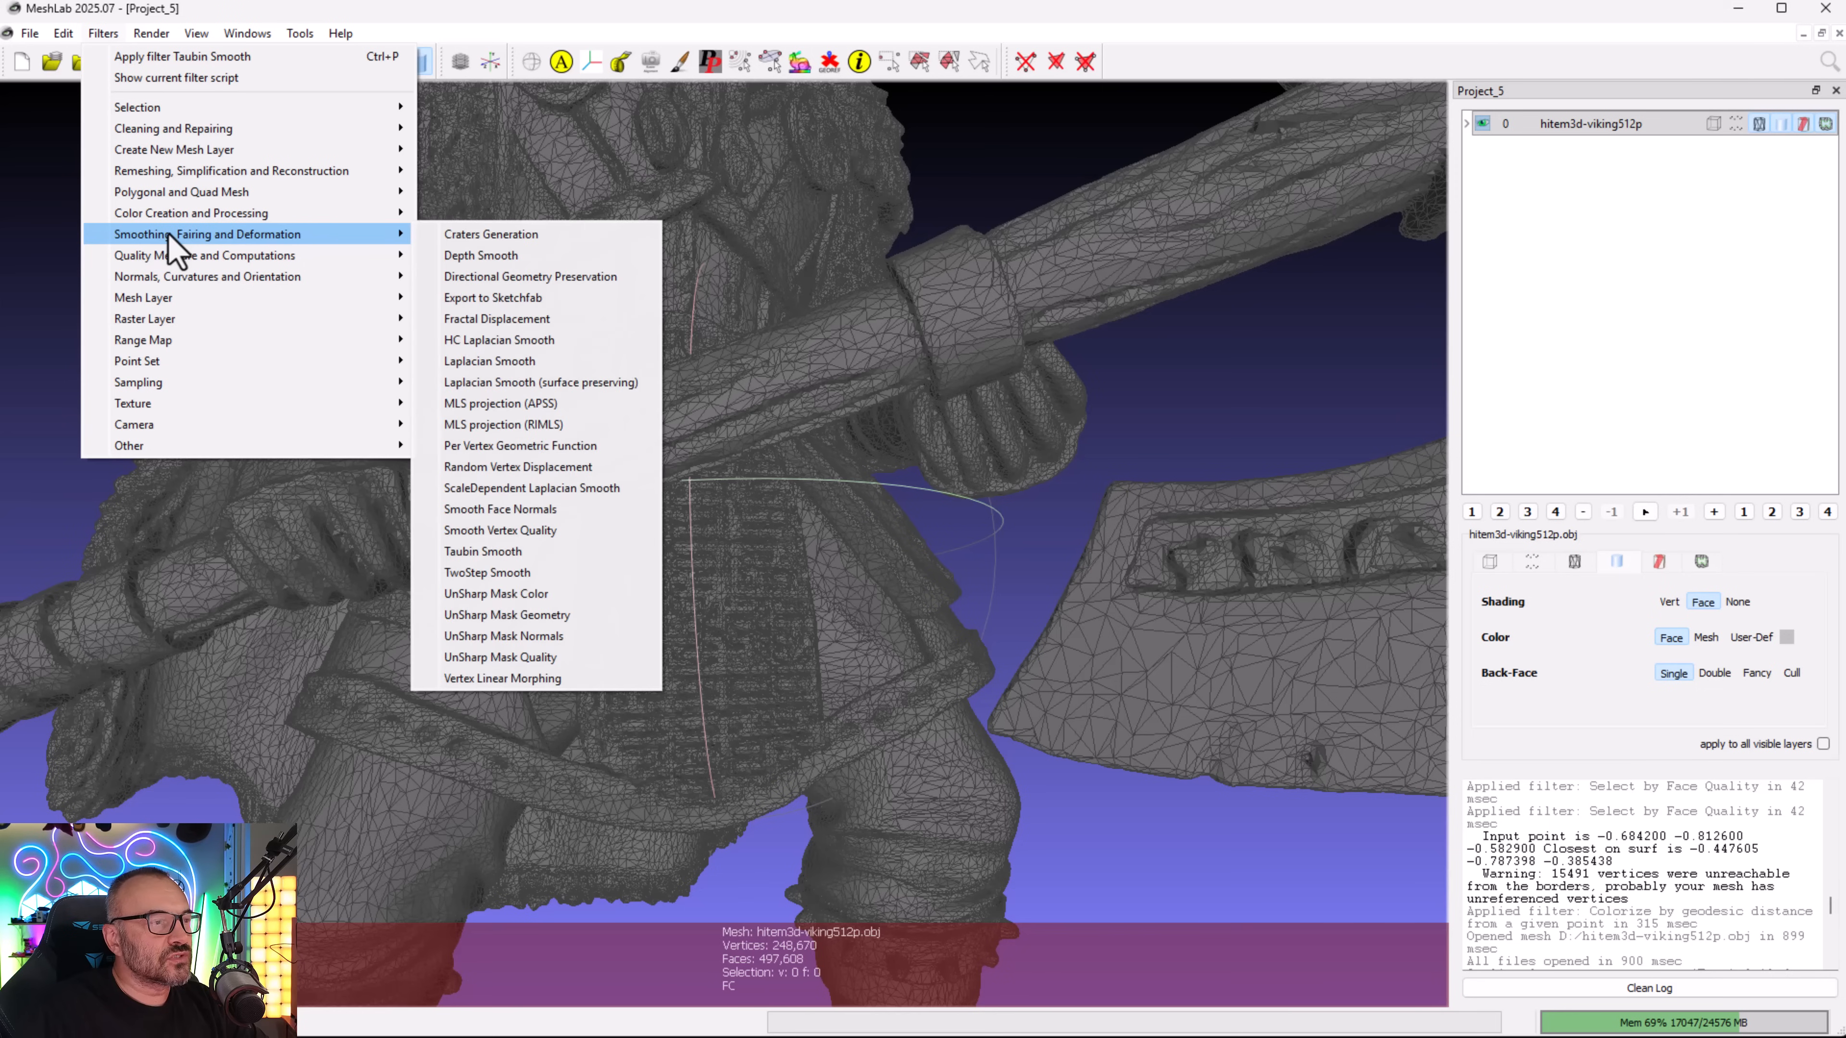
pyautogui.click(504, 560)
pyautogui.scroll(1, 482, 451)
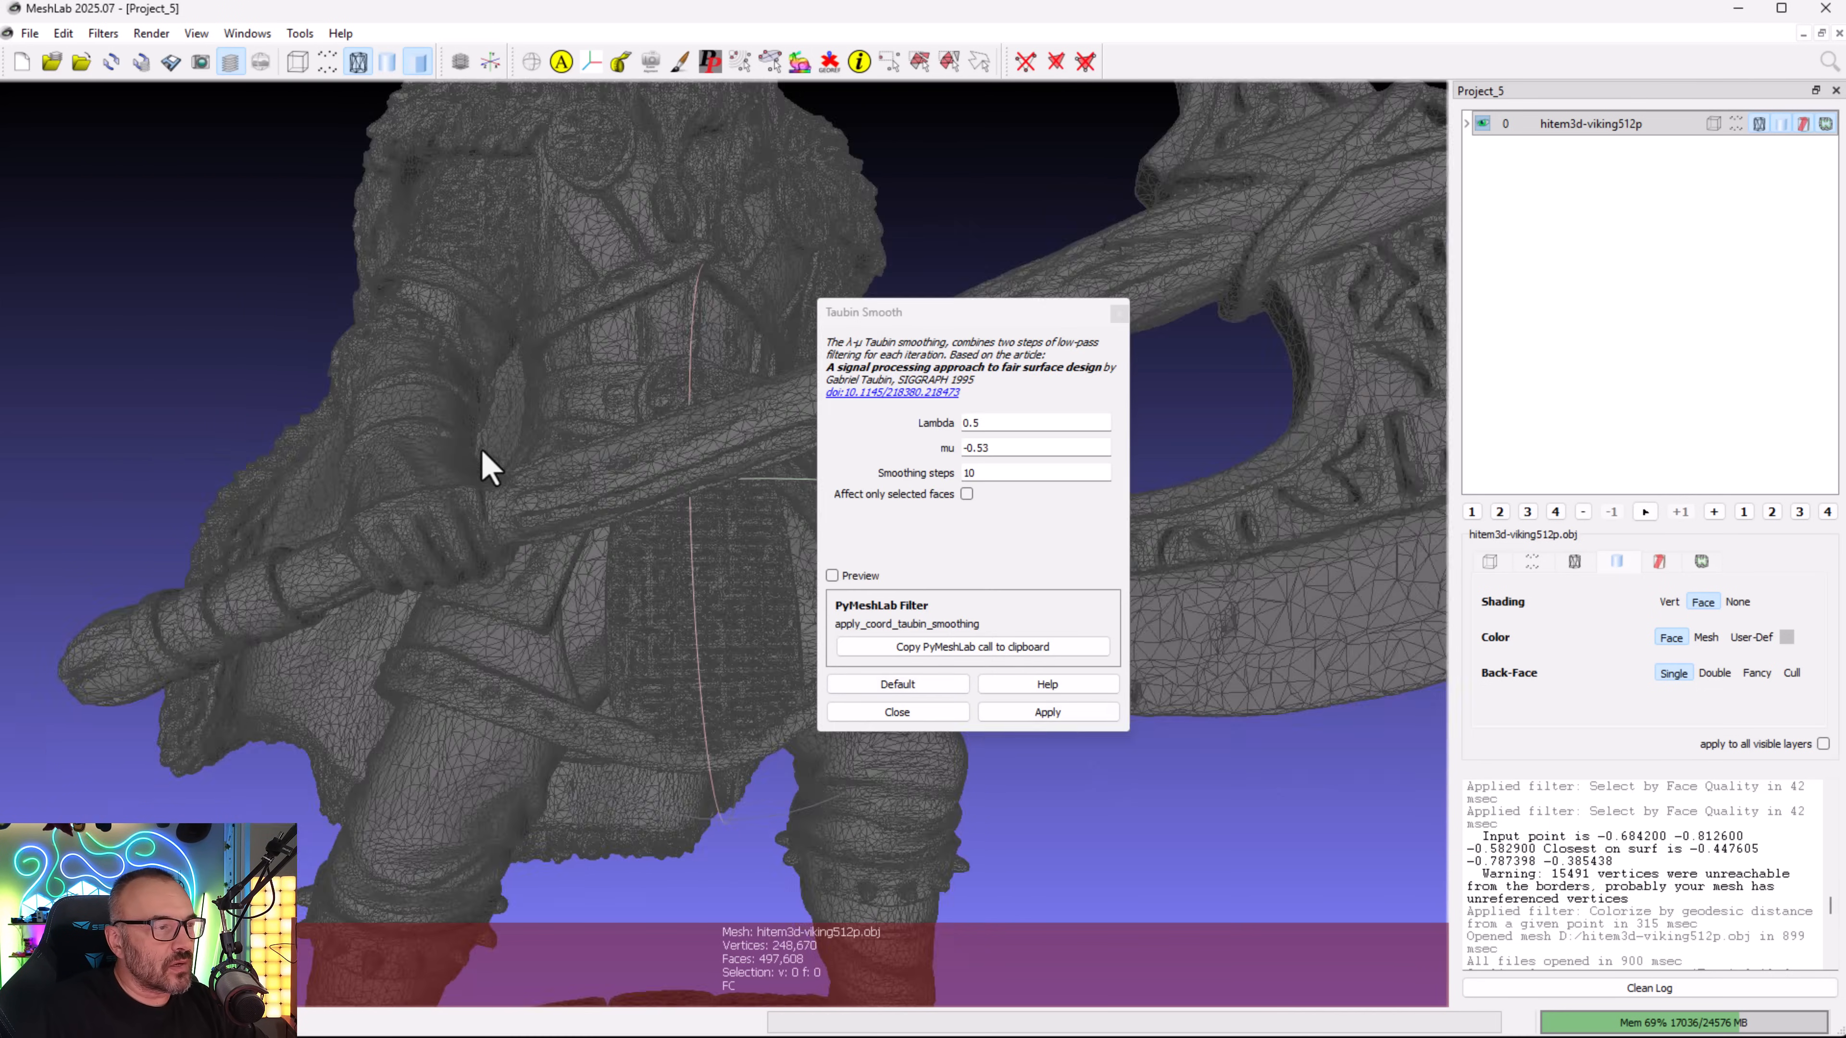
pyautogui.scroll(-2, 481, 451)
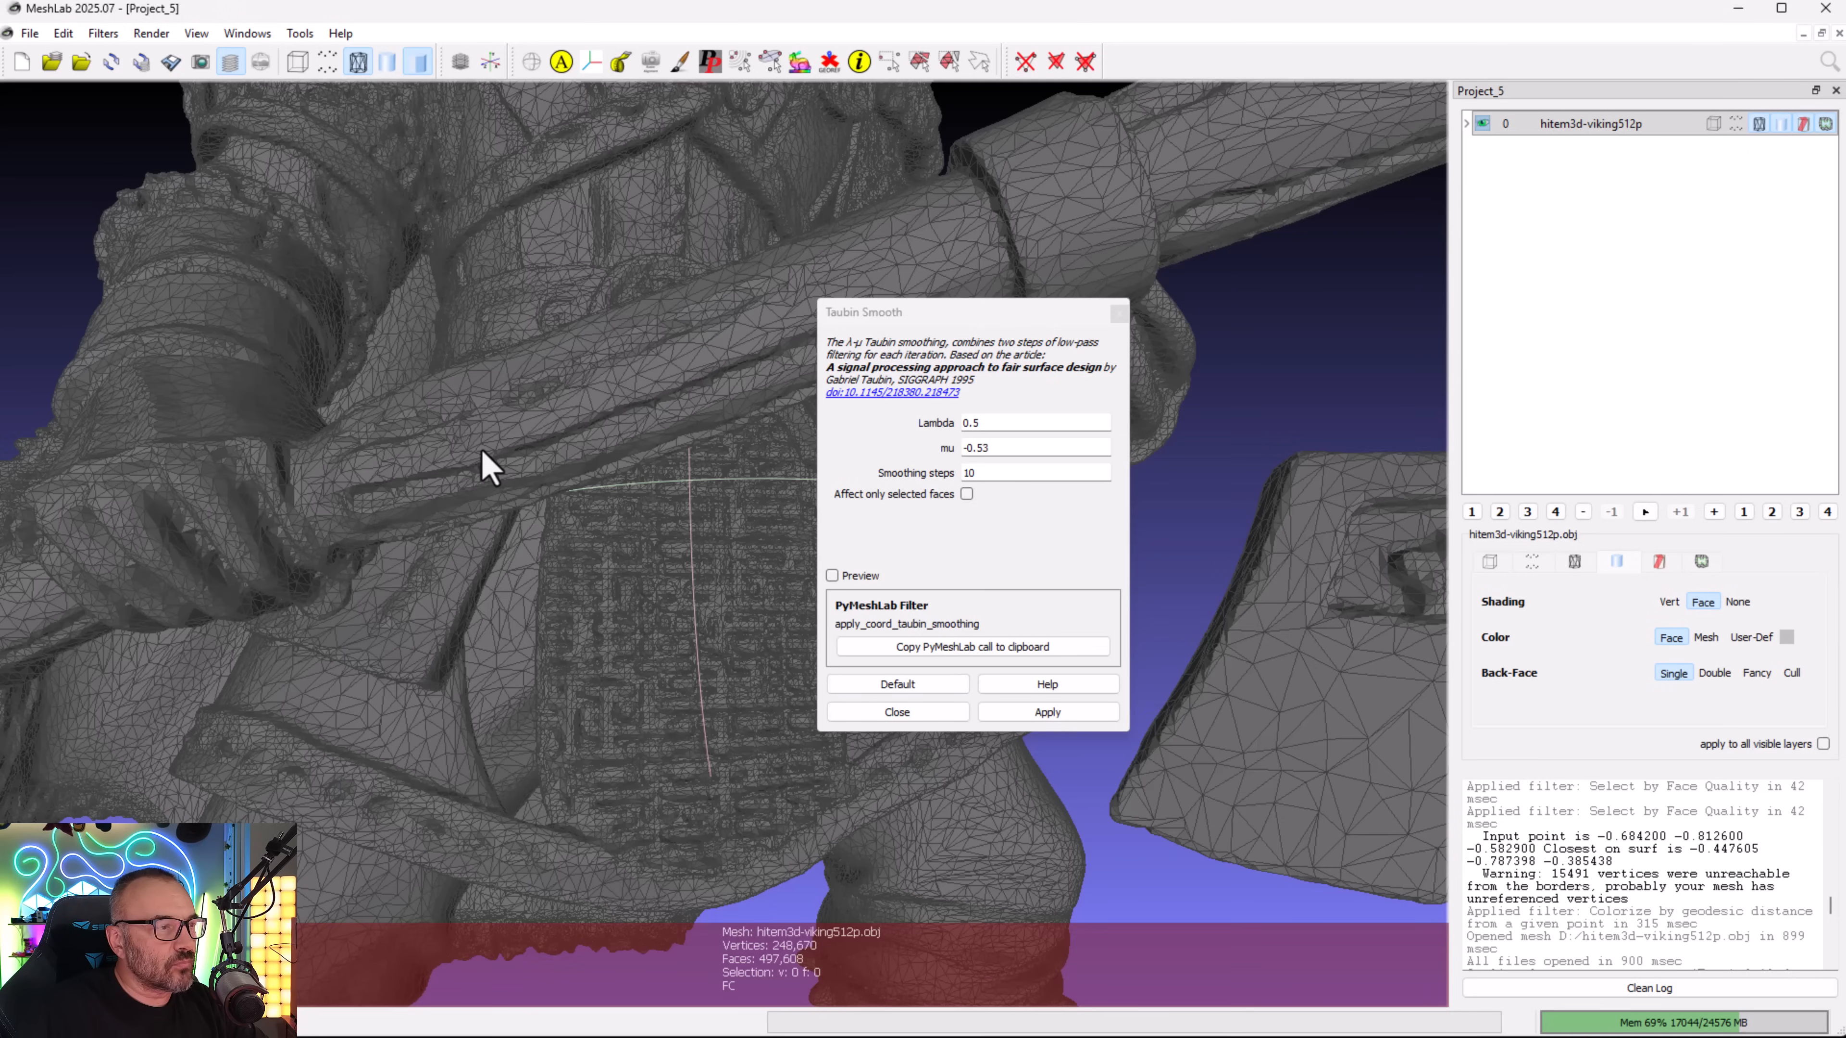
pyautogui.click(1048, 714)
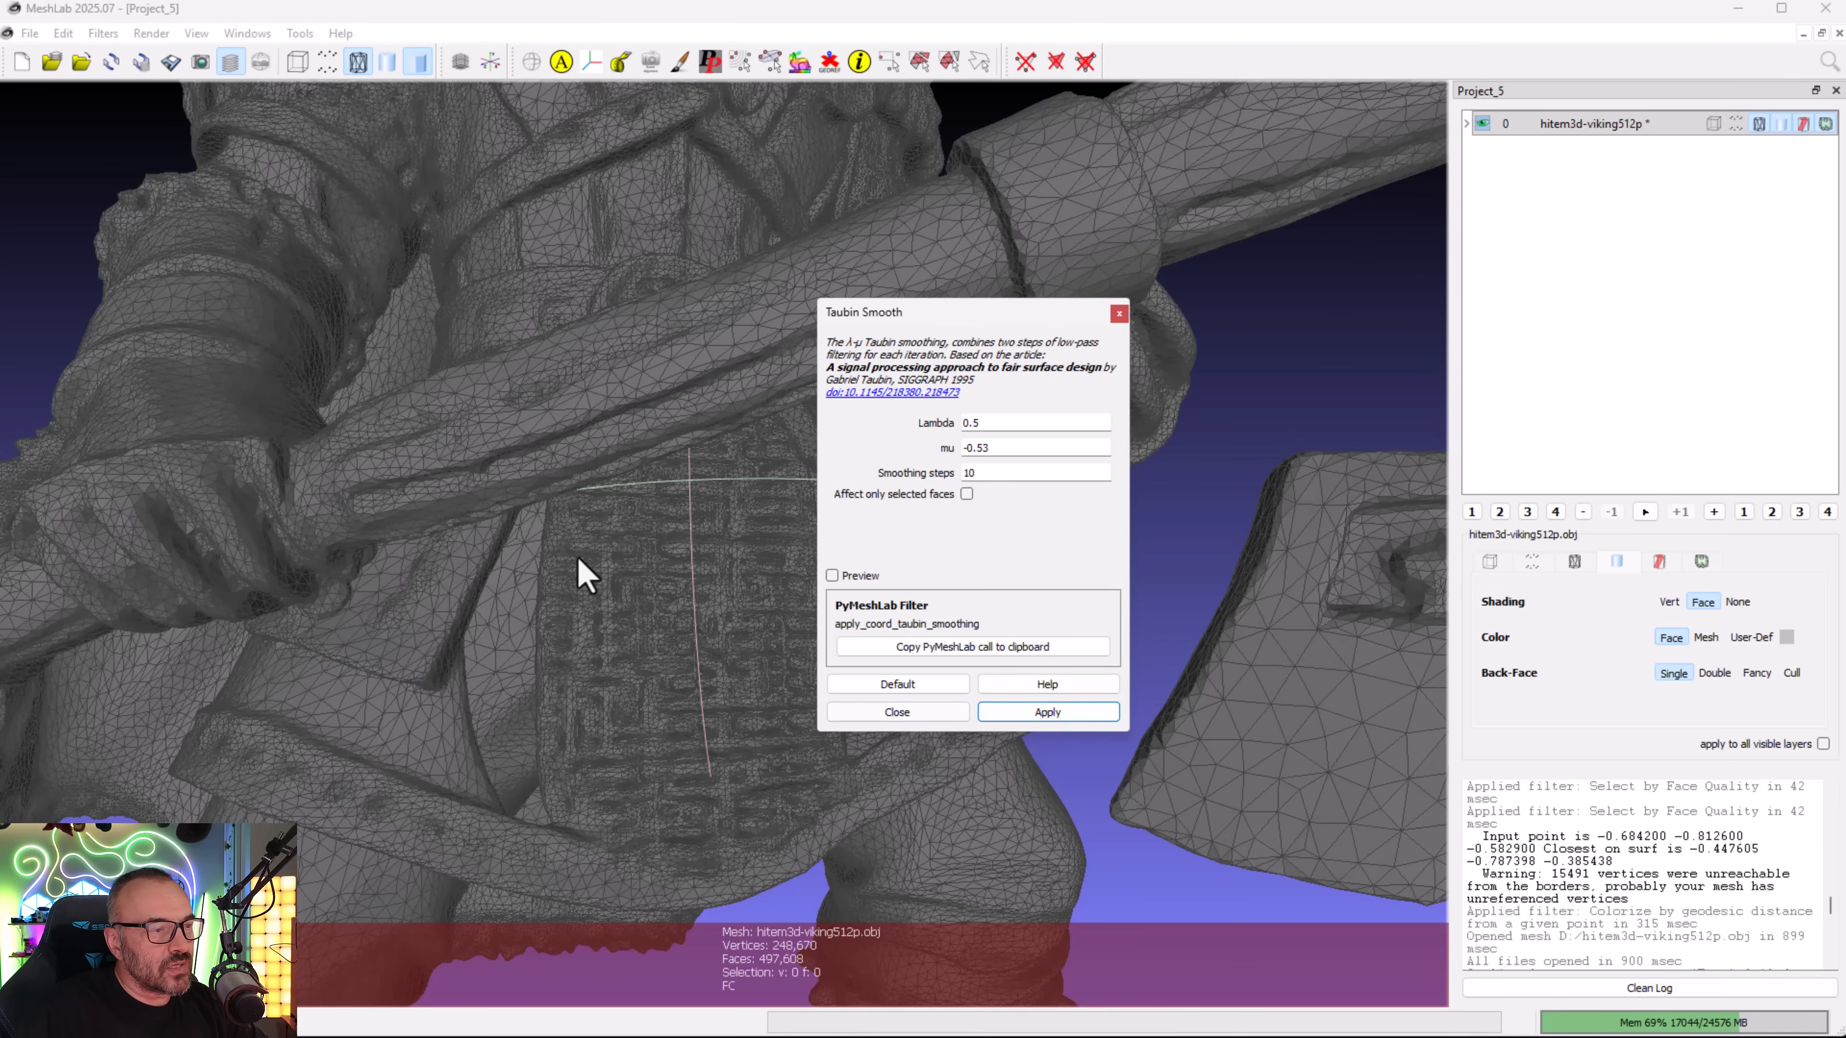
# - Inspect the smoothed arms, belt and axe handle, and apply the same Taubin smoothing to the mesh again
pyautogui.scroll(5, 581, 571)
pyautogui.scroll(-2, 578, 569)
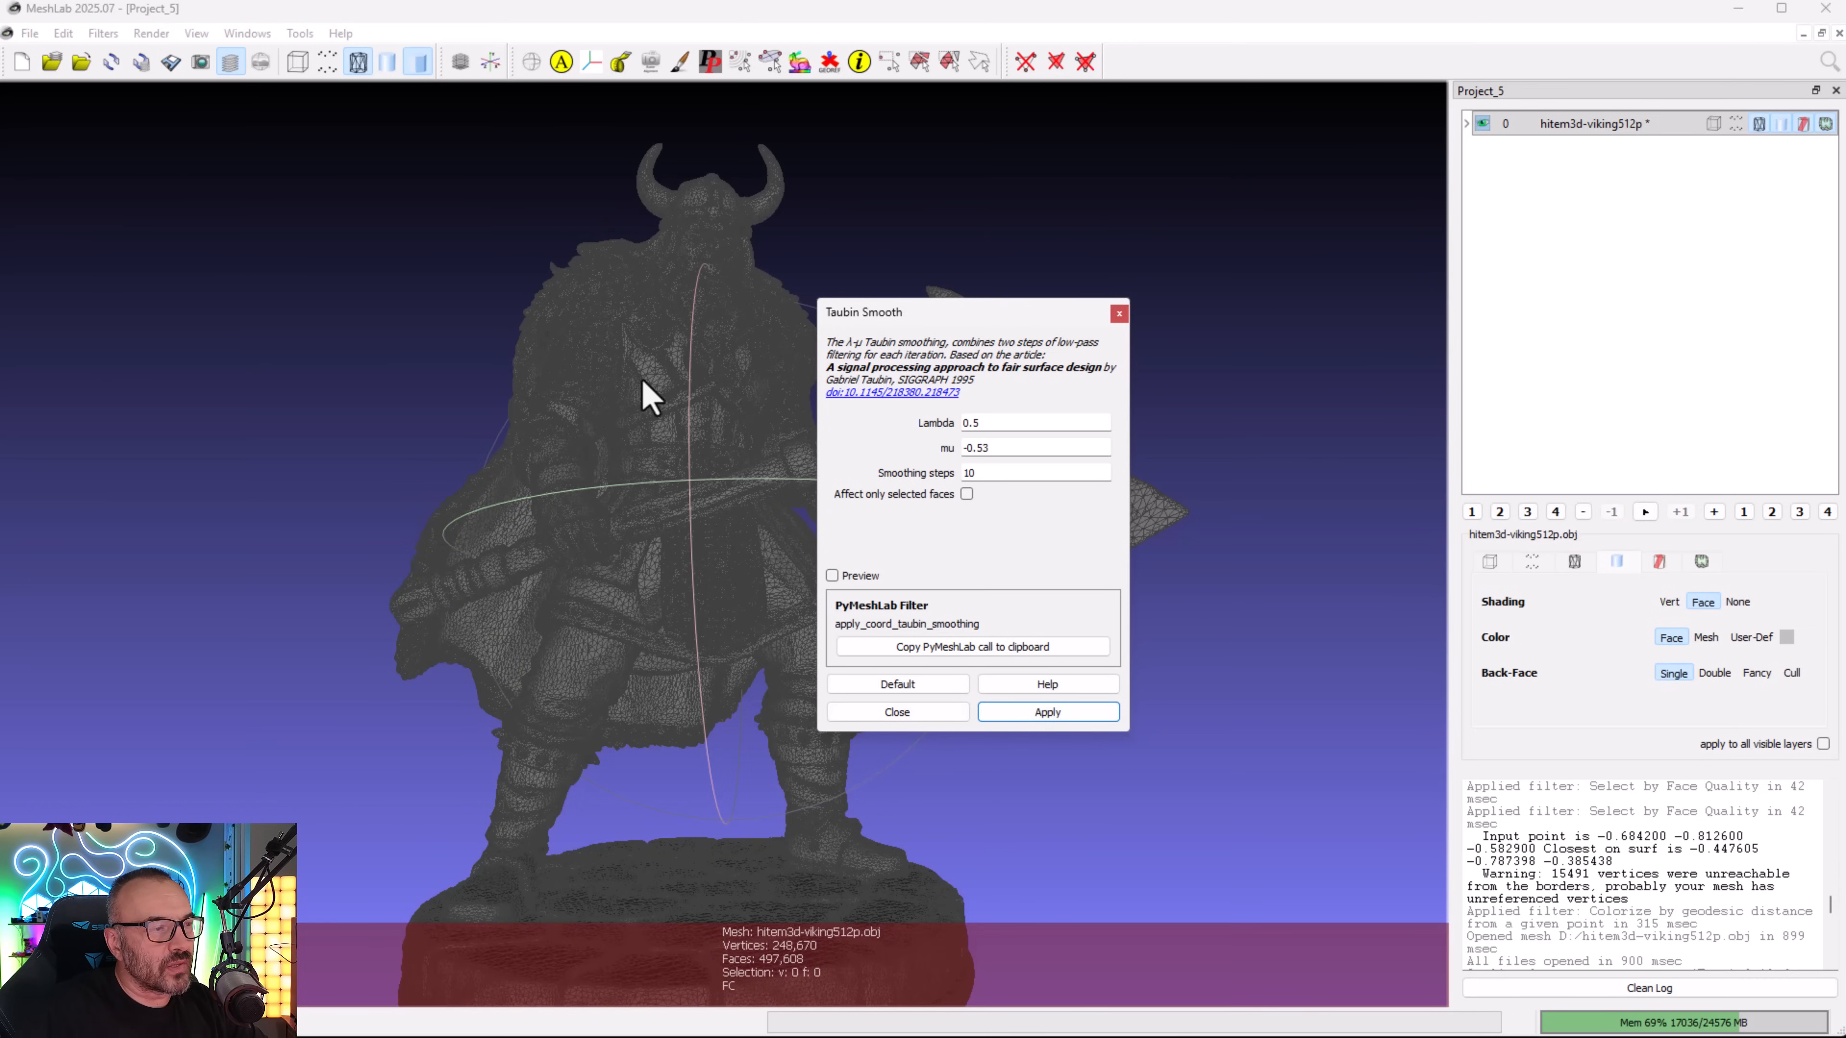
pyautogui.scroll(-8, 649, 429)
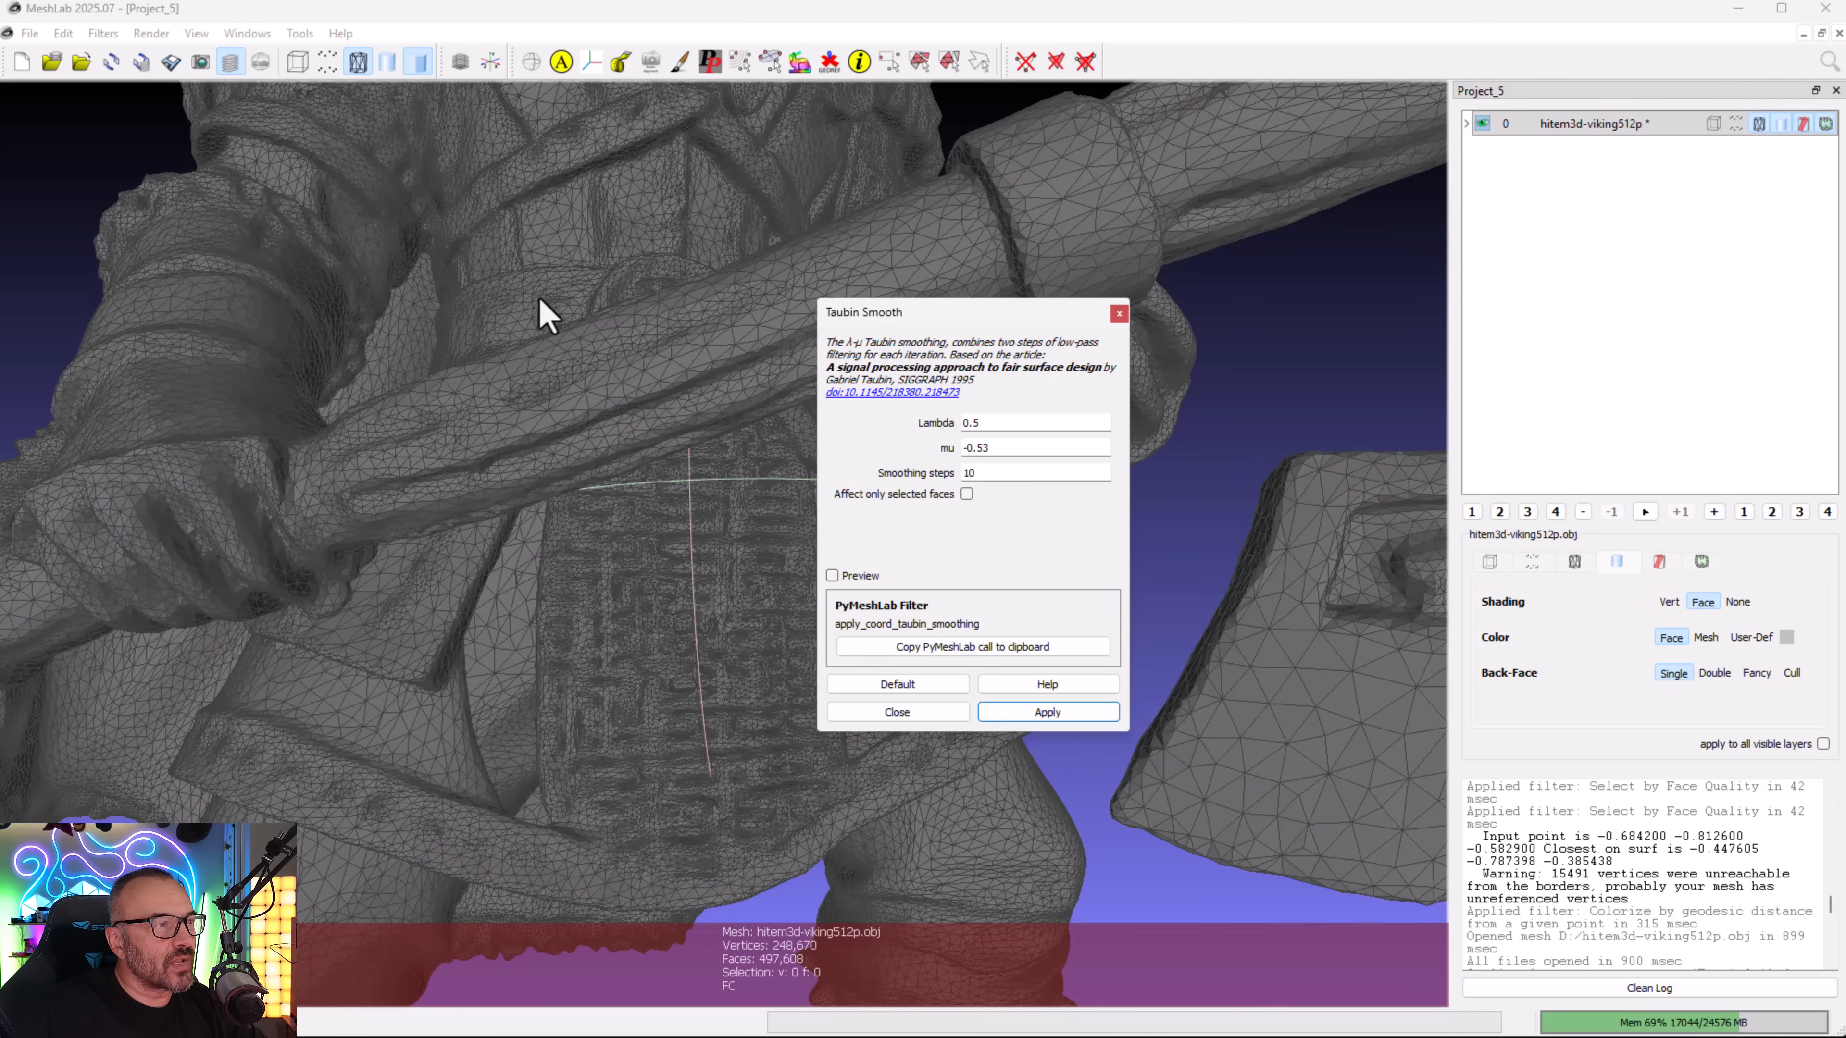
pyautogui.moveTo(540, 299); pyautogui.dragTo(570, 334)
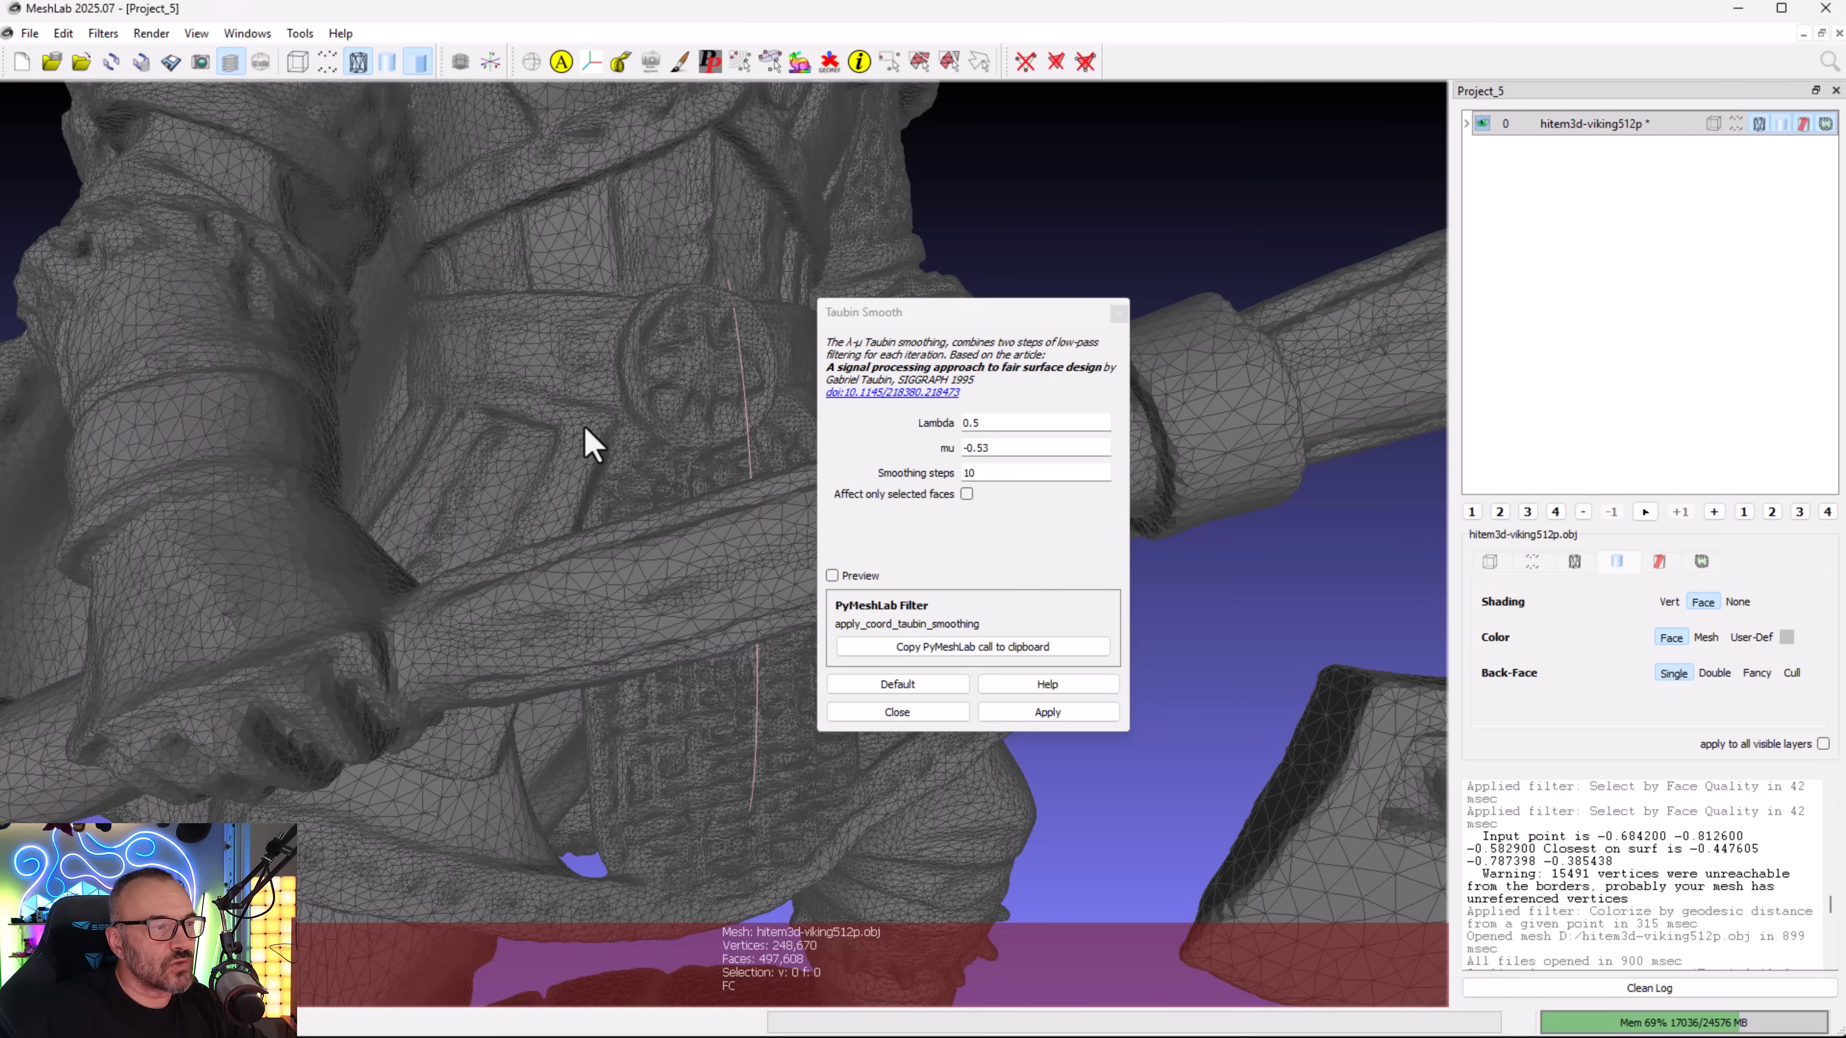
pyautogui.click(1028, 716)
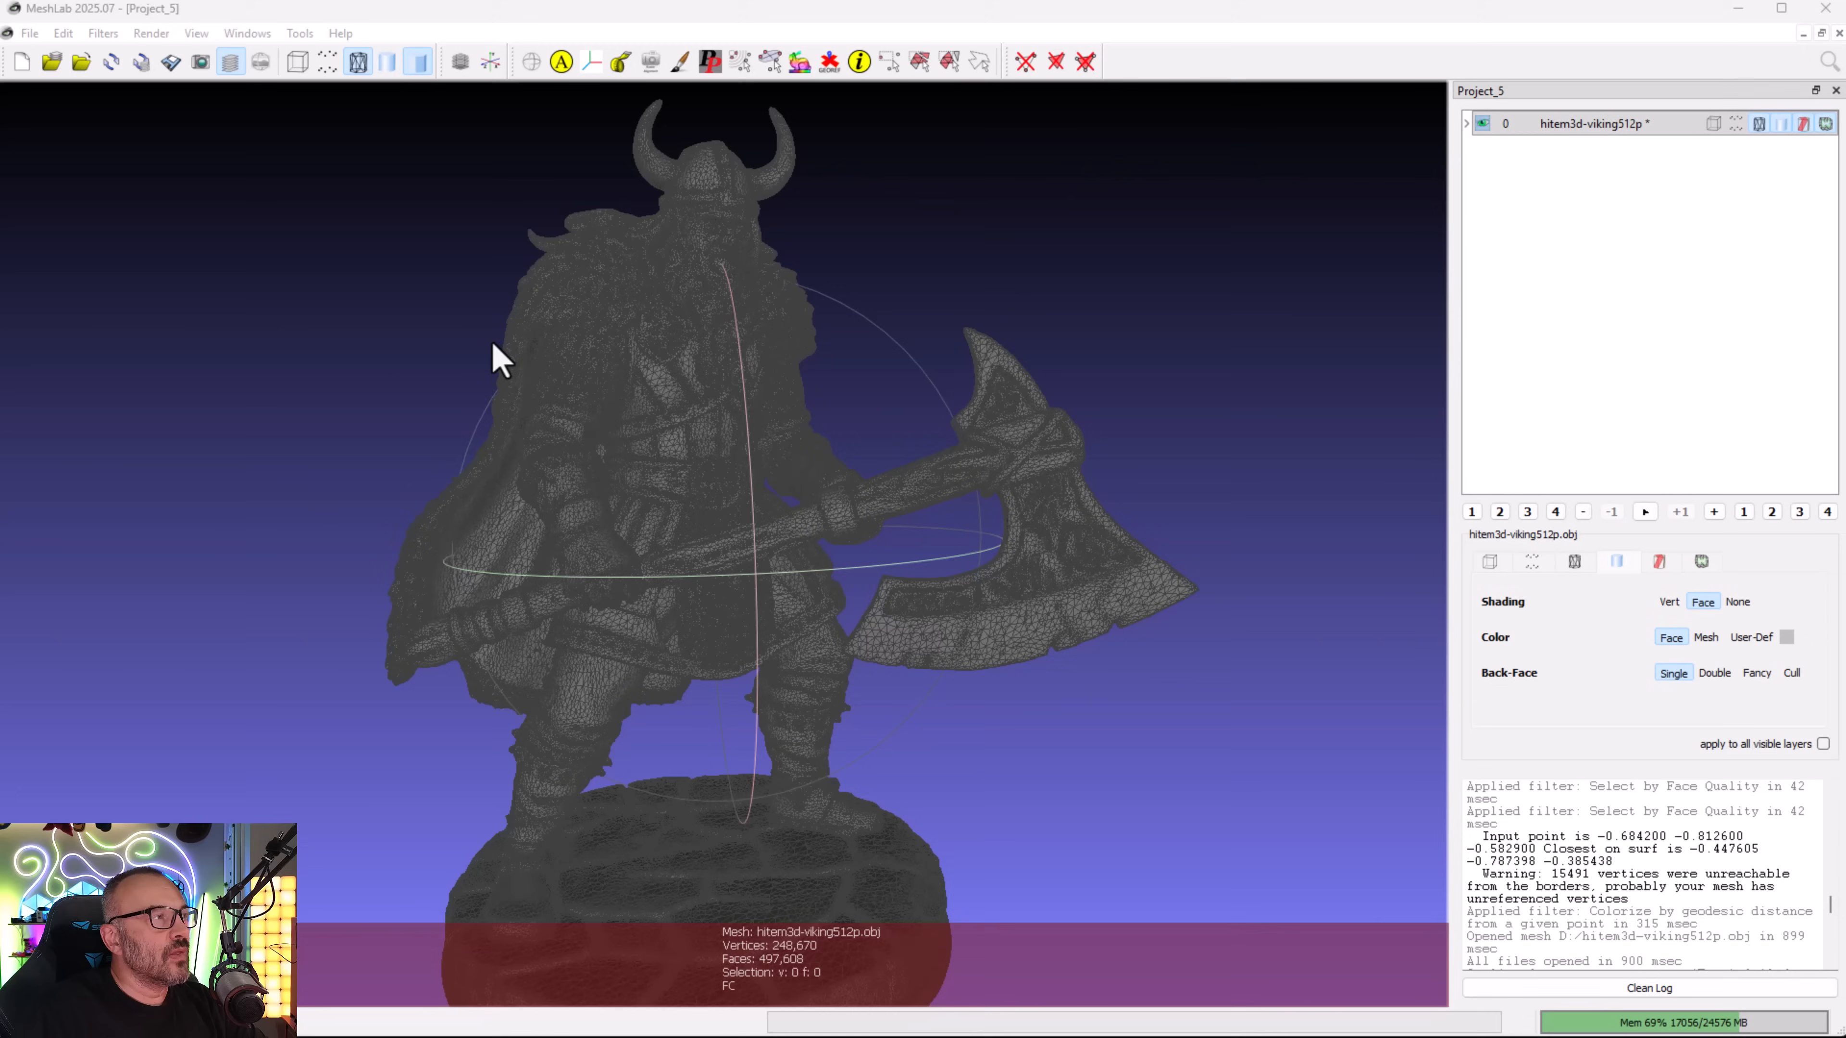
pyautogui.moveTo(495, 359); pyautogui.dragTo(882, 627)
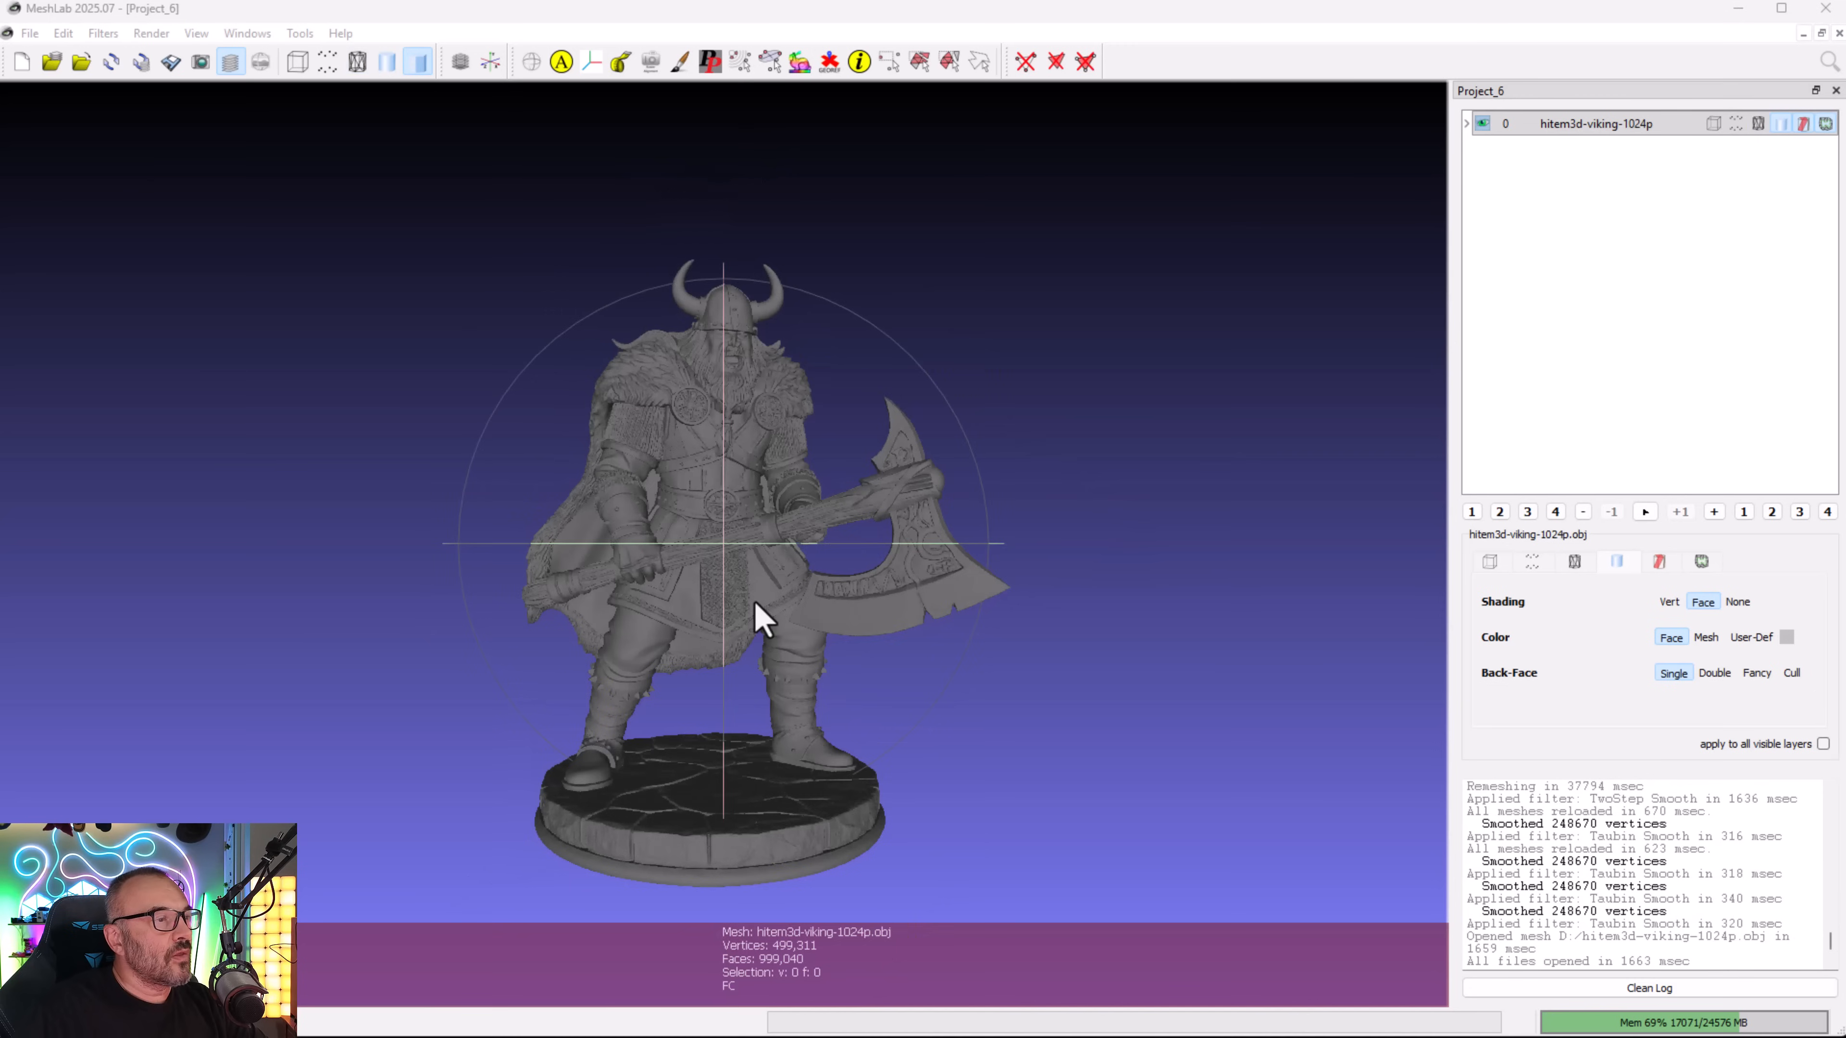
# - Display the 1024p Viking's wireframe and switch its shading to per-vertex
pyautogui.moveTo(754, 610); pyautogui.dragTo(690, 614)
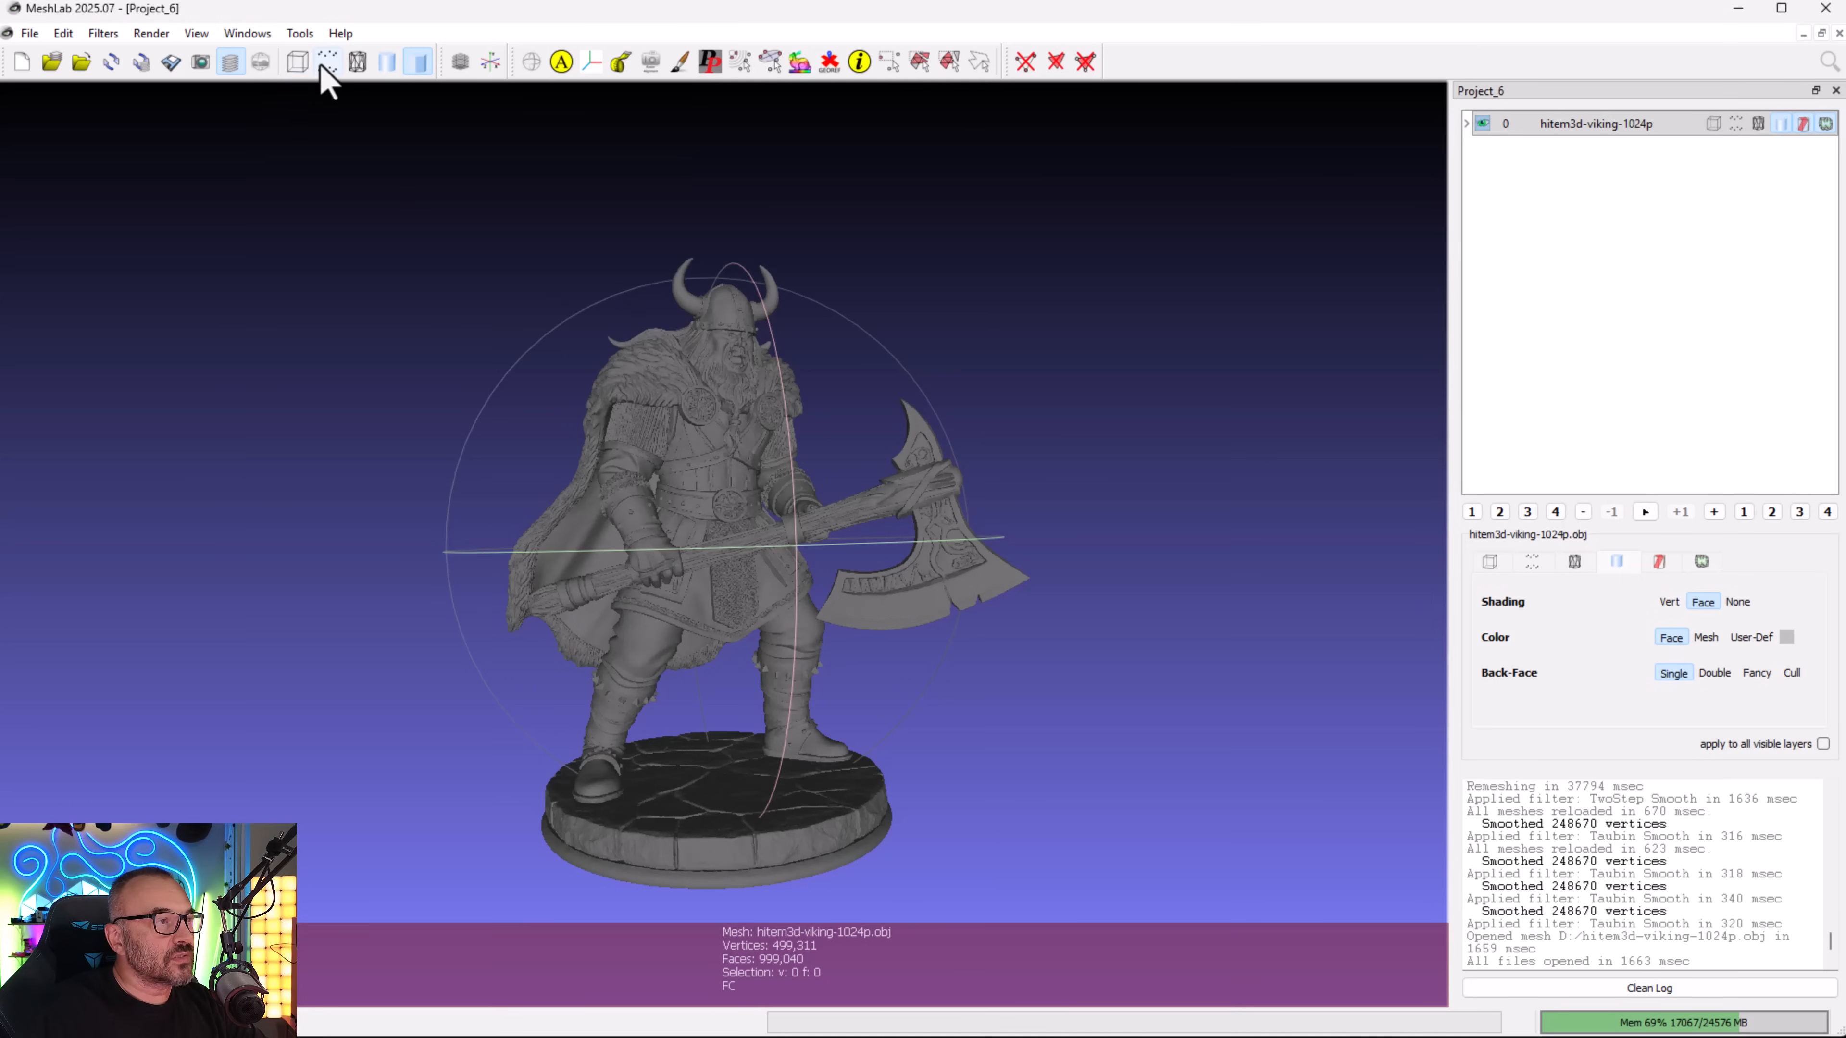
pyautogui.click(357, 62)
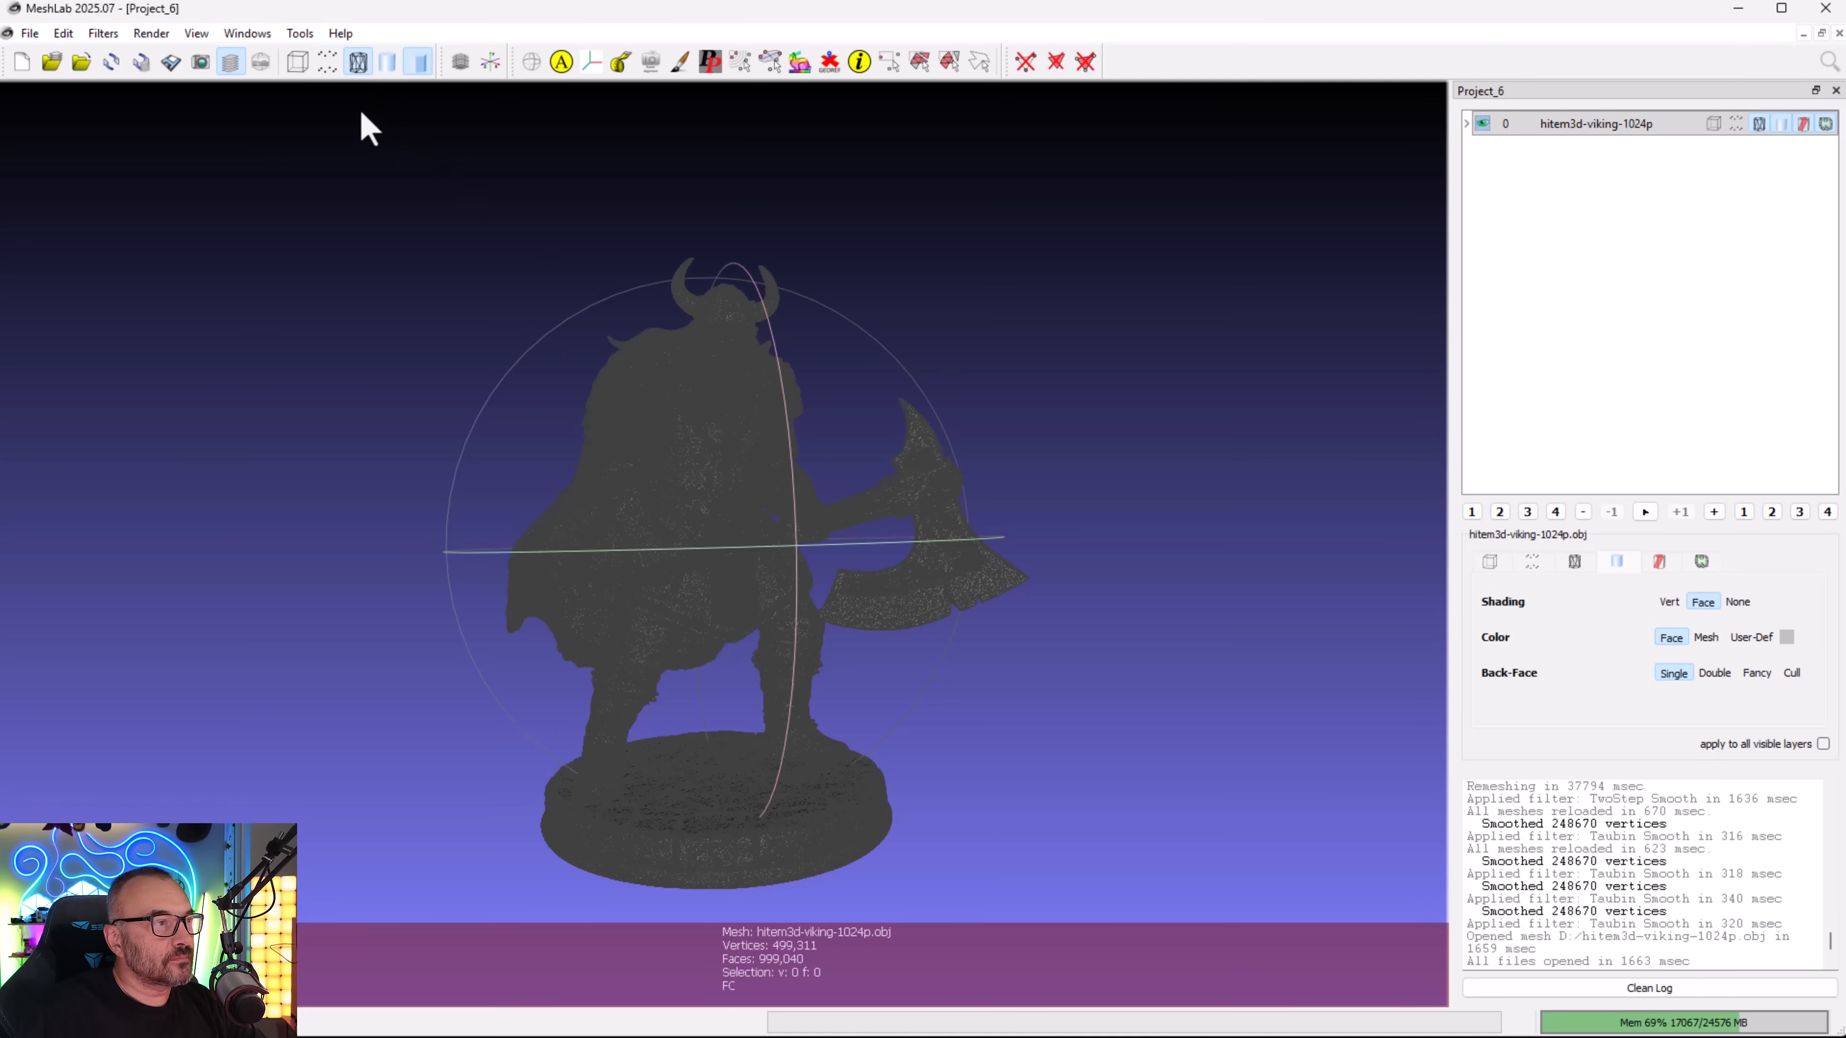
pyautogui.click(389, 62)
# - Examine the 1024p wireframe up close on the axe handle, the belt and its buckle, and the textured apron panel
pyautogui.scroll(-2, 721, 417)
pyautogui.scroll(8, 721, 417)
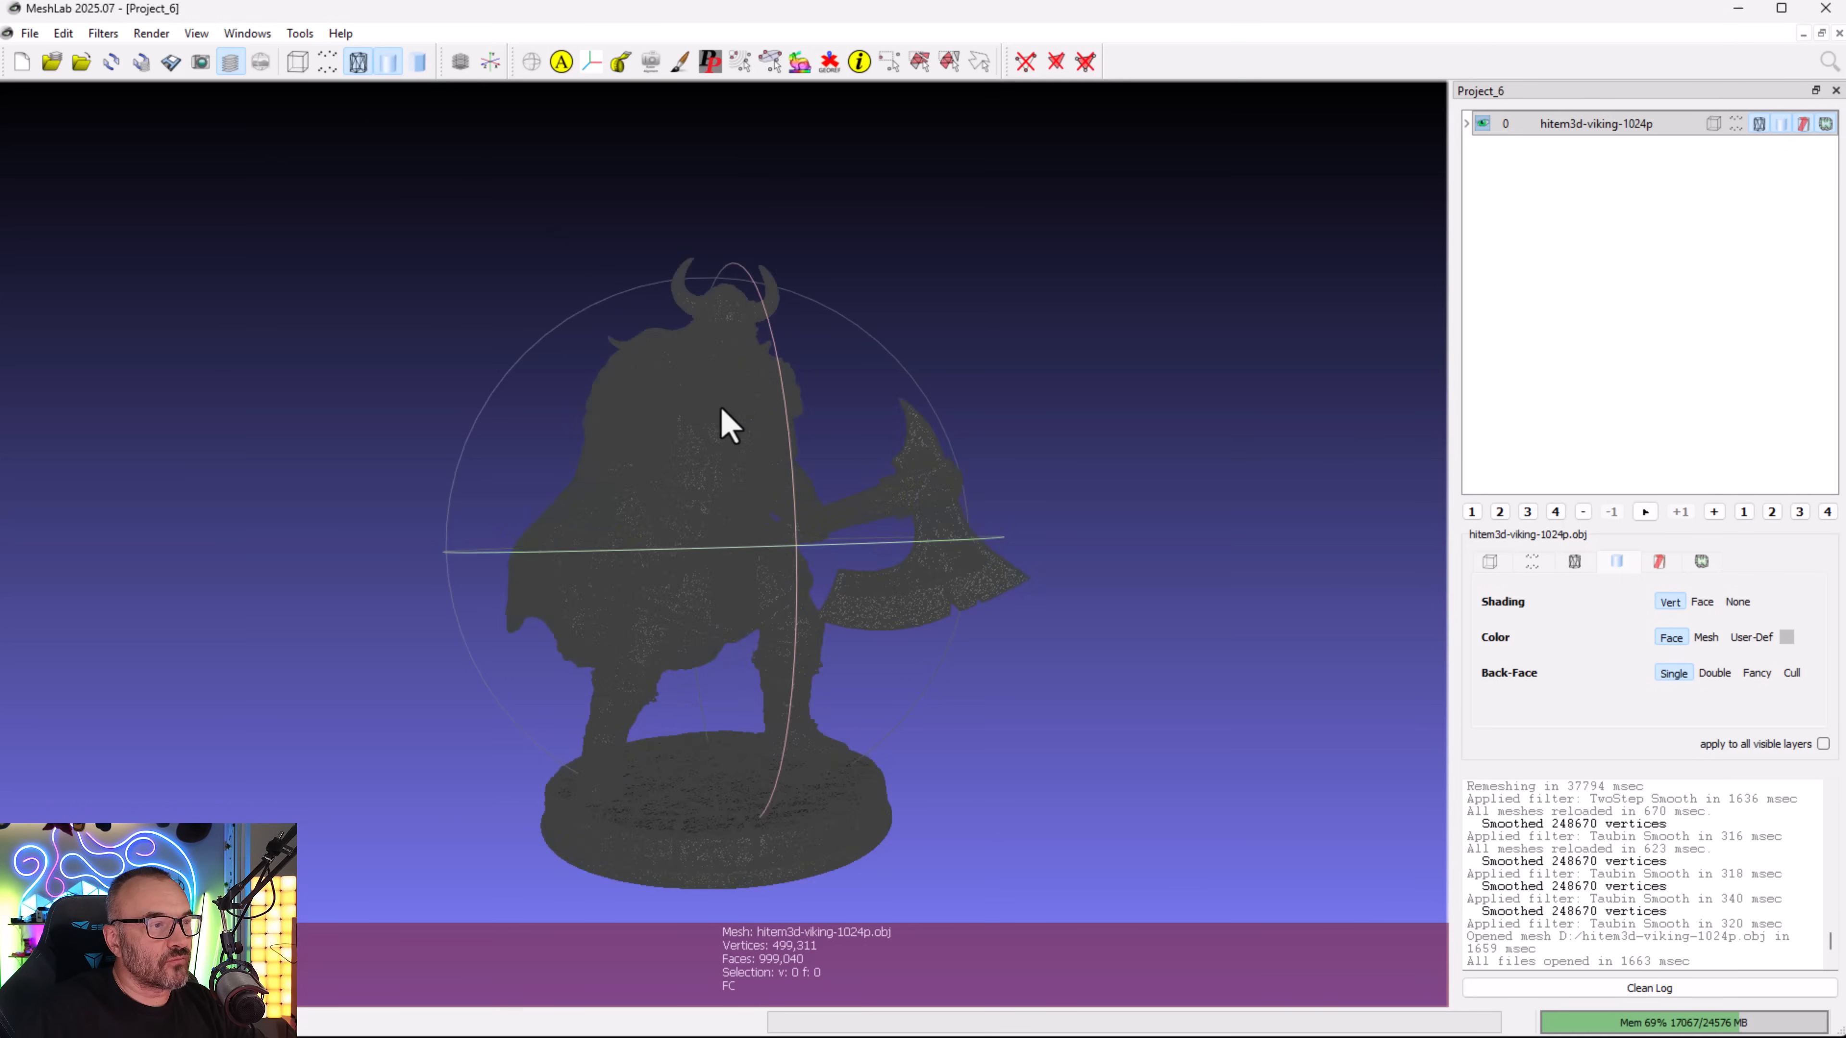
pyautogui.scroll(4, 306, 607)
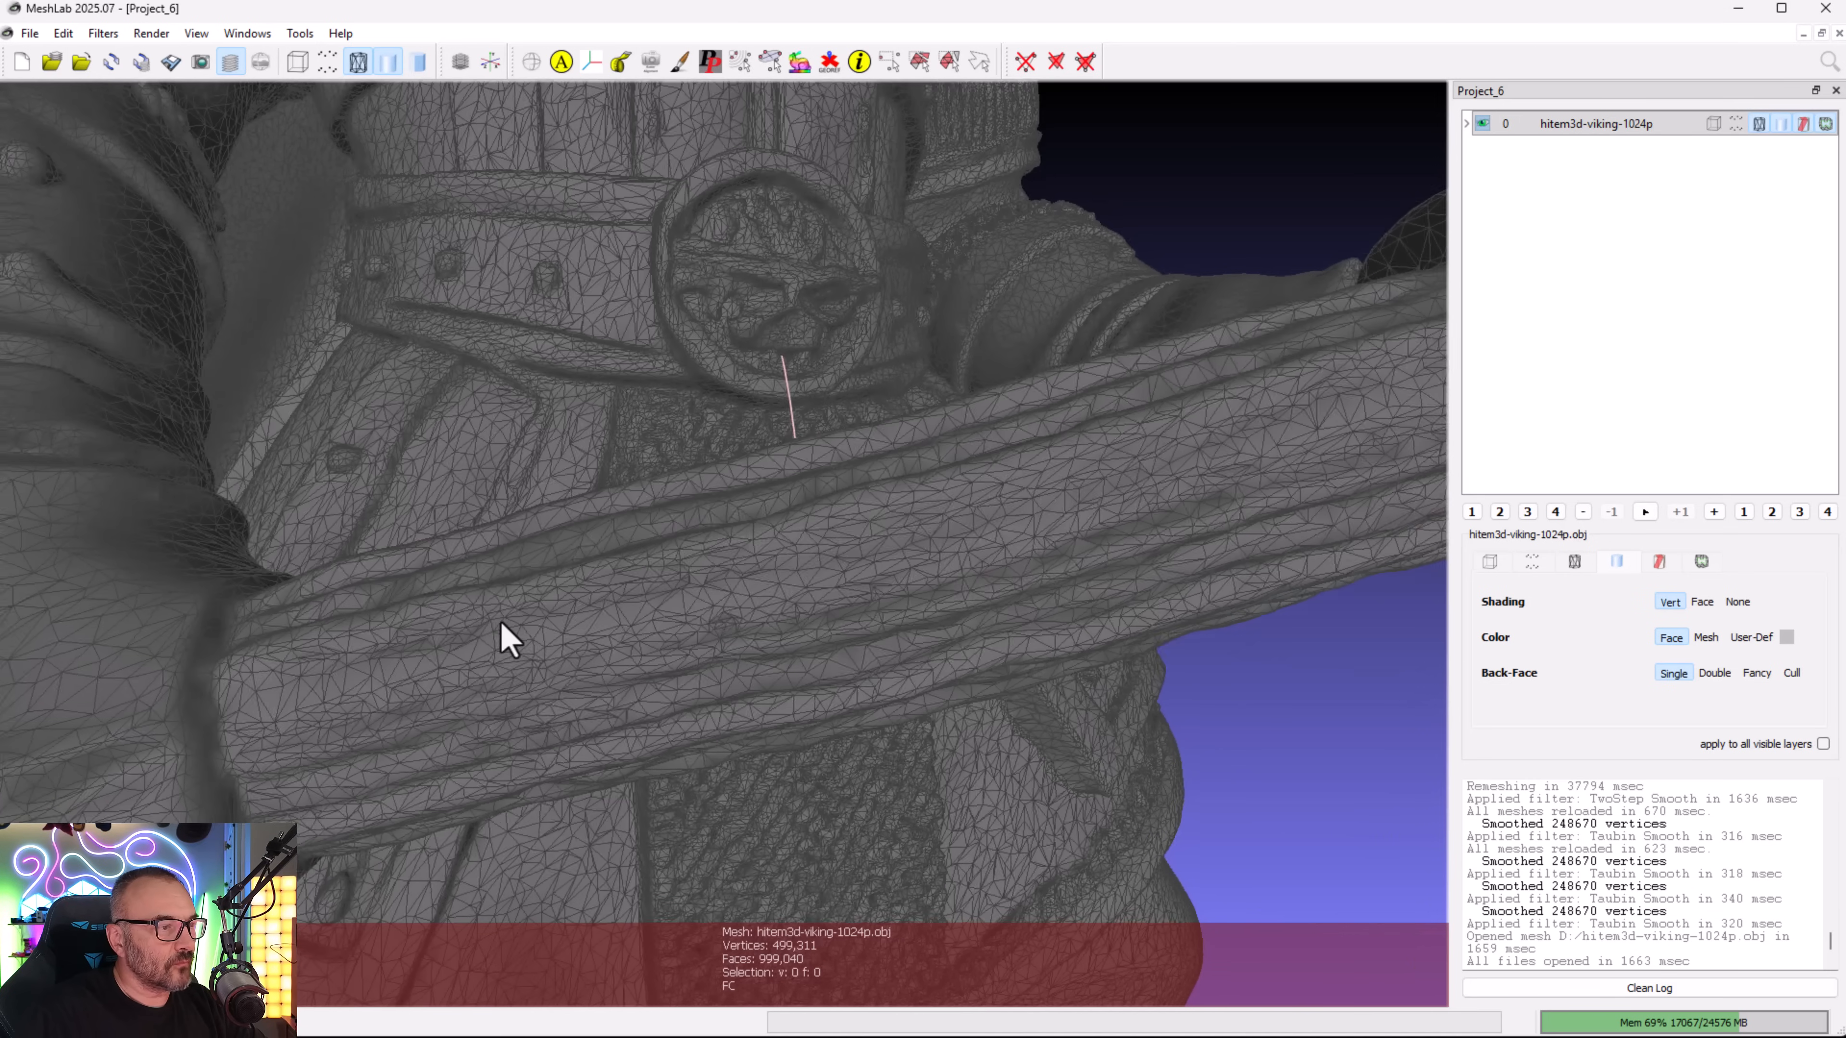
pyautogui.scroll(2, 486, 630)
pyautogui.scroll(-3, 473, 589)
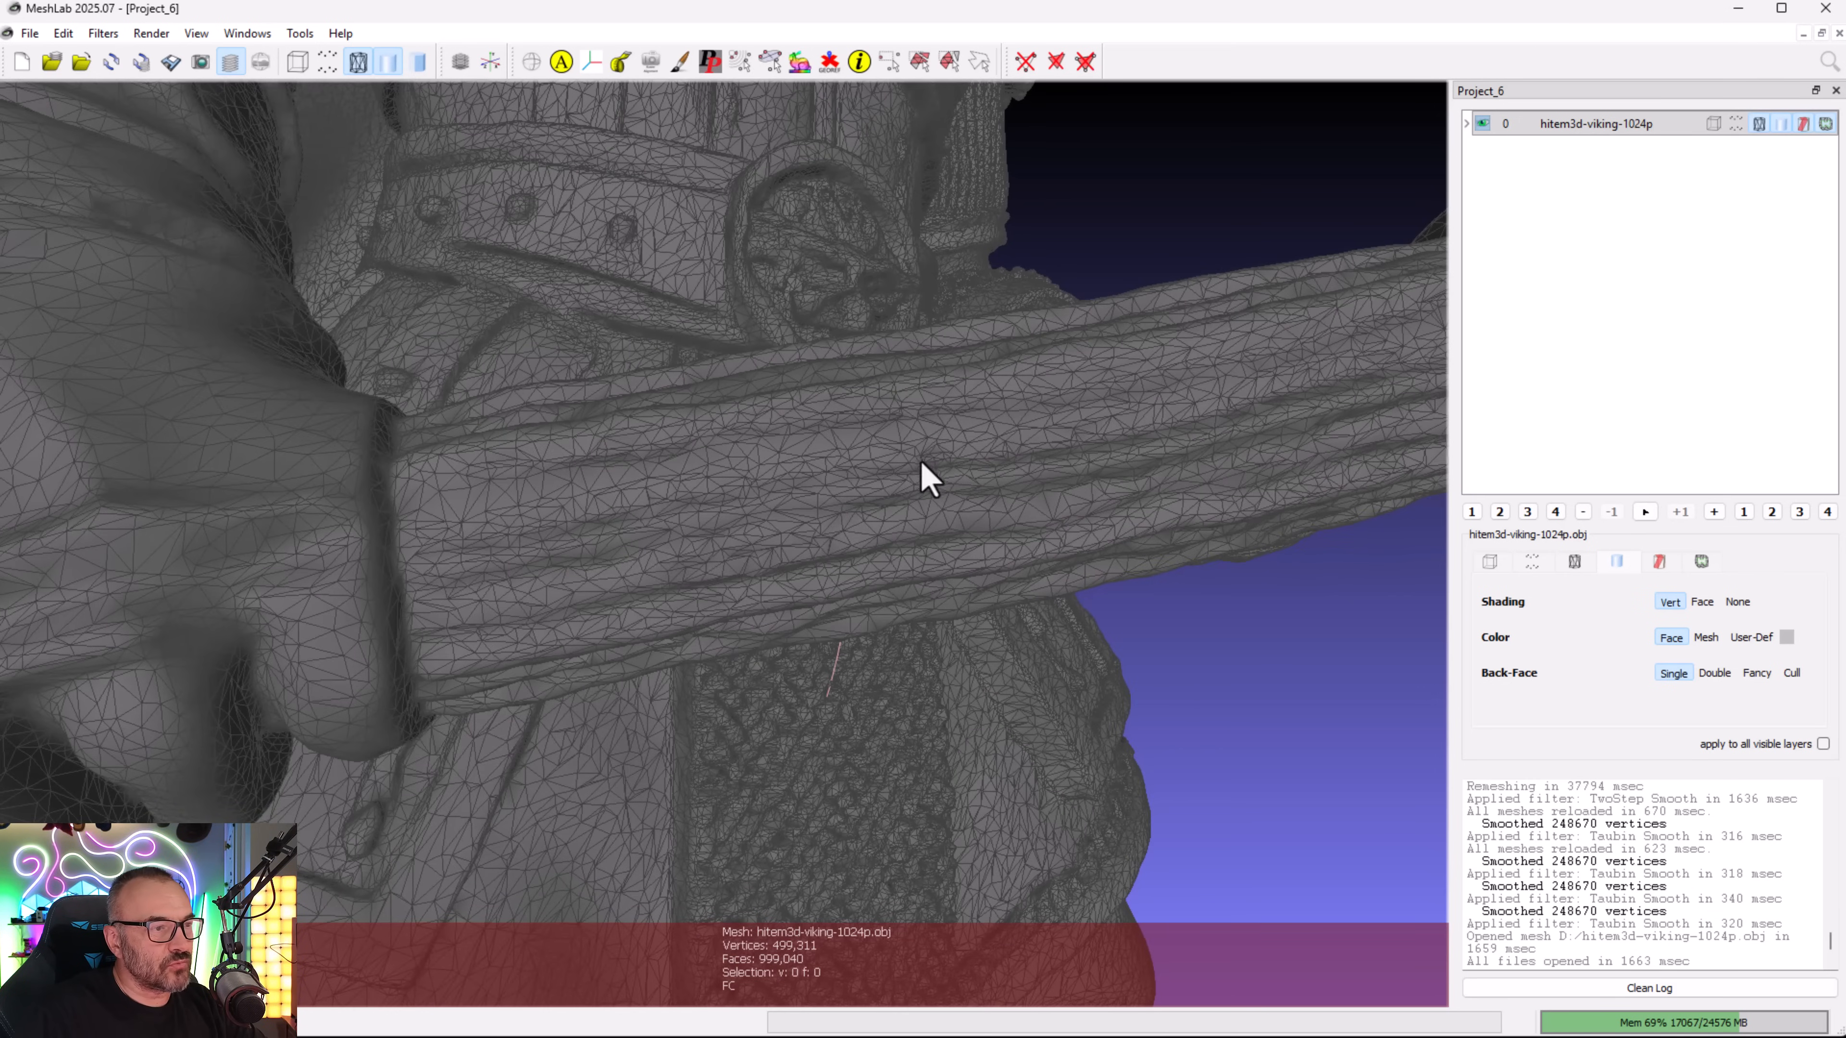
pyautogui.scroll(3, 872, 502)
pyautogui.moveTo(511, 336); pyautogui.dragTo(708, 353)
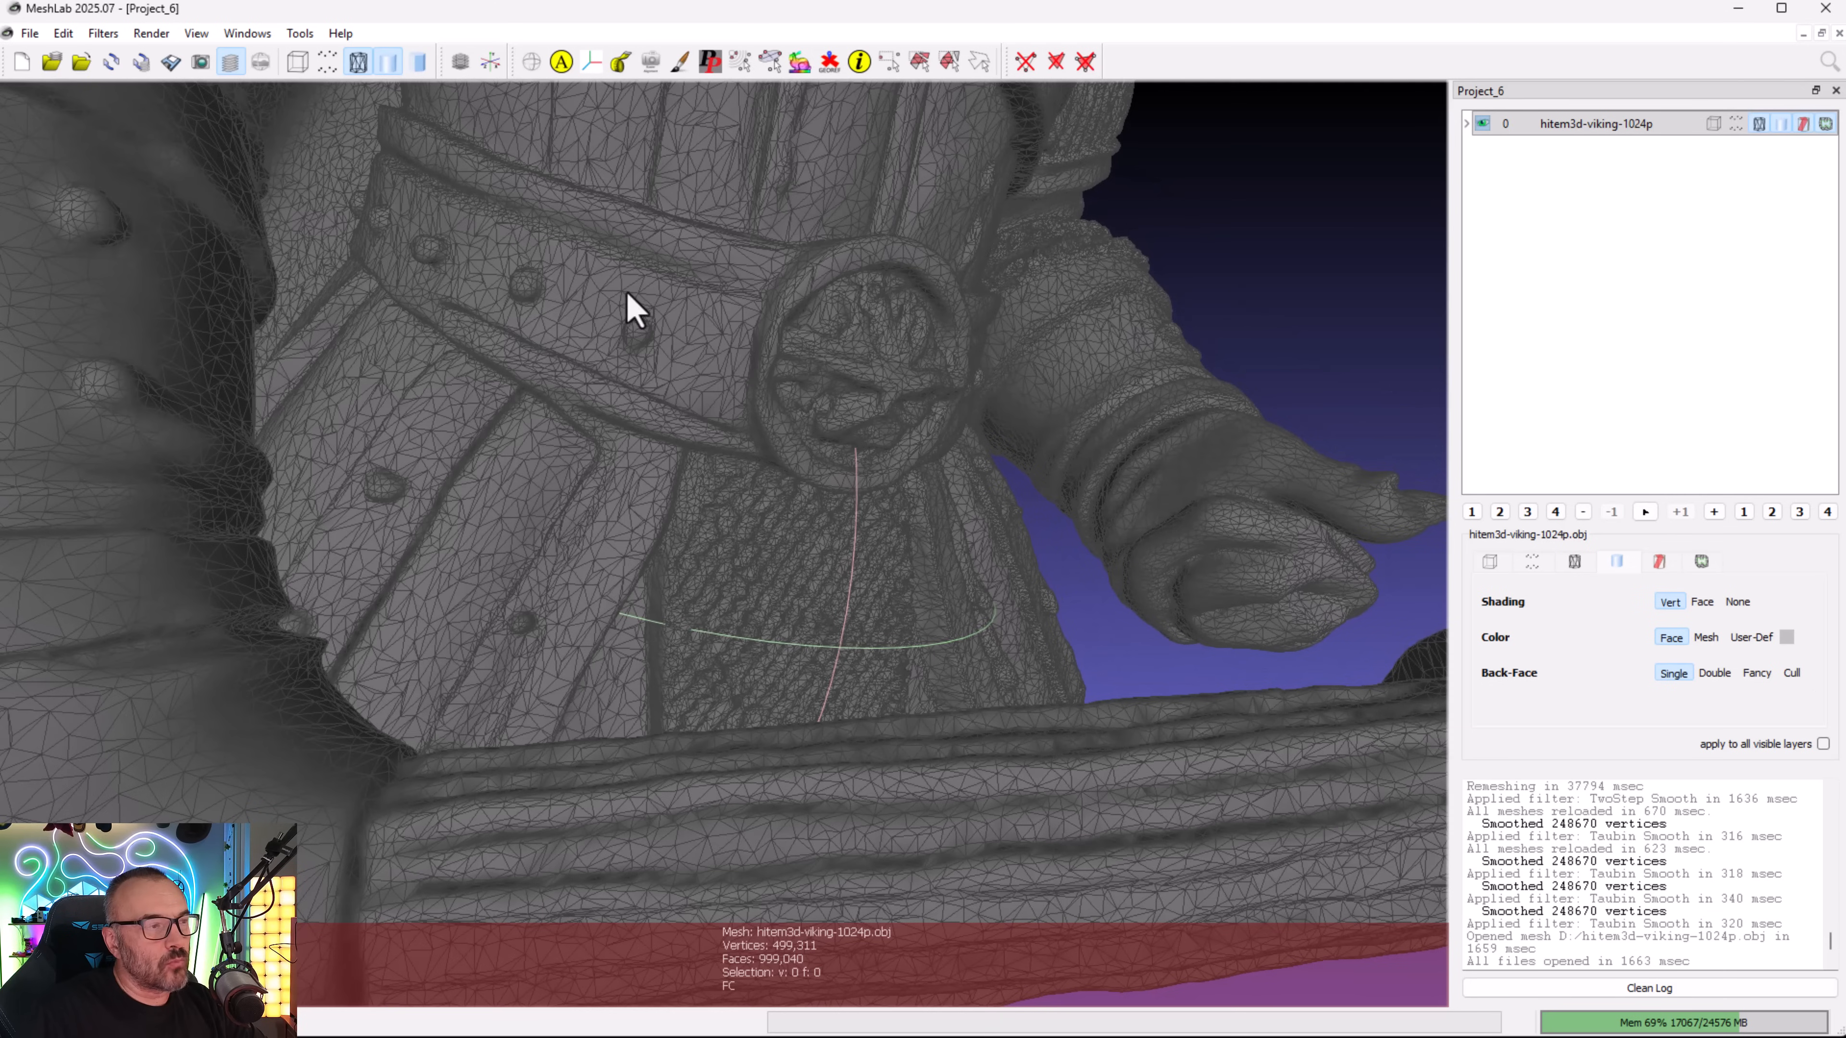
pyautogui.scroll(5, 528, 300)
pyautogui.scroll(-3, 527, 301)
pyautogui.scroll(-2, 545, 322)
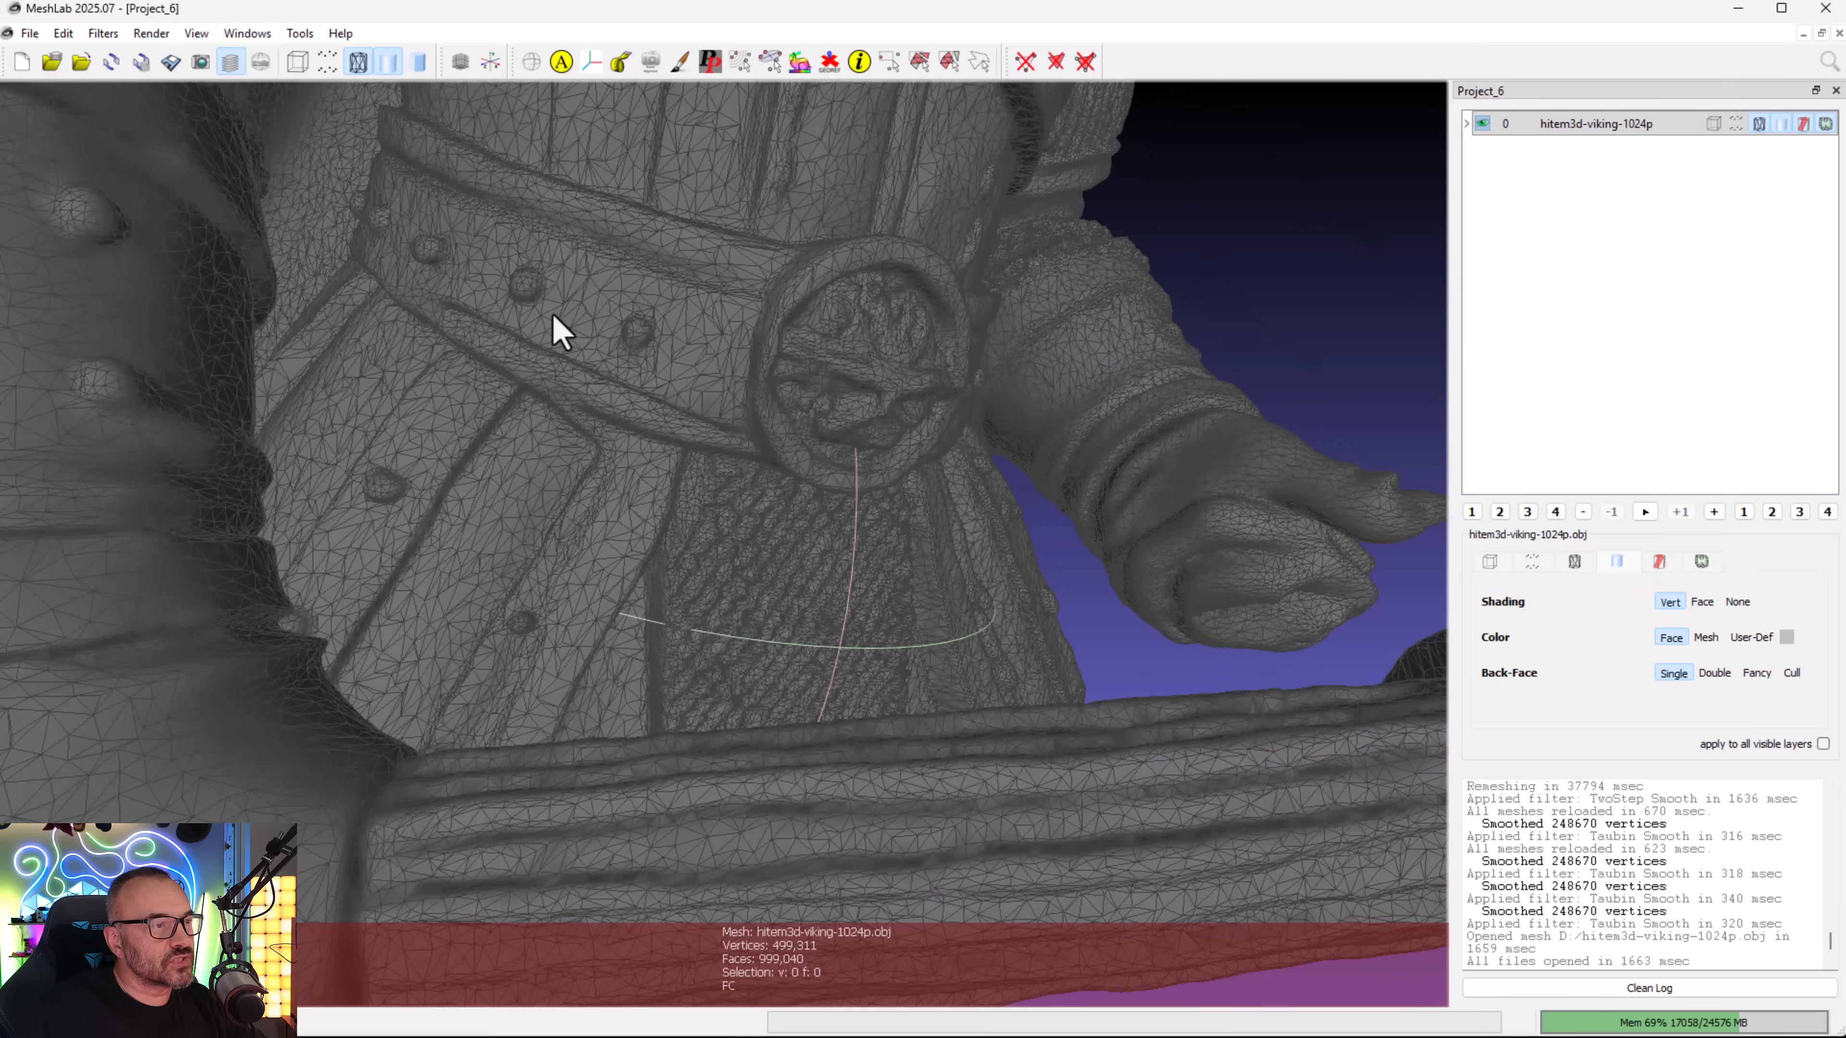
pyautogui.scroll(4, 581, 407)
pyautogui.moveTo(905, 697); pyautogui.dragTo(581, 511)
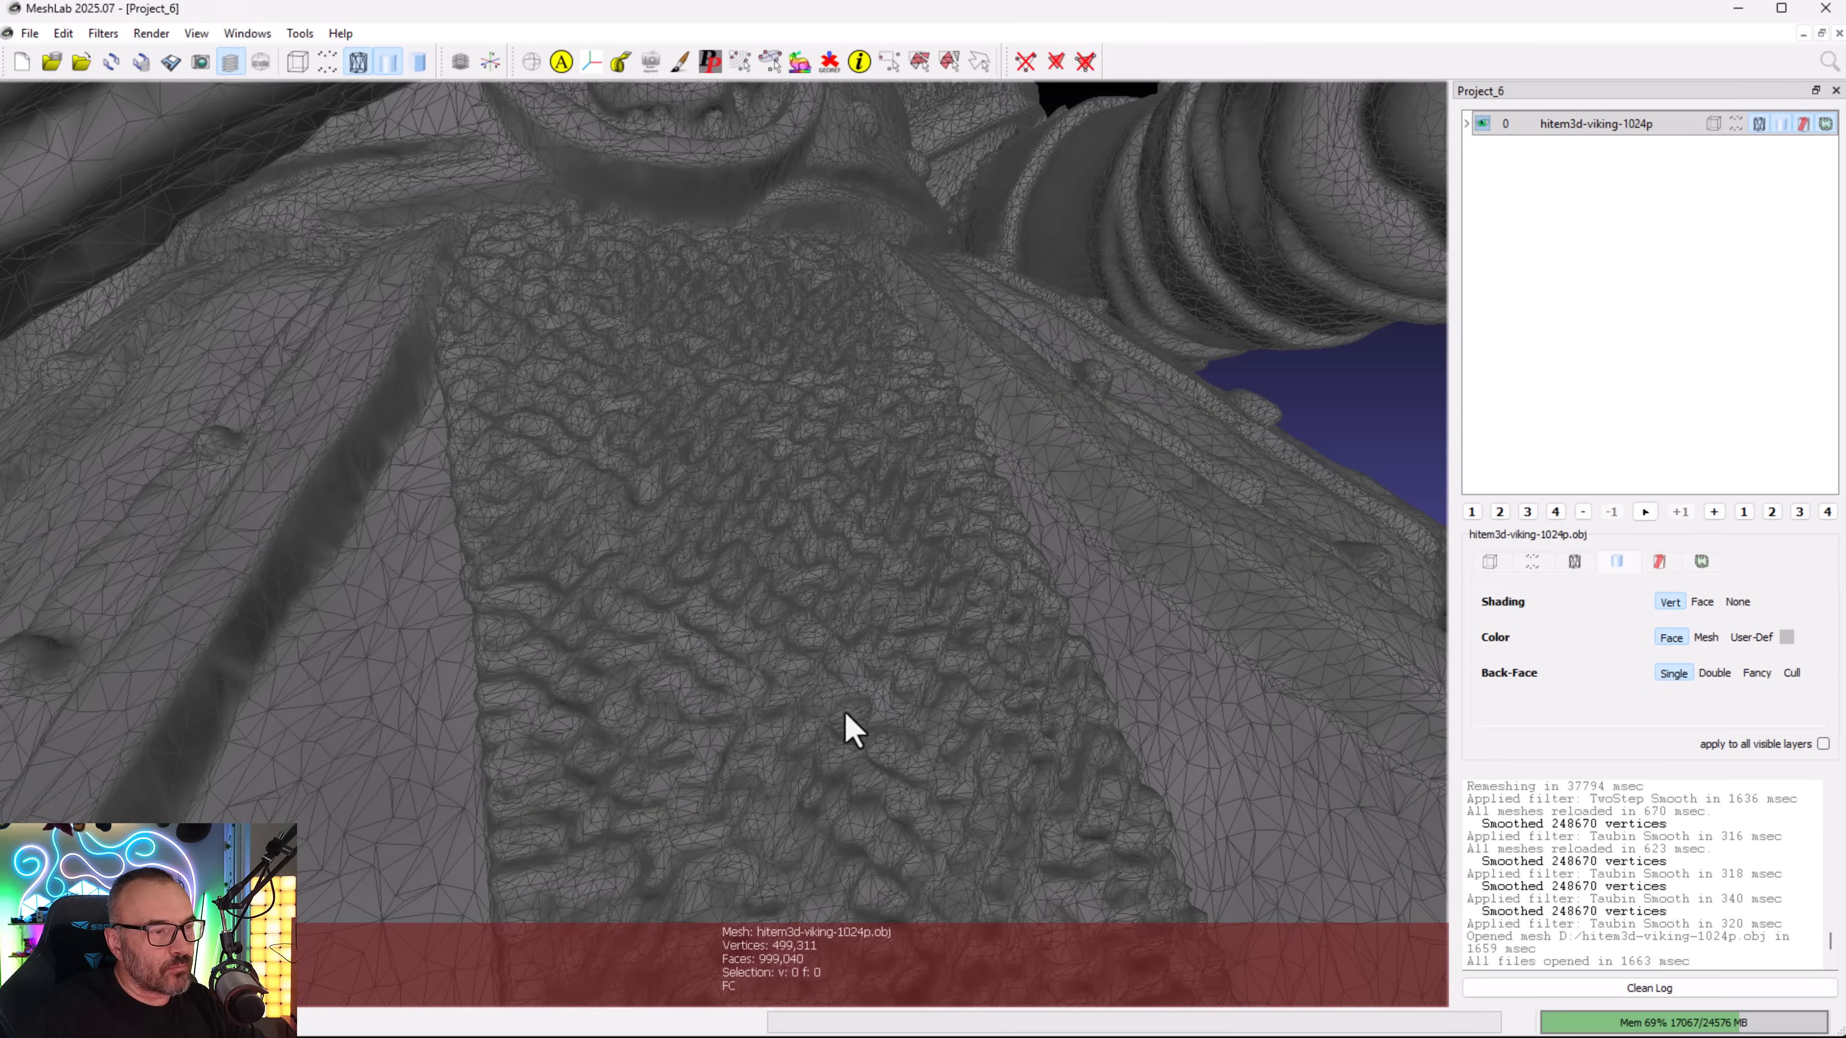
# - Compare mesh density across the 1024p Viking's torso, legs and axe blade from several angles
pyautogui.scroll(-10, 626, 575)
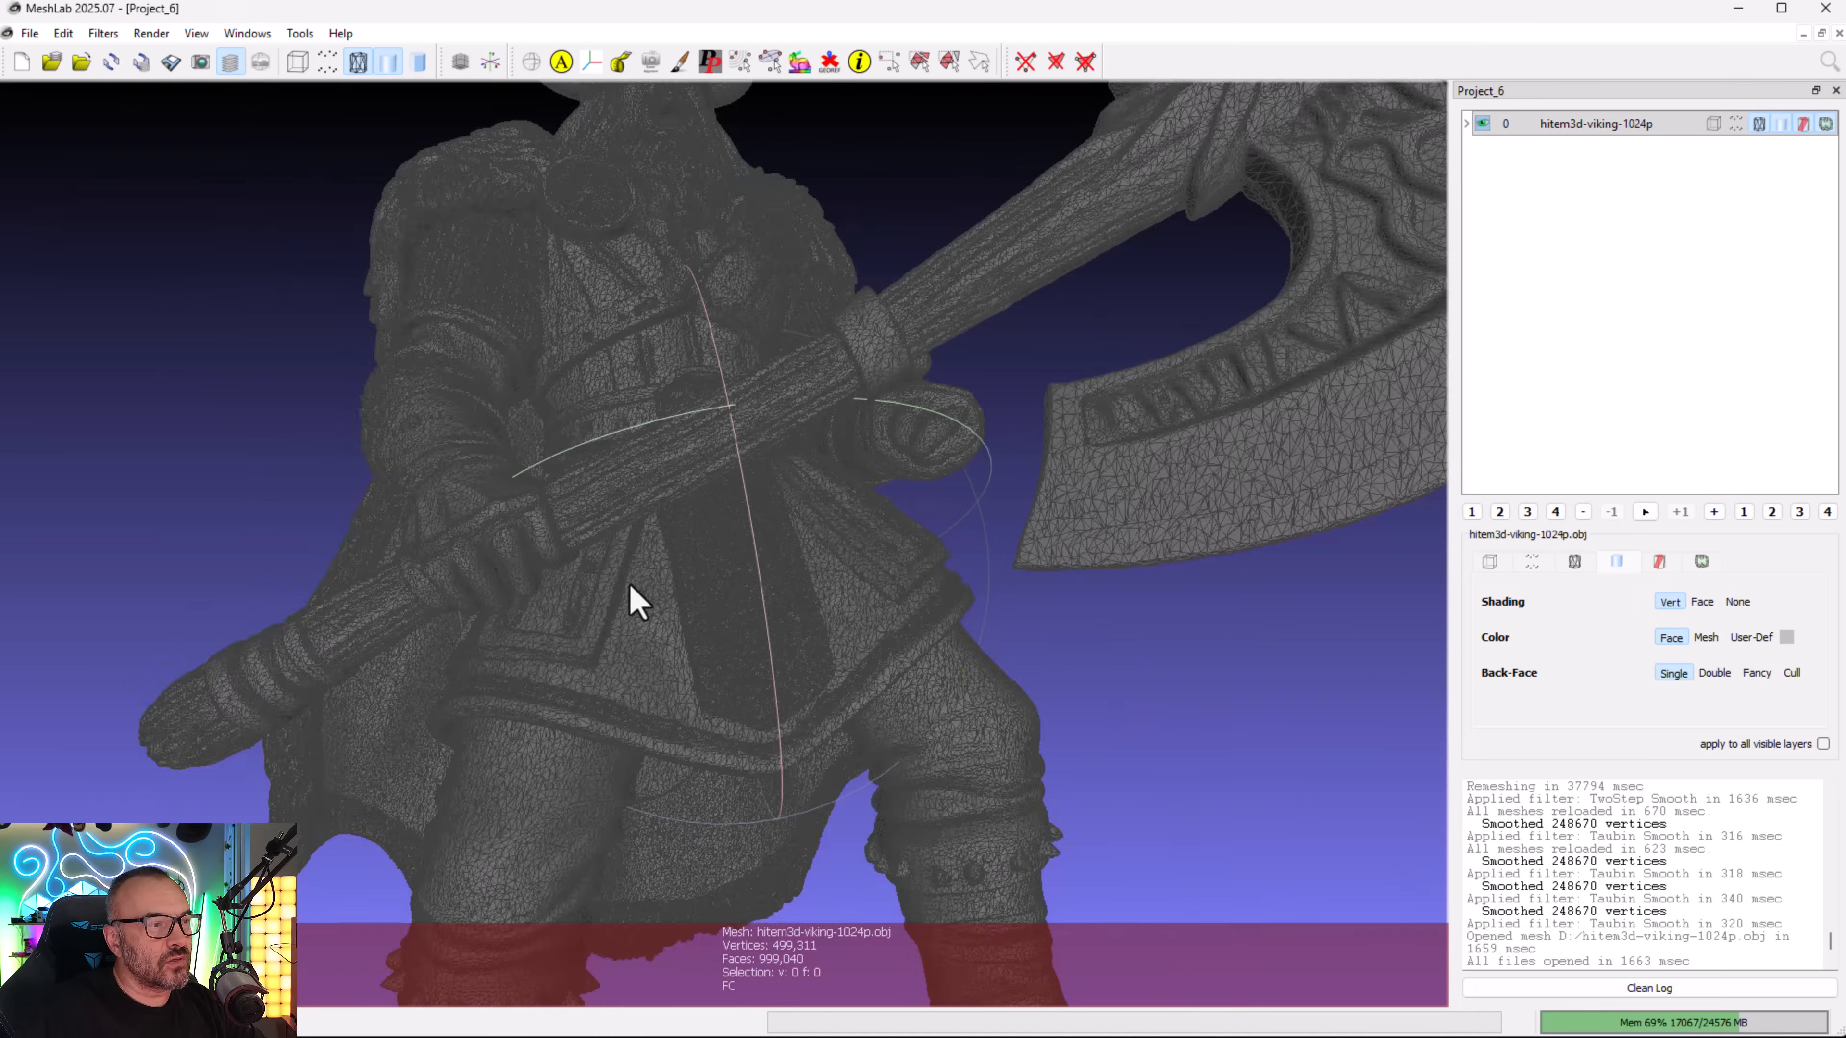
pyautogui.scroll(3, 638, 601)
pyautogui.moveTo(787, 548); pyautogui.dragTo(742, 709)
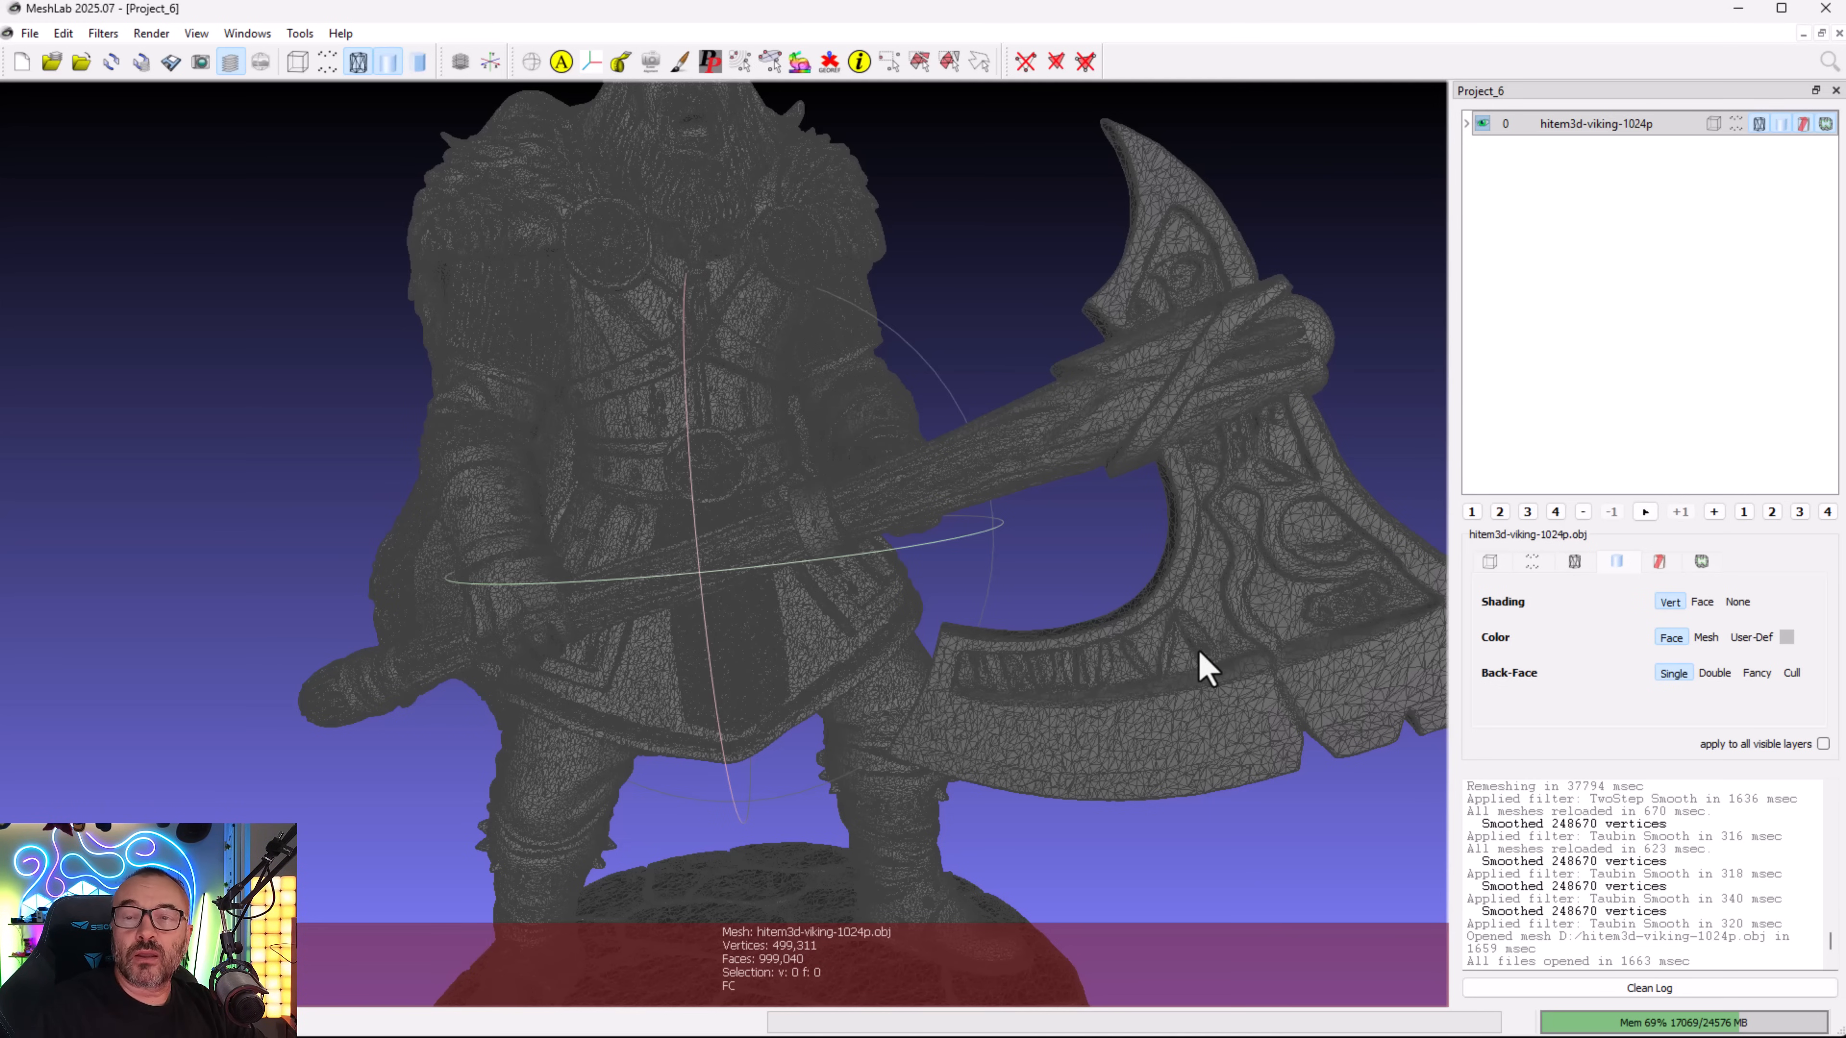
pyautogui.moveTo(1158, 738); pyautogui.dragTo(1063, 672)
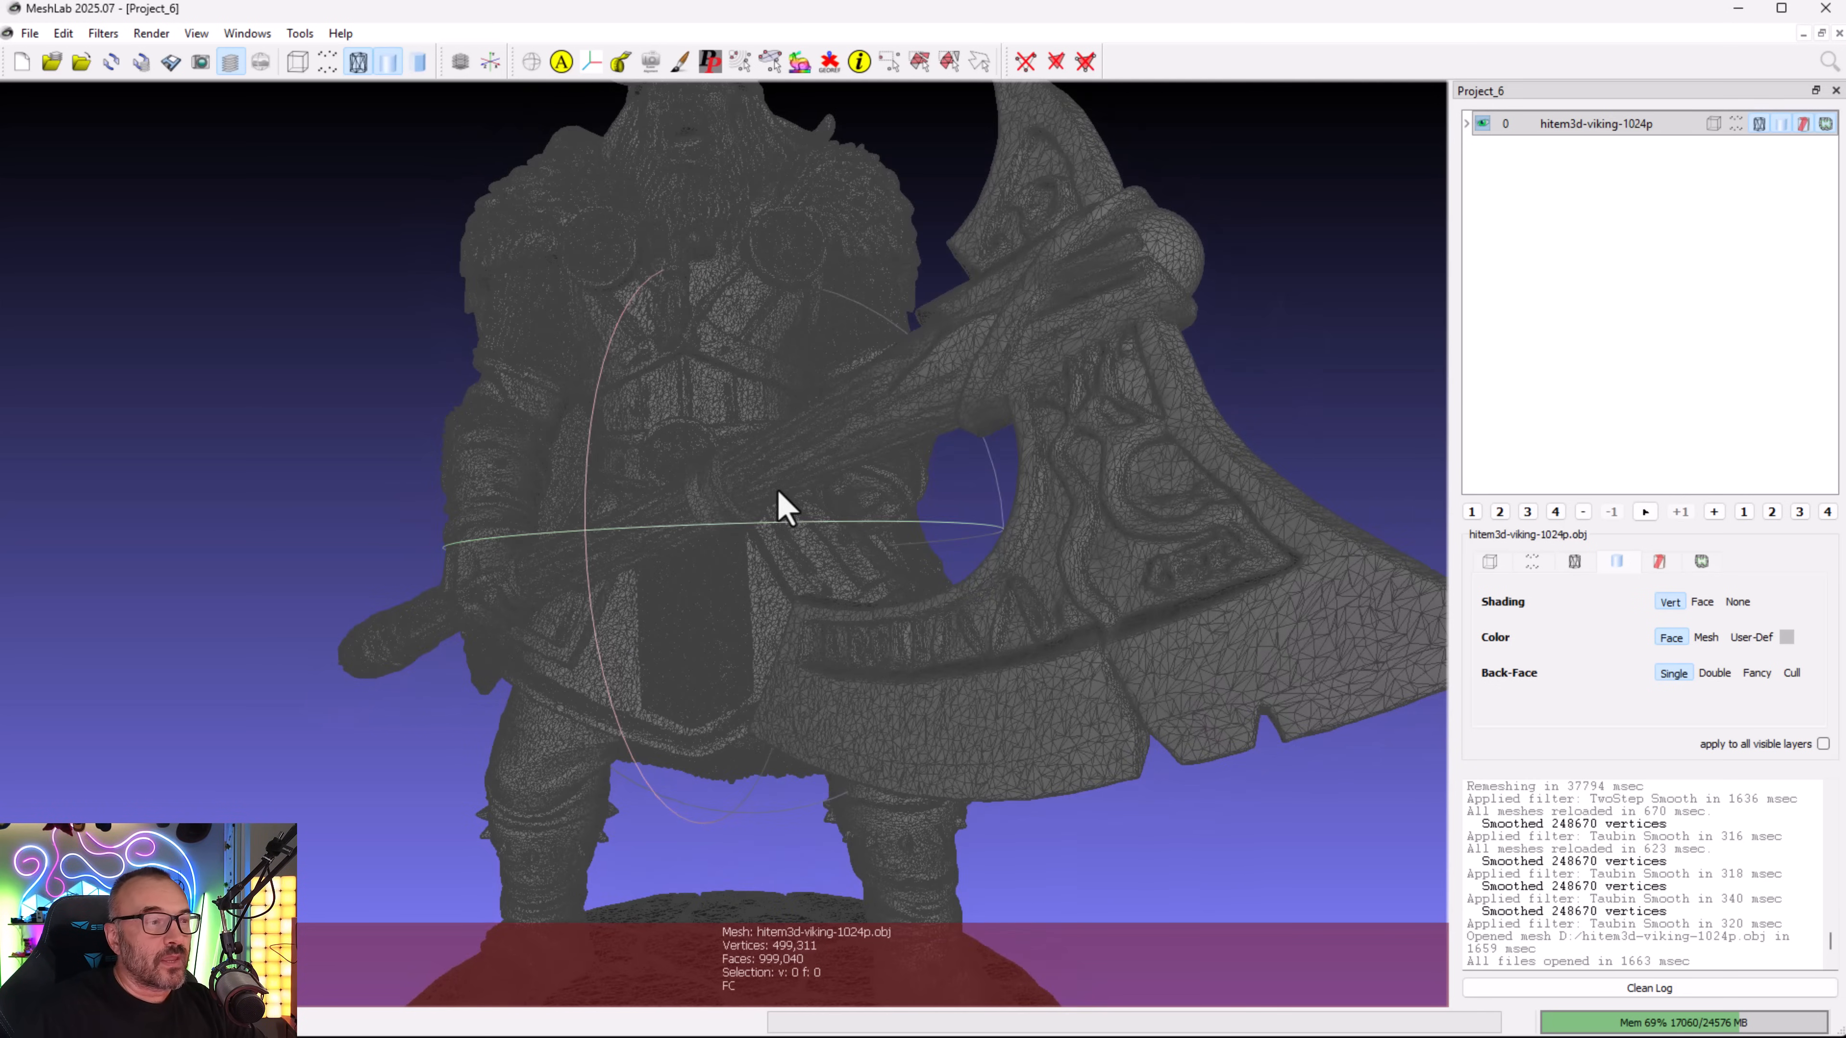
pyautogui.scroll(-3, 803, 509)
pyautogui.scroll(6, 803, 509)
pyautogui.moveTo(803, 509); pyautogui.dragTo(622, 538)
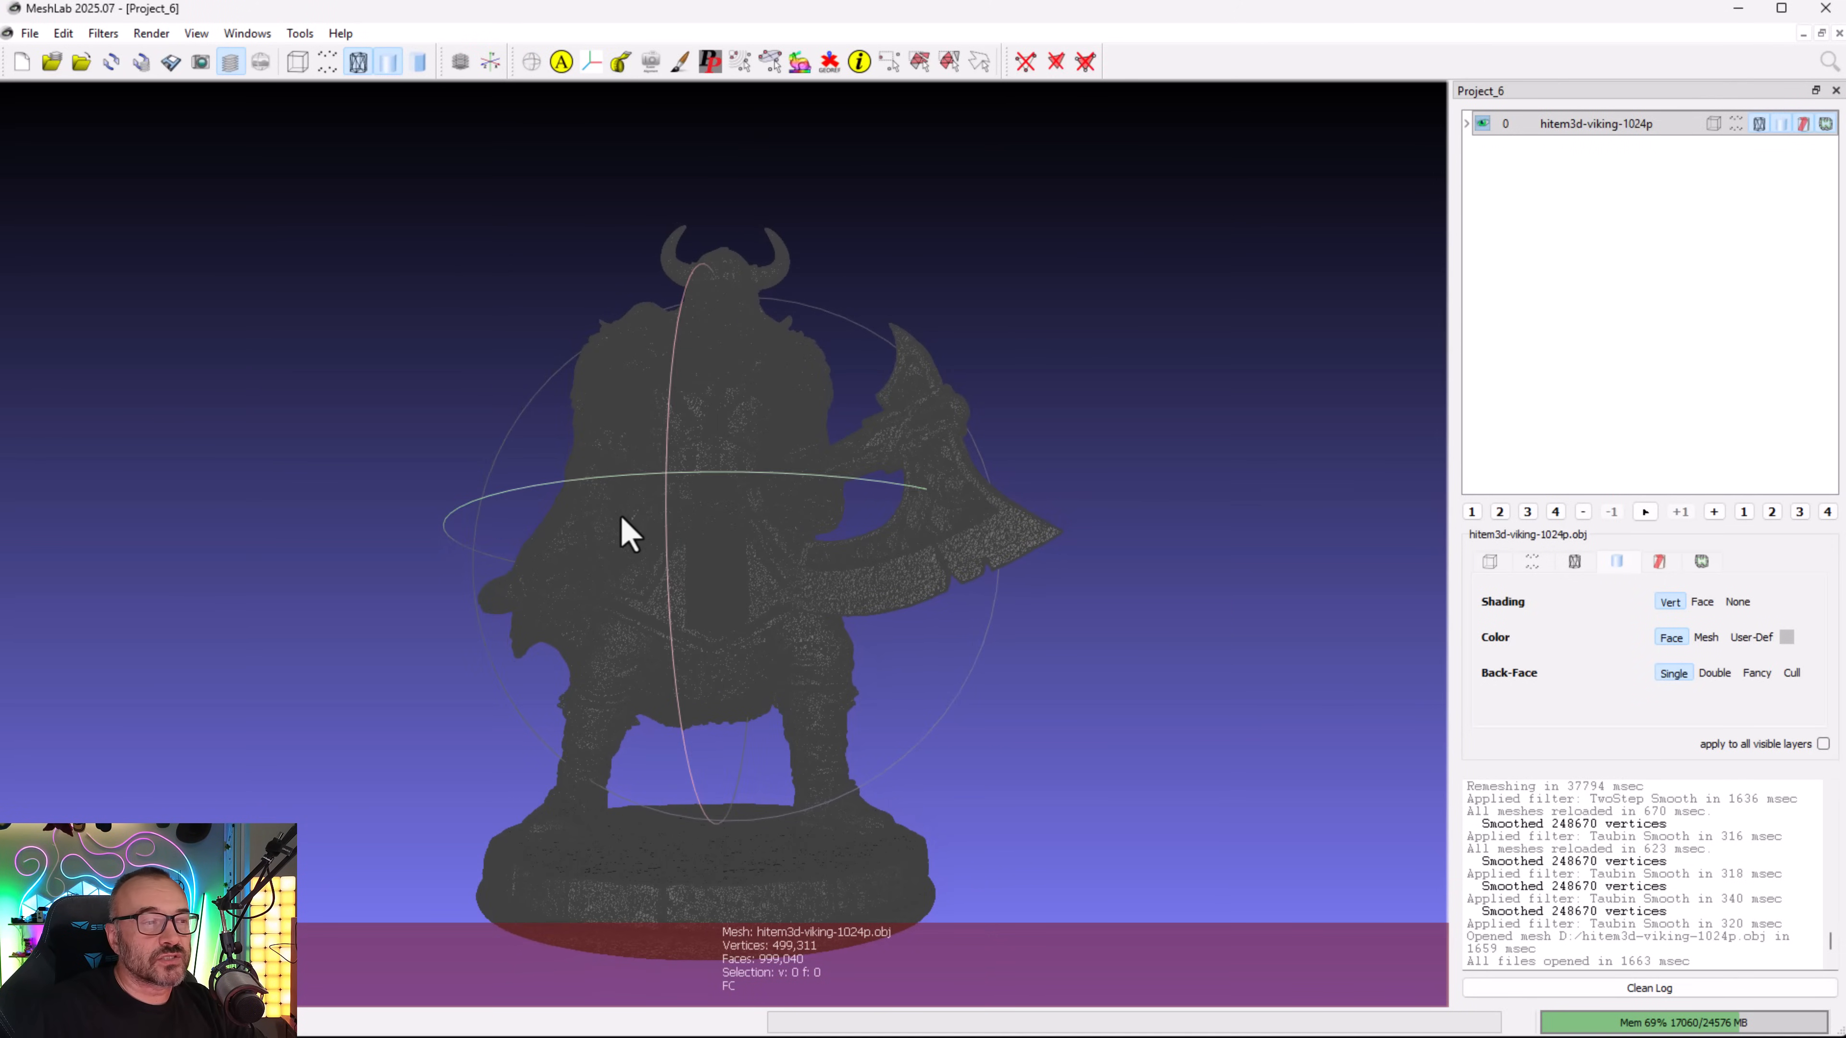
pyautogui.scroll(-5, 631, 514)
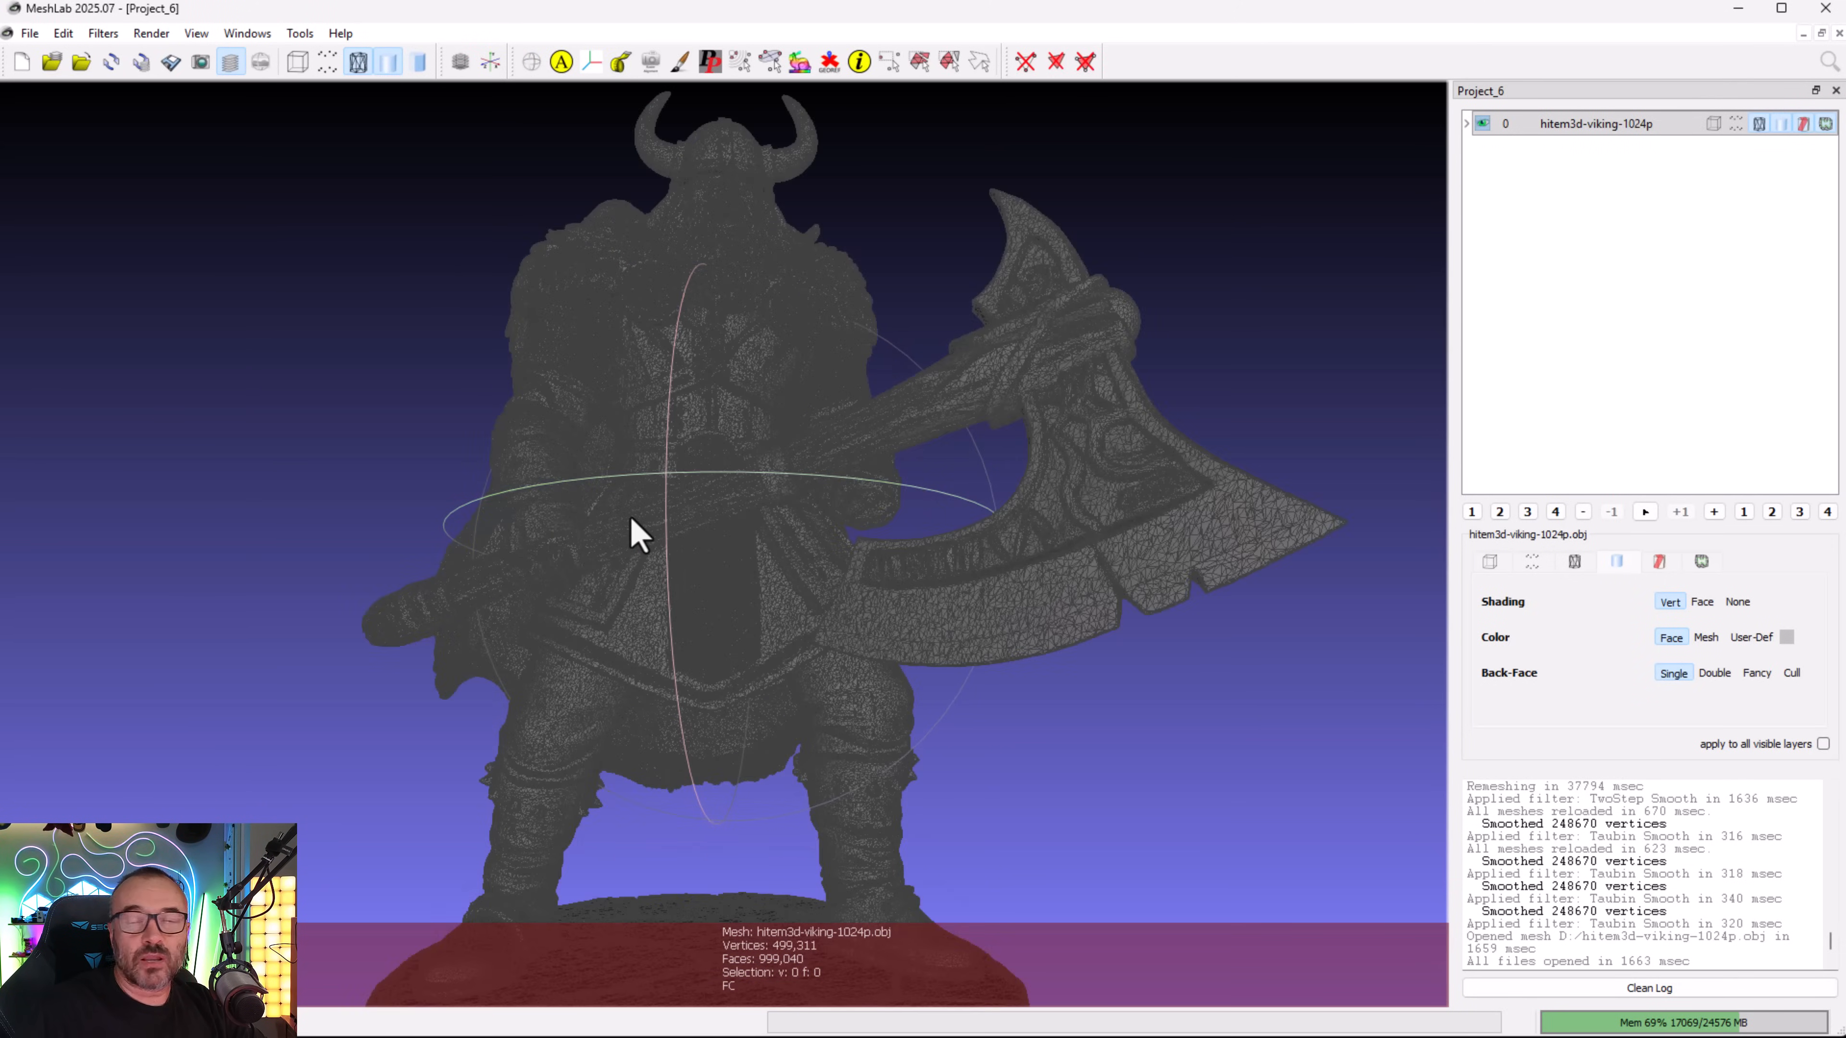
pyautogui.moveTo(885, 416); pyautogui.dragTo(770, 429)
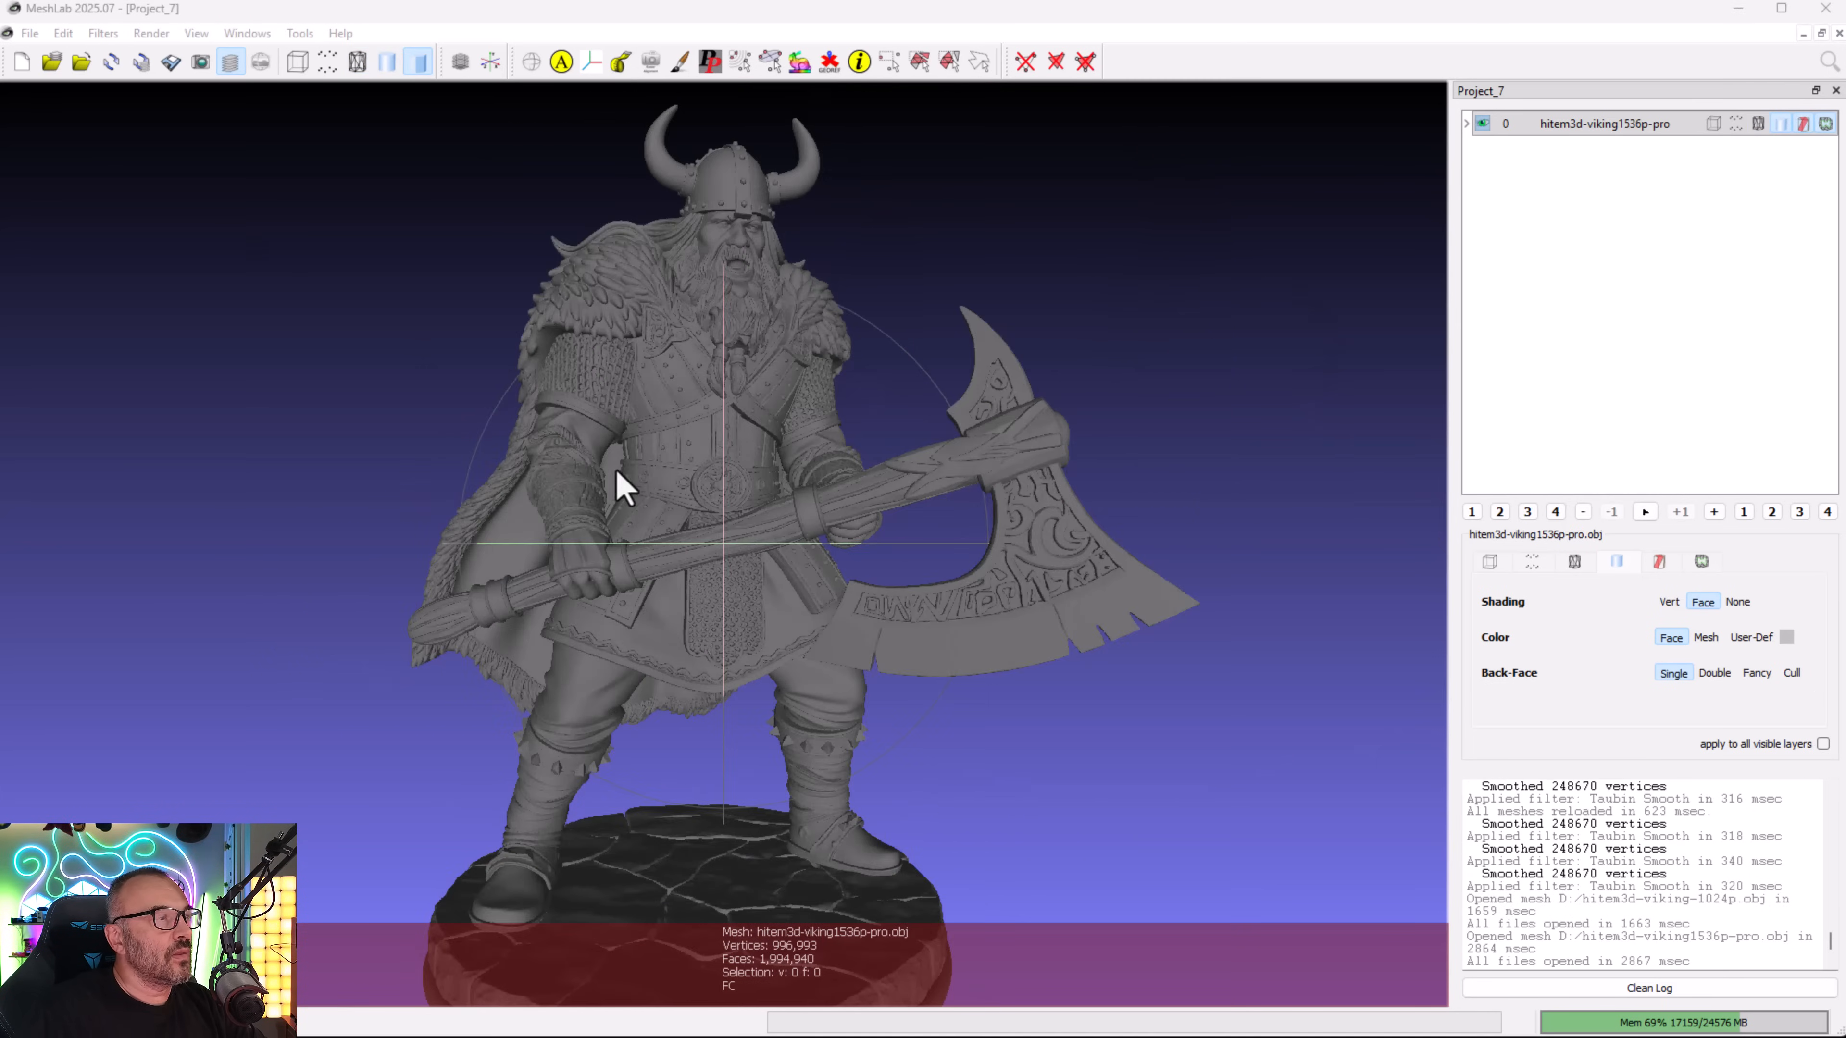
# - Display the wireframe on the face-shaded 1536p-pro Viking, with the axe handle and belt in close-up
pyautogui.moveTo(616, 471); pyautogui.dragTo(585, 405)
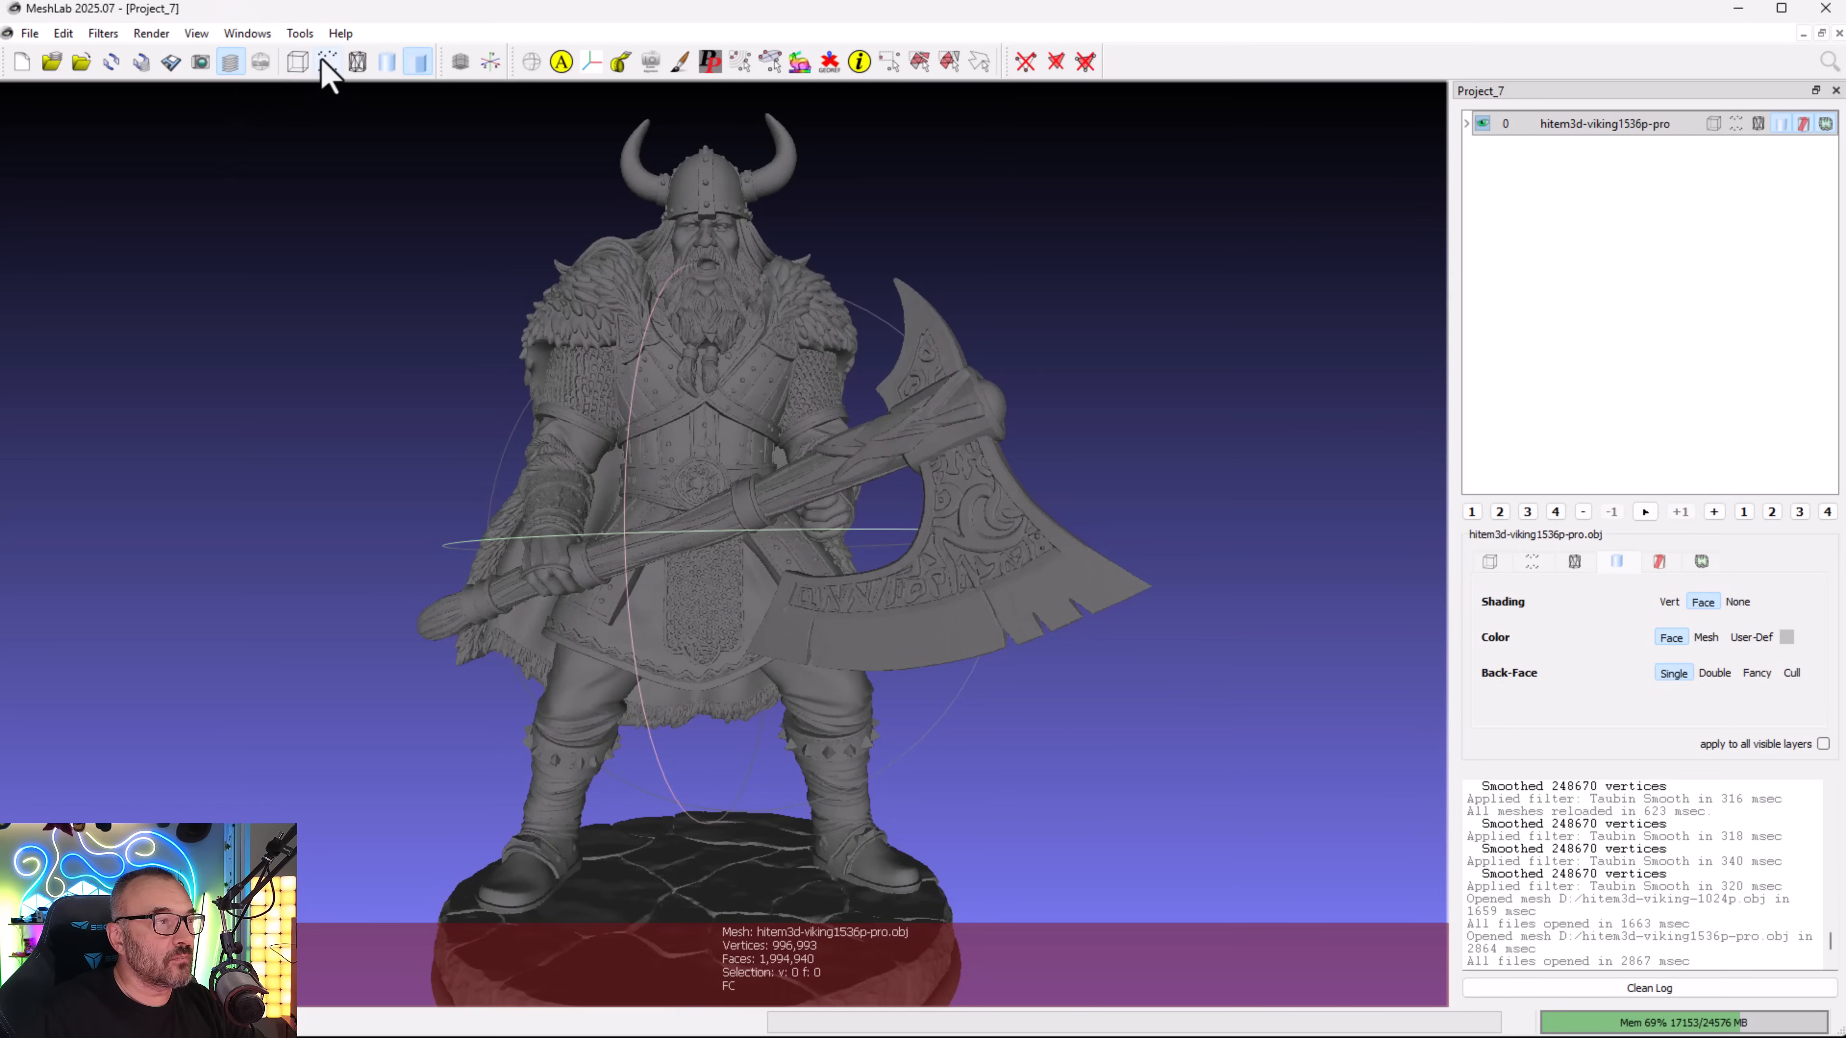
pyautogui.click(358, 62)
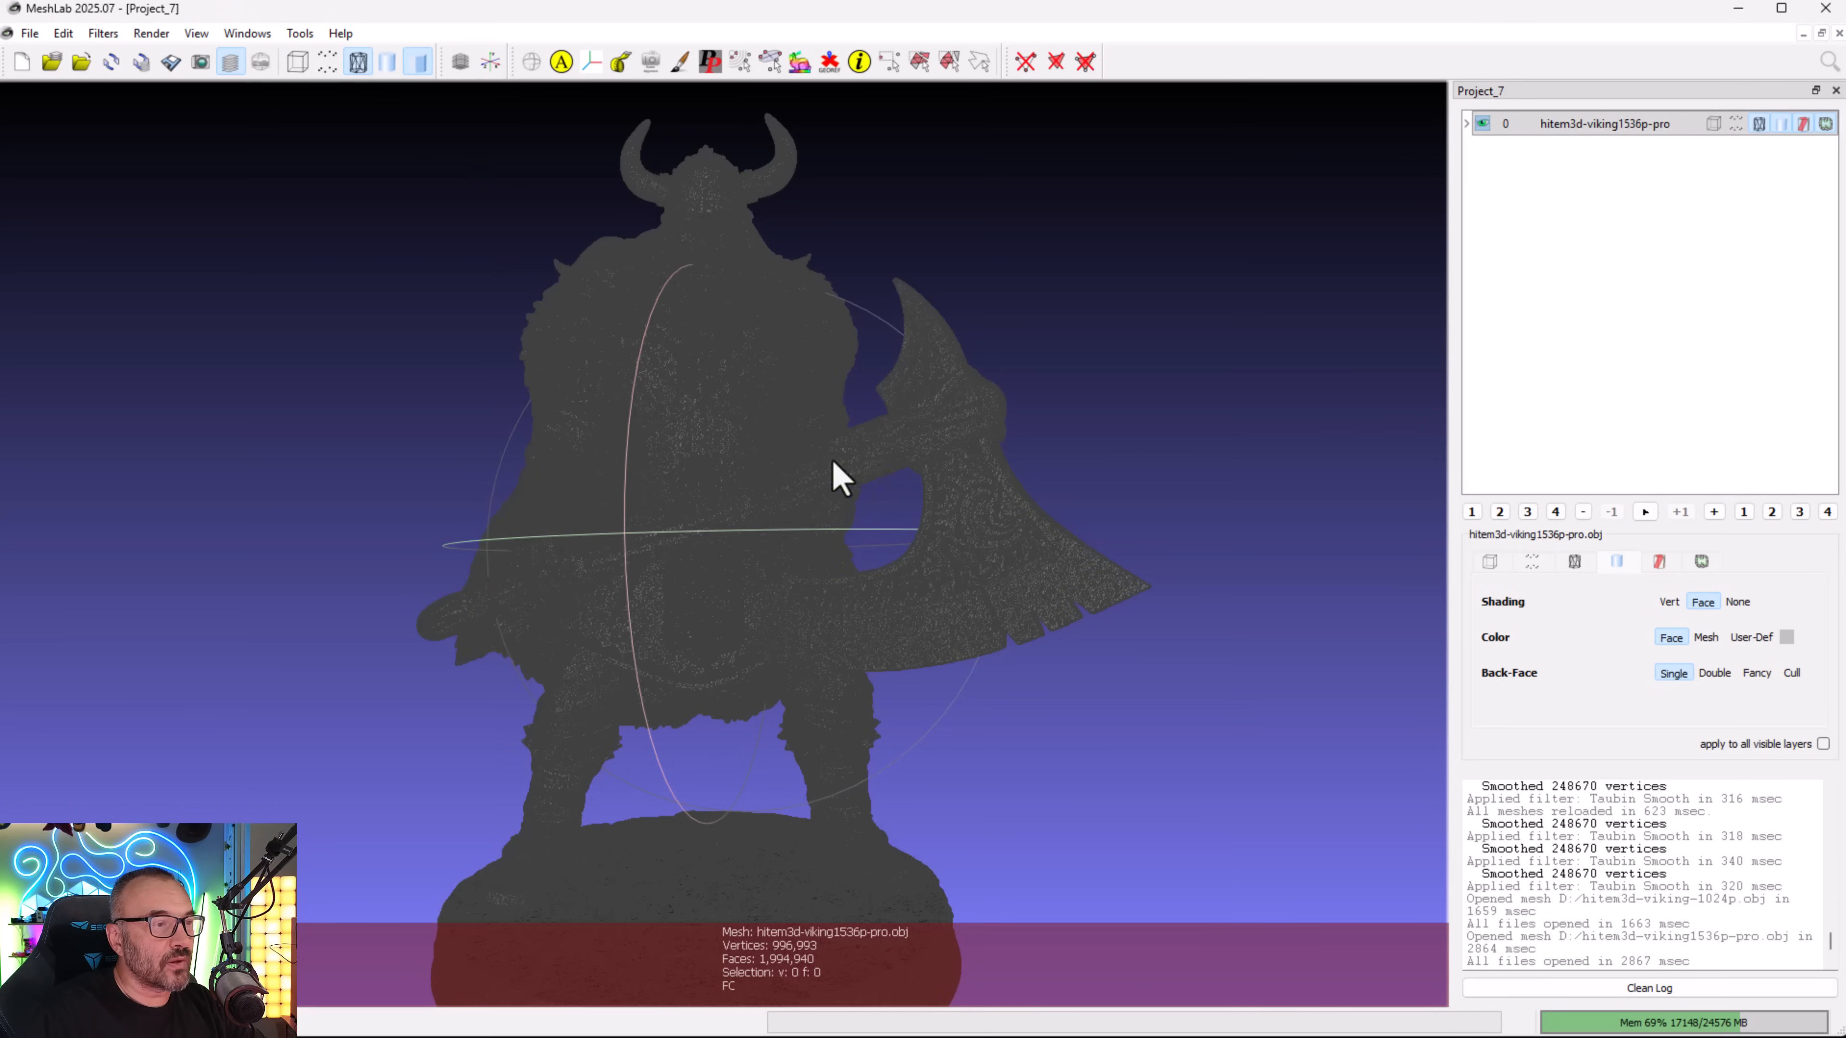
pyautogui.scroll(10, 671, 503)
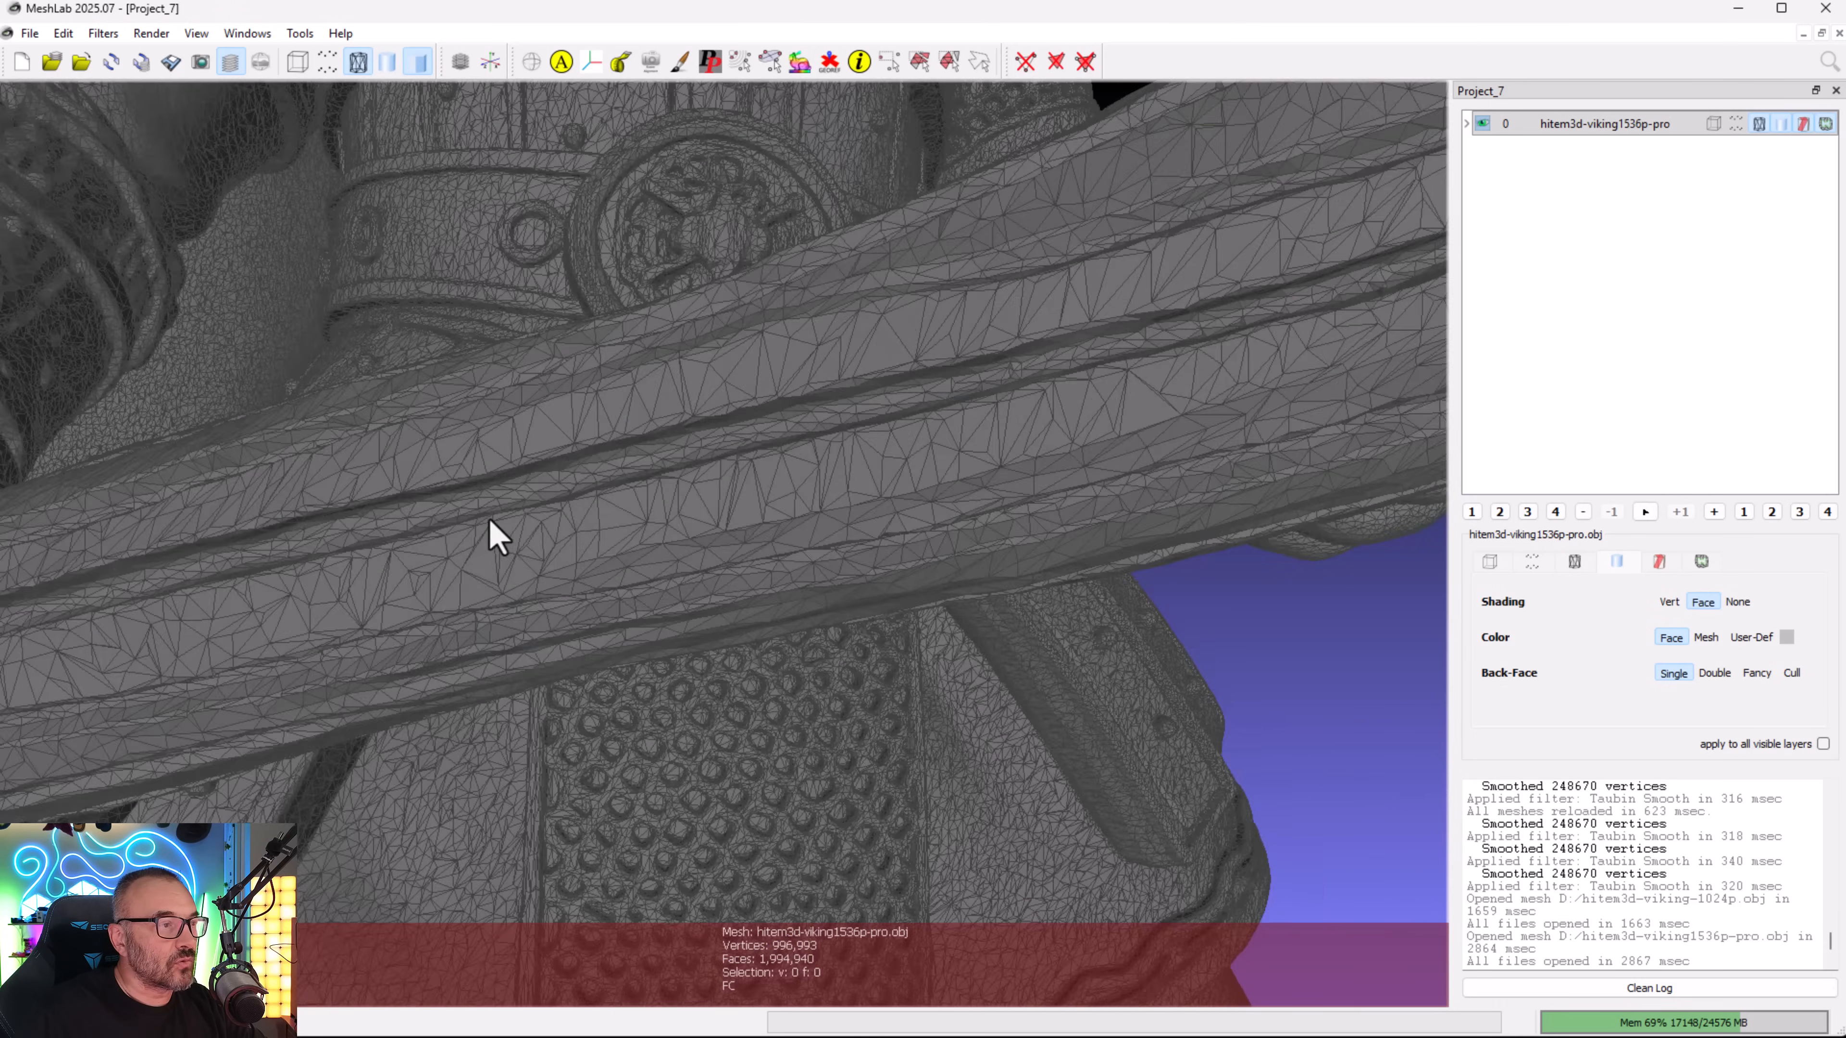
# - Examine the triangle layout along the 1536p-pro Viking's axe handle and around the belt from several angles
pyautogui.scroll(-3, 489, 519)
pyautogui.moveTo(489, 520); pyautogui.dragTo(513, 490)
pyautogui.scroll(3, 513, 489)
pyautogui.moveTo(667, 530); pyautogui.dragTo(547, 452)
pyautogui.moveTo(762, 347); pyautogui.dragTo(247, 582)
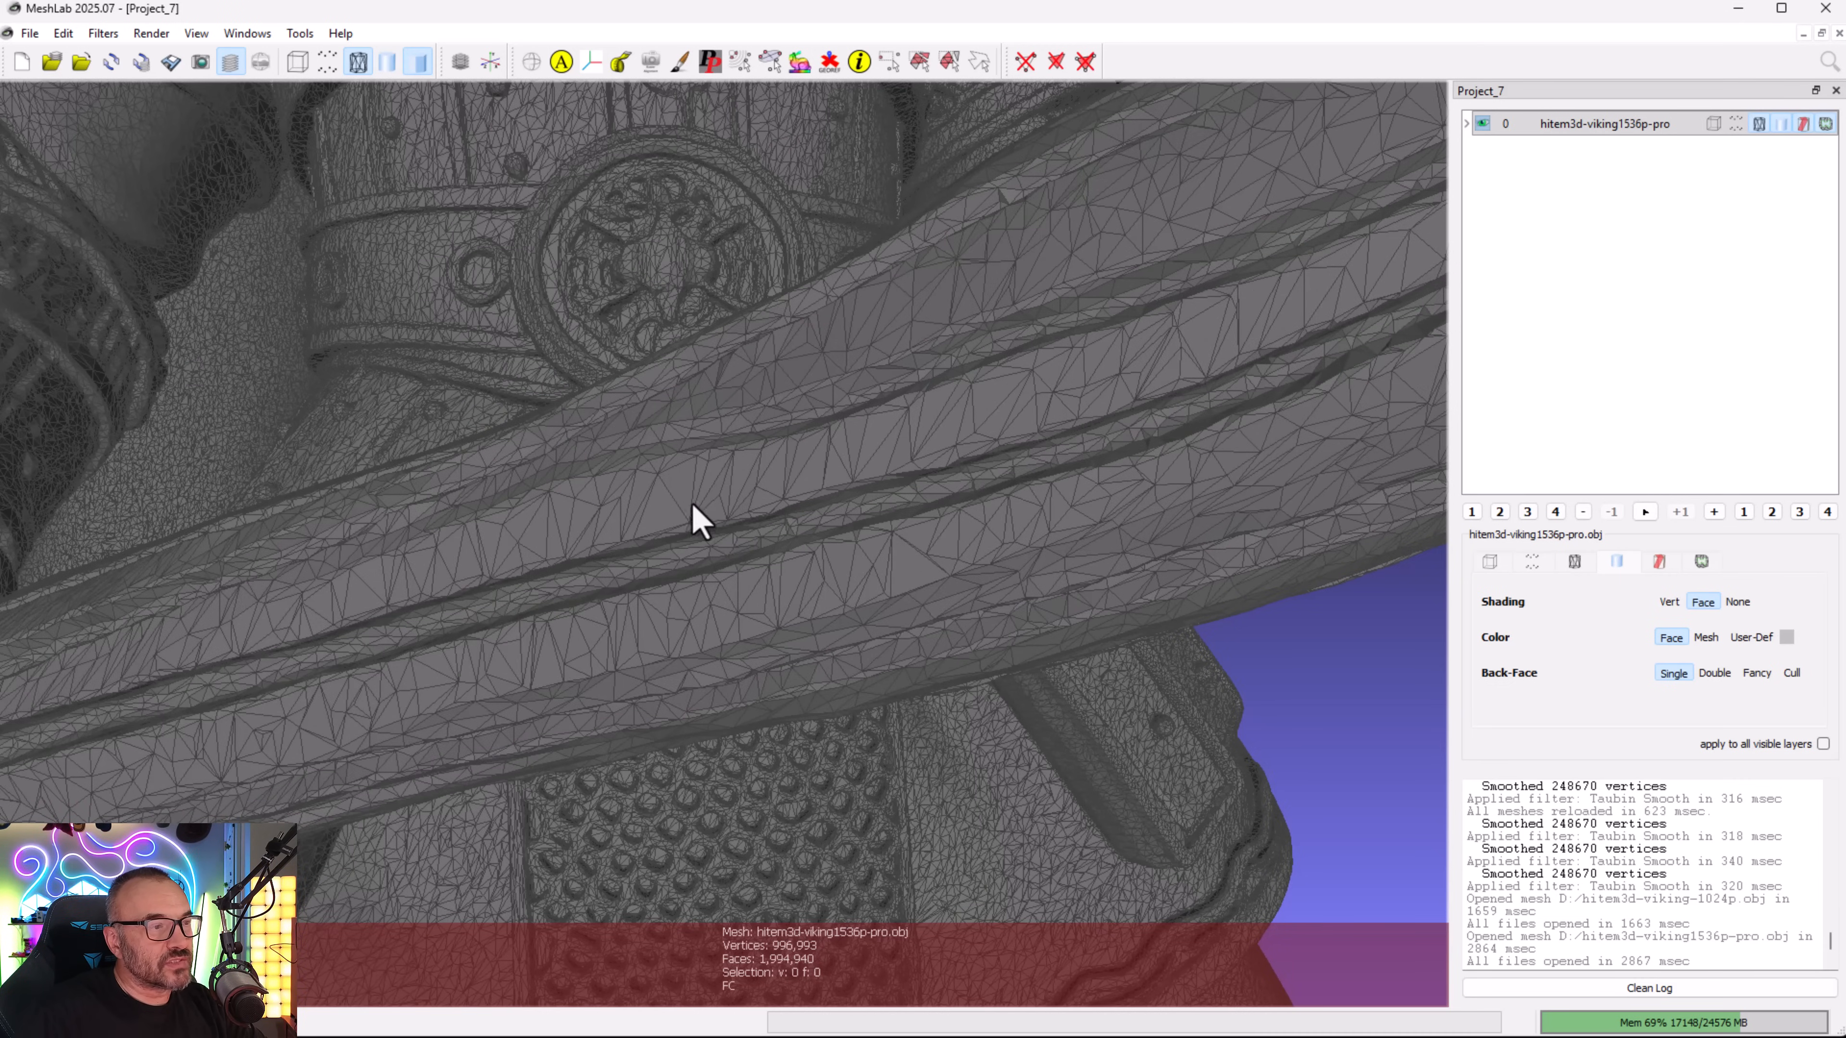
pyautogui.moveTo(699, 522); pyautogui.dragTo(712, 561)
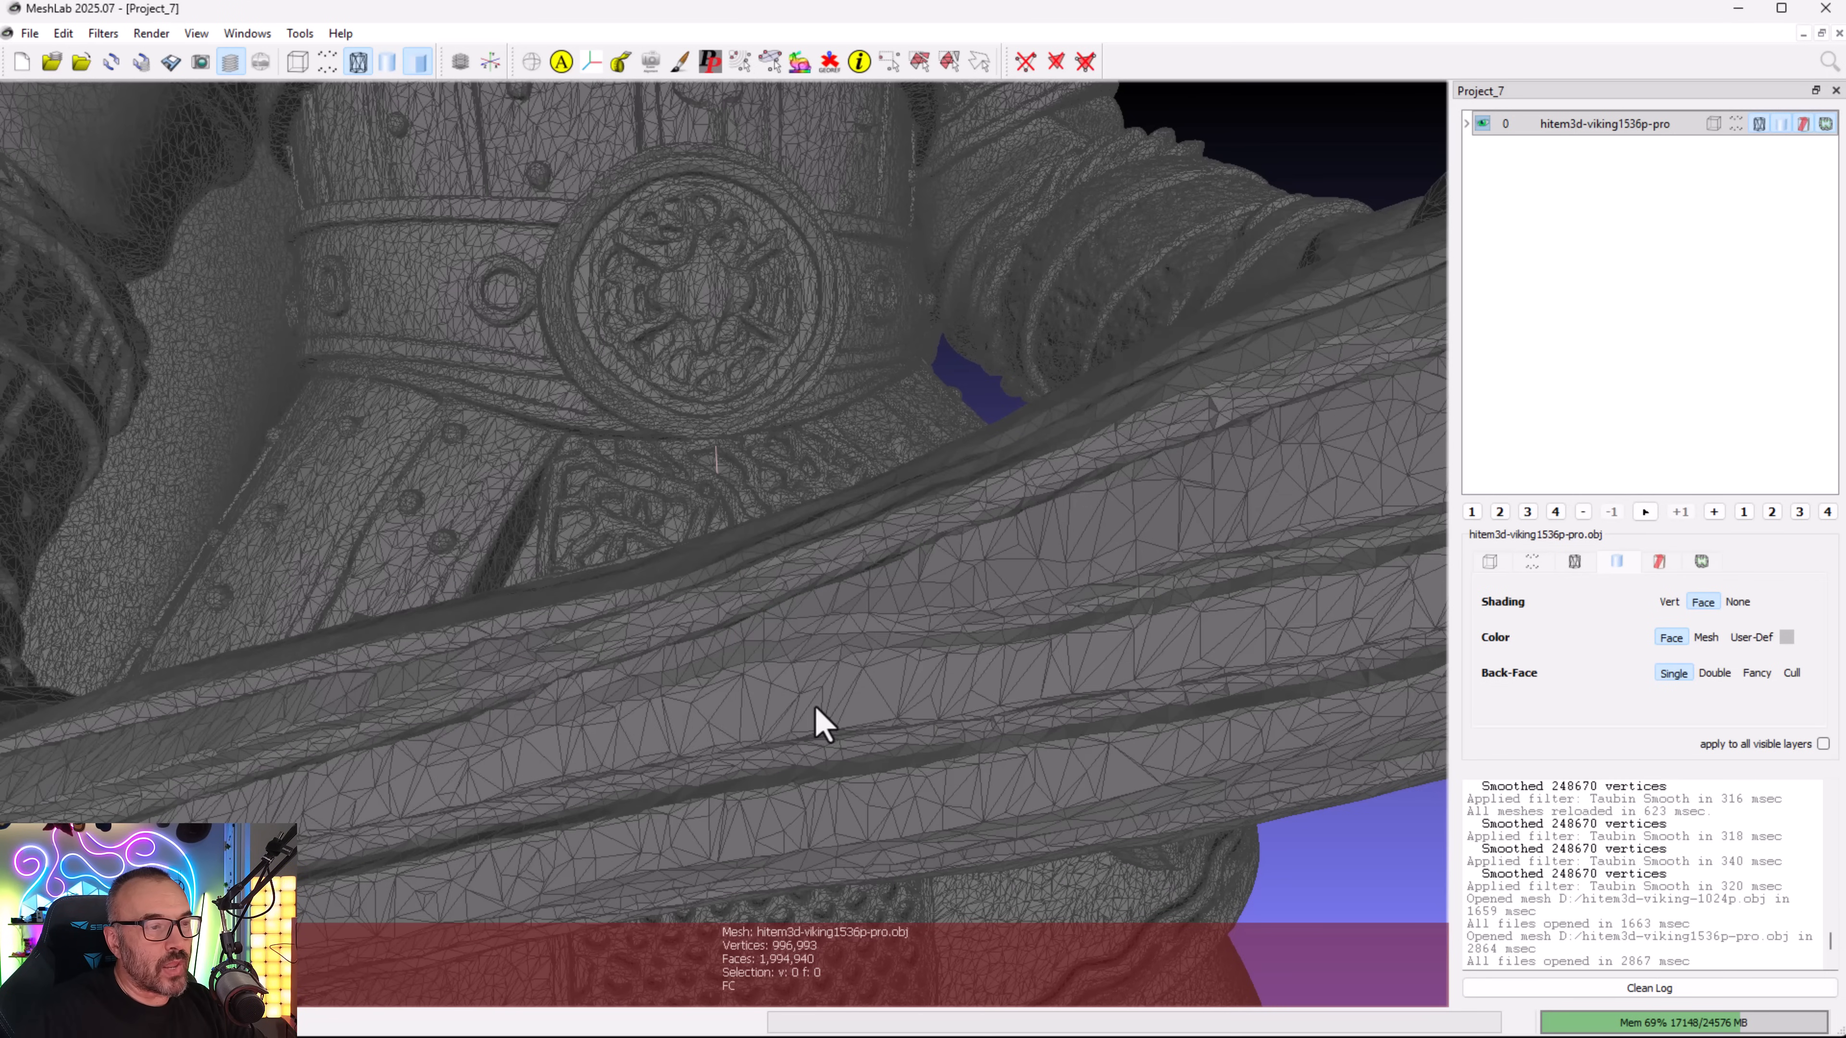
pyautogui.moveTo(1240, 672); pyautogui.dragTo(963, 579)
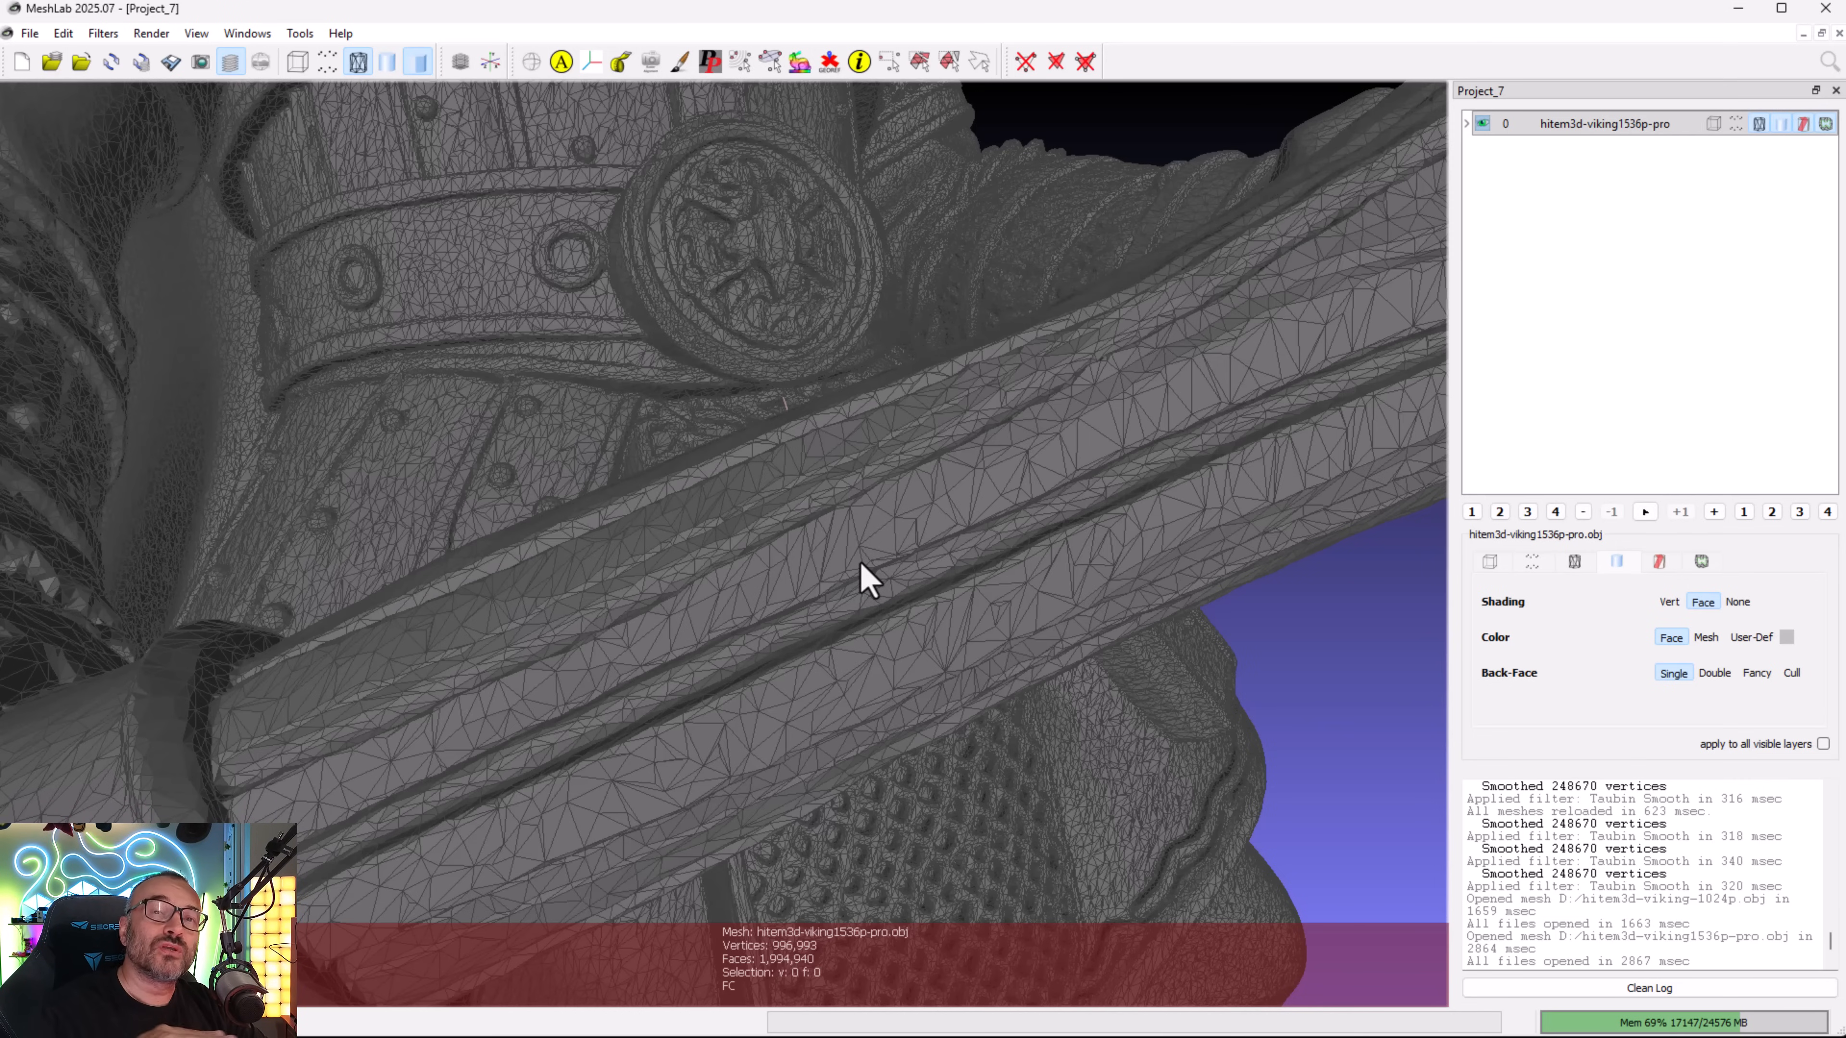
pyautogui.moveTo(645, 666); pyautogui.dragTo(428, 758)
pyautogui.moveTo(1094, 488)
pyautogui.mouseDown()
pyautogui.moveTo(1113, 537)
pyautogui.moveTo(1083, 513)
pyautogui.mouseUp()
# - Inspect the 1536p-pro mesh detail up close on the belt buckle and the patterned apron panel beneath it
pyautogui.scroll(-3, 704, 328)
pyautogui.scroll(5, 719, 344)
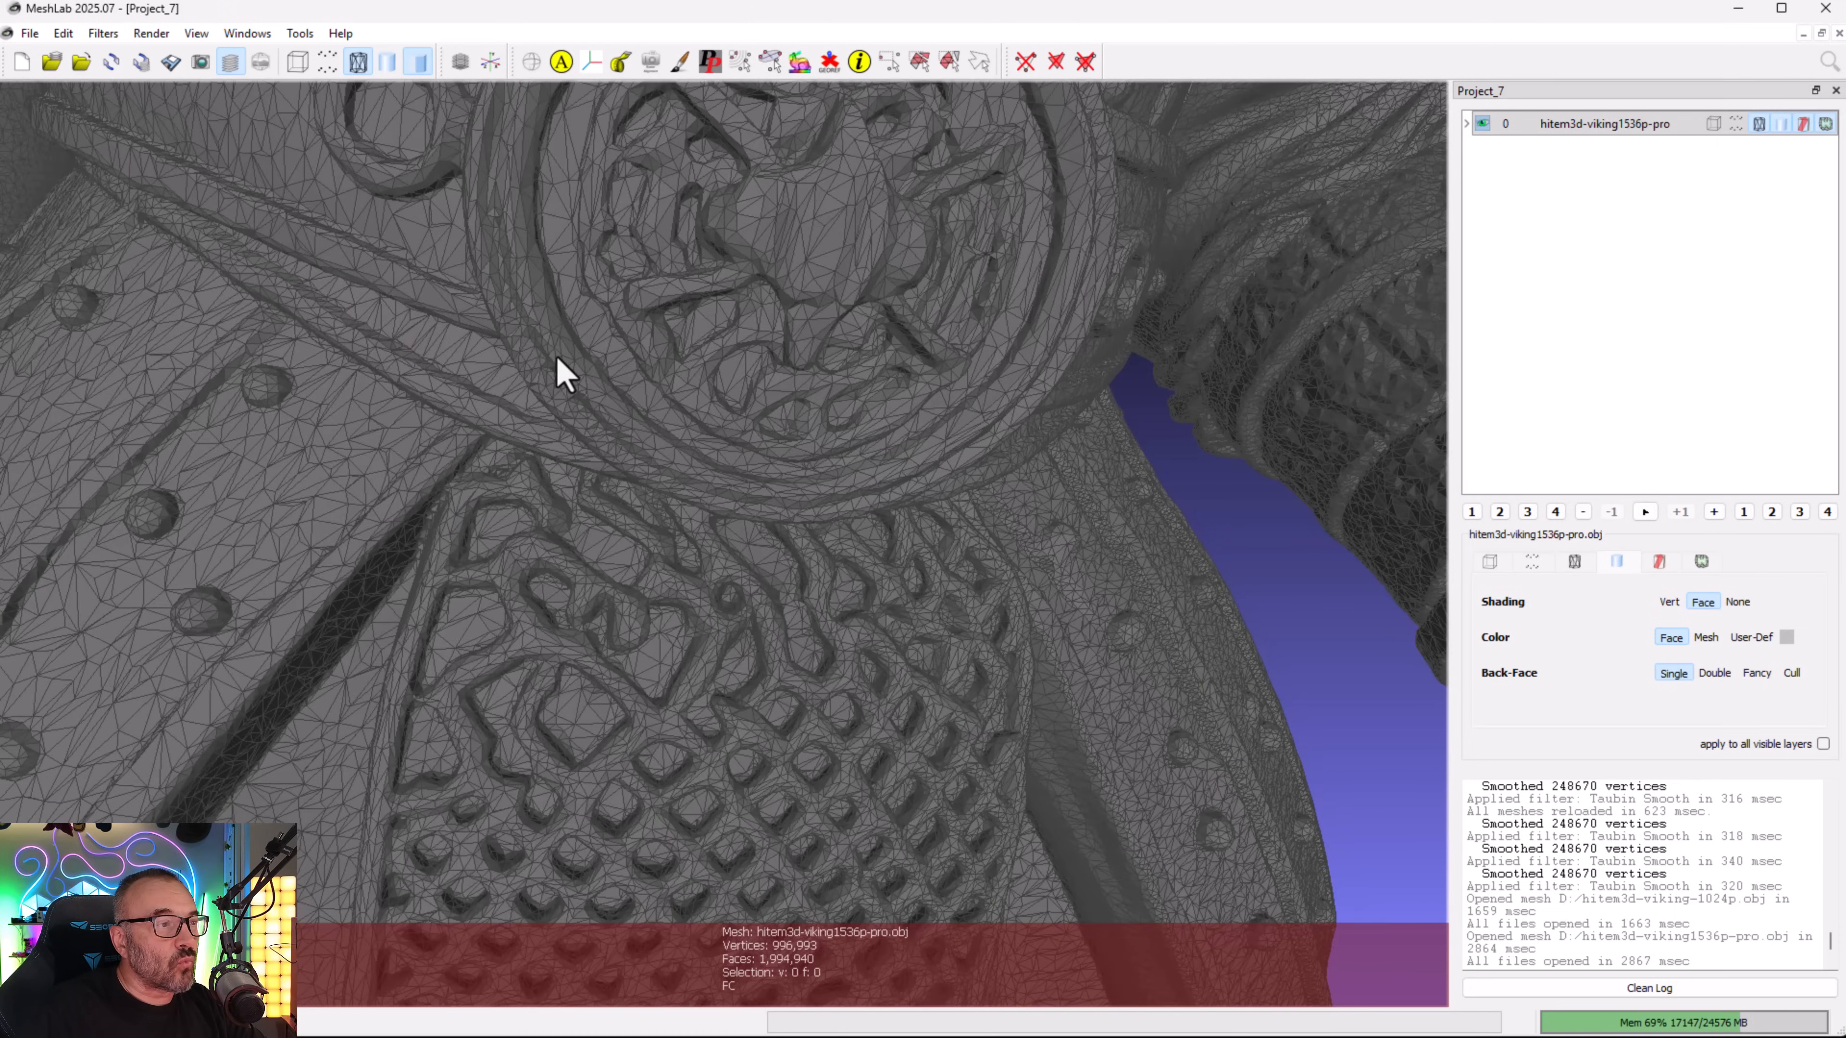
pyautogui.scroll(6, 556, 370)
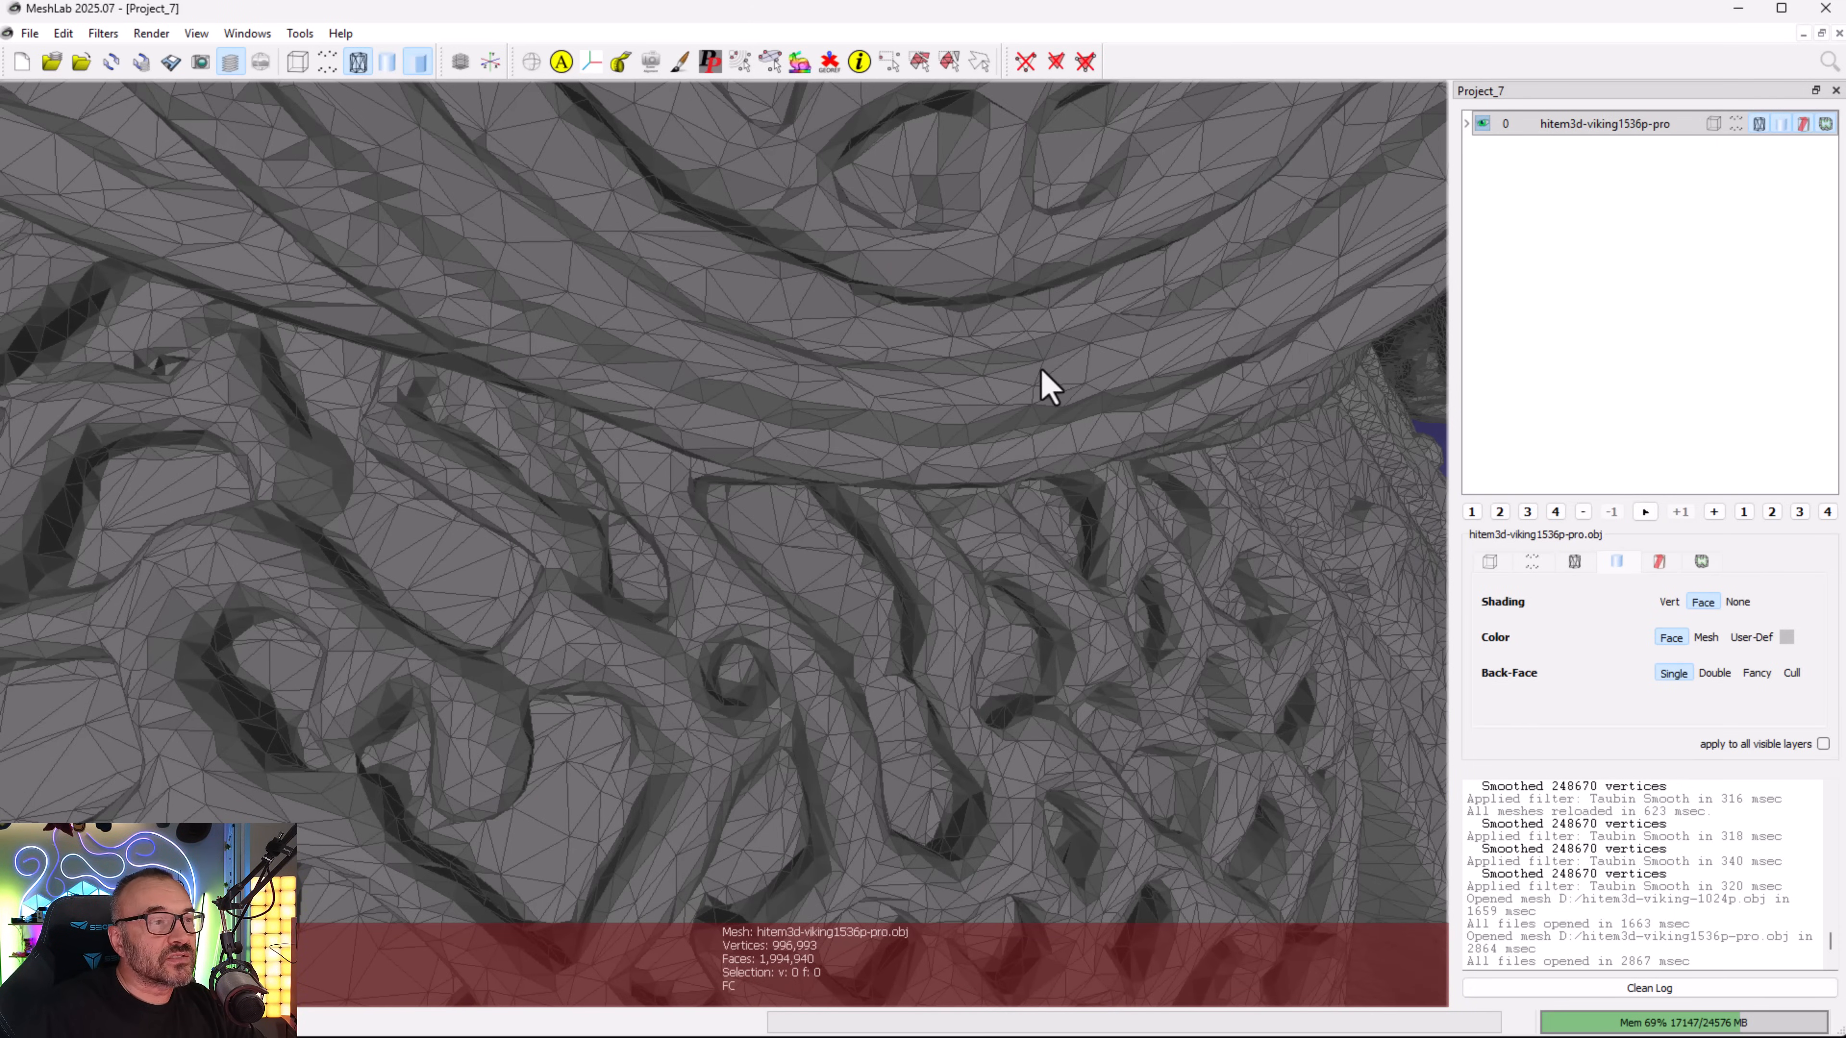
pyautogui.scroll(-3, 1042, 383)
pyautogui.scroll(4, 647, 327)
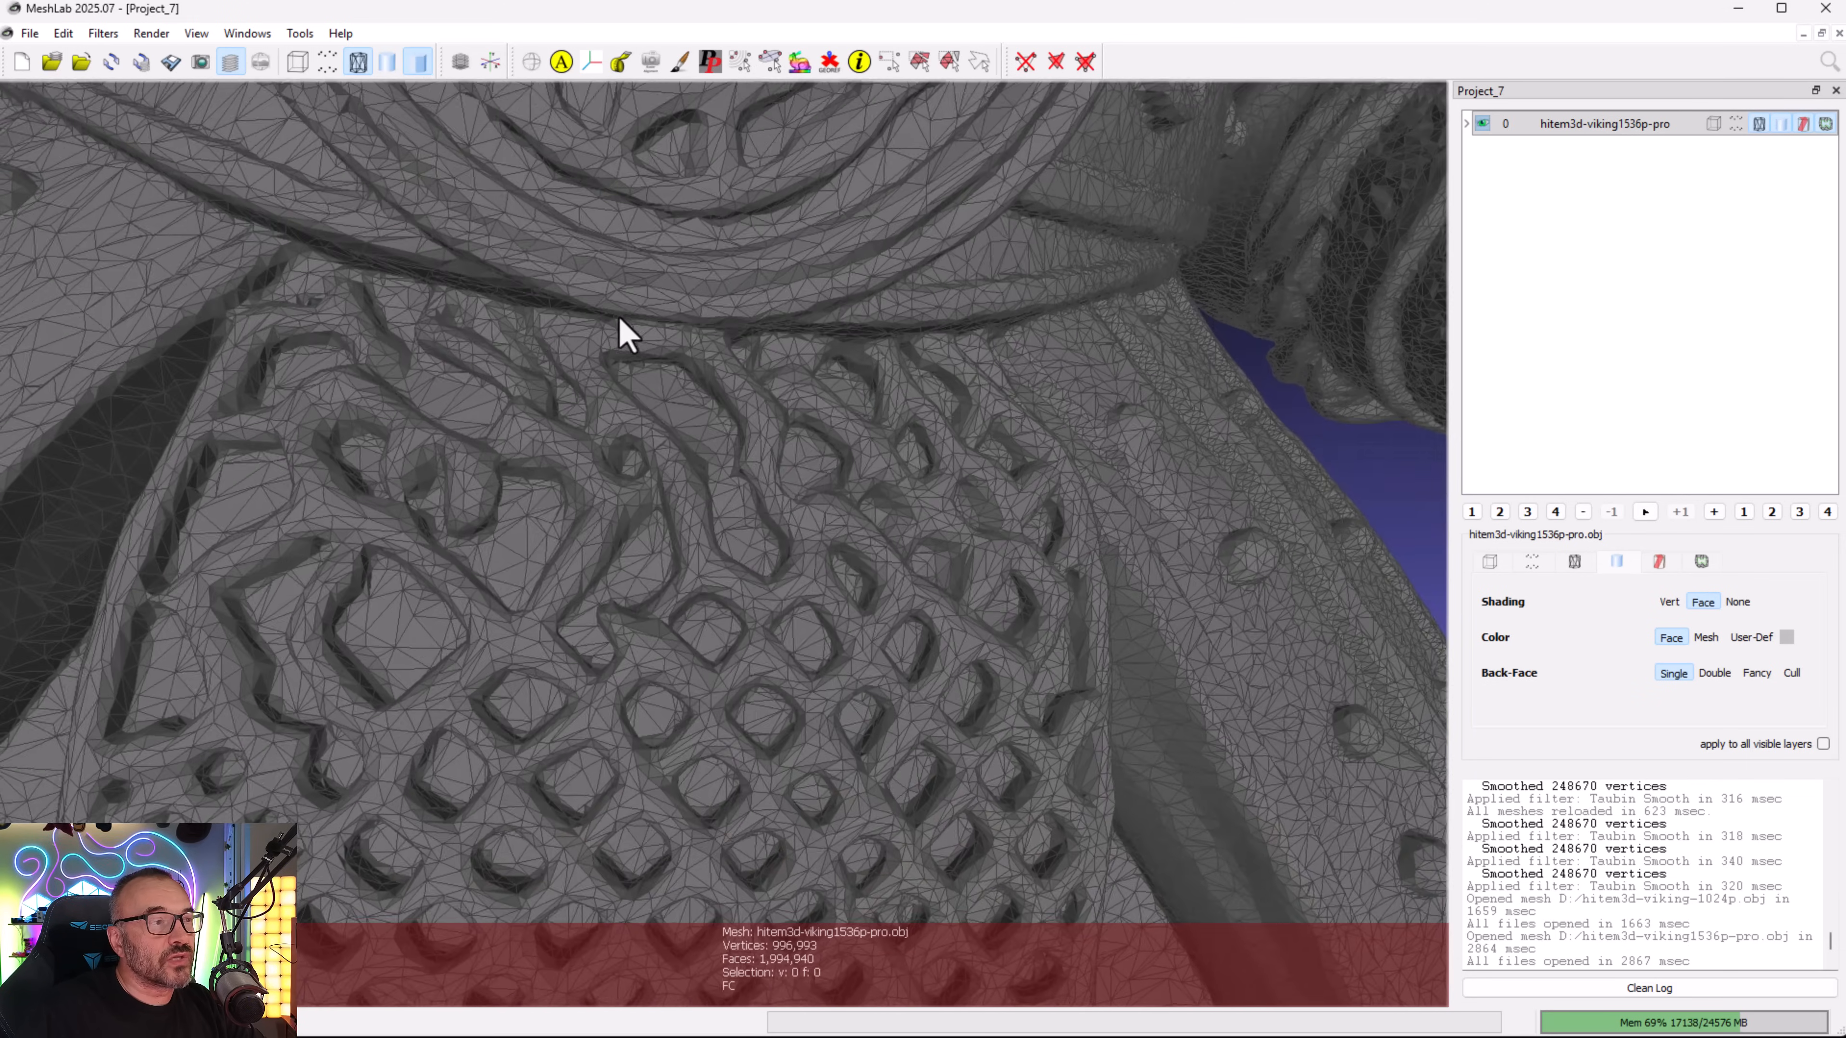
# - Examine the 1536p-pro triangle layout where the belt buckle meets the patterned apron, ending with the torso and axe in view
pyautogui.scroll(-3, 621, 331)
pyautogui.scroll(3, 602, 355)
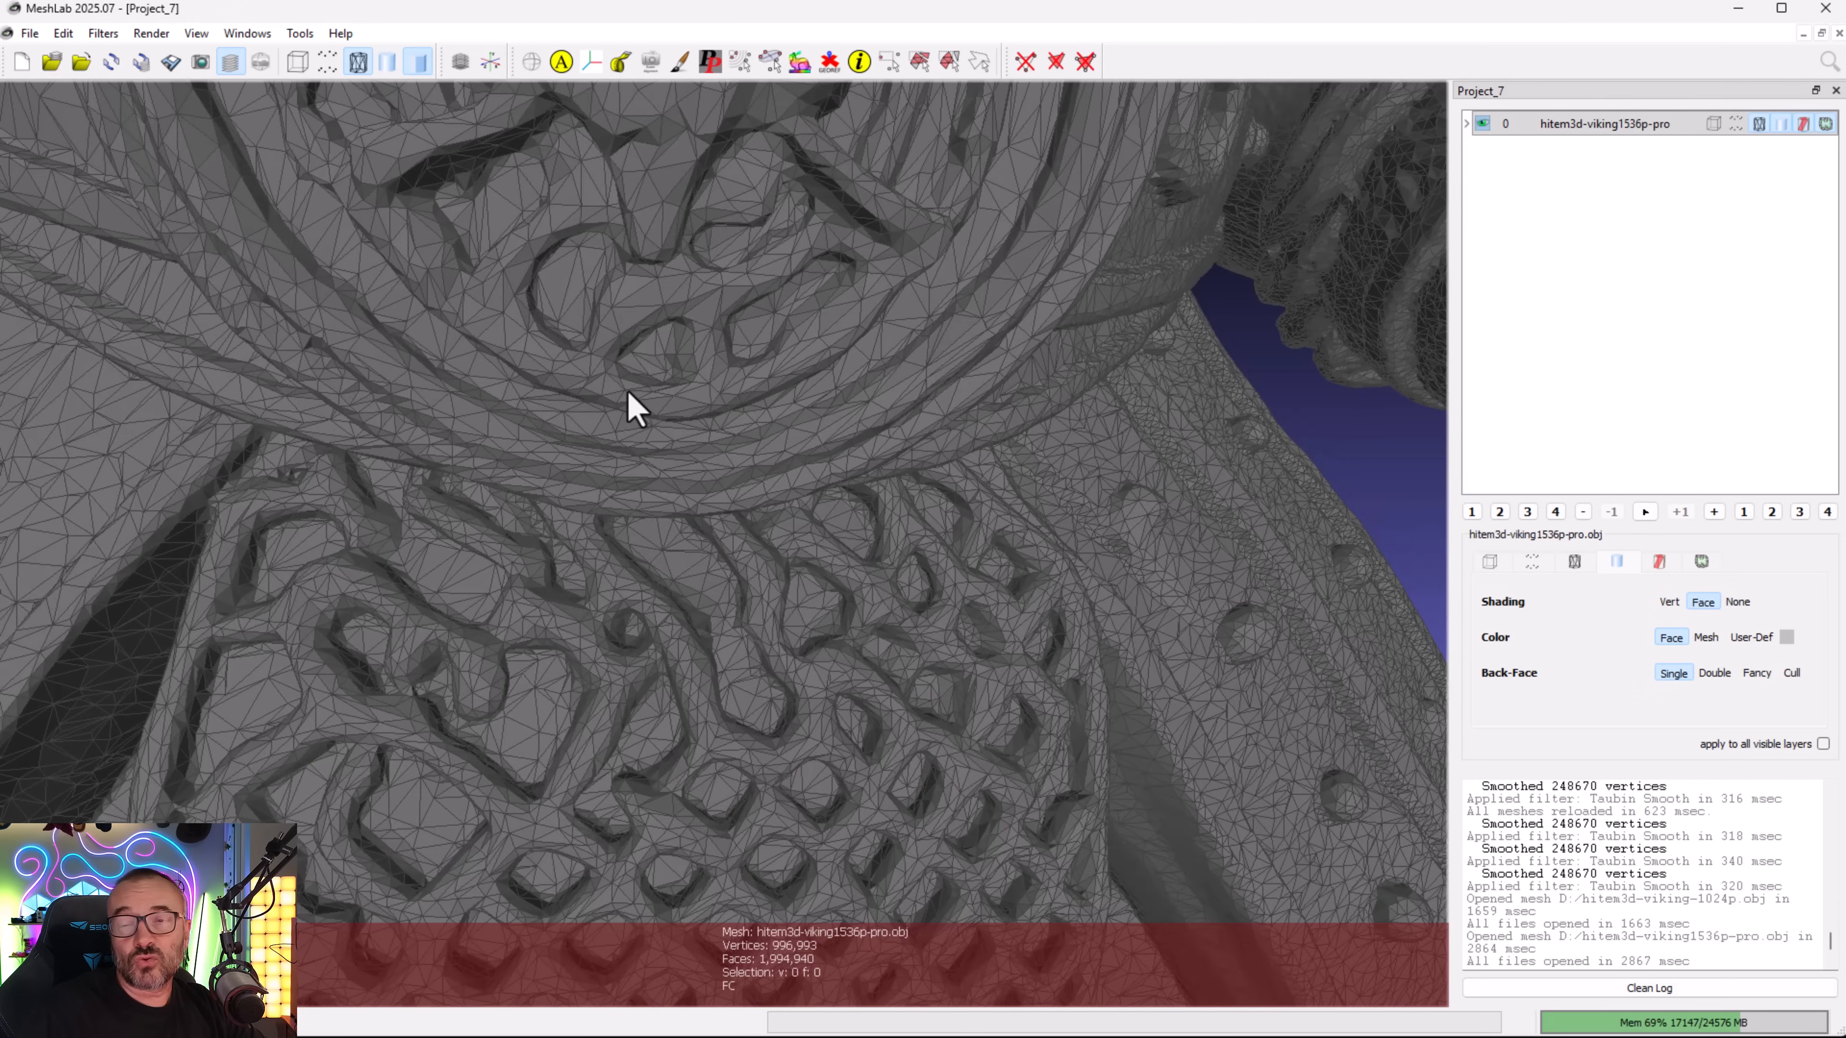
pyautogui.scroll(-3, 627, 391)
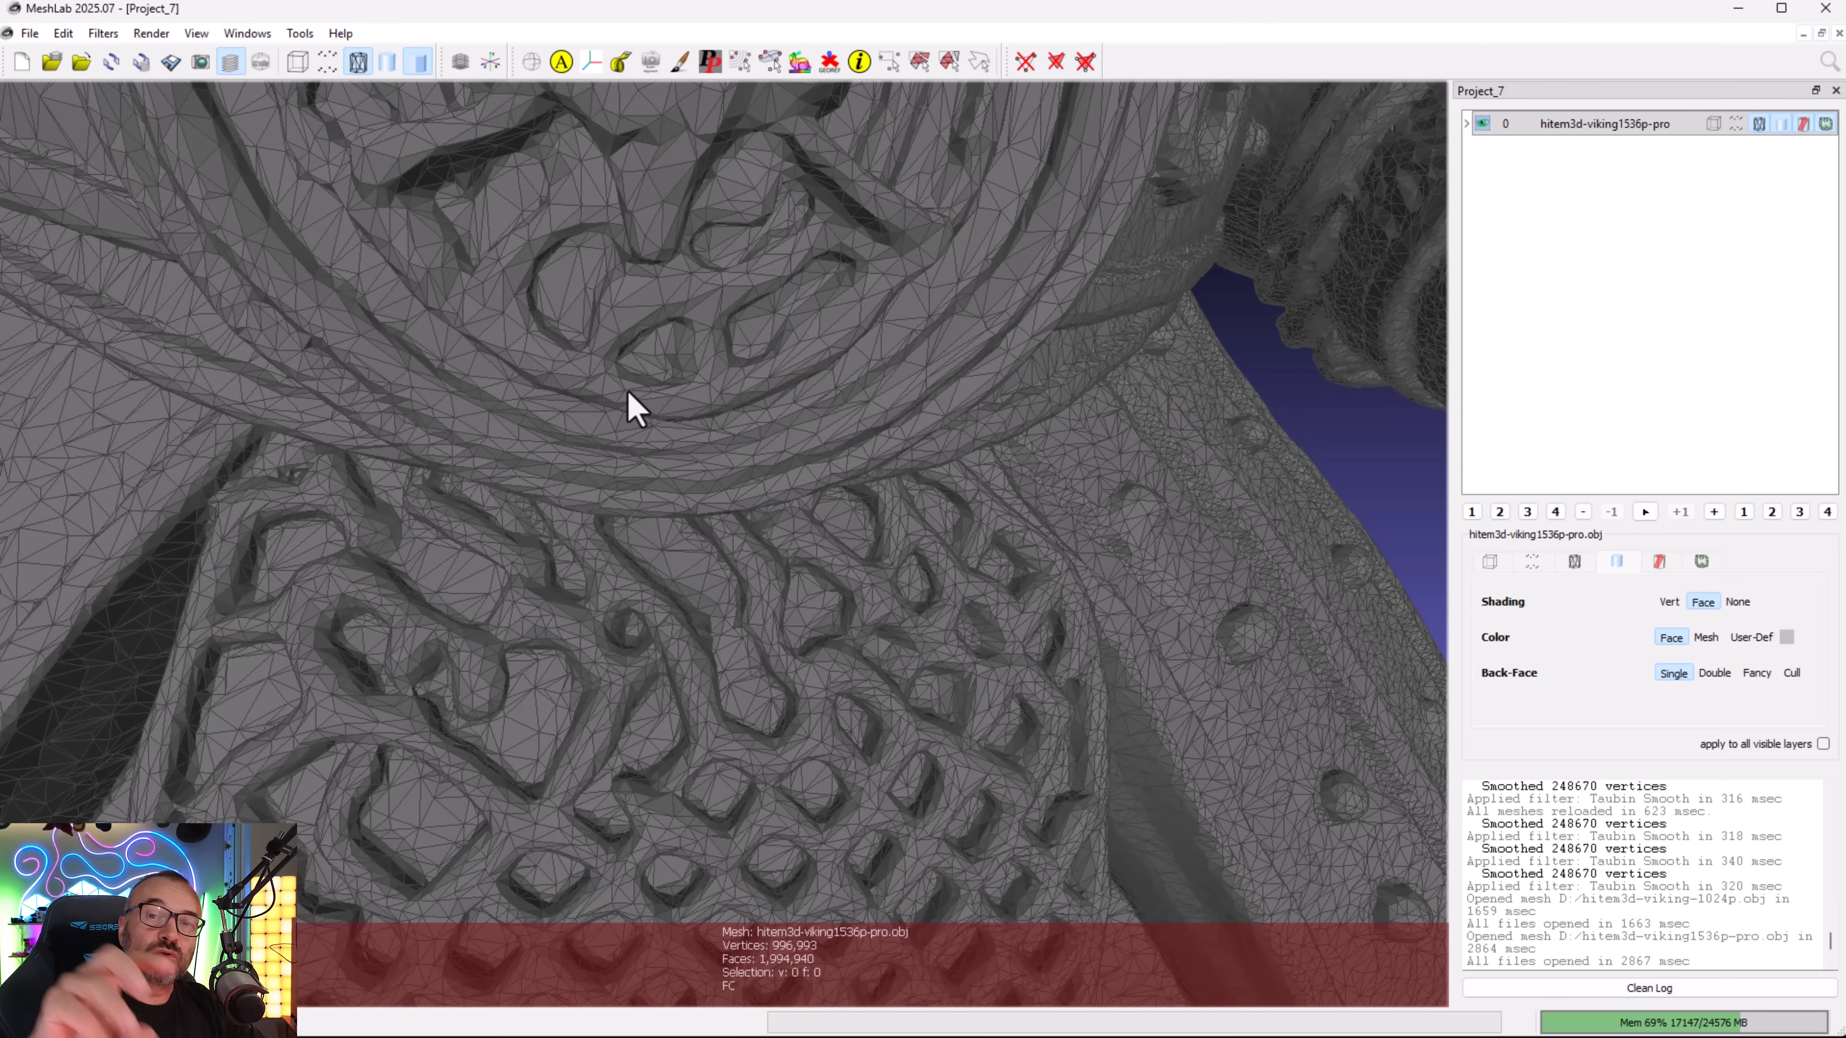
pyautogui.scroll(3, 659, 421)
pyautogui.scroll(-3, 610, 353)
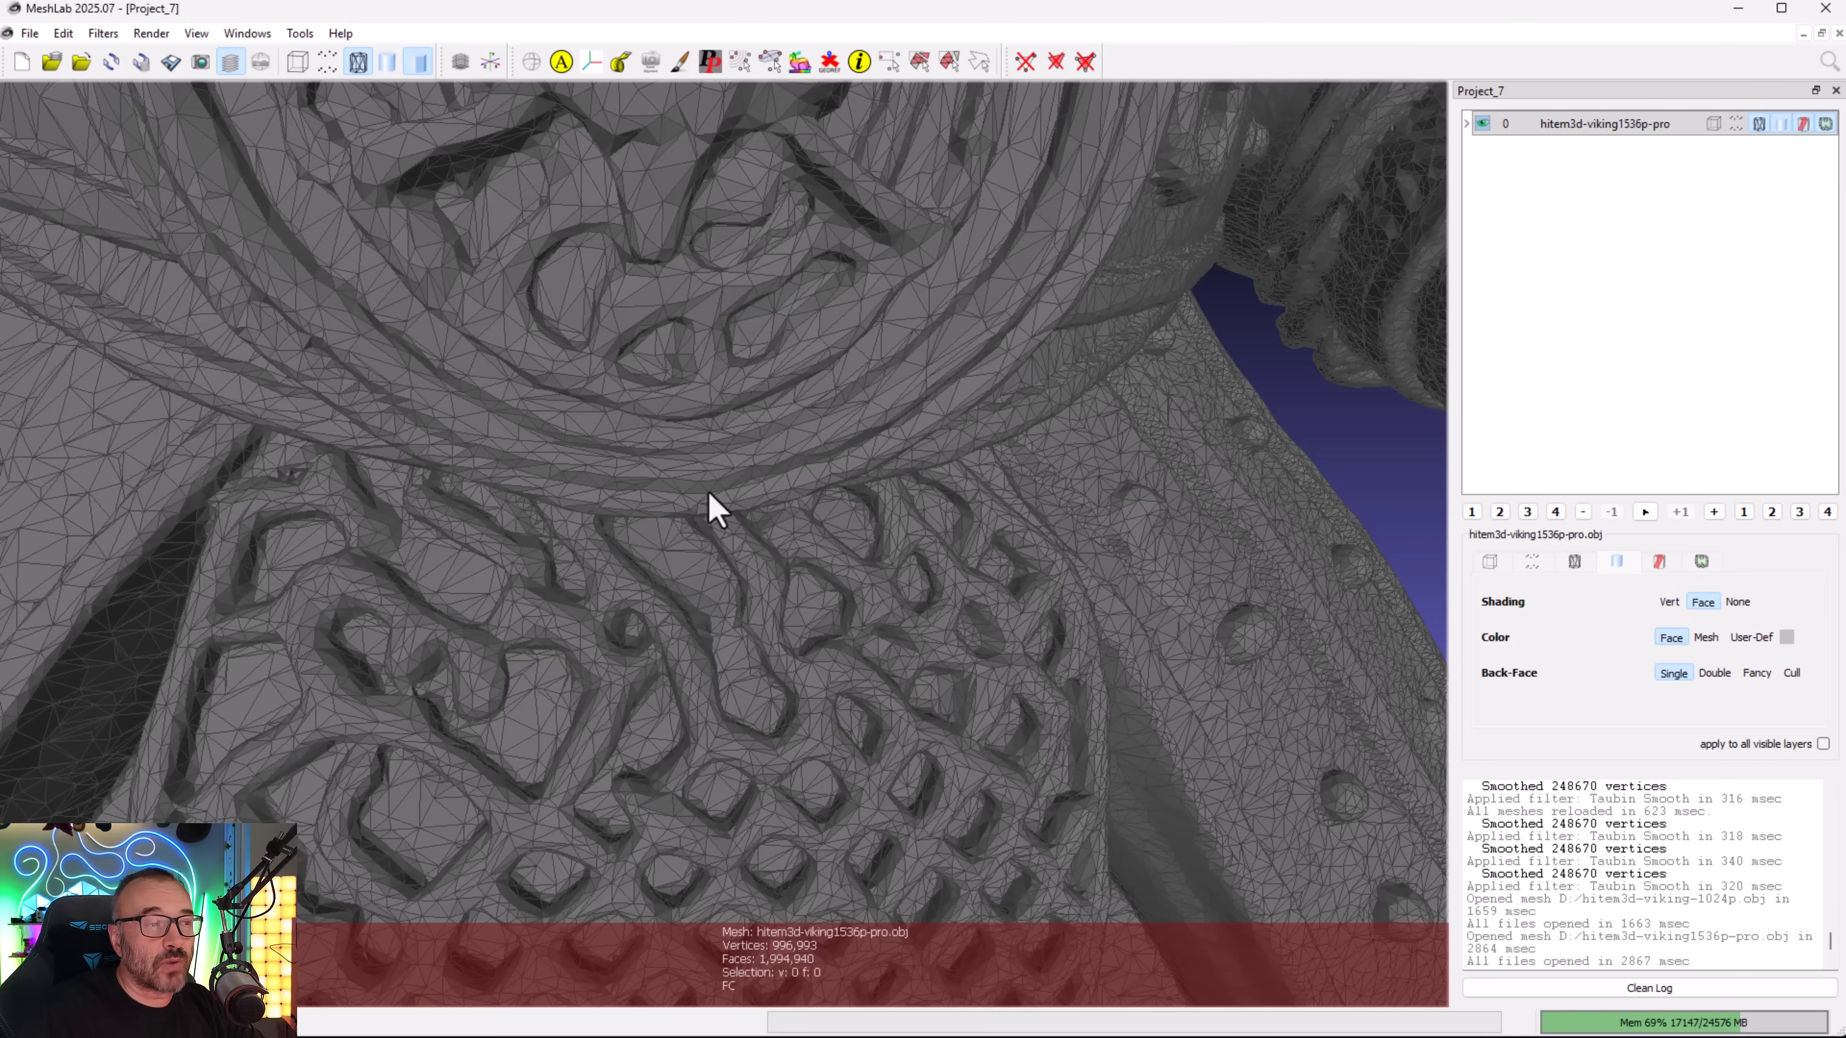
pyautogui.scroll(5, 732, 469)
pyautogui.scroll(-8, 731, 469)
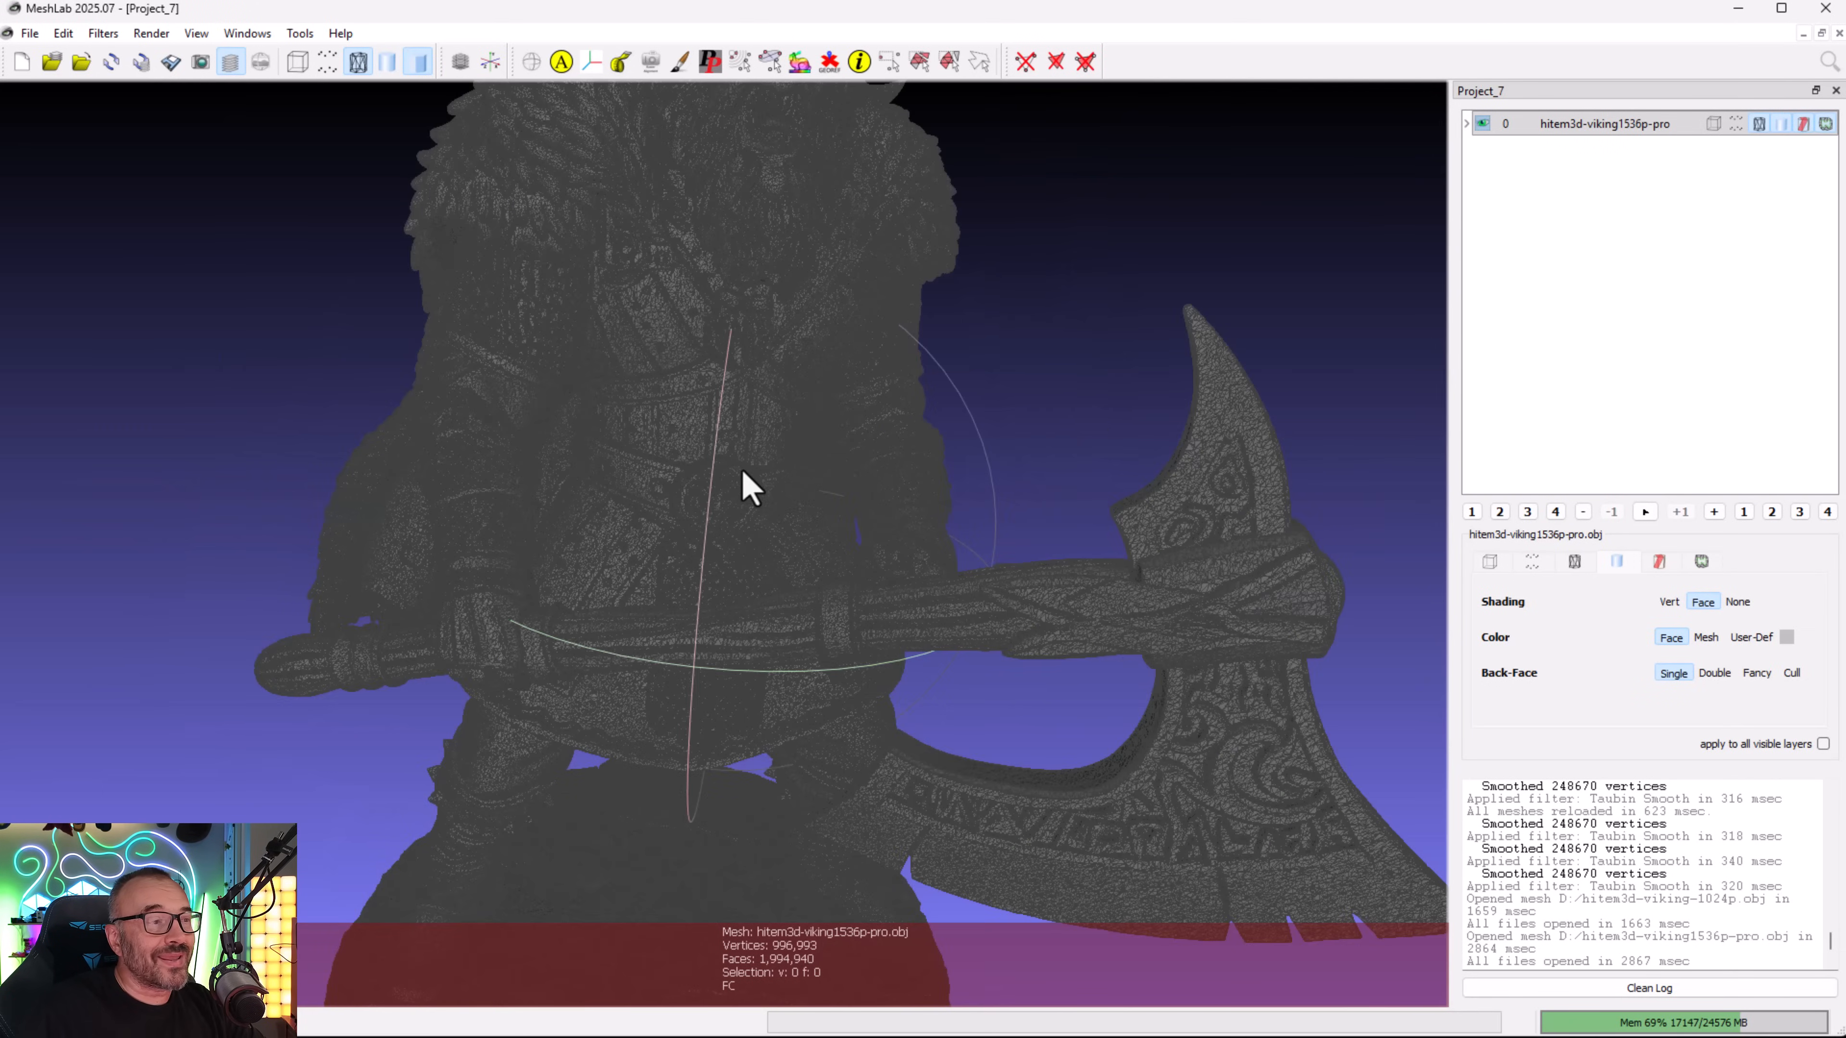
pyautogui.moveTo(743, 472); pyautogui.dragTo(726, 338)
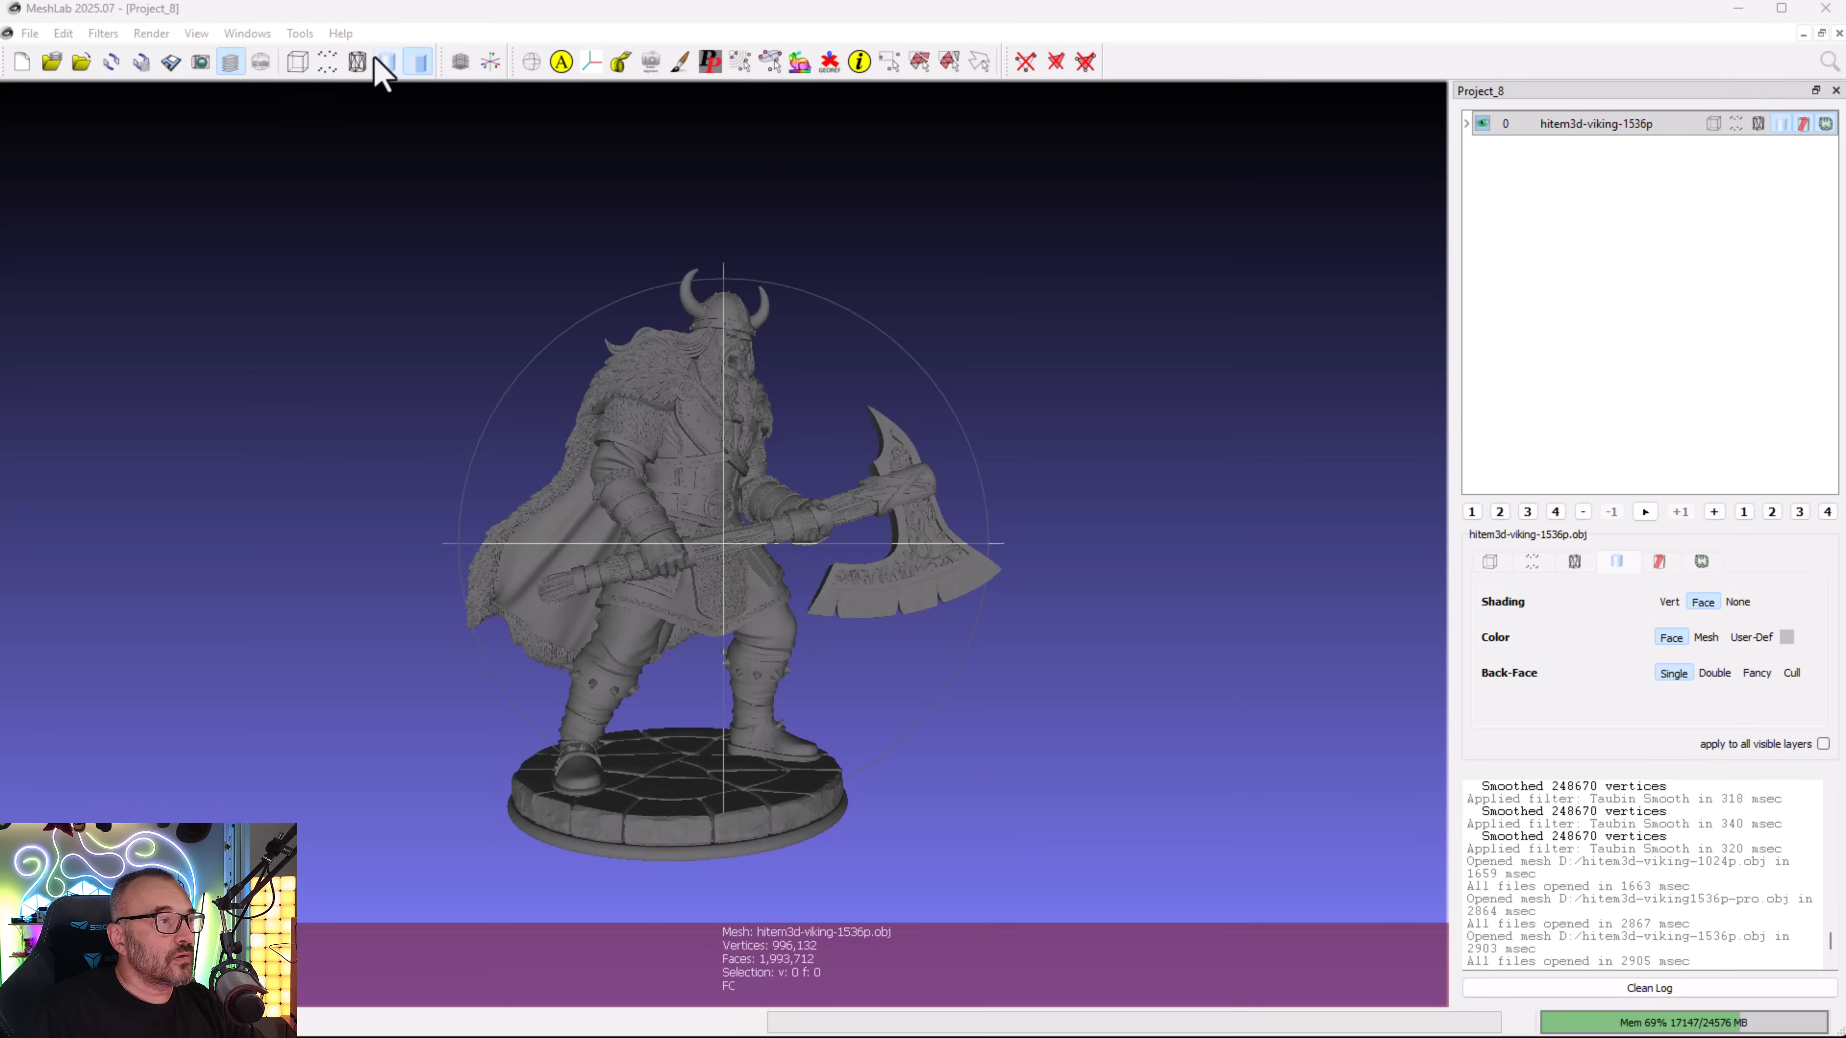
# - Display the wireframe on the hitem3d-viking-1536p model, with the axe handle in close-up
pyautogui.click(357, 62)
pyautogui.moveTo(807, 445); pyautogui.dragTo(772, 903)
pyautogui.scroll(-2, 659, 480)
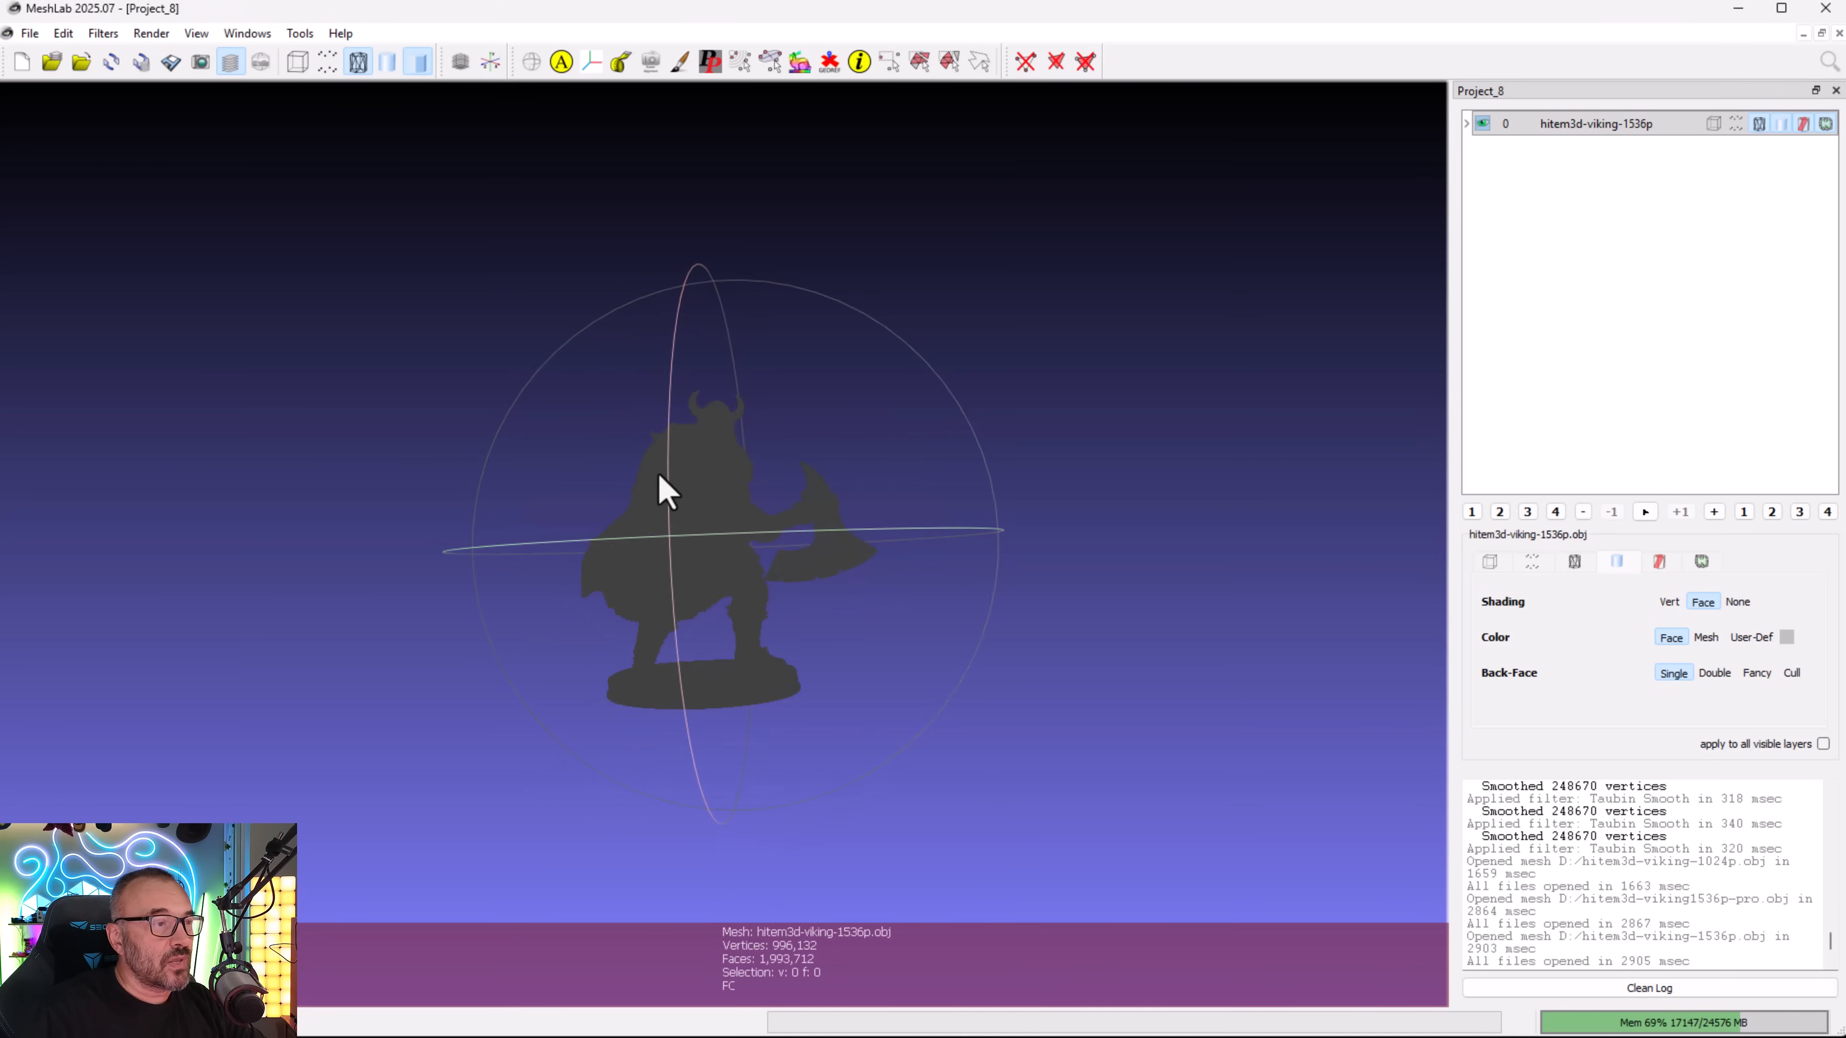
pyautogui.scroll(8, 552, 378)
pyautogui.scroll(10, 556, 400)
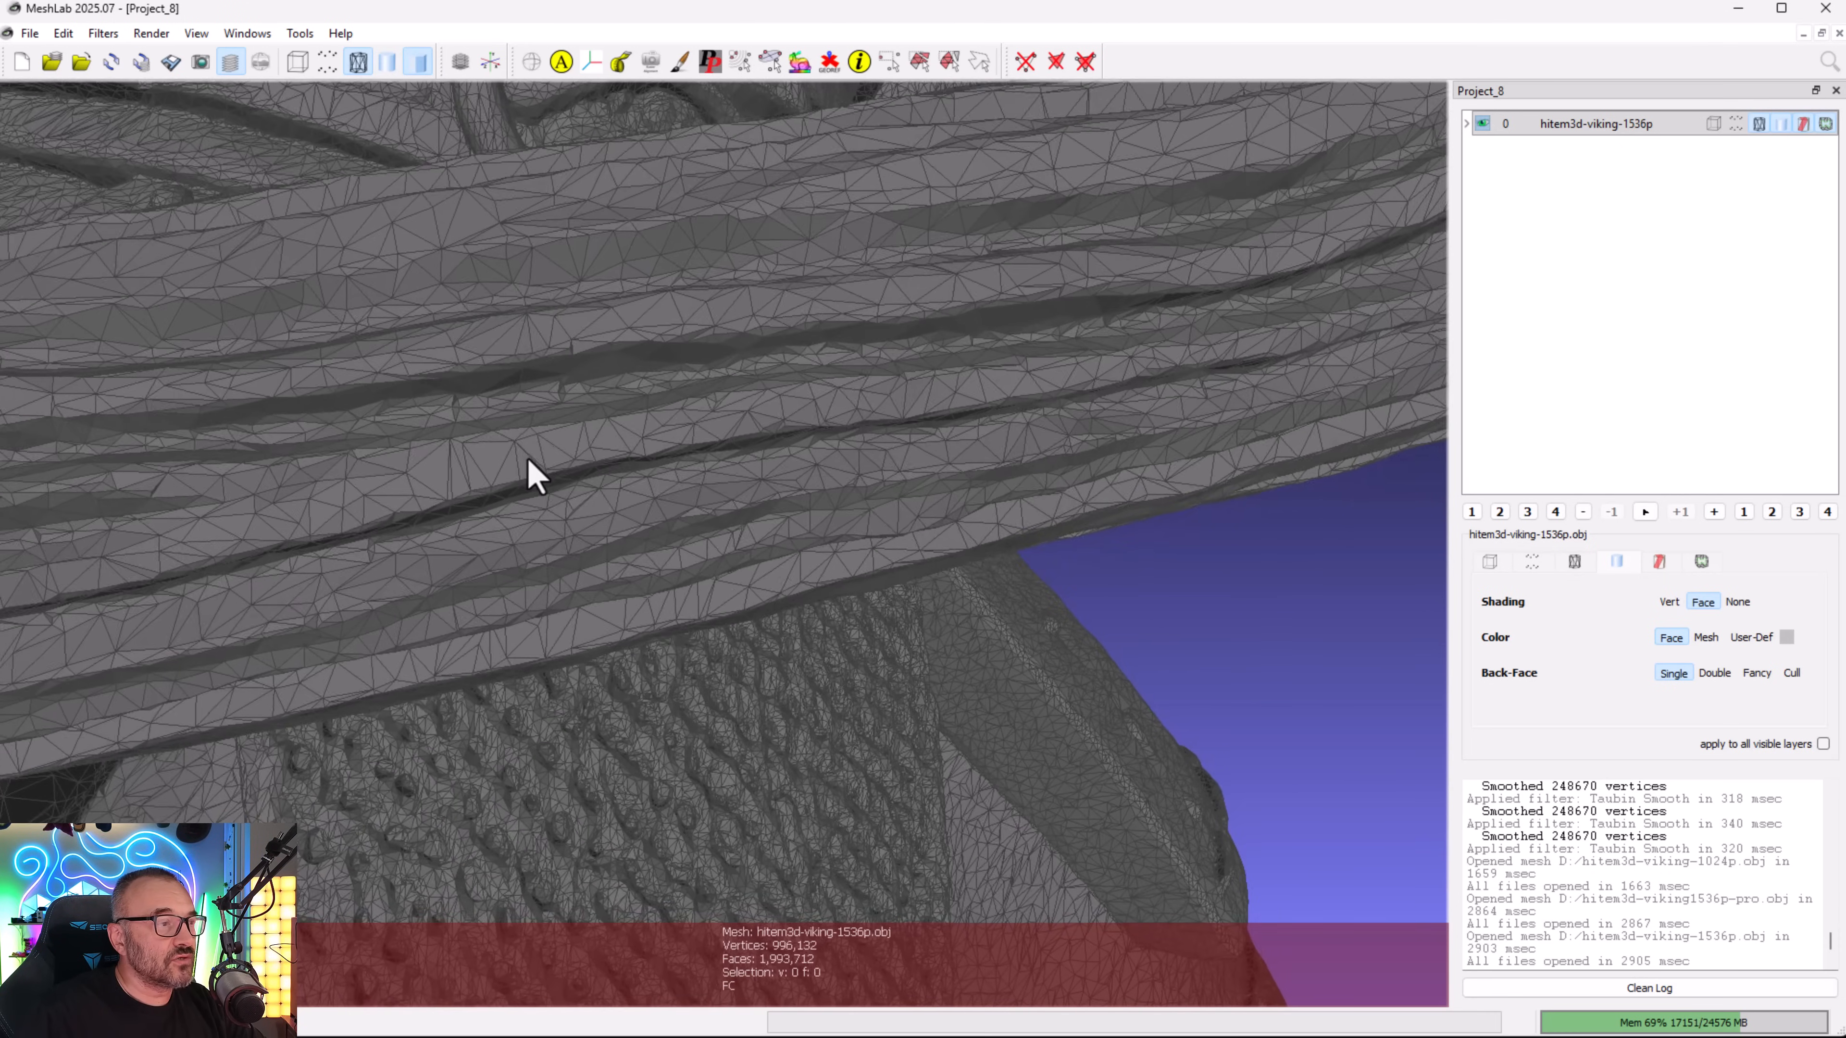
pyautogui.moveTo(529, 460); pyautogui.dragTo(572, 467)
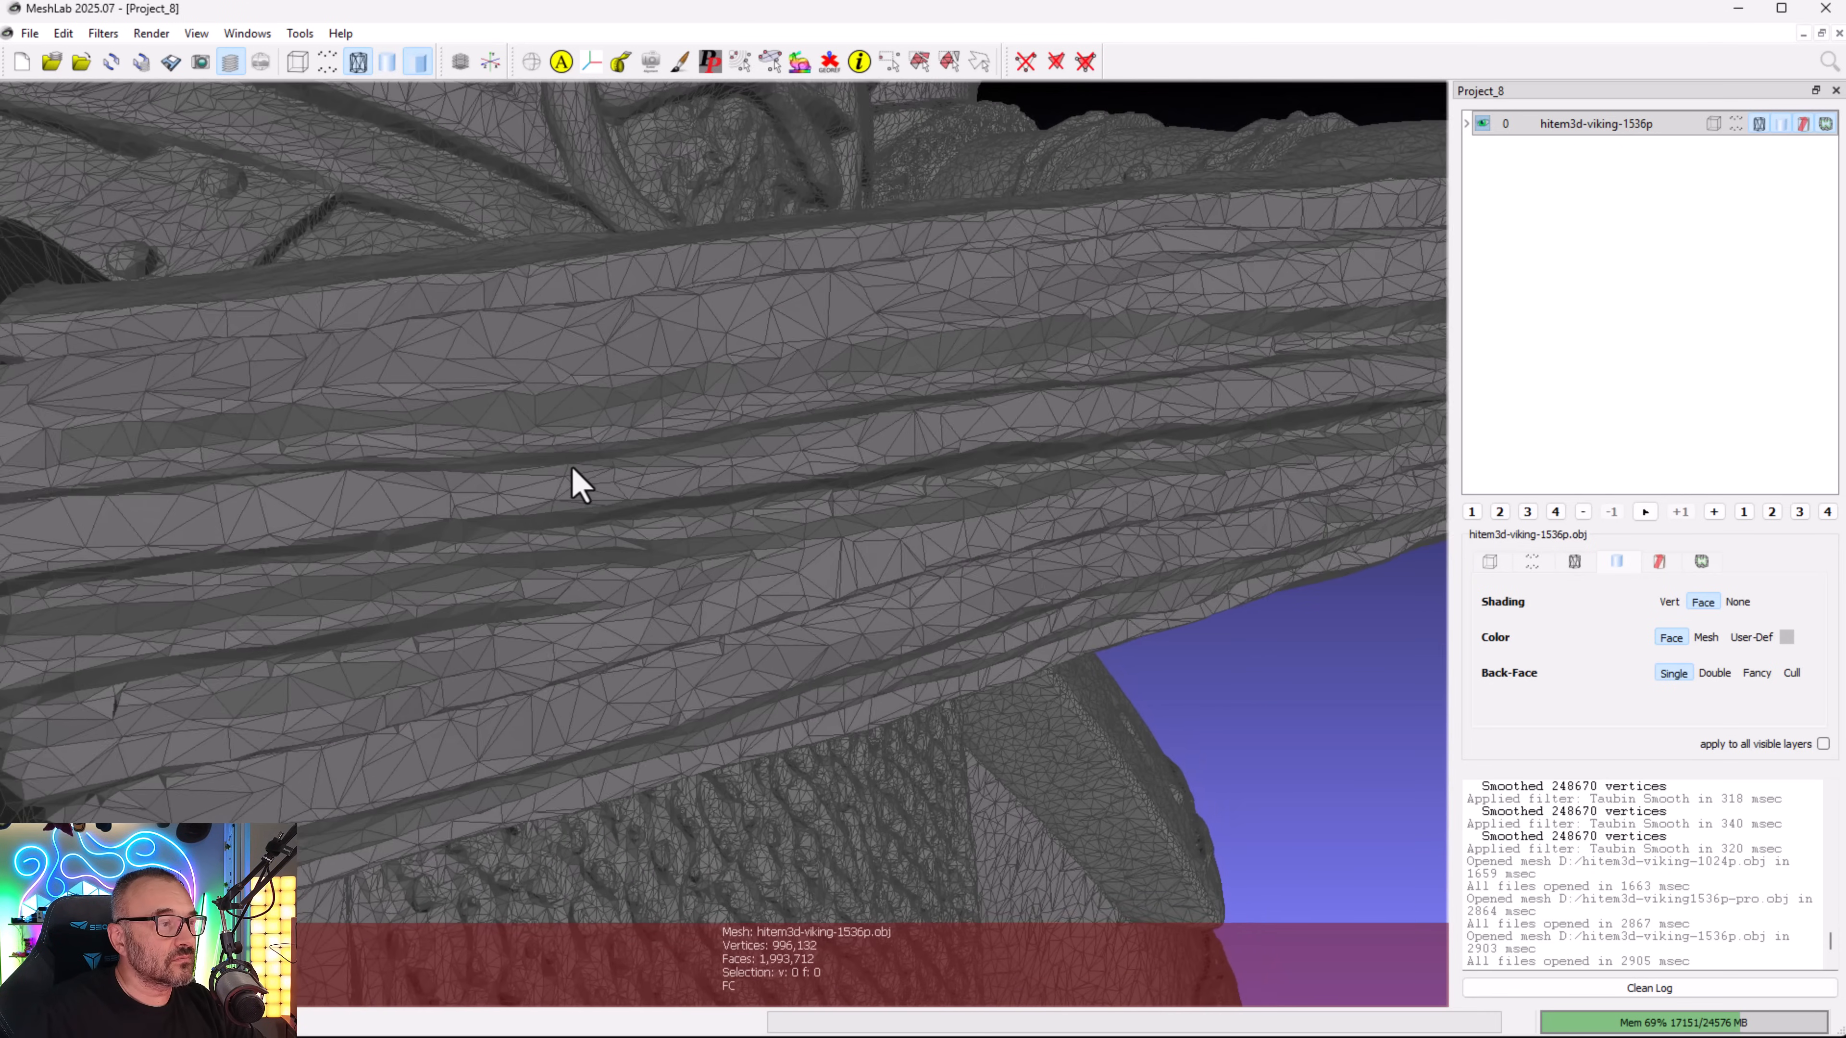
# - Inspect the standard 1536p Viking's mesh around the round belt buckle and the bumpy apron panel beneath it
pyautogui.moveTo(822, 586); pyautogui.dragTo(808, 709)
pyautogui.moveTo(478, 331); pyautogui.dragTo(446, 350)
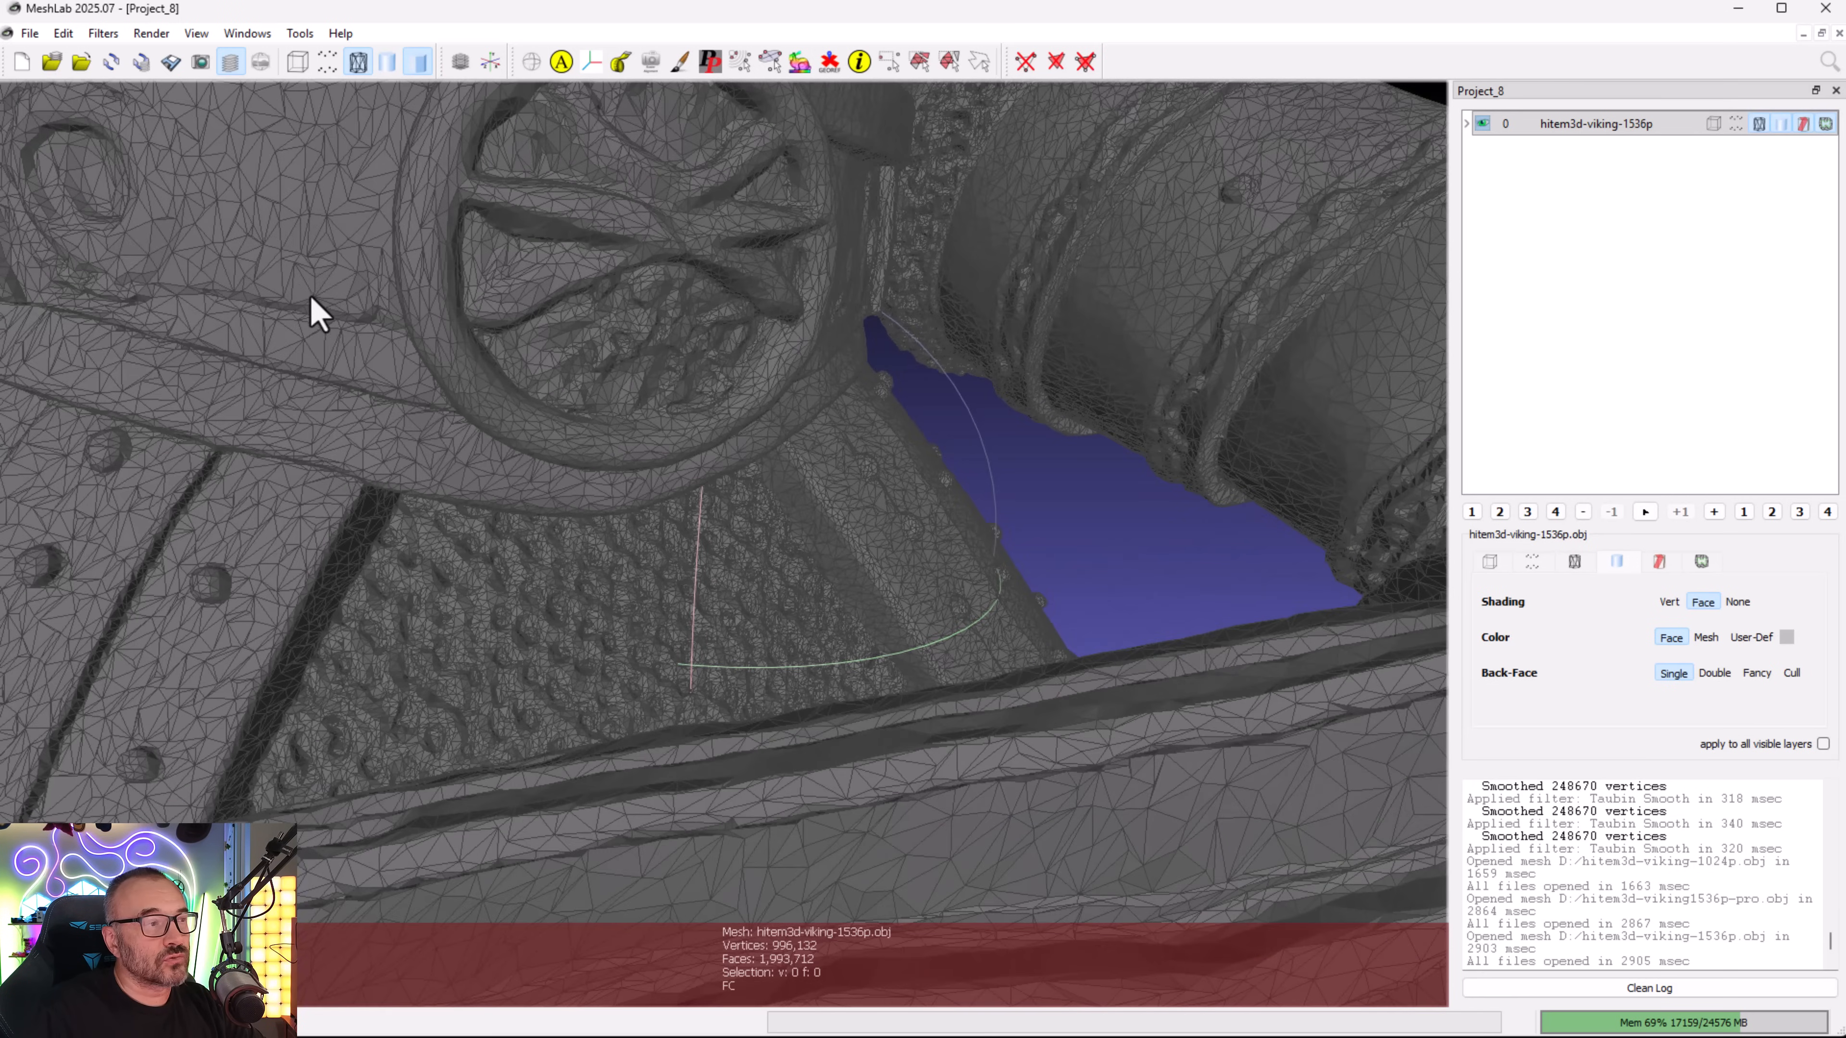
pyautogui.moveTo(411, 529); pyautogui.dragTo(465, 509)
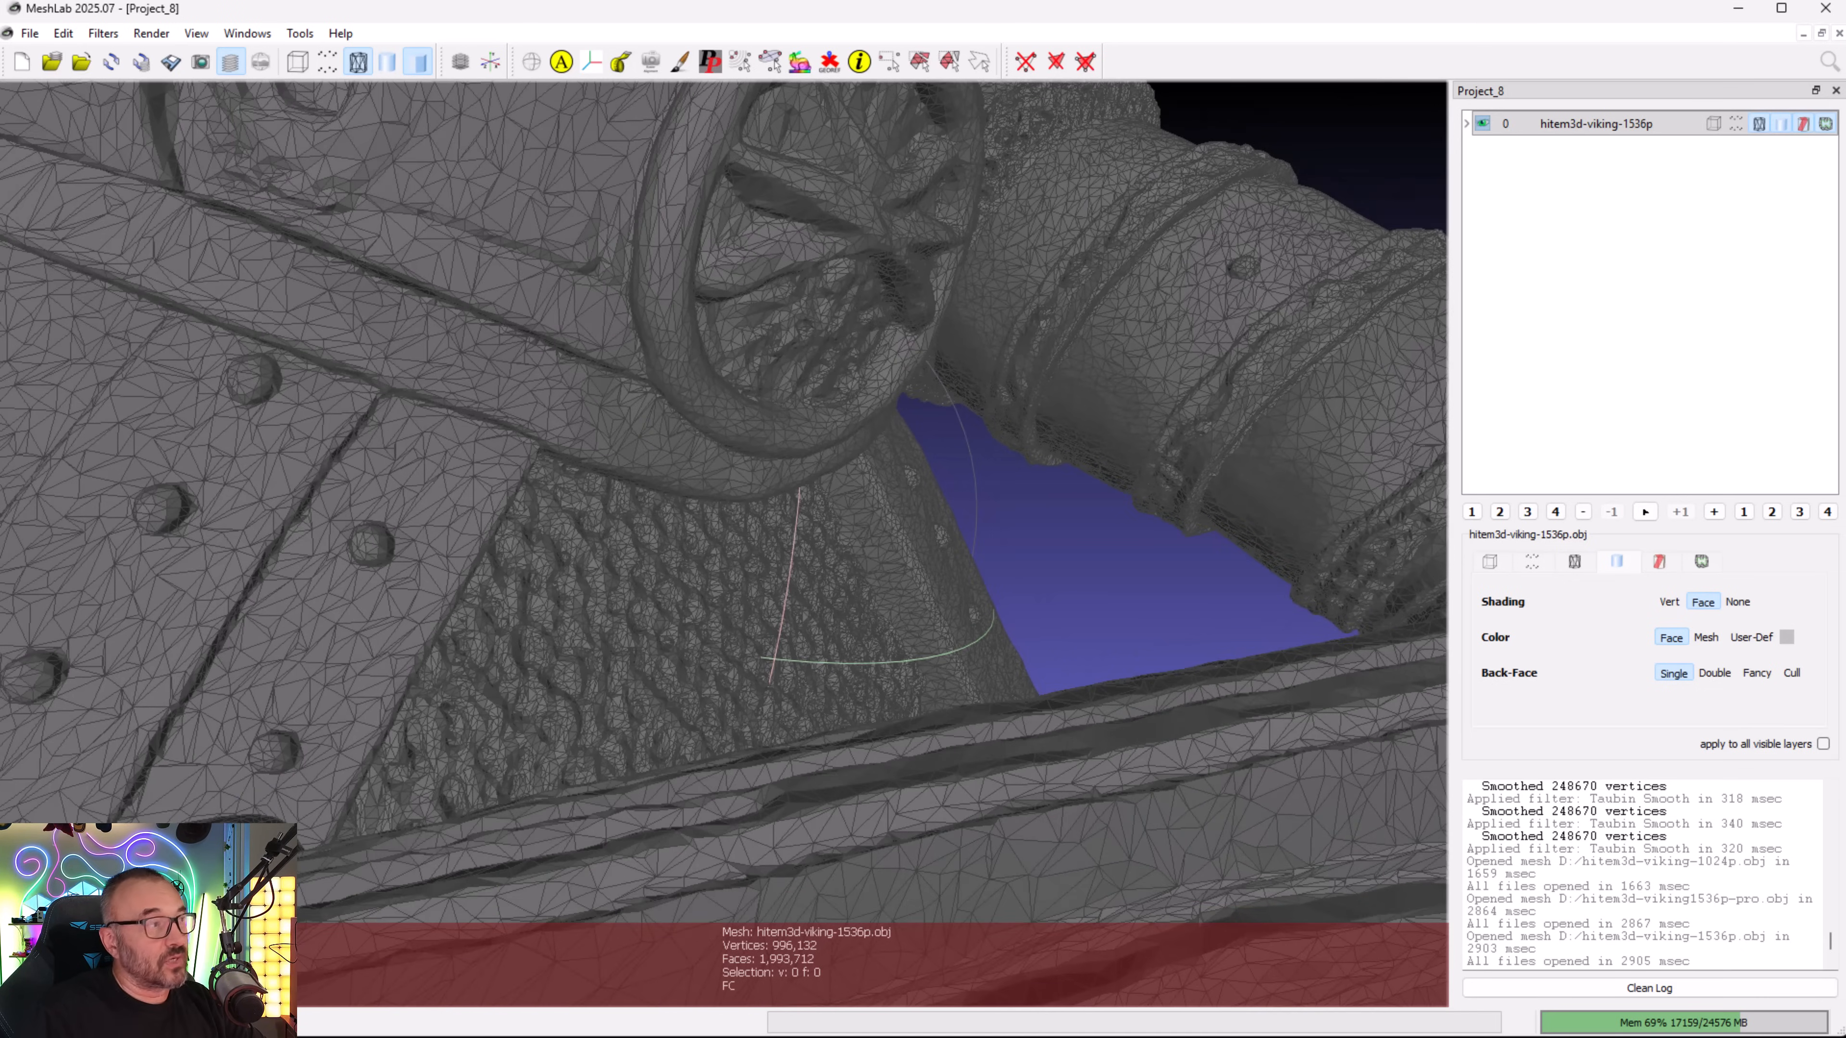
pyautogui.moveTo(734, 413); pyautogui.dragTo(566, 416)
pyautogui.scroll(10, 567, 430)
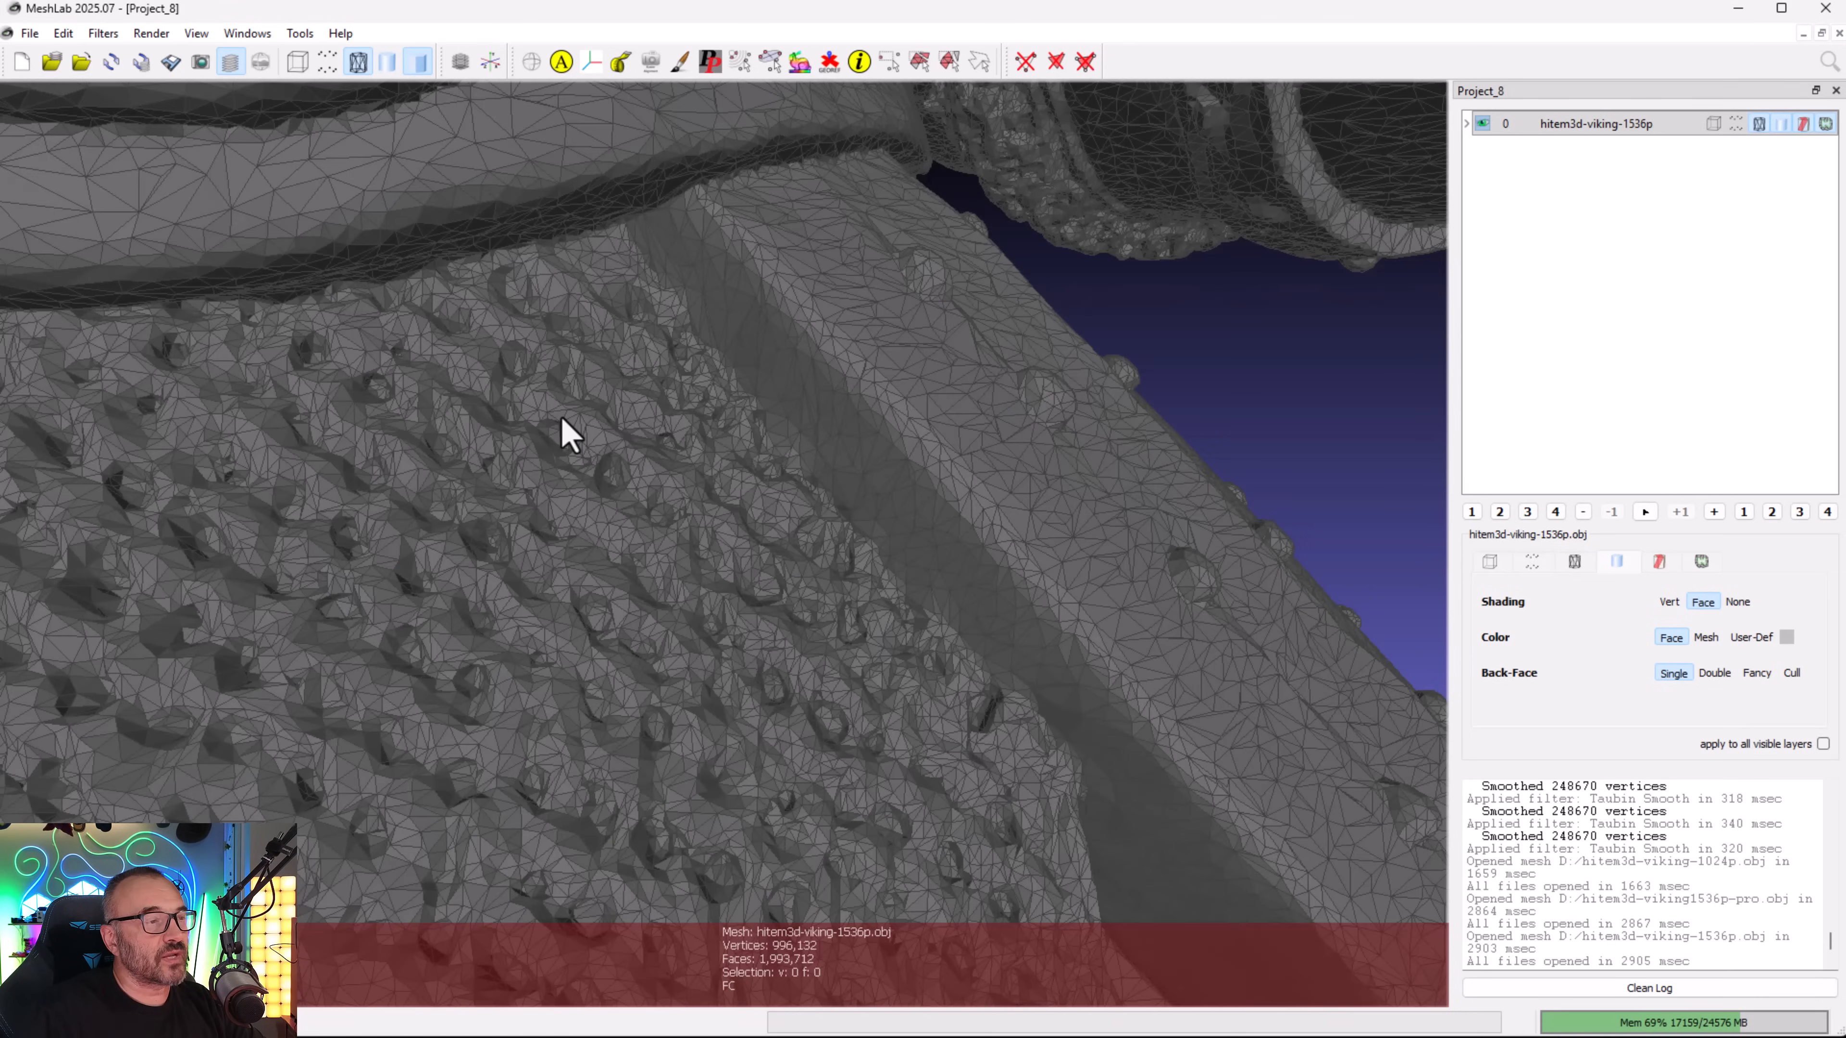
pyautogui.scroll(-8, 566, 433)
pyautogui.scroll(-8, 565, 428)
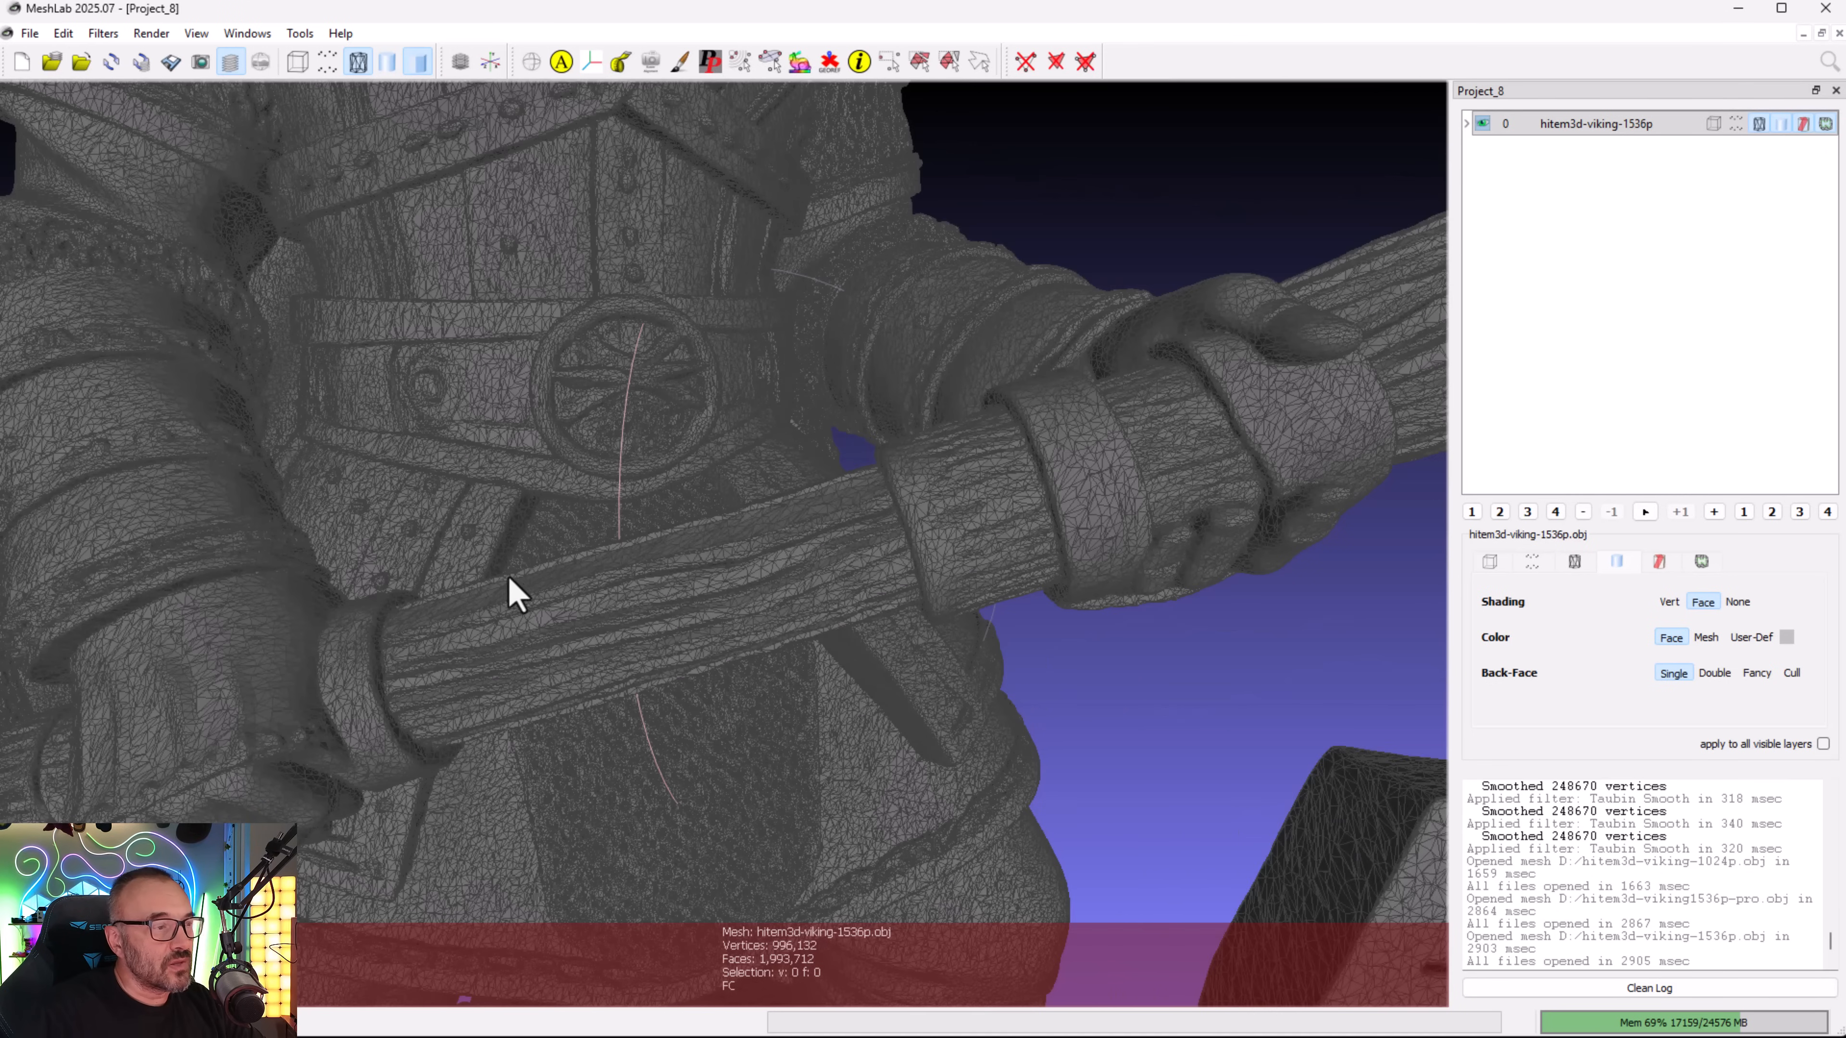
# - Examine the triangle layout along the standard 1536p Viking's axe handle and on the apron below it
pyautogui.scroll(4, 519, 567)
pyautogui.scroll(5, 441, 647)
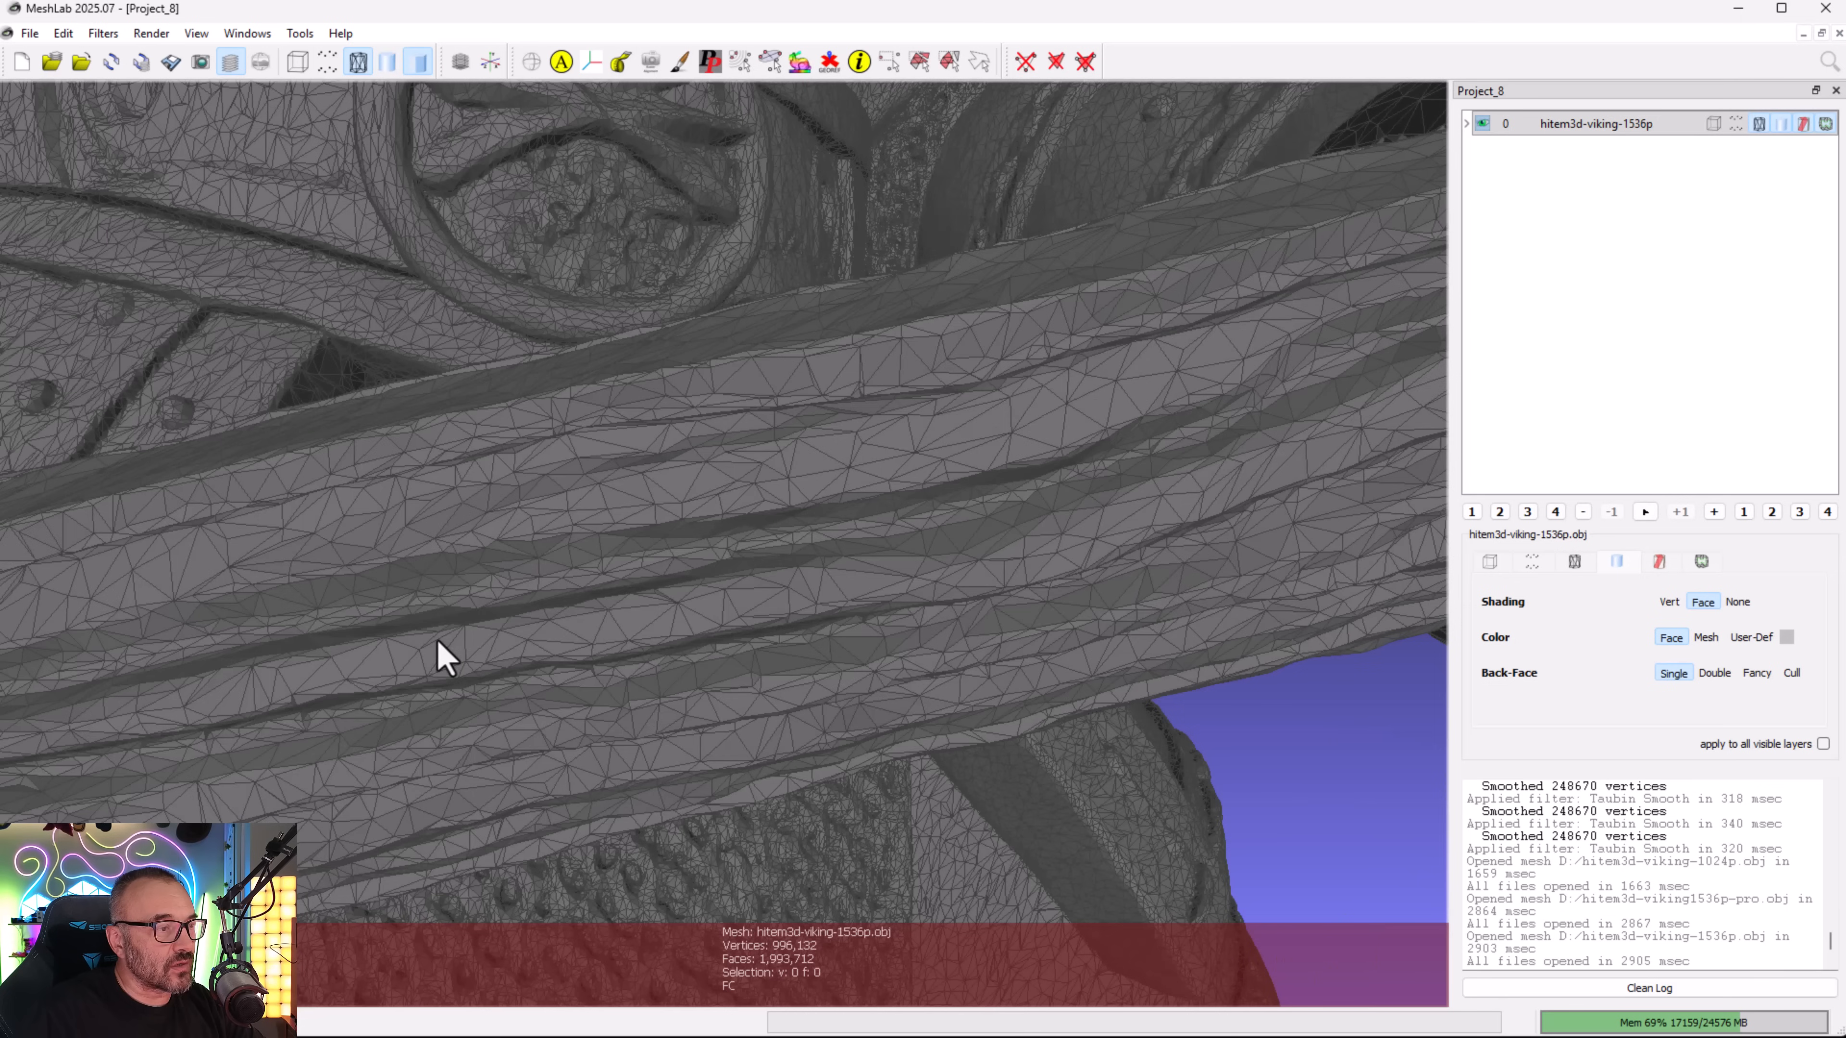
pyautogui.scroll(3, 625, 607)
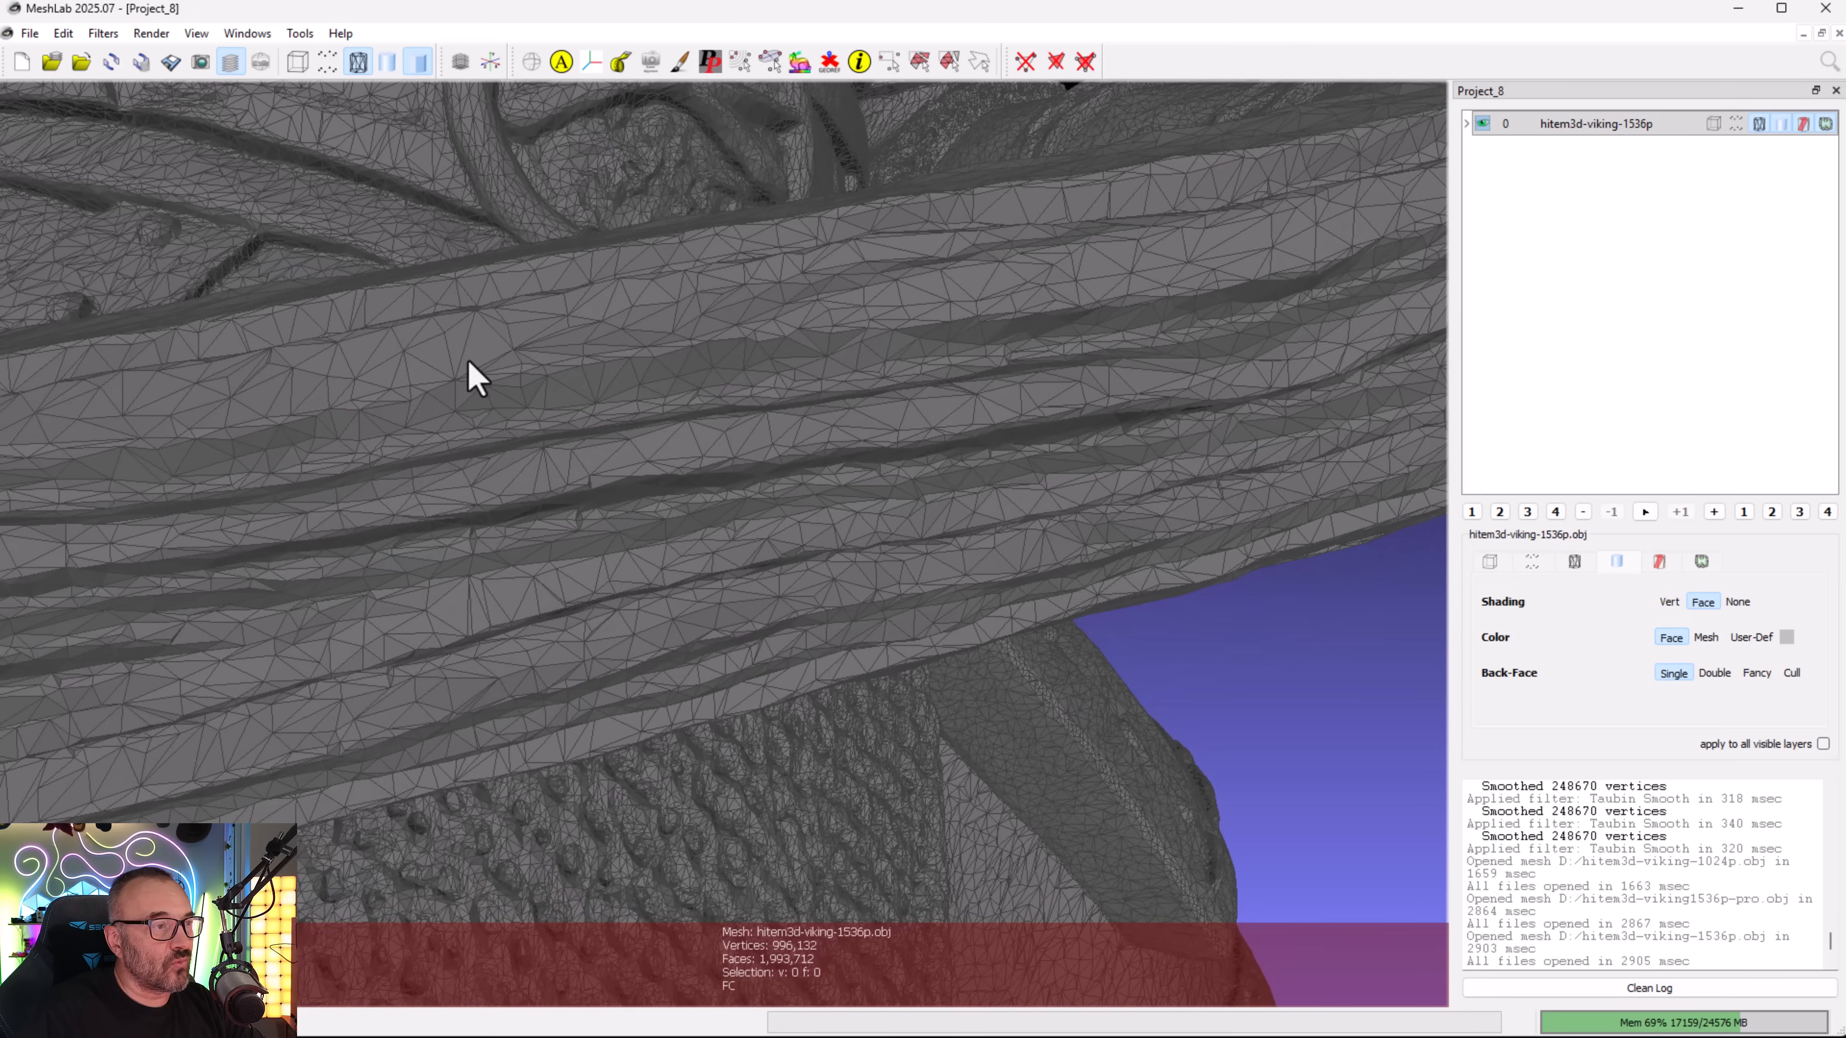
pyautogui.moveTo(791, 547); pyautogui.dragTo(416, 525)
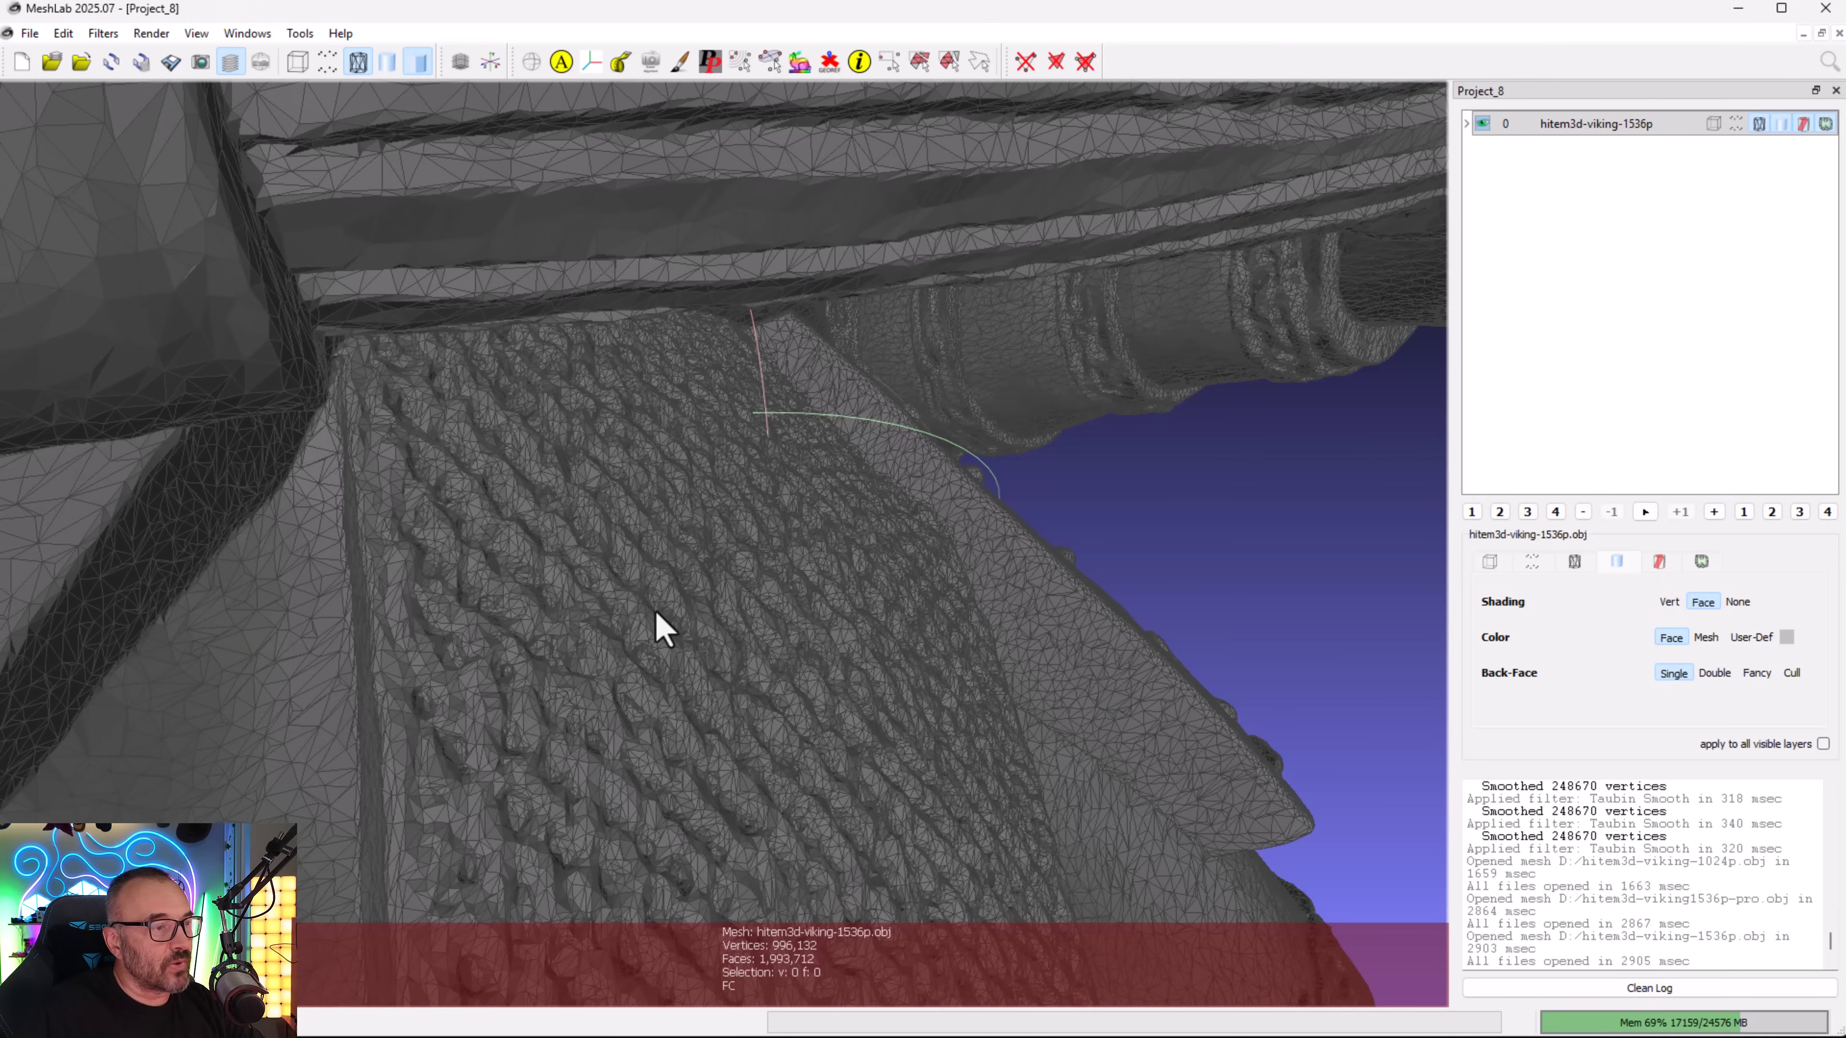
pyautogui.scroll(-6, 659, 632)
# - Review the overall mesh density of the standard 1536p Viking's torso, legs and axe blade
pyautogui.moveTo(659, 631); pyautogui.dragTo(748, 414)
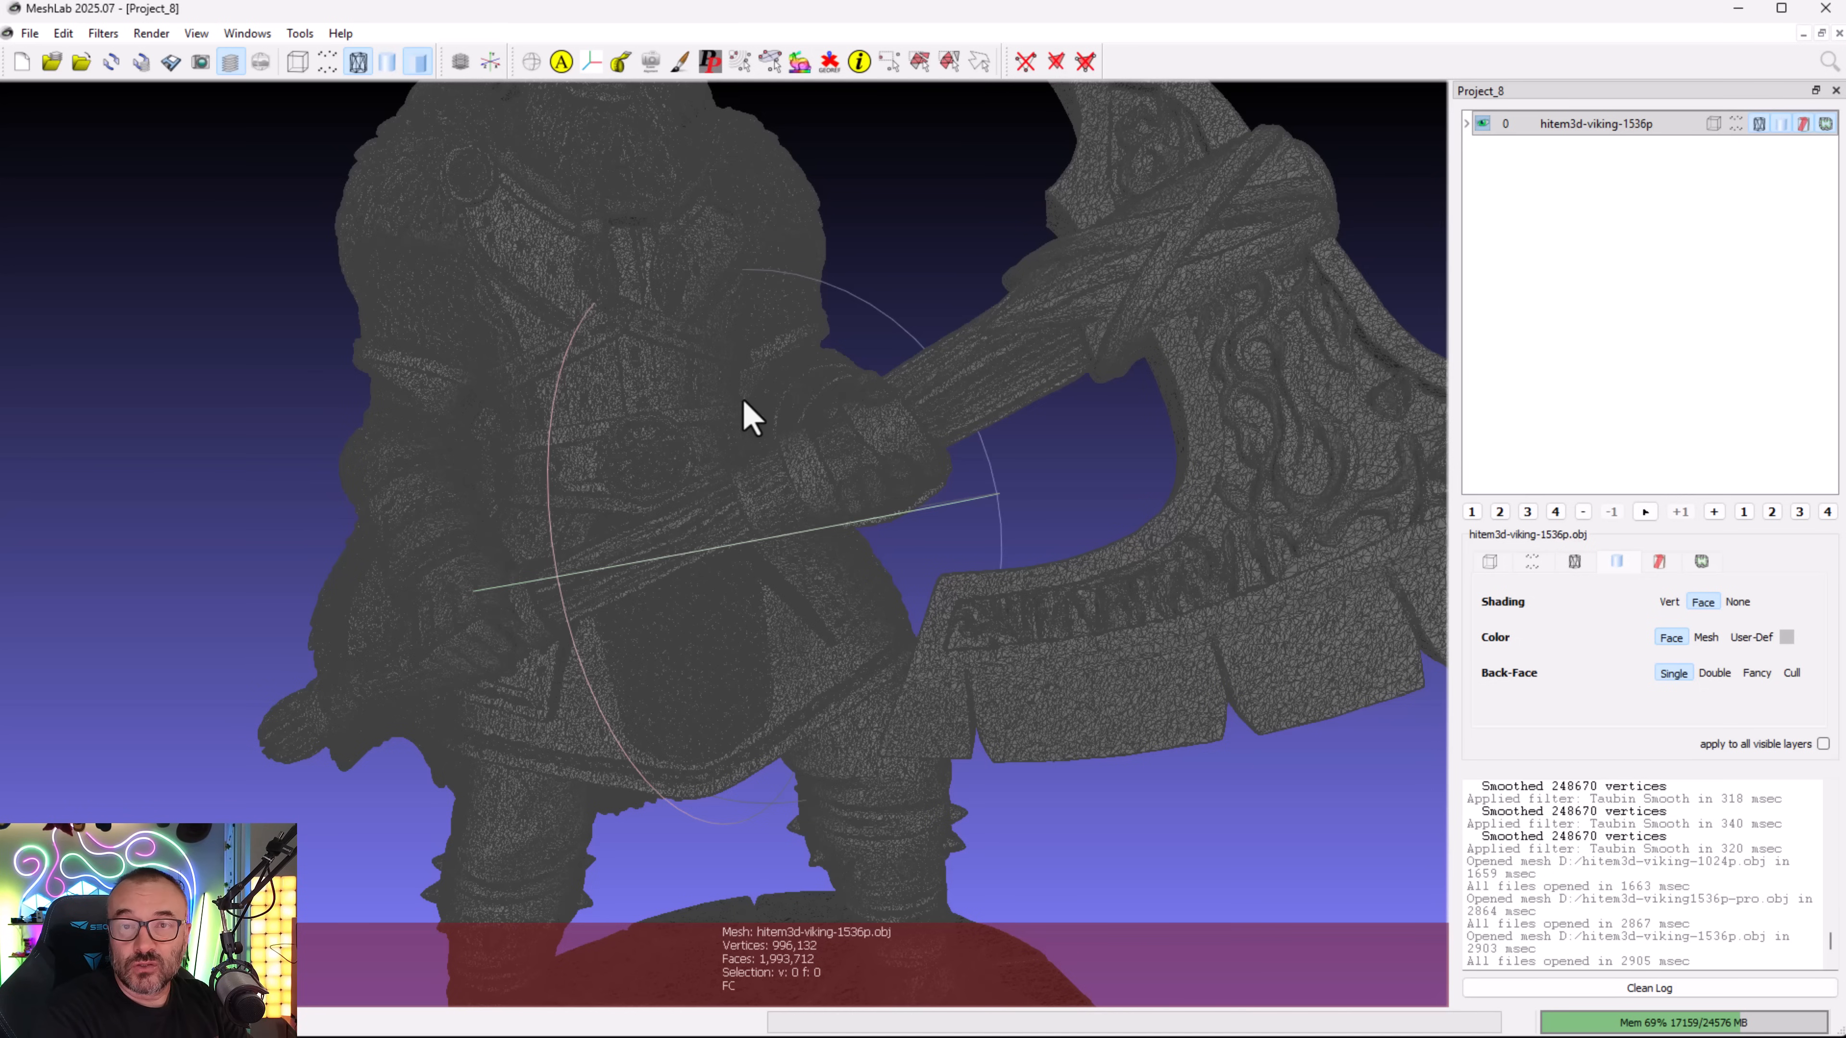
pyautogui.moveTo(748, 414); pyautogui.dragTo(1272, 317)
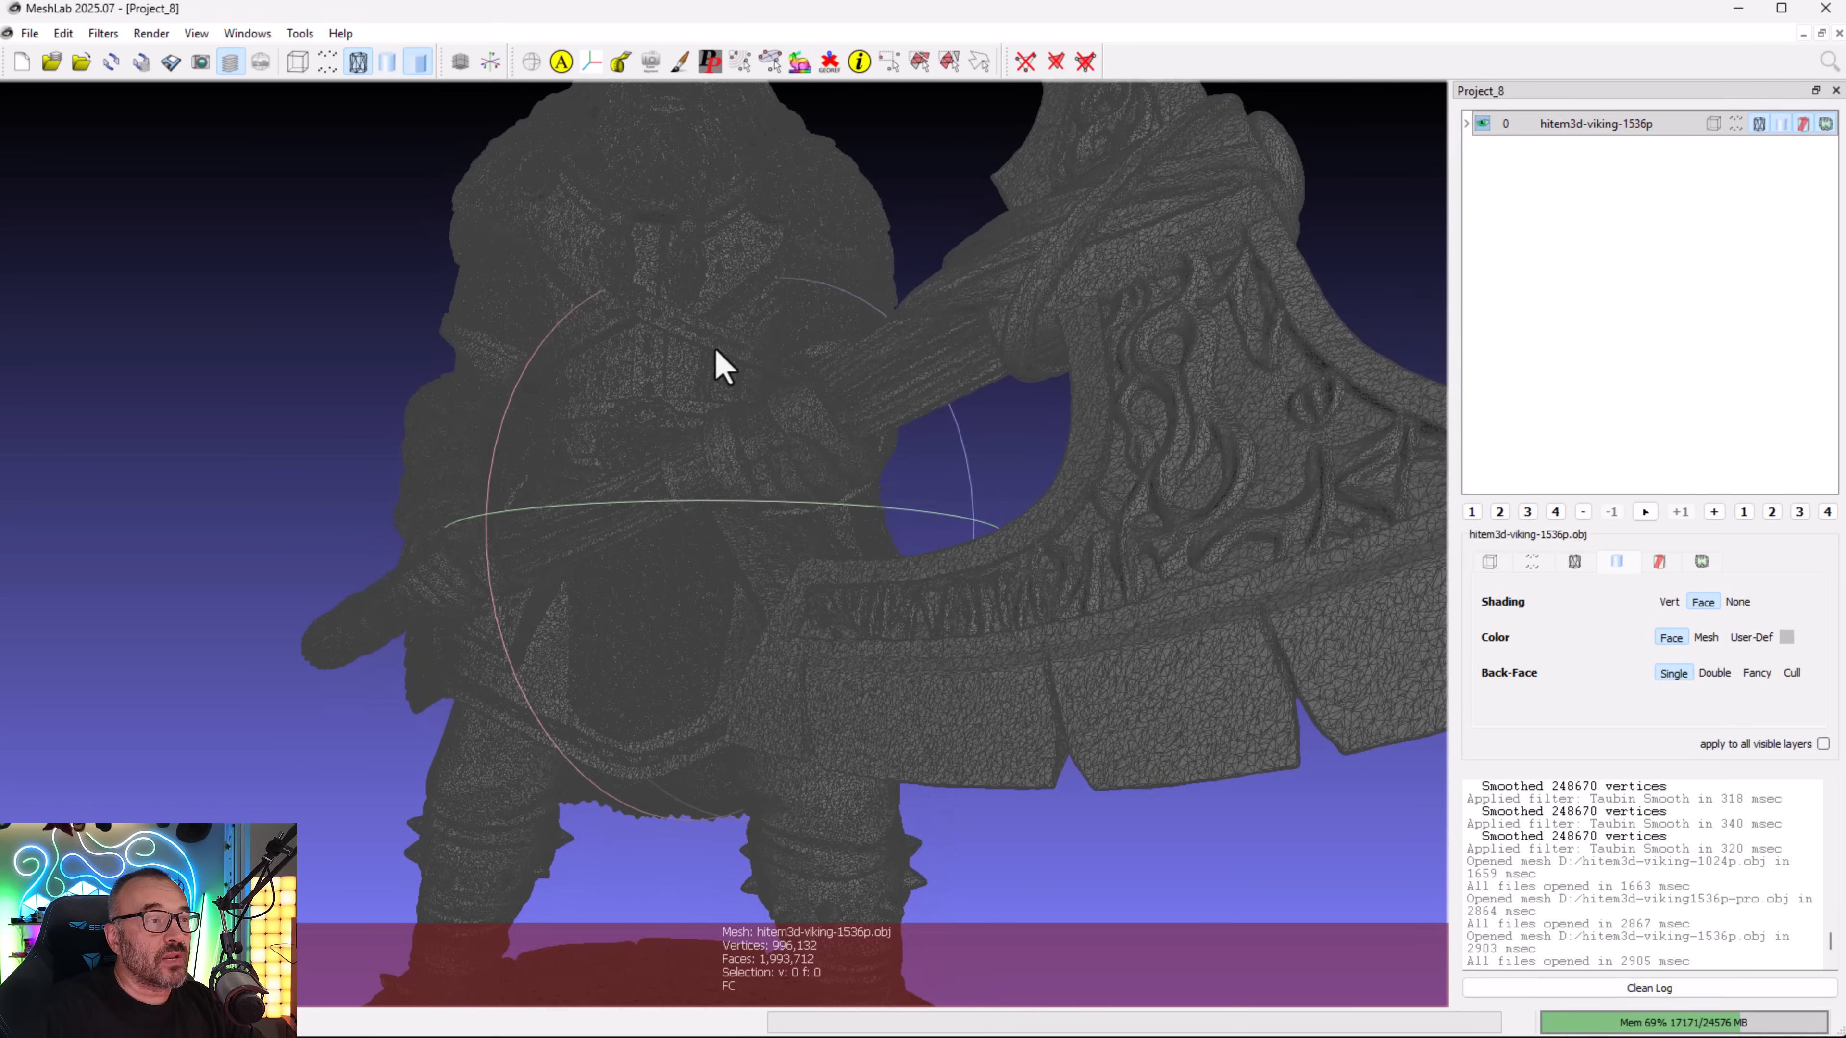
pyautogui.scroll(-3, 718, 352)
pyautogui.scroll(7, 718, 352)
pyautogui.scroll(-1, 718, 352)
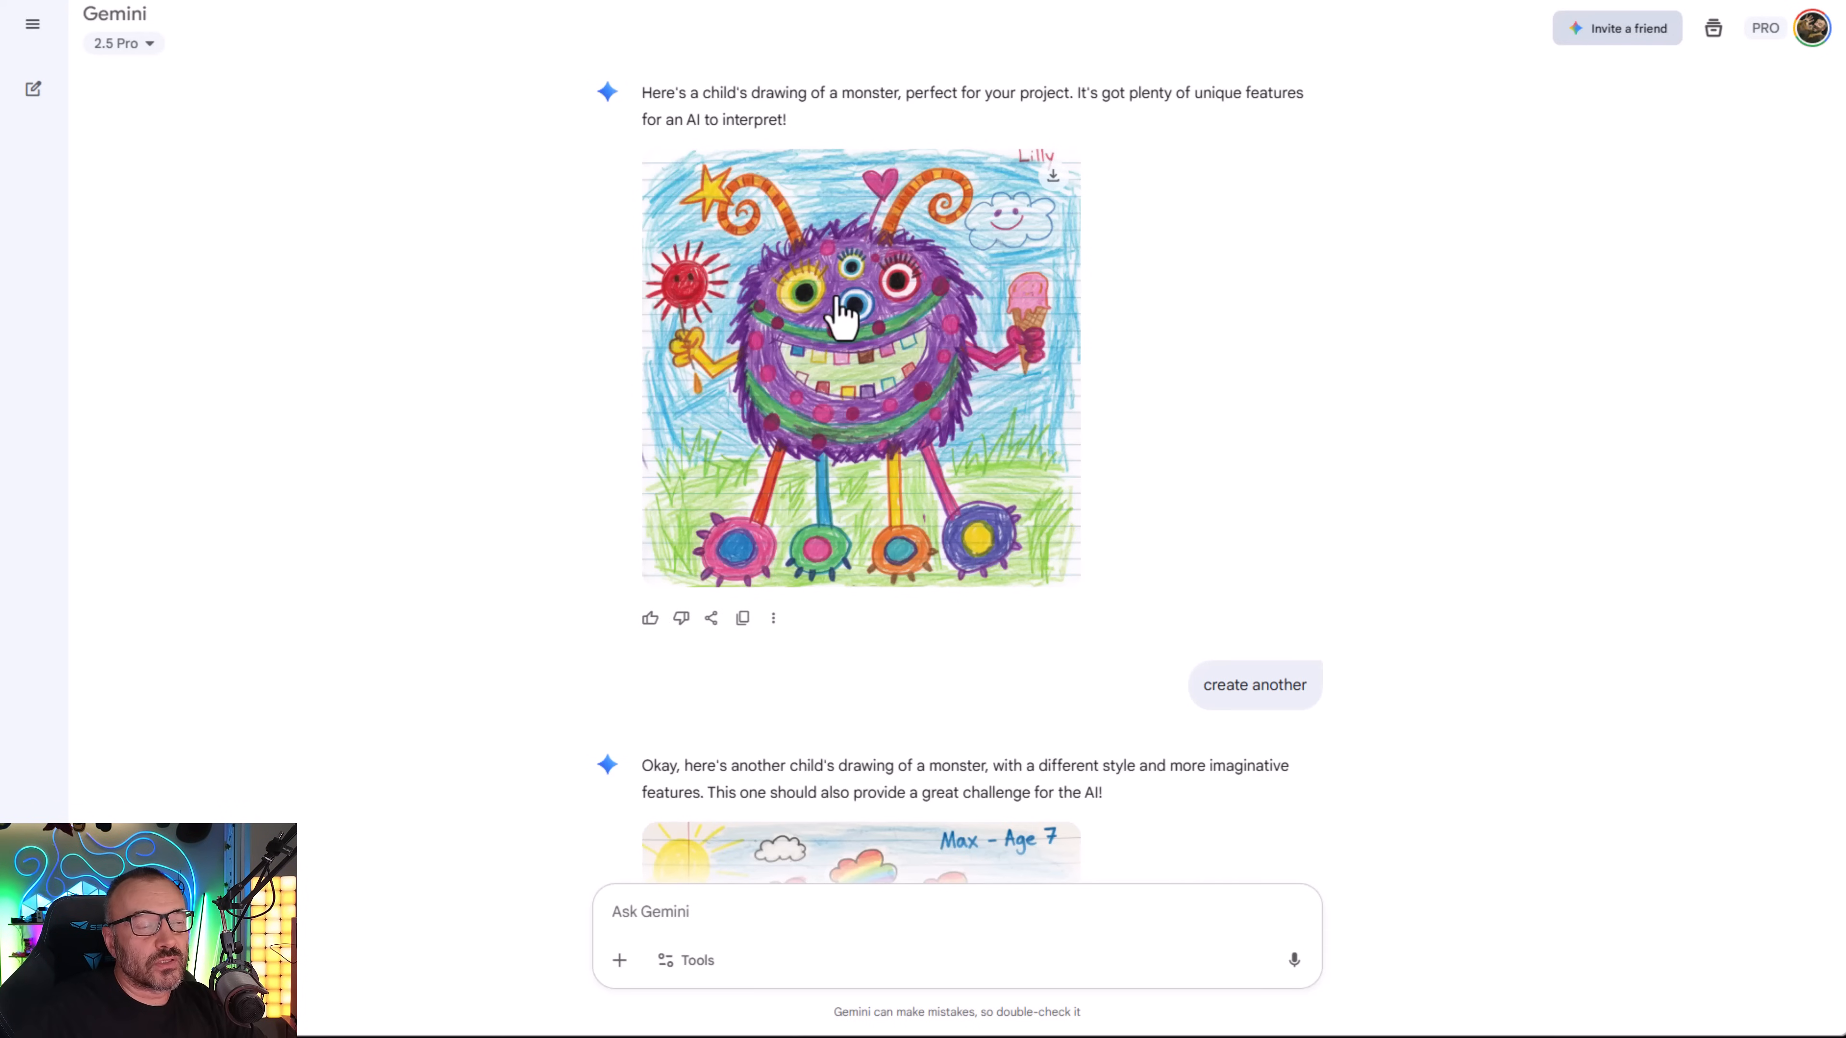
# - Review the purple furry monster and blue winged monster drawings in the Gemini chat
pyautogui.scroll(-4, 1094, 299)
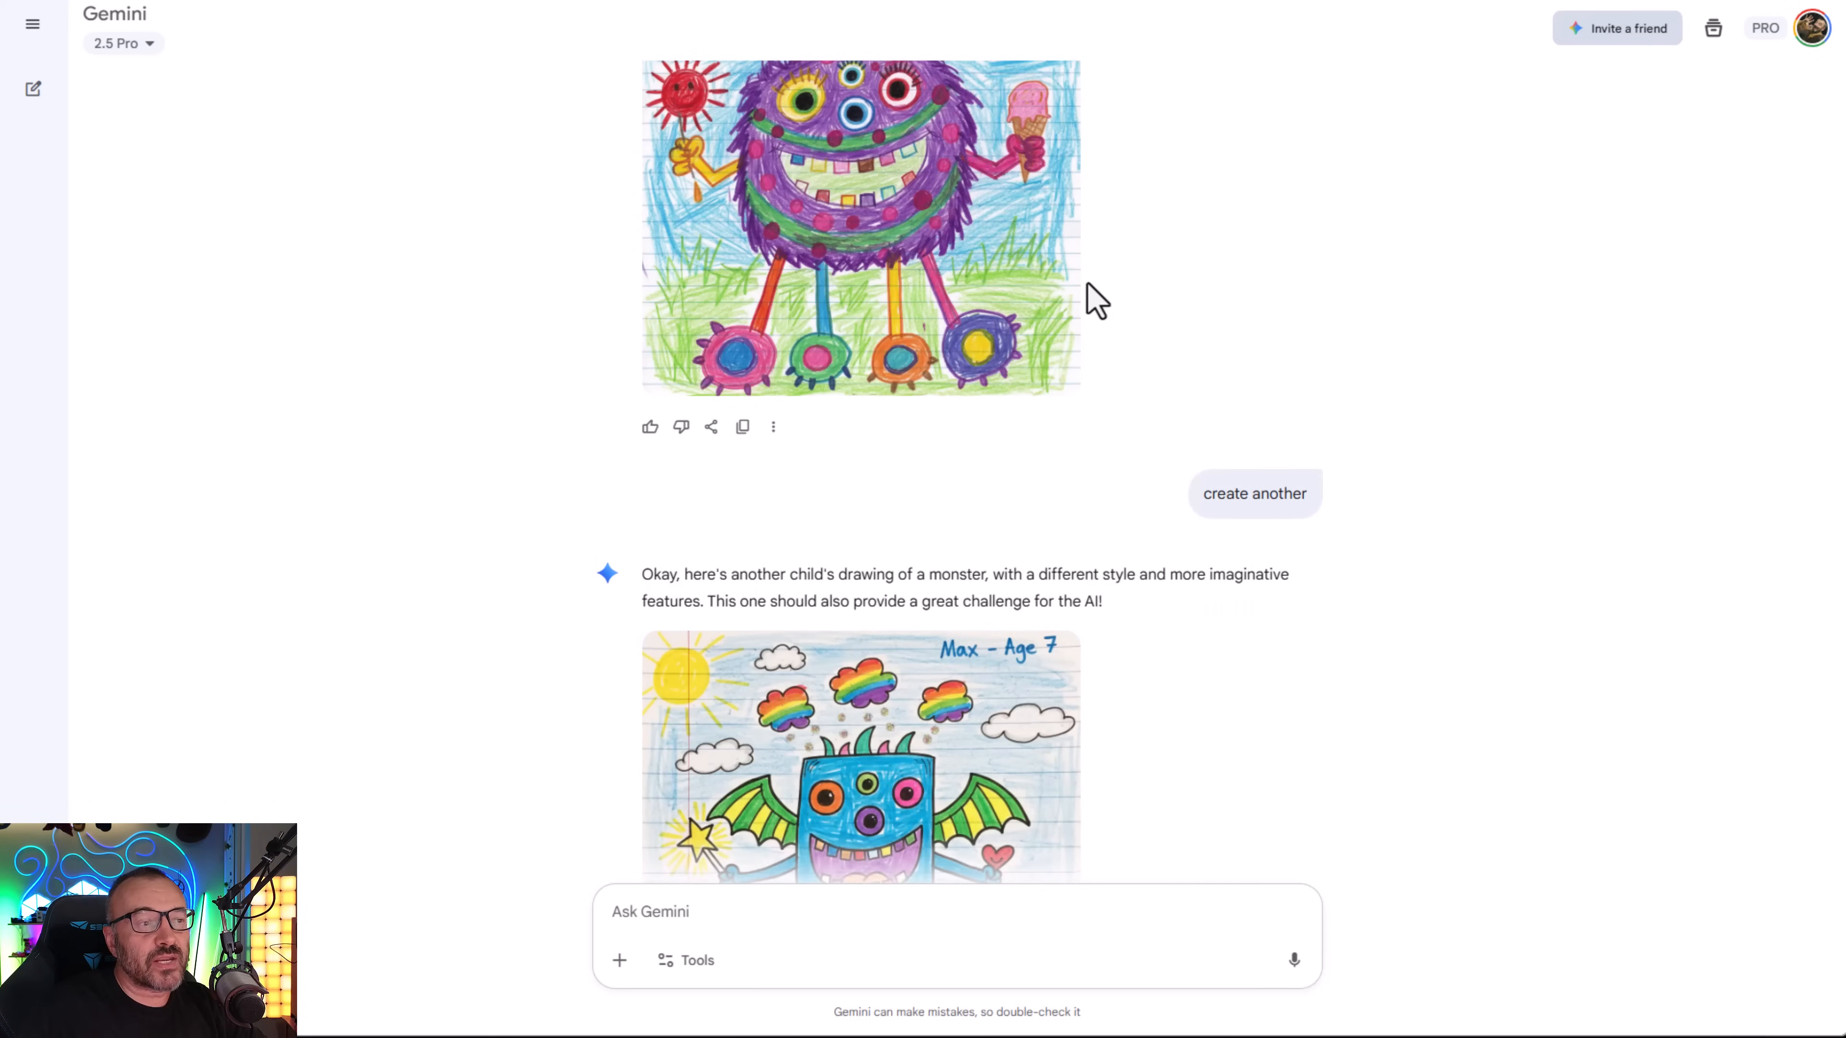
pyautogui.scroll(-4, 1094, 298)
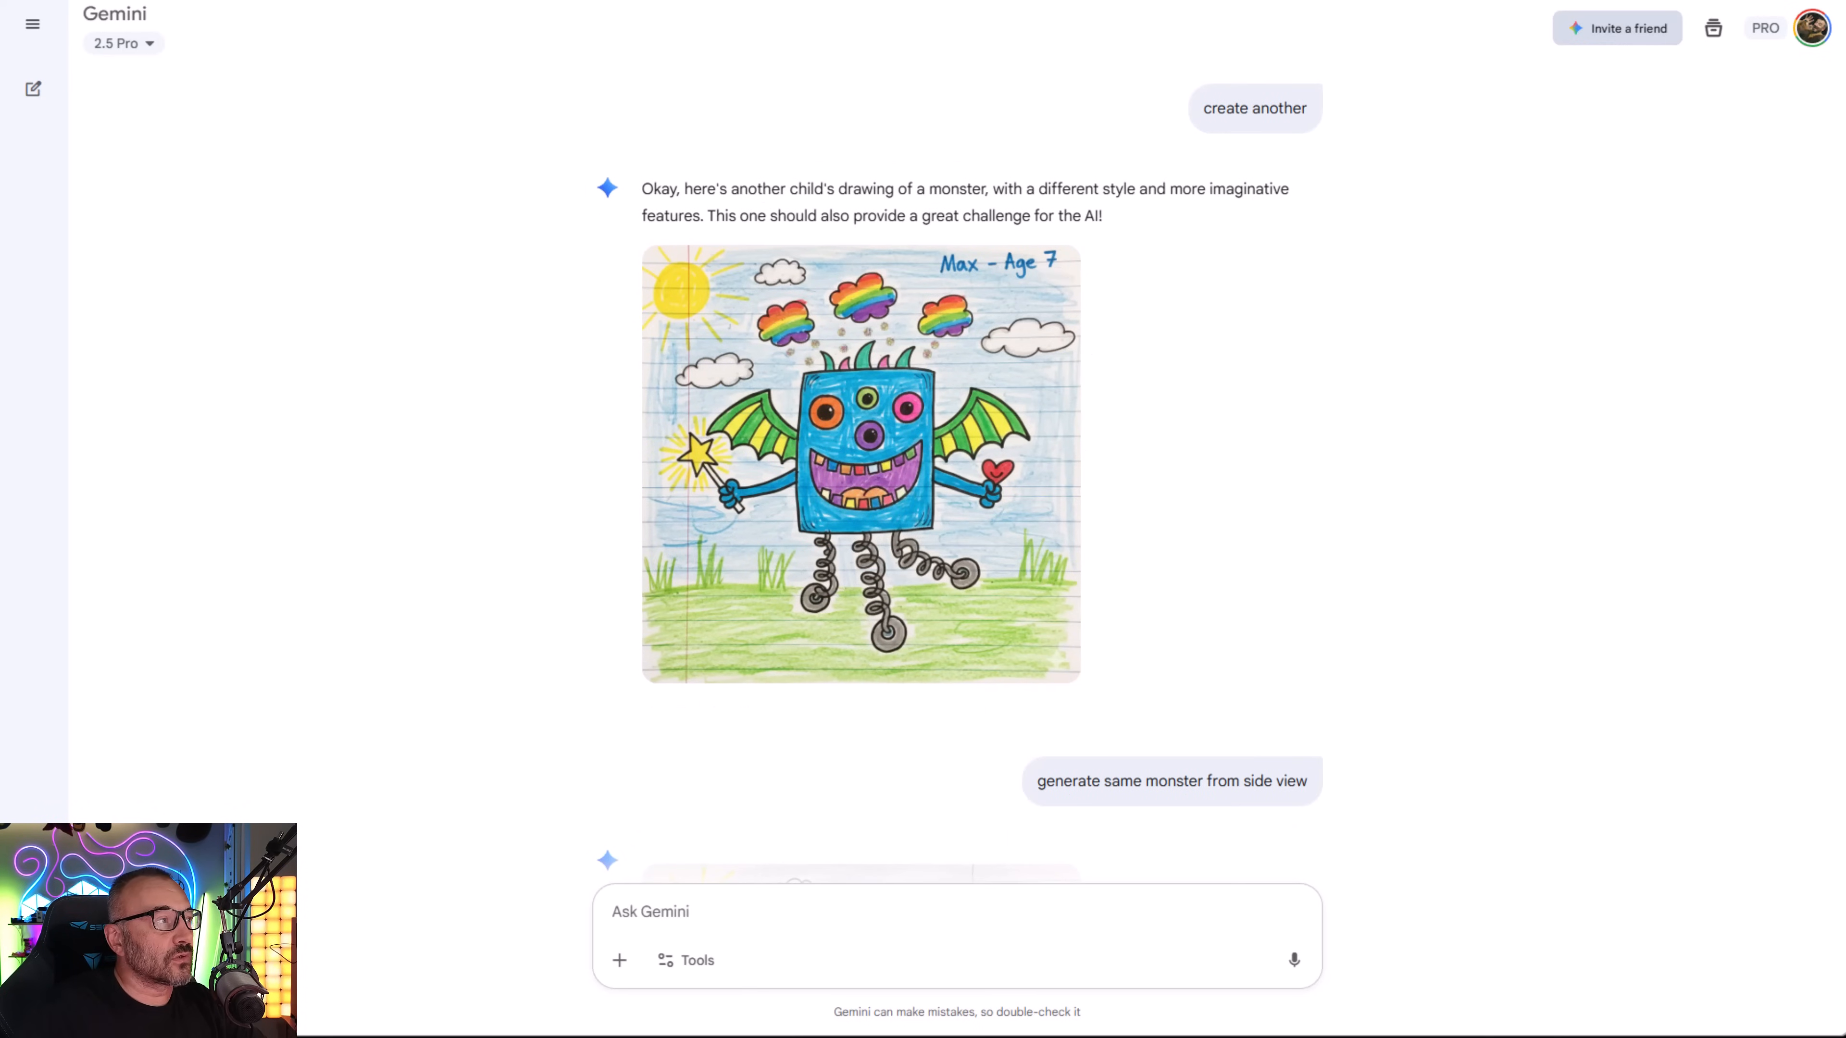
# - Switch to Hitem3D, open the blue winged monster's multi-view model from the 2025-10-09 history, and compare it with the single-image version from several angles
pyautogui.click(76, 1)
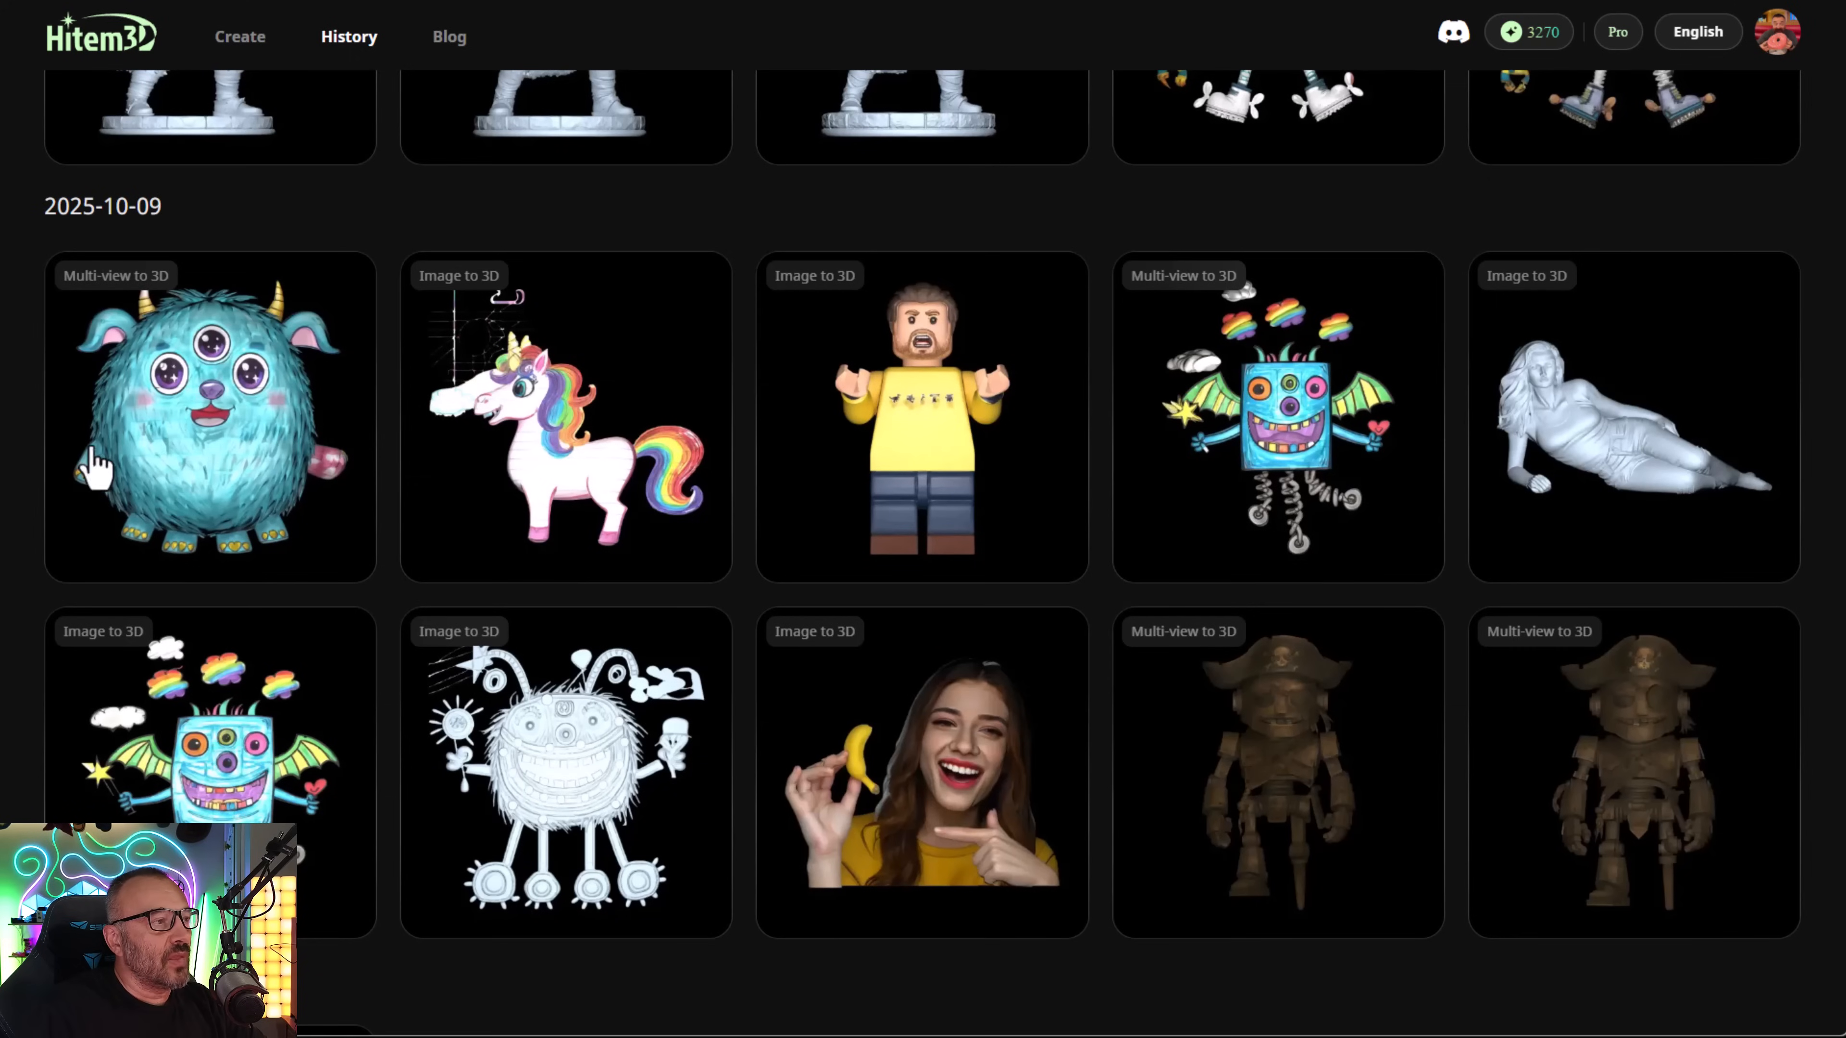
pyautogui.click(1315, 462)
pyautogui.moveTo(1129, 548); pyautogui.dragTo(1266, 537)
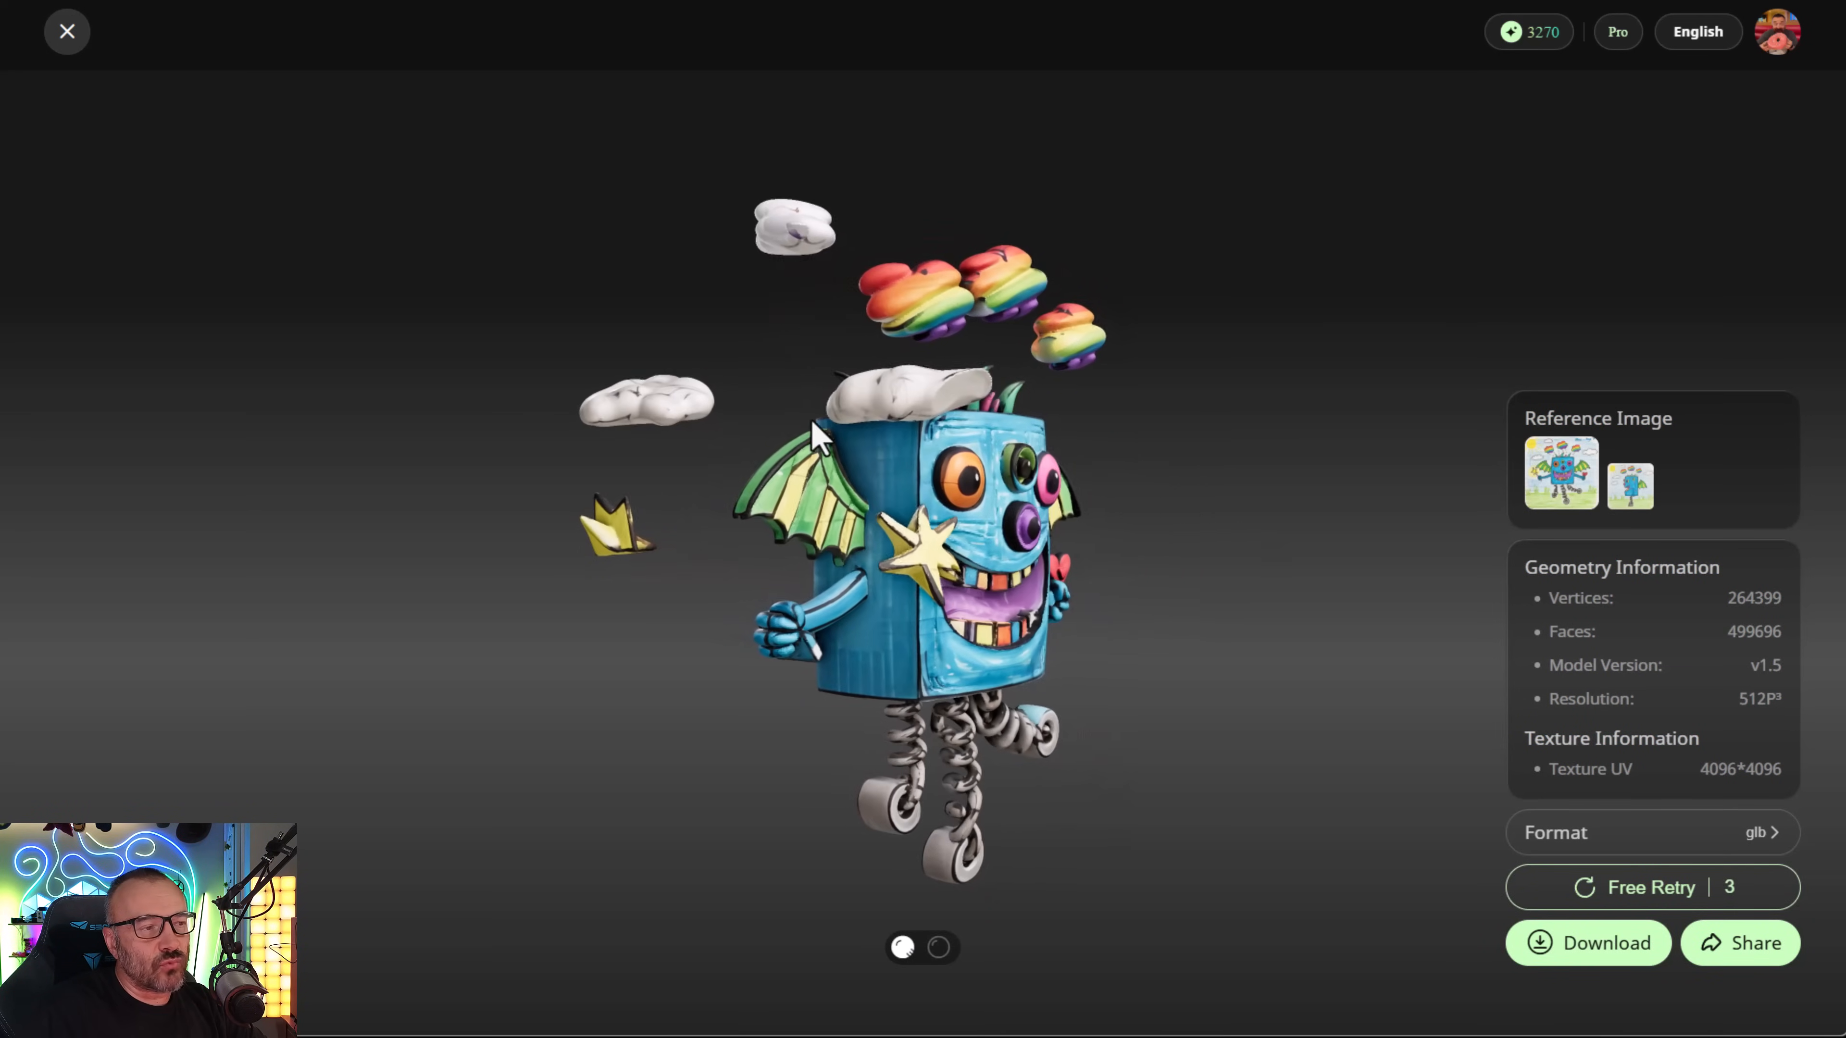
pyautogui.moveTo(1138, 507); pyautogui.dragTo(1136, 455)
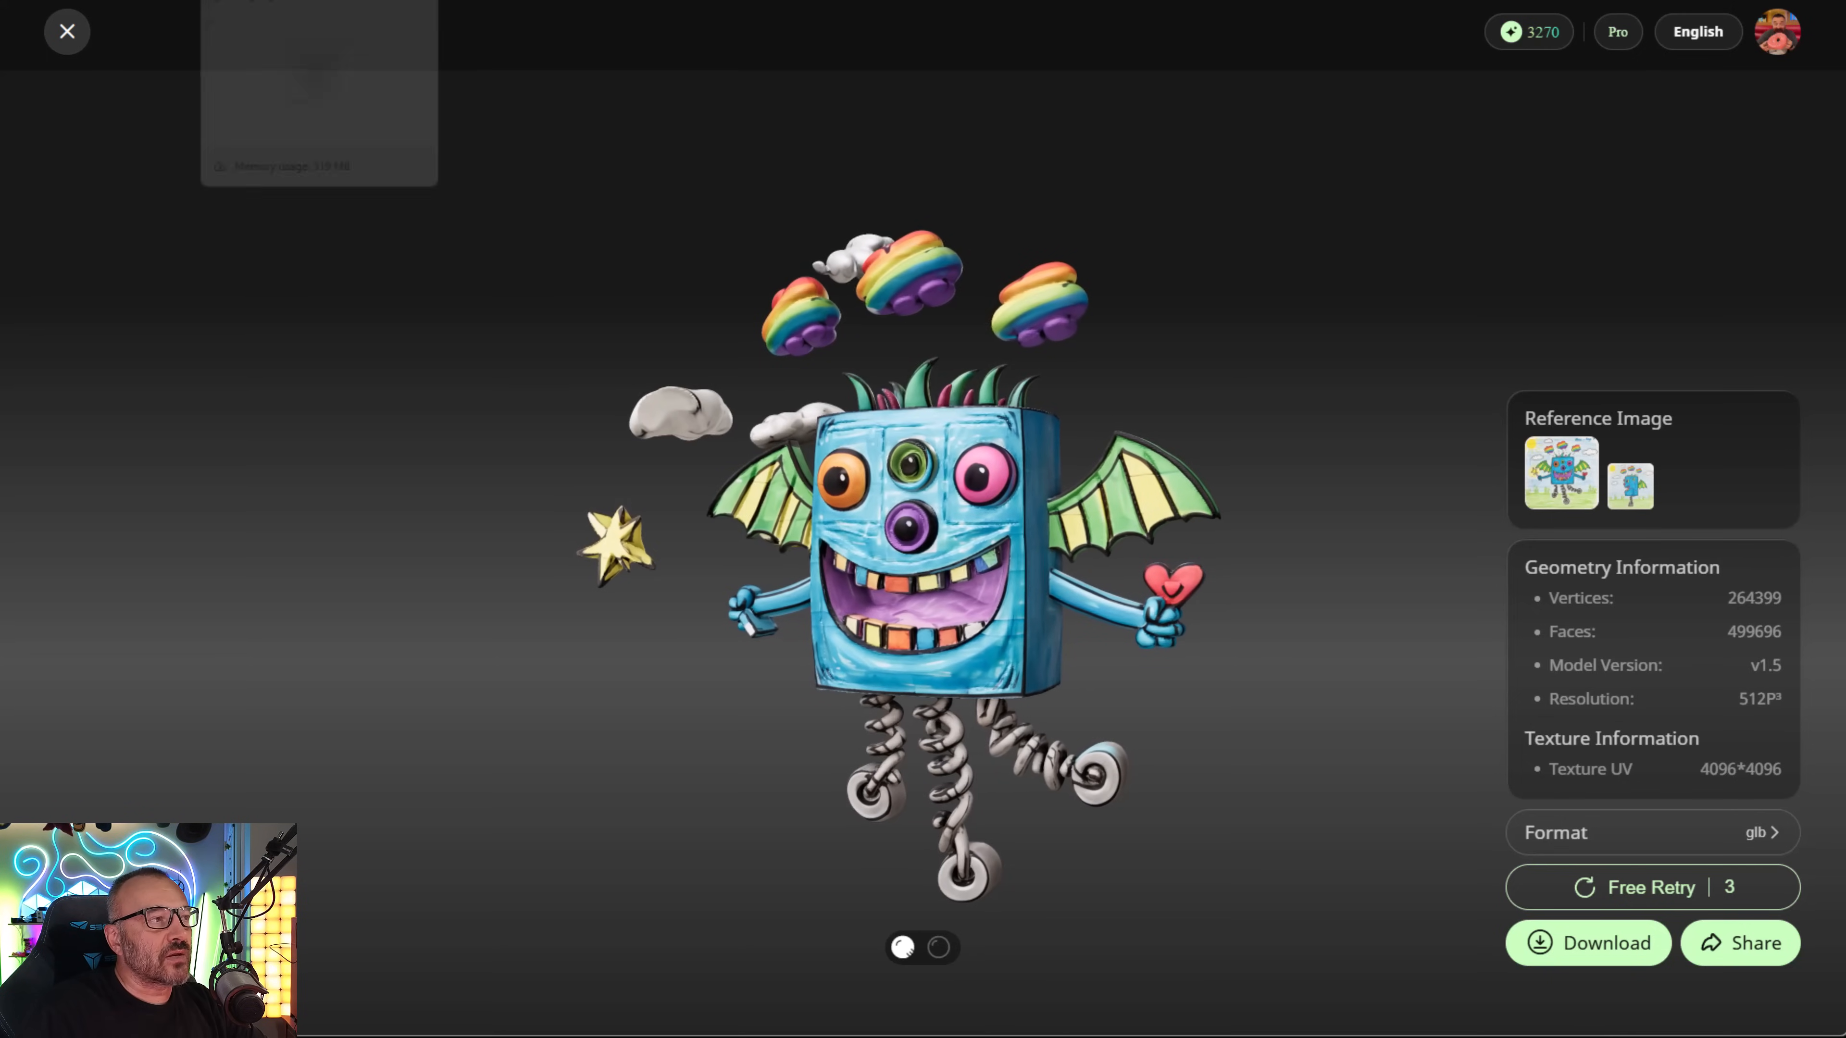
pyautogui.click(291, 0)
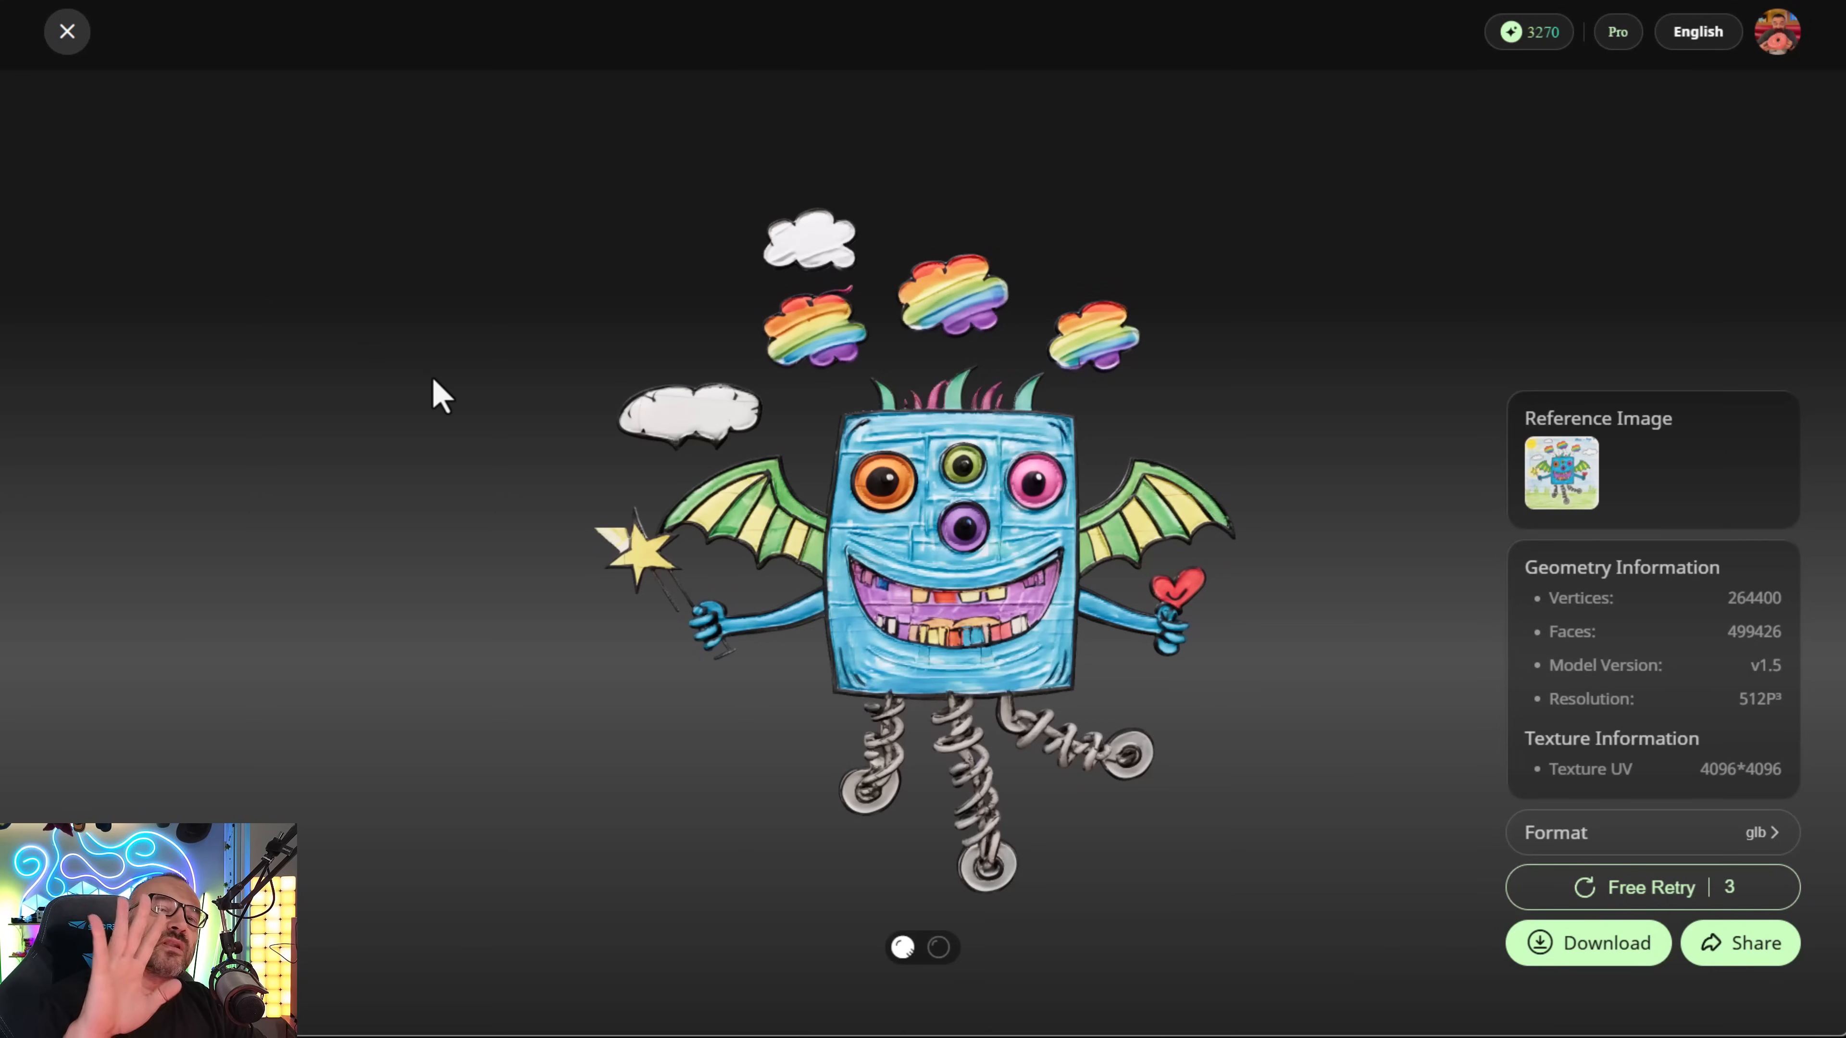
pyautogui.moveTo(844, 643); pyautogui.dragTo(964, 603)
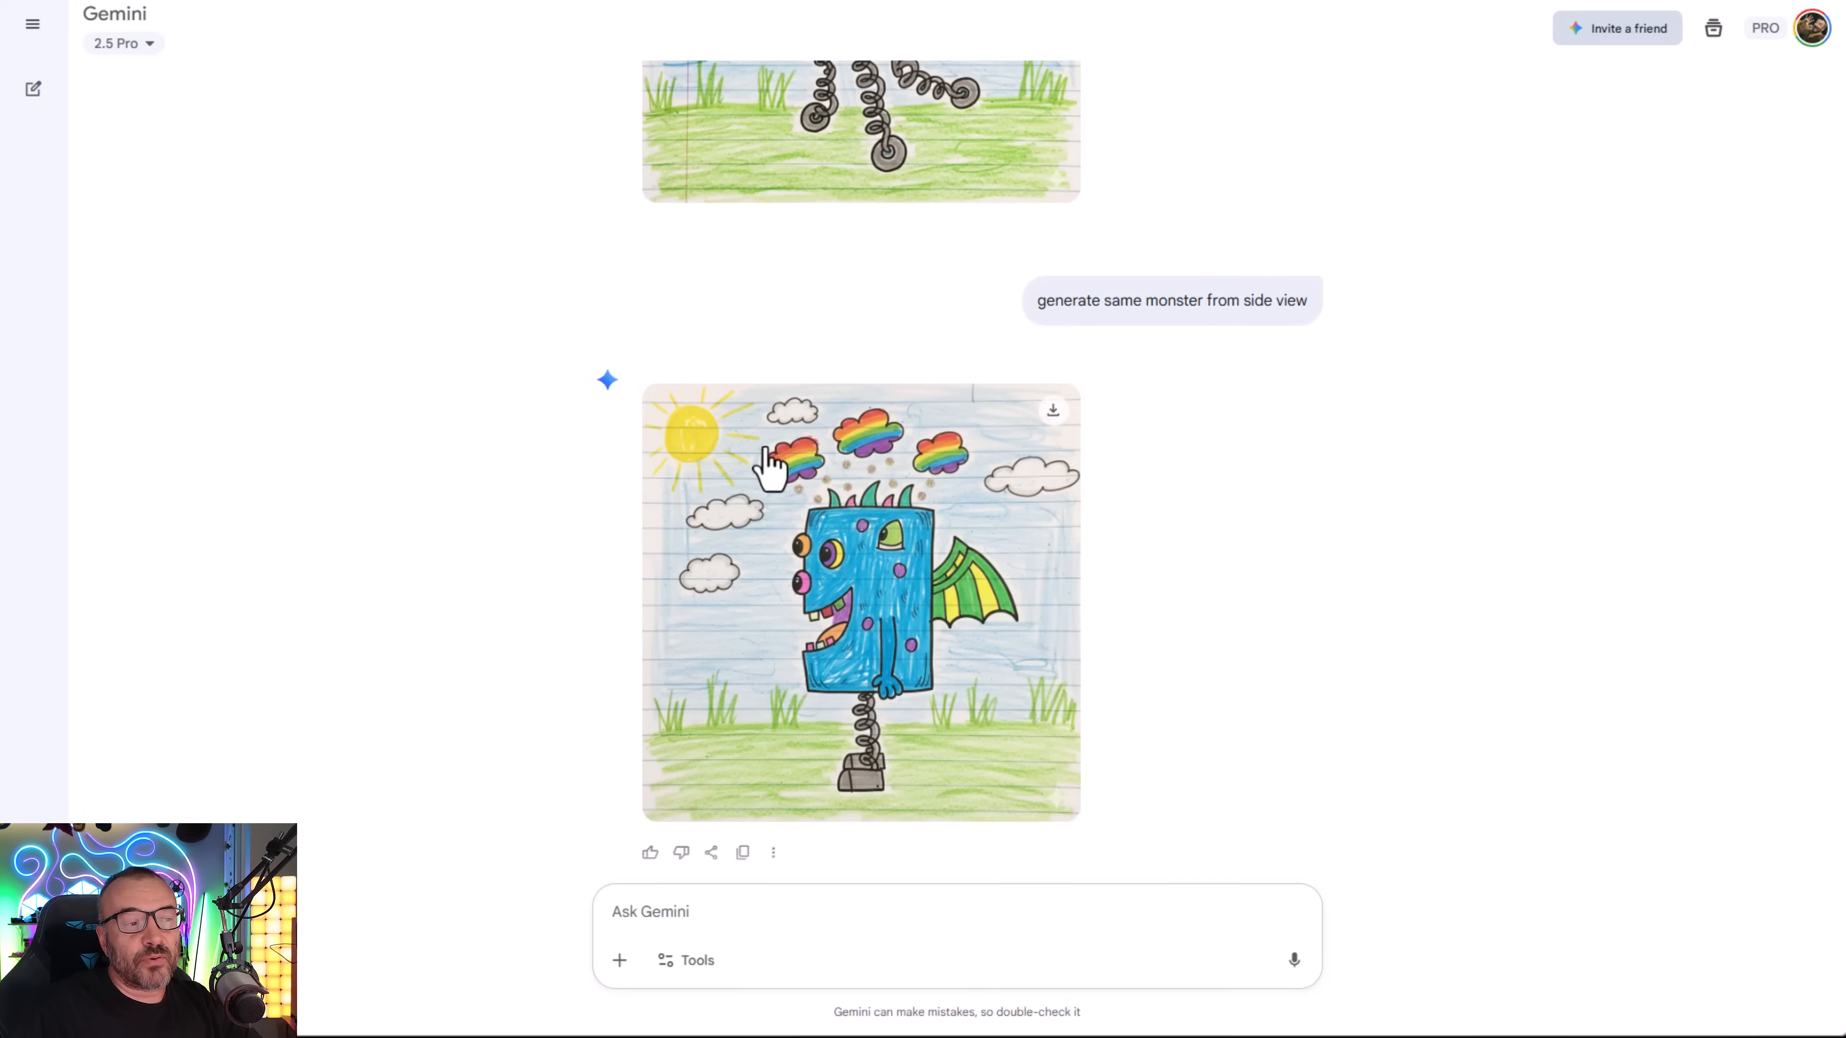
# - Switch to Gemini and review the winged monster's front and side views, the fluffy unicorns and the cute horned monster
pyautogui.scroll(3, 1154, 622)
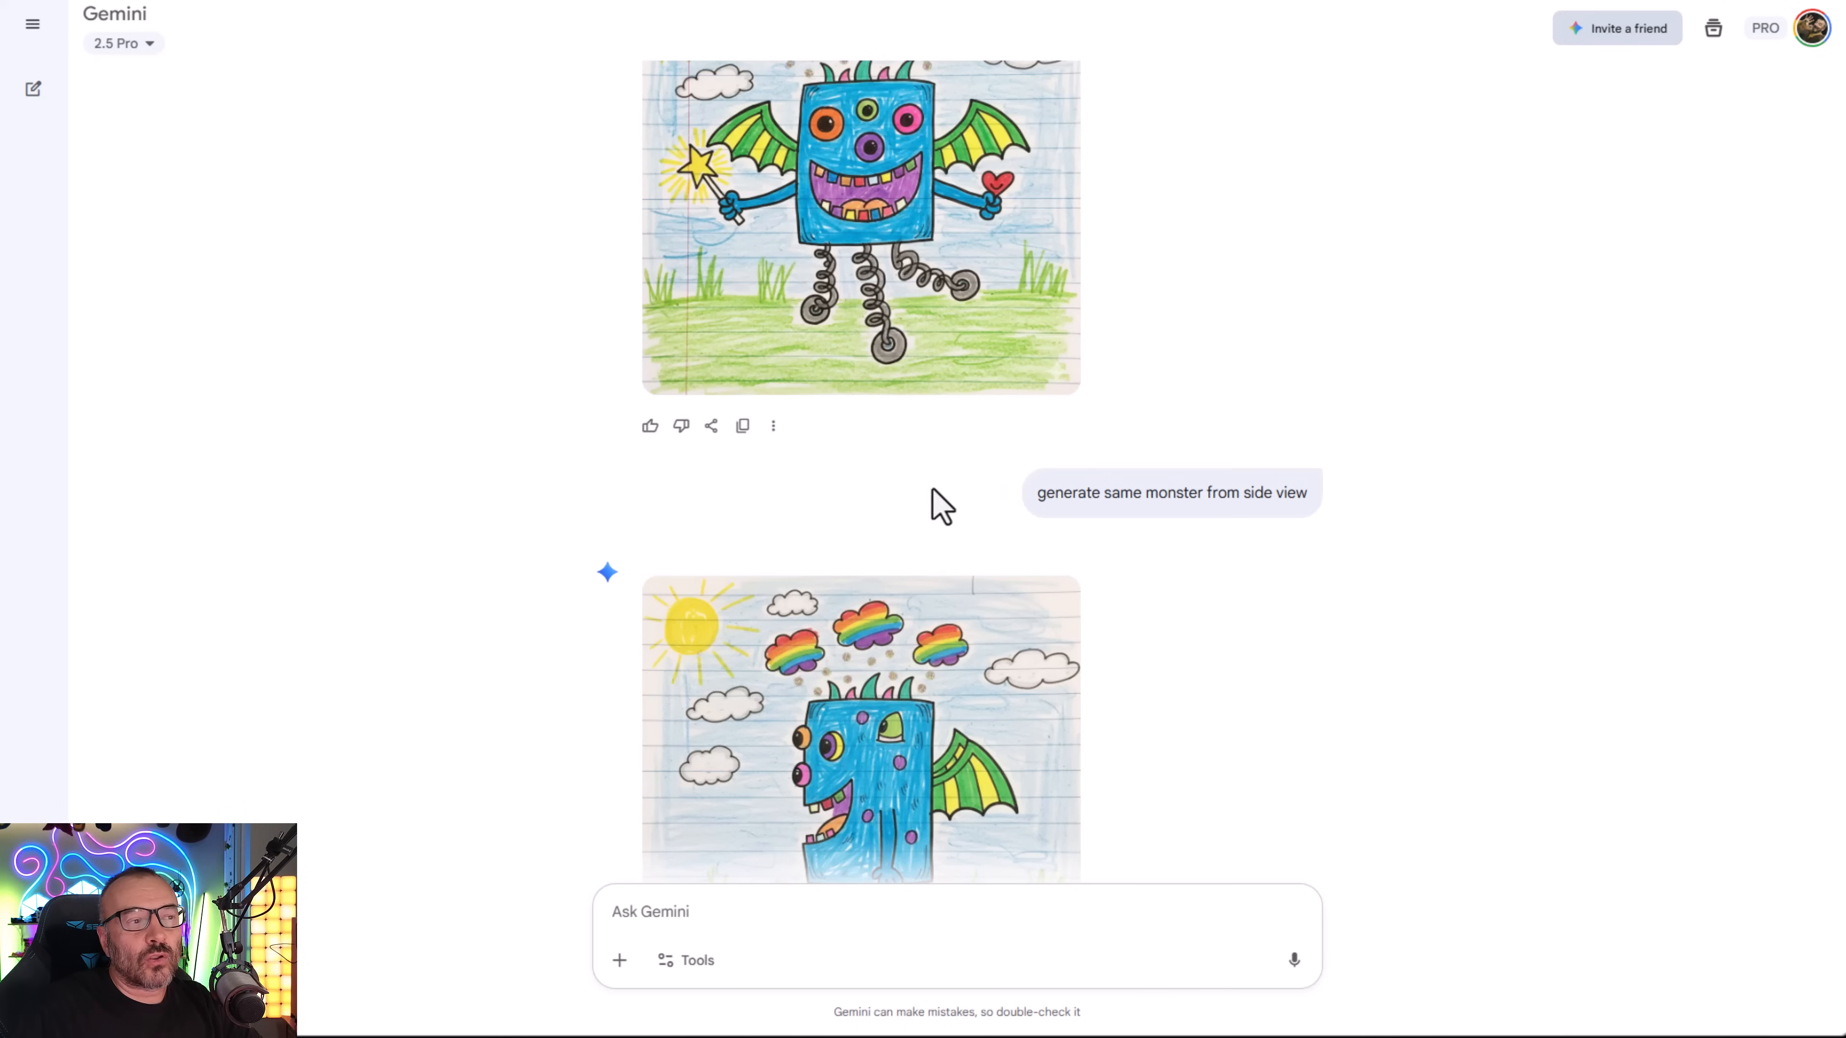
pyautogui.scroll(-3, 1148, 718)
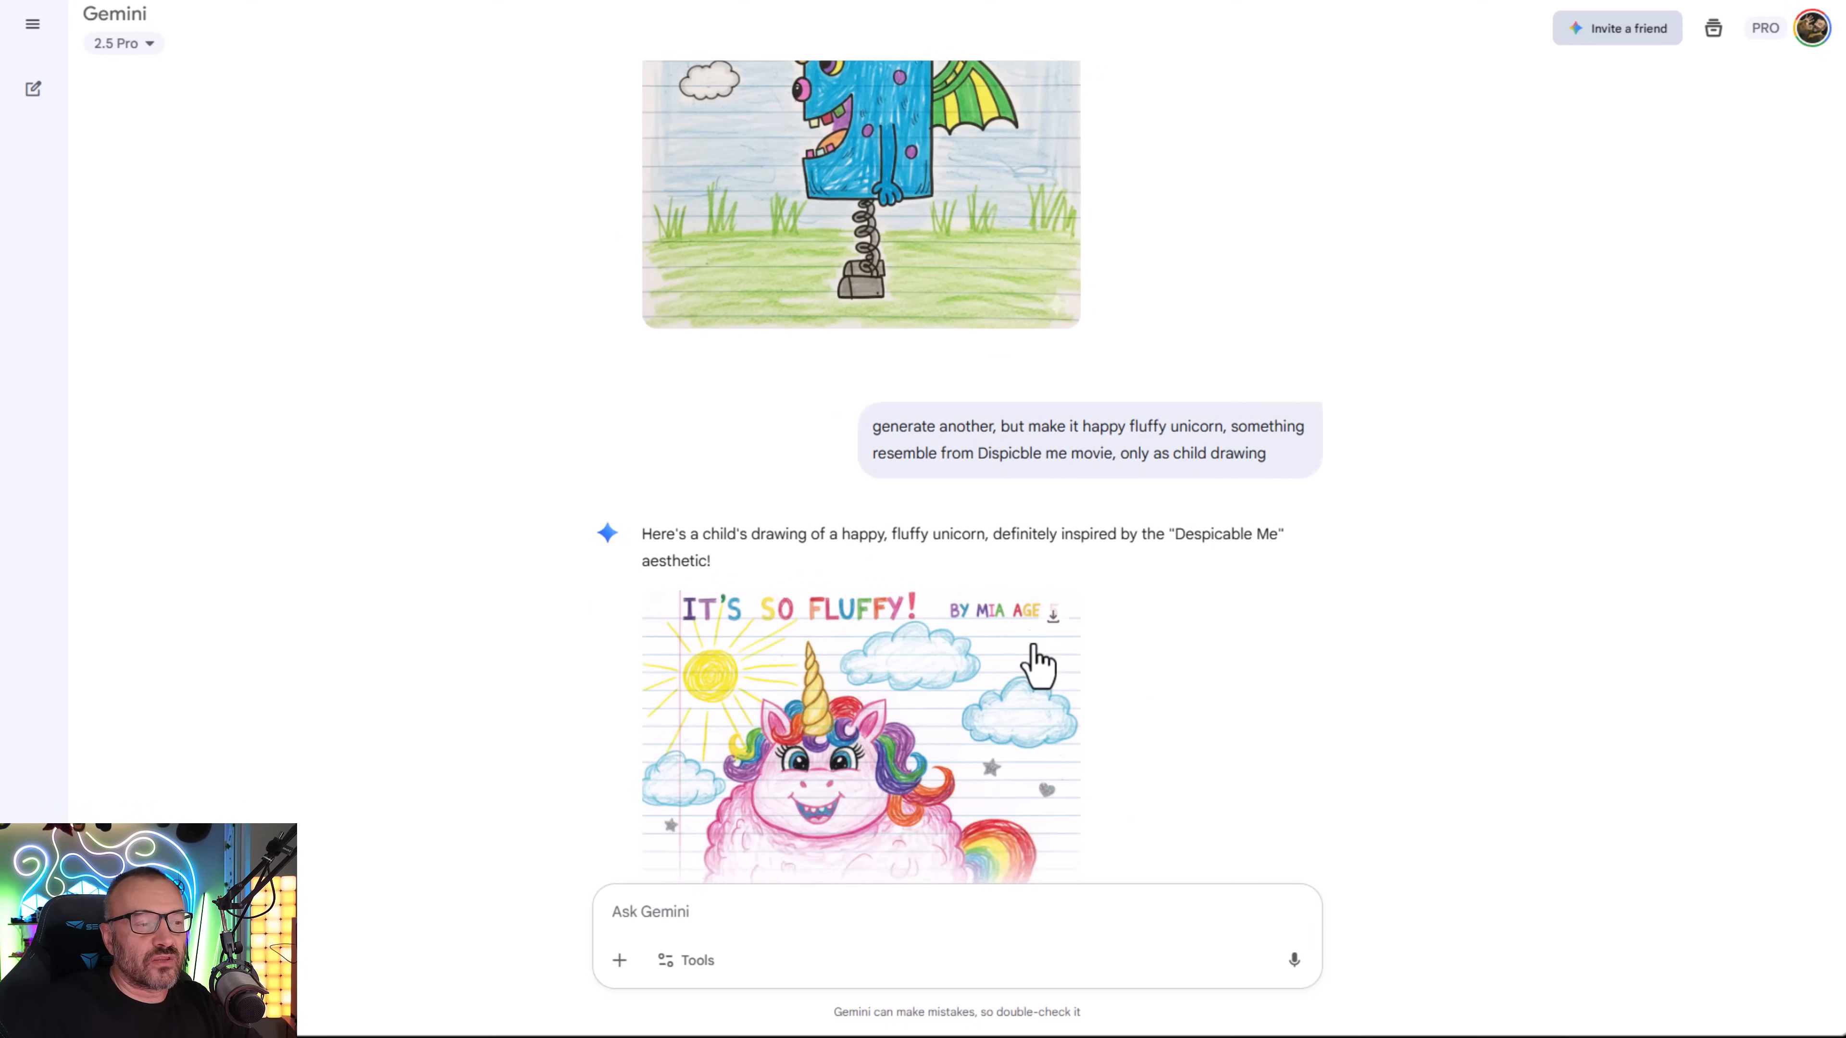
pyautogui.scroll(-3, 1038, 660)
pyautogui.scroll(-14, 937, 640)
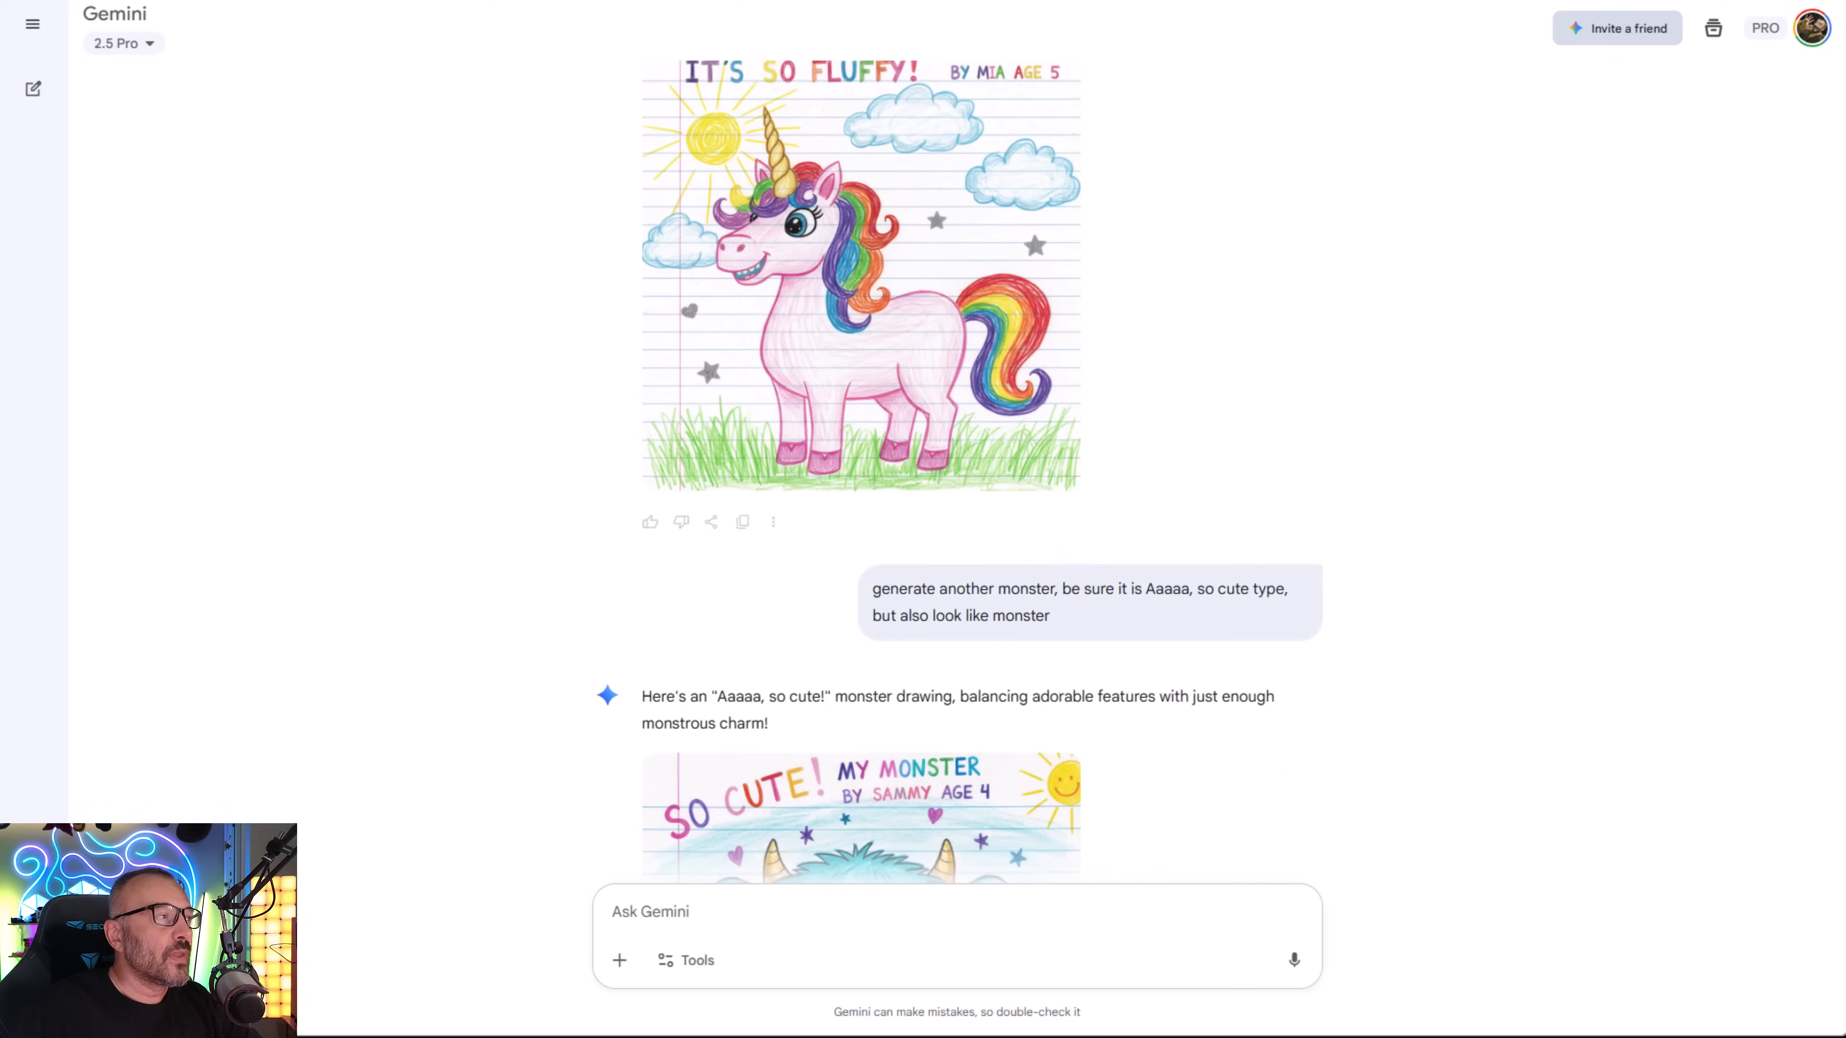
pyautogui.scroll(-5, 1141, 462)
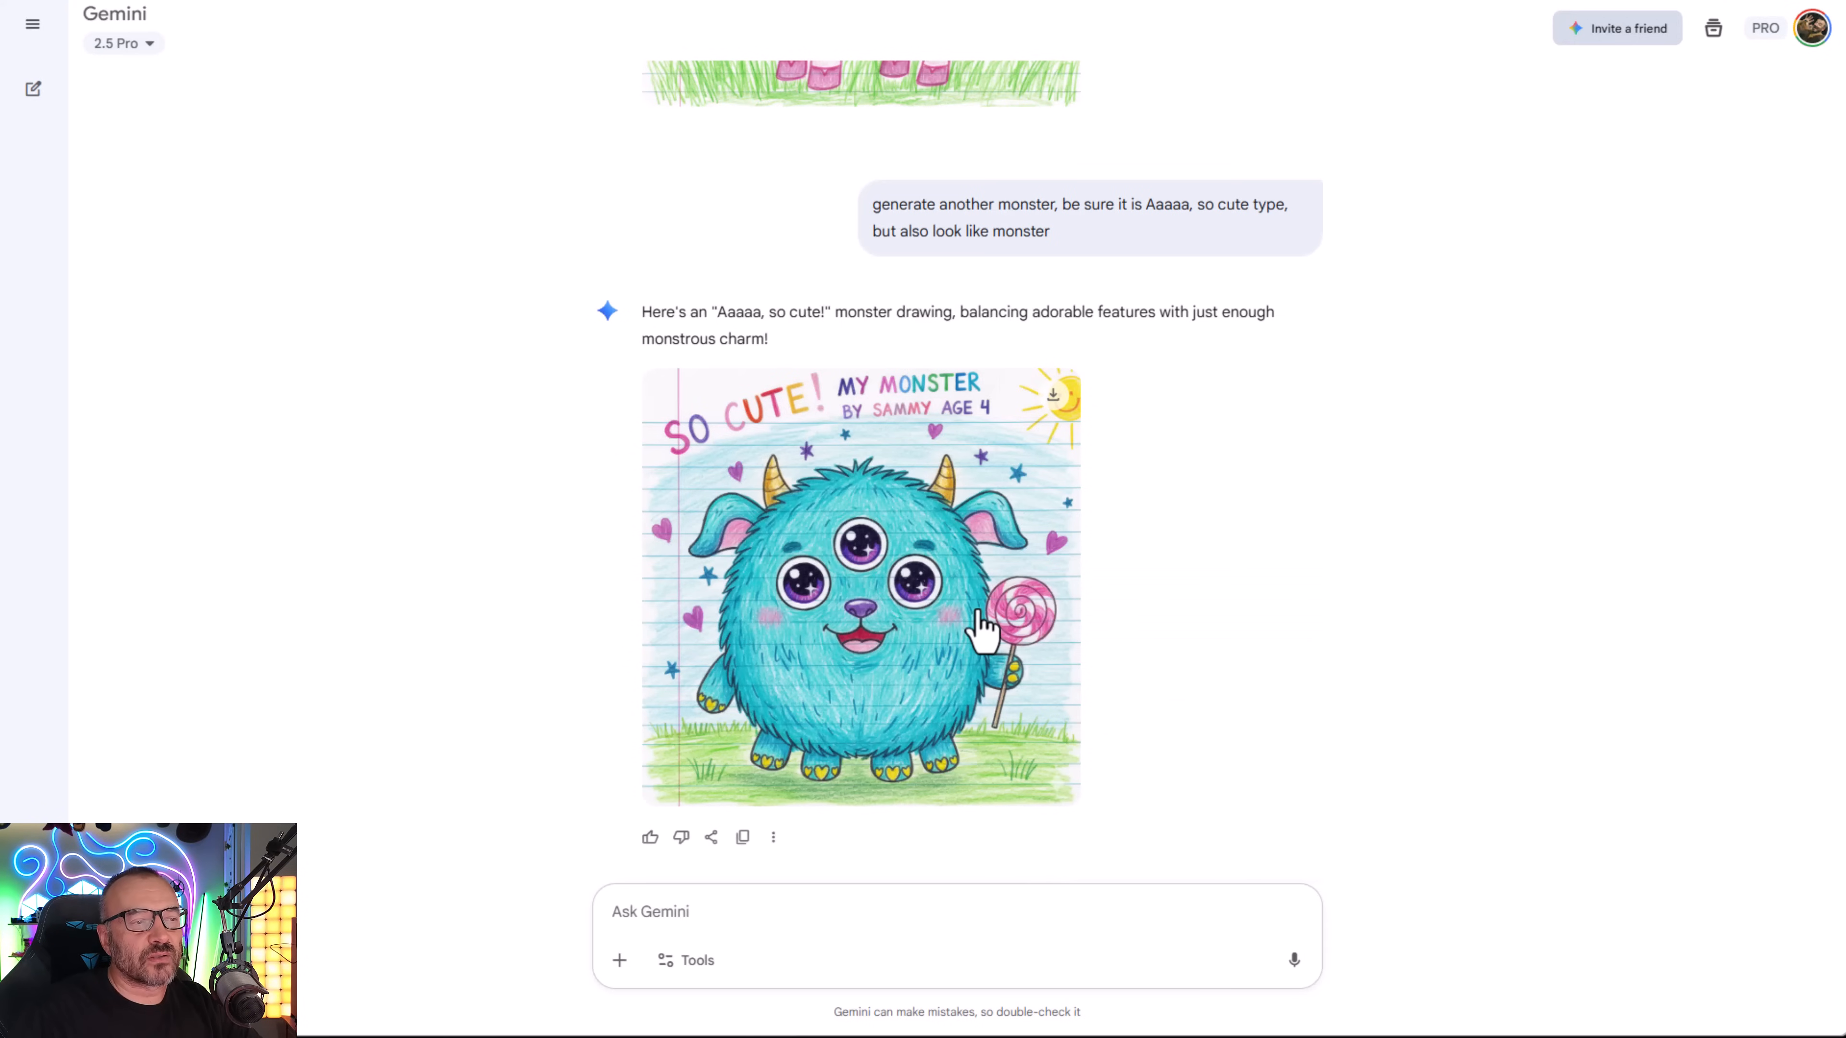
pyautogui.scroll(-2, 977, 593)
pyautogui.scroll(-7, 978, 592)
pyautogui.scroll(-6, 1096, 486)
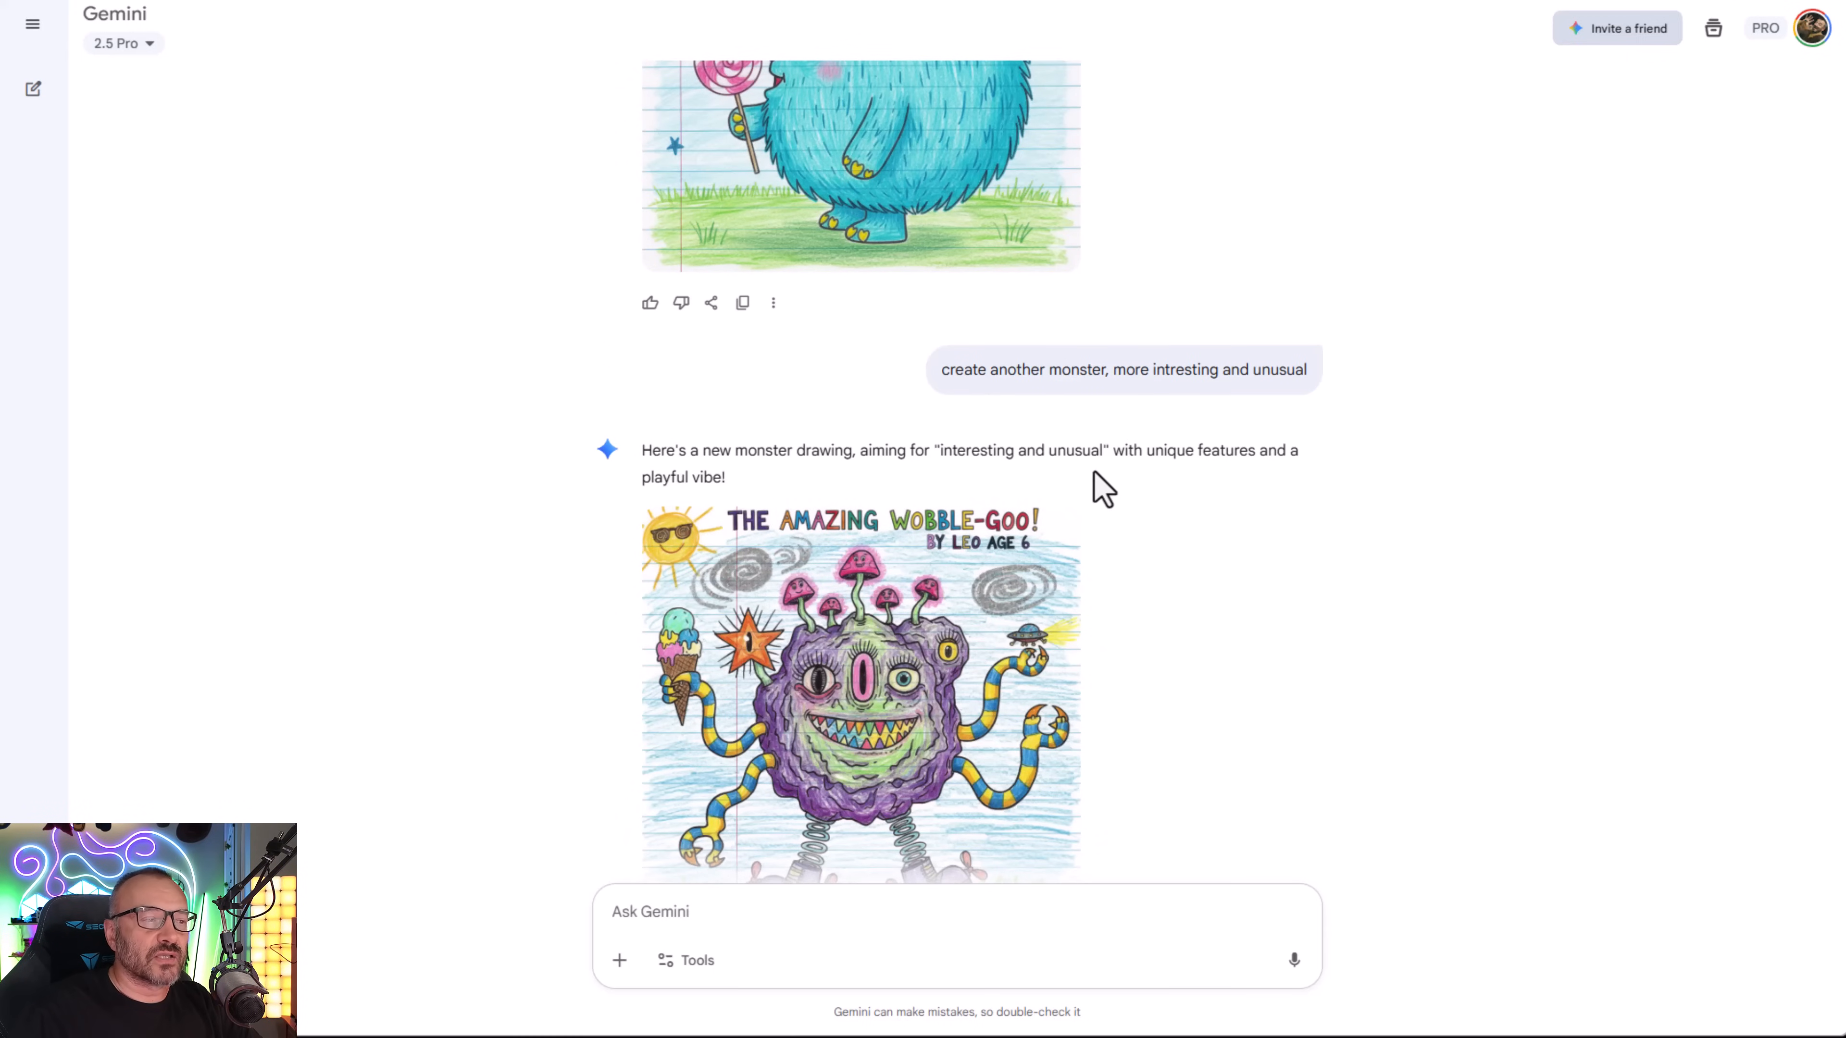
# - Compare the front, side and back view drawings of the Amazing Wobble-Goo monster
pyautogui.scroll(-3, 1096, 487)
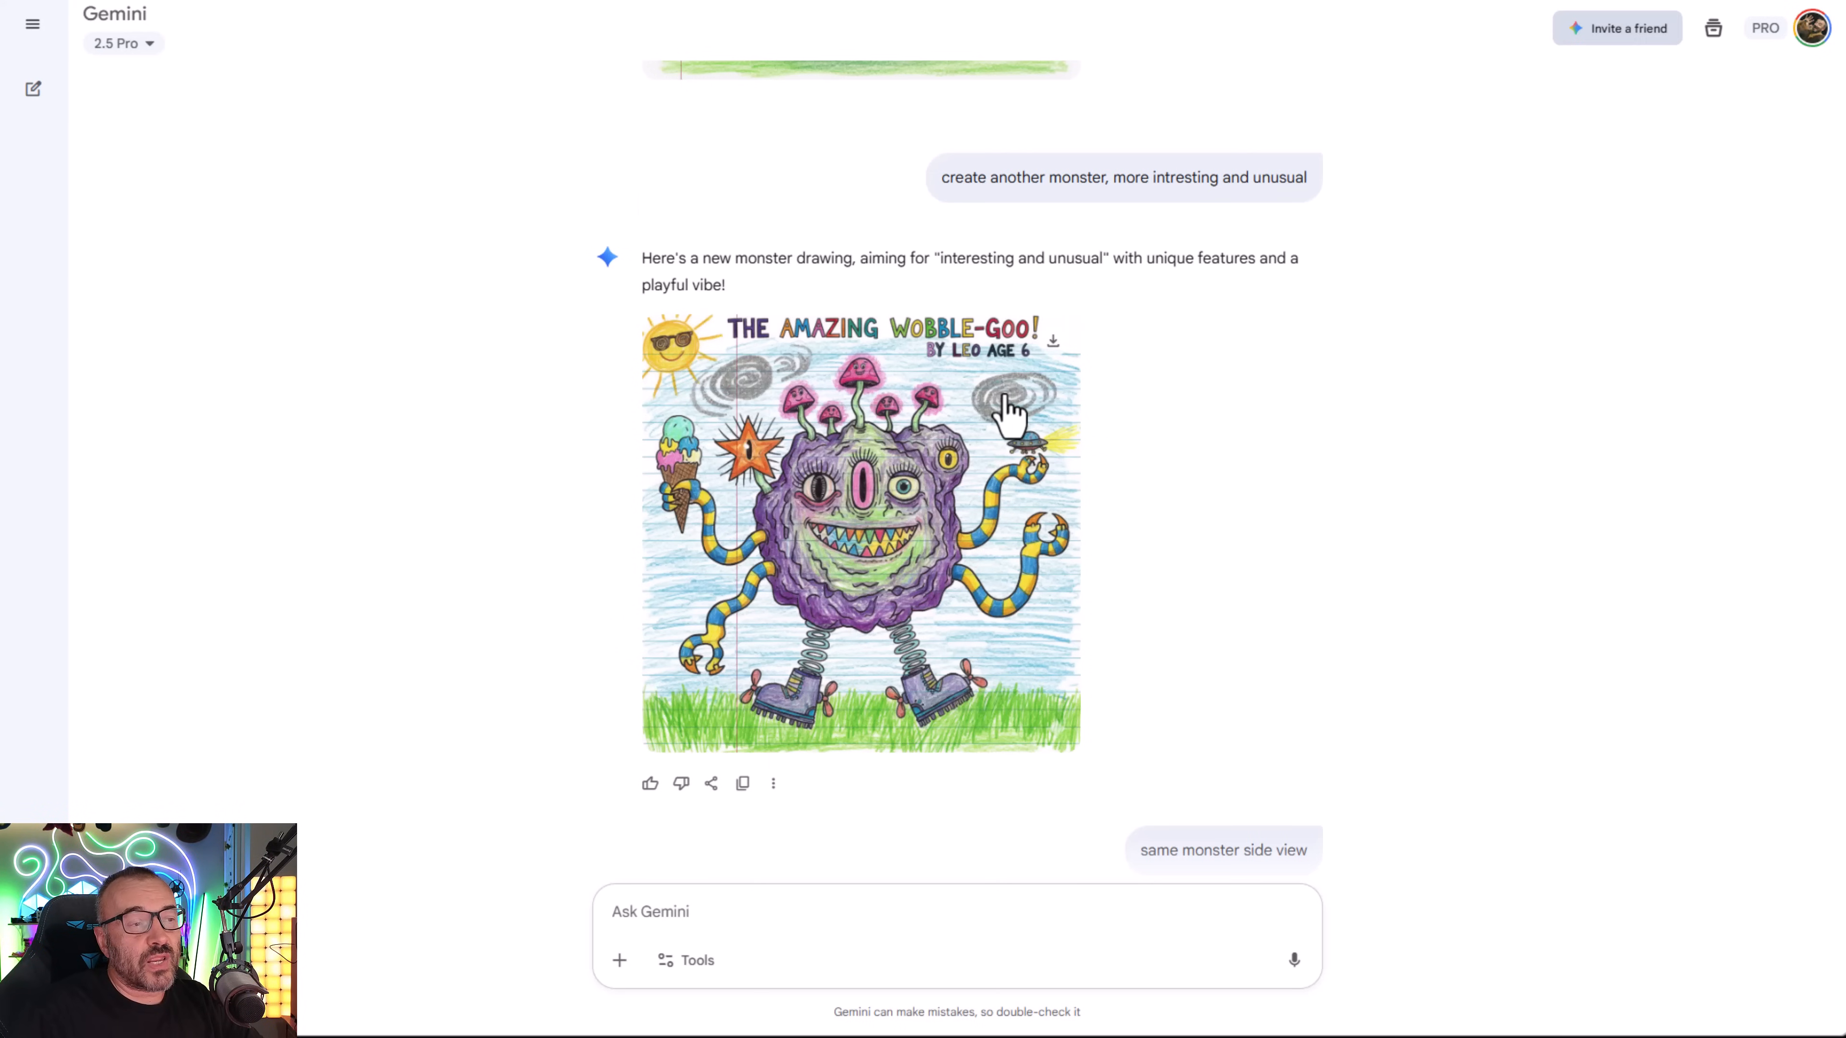
pyautogui.scroll(-5, 988, 498)
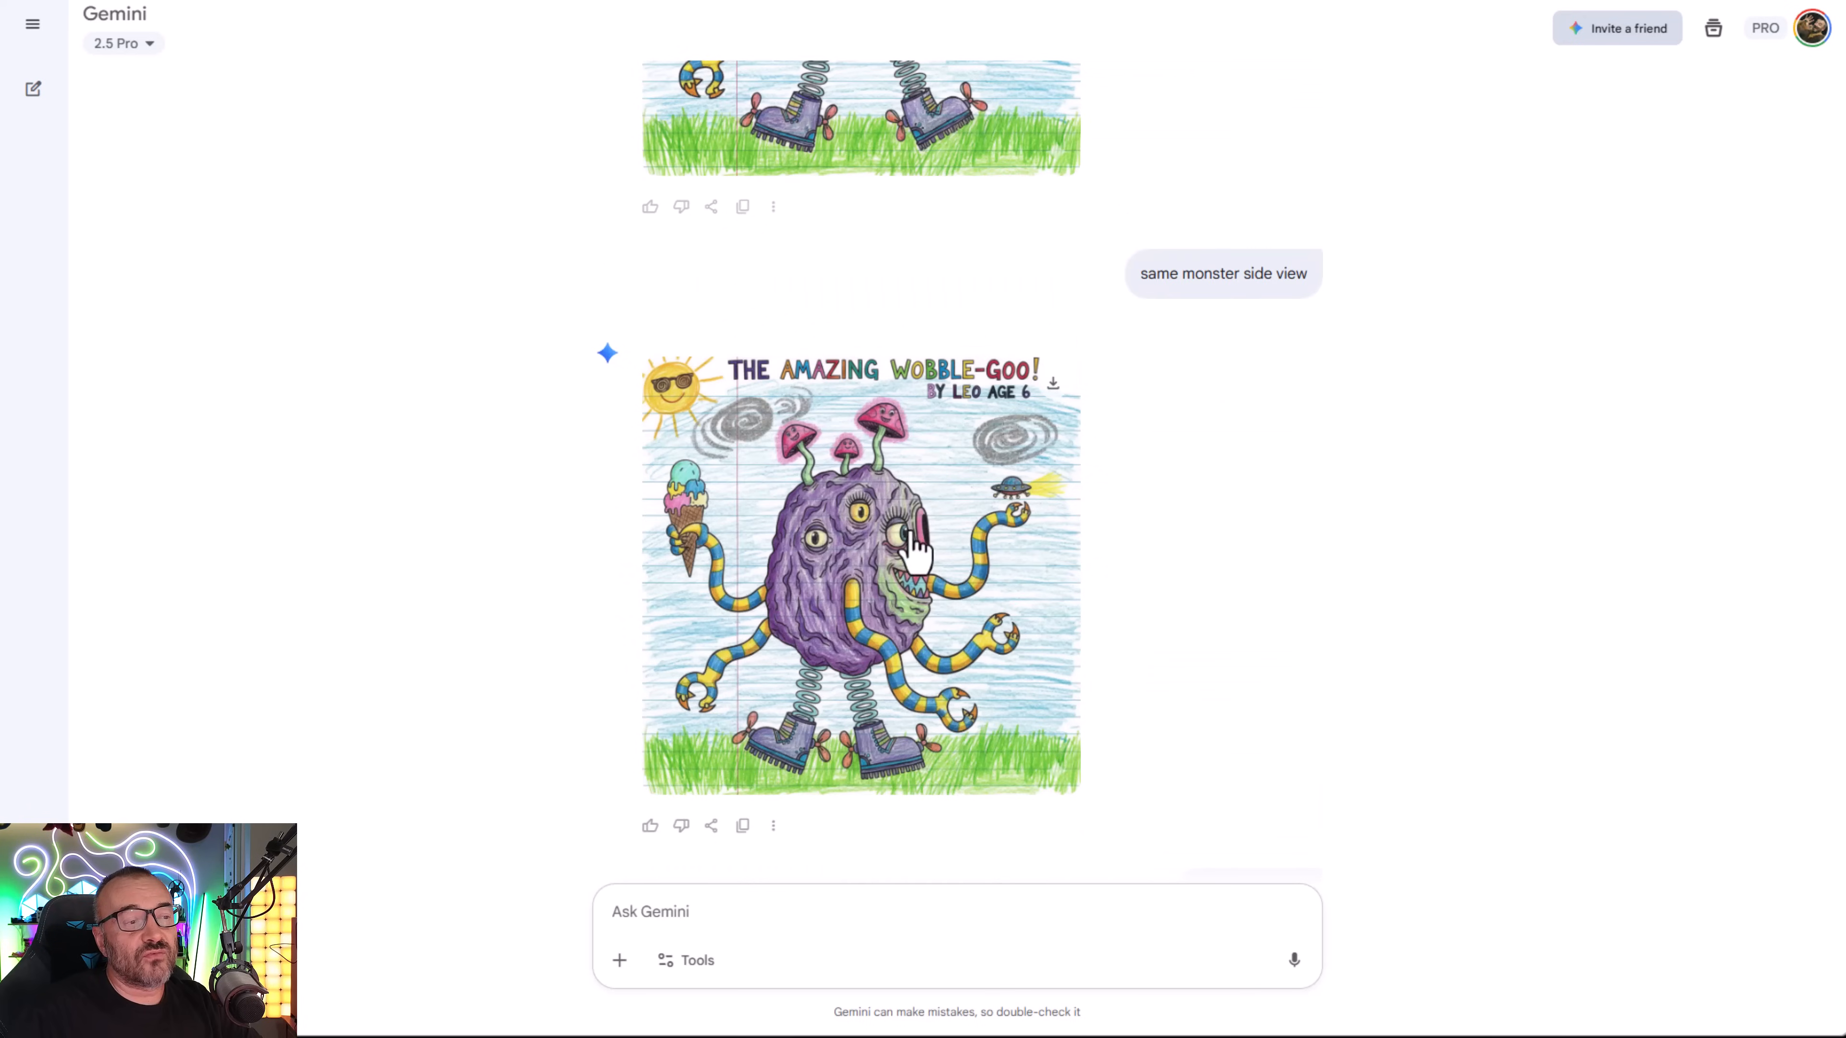
pyautogui.scroll(5, 899, 548)
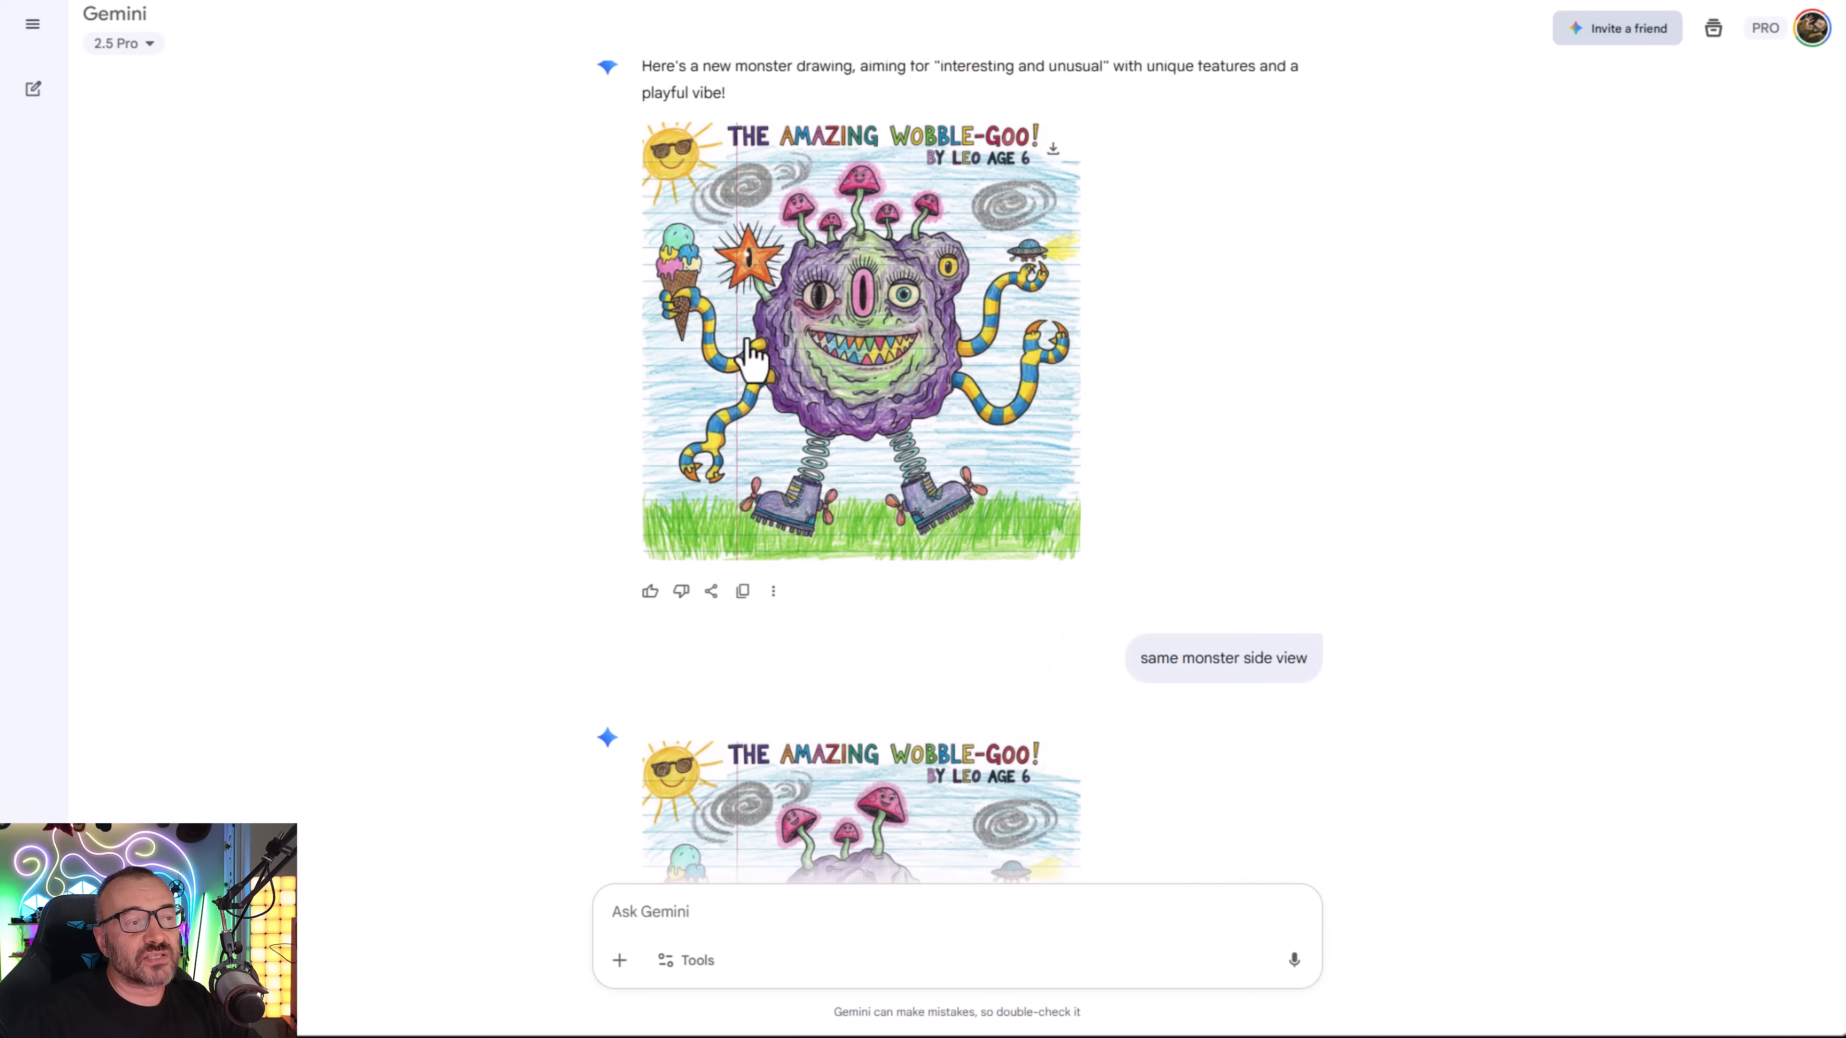
pyautogui.scroll(-5, 952, 565)
pyautogui.scroll(-5, 923, 574)
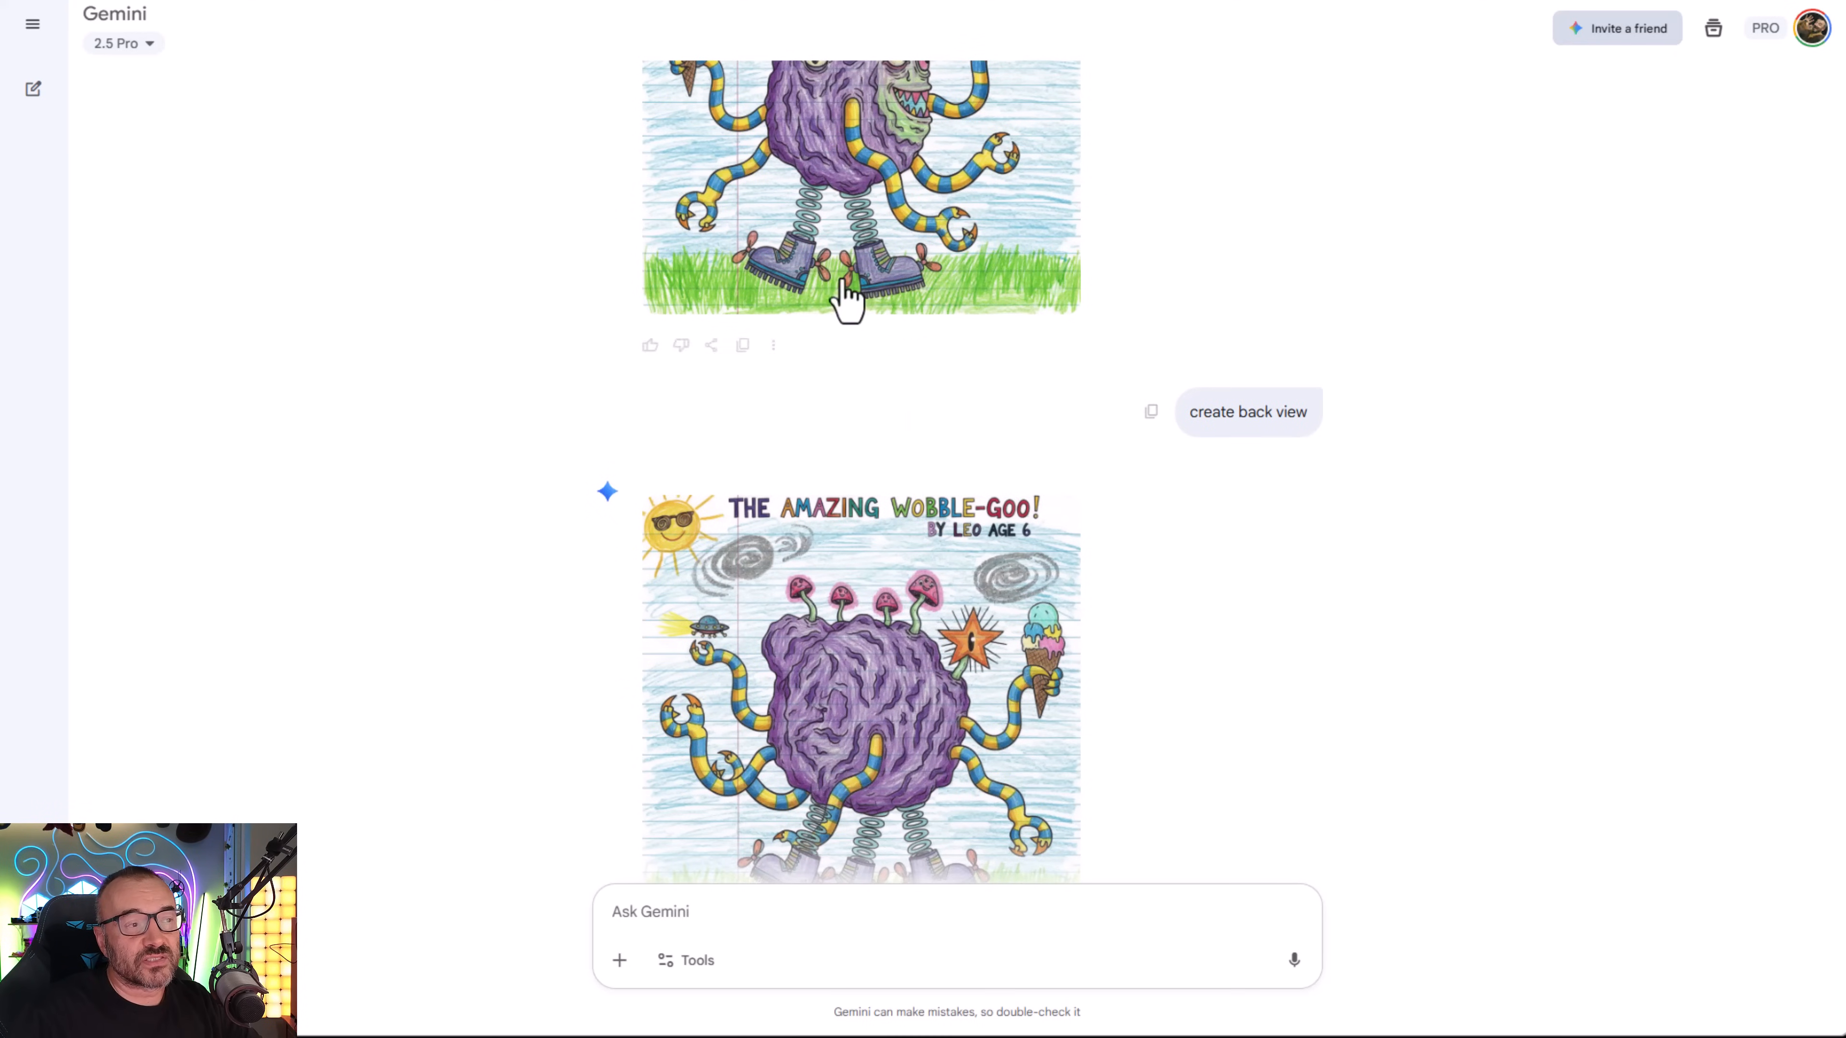
pyautogui.scroll(8, 853, 305)
pyautogui.scroll(-10, 877, 577)
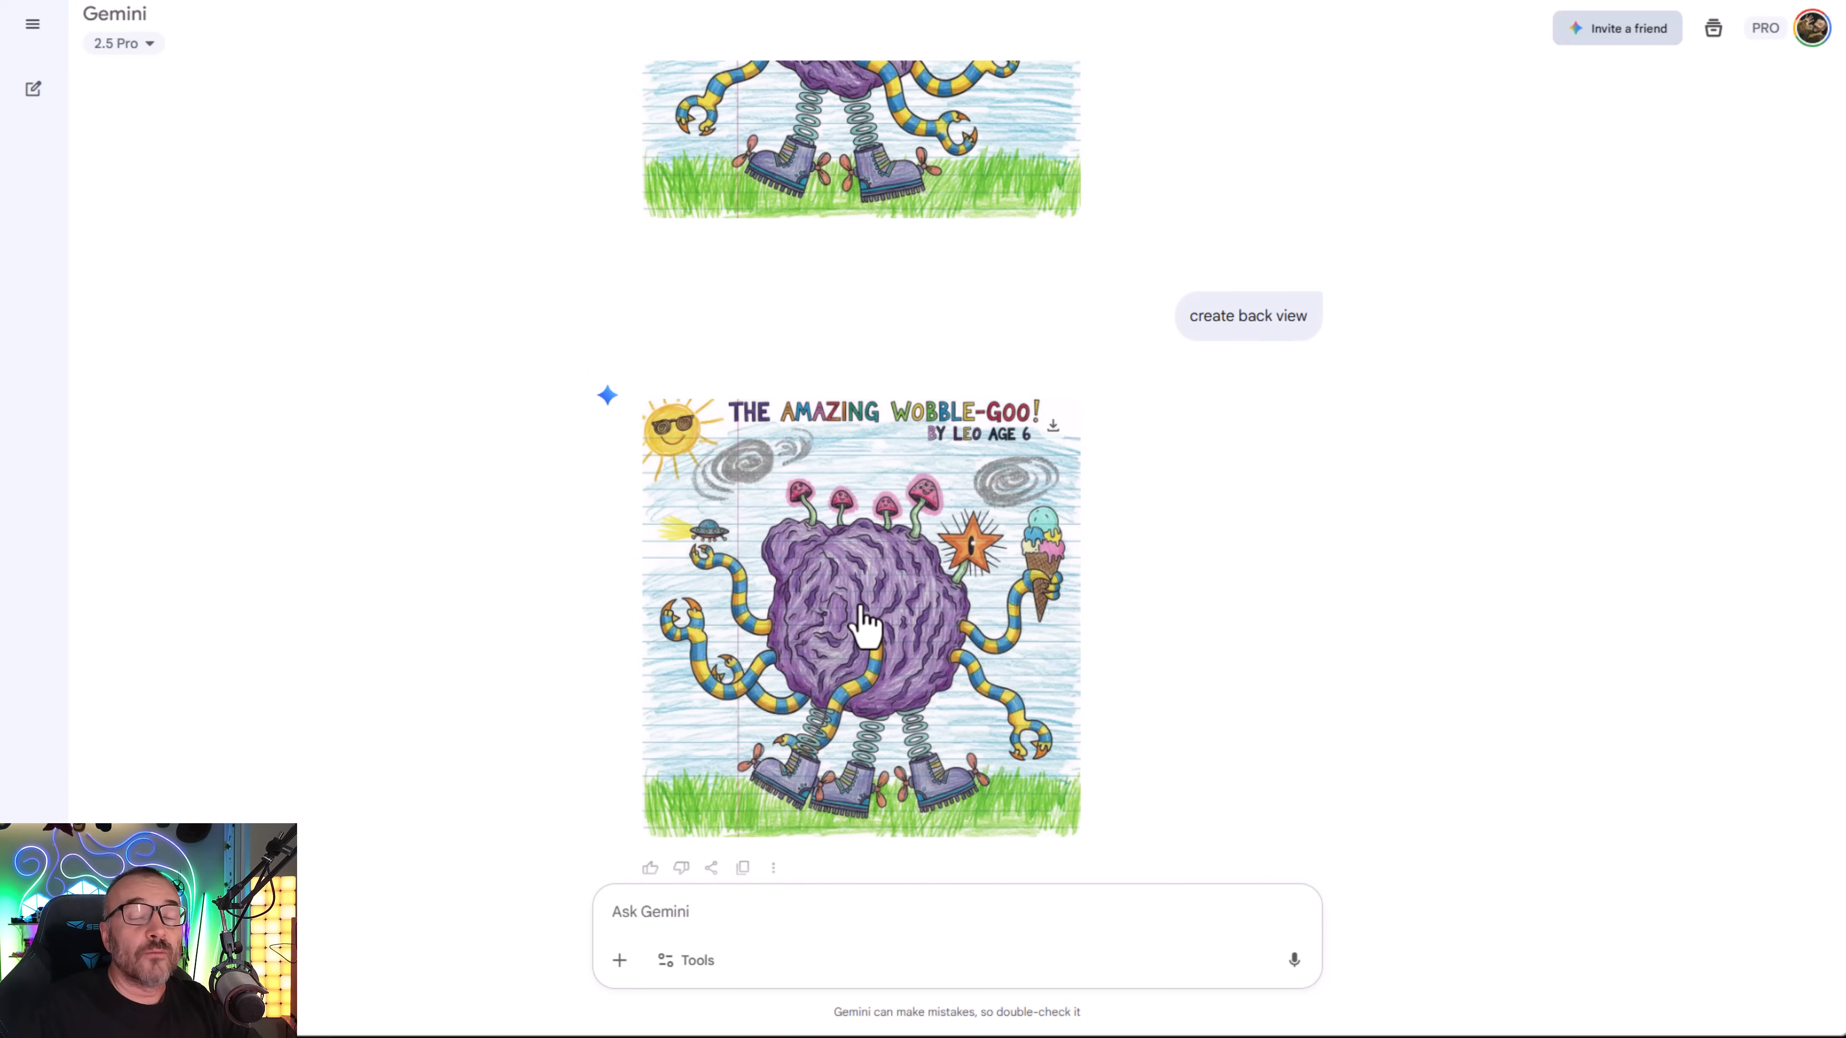
# - Review the prompt asking for a 3D version of the Amazing Wobble-Goo monster and its generated image in the Gemini chat
pyautogui.scroll(-9, 865, 627)
pyautogui.scroll(4, 1251, 749)
pyautogui.scroll(-3, 1100, 684)
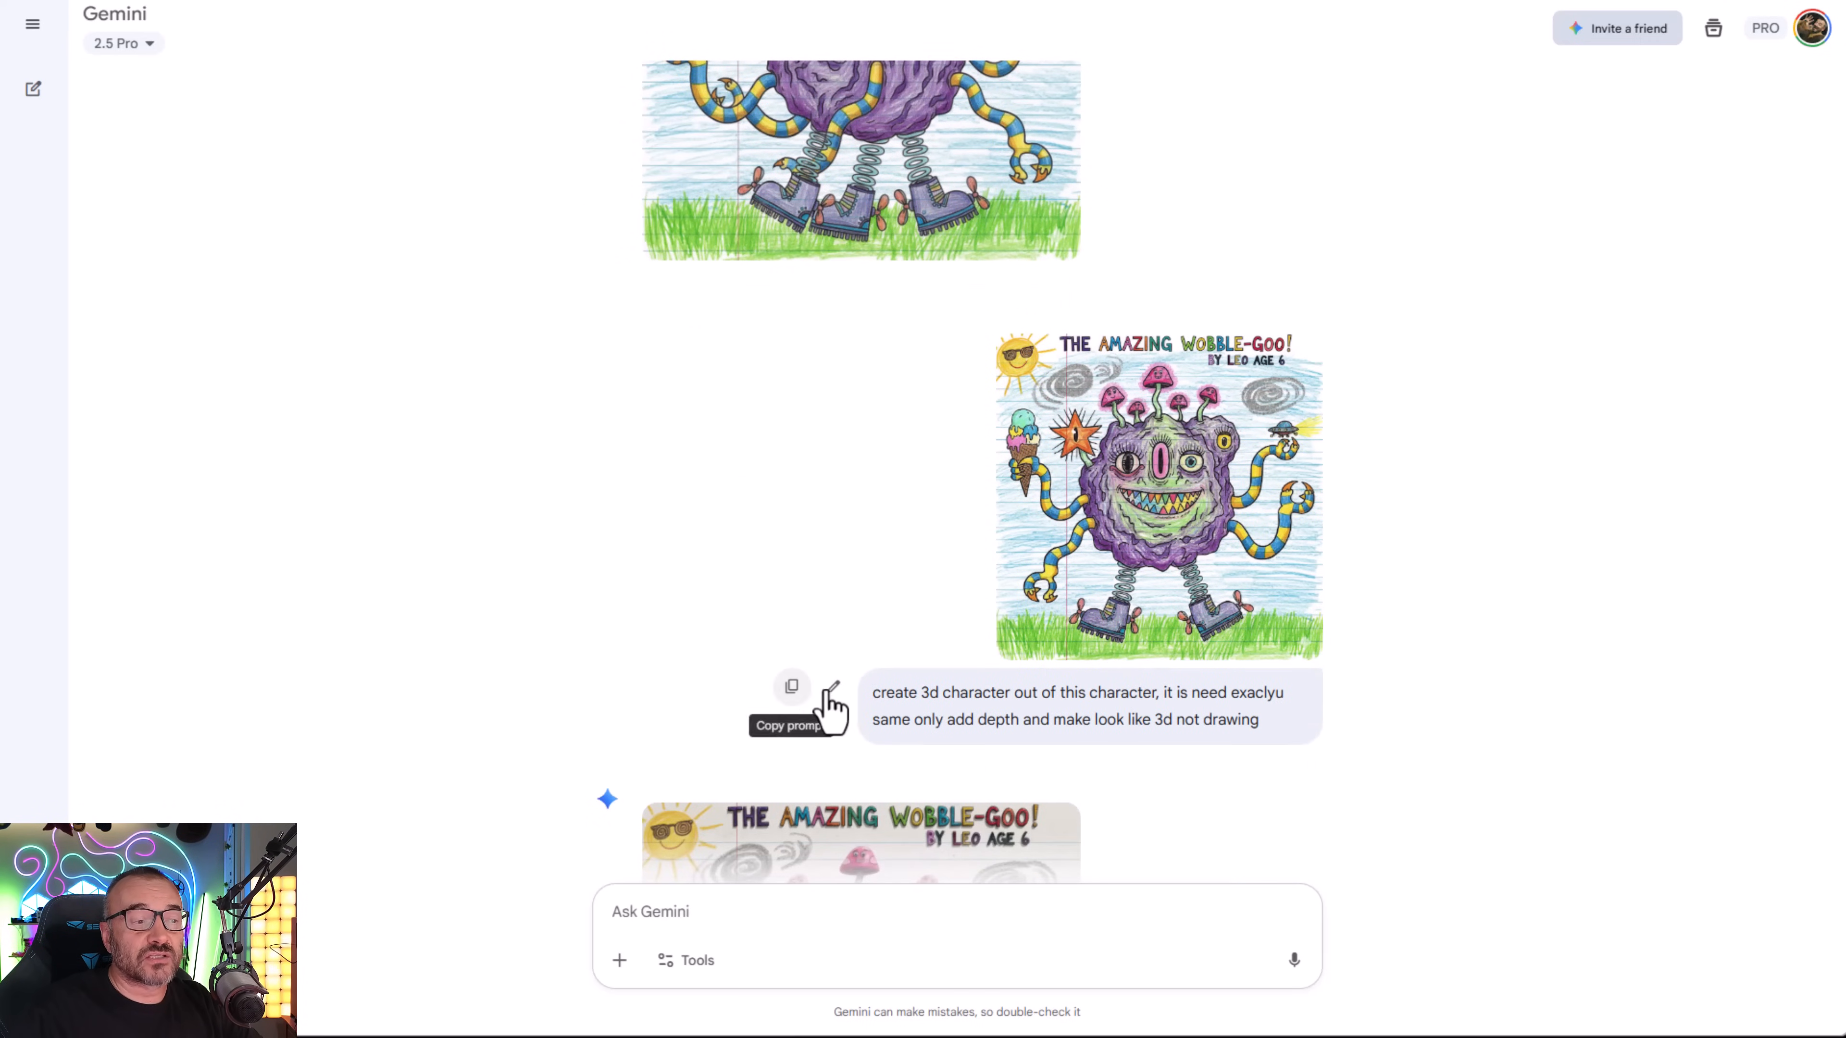
pyautogui.scroll(-6, 1231, 722)
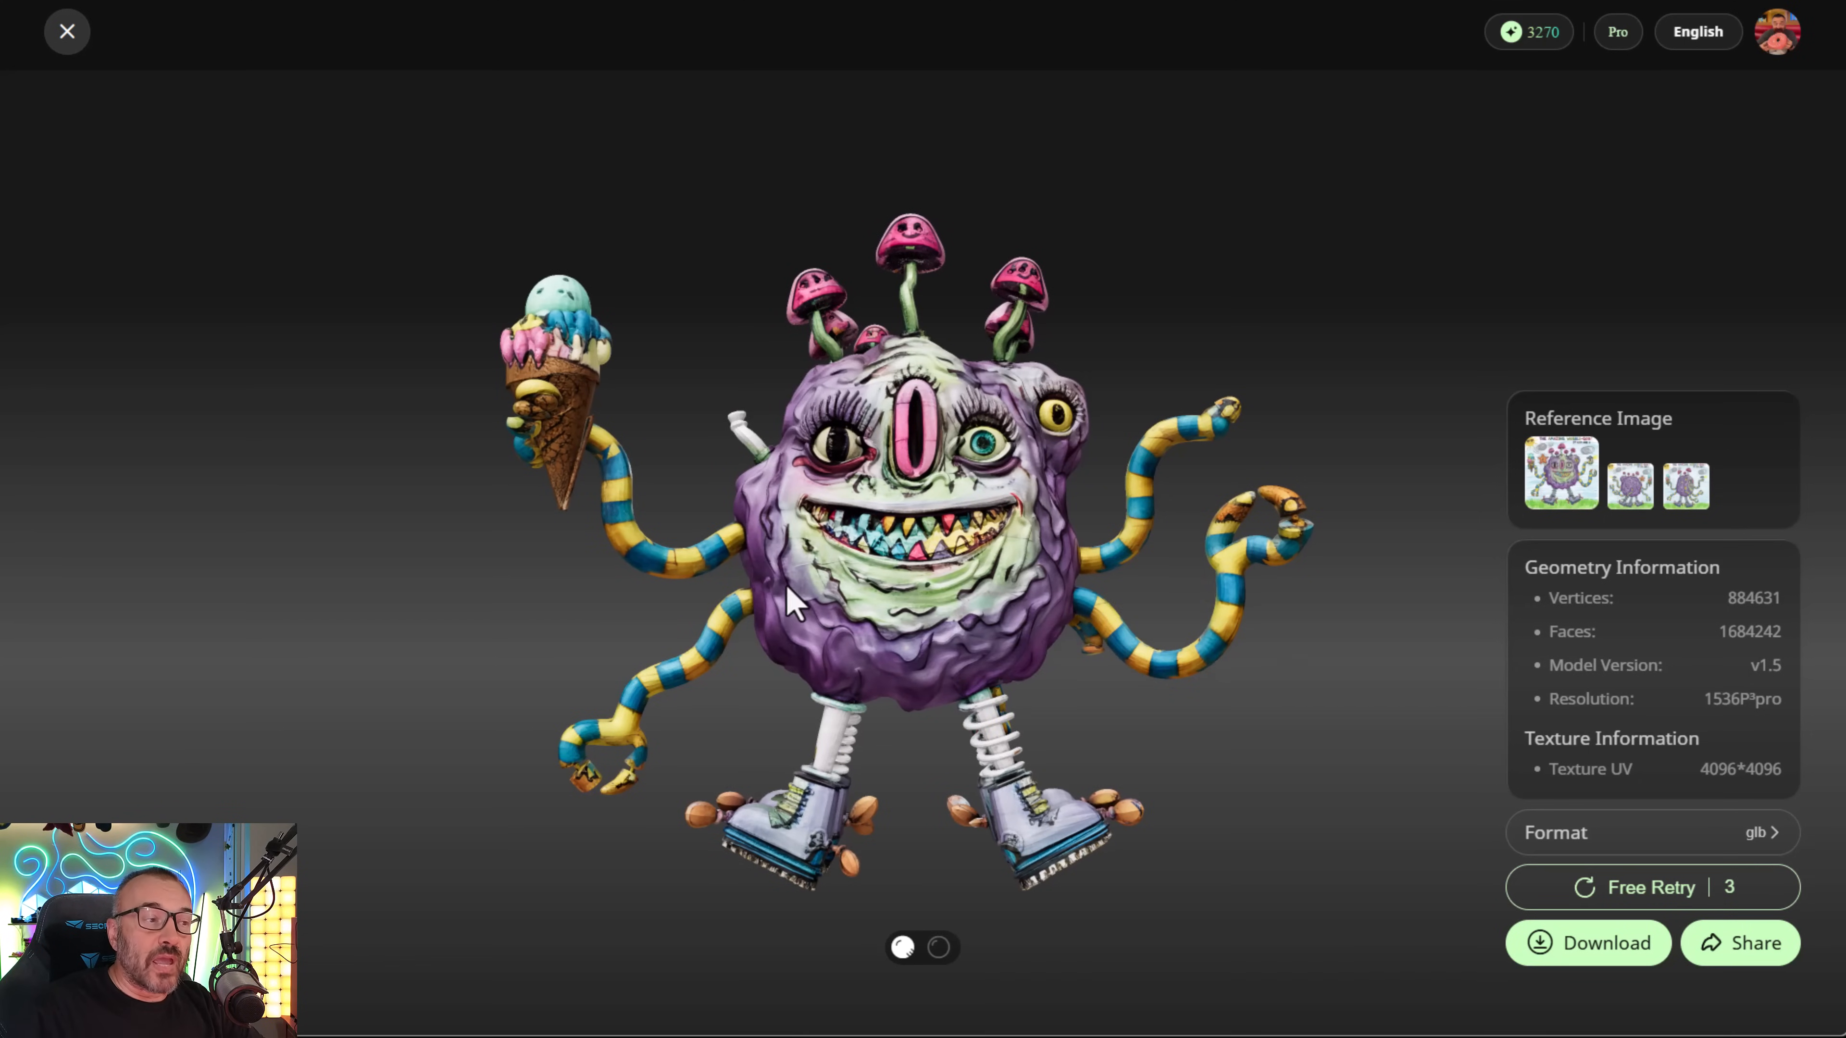
# - Switch to Hitem3D and inspect the Wobble-Goo monster's multi-view model from the front, sides and back against its three reference images
pyautogui.moveTo(786, 586); pyautogui.dragTo(925, 617)
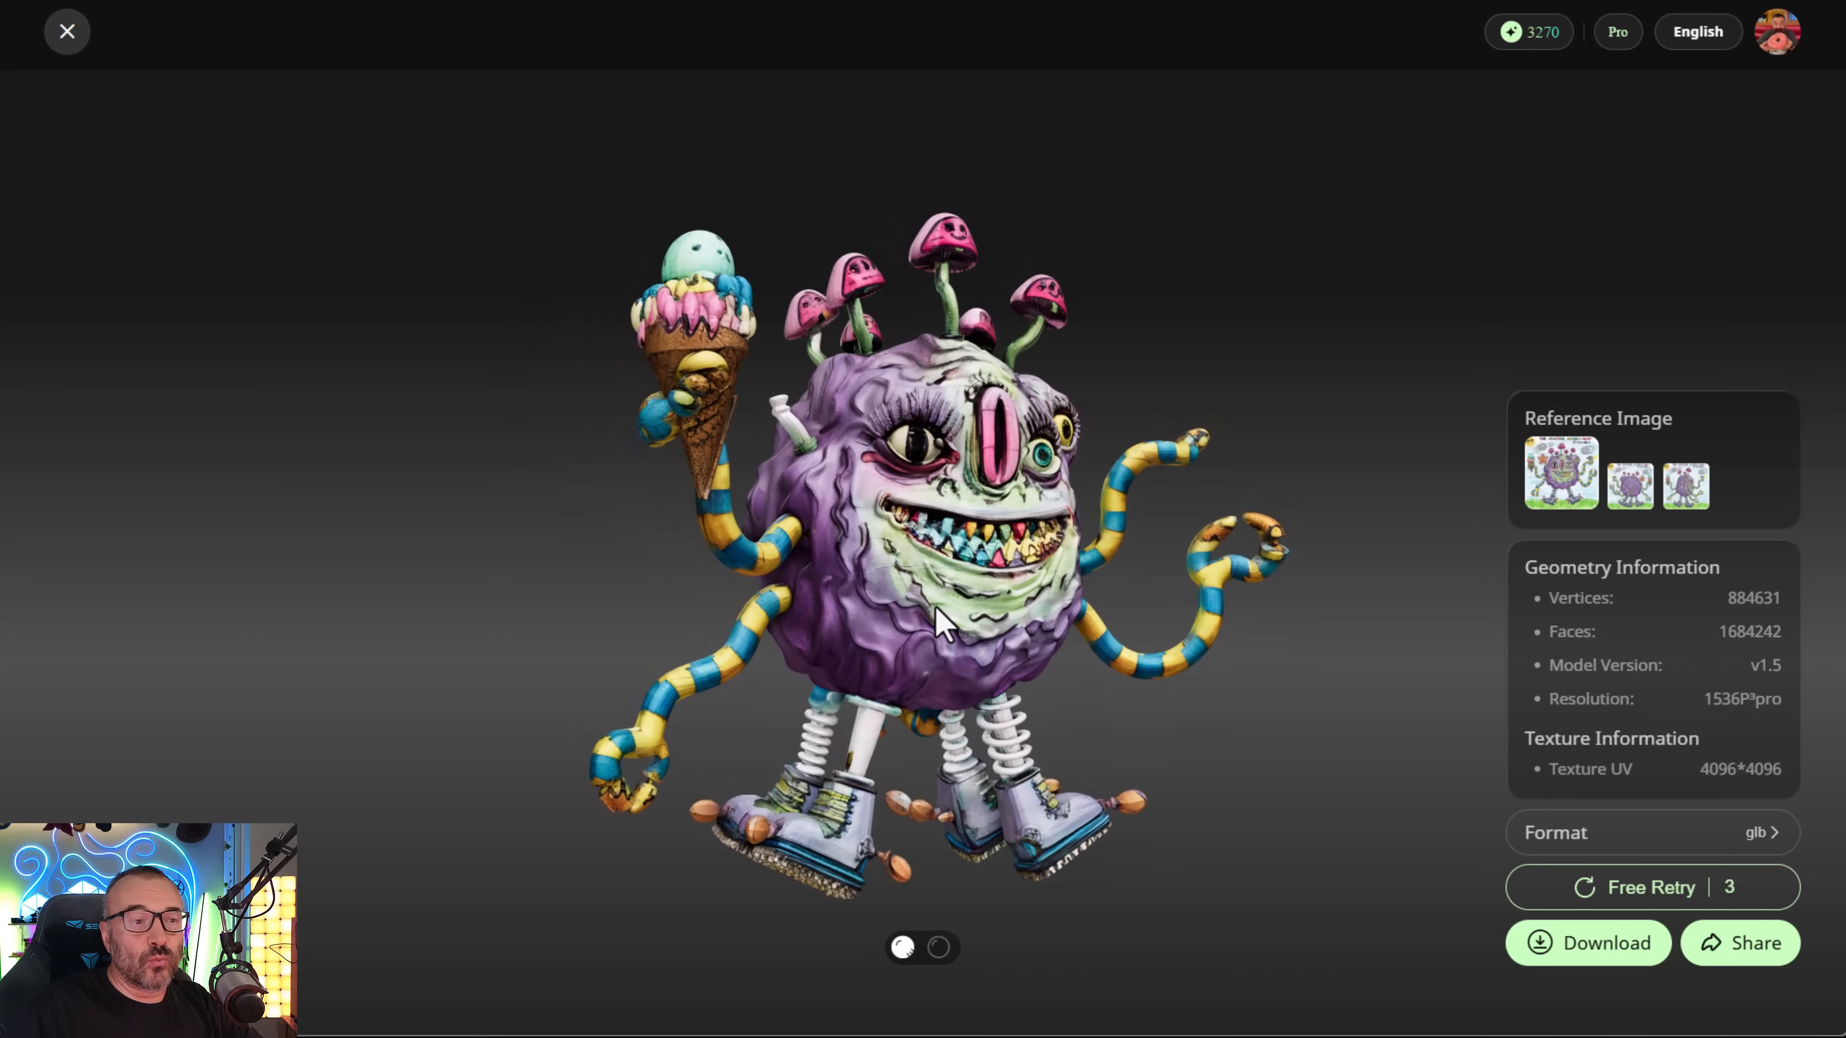
pyautogui.moveTo(939, 580); pyautogui.dragTo(1207, 590)
pyautogui.moveTo(1068, 535); pyautogui.dragTo(542, 494)
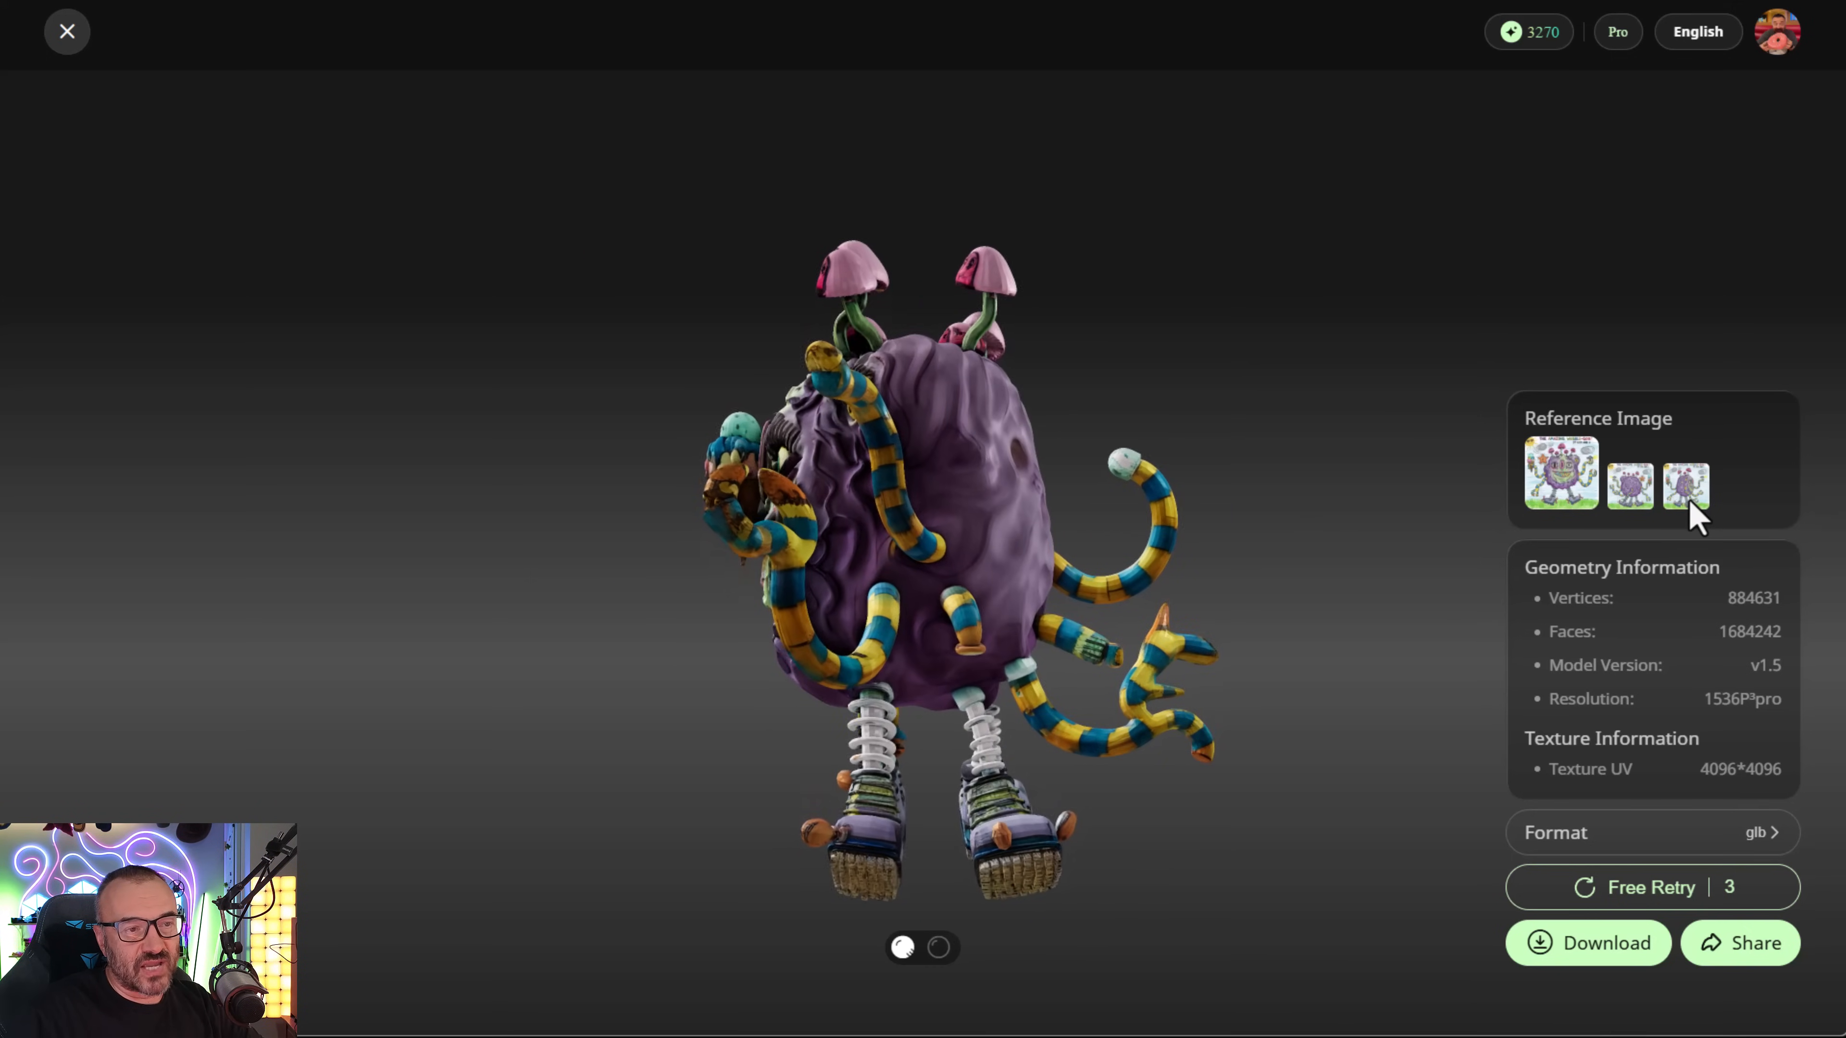
pyautogui.moveTo(1034, 709); pyautogui.dragTo(1141, 722)
pyautogui.moveTo(921, 508); pyautogui.dragTo(1025, 557)
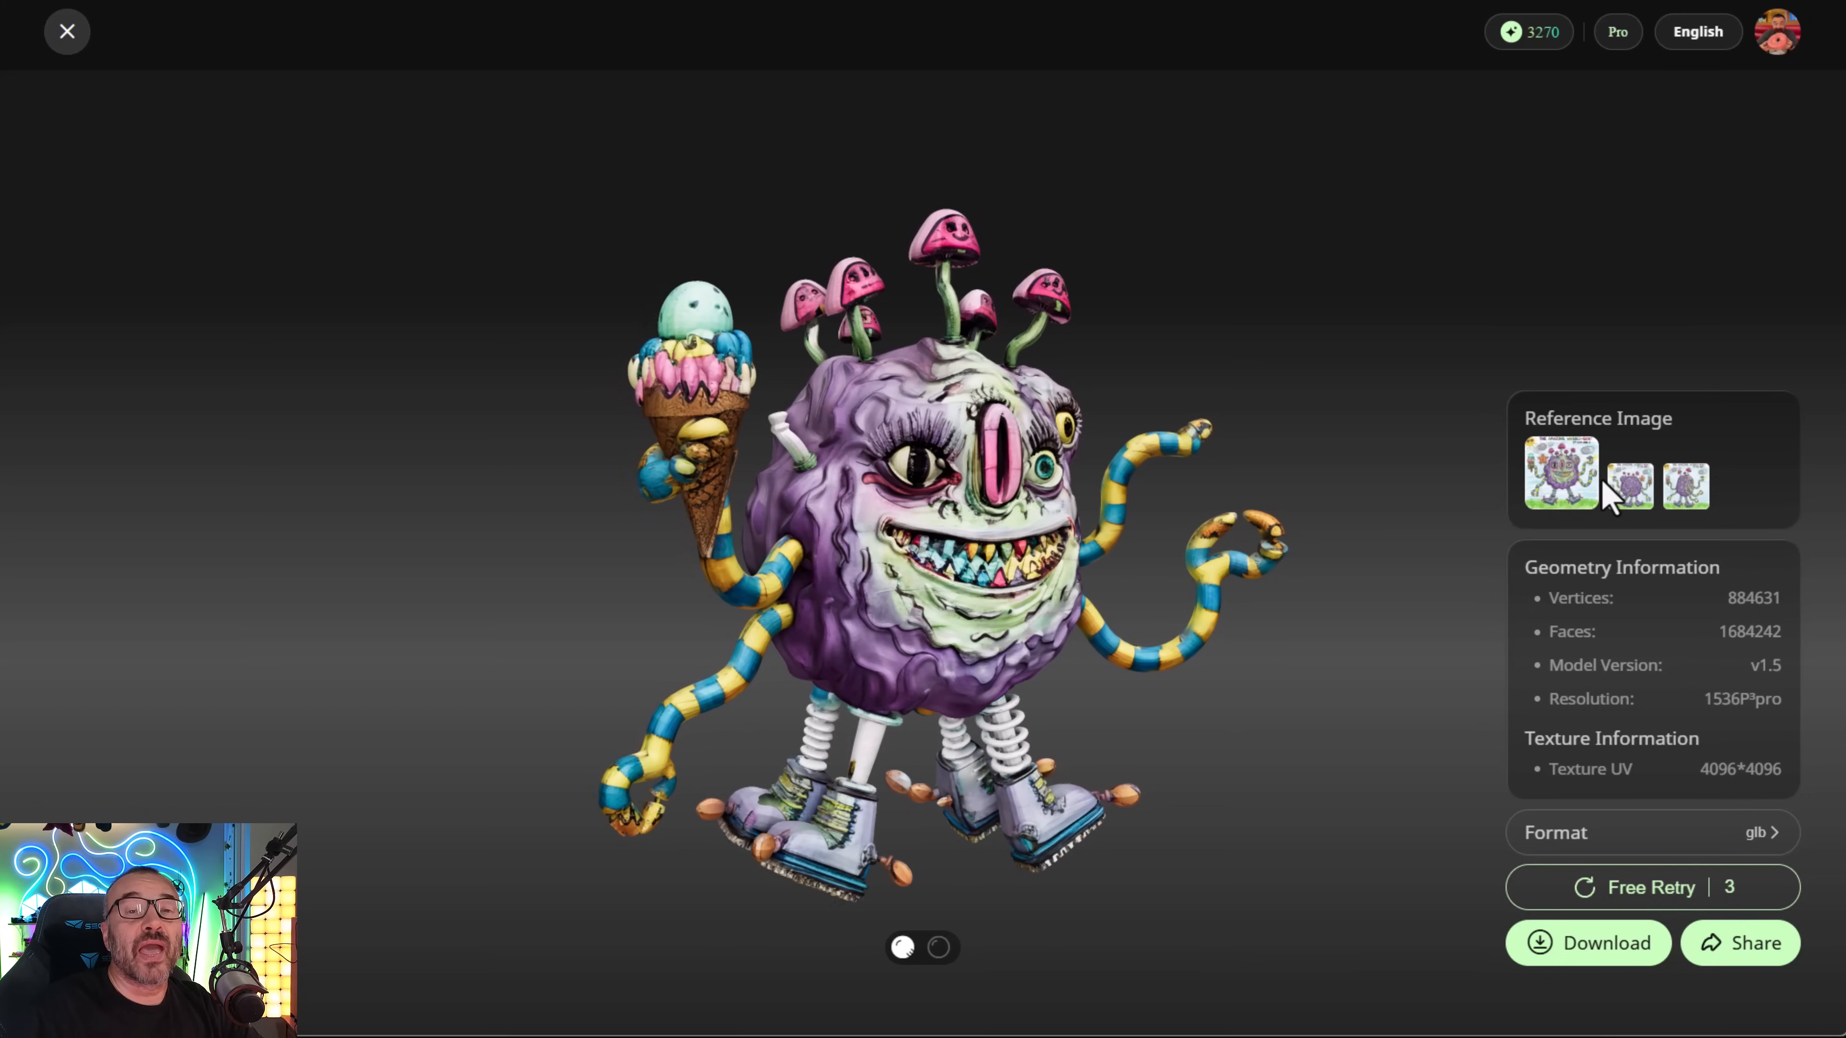
pyautogui.moveTo(1281, 630); pyautogui.dragTo(1224, 619)
pyautogui.moveTo(1039, 669); pyautogui.dragTo(898, 692)
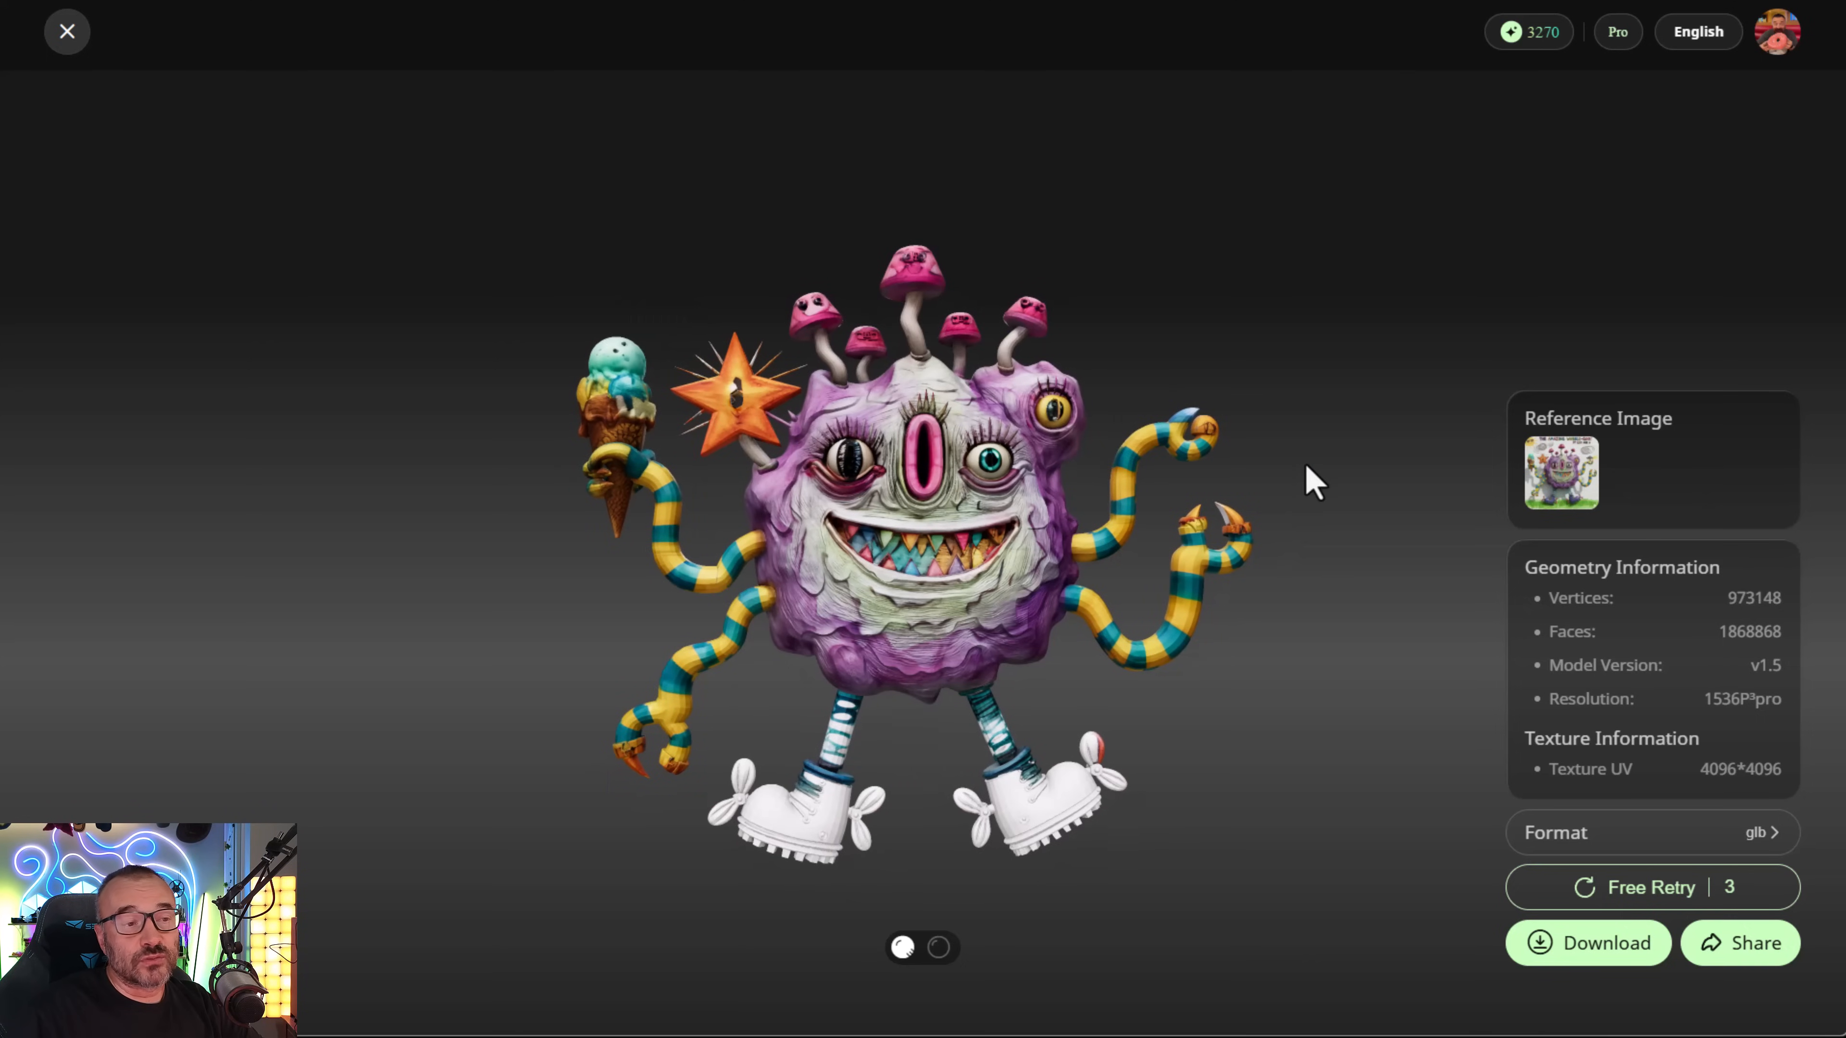
# - Inspect the Wobble-Goo monster's single-image model from several angles, checking the face, arms, star and boots
pyautogui.moveTo(775, 627); pyautogui.dragTo(1103, 429)
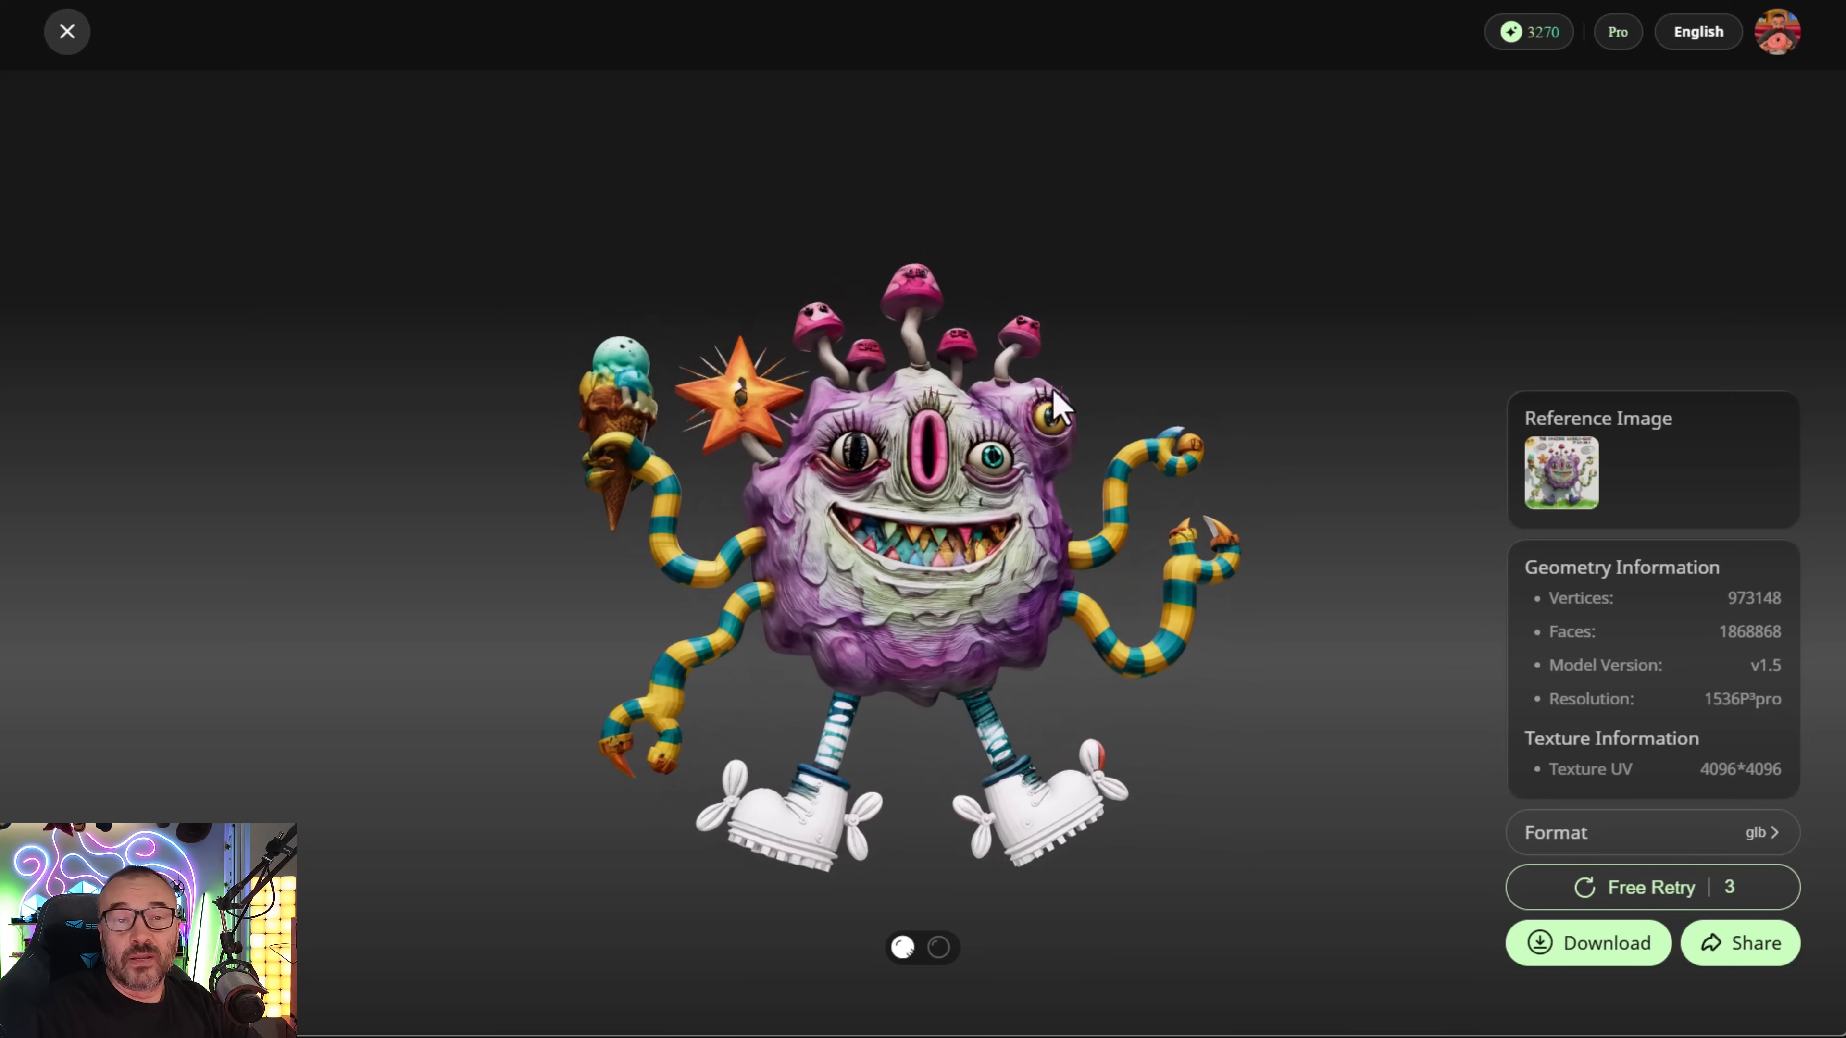
pyautogui.moveTo(999, 534); pyautogui.dragTo(917, 586)
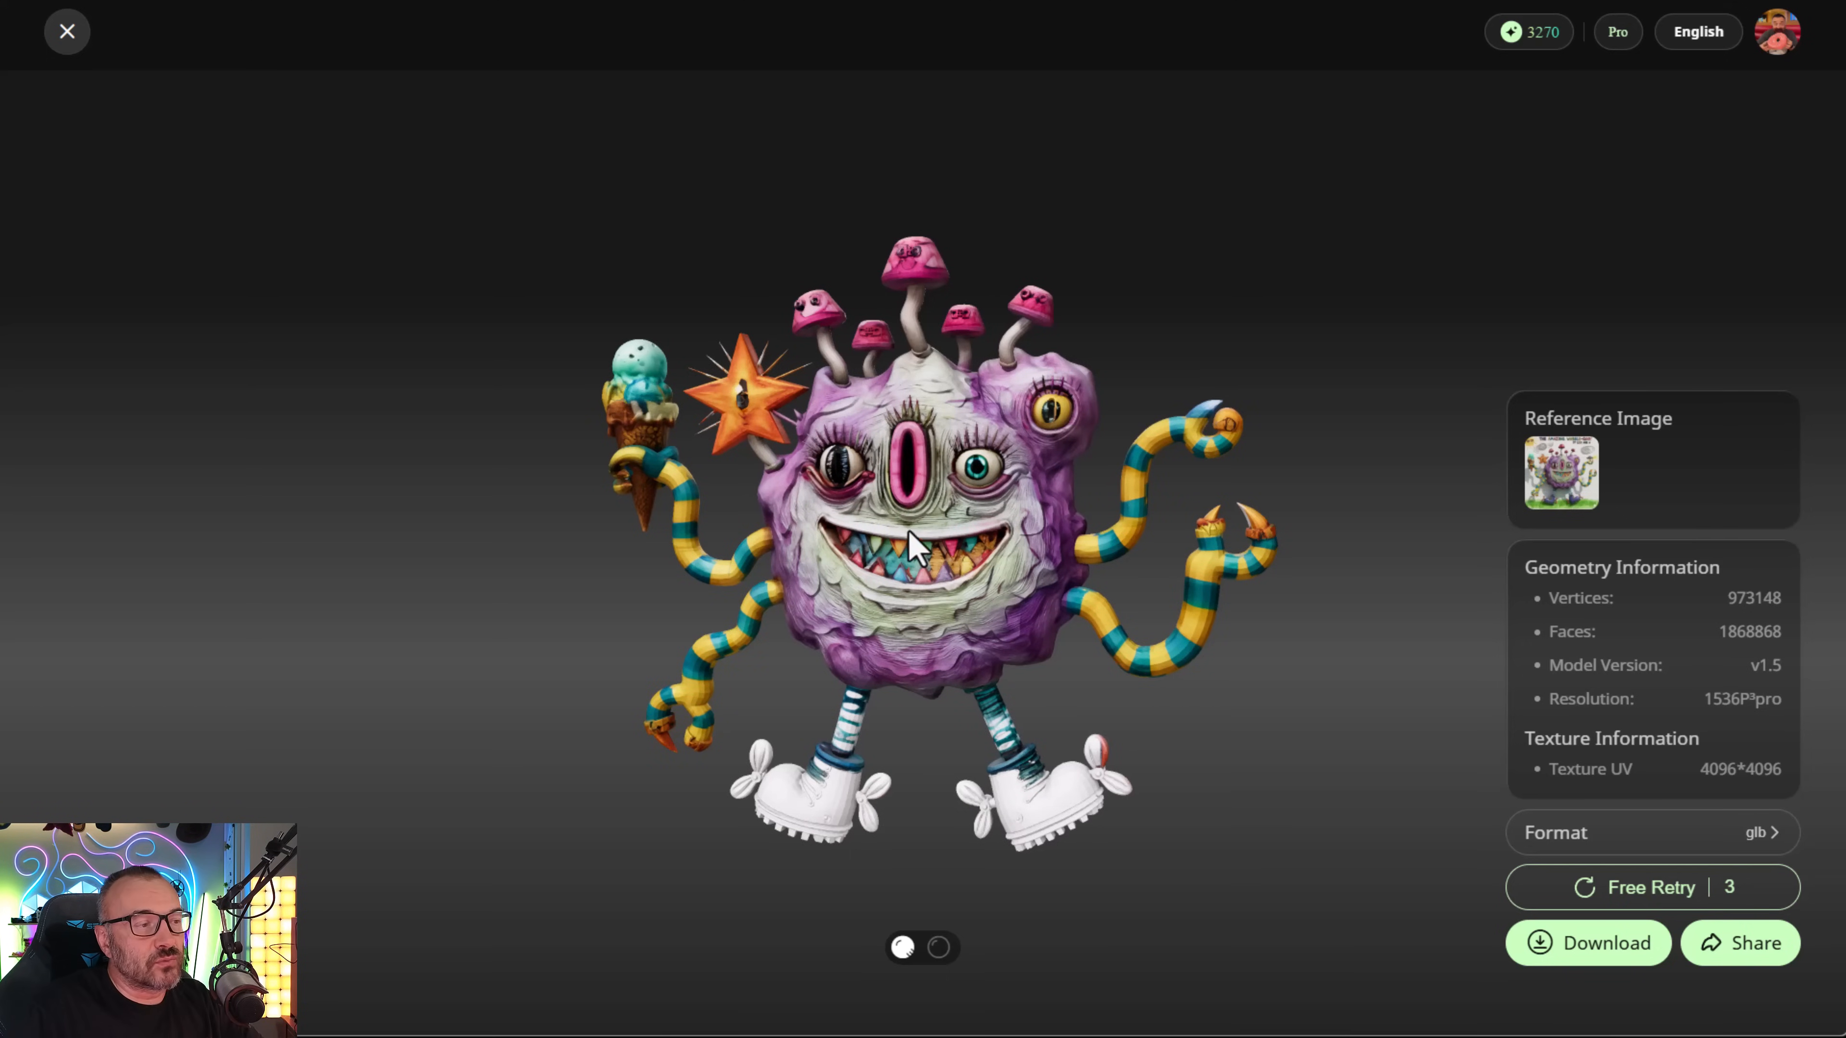
pyautogui.moveTo(918, 586); pyautogui.dragTo(825, 542)
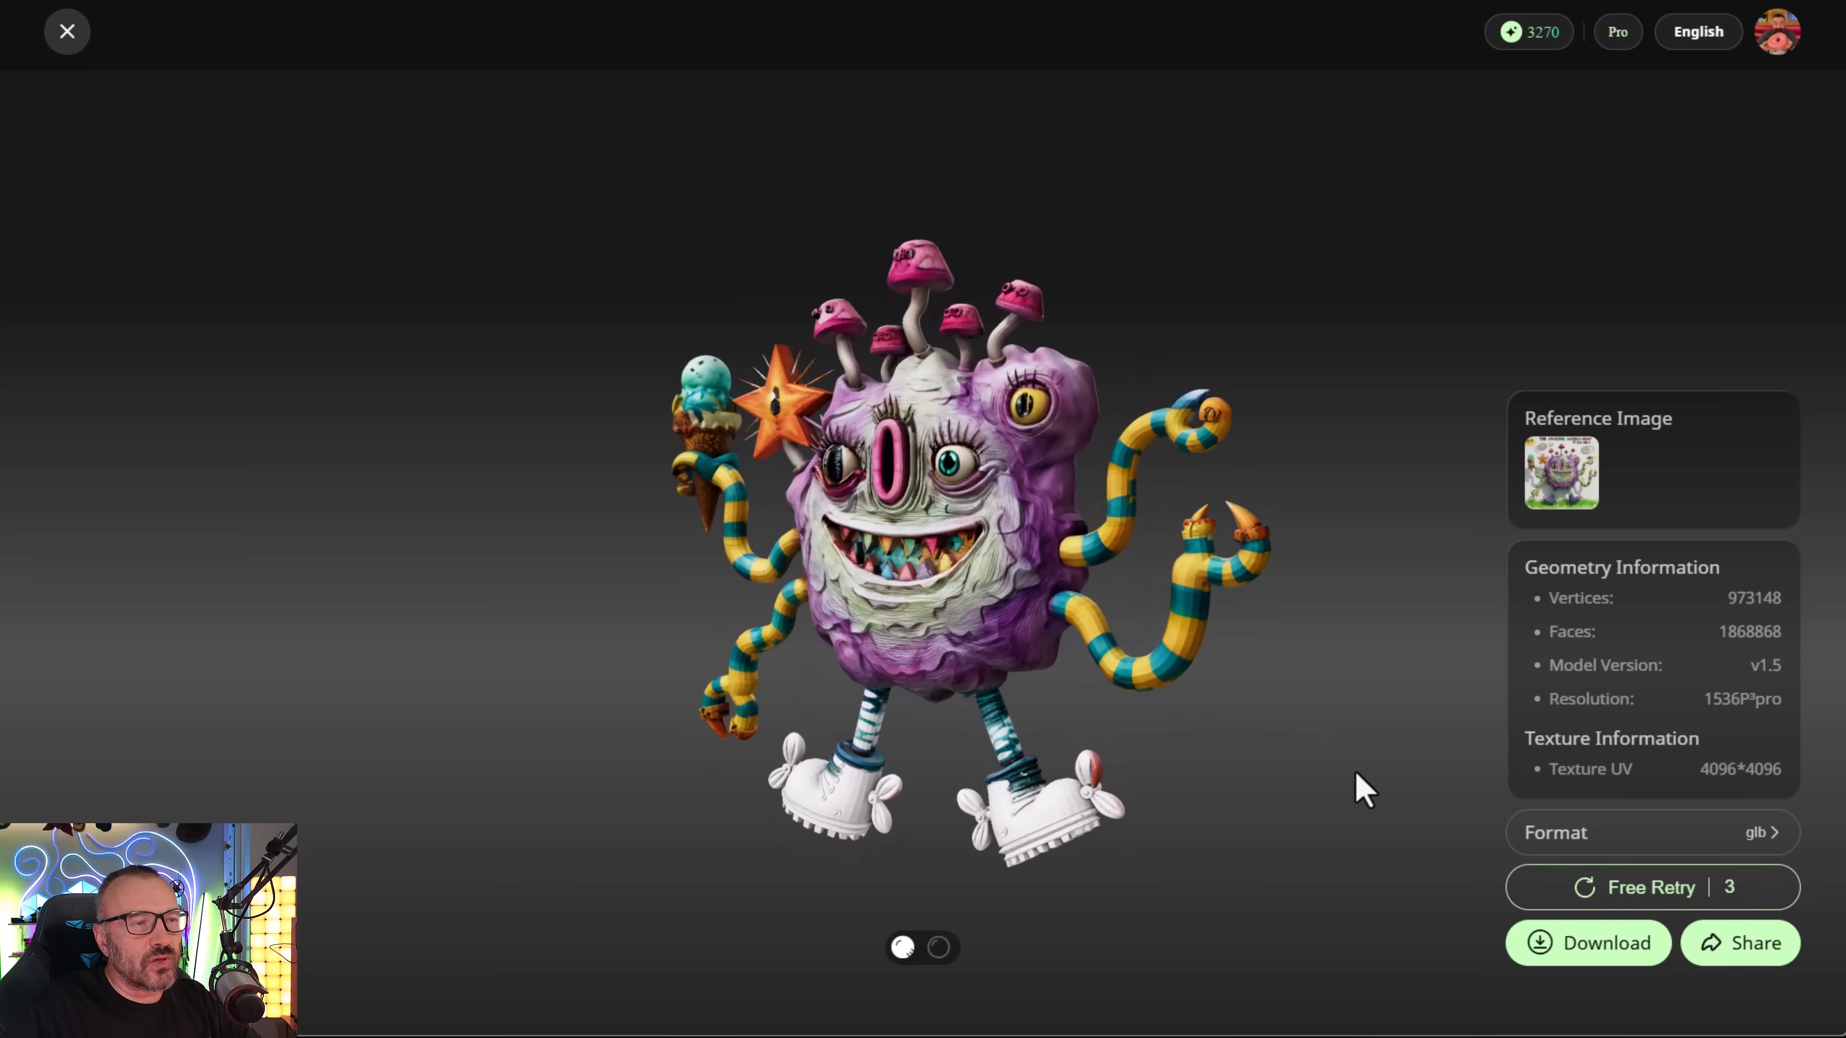